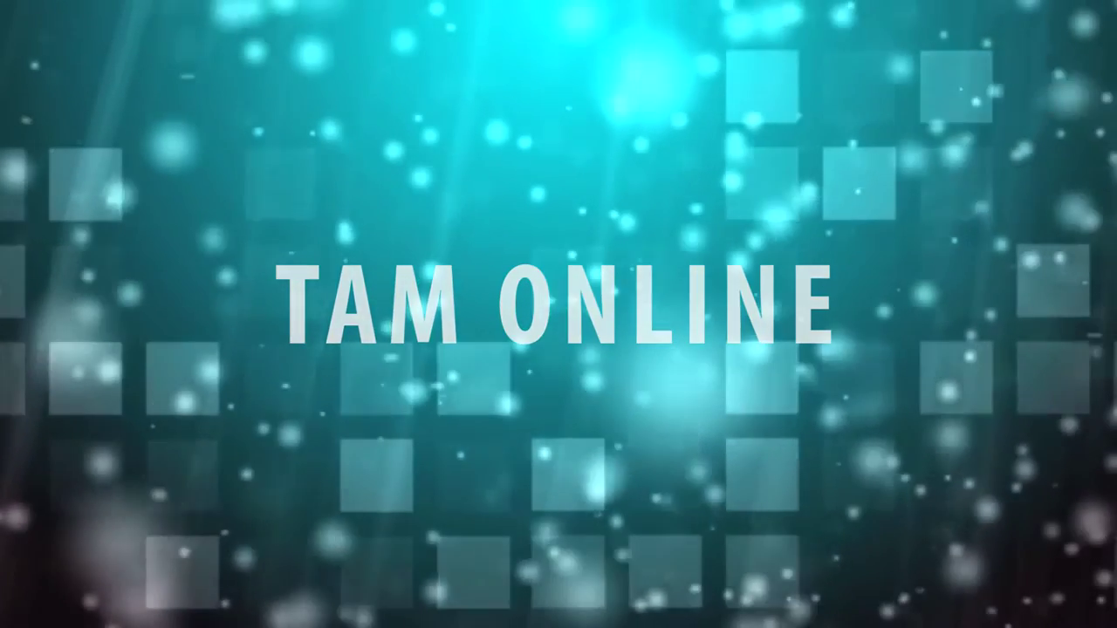
# Finish the greeting 'Chào tất cả các bạn!' and add a line introducing 10 basic Excel operations
pyautogui.write('o ta')
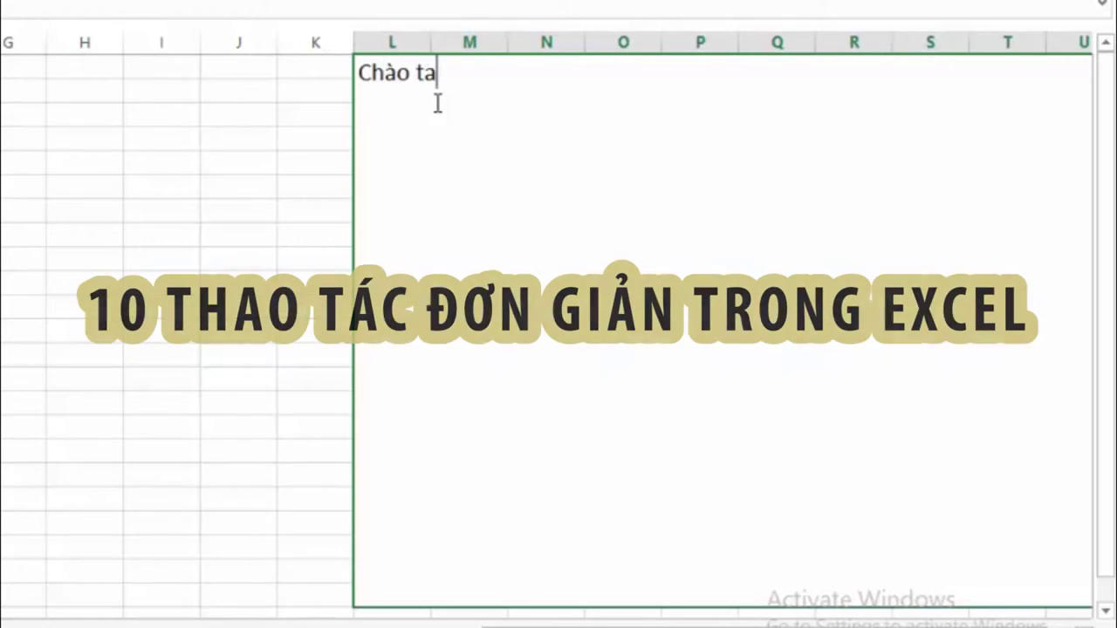
pyautogui.press('BackSpace')
pyautogui.write('ất cả các ban')
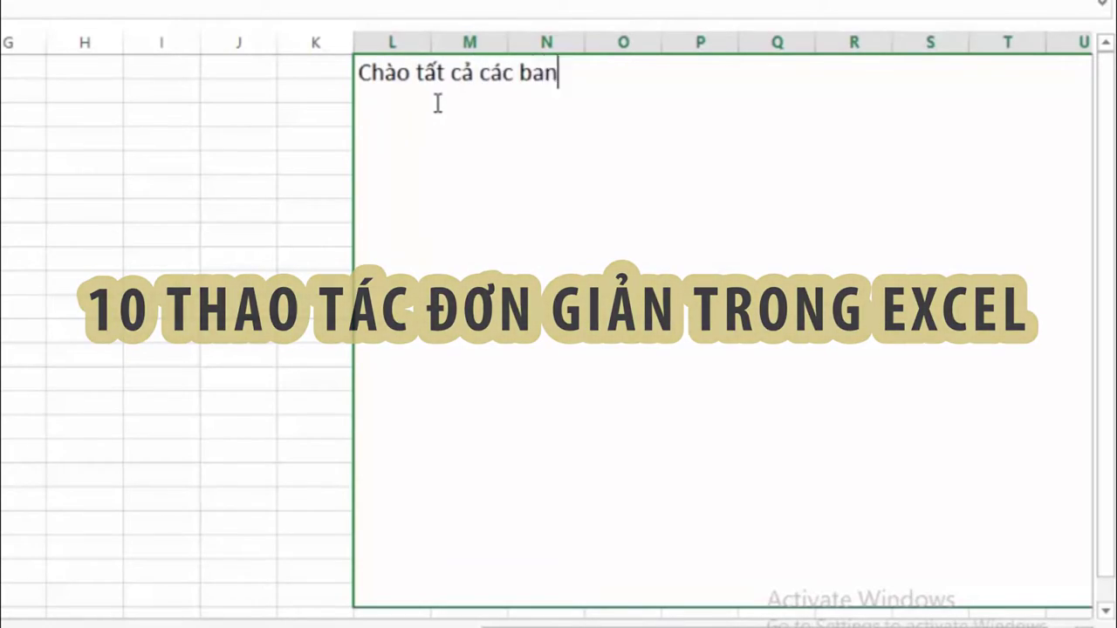
pyautogui.write('j!')
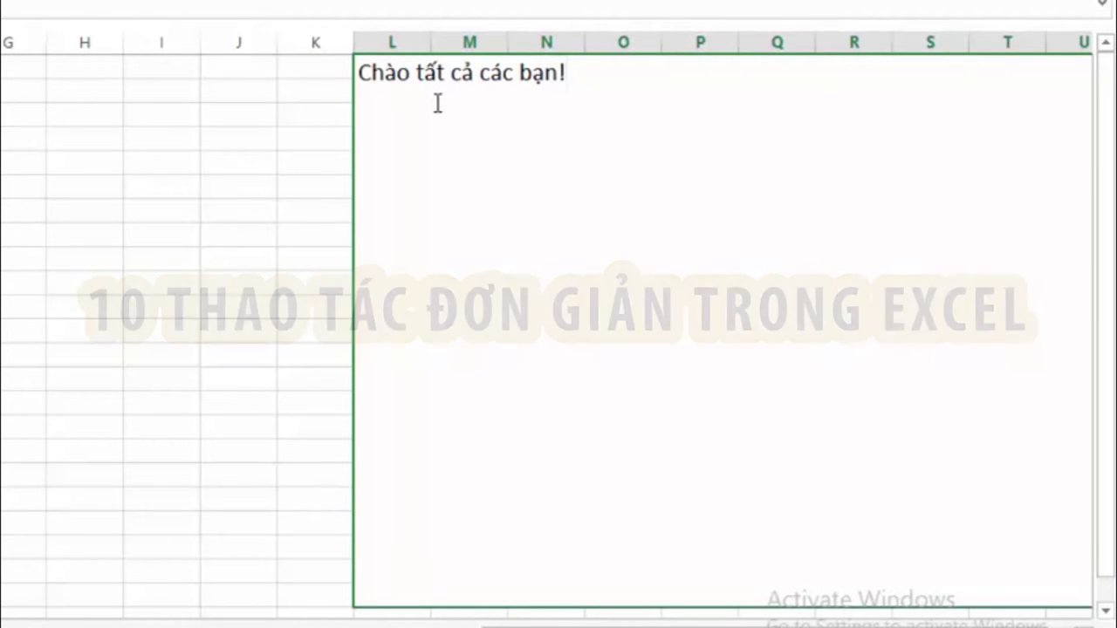
pyautogui.hotkey('alt', 'Return')
pyautogui.write('Hô')
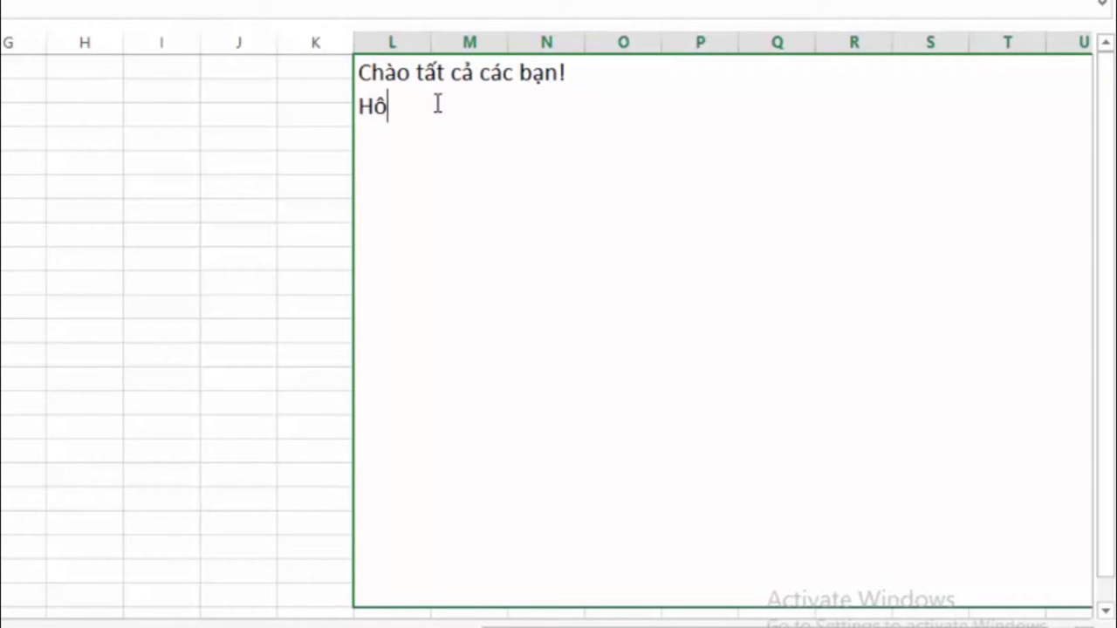
pyautogui.write('m nay ')
pyautogui.write('TAM O')
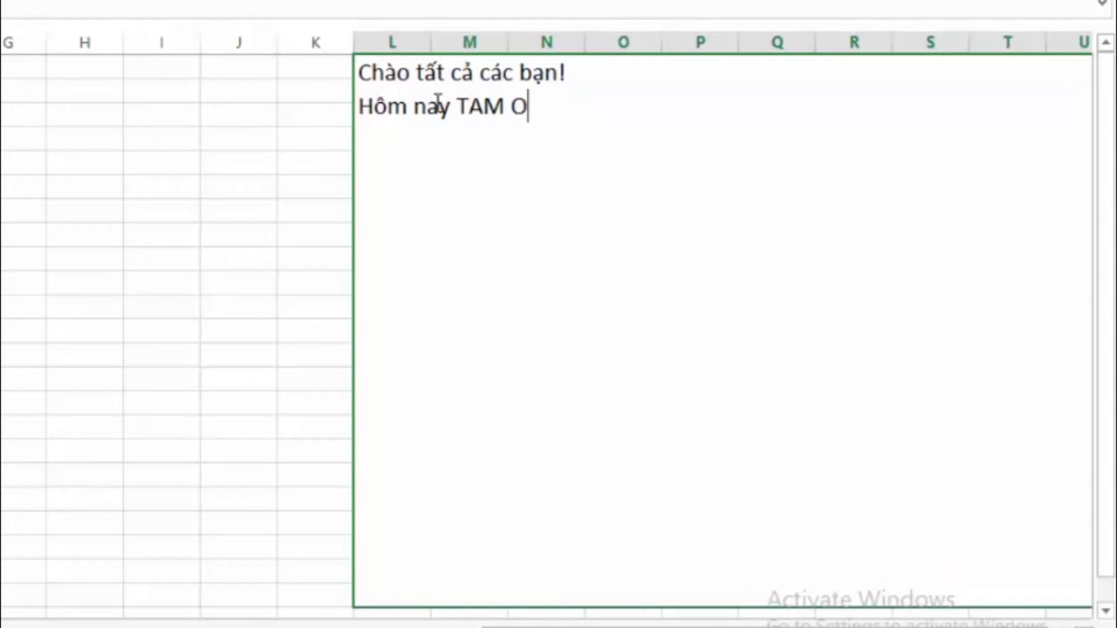
pyautogui.write('nline ')
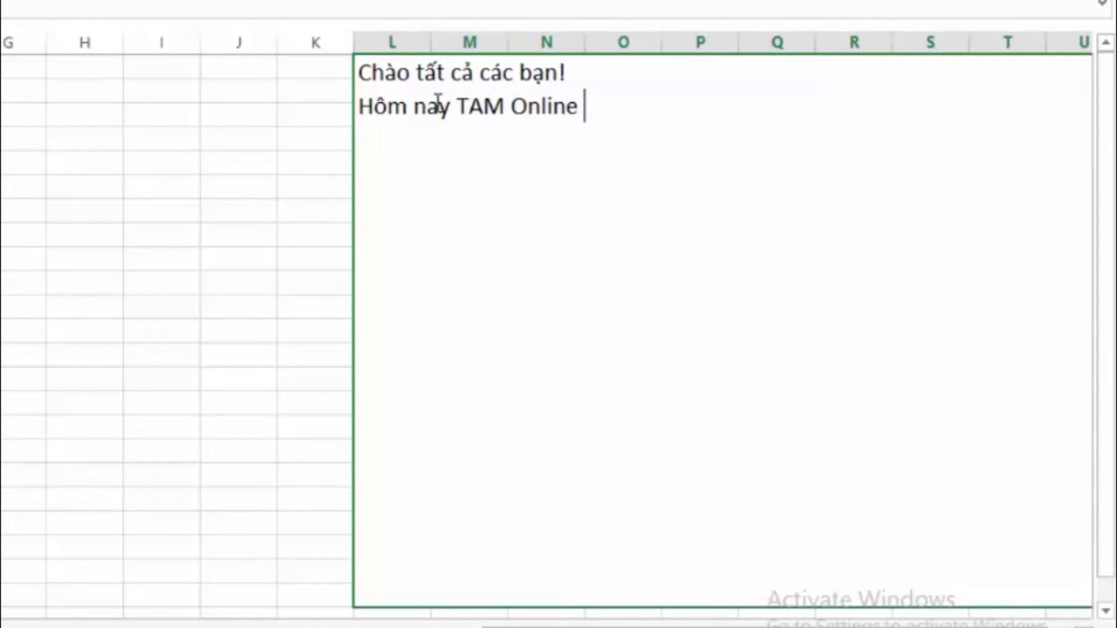
pyautogui.write('xin')
pyautogui.write('giơ')
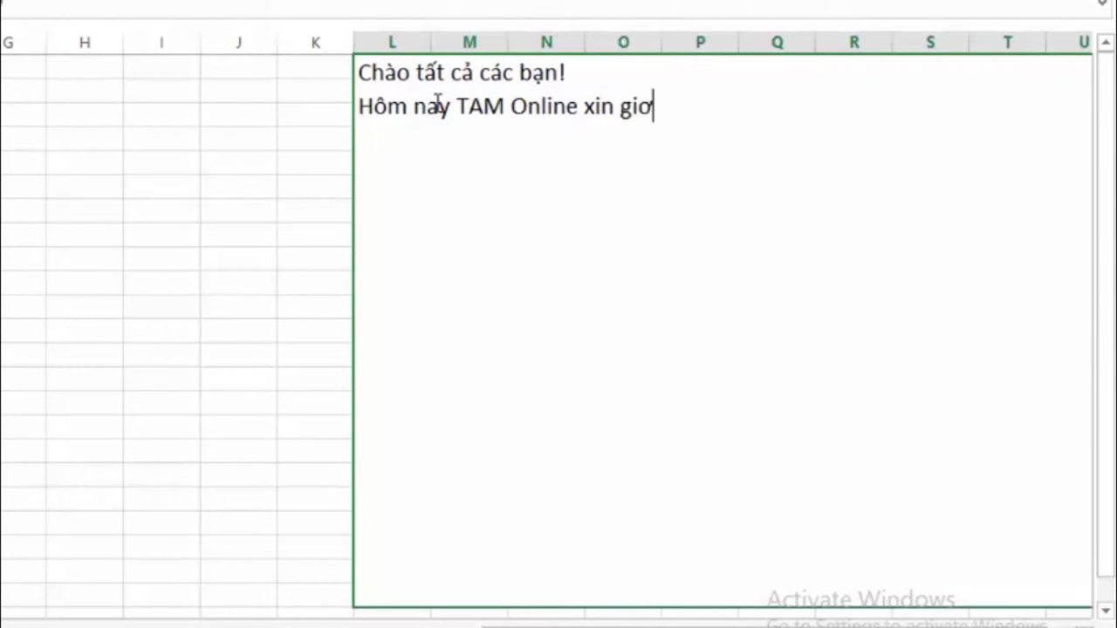
pyautogui.write('s thi')
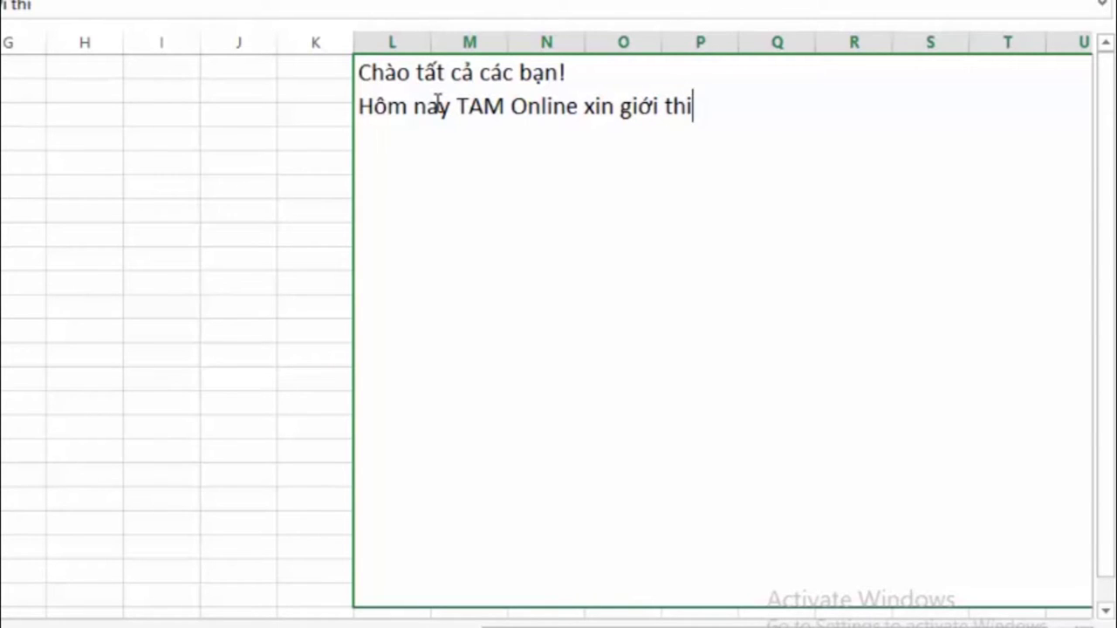
pyautogui.write('êuj vowi')
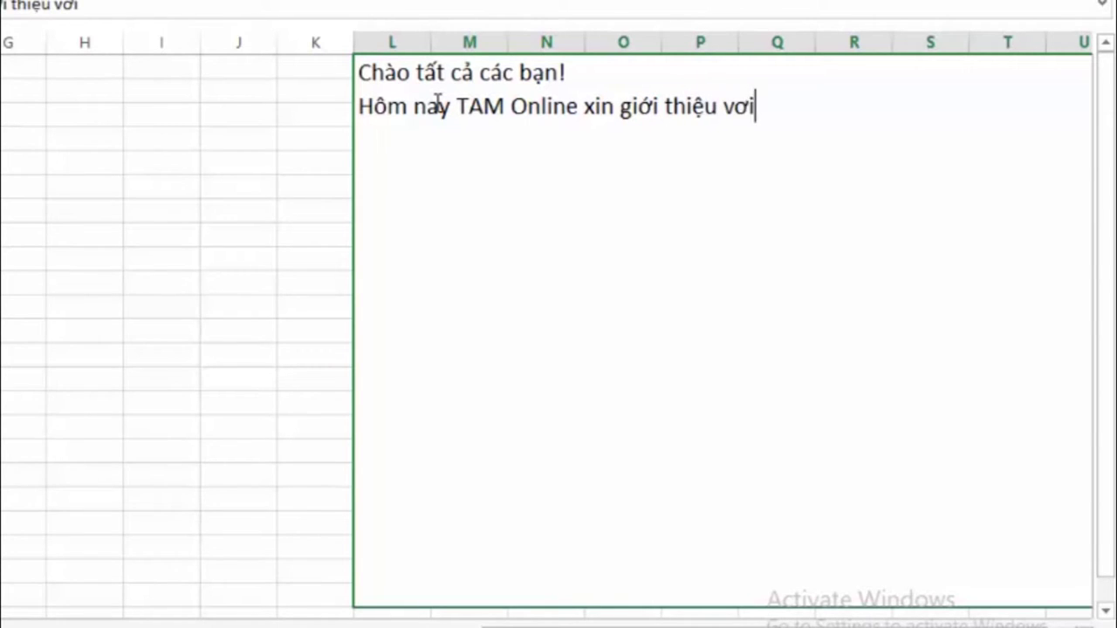
pyautogui.write('s cacs ')
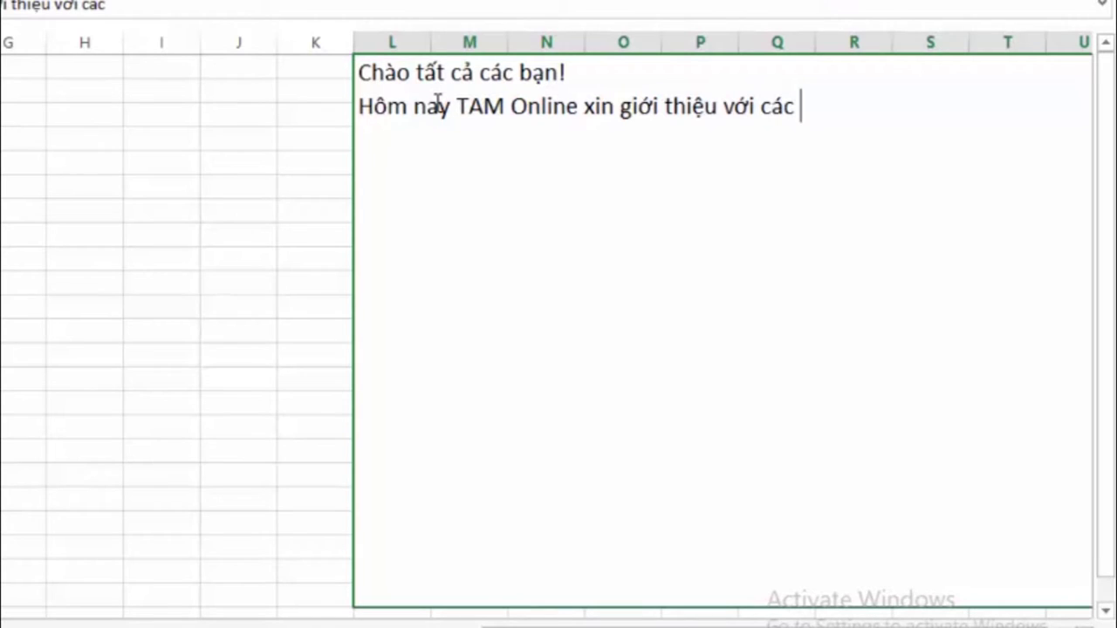
pyautogui.write('ban')
pyautogui.write(' 10 ')
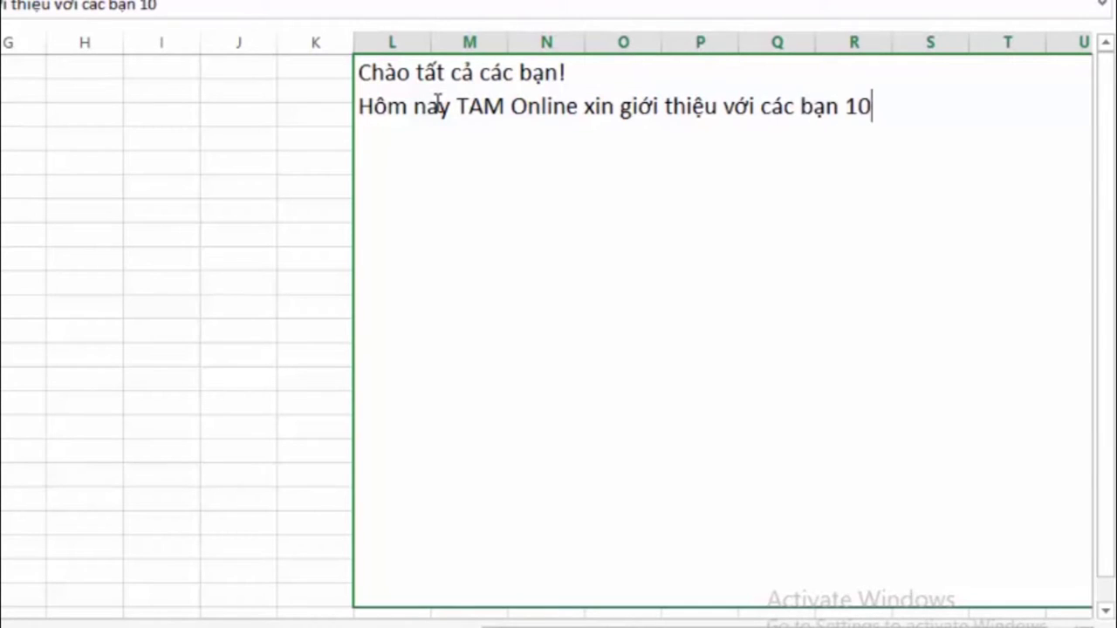
pyautogui.write('tha')
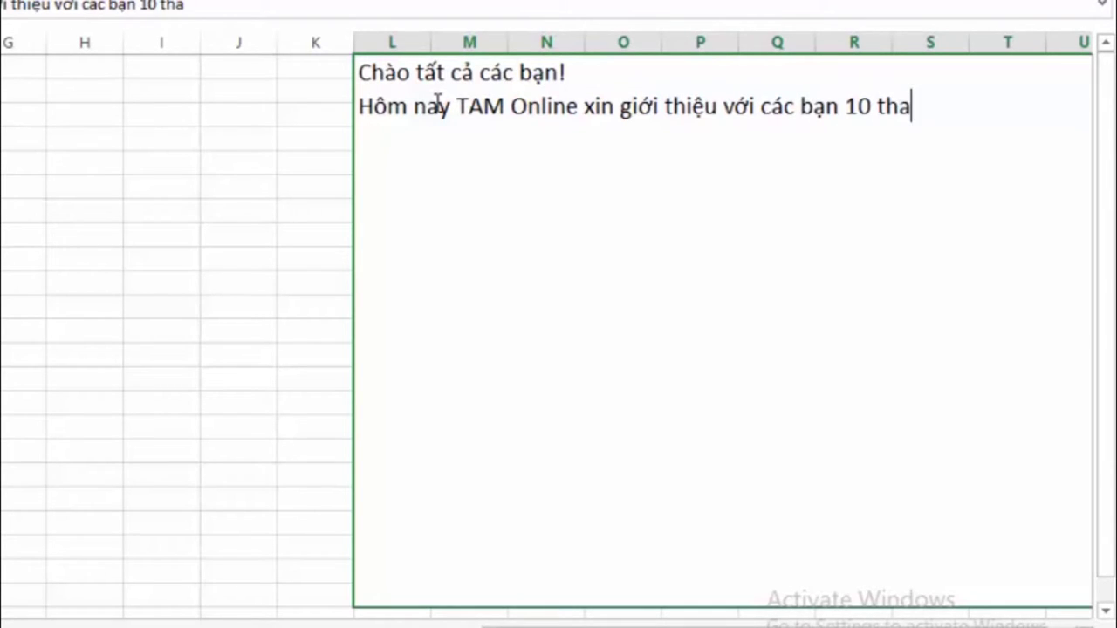
pyautogui.write('o tac ')
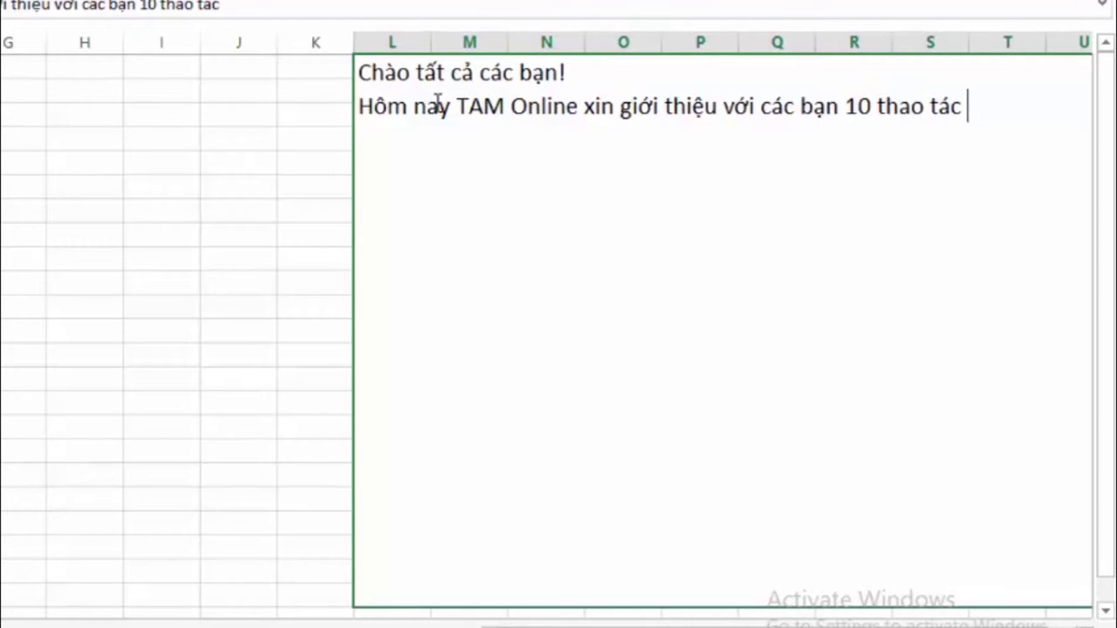
pyautogui.write('cơ ban')
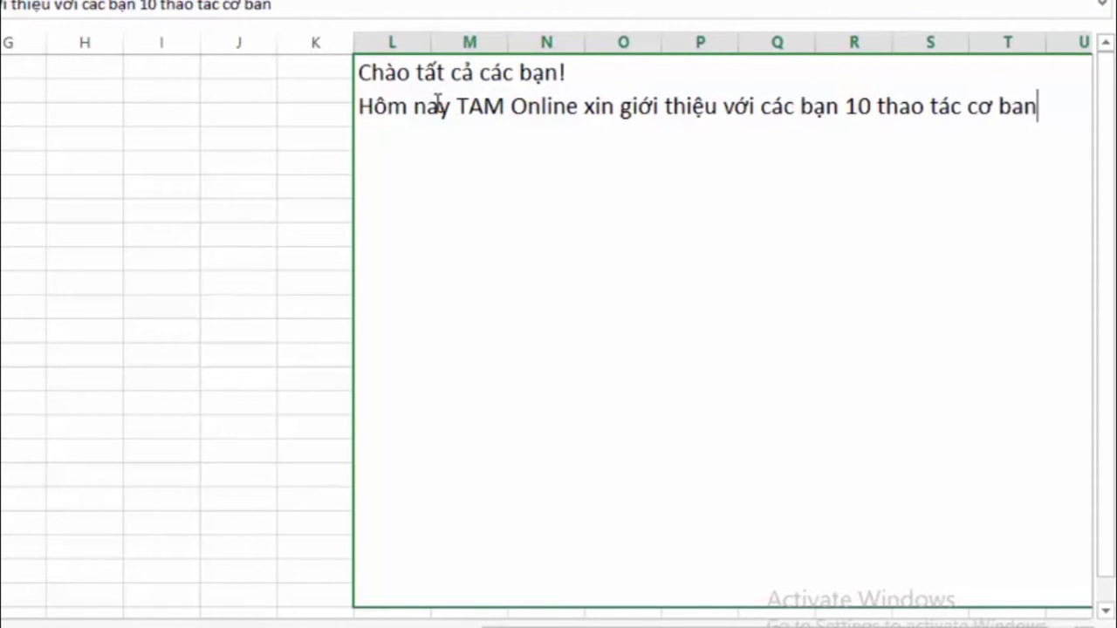
pyautogui.write('r')
pyautogui.hotkey('alt', 'Return')
pyautogui.write('trong ')
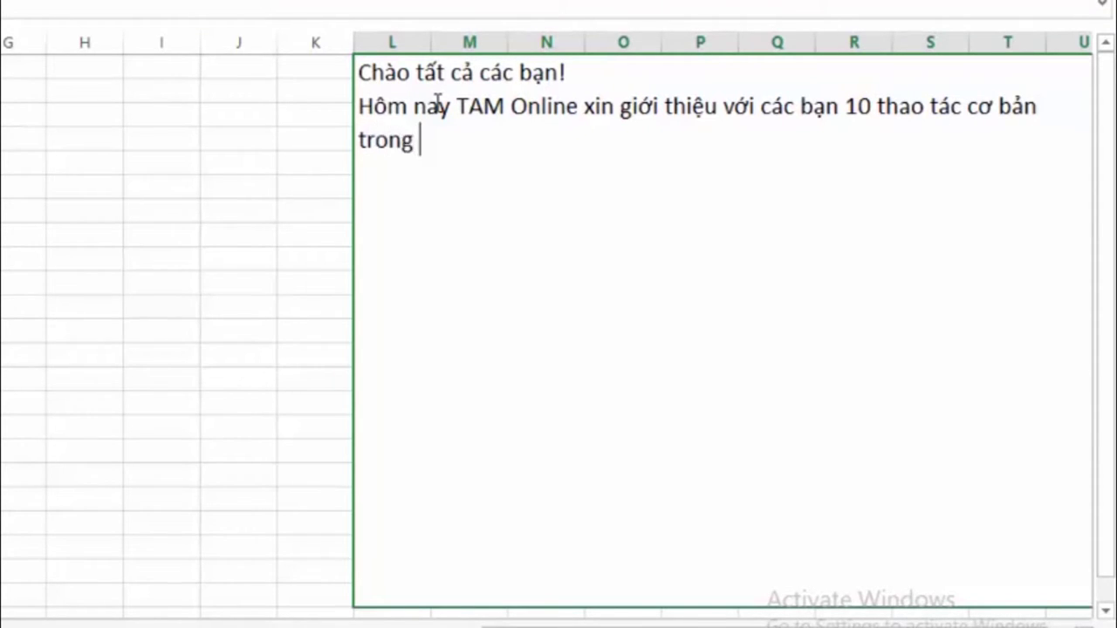
pyautogui.write('excel.')
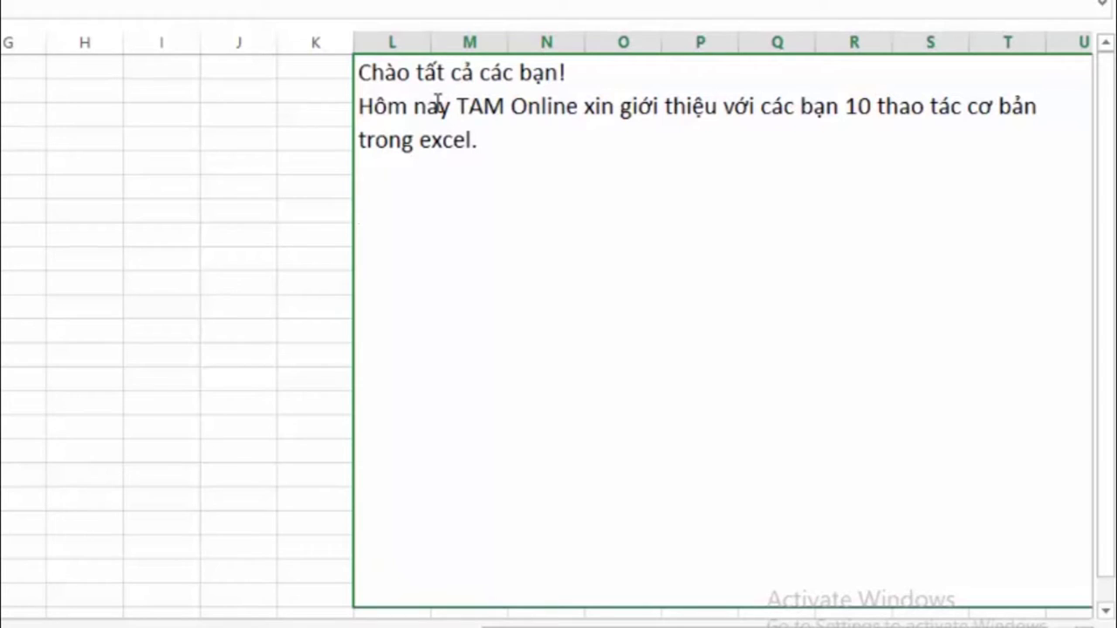
# Add item '1. Tạo một dãy số trong excel.' and explain dragging the corner plus sign to copy data
pyautogui.write('1. Tạo một dãy số trong excel.')
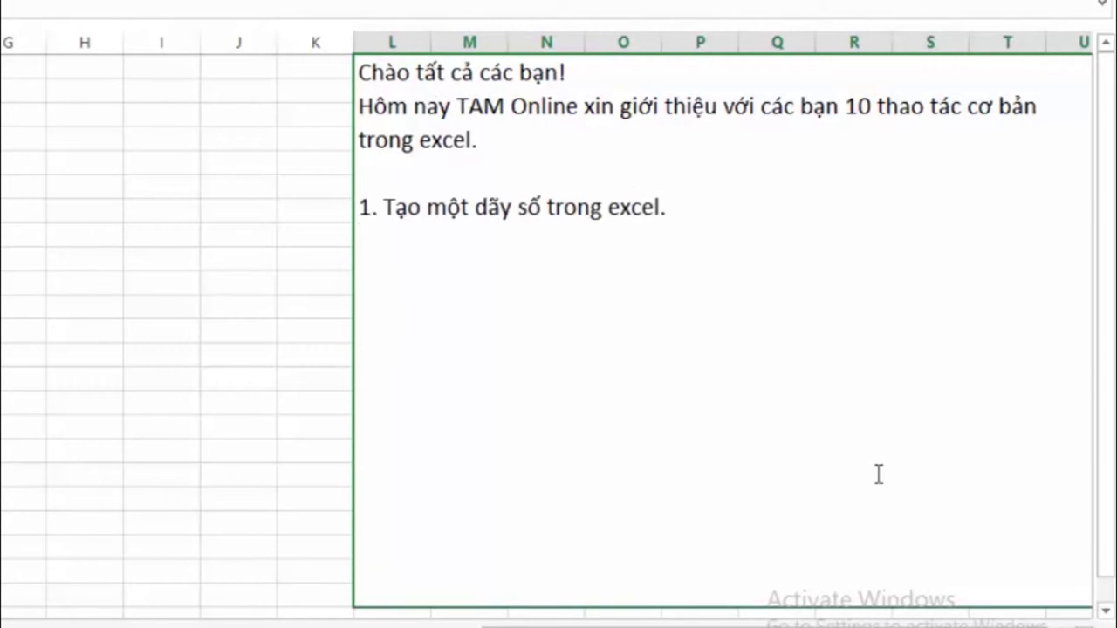
pyautogui.write('Đa')
pyautogui.write('u')
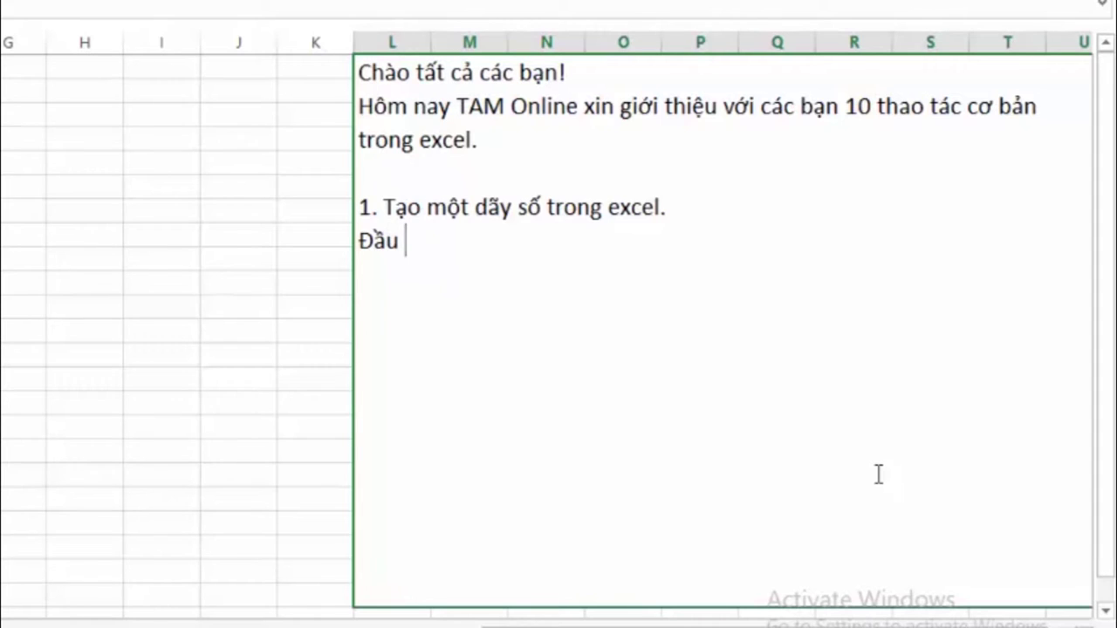
pyautogui.write(' tiên, ')
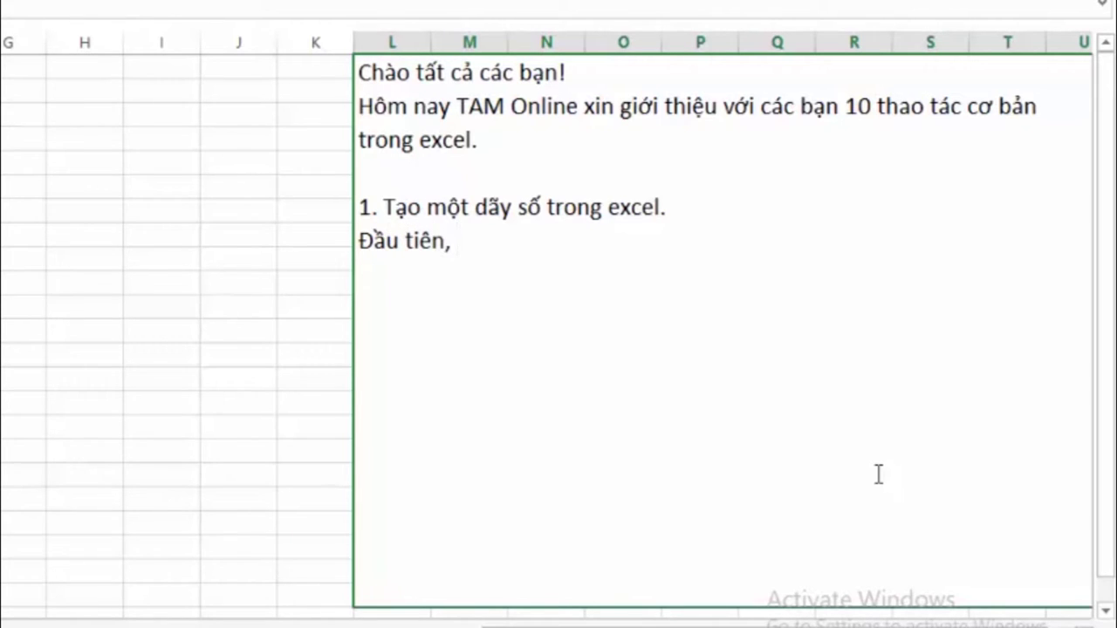
pyautogui.write('ta')
pyautogui.write('đăt')
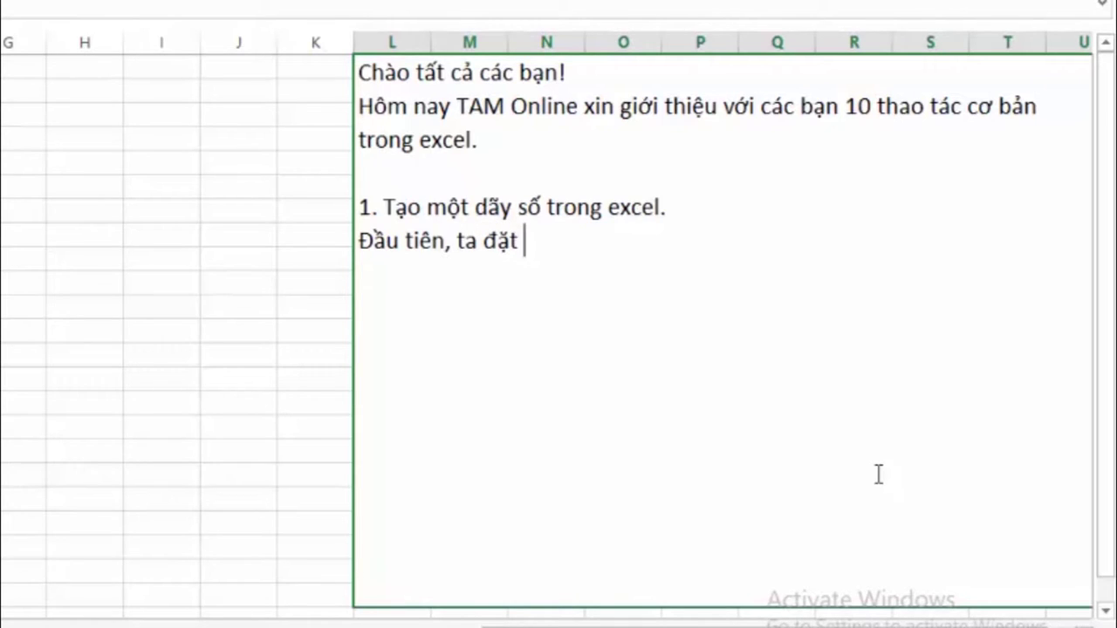
pyautogui.write('tror ')
pyautogui.write('chu')
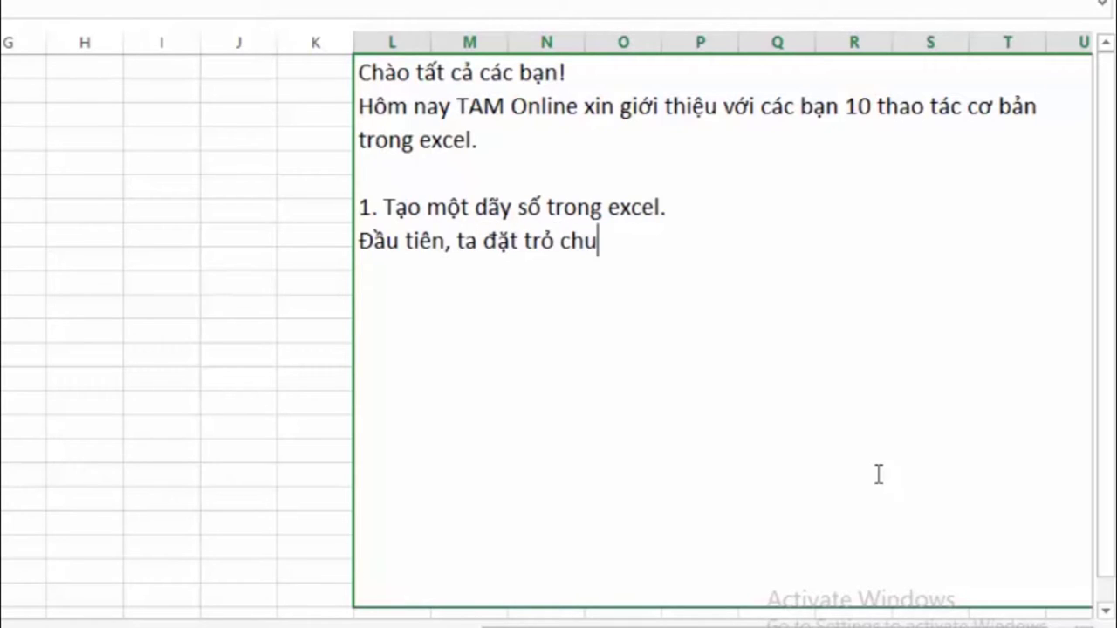
pyautogui.write('ôt')
pyautogui.write(' vao')
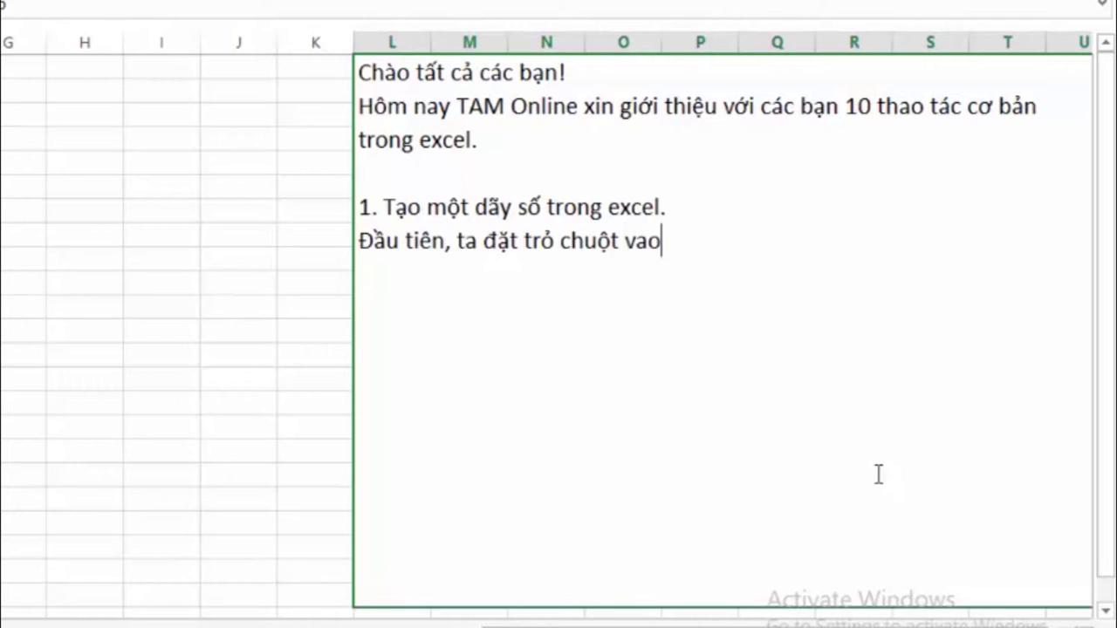
pyautogui.write('f goc ')
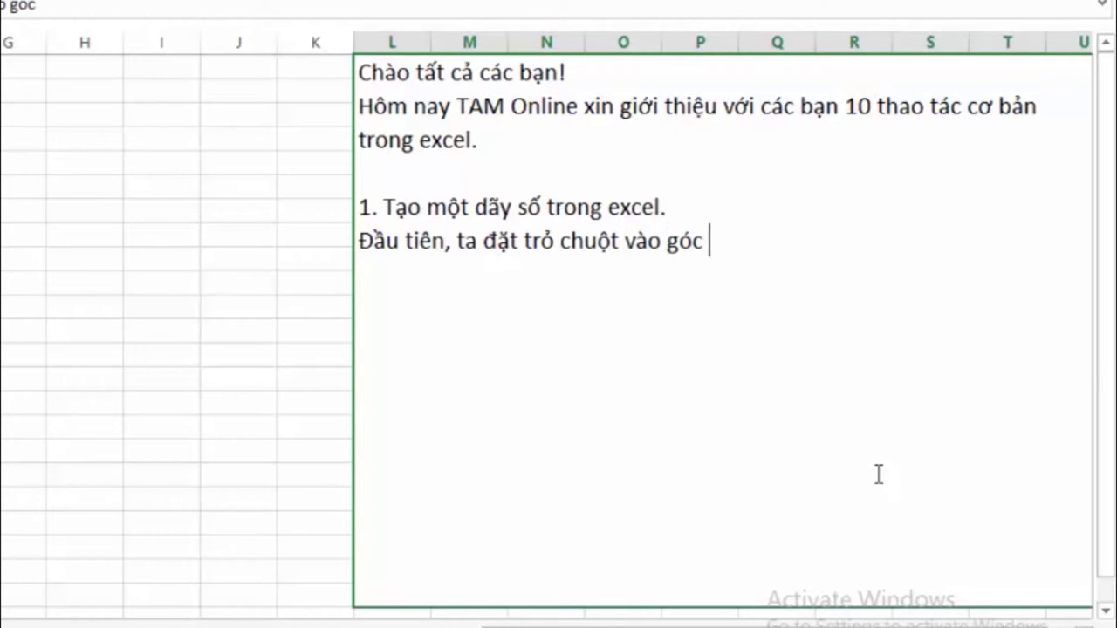
pyautogui.write('dươi bên ')
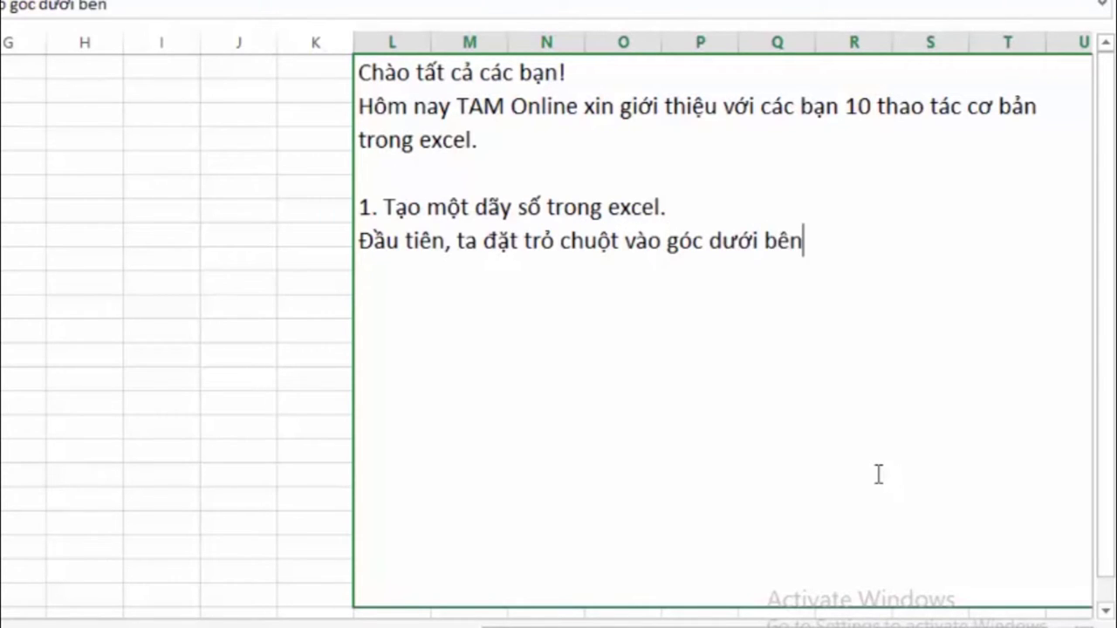
pyautogui.write('phair ')
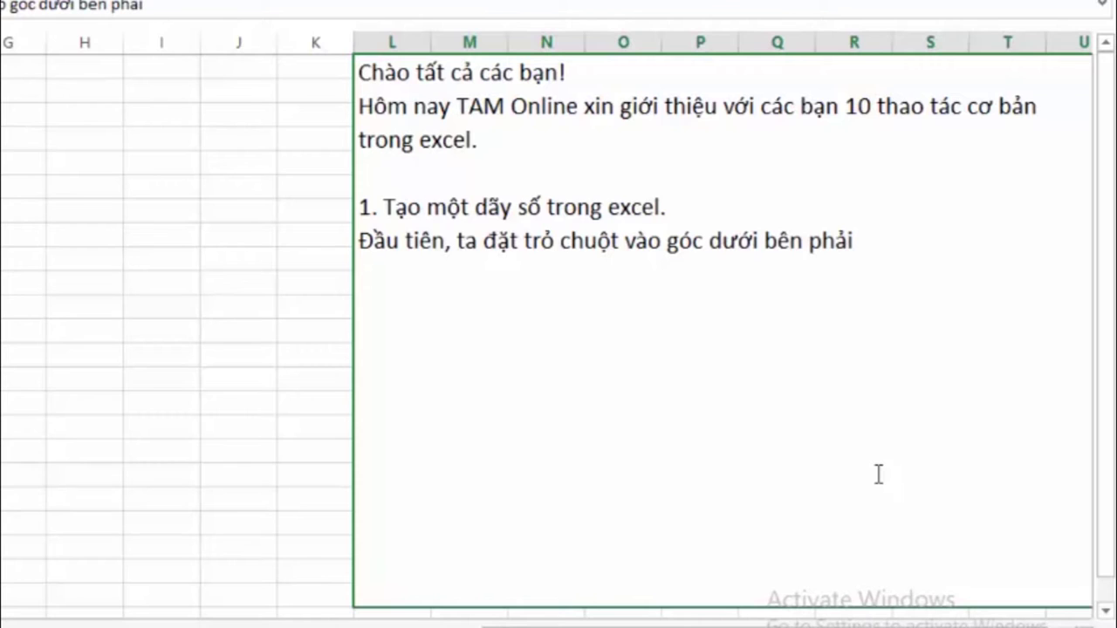
pyautogui.write('oo tinhs')
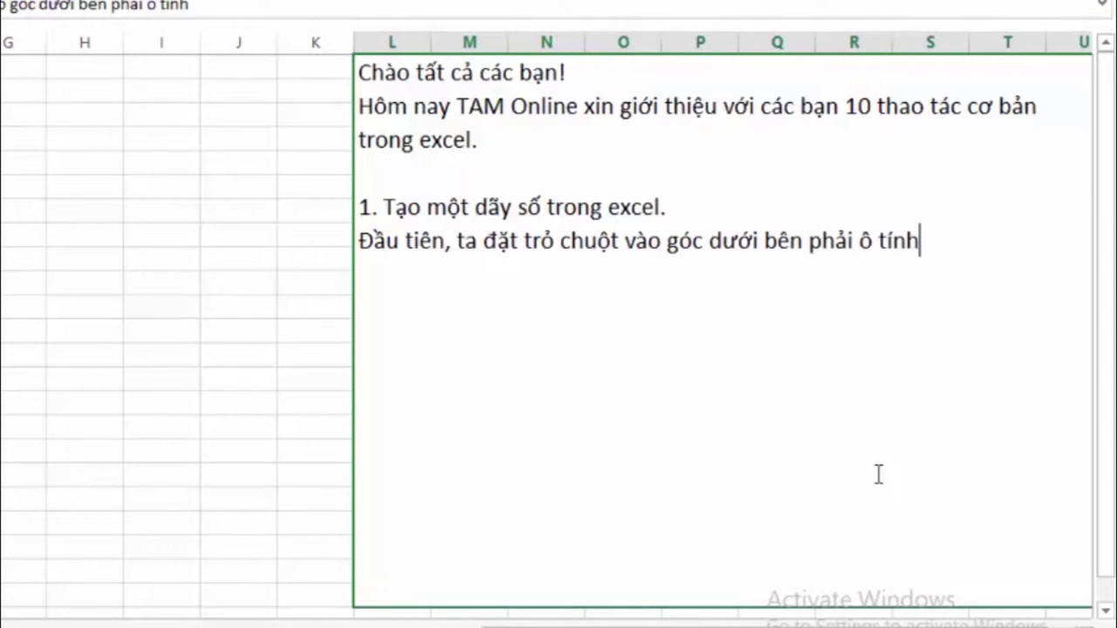
pyautogui.write(' chuwa')
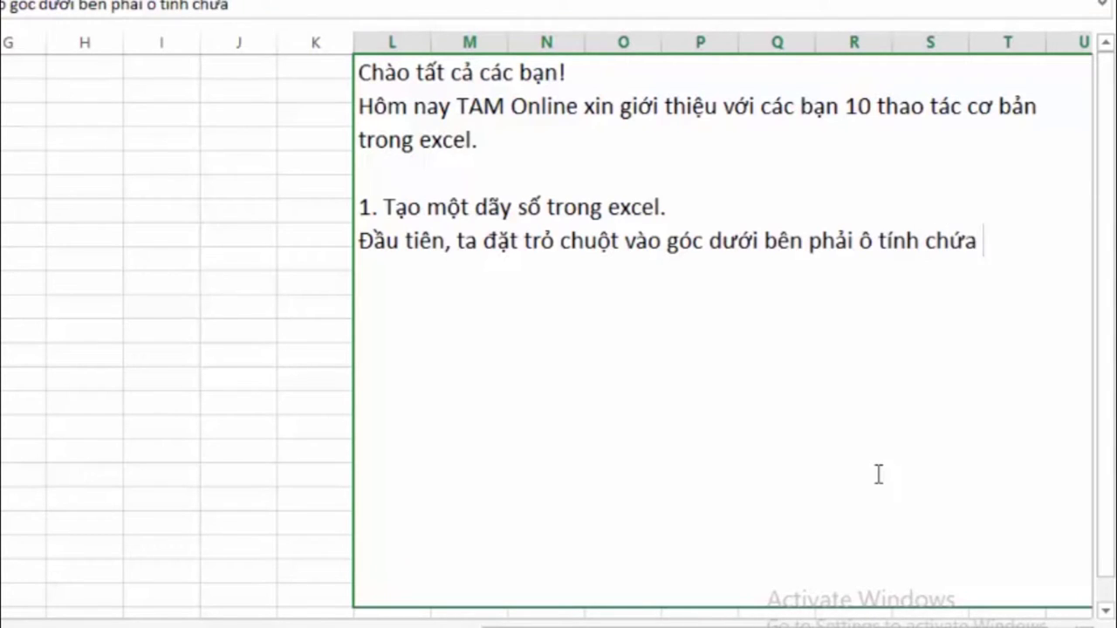
pyautogui.write(' duwx lieeuj')
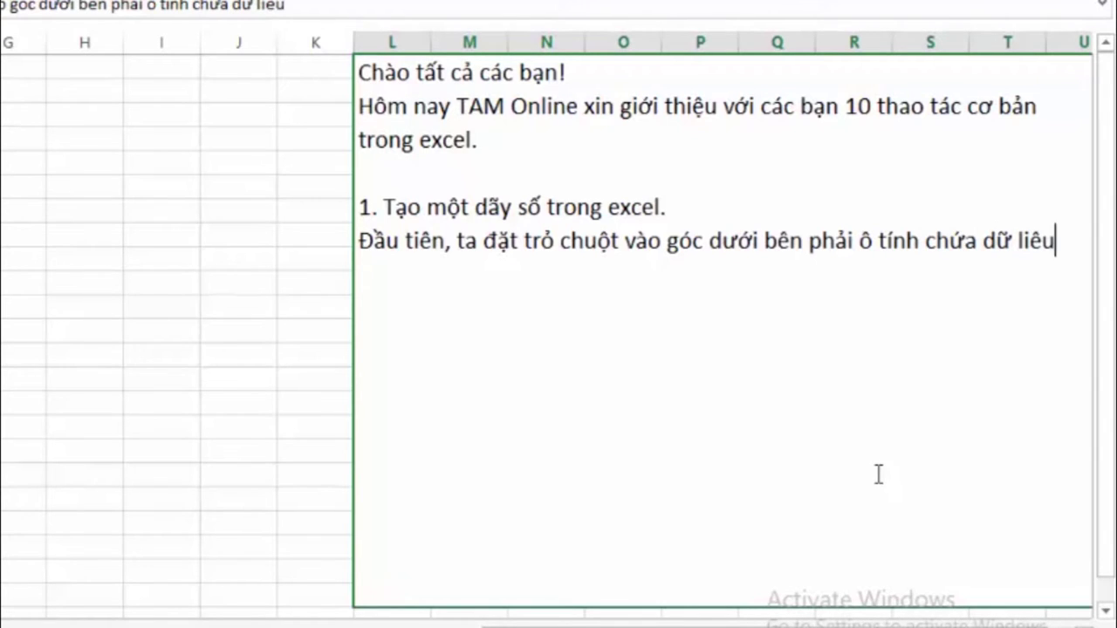
pyautogui.write(' moo')
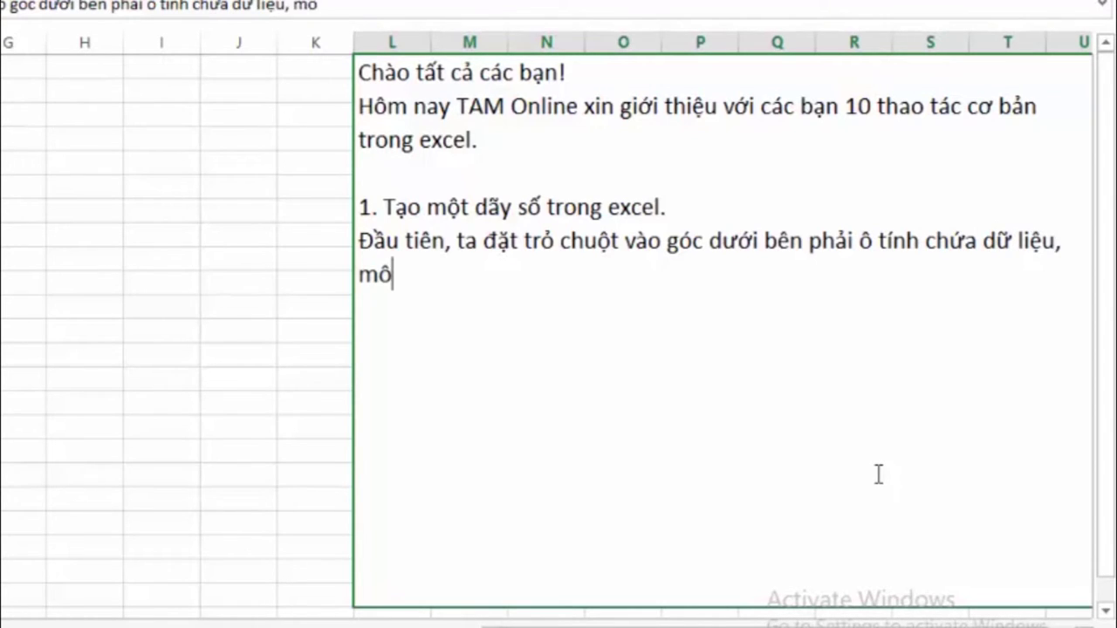
pyautogui.write('tj daaus c')
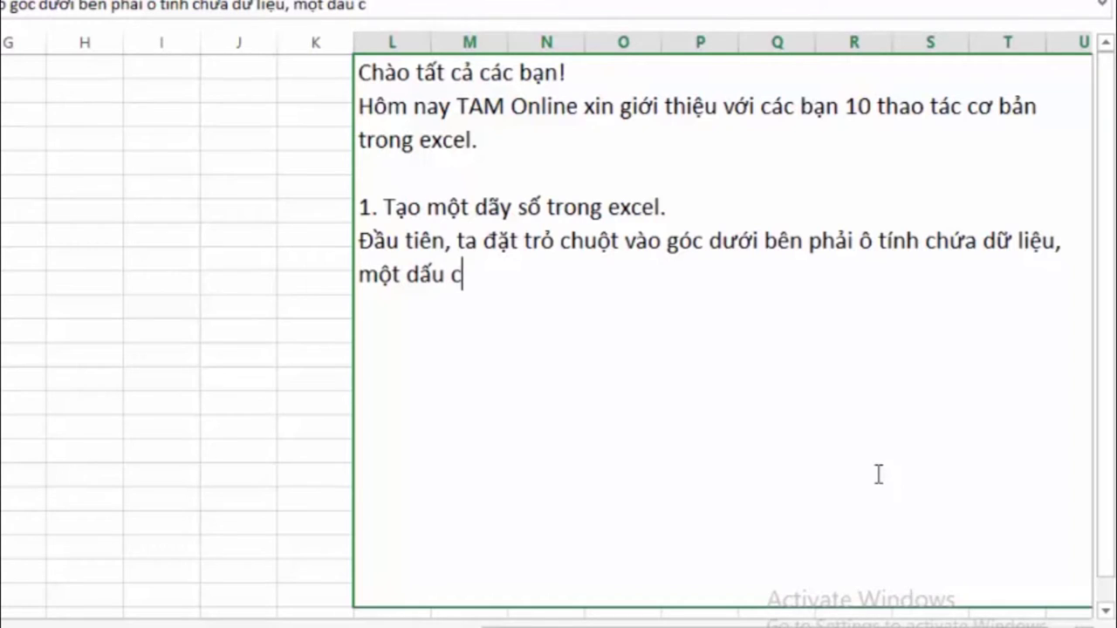
pyautogui.write('oong')
pyautogui.write(' se')
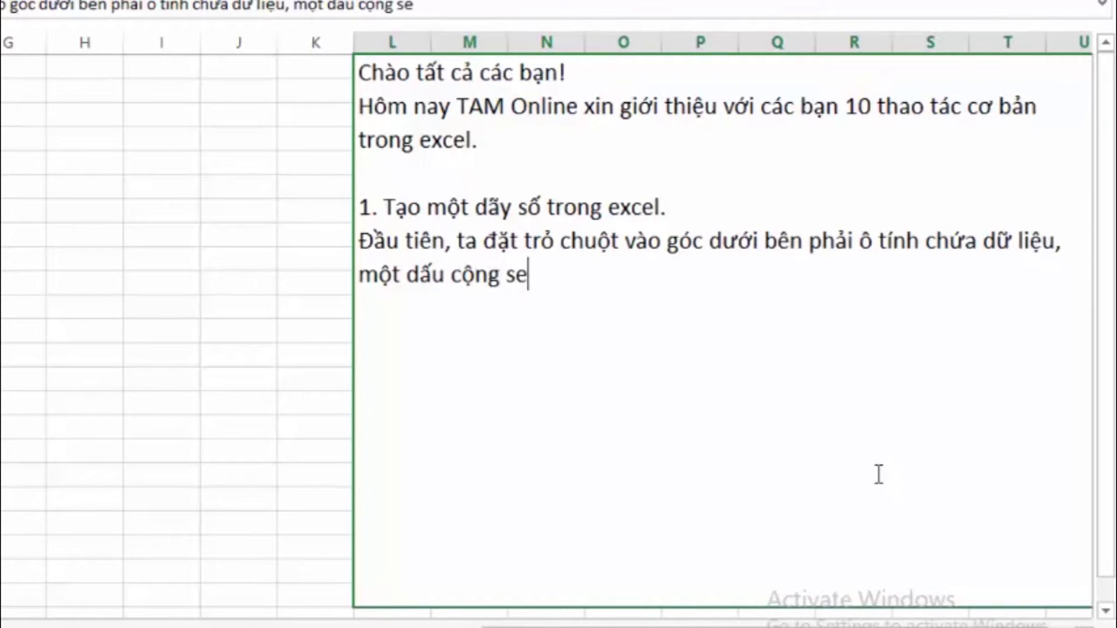
pyautogui.write('xuaats h')
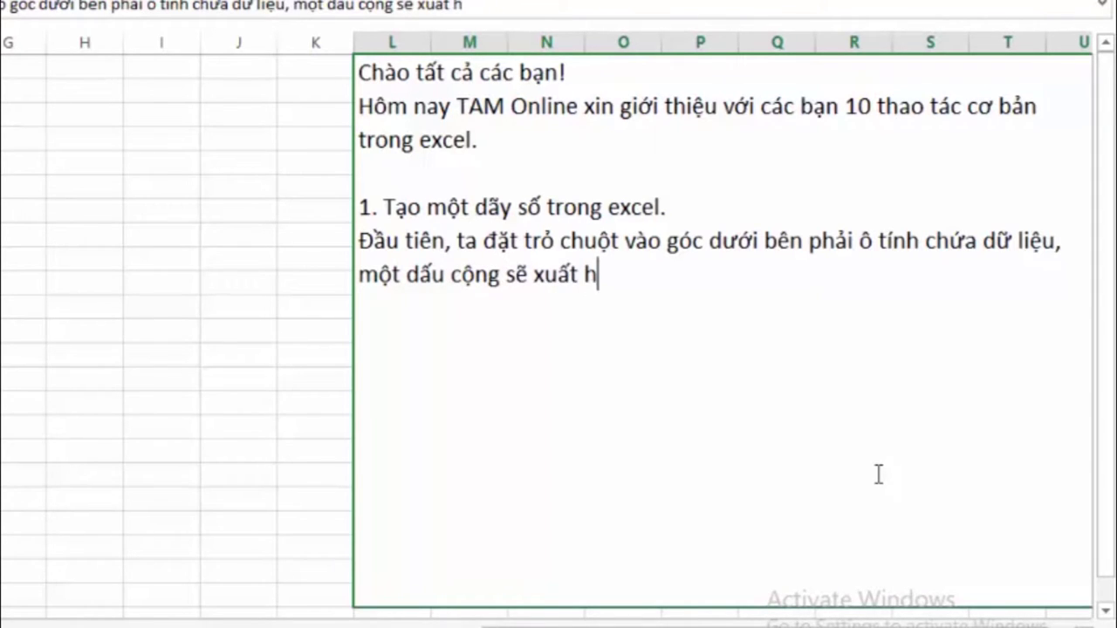
pyautogui.write('ieenj')
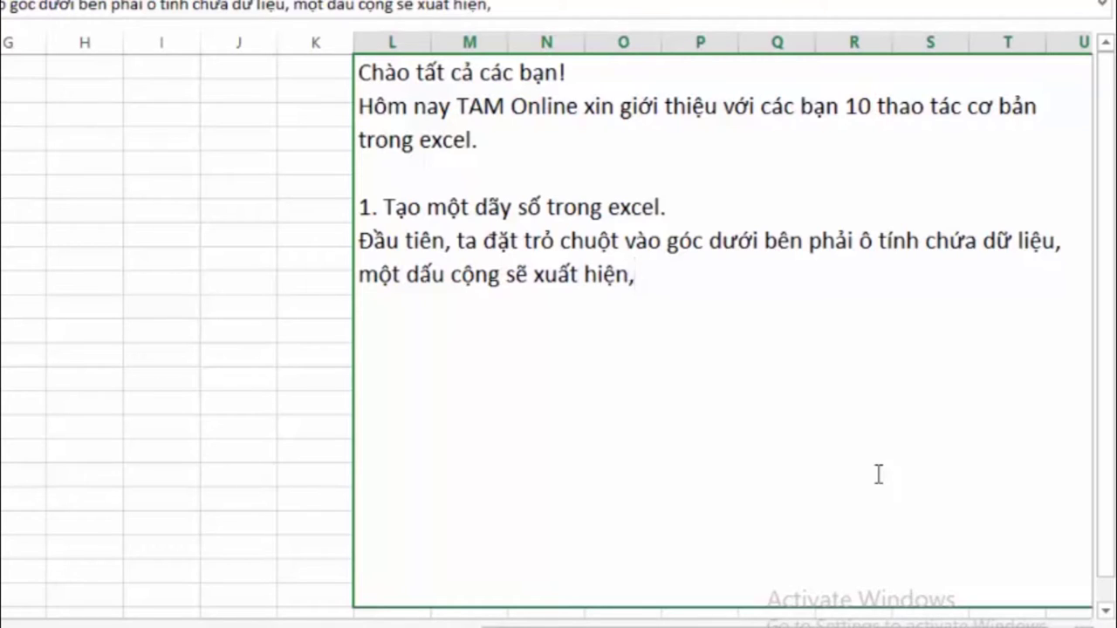
pyautogui.write(' baay gi')
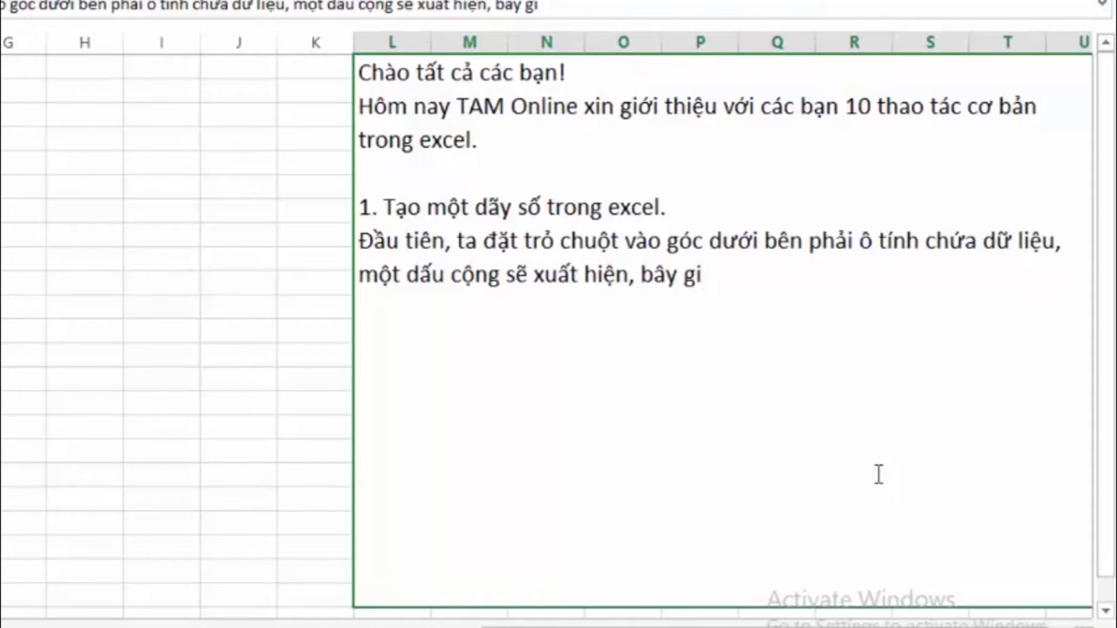
pyautogui.write('owf ta chi')
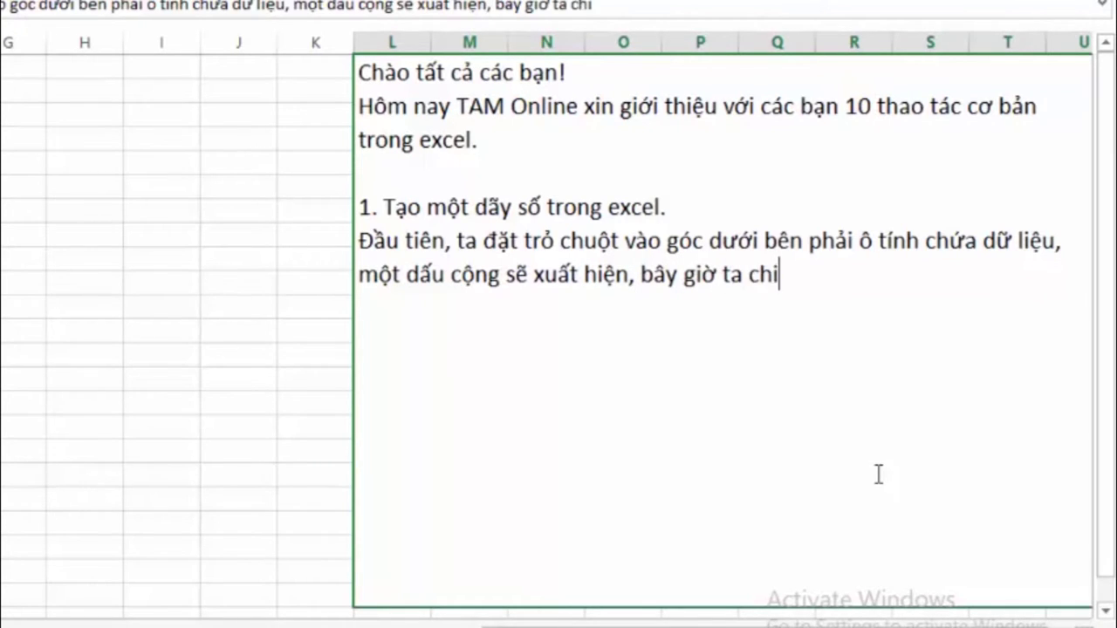
pyautogui.write(' vieec')
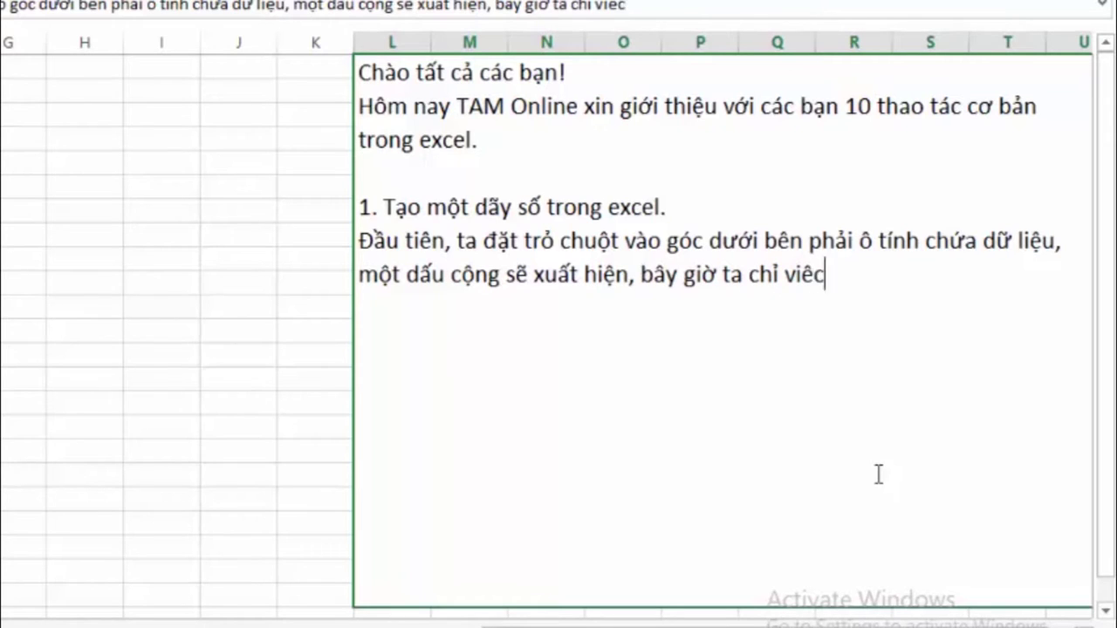
pyautogui.write(' ke')
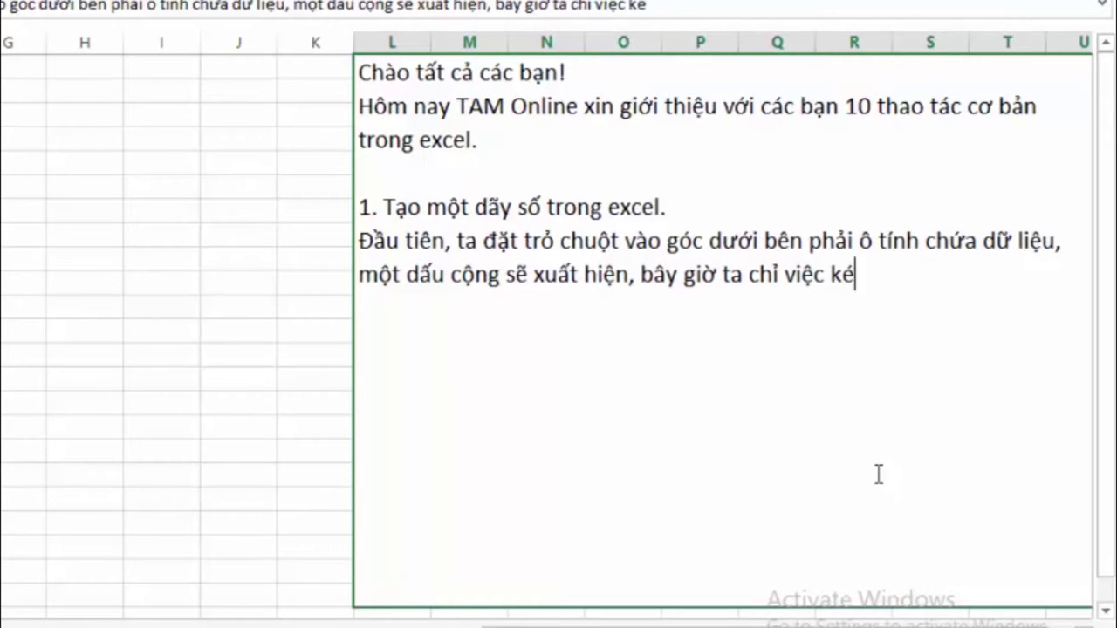
pyautogui.write('os re')
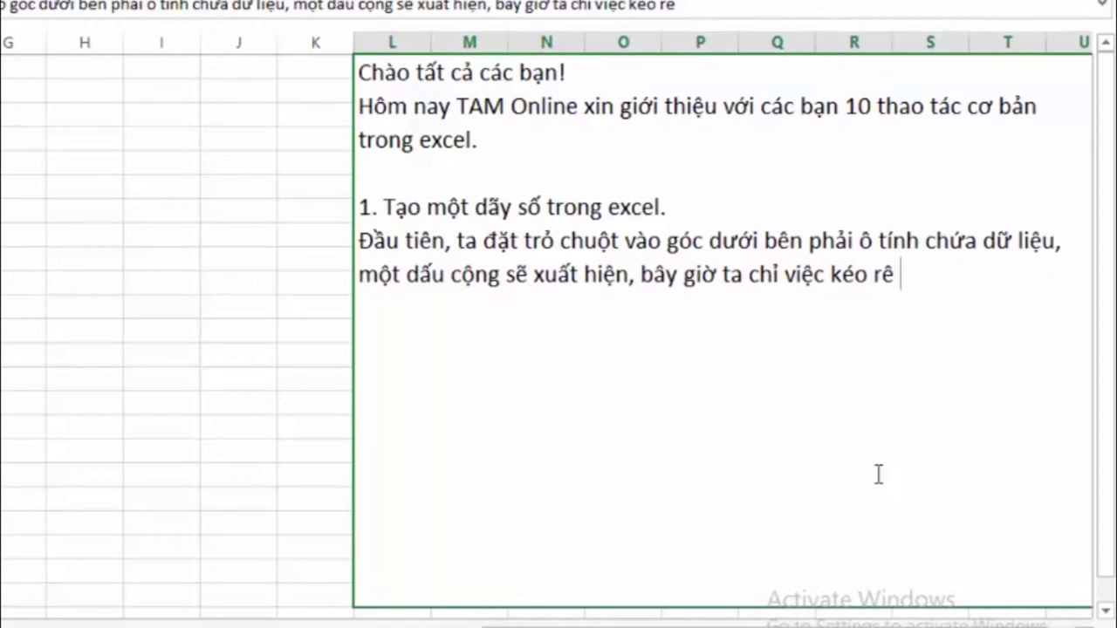
pyautogui.write(' chuo')
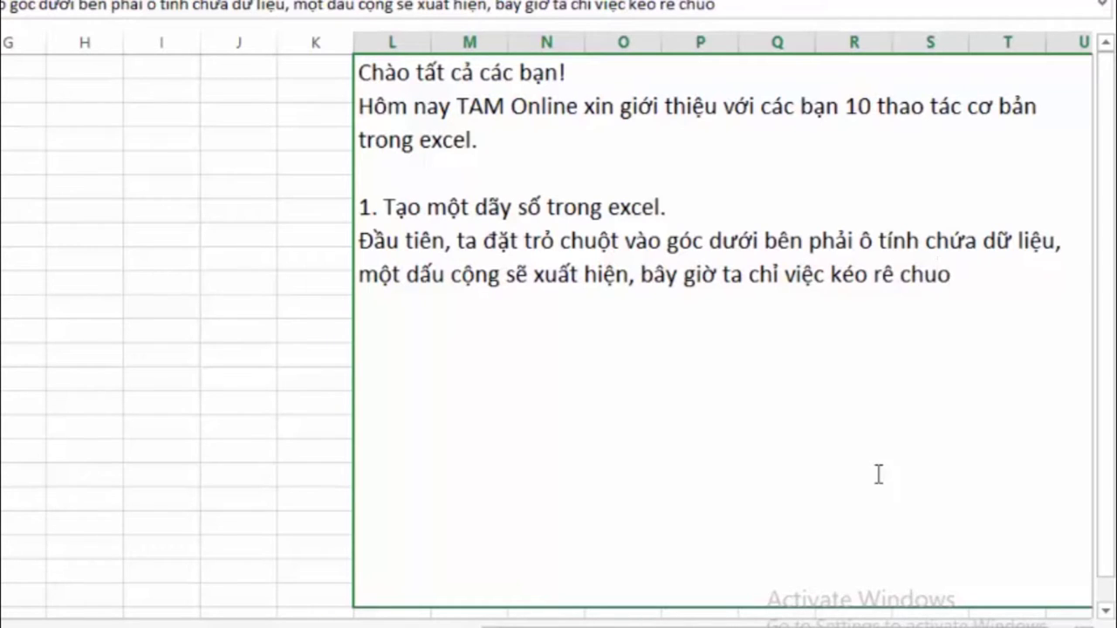
pyautogui.write('otj leen')
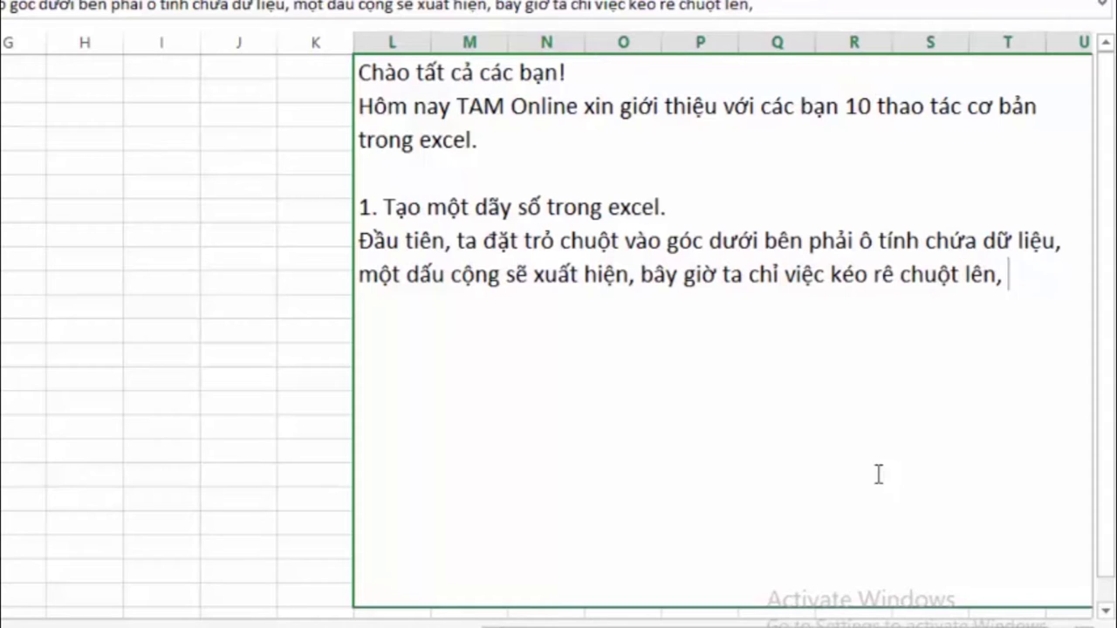
pyautogui.write(' xuoongs')
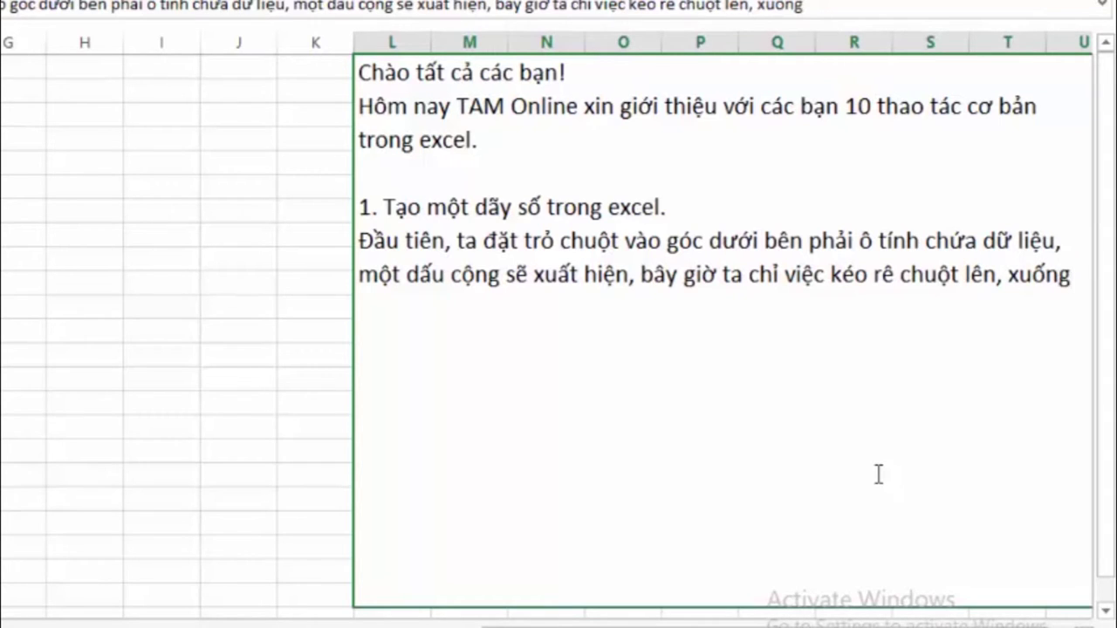
pyautogui.write(', ')
pyautogui.write('hoawcj sa')
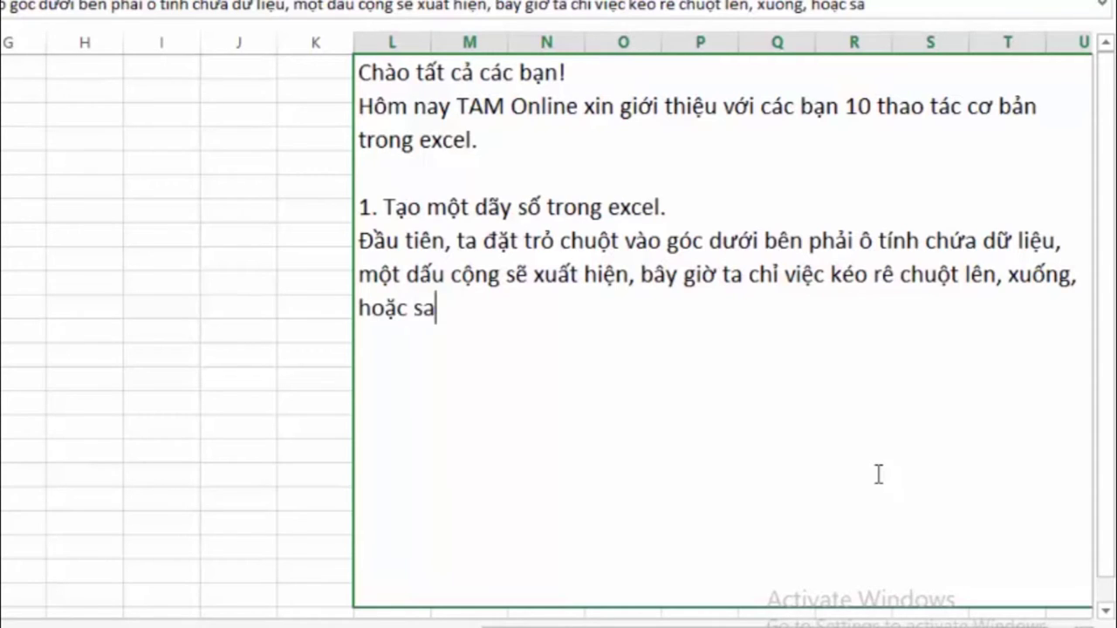
pyautogui.write('ng phair')
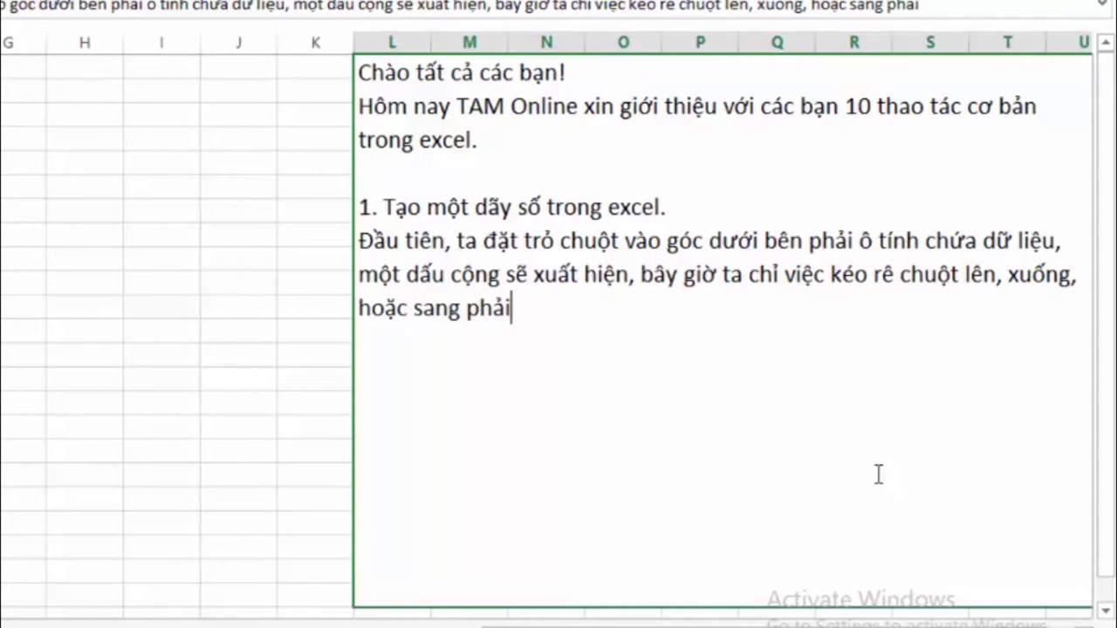
pyautogui.write(', sa')
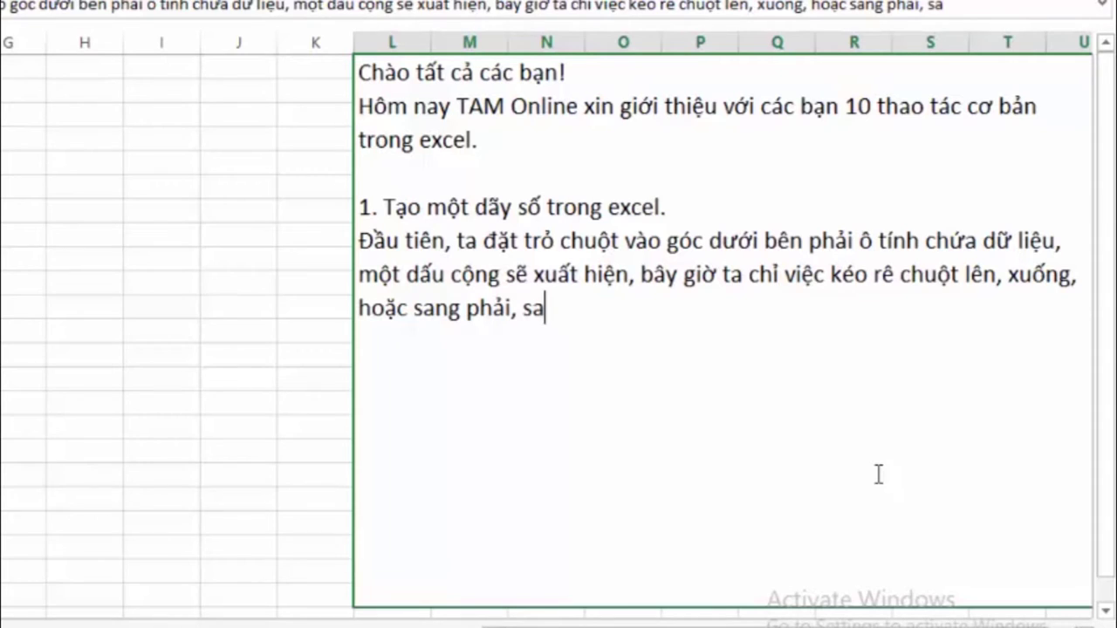
pyautogui.write('ng tra')
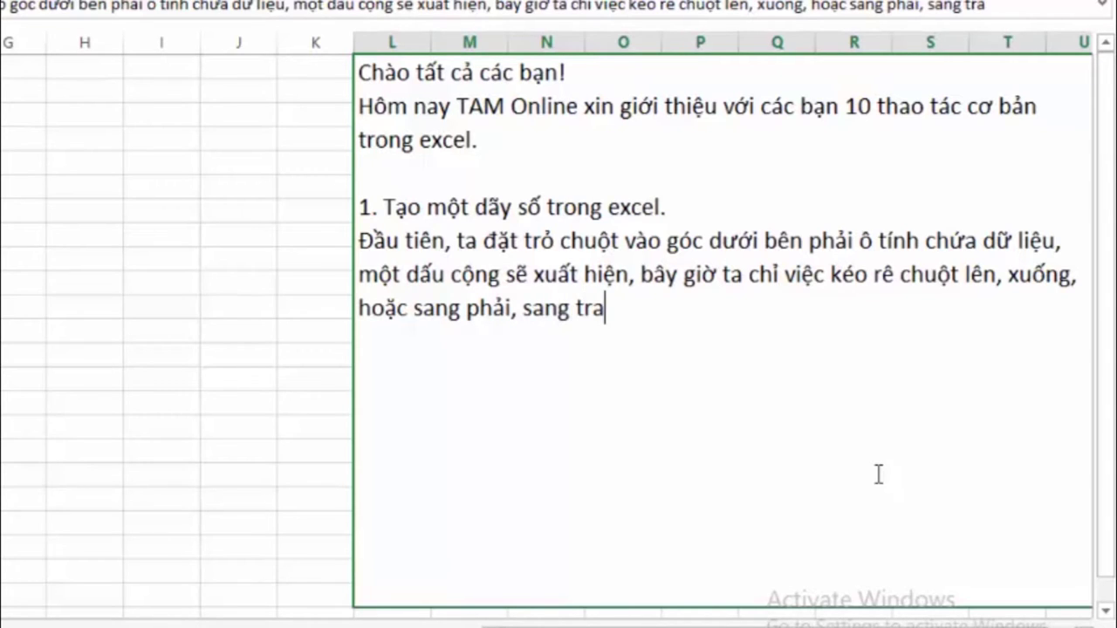
pyautogui.write('is để ')
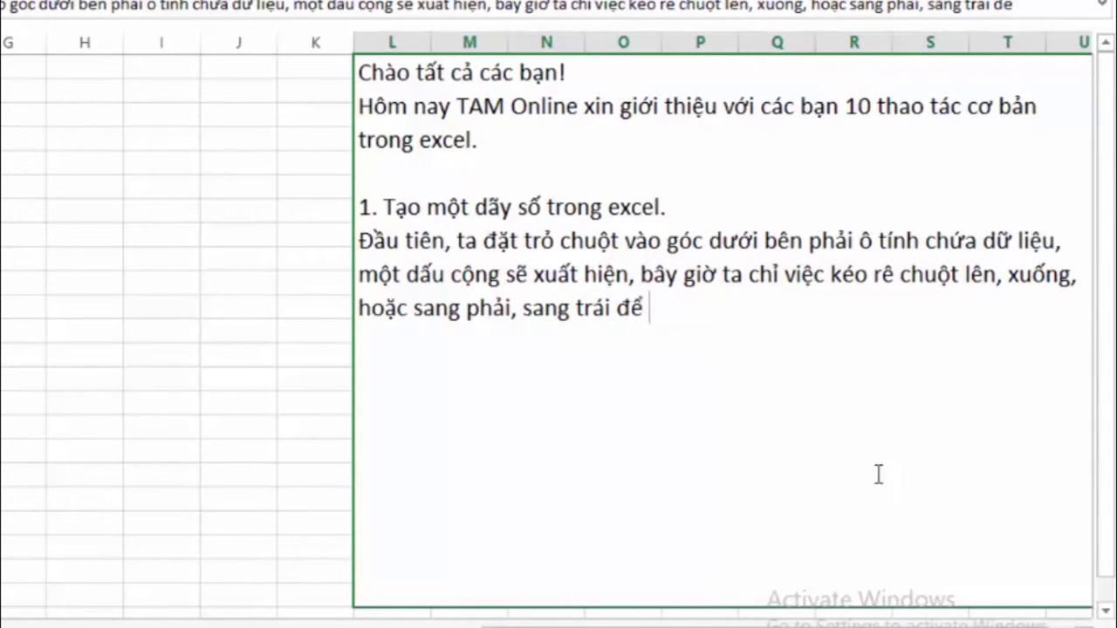
pyautogui.write('copy dữ ')
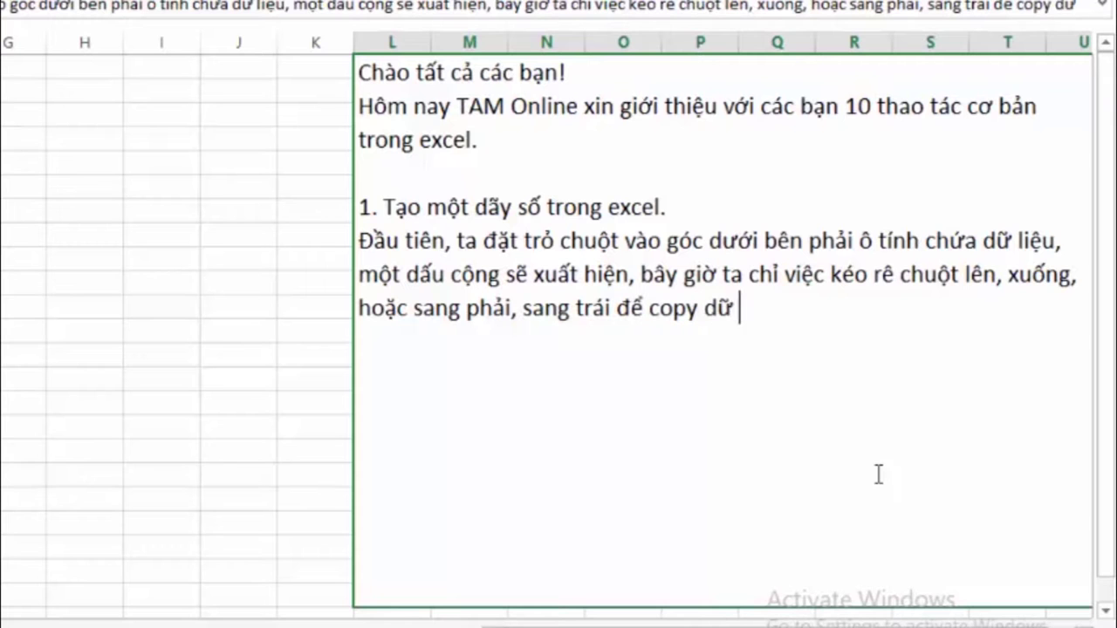
pyautogui.write('liệu')
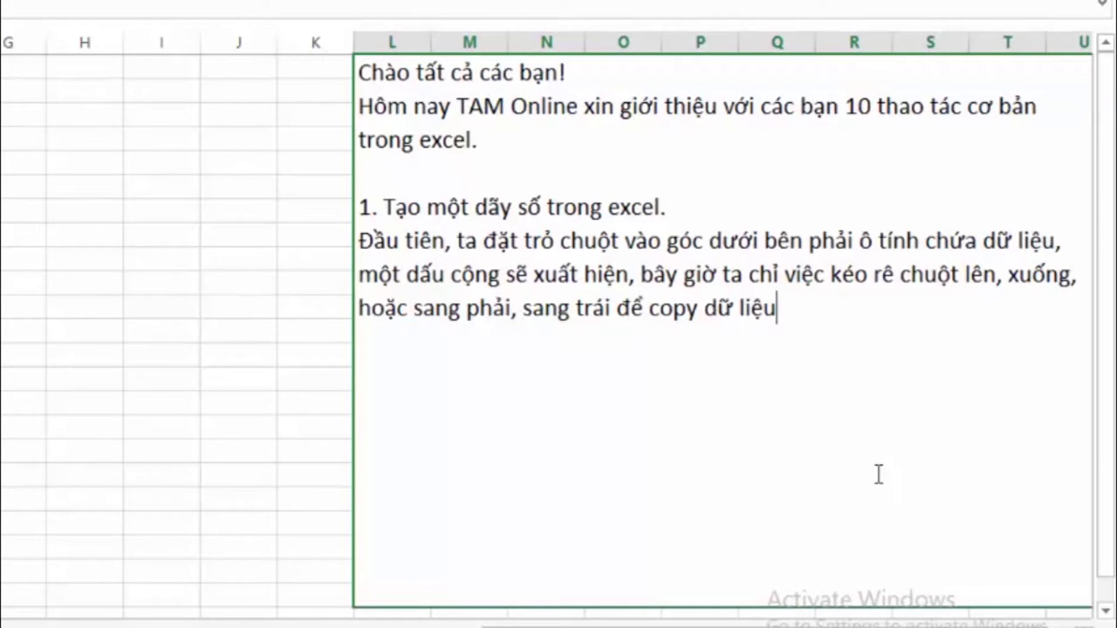
pyautogui.write('.')
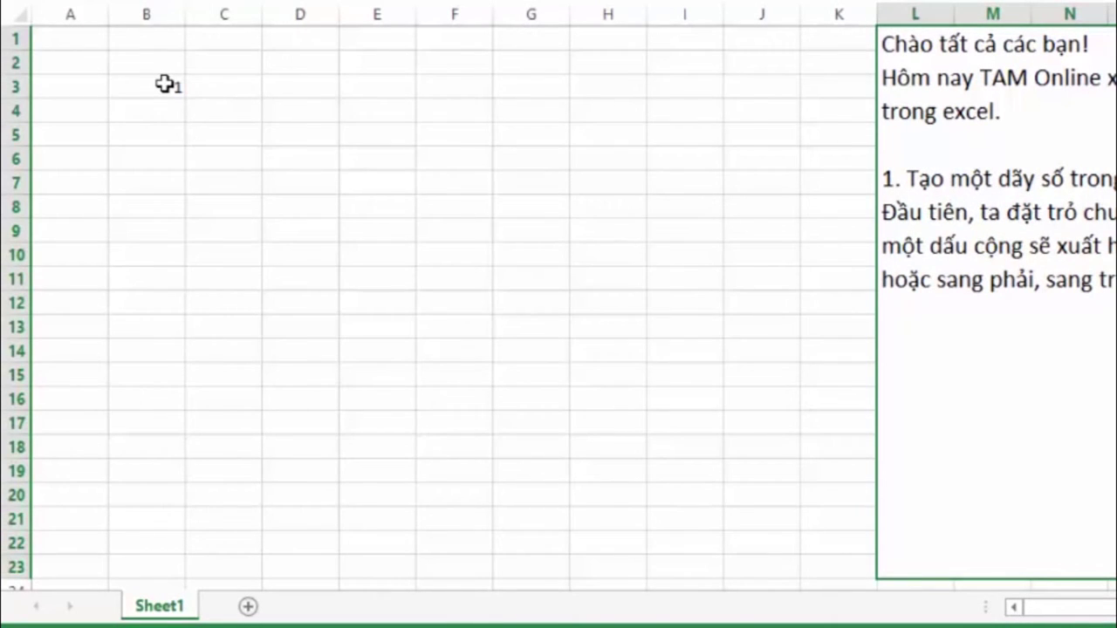
# Copy the 1 in B3 down through B14
pyautogui.click(164, 84)
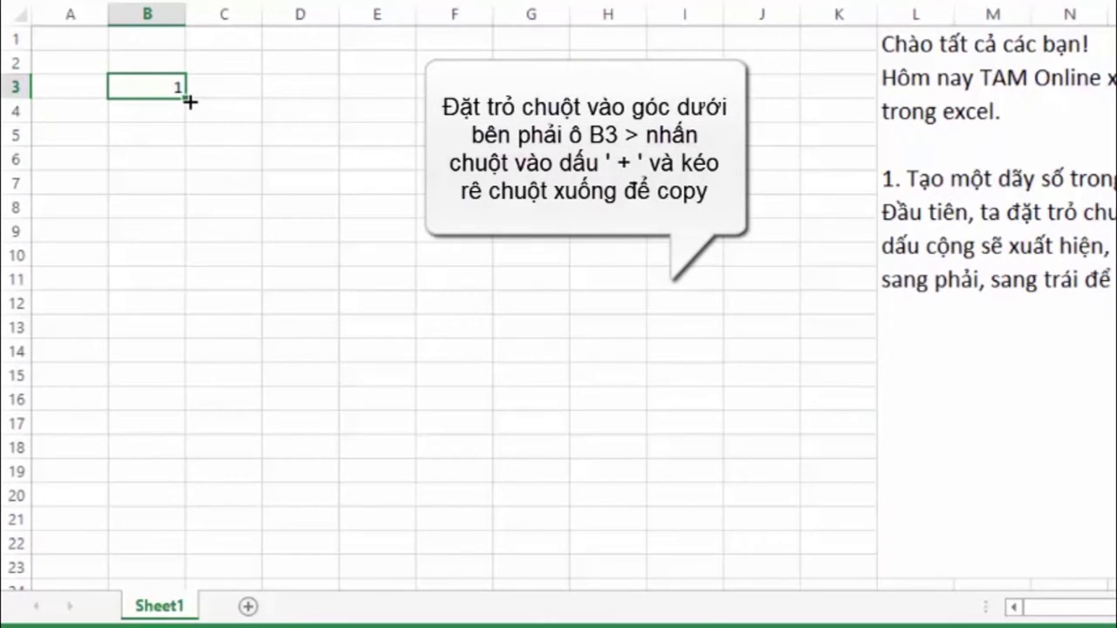
pyautogui.moveTo(186, 99); pyautogui.dragTo(185, 362)
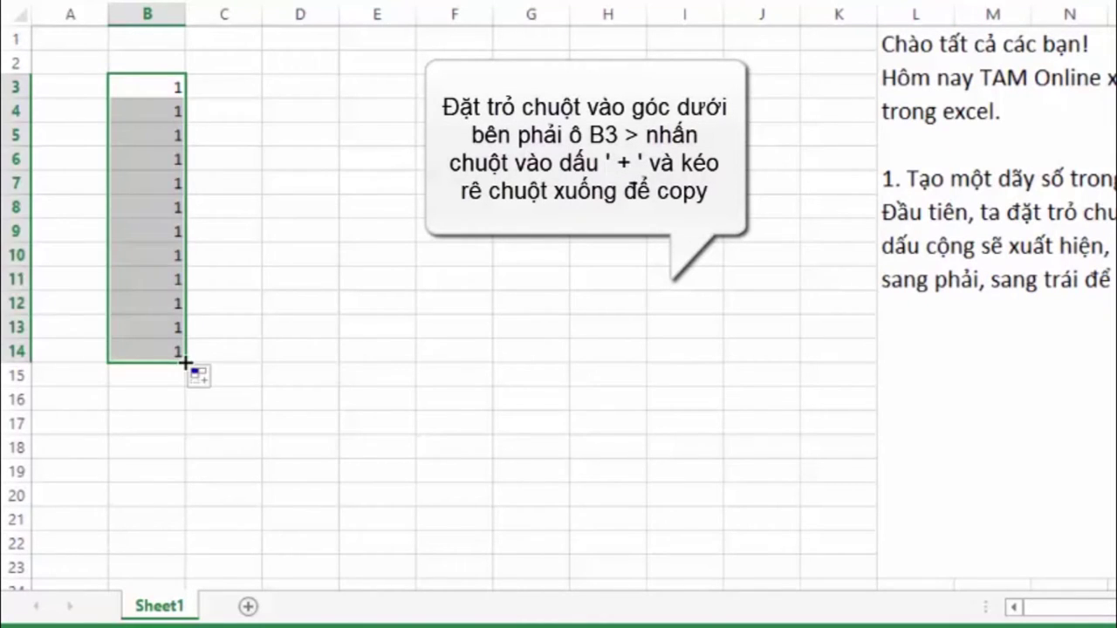
pyautogui.click(210, 88)
# Re-enter 1 in B3 and copy it across through F3
pyautogui.click(179, 90)
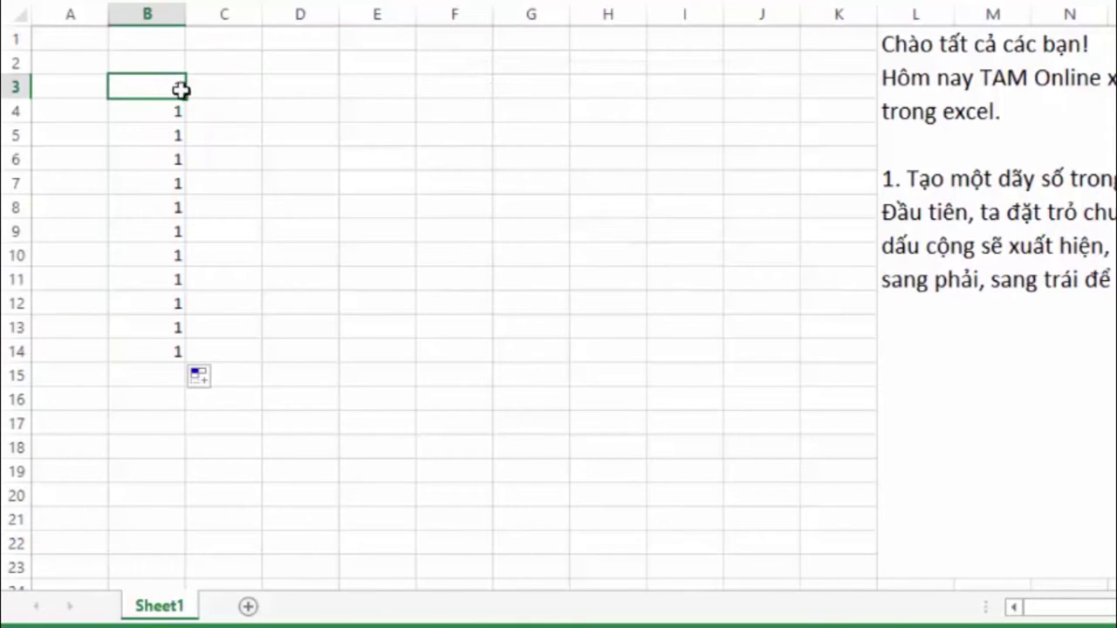
pyautogui.write('1')
pyautogui.hotkey('ctrl', 'Return')
pyautogui.moveTo(198, 102); pyautogui.dragTo(463, 99)
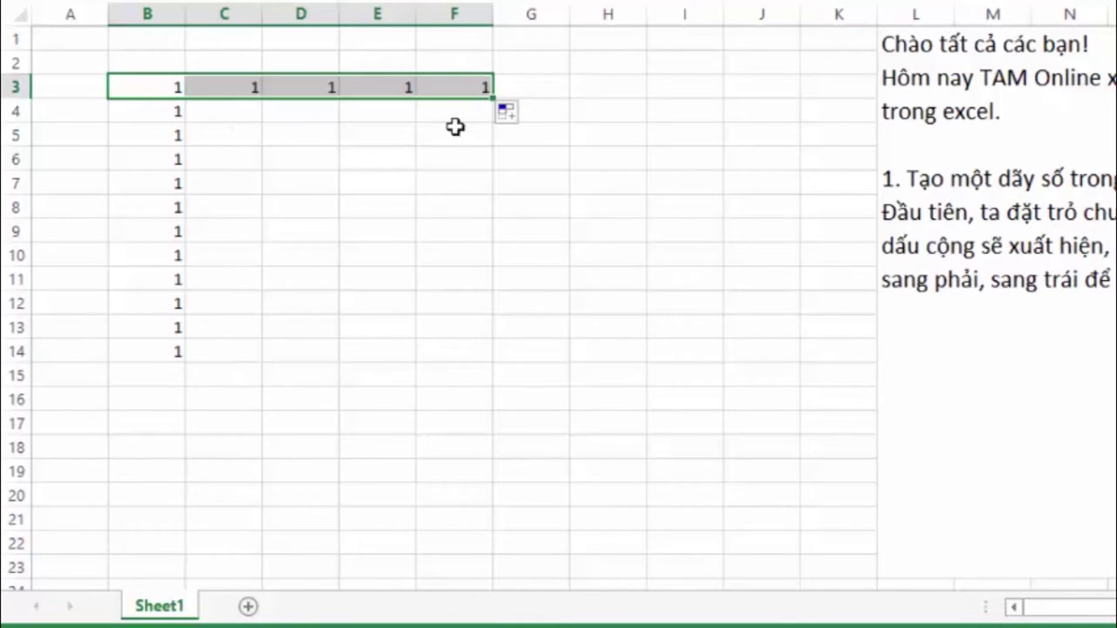
pyautogui.click(427, 162)
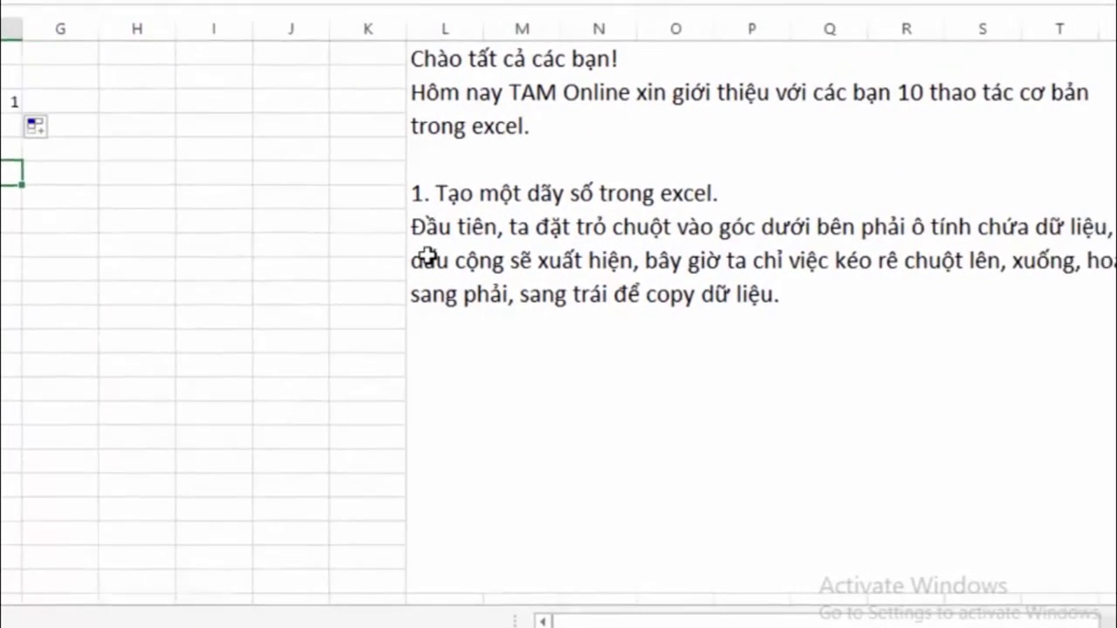
# Put a '-' bullet before the 'Đầu tiên' line of the note
pyautogui.click(361, 226)
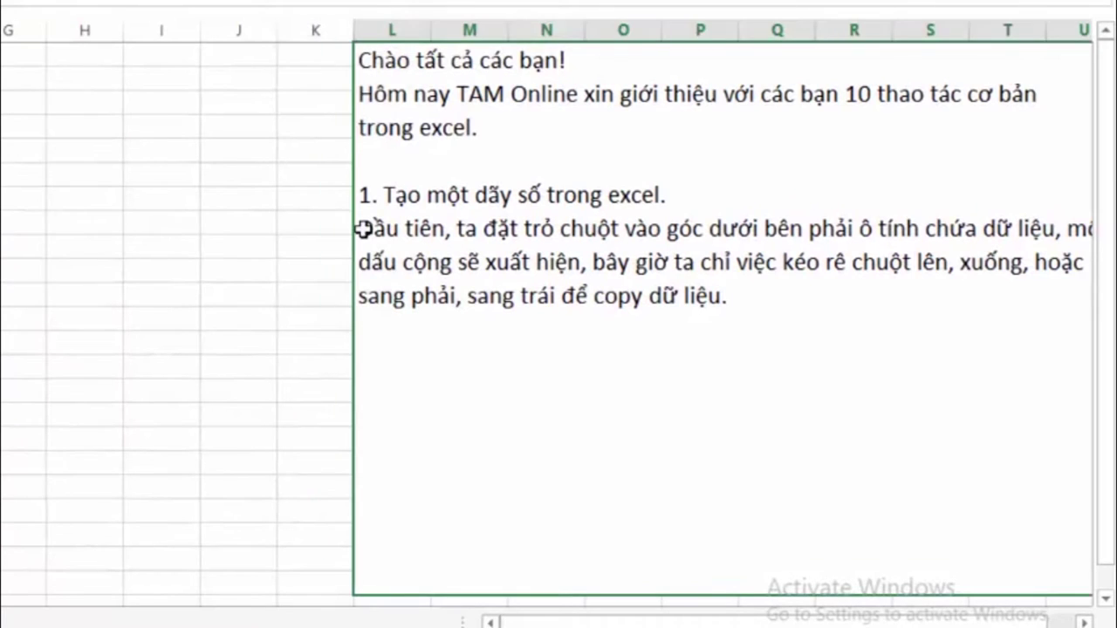
pyautogui.click(359, 229)
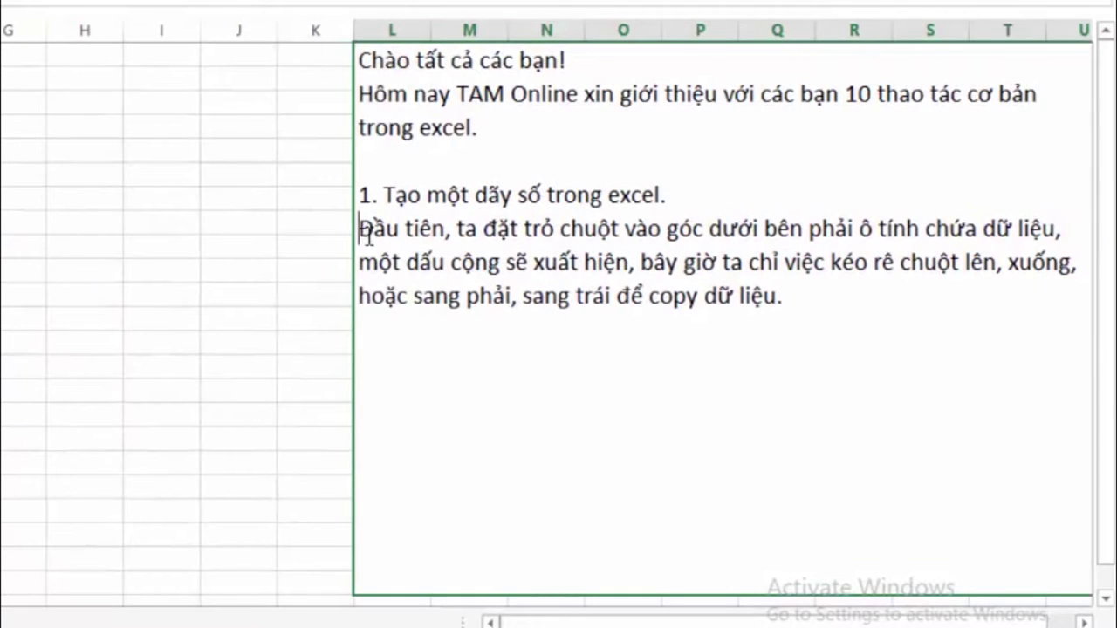
pyautogui.write('-')
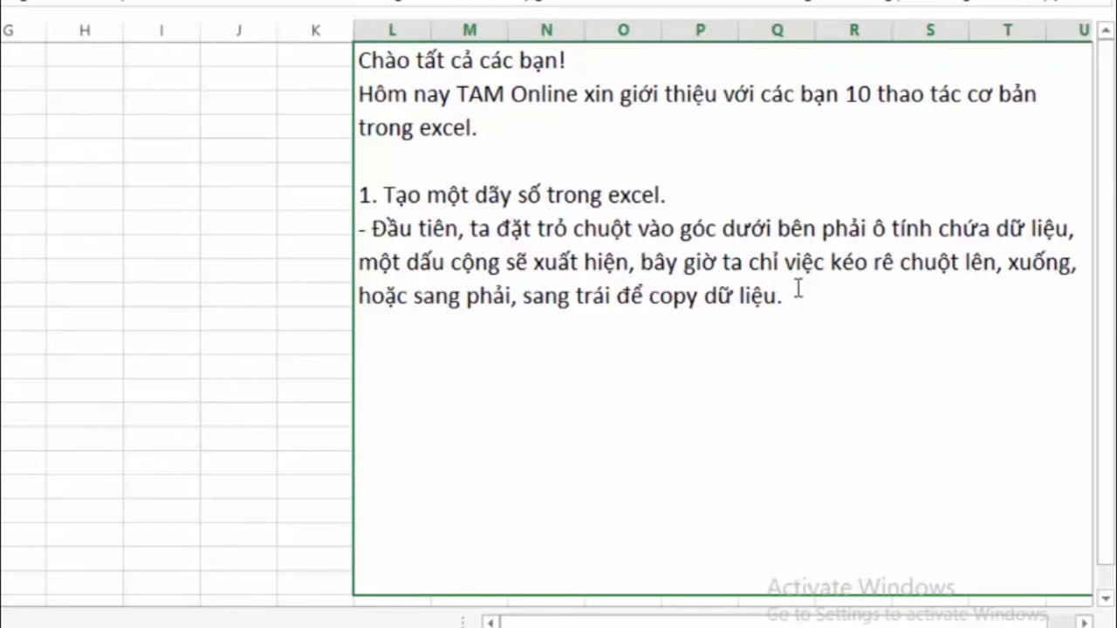
pyautogui.click(800, 299)
pyautogui.press('Return')
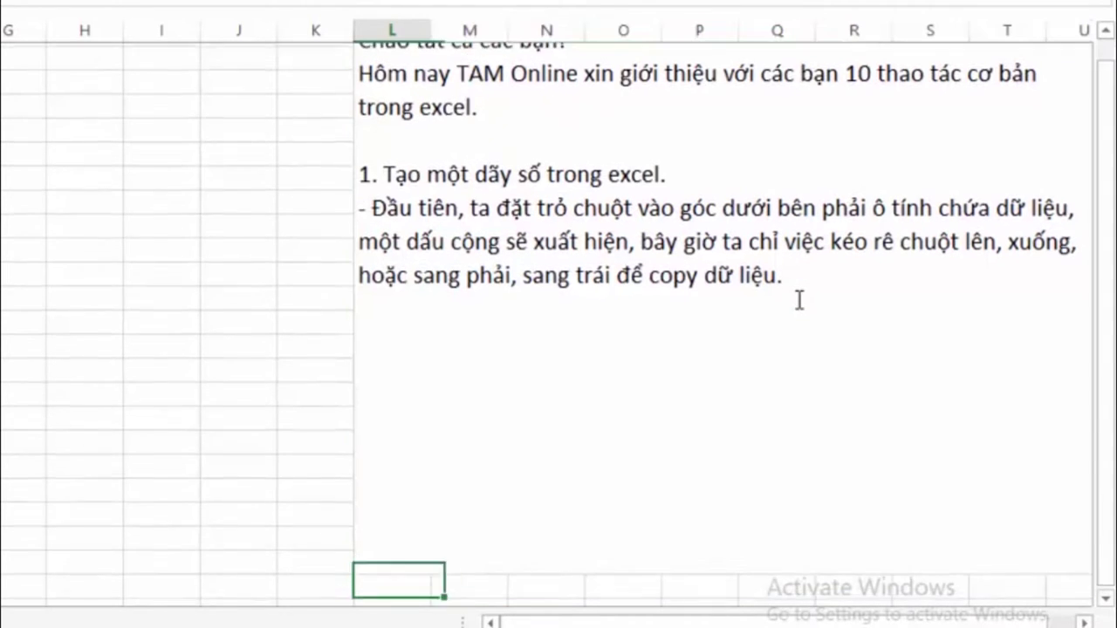
# Add the note sentence saying a number series is made by clicking the plus sign and choosing Fill Series
pyautogui.doubleClick(798, 286)
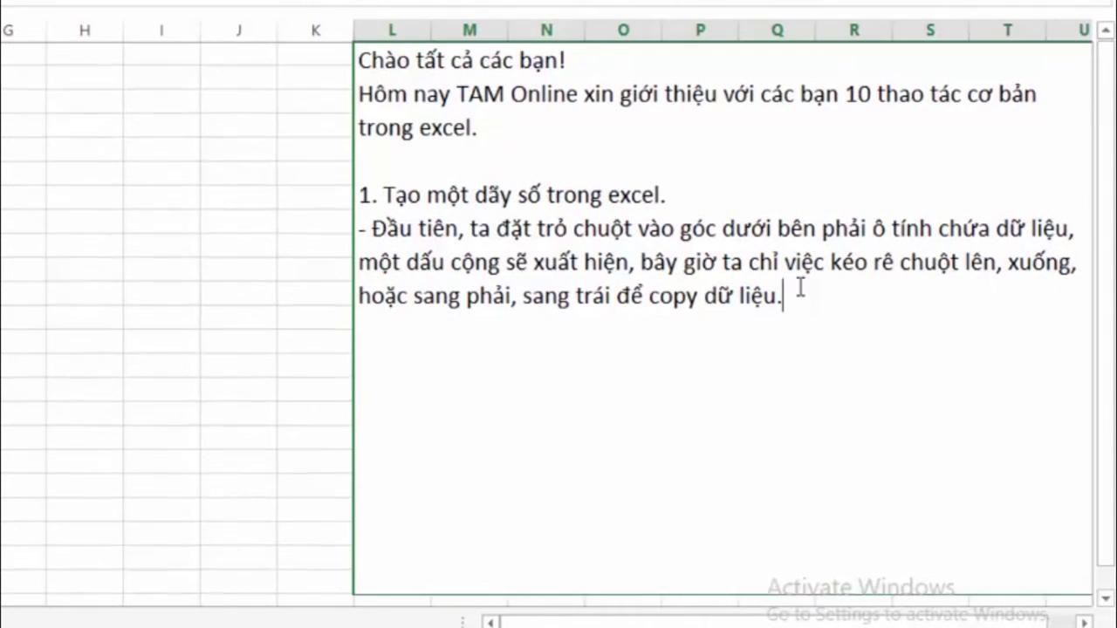
pyautogui.write('-Bâ')
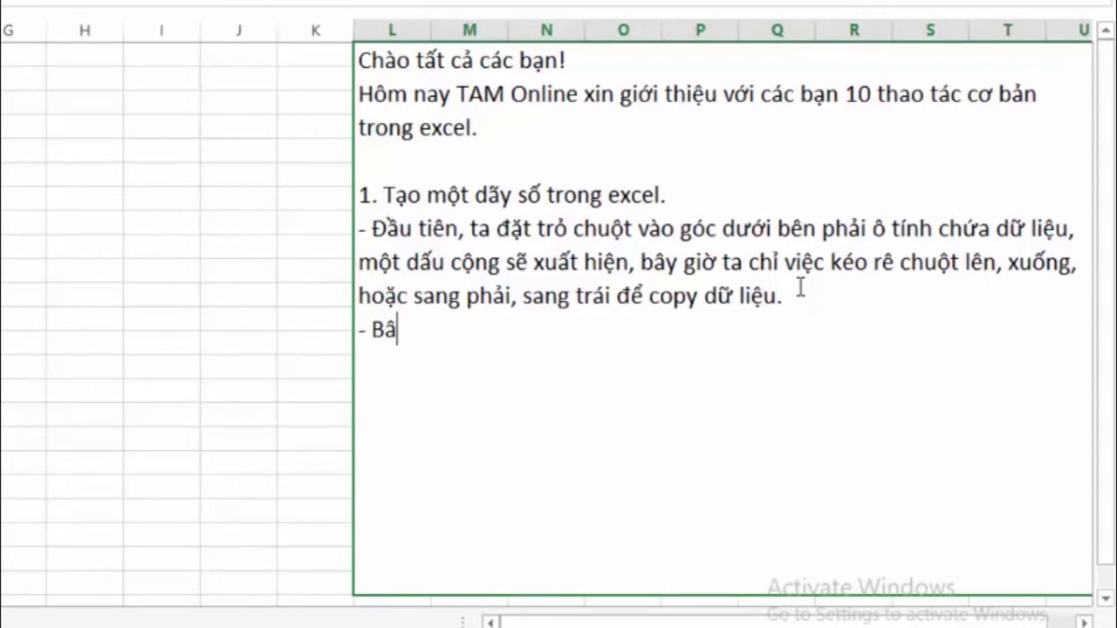
pyautogui.write('y gi')
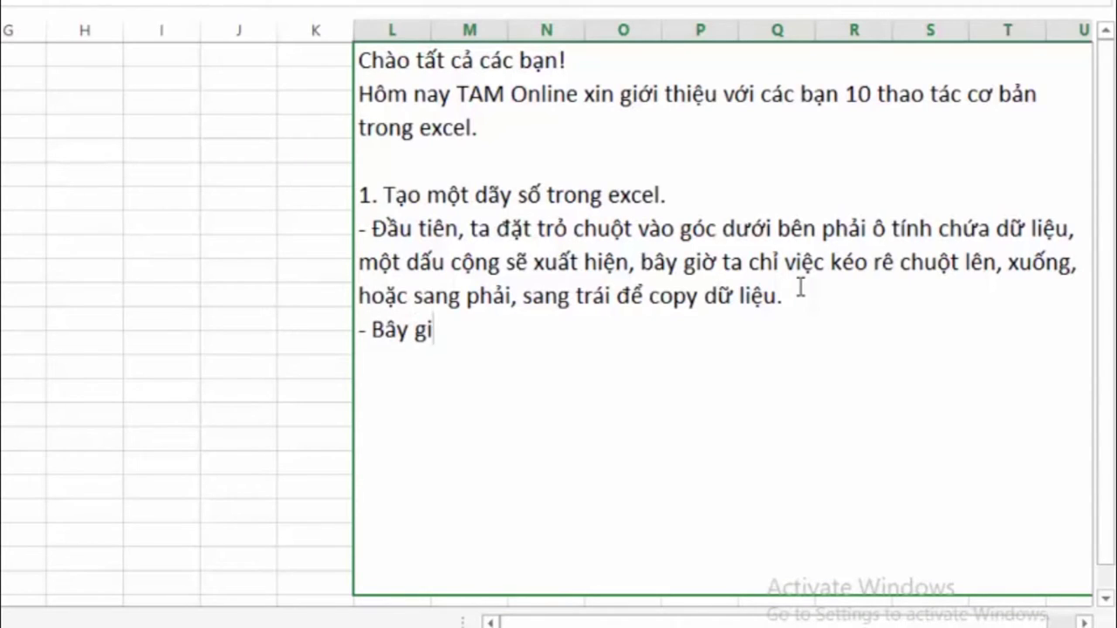
pyautogui.write('ờ ')
pyautogui.write('nếu ta ')
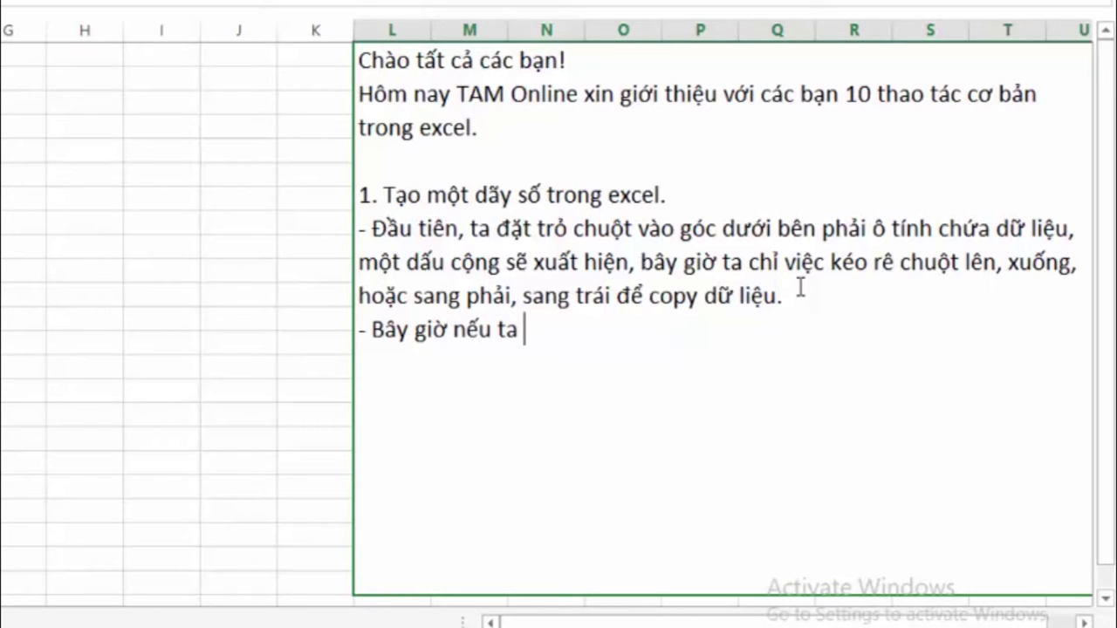
pyautogui.write('muon')
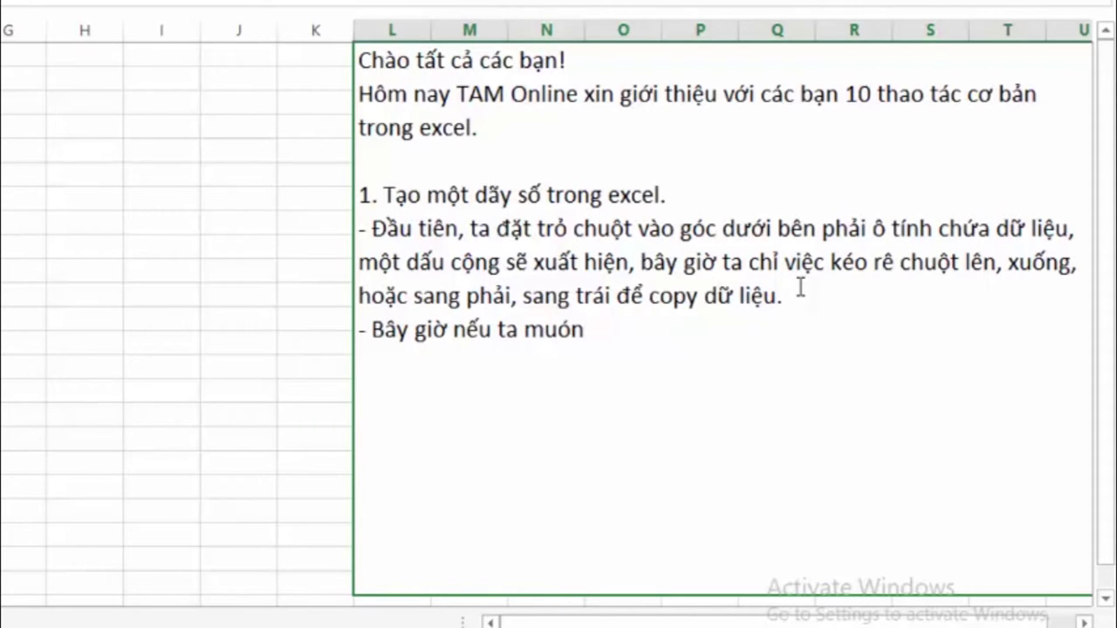
pyautogui.write(' ta')
pyautogui.write('o một ')
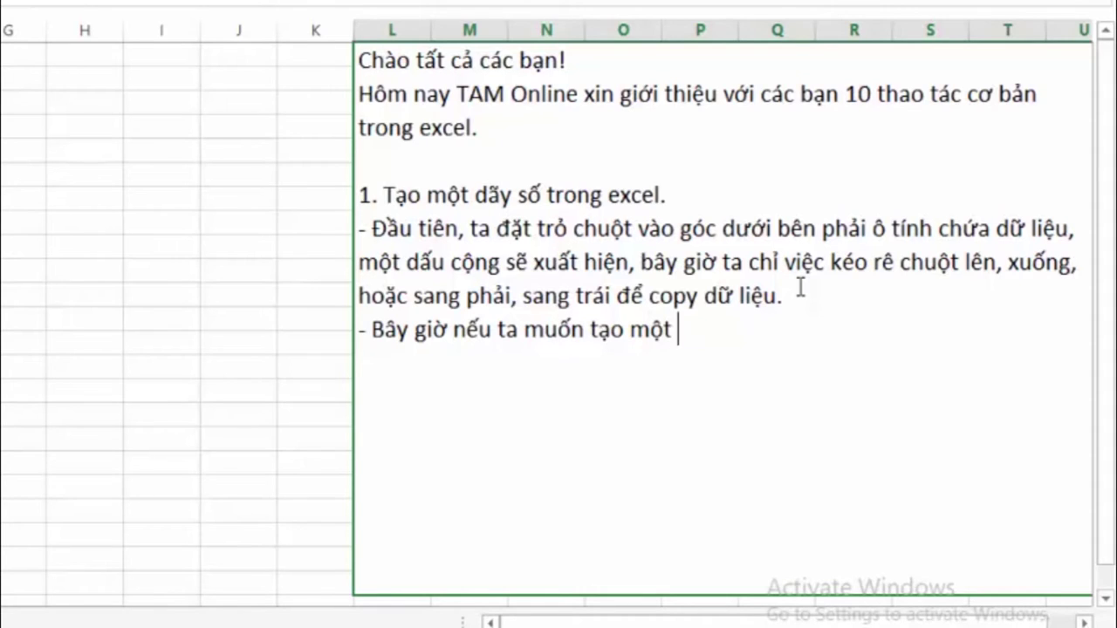
pyautogui.write('day s')
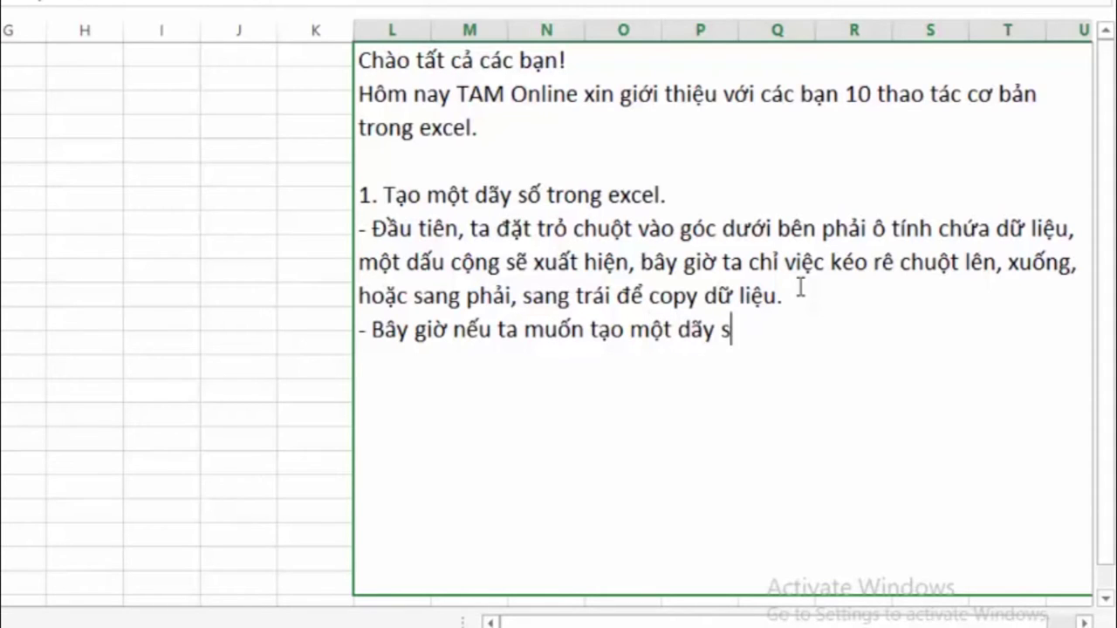
pyautogui.write('ô')
pyautogui.write('t')
pyautogui.write('hi')
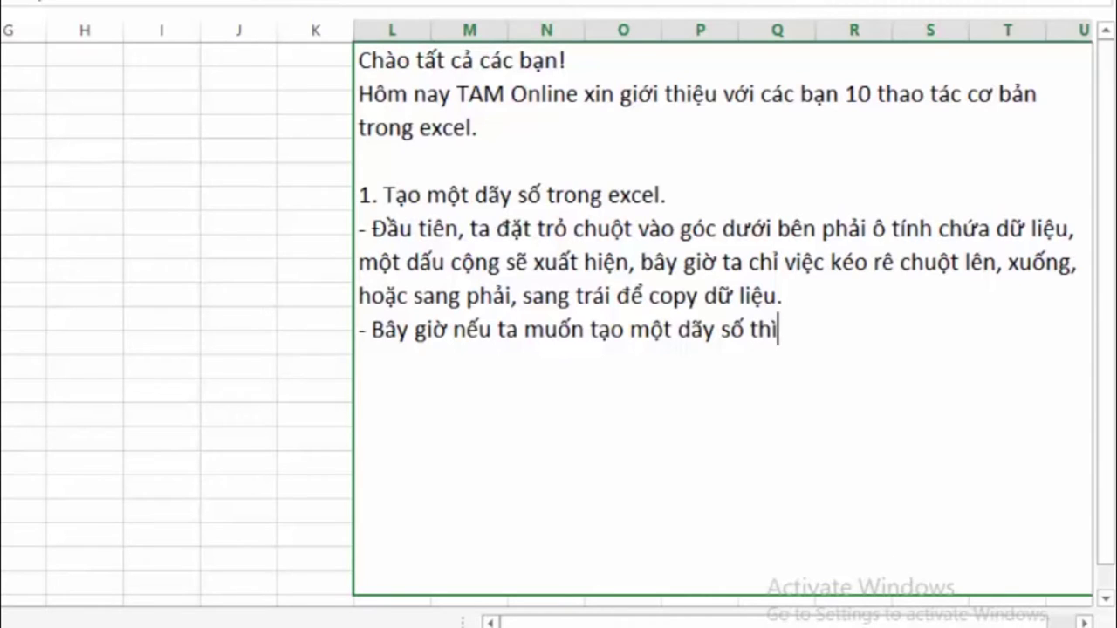
pyautogui.write(' chi')
pyautogui.write('cân')
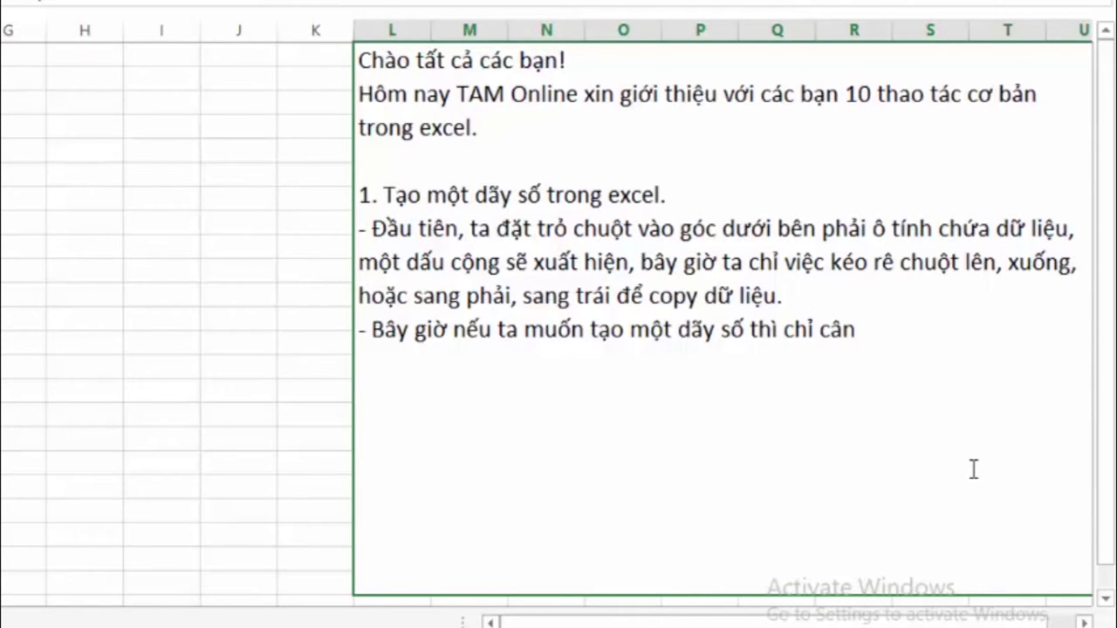
pyautogui.press('BackSpace')
pyautogui.press('BackSpace')
pyautogui.write('ần nha')
pyautogui.press('BackSpace')
pyautogui.write('ấp')
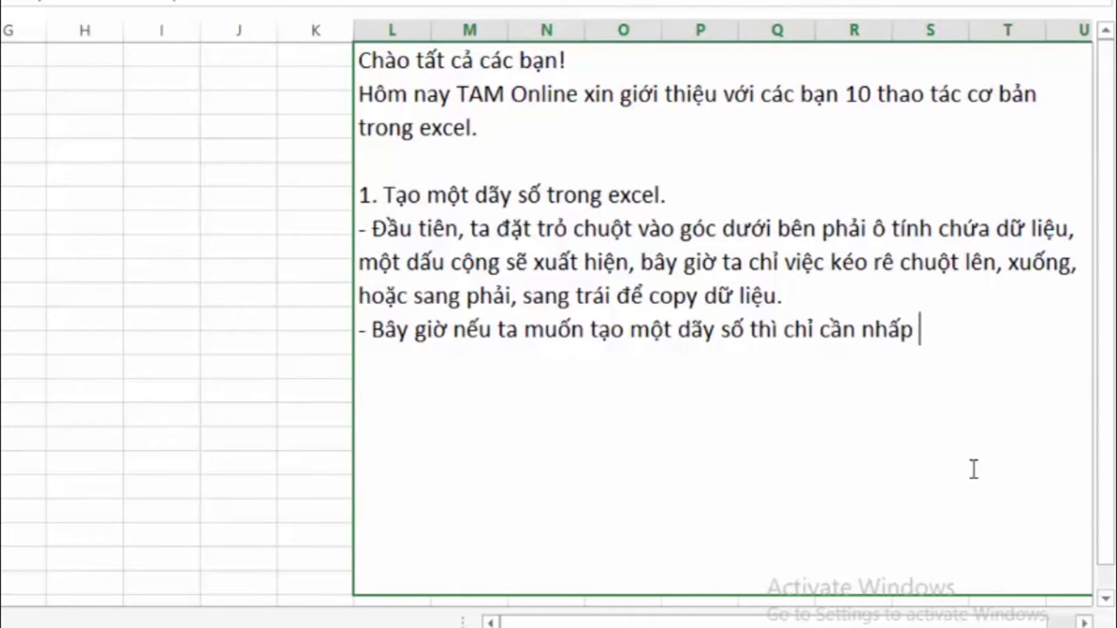
pyautogui.write(' chuo')
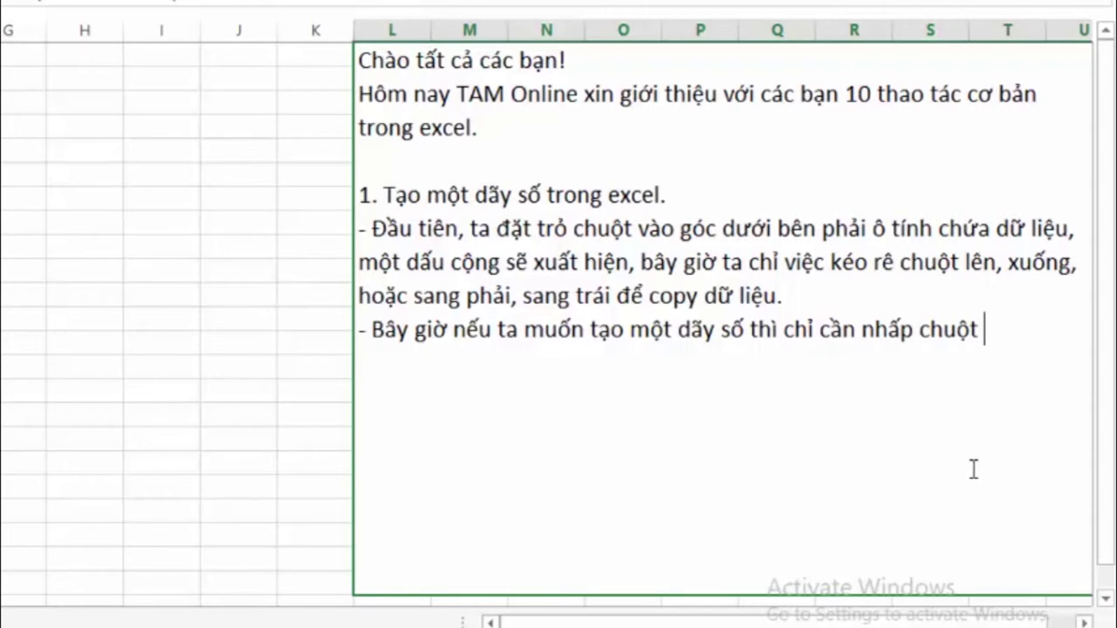
pyautogui.write(' vaof ')
pyautogui.write('daaus coo')
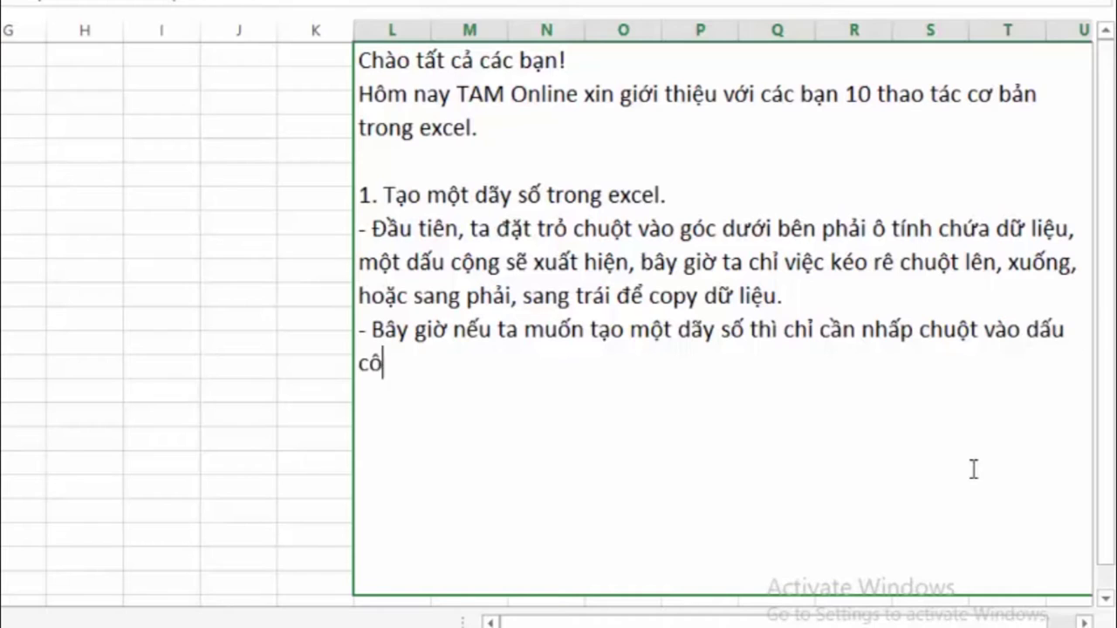
pyautogui.write('ngj')
pyautogui.write(' va')
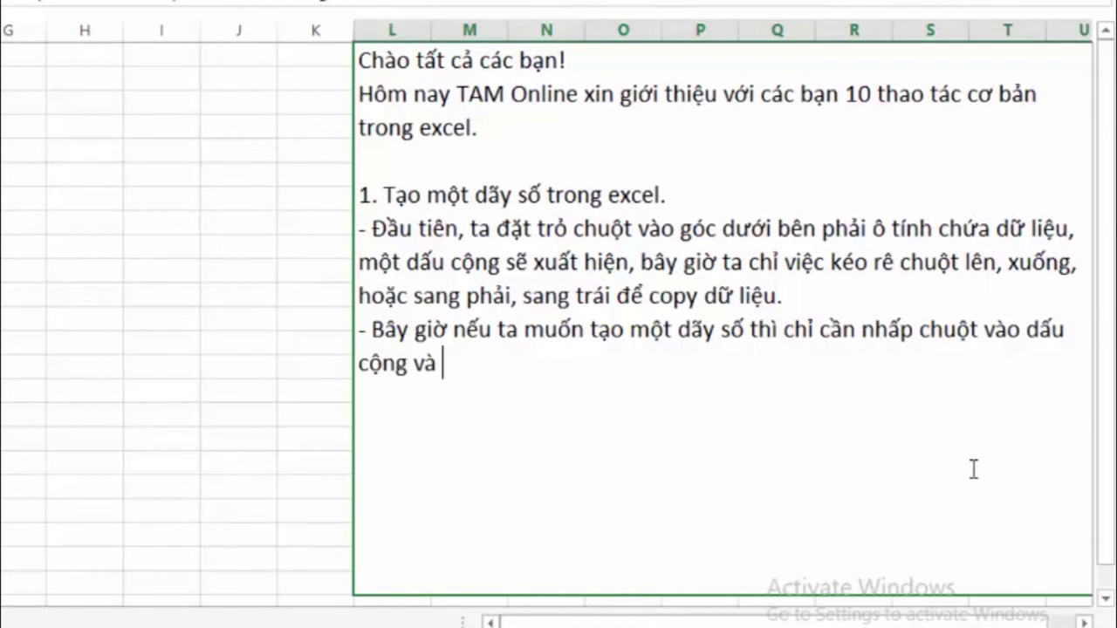
pyautogui.write('chonj ')
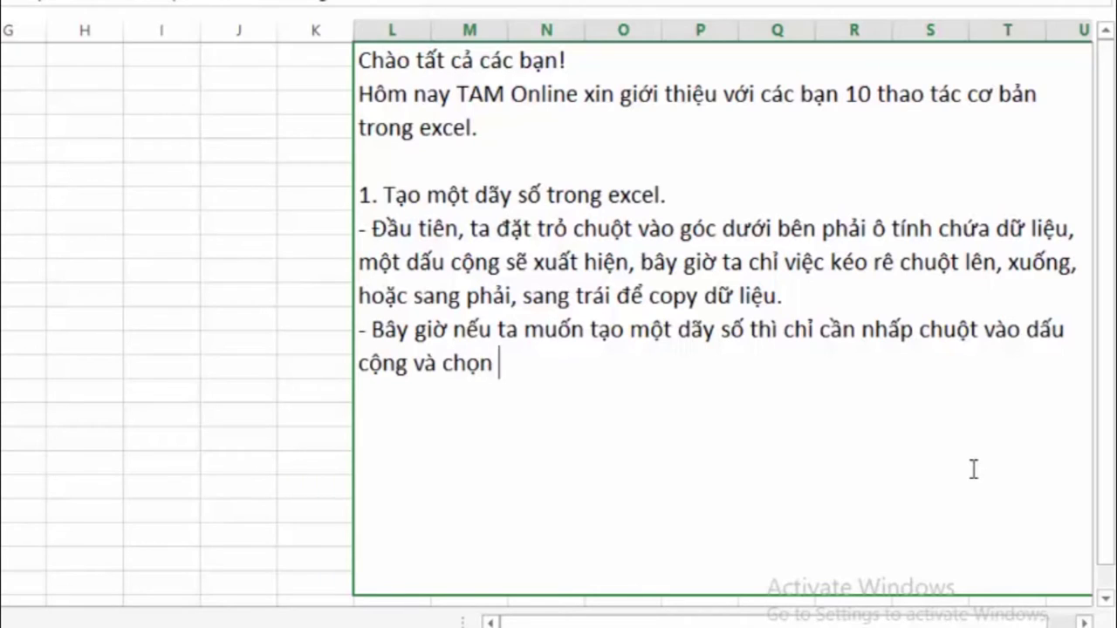
pyautogui.write('nuts')
pyautogui.write('Fill')
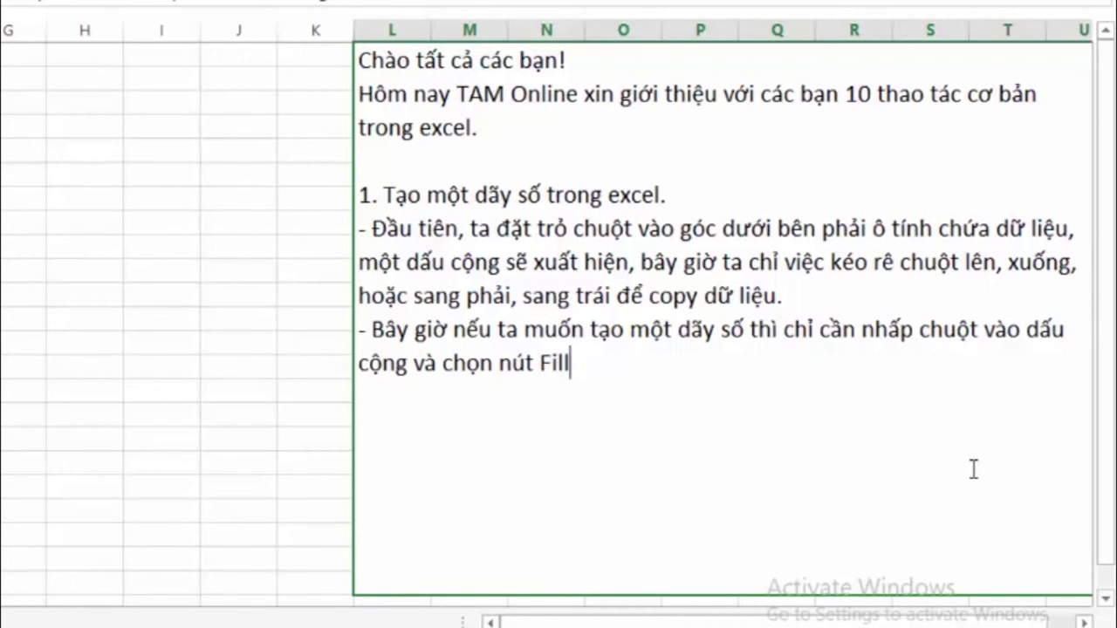
pyautogui.write(' S')
pyautogui.write('e')
pyautogui.write('rie')
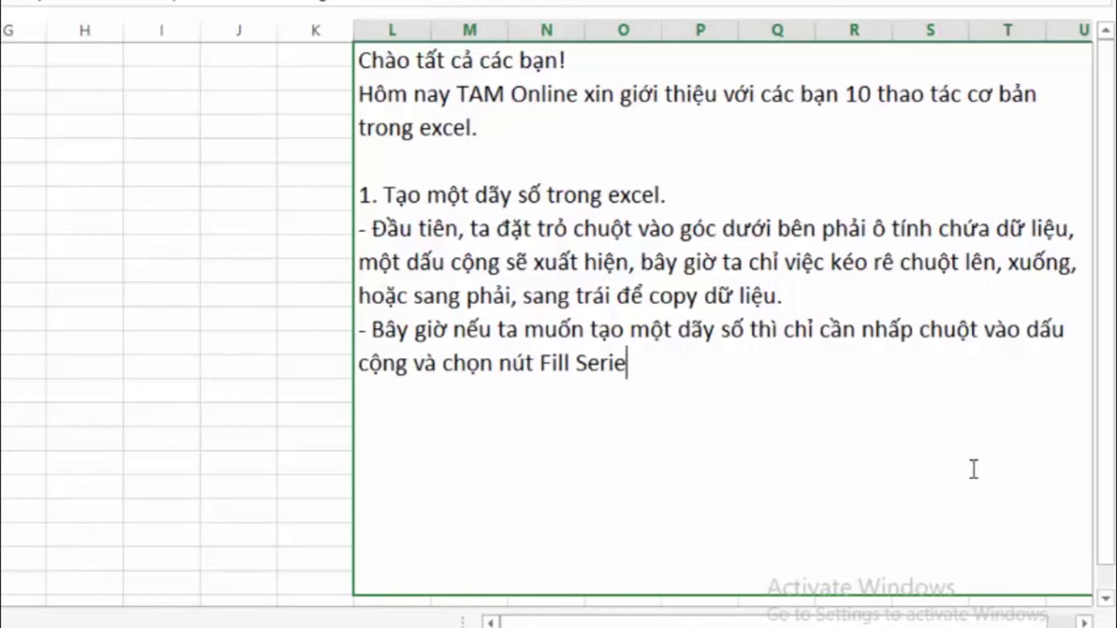
pyautogui.write('s')
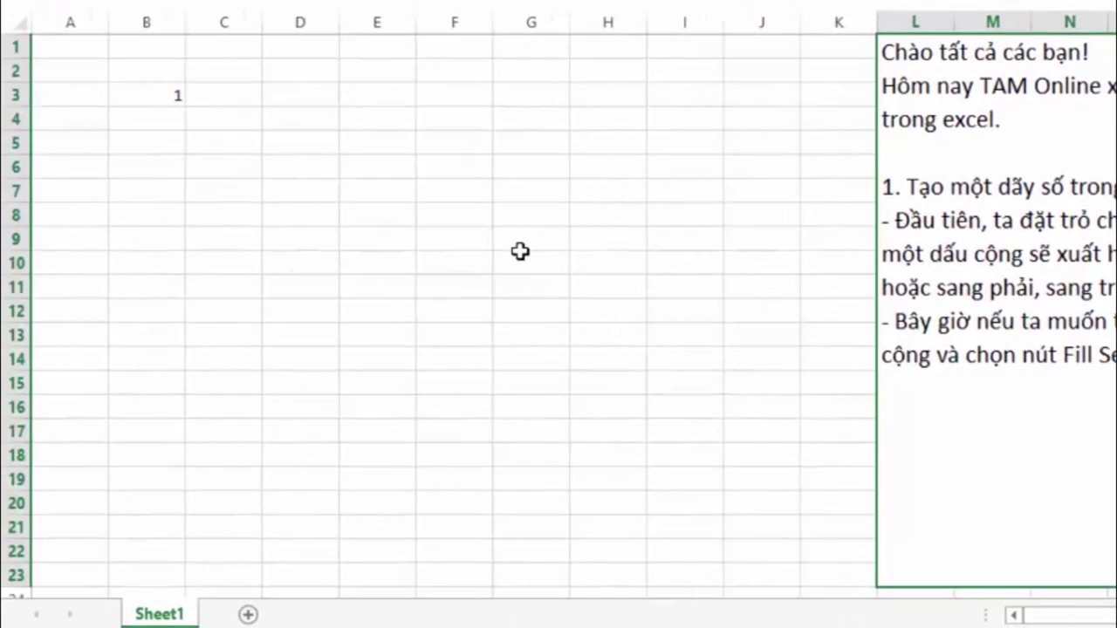
# Drag the 1 in B3 down to B14 and apply Fill Series to number 1–12
pyautogui.click(520, 254)
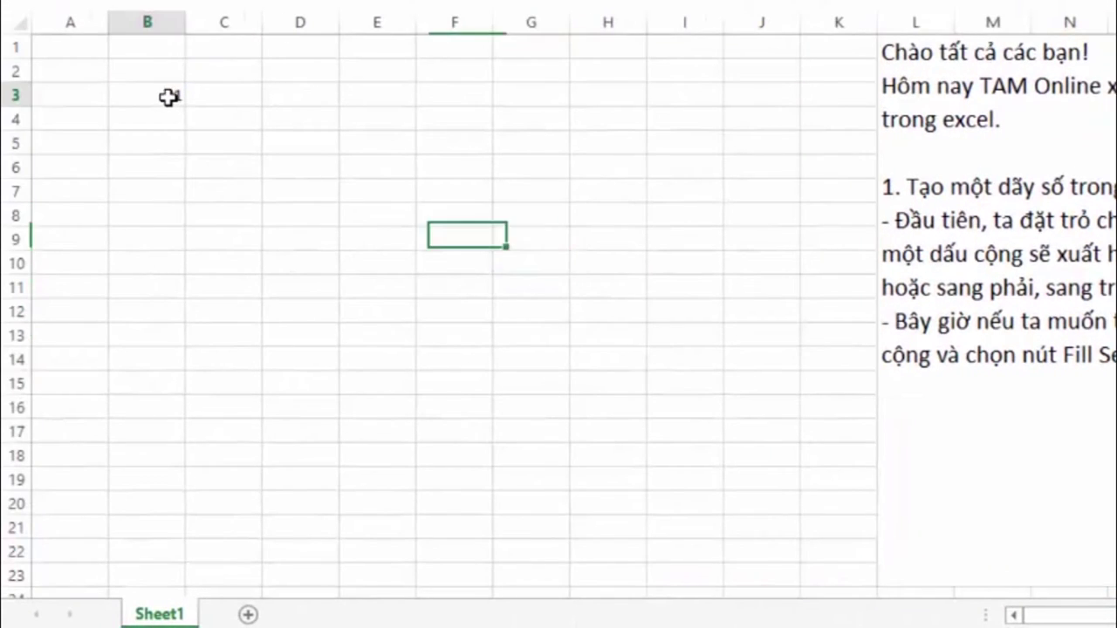
pyautogui.click(173, 97)
pyautogui.write('1')
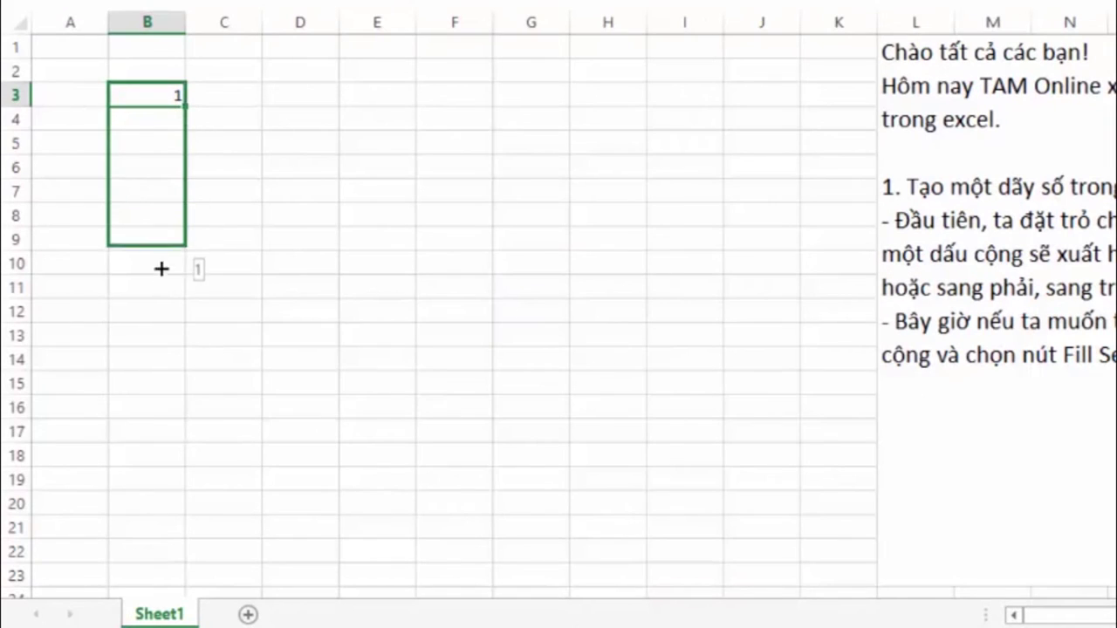
pyautogui.moveTo(185, 112); pyautogui.dragTo(162, 368)
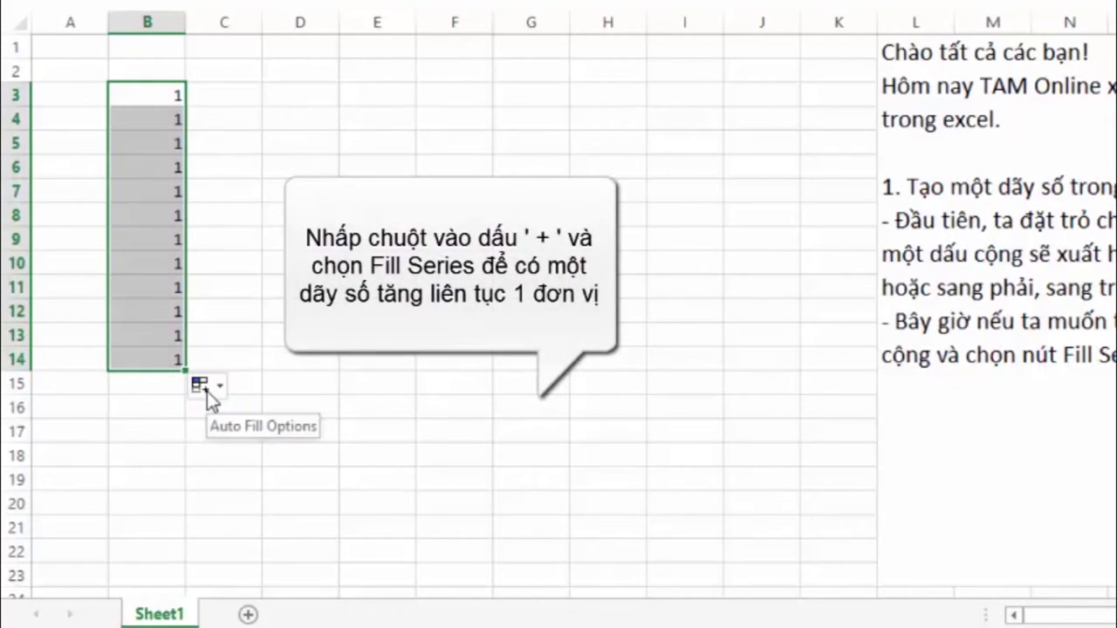
pyautogui.click(204, 387)
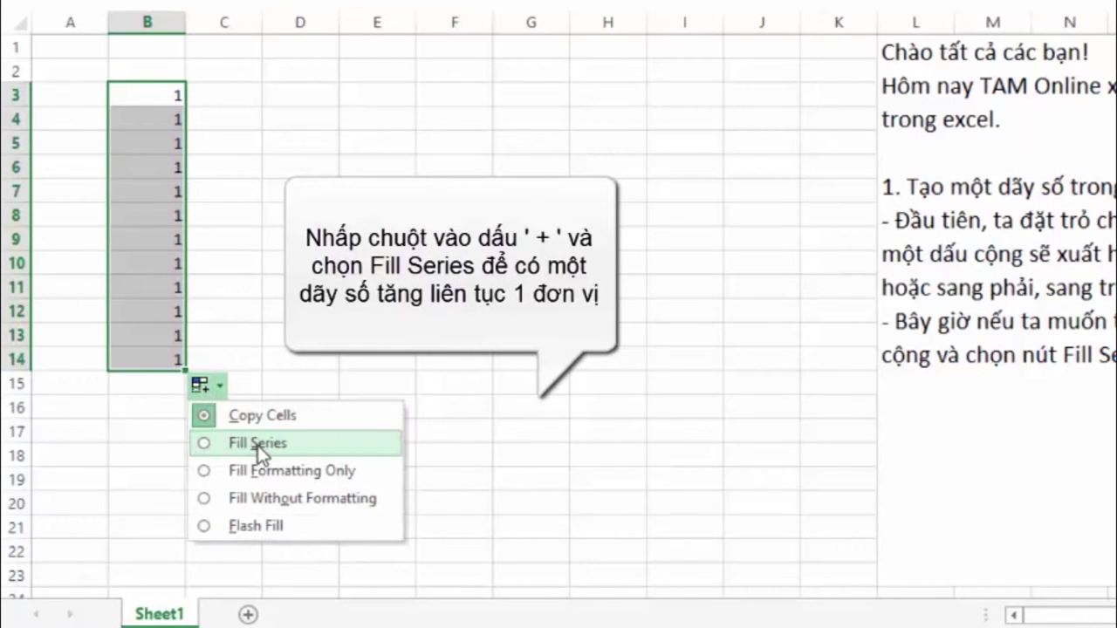
pyautogui.click(280, 445)
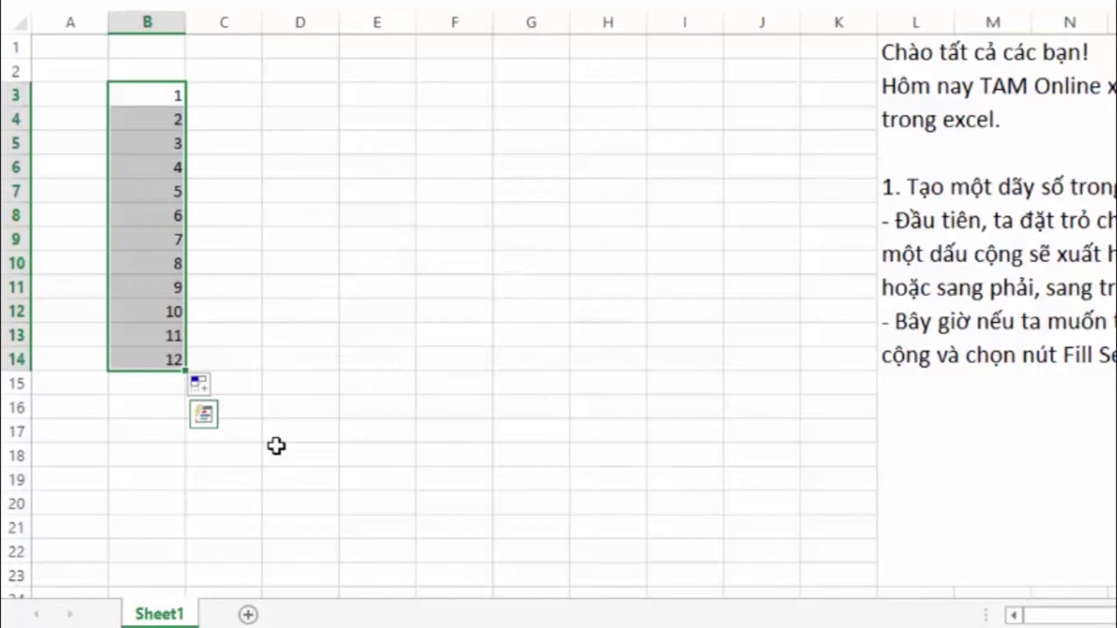
pyautogui.click(276, 446)
# Fill C3:C14 with 100–111 via Fill Series, then start the note line 'Nhưng bây giờ mình muốn dãy số tăng theo'
pyautogui.moveTo(167, 94); pyautogui.dragTo(178, 349)
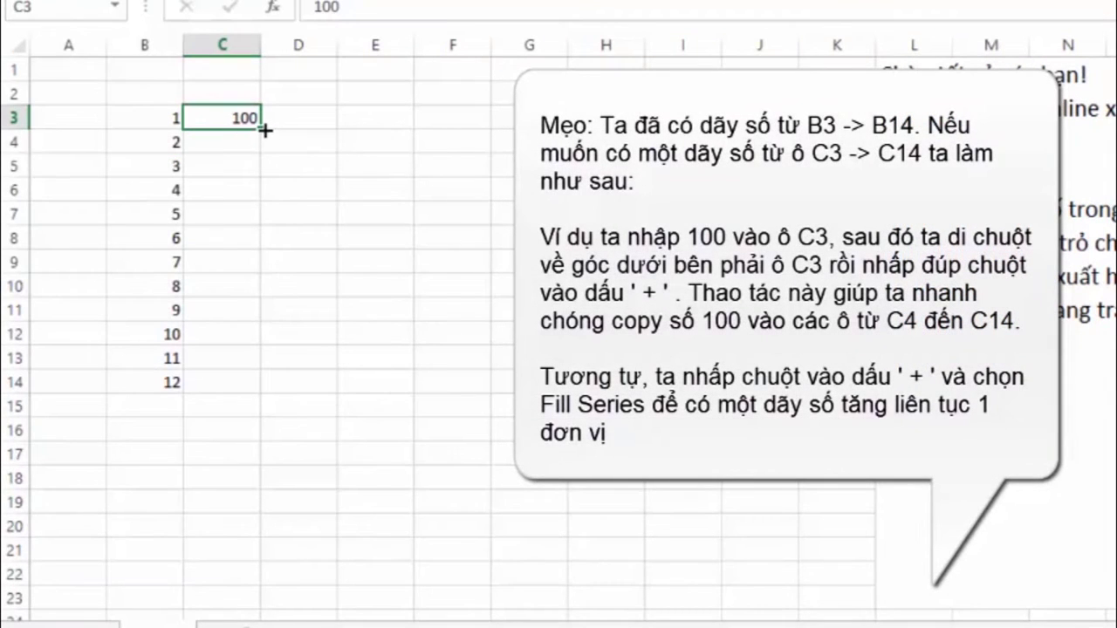
pyautogui.doubleClick(261, 129)
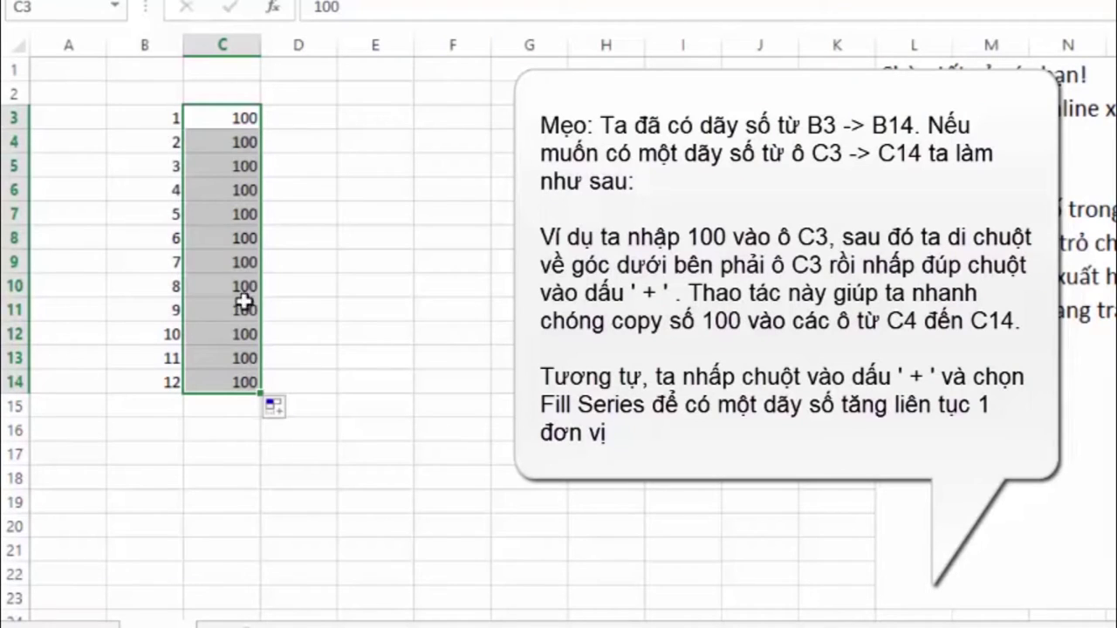
pyautogui.click(283, 414)
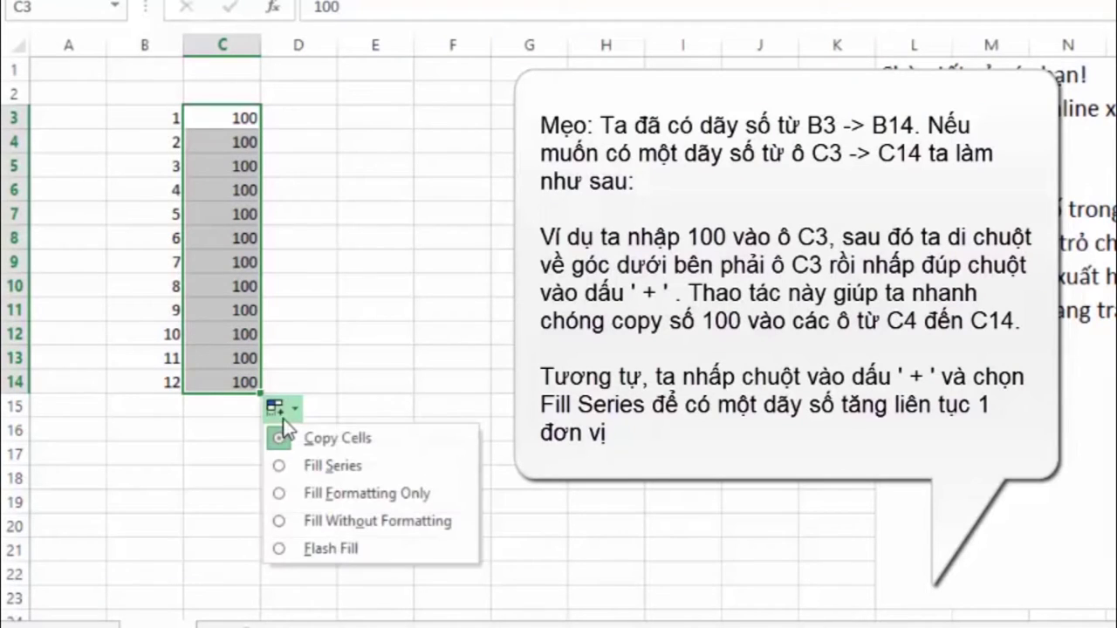
pyautogui.click(286, 466)
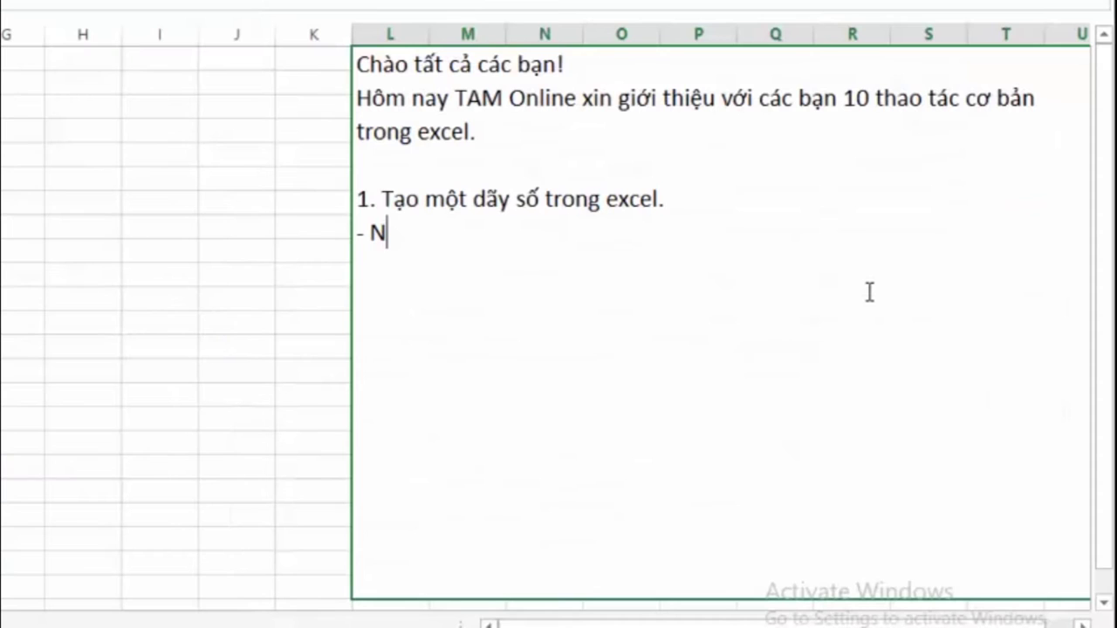
pyautogui.write('hưn')
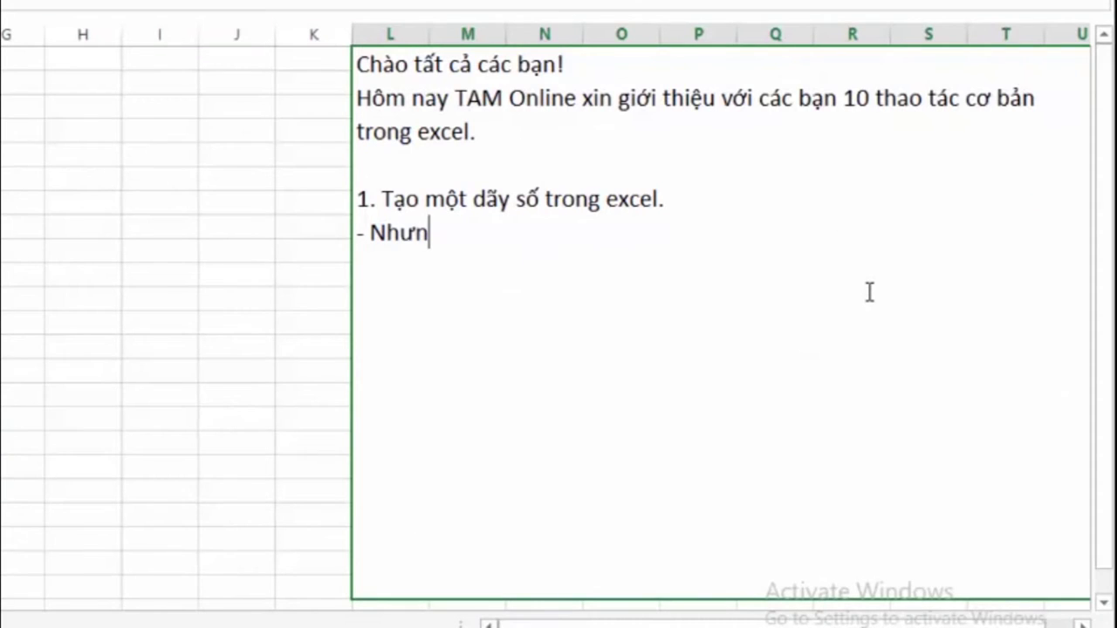
pyautogui.write('g ')
pyautogui.write('baây ')
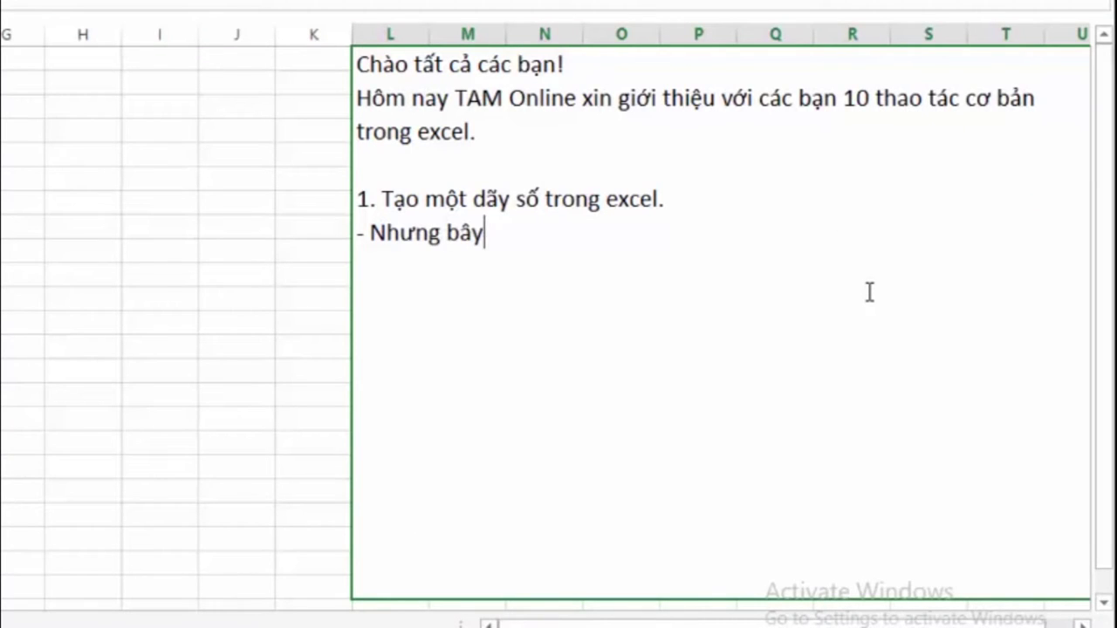
pyautogui.write('giờ ')
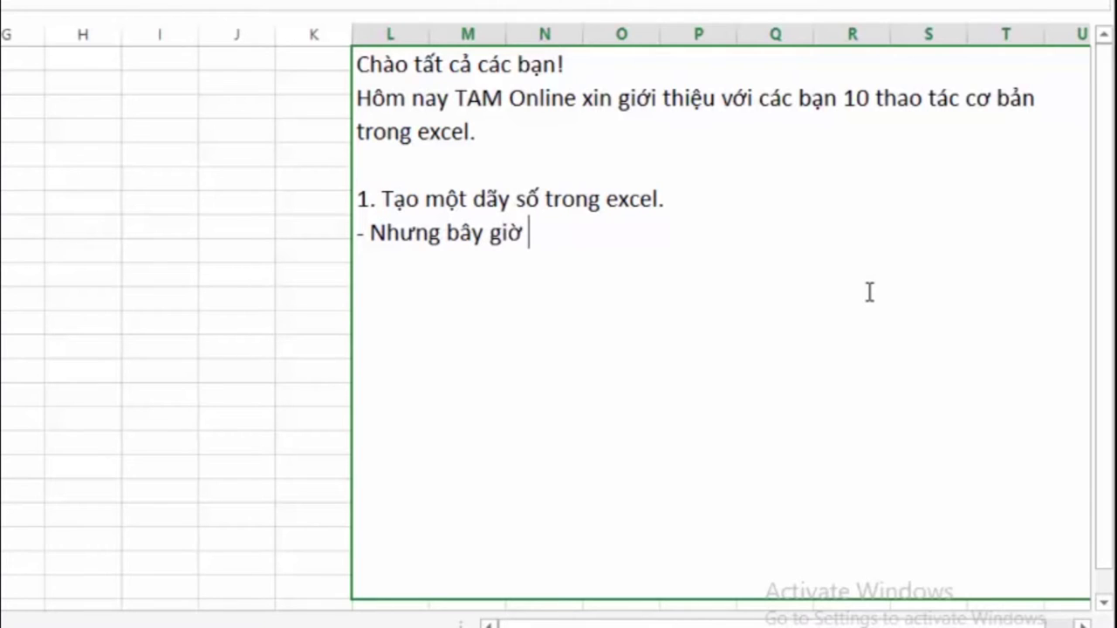
pyautogui.write('minh muo')
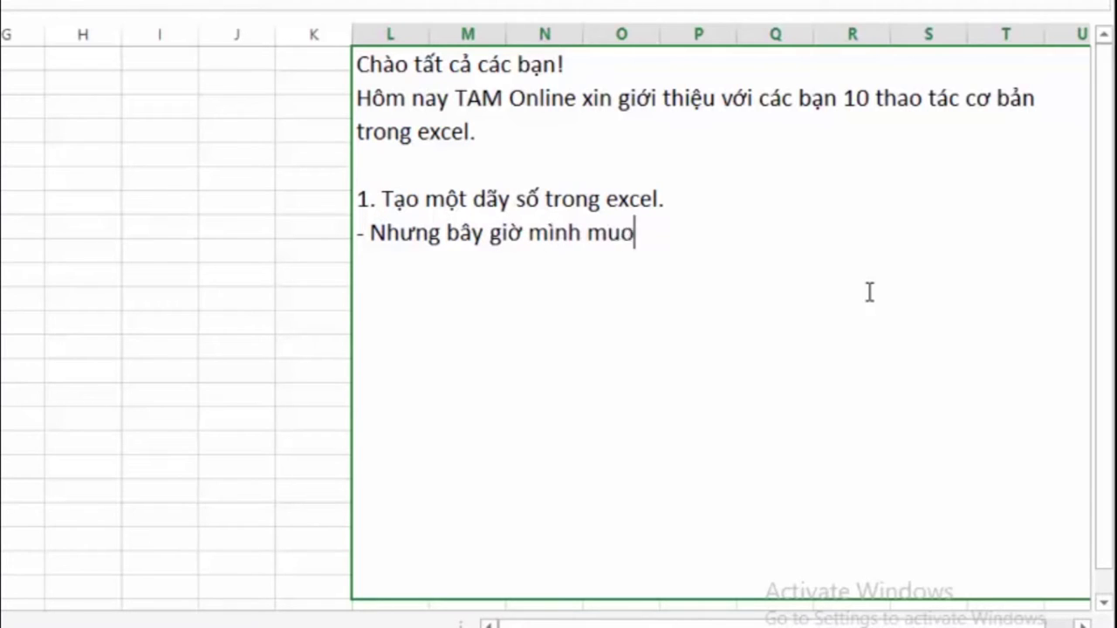
pyautogui.write('on')
pyautogui.write(' dayx ')
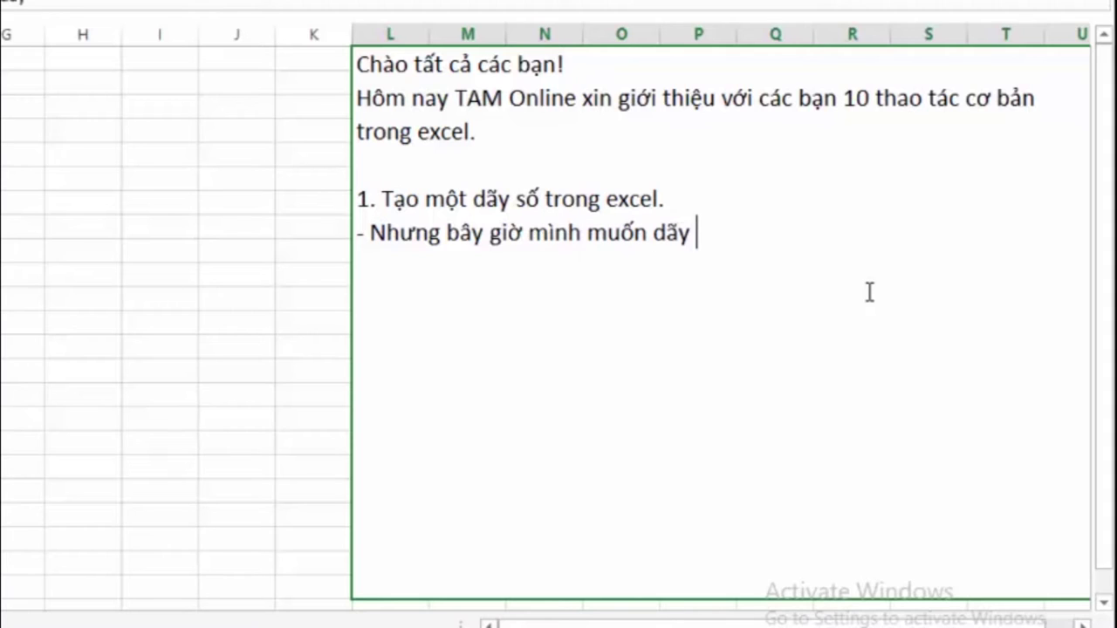
pyautogui.write('so')
pyautogui.write(' tăn')
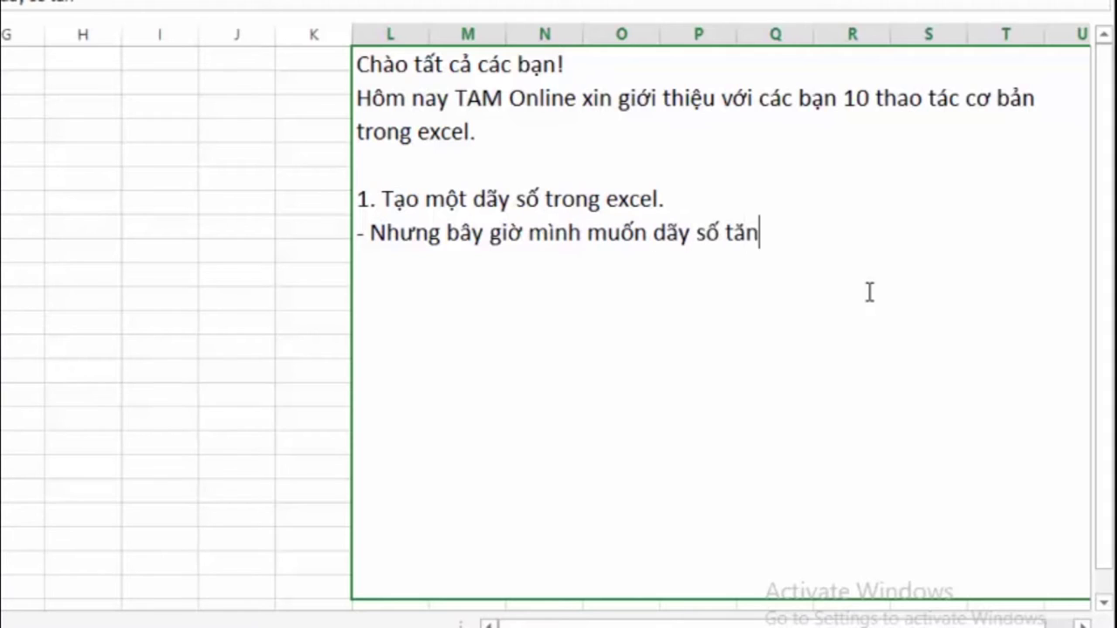
pyautogui.write('g ')
pyautogui.write('the')
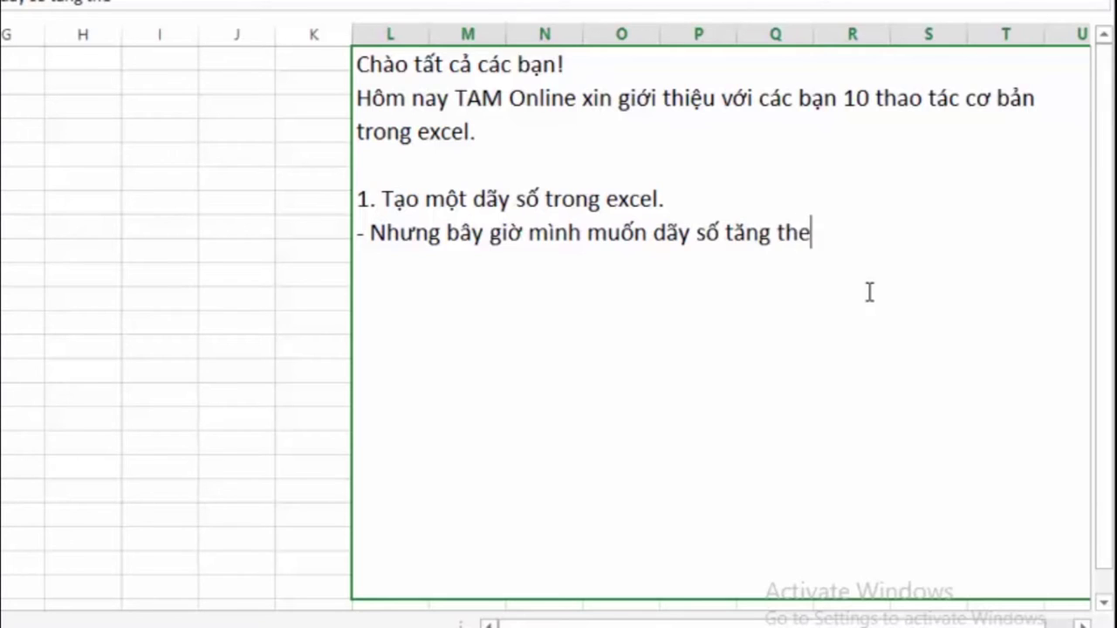
pyautogui.write('o đơn vị')
# Continue the note line with 'hàng trăm (100, 200, 300...) thì mình làm như sau:'
pyautogui.write(' hang')
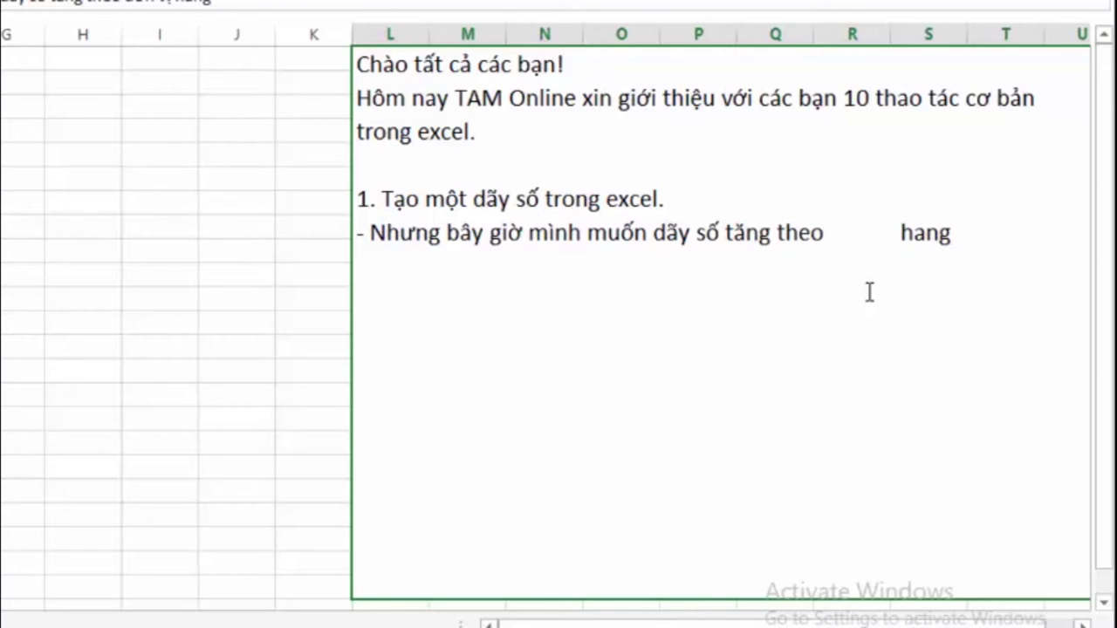
pyautogui.write('f tră')
pyautogui.write('m (')
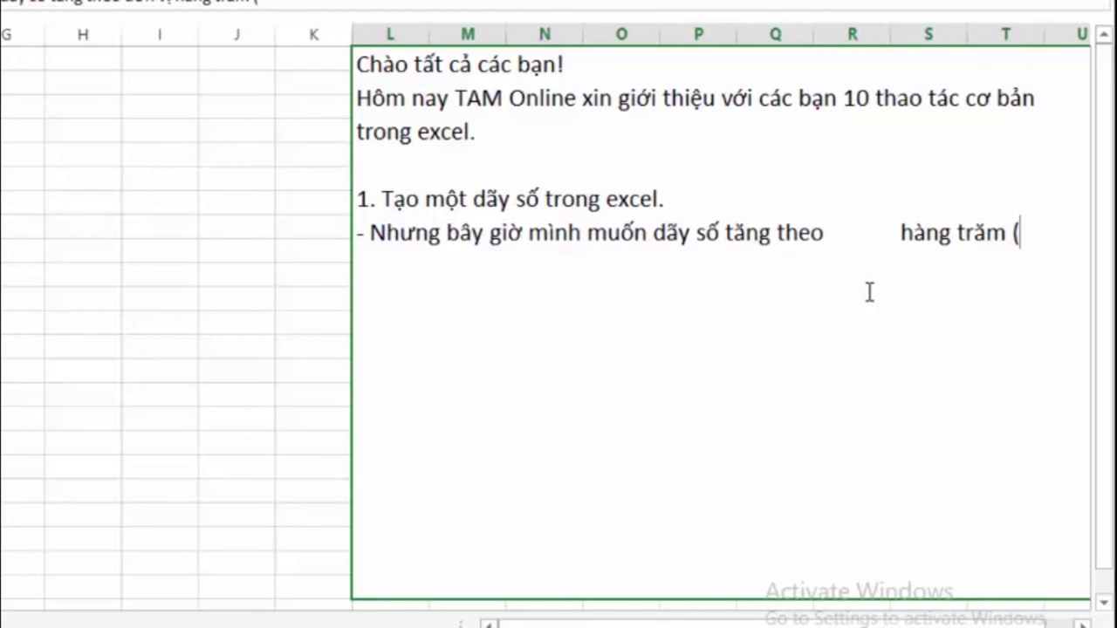
pyautogui.write('100')
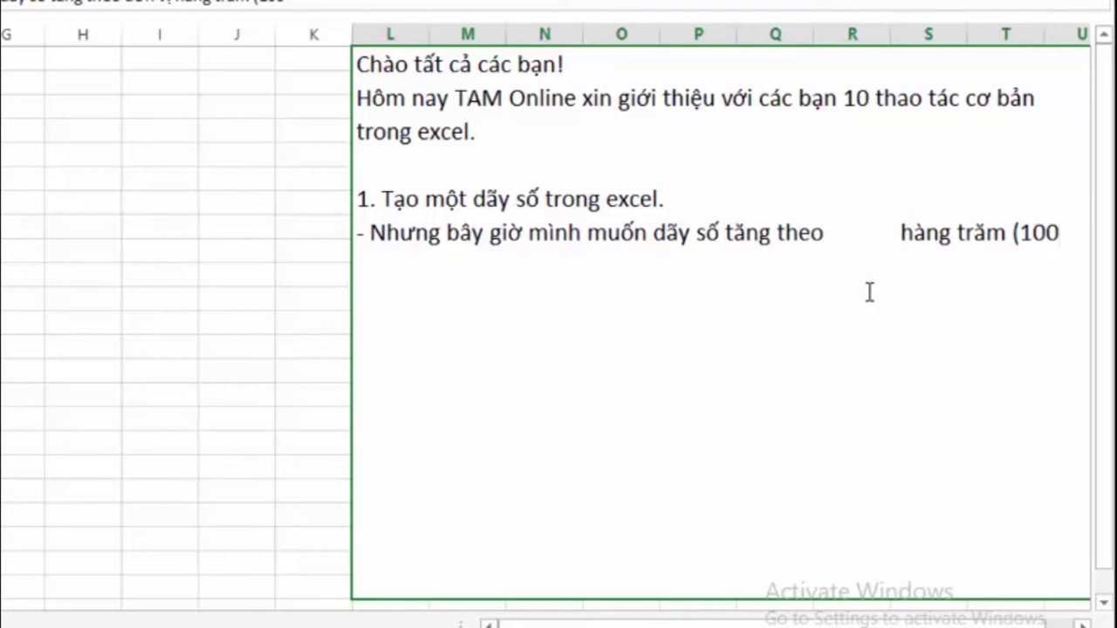
pyautogui.write(',')
pyautogui.hotkey('alt', 'Return')
pyautogui.write(' 200')
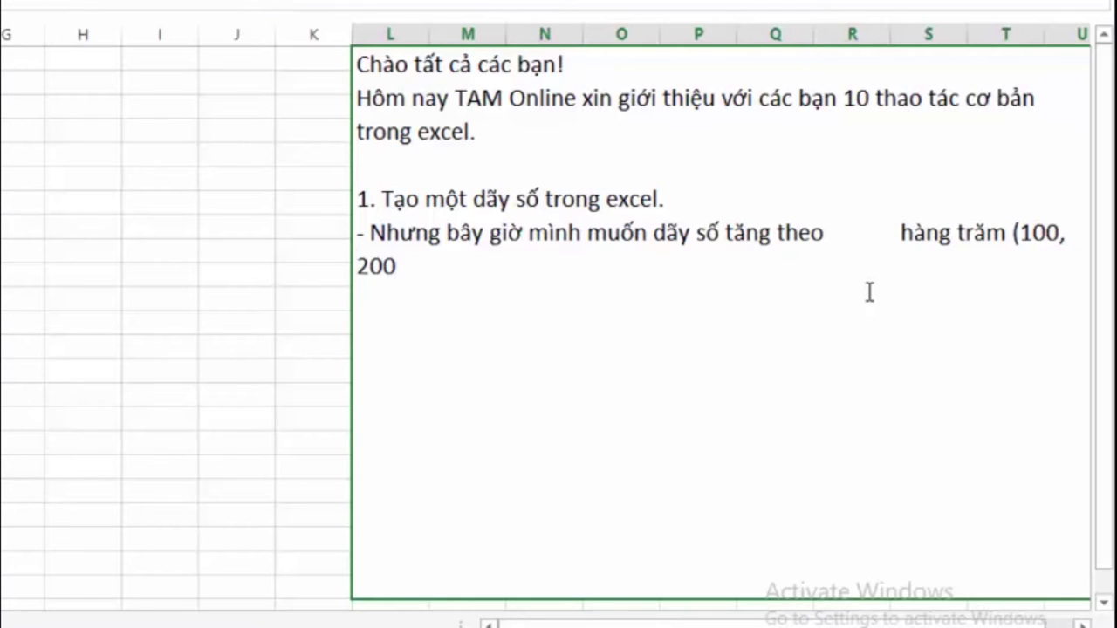
pyautogui.write(', 3')
pyautogui.write('00,,,')
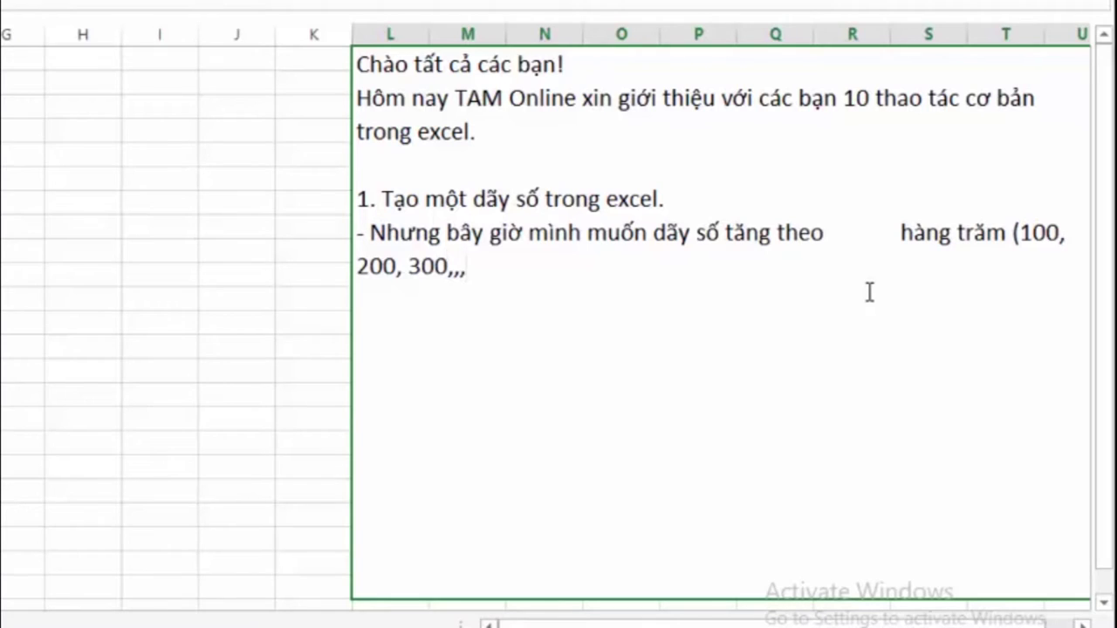
pyautogui.press('BackSpace')
pyautogui.press('BackSpace')
pyautogui.press('BackSpace')
pyautogui.write('...')
pyautogui.write(')')
pyautogui.write('thi')
pyautogui.write(' minh')
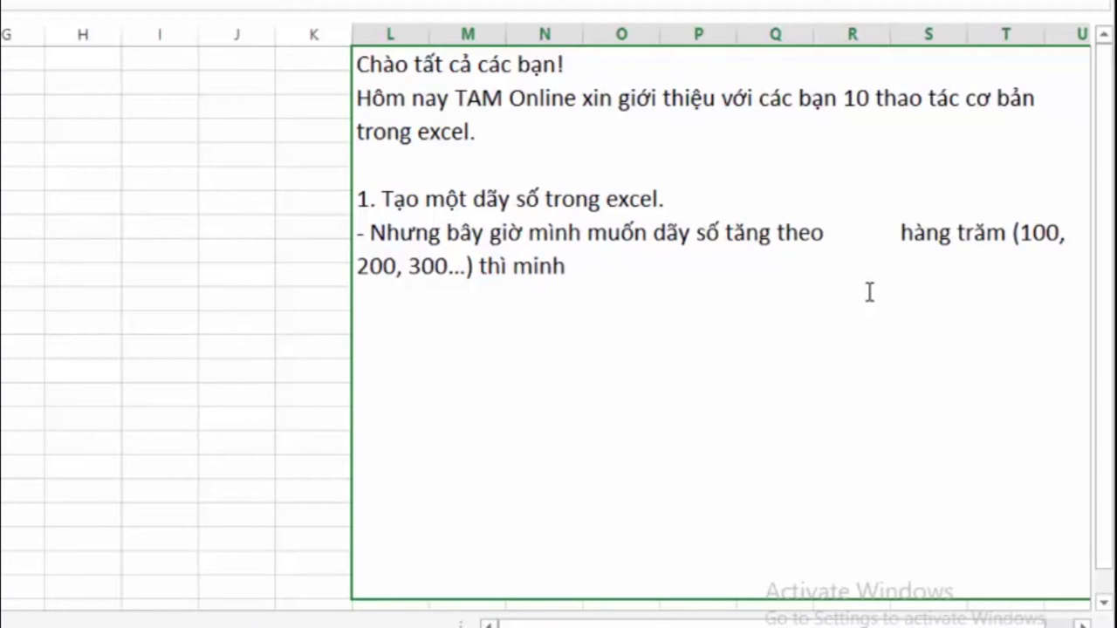
pyautogui.write(' lam ')
pyautogui.write('như sau')
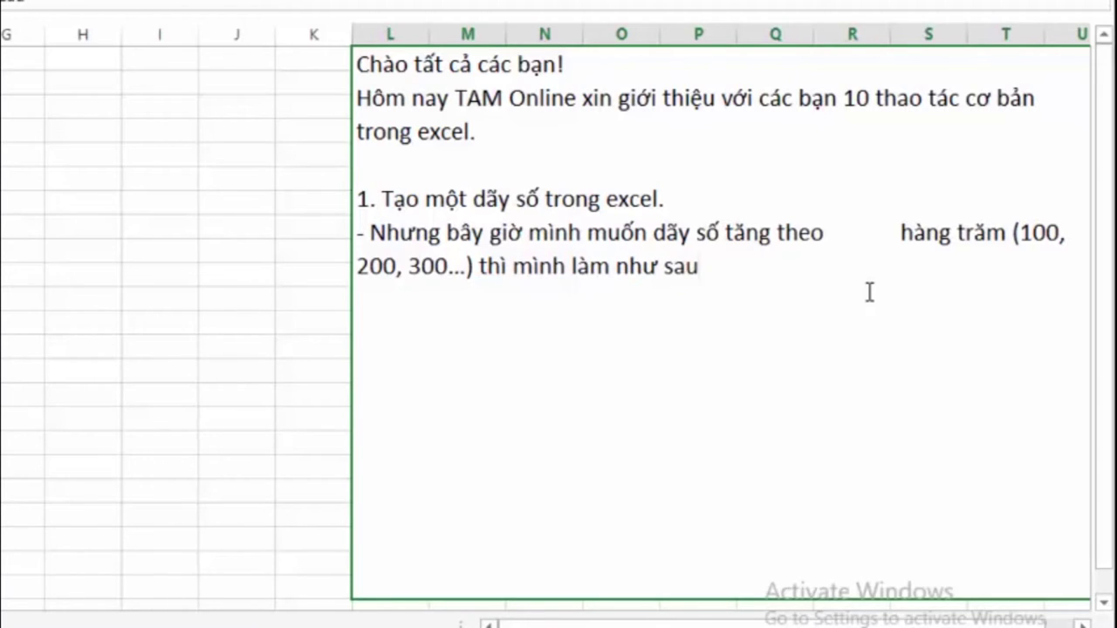
pyautogui.write(':')
# Add note steps: enter 200 below 100, select both, drag to the corner plus sign, double-click
pyautogui.hotkey('alt', 'Return')
pyautogui.write('B')
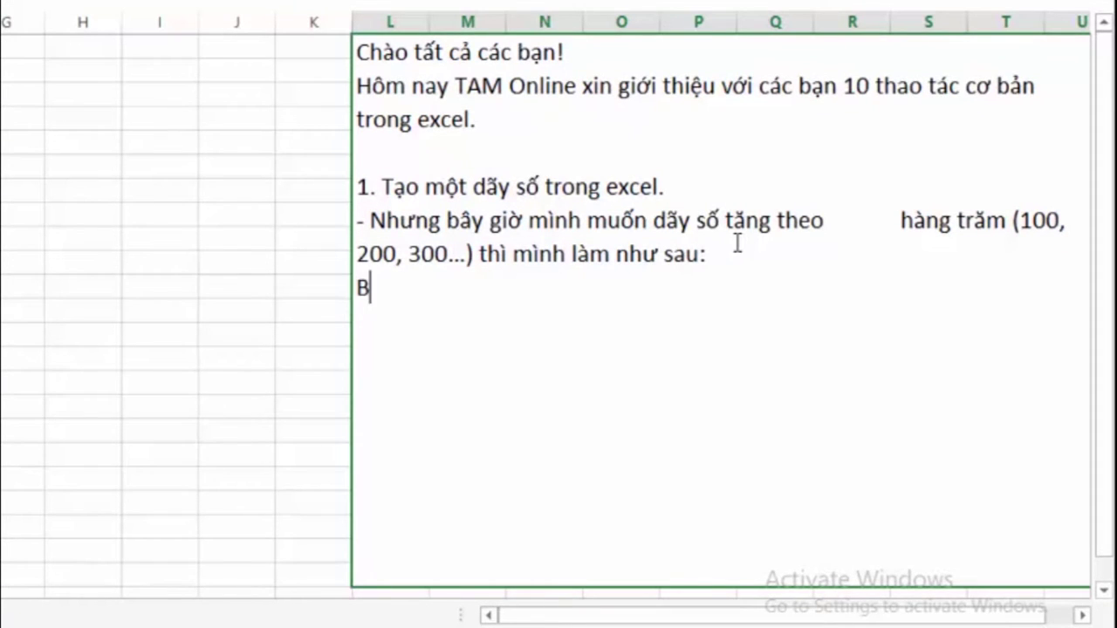
pyautogui.write('ên dưới ')
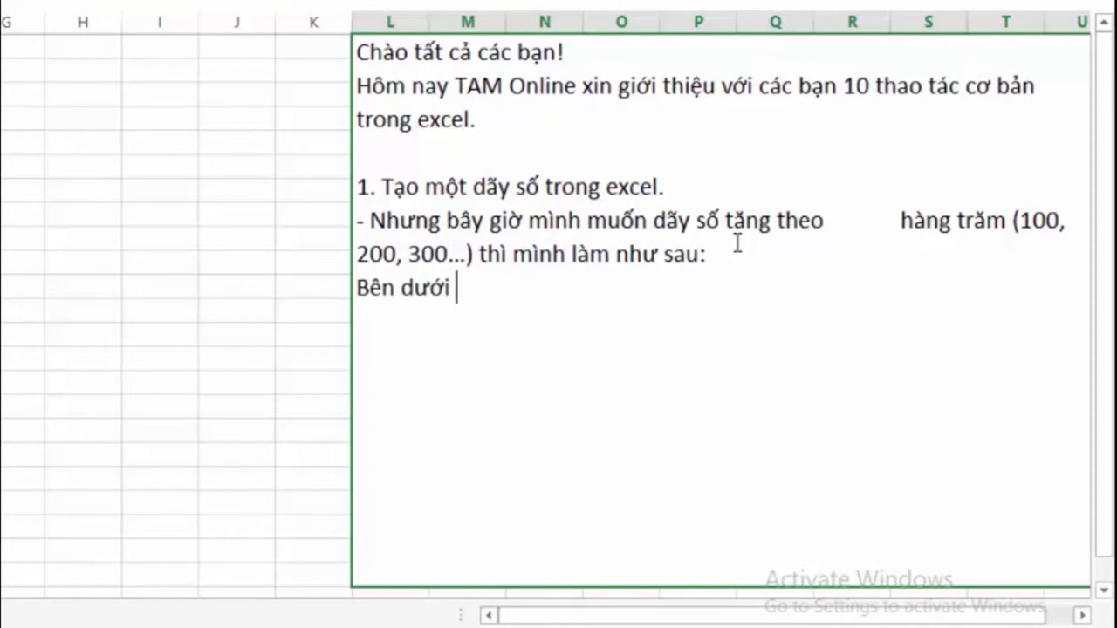
pyautogui.write('o')
pyautogui.write(' 100')
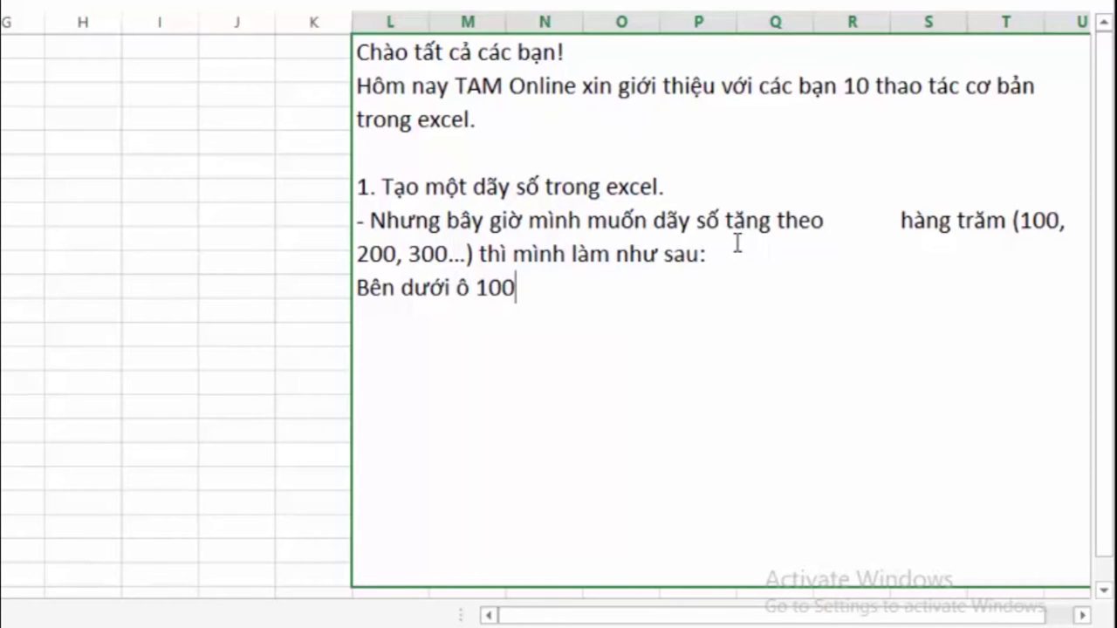
pyautogui.write(', banh')
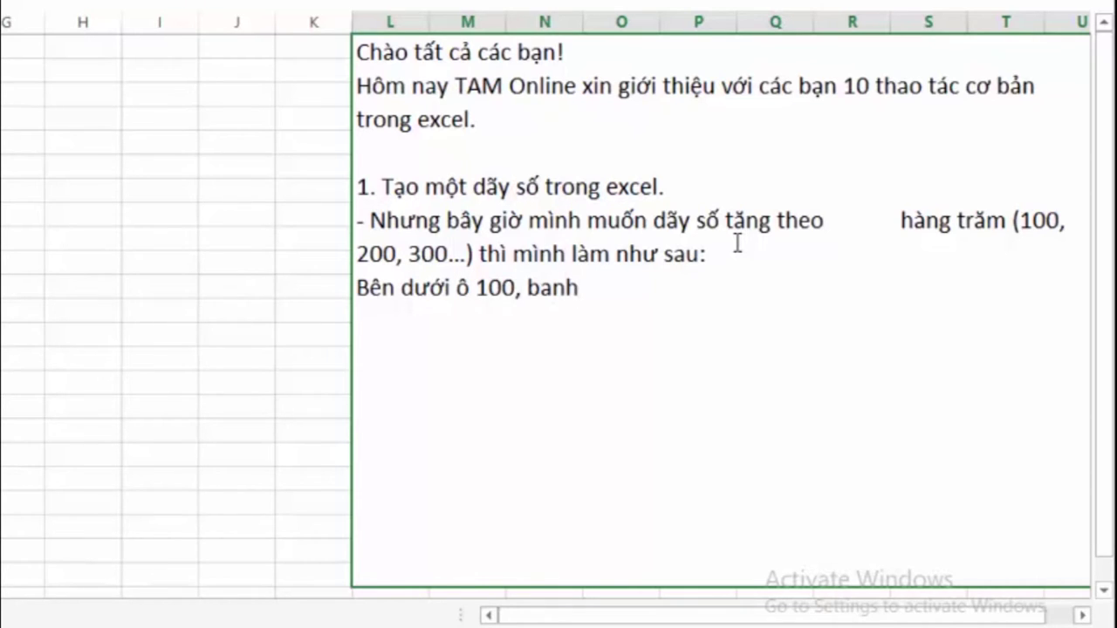
pyautogui.press('BackSpace')
pyautogui.write('j nhaapj ')
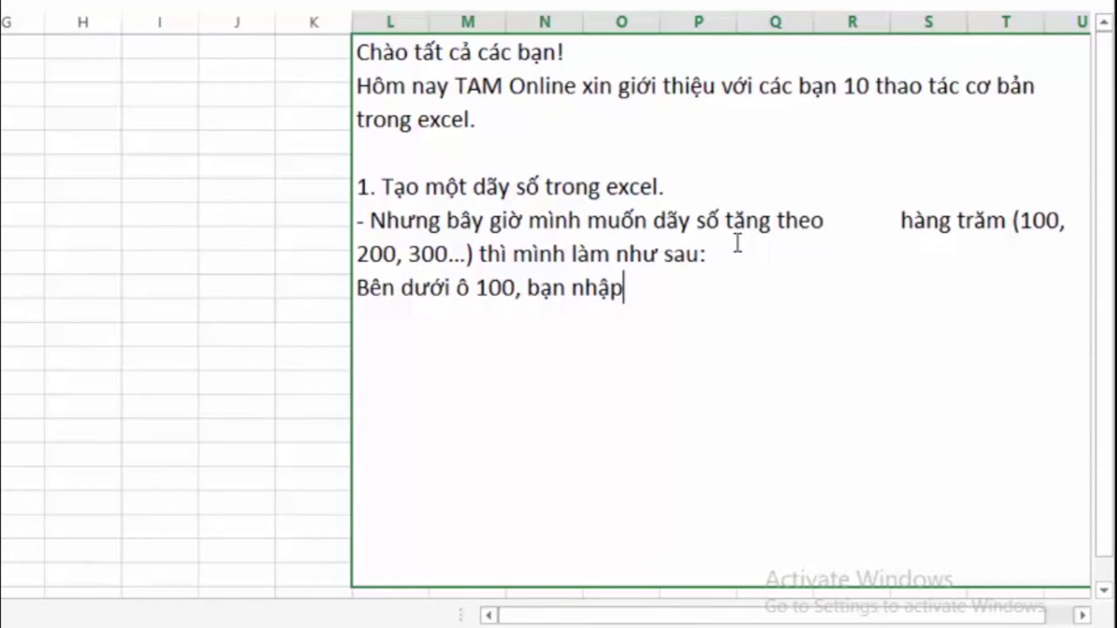
pyautogui.write('200')
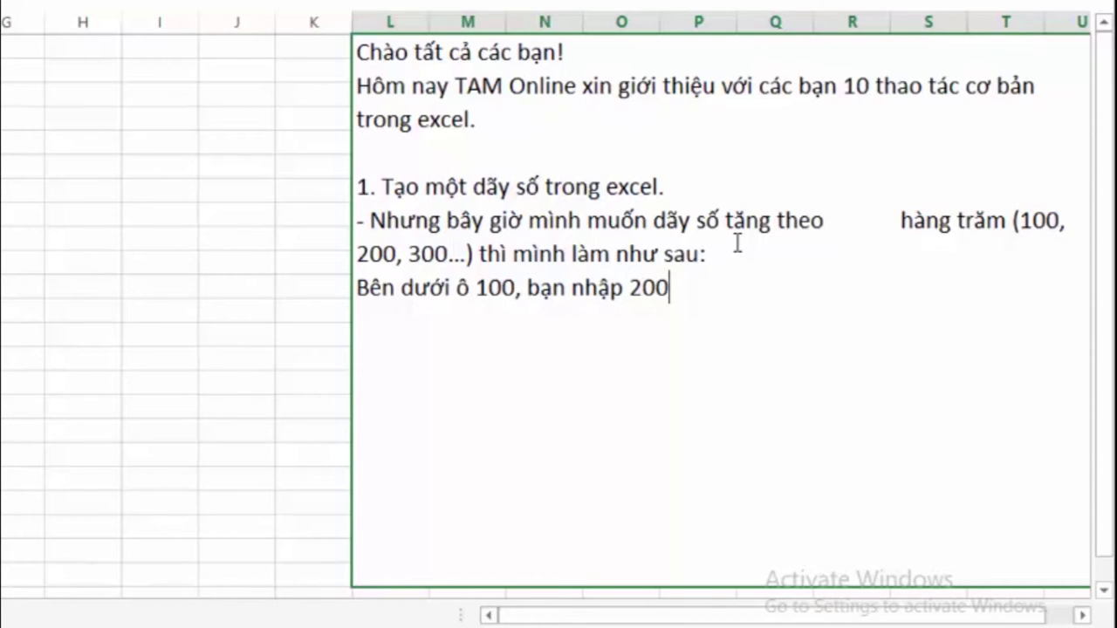
pyautogui.write(' vaof ')
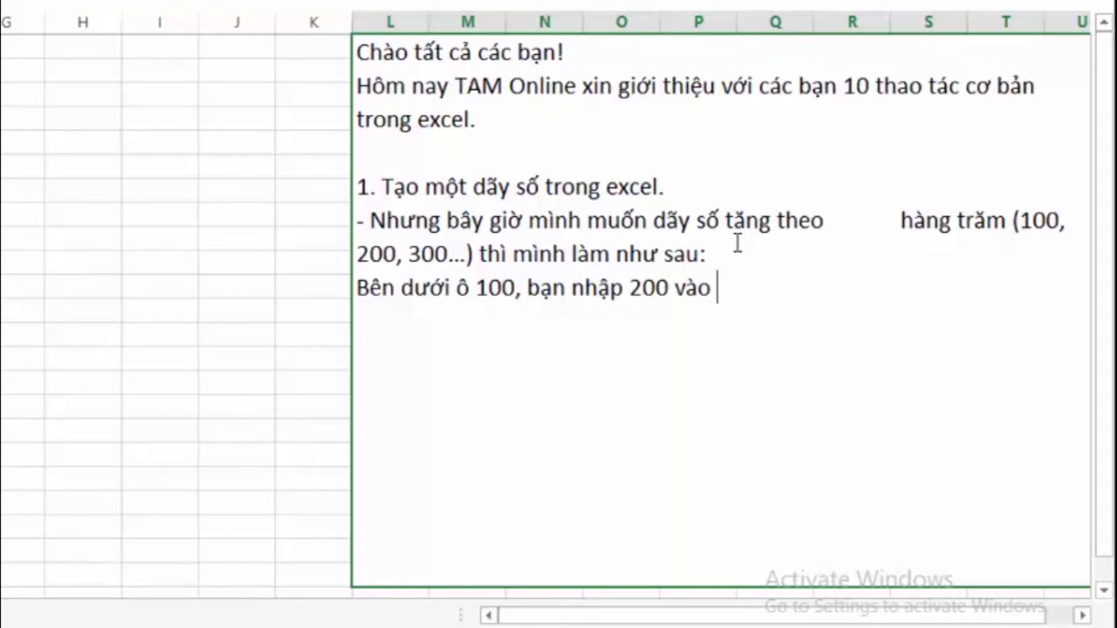
pyautogui.write('oo tieep')
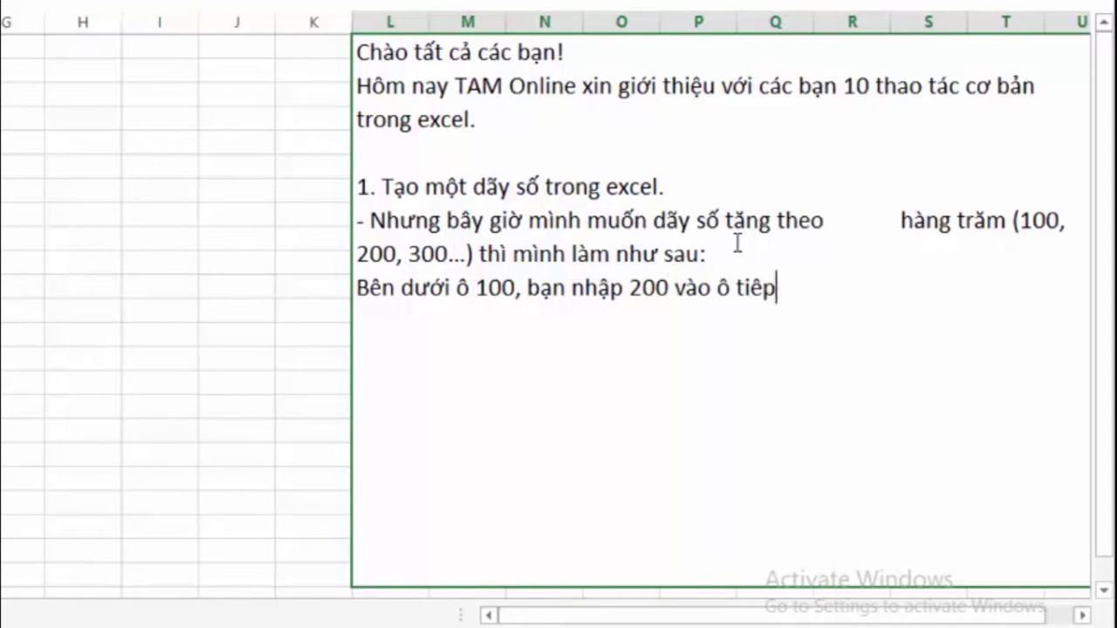
pyautogui.write('s theo')
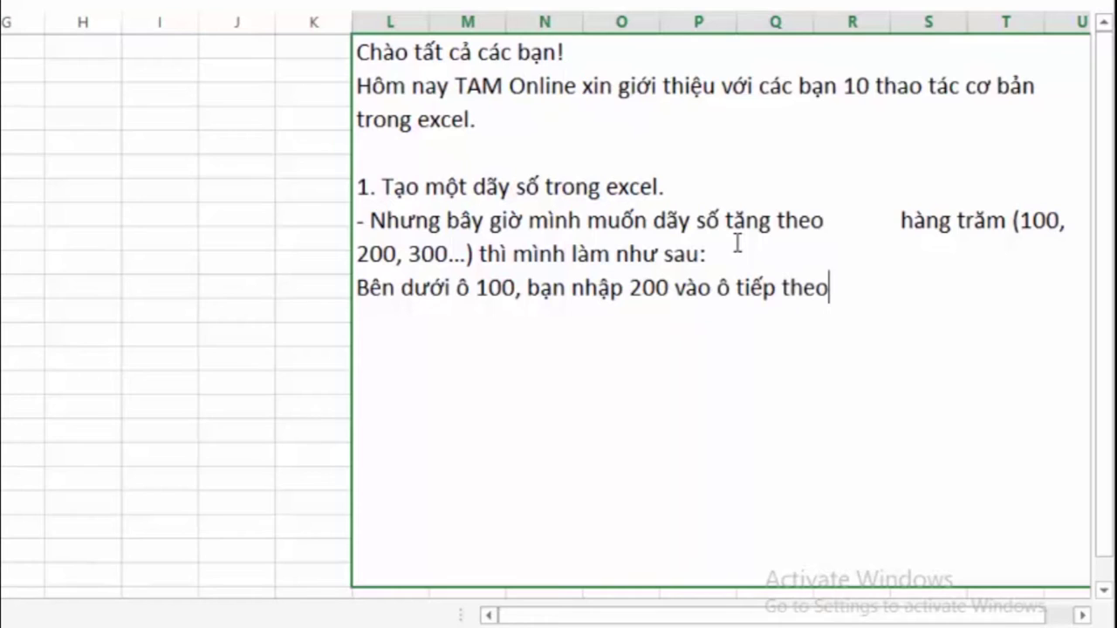
pyautogui.write(', ')
pyautogui.write('sau ddos ')
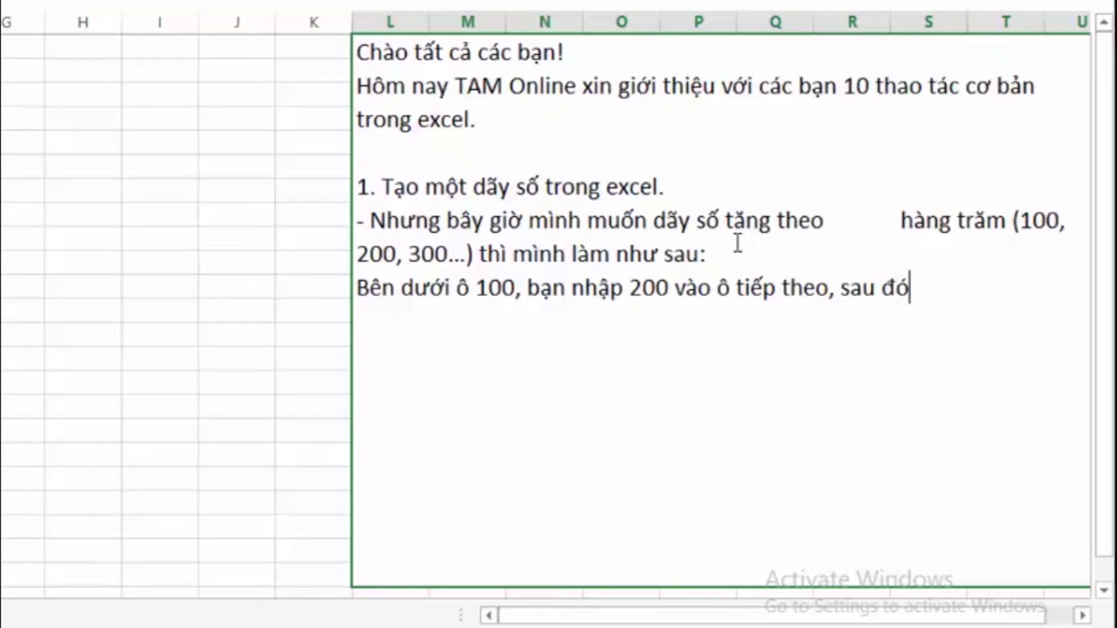
pyautogui.write('to')
pyautogui.write(' dden')
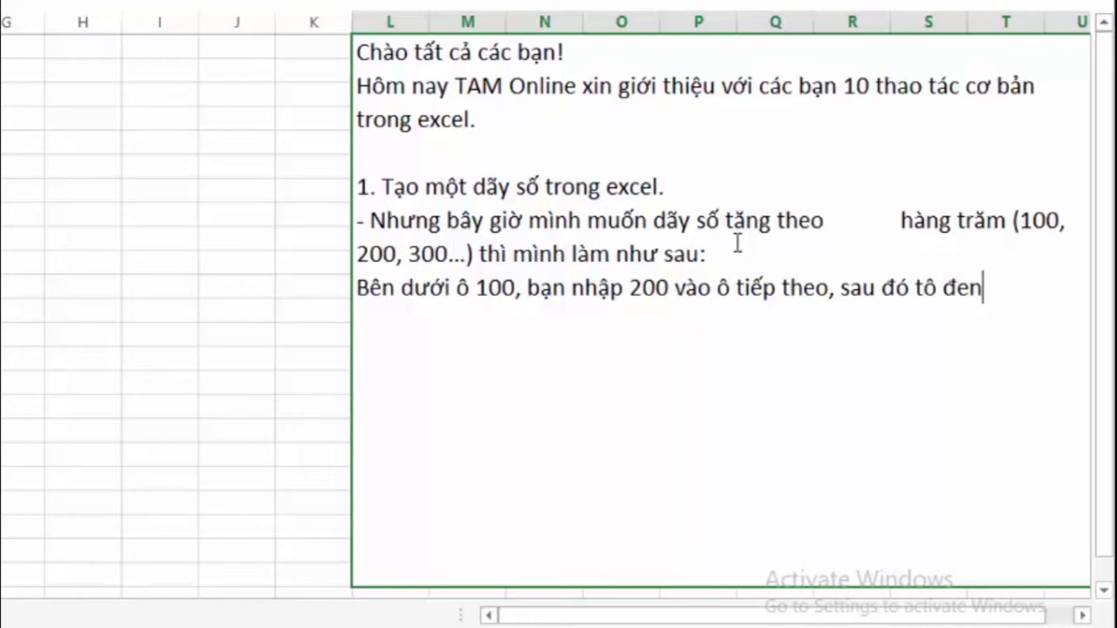
pyautogui.write(' ca')
pyautogui.write('r ')
pyautogui.write('hai ô')
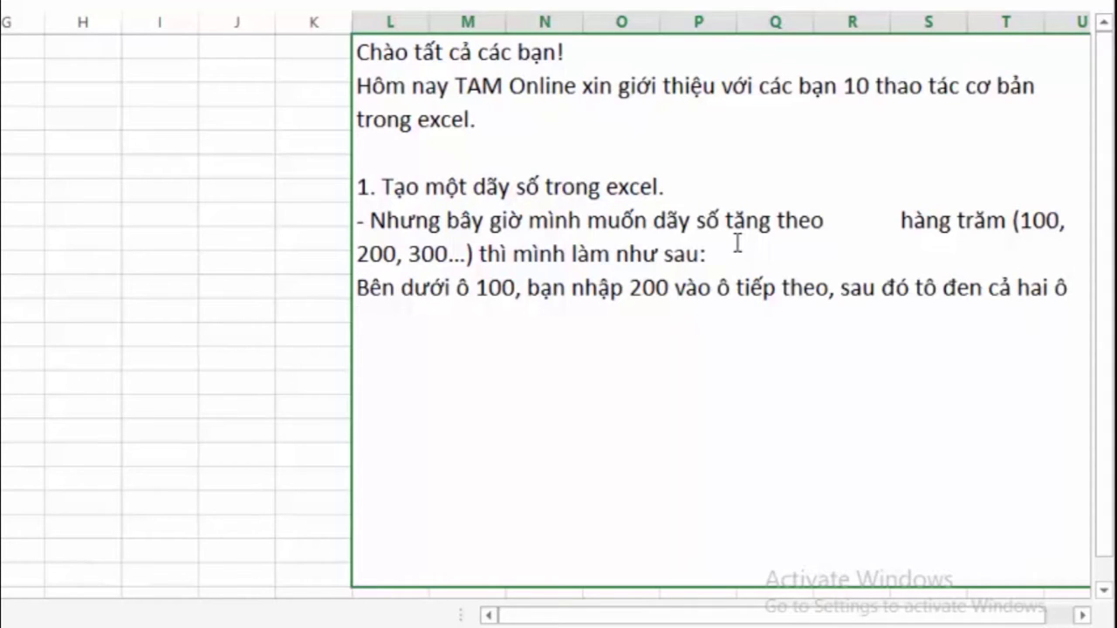
pyautogui.write(' 100')
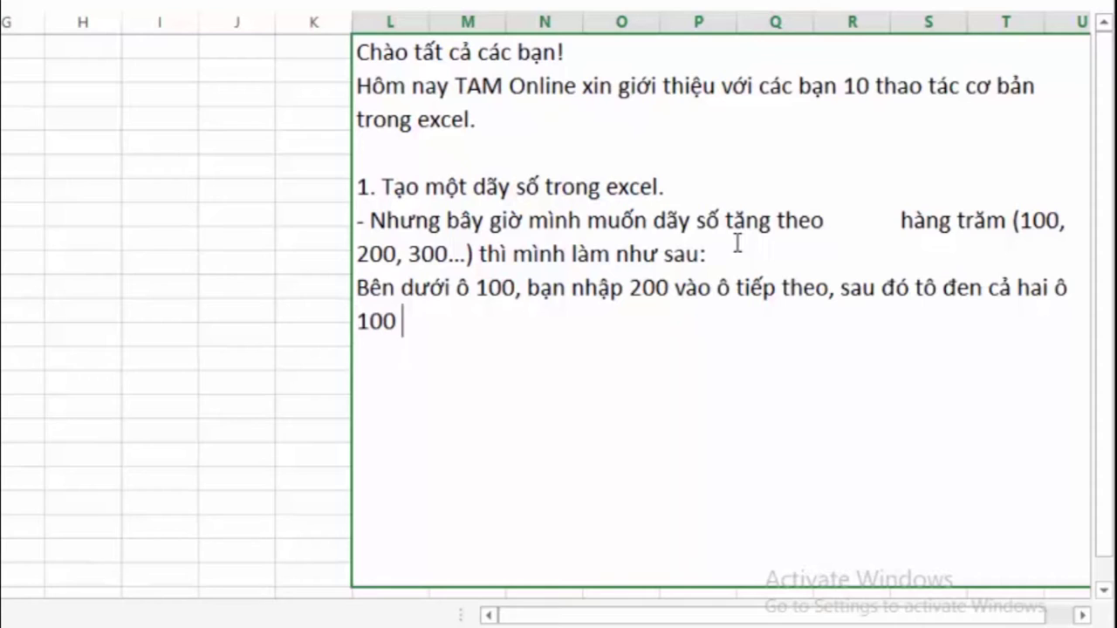
pyautogui.write('và ')
pyautogui.write('200')
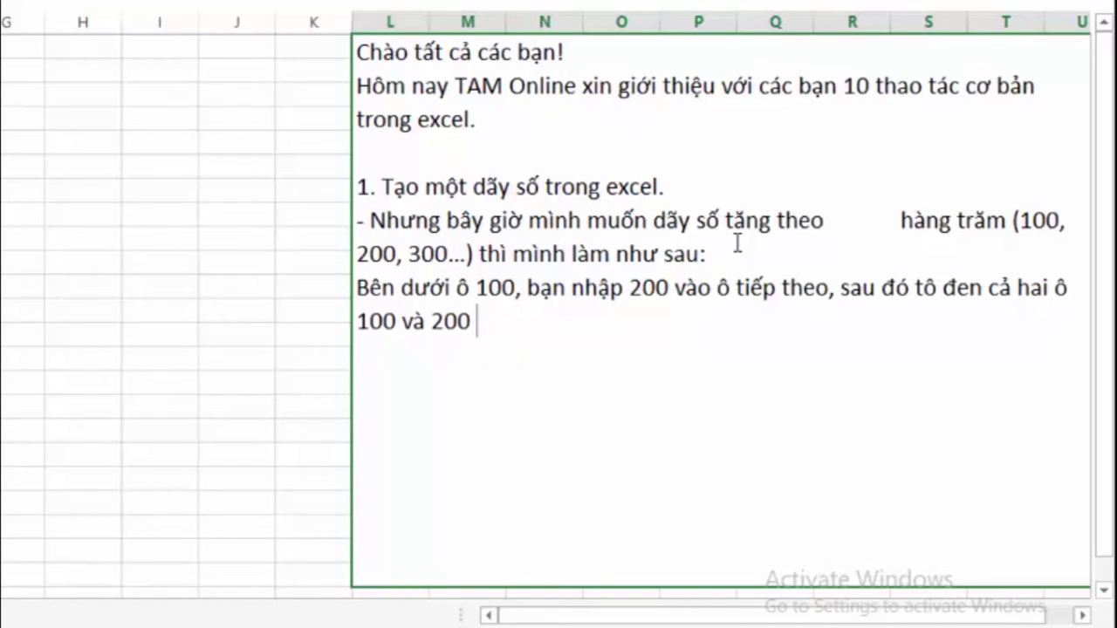
pyautogui.write(' rồi tie')
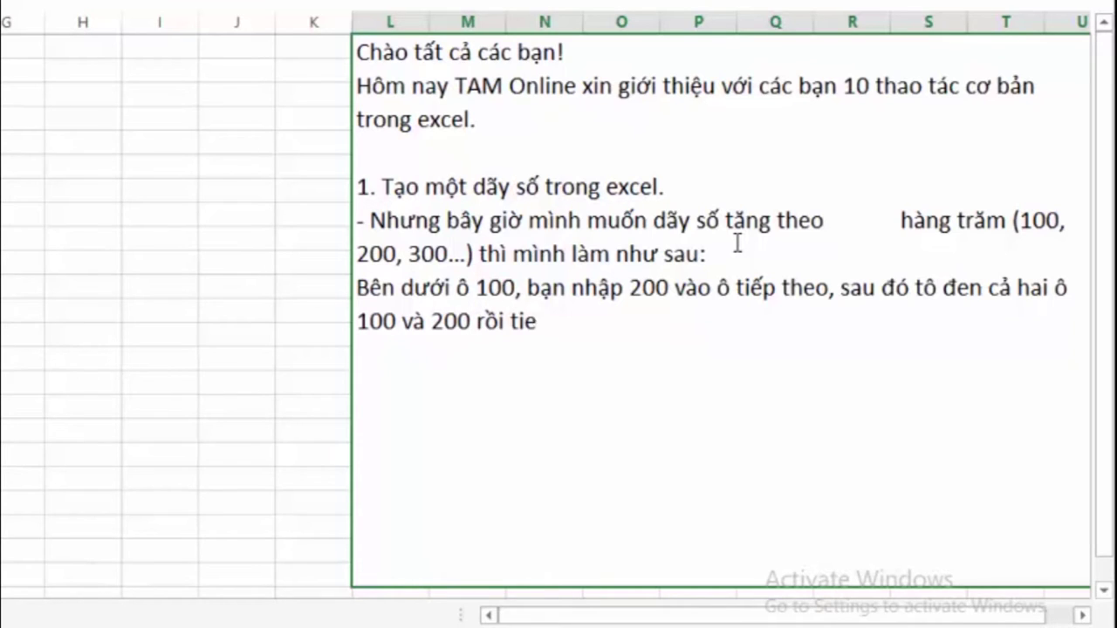
pyautogui.write('ếp tucj')
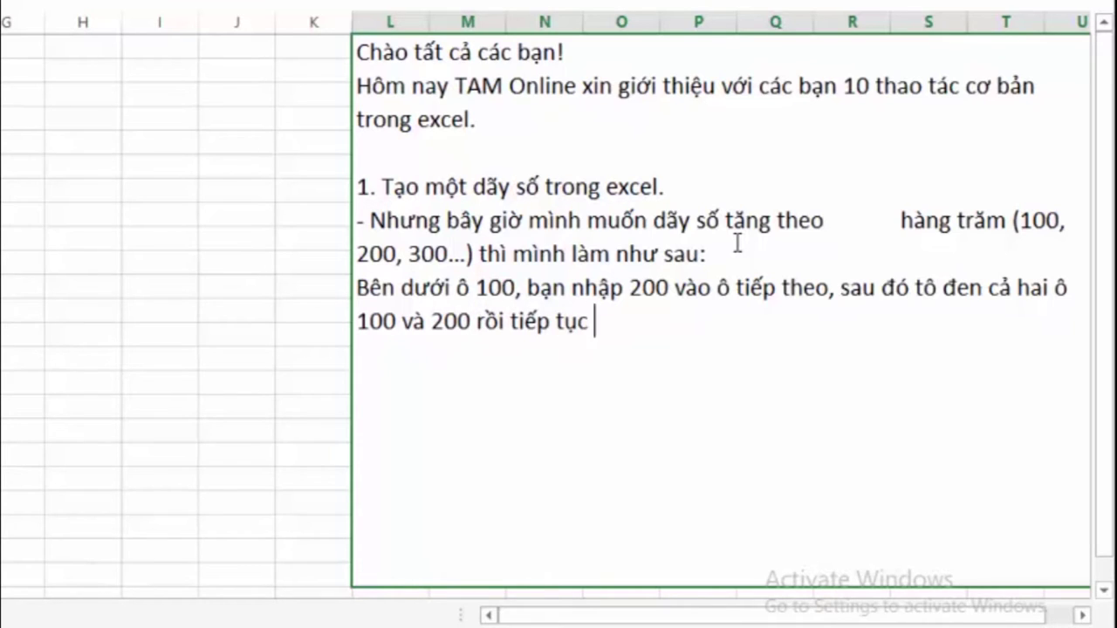
pyautogui.write(' di chuột')
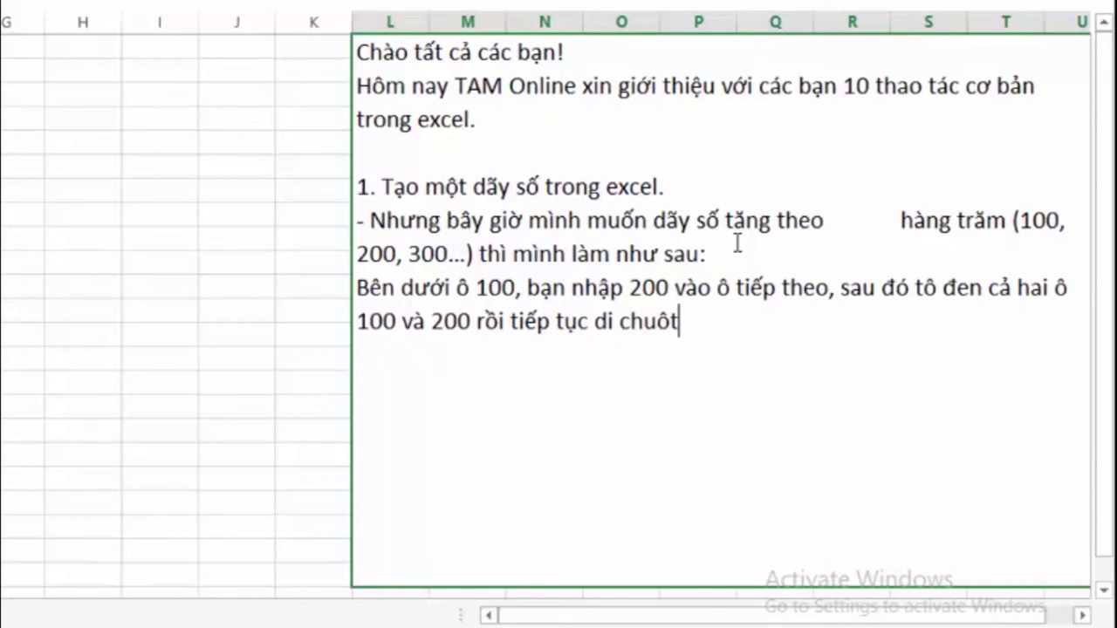
pyautogui.write(' xu')
pyautogui.write('ông ')
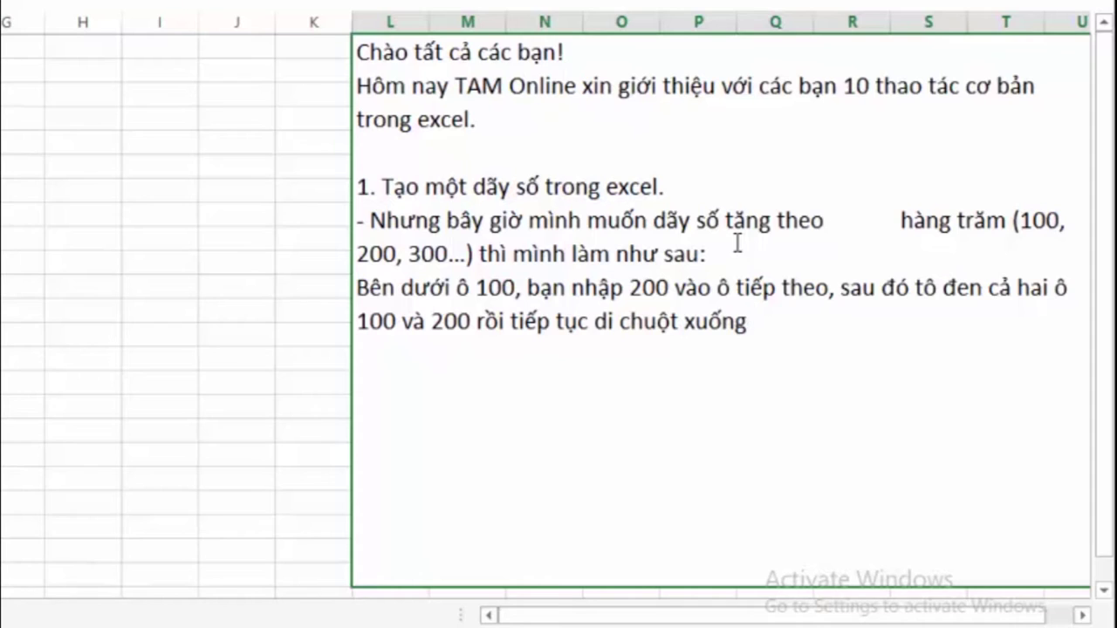
pyautogui.write('gocs d')
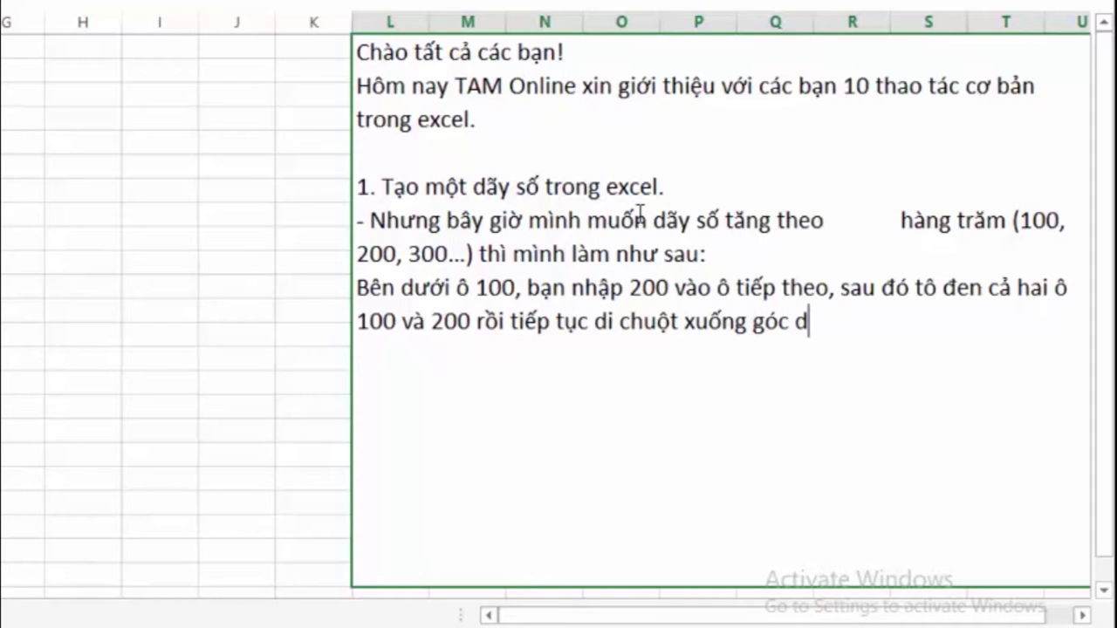
pyautogui.write('ưới')
pyautogui.write(' để xua')
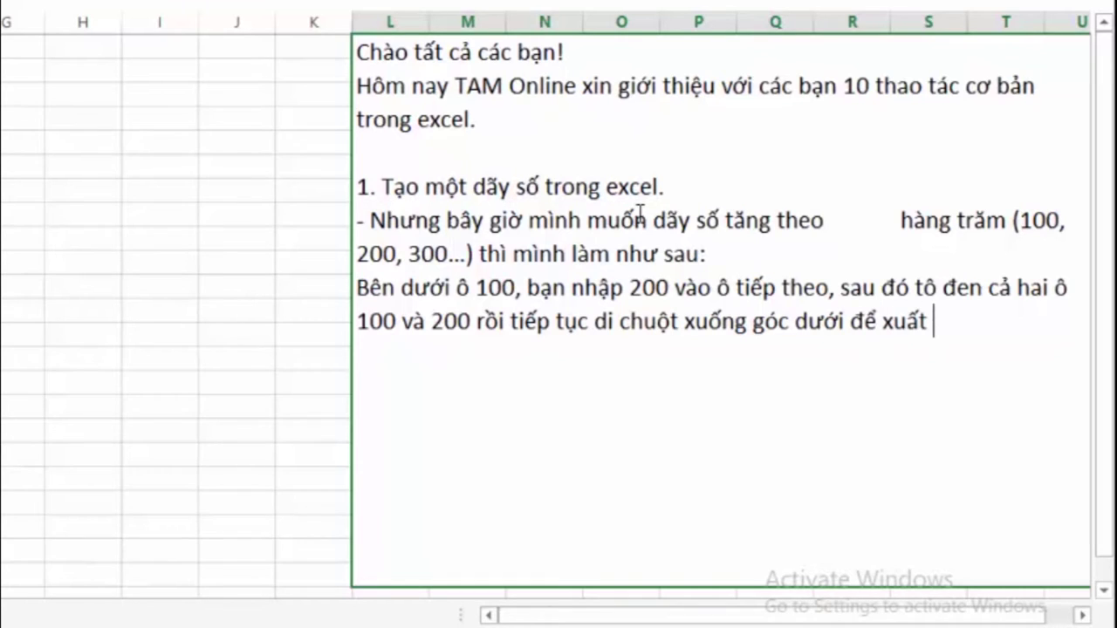
pyautogui.write('hiêndấ')
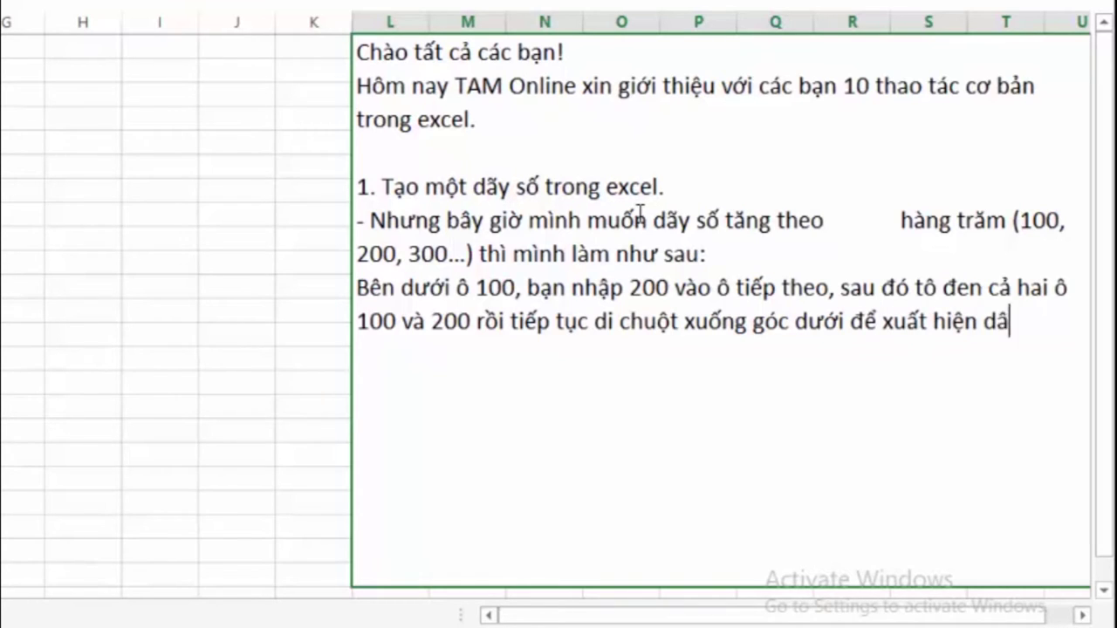
pyautogui.write('u +')
pyautogui.write(',')
pyautogui.press('BackSpace')
pyautogui.press('BackSpace')
pyautogui.write('vaà nh')
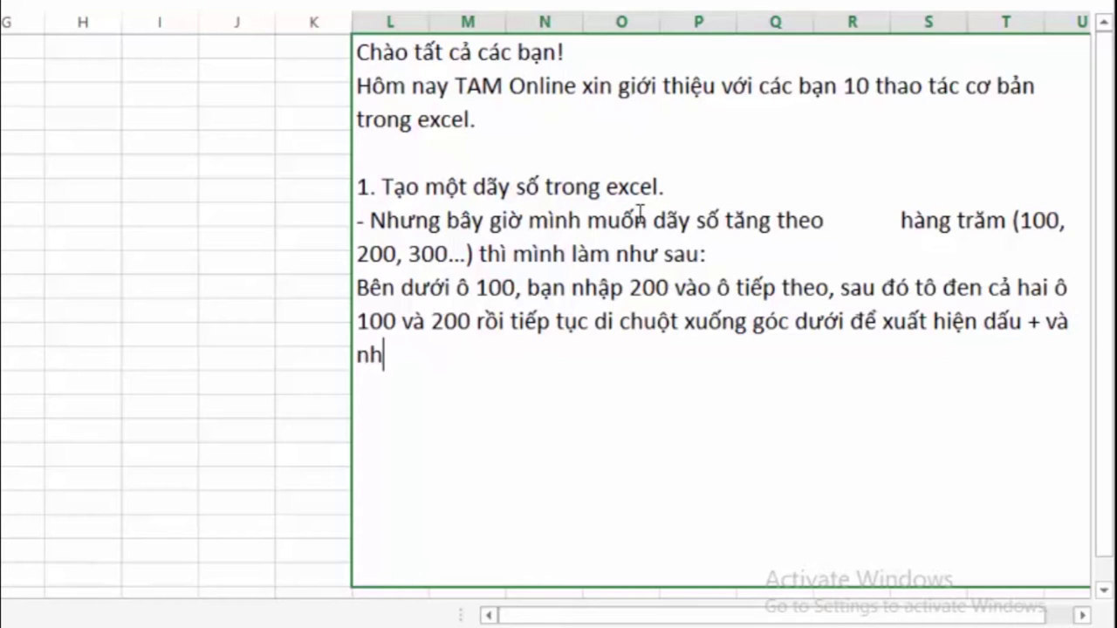
pyautogui.write('ấp đup')
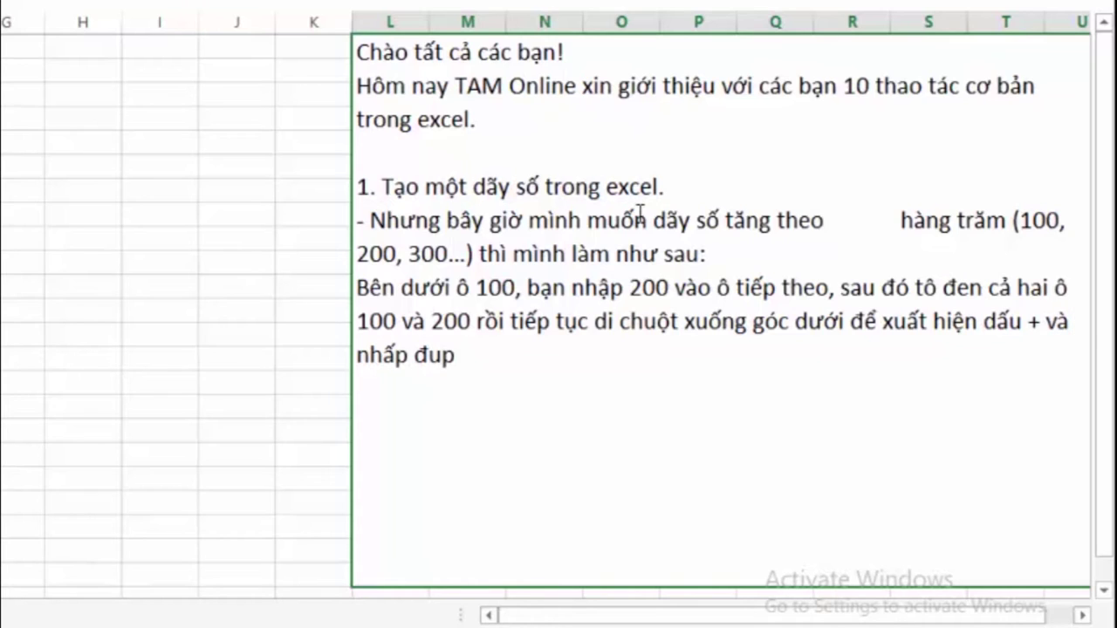
pyautogui.write('s chuoojt')
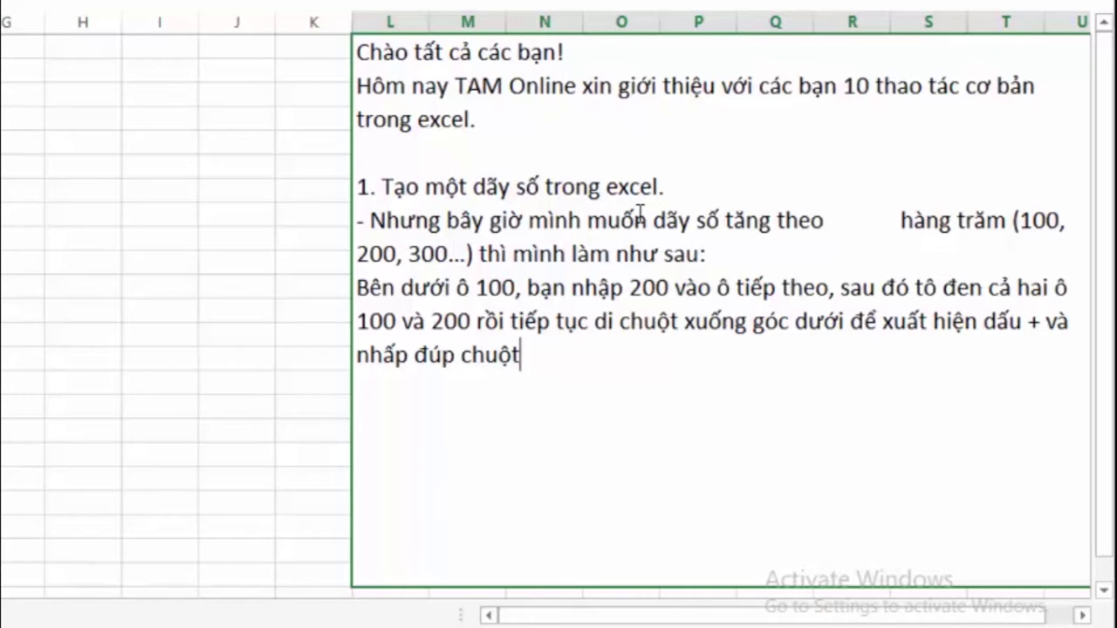
pyautogui.write('.')
# Enter 200 in C4, select C3:C4 and double-click the fill handle to fill 100–1200
pyautogui.click(243, 144)
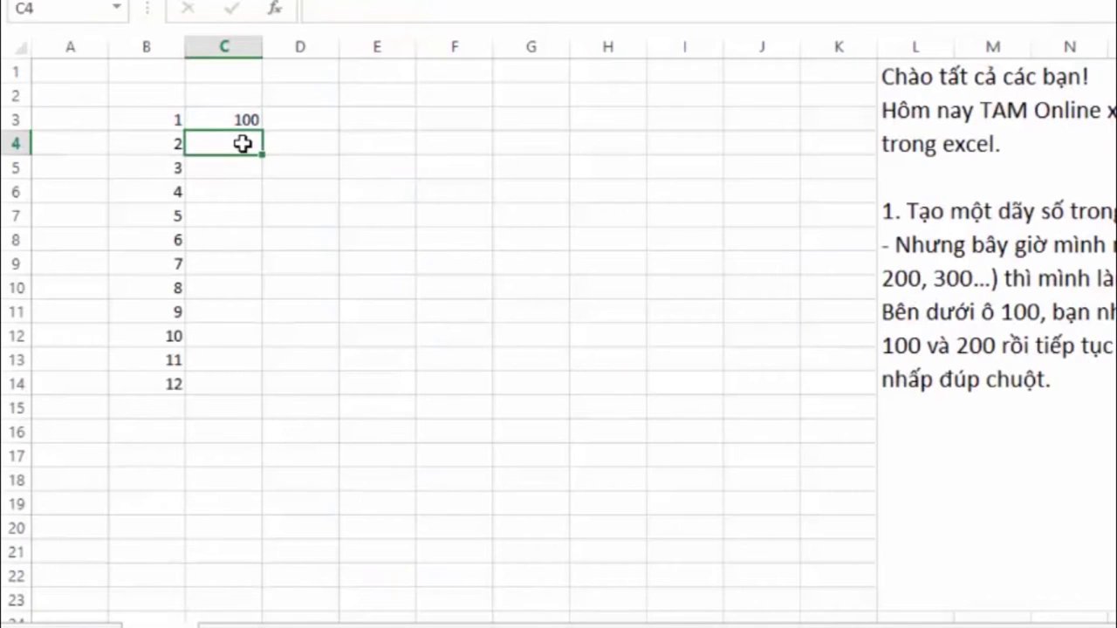
pyautogui.write('200')
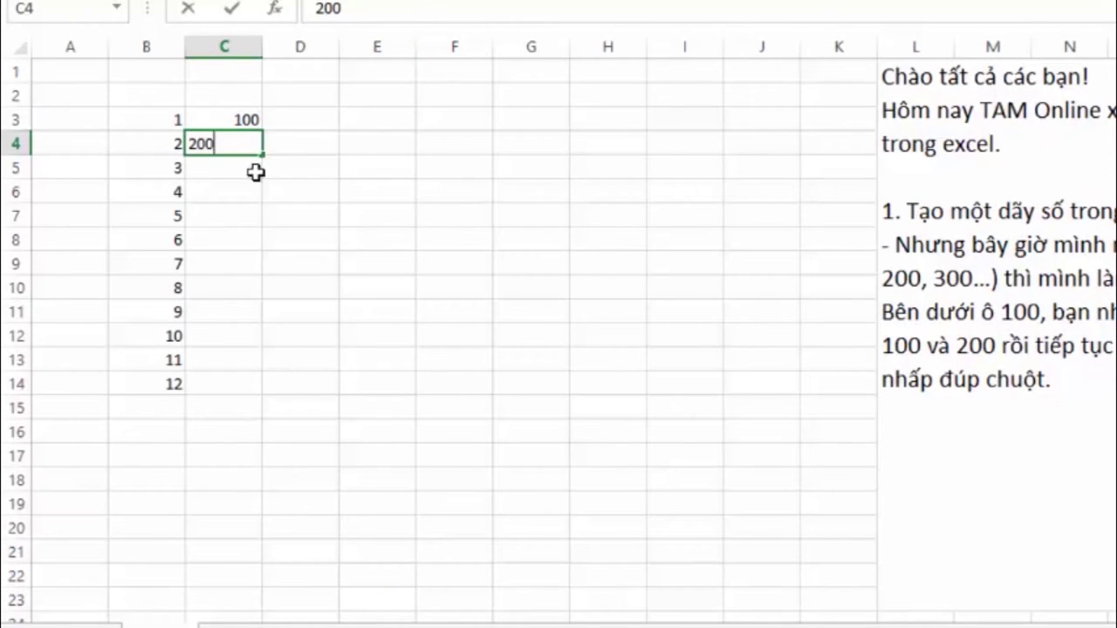
pyautogui.press('Return')
pyautogui.click(235, 118)
pyautogui.moveTo(236, 118); pyautogui.dragTo(243, 144)
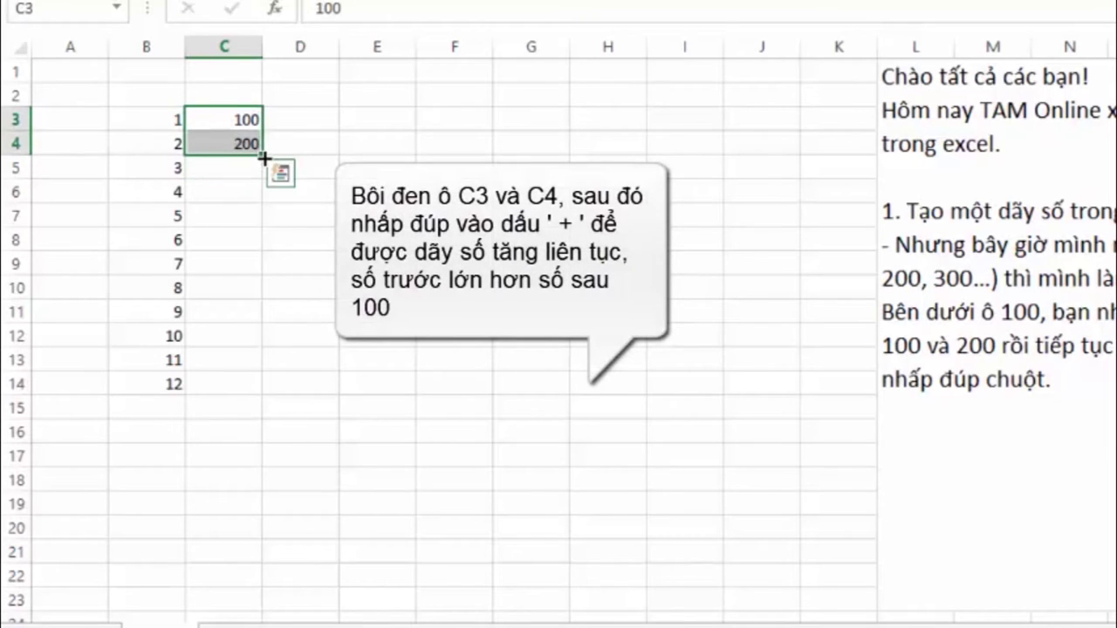
pyautogui.doubleClick(263, 155)
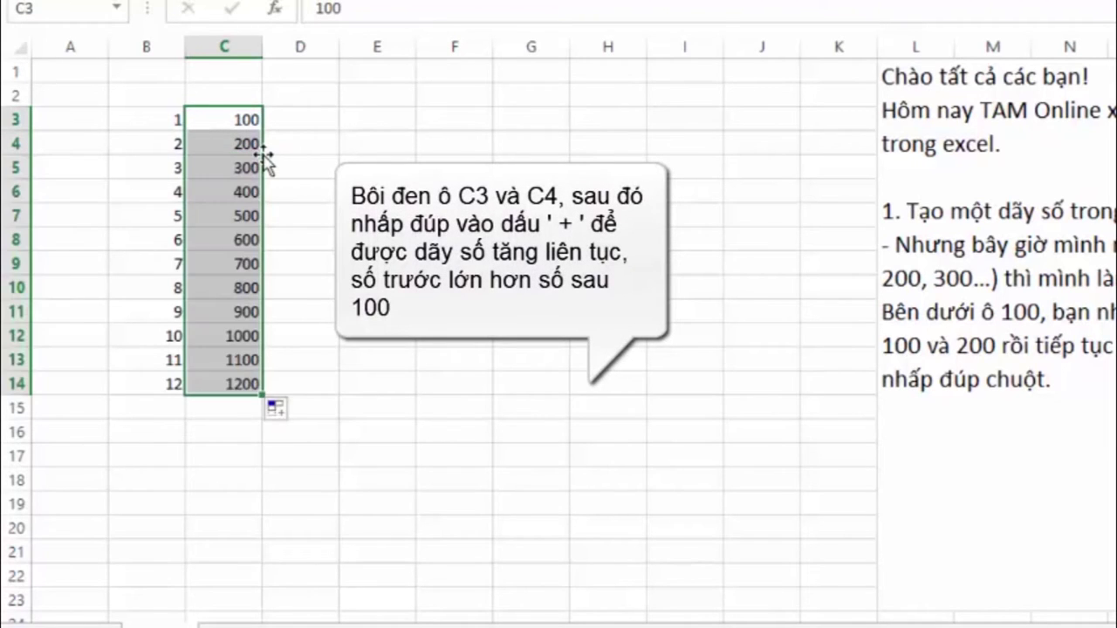
pyautogui.click(370, 216)
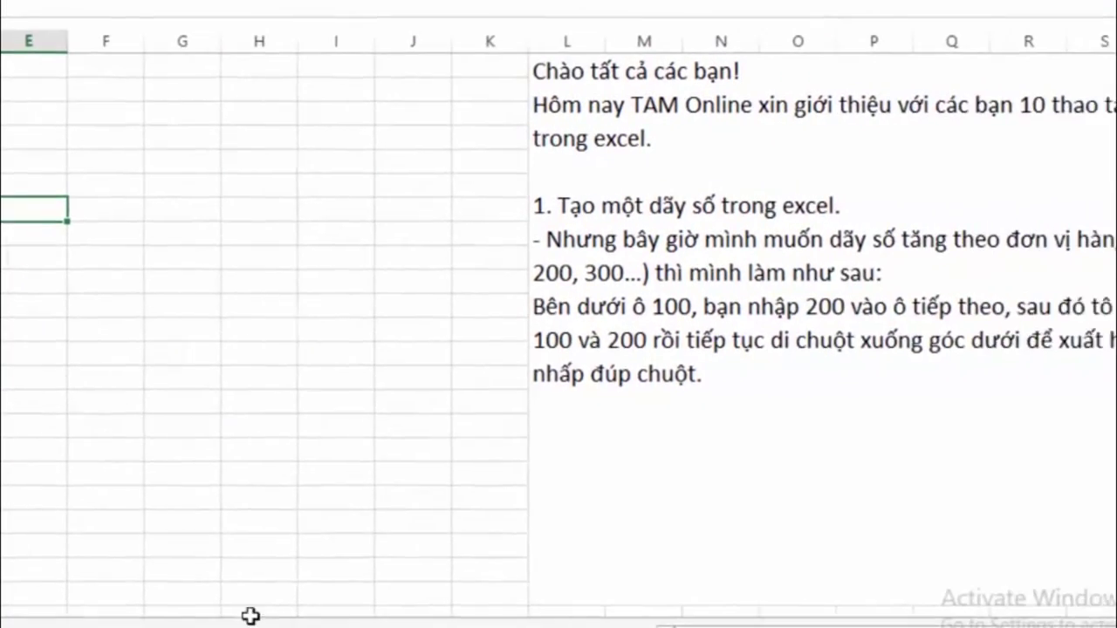
# Type 'Để rút ngắn thời gian làm việc, chúng ta có các cách sau:' and begin a new line
pyautogui.press('Return')
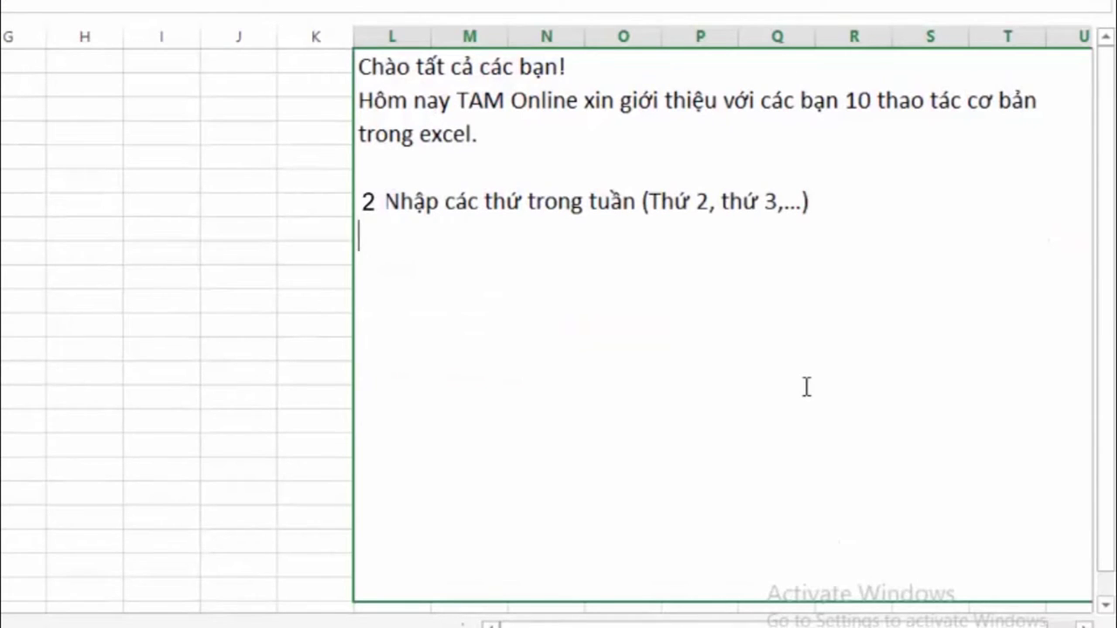
pyautogui.write('Để')
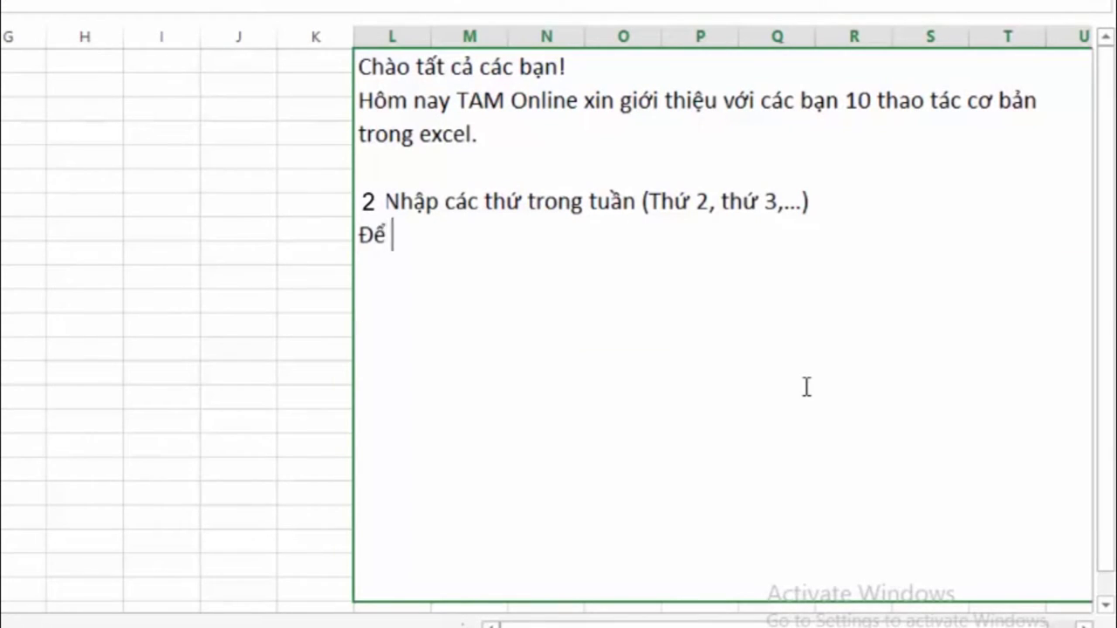
pyautogui.write(' rut')
pyautogui.write(' nga')
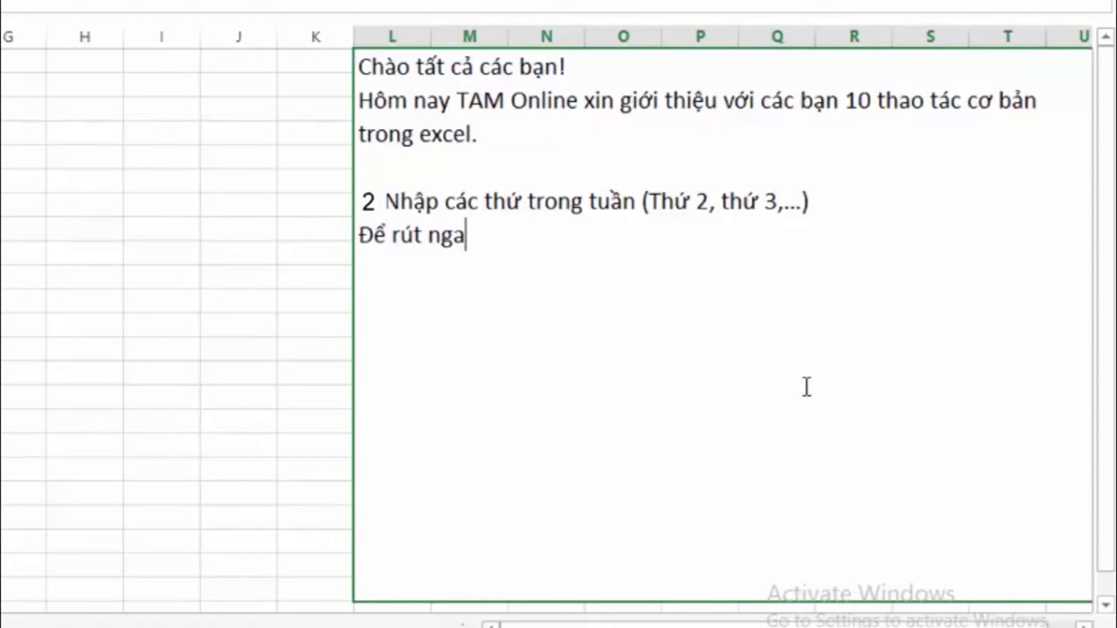
pyautogui.press('BackSpace')
pyautogui.write('ắn th')
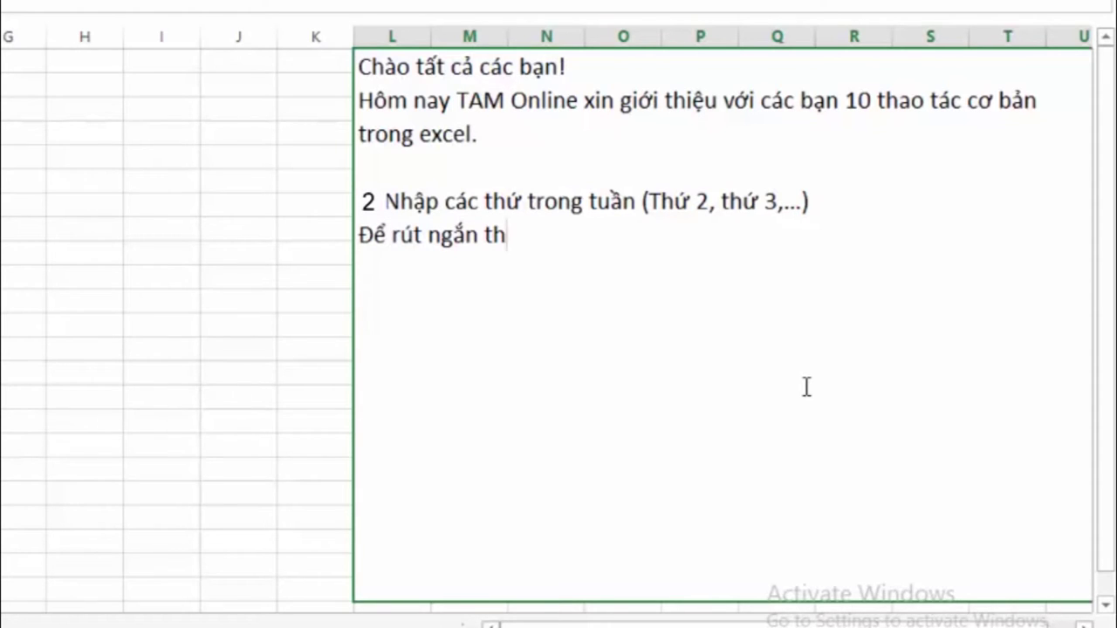
pyautogui.write('ơi')
pyautogui.write('gi')
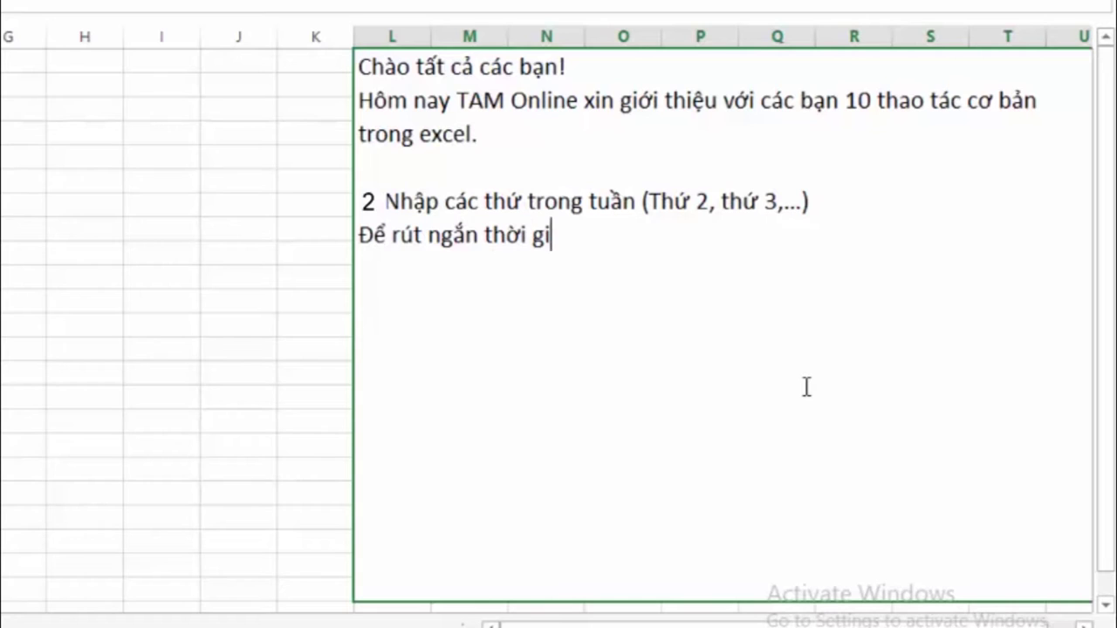
pyautogui.write('an')
pyautogui.write(' la')
pyautogui.write('mf vie')
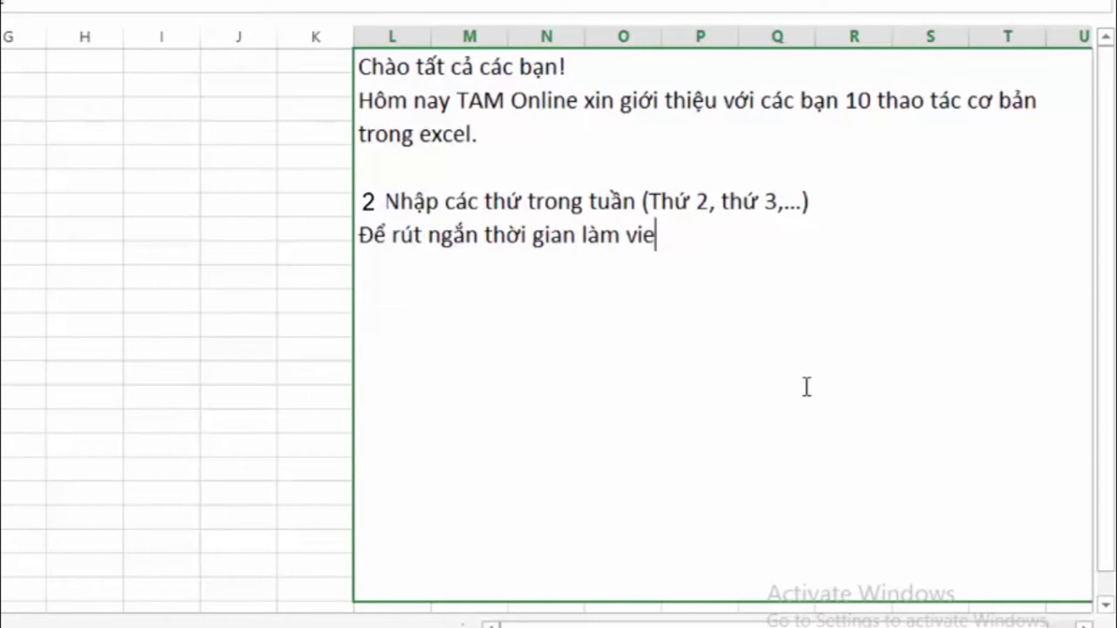
pyautogui.write('cj')
pyautogui.write(', chung')
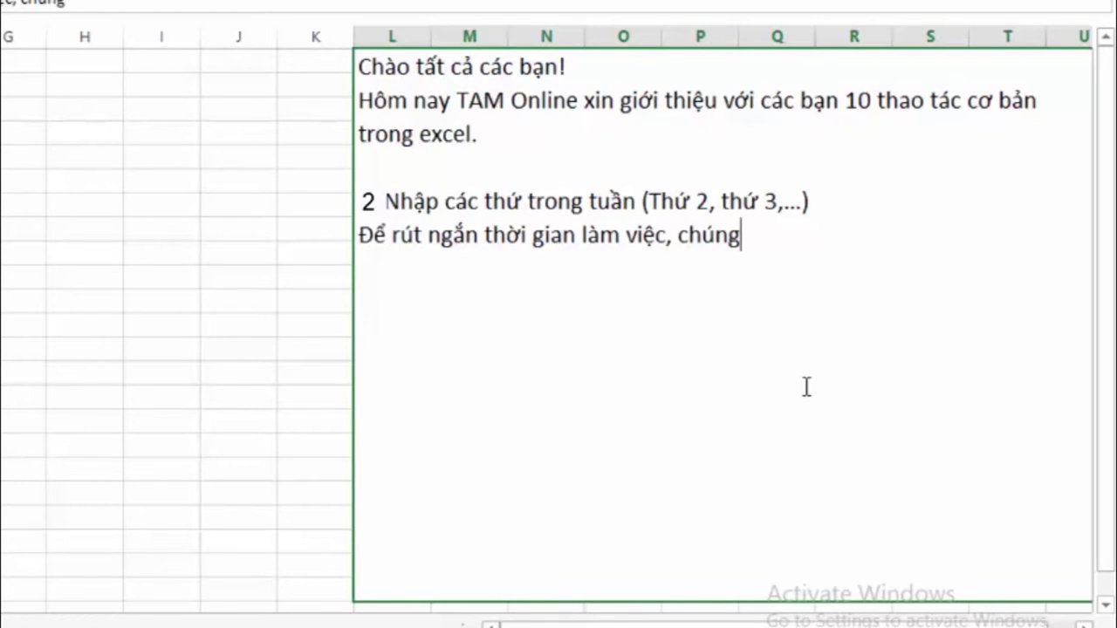
pyautogui.write(' ta co')
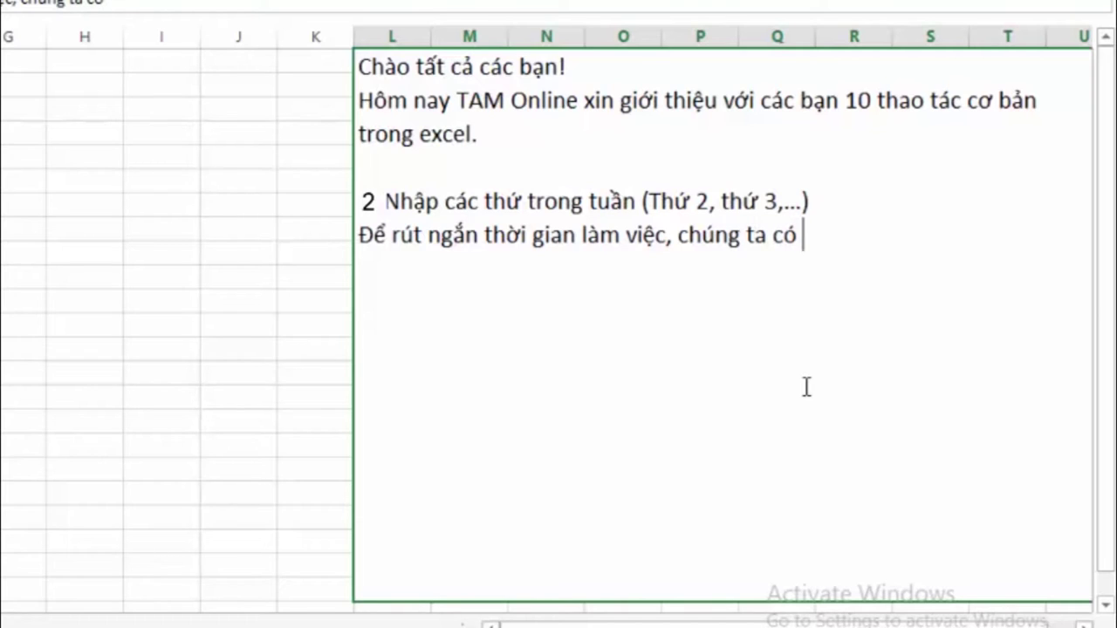
pyautogui.write(' cac')
pyautogui.write('cach ')
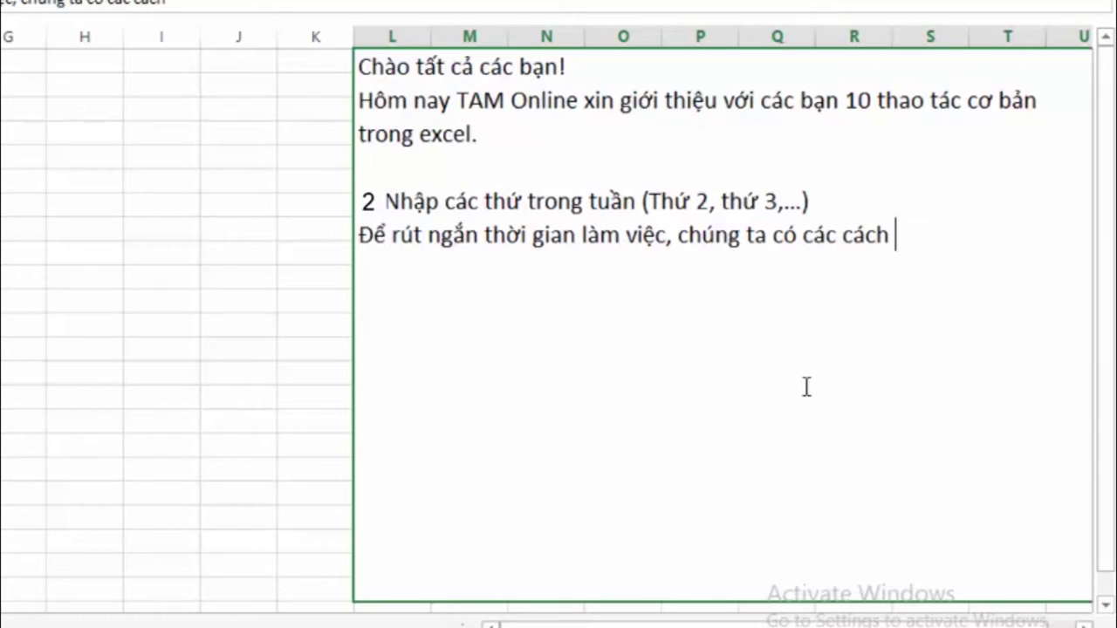
pyautogui.write('sau:')
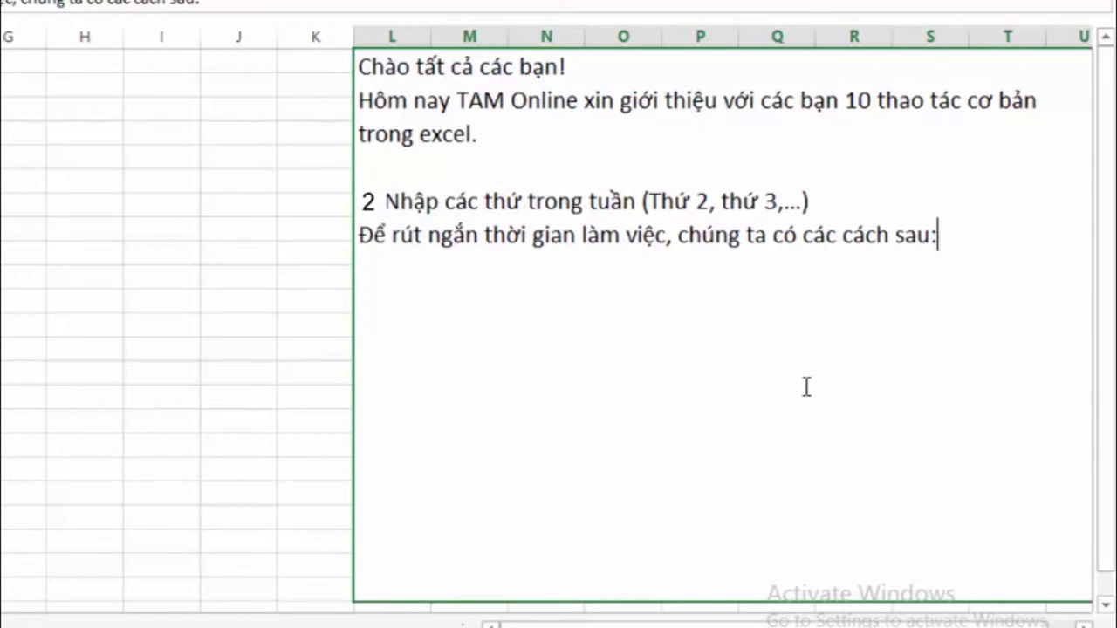
pyautogui.hotkey('alt', 'Return')
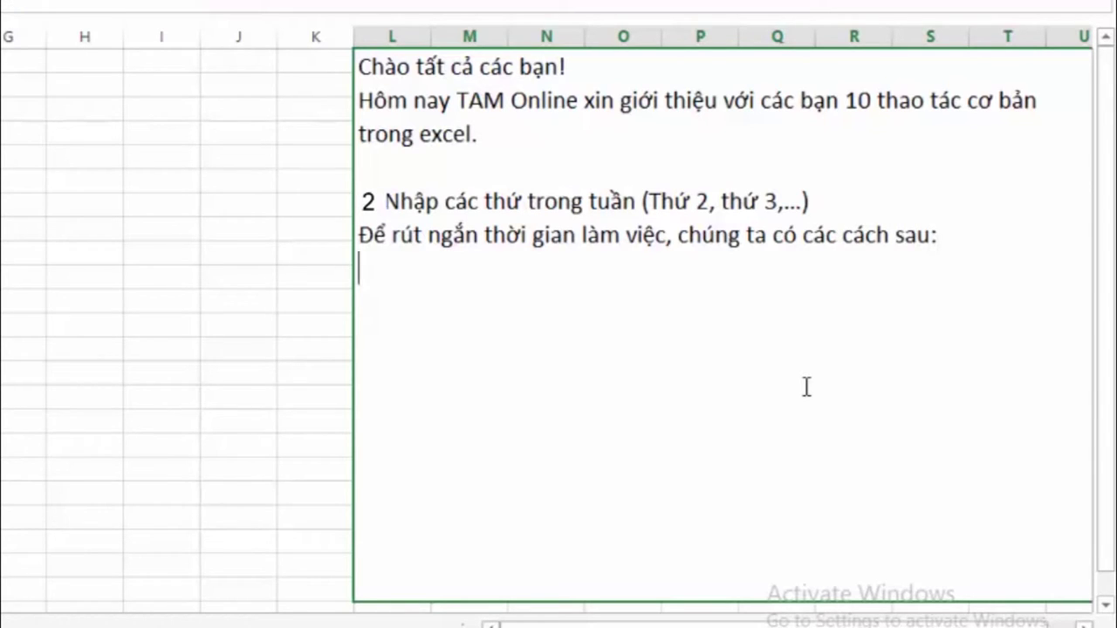
# Write the note's first method: enter Thứ 2, then drag the cell's 'góc dưới bên phải' right or down
pyautogui.write('-')
pyautogui.write('Ta nh')
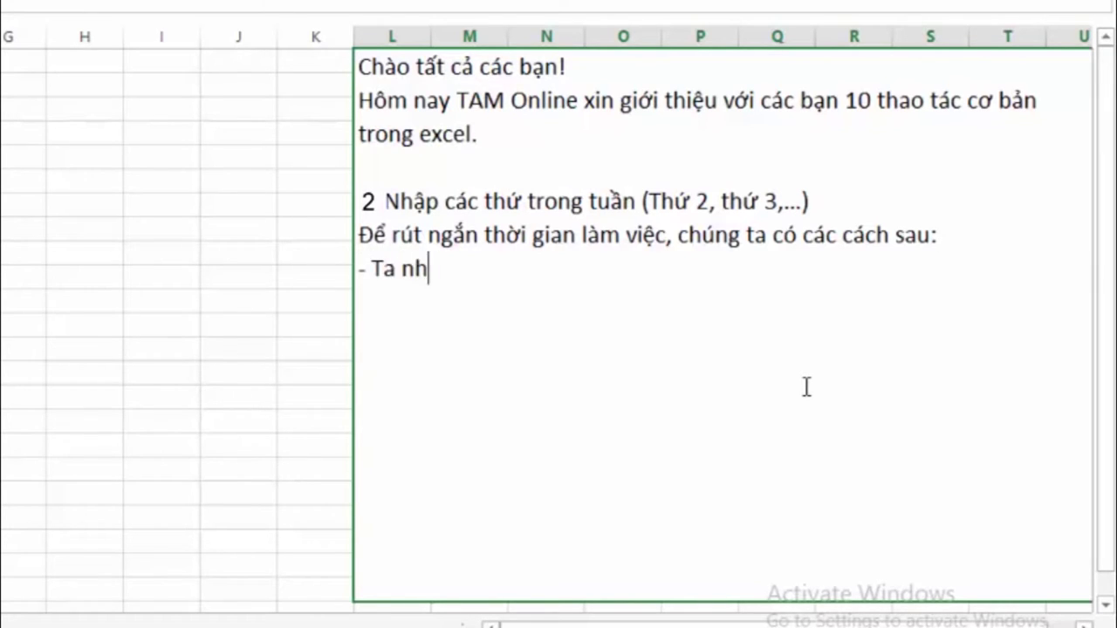
pyautogui.write('âp')
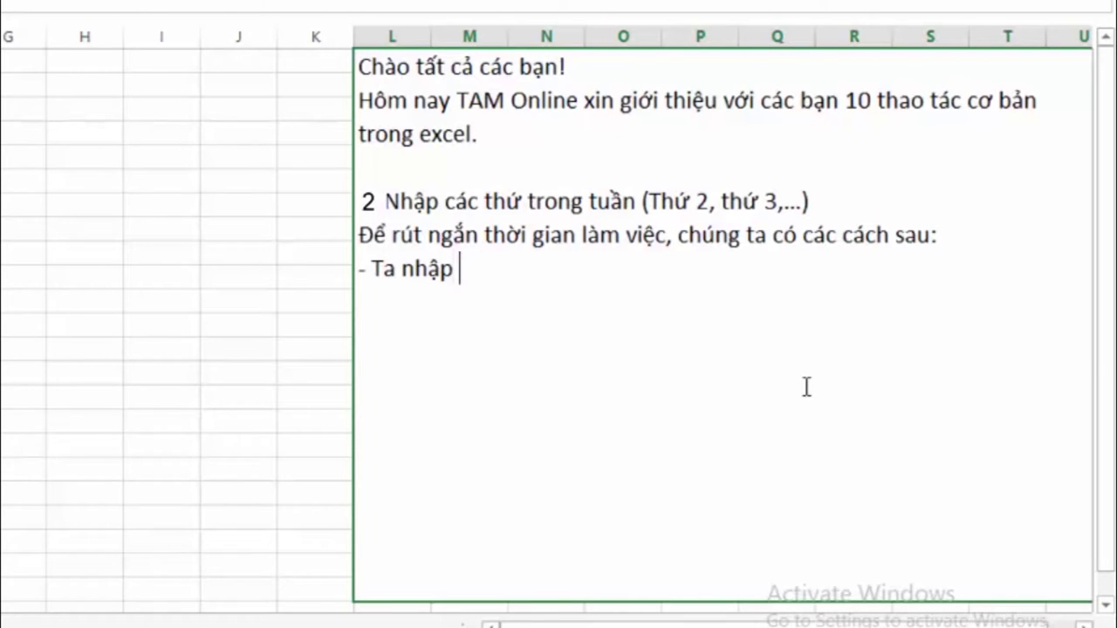
pyautogui.write('thư')
pyautogui.write(' 2')
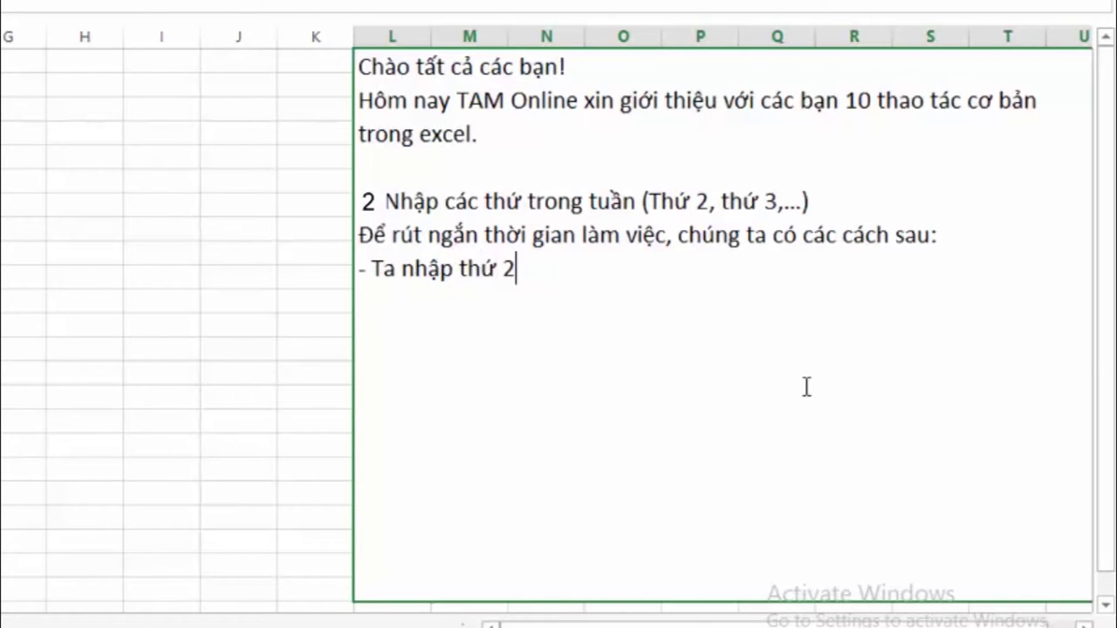
pyautogui.write('va')
pyautogui.write('o mootj ')
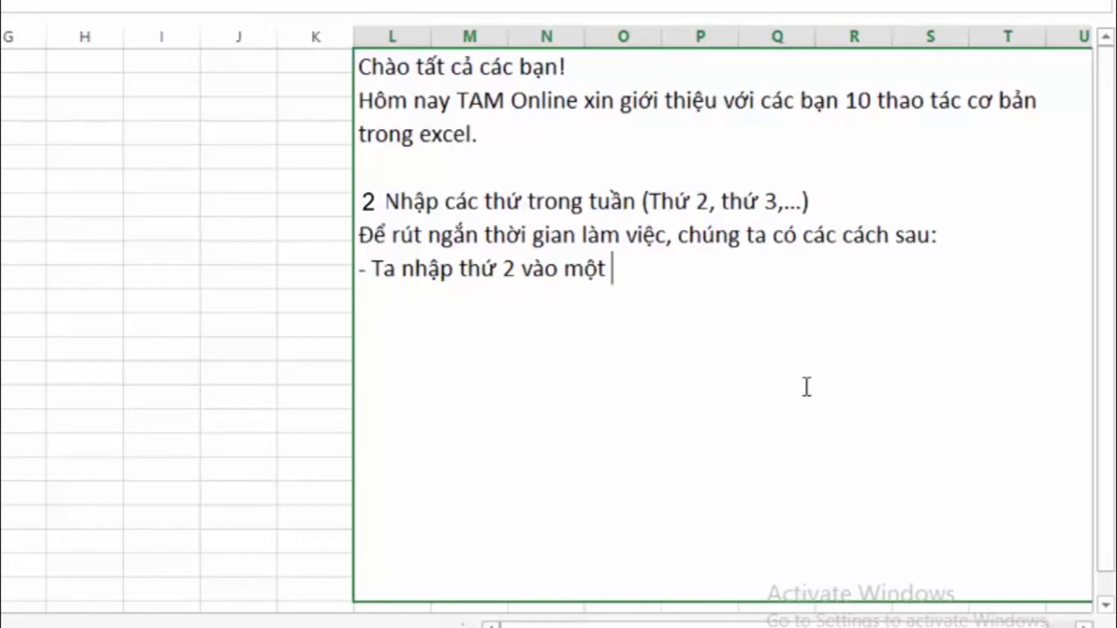
pyautogui.write('oo')
pyautogui.write('thichs h')
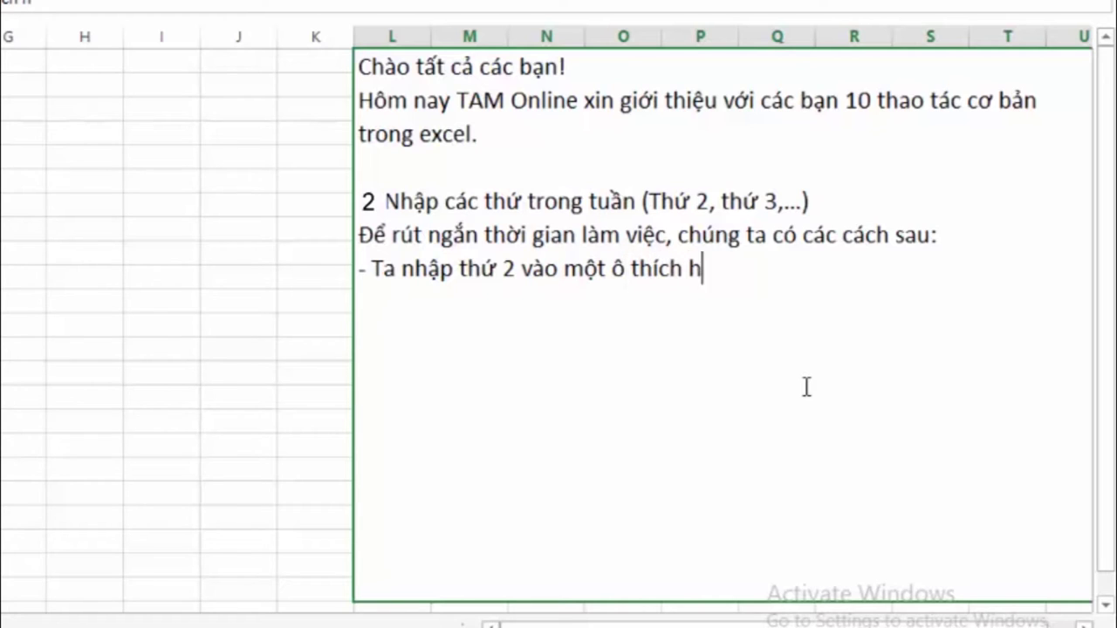
pyautogui.write('owpj')
pyautogui.write(',')
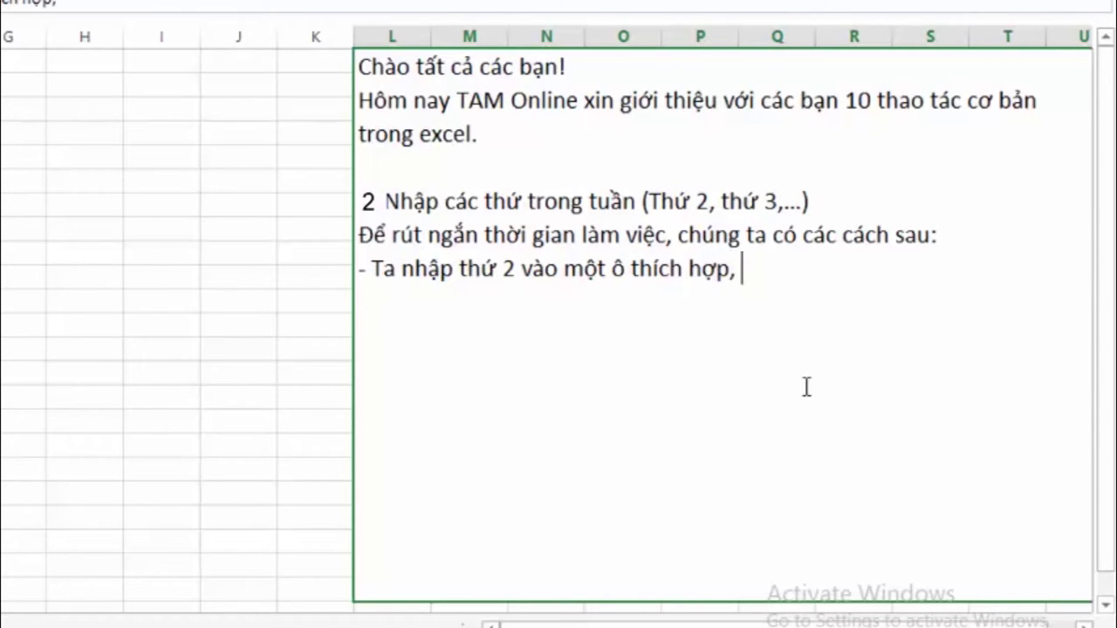
pyautogui.write(' sau ddos')
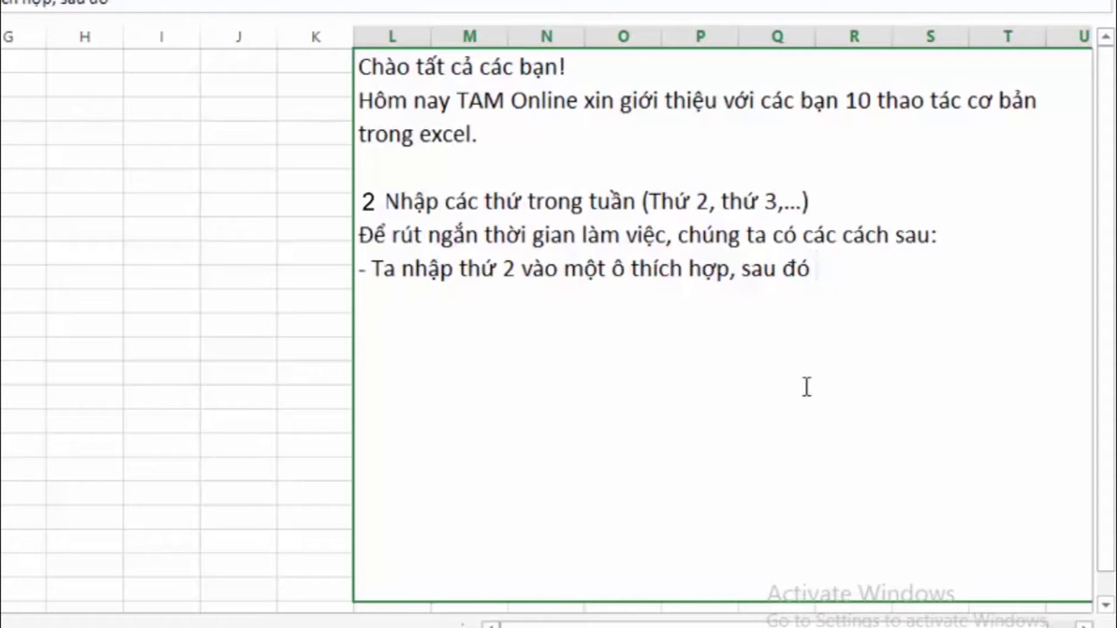
pyautogui.write(' di ch')
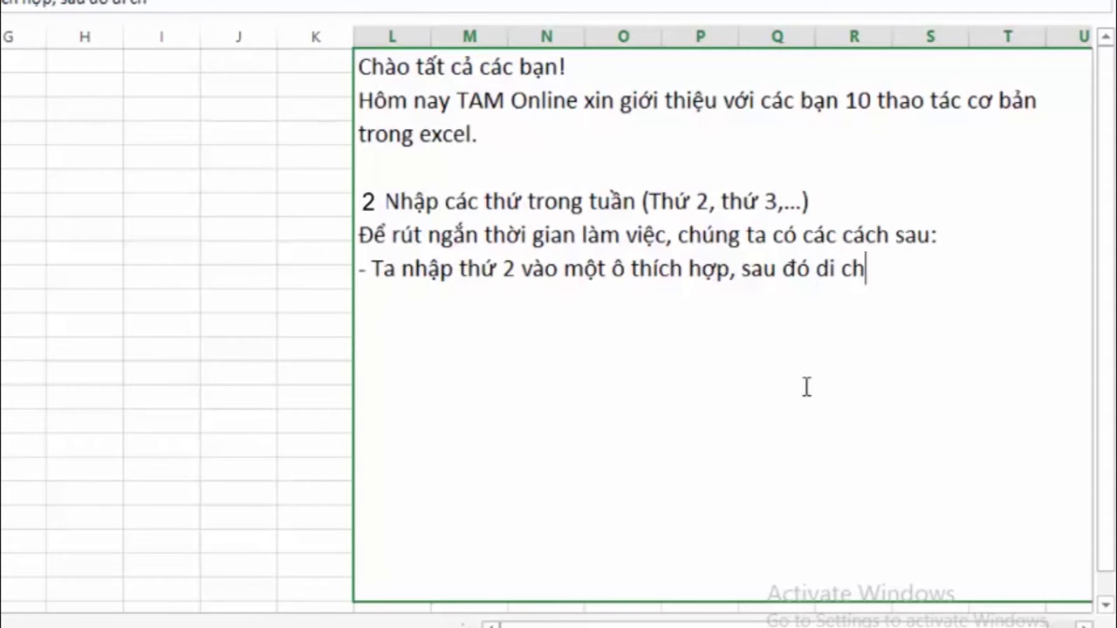
pyautogui.write('uootj ')
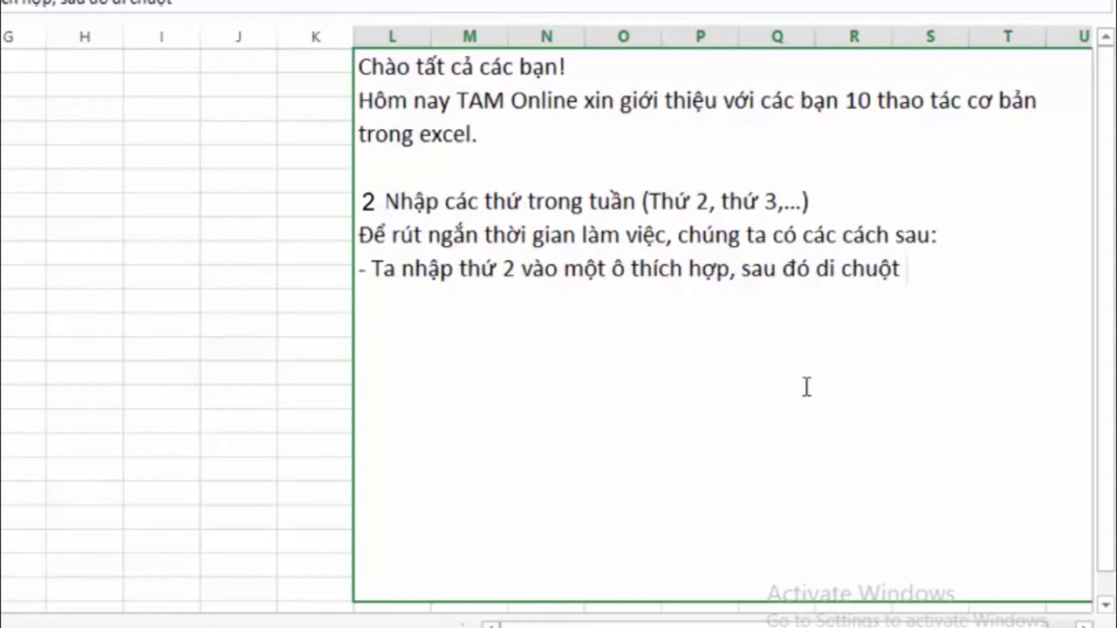
pyautogui.write('vaof ')
pyautogui.write('ô ')
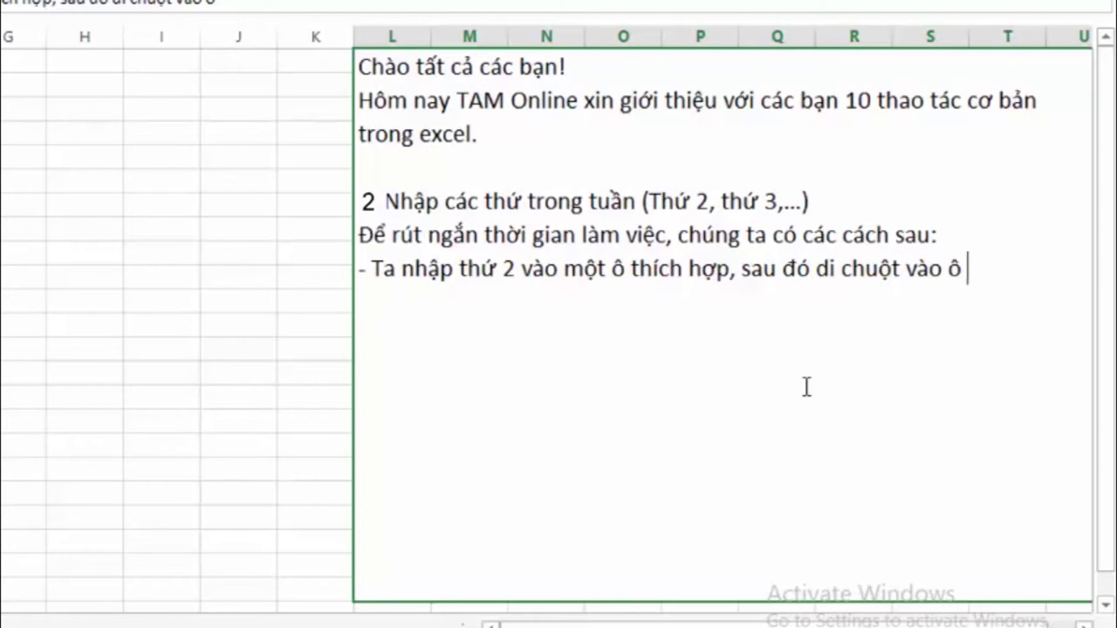
pyautogui.write('đo')
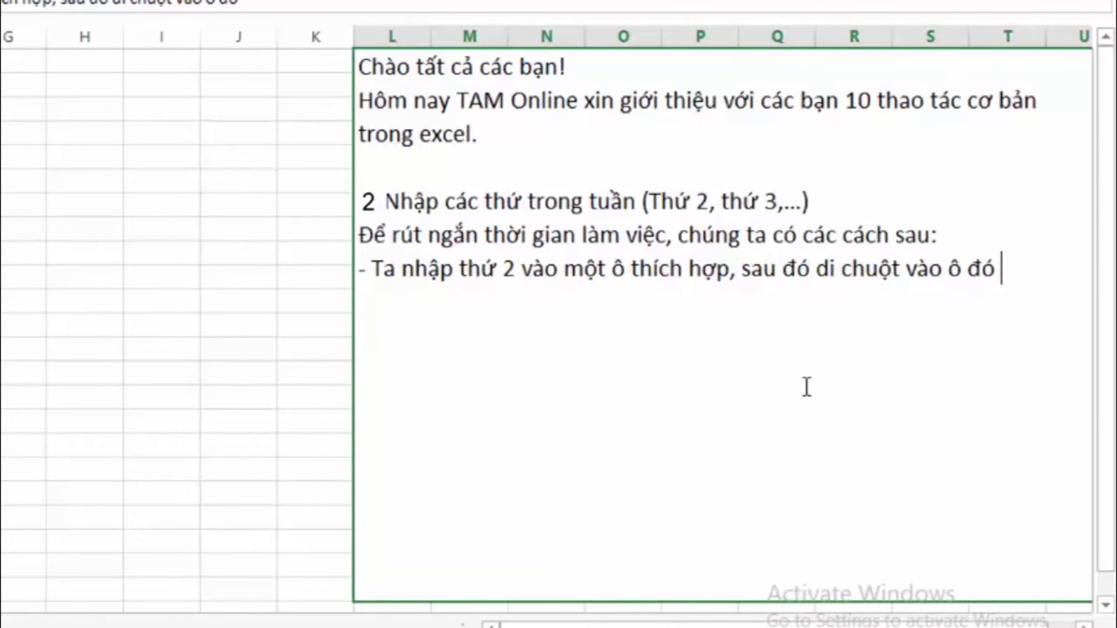
pyautogui.write('dder ')
pyautogui.write('xuaat')
pyautogui.write(' hi')
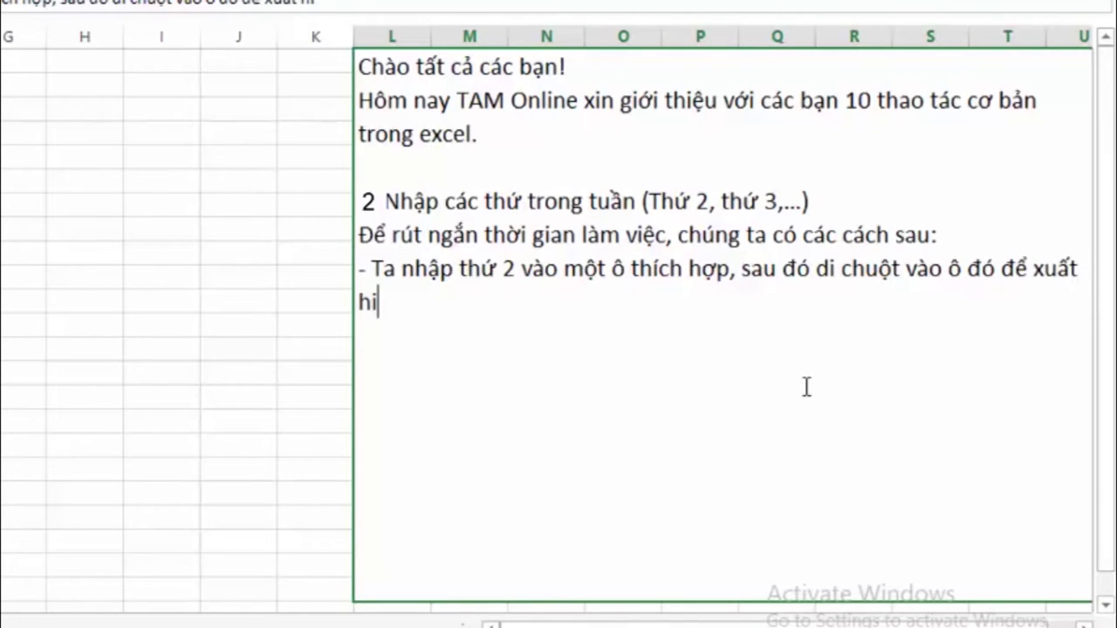
pyautogui.write('een dấu ')
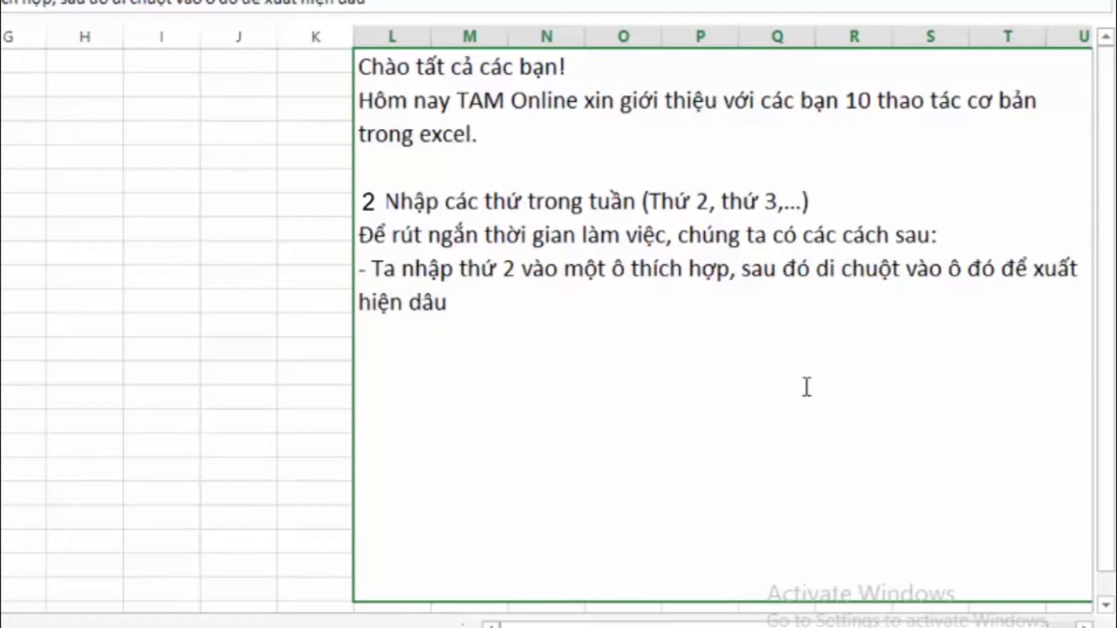
pyautogui.write('+')
pyautogui.write(' , ')
pyautogui.write('sau sso')
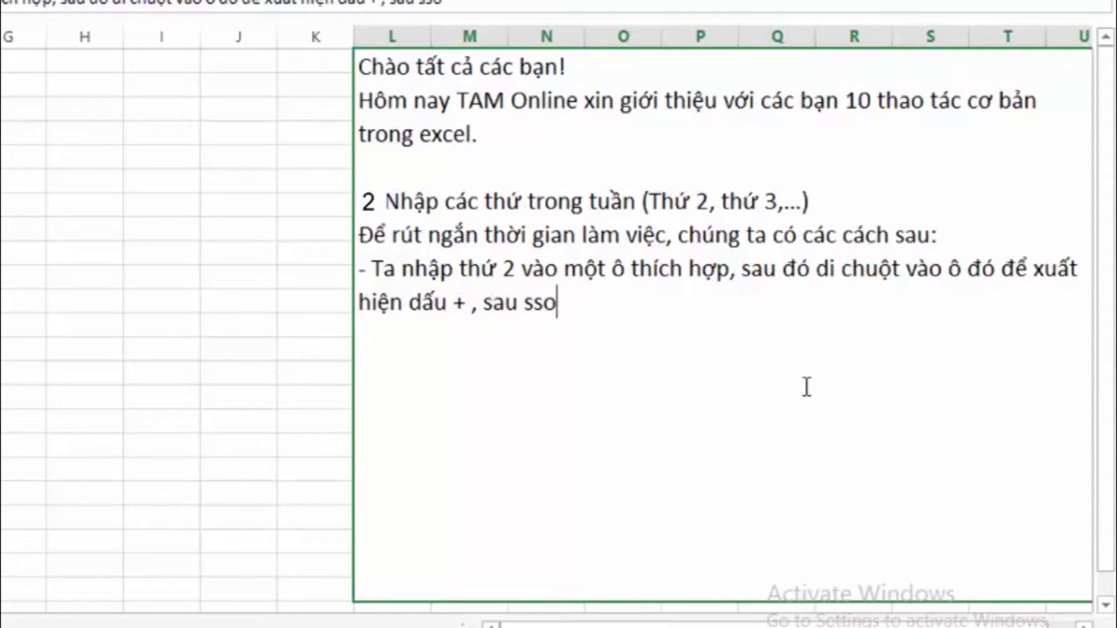
pyautogui.press('BackSpace')
pyautogui.press('BackSpace')
pyautogui.press('BackSpace')
pyautogui.write('đo')
pyautogui.write('ó ')
pyautogui.write('k')
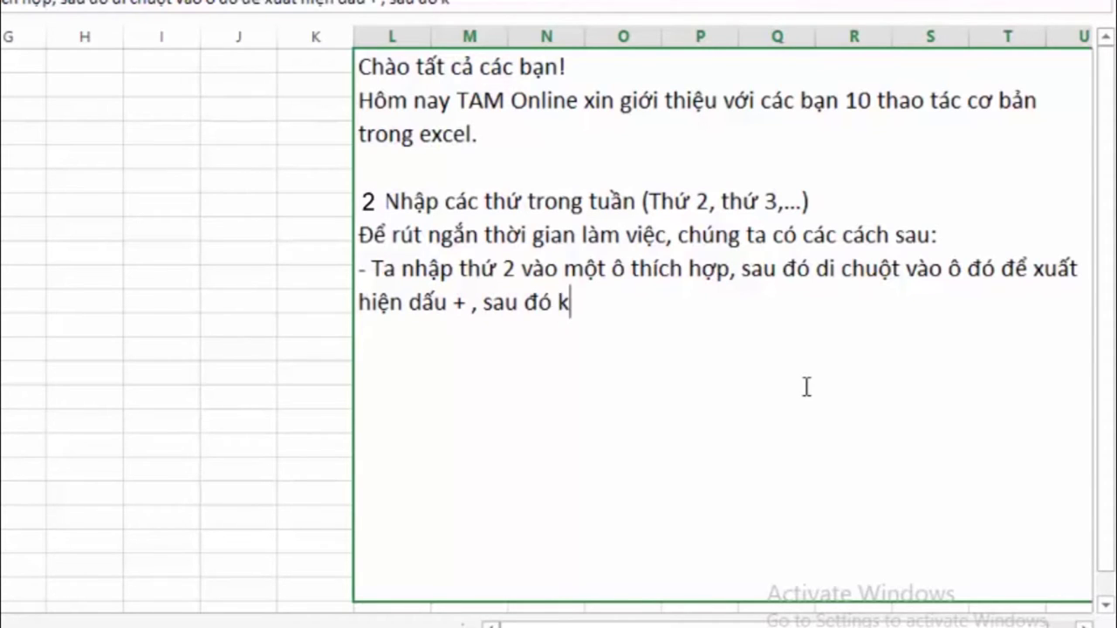
pyautogui.write('eos ree ')
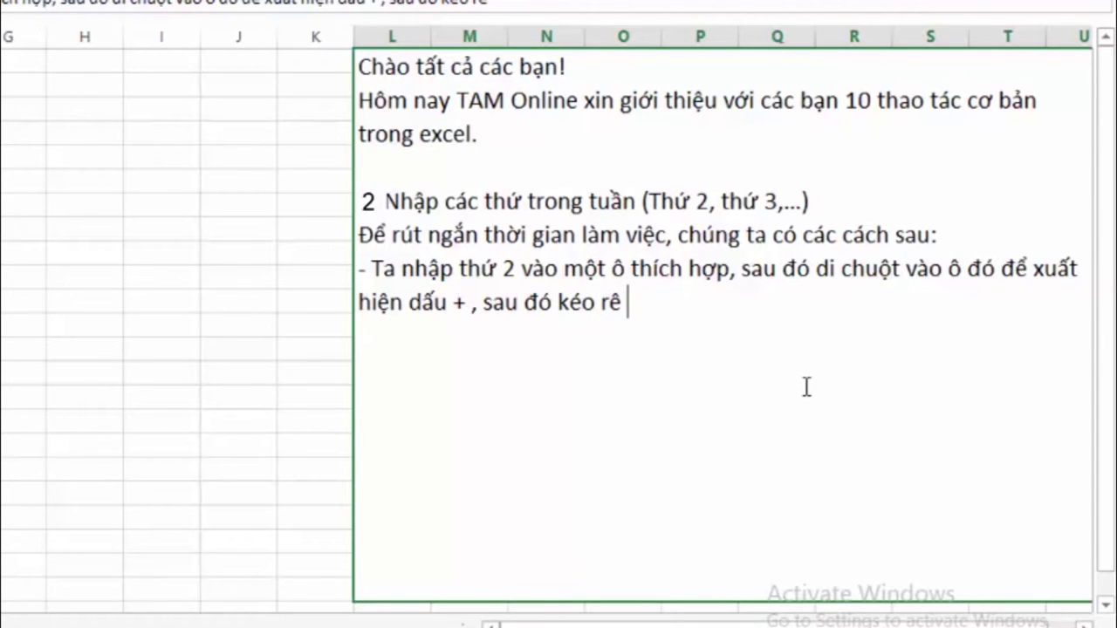
pyautogui.write('chuôt')
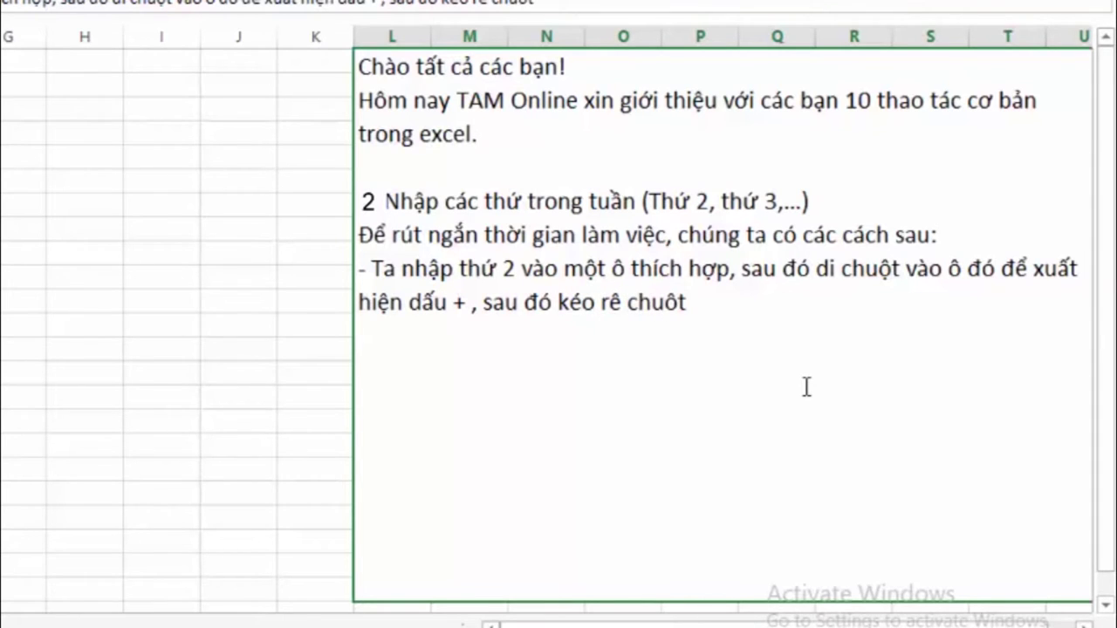
pyautogui.write('j sang ')
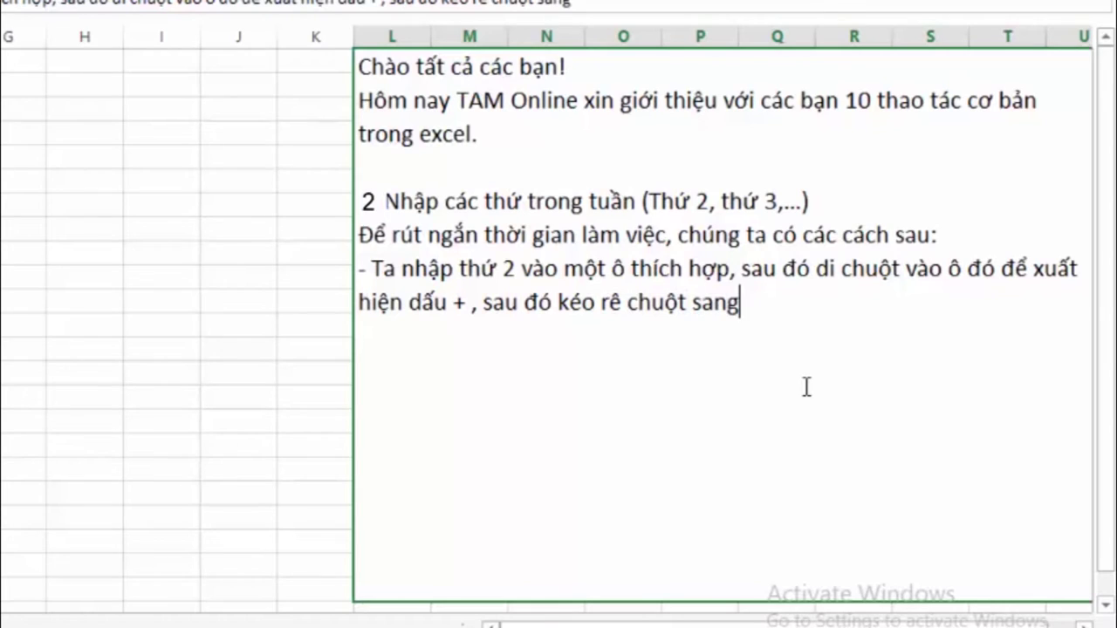
pyautogui.write('phai')
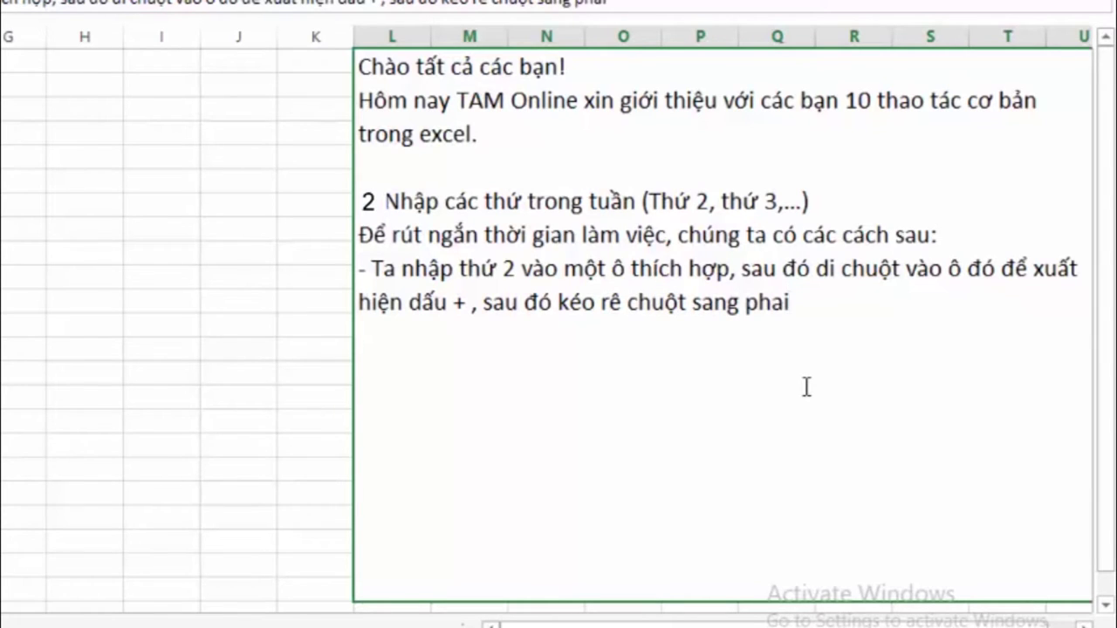
pyautogui.write('h')
pyautogui.write('oăcj xu')
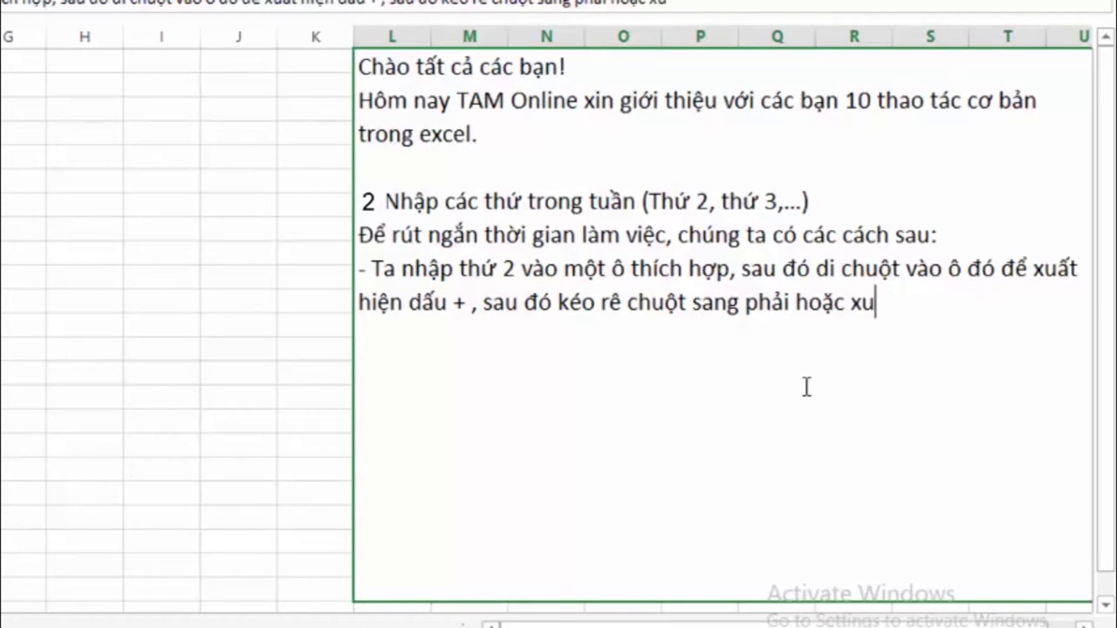
pyautogui.write('ống ')
pyautogui.write('dươi')
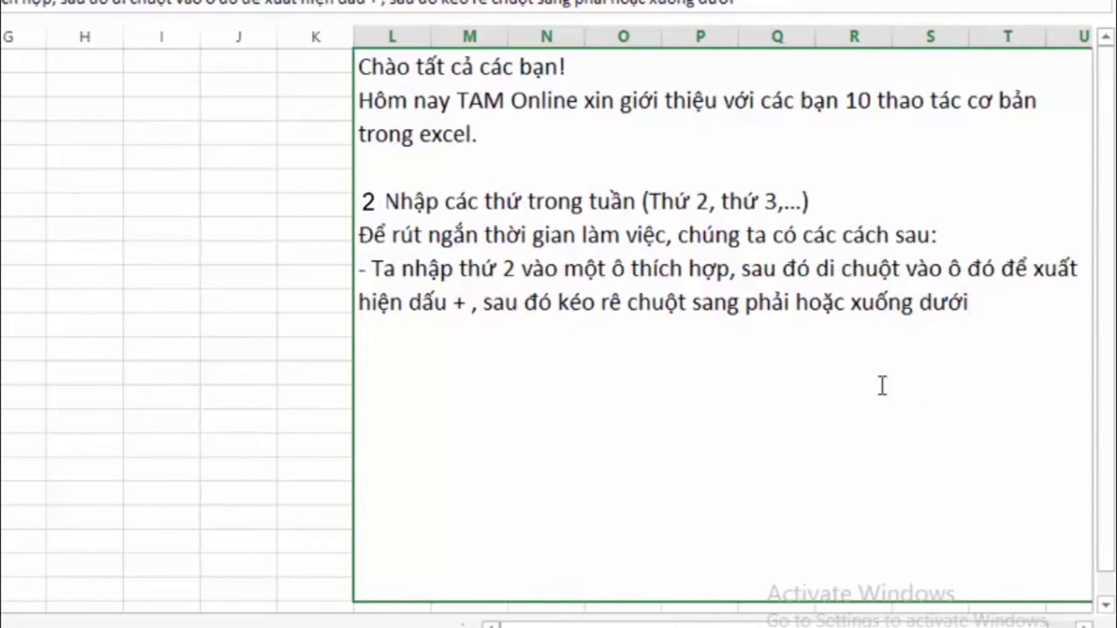
pyautogui.click(948, 264)
pyautogui.write('góc d')
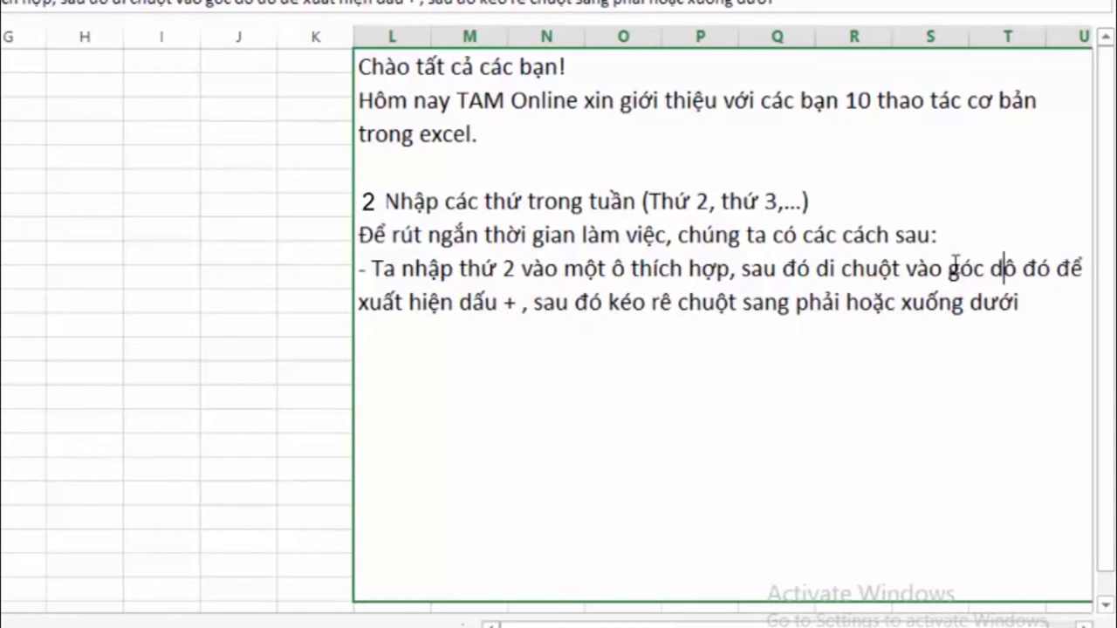
pyautogui.write('ưới beên ')
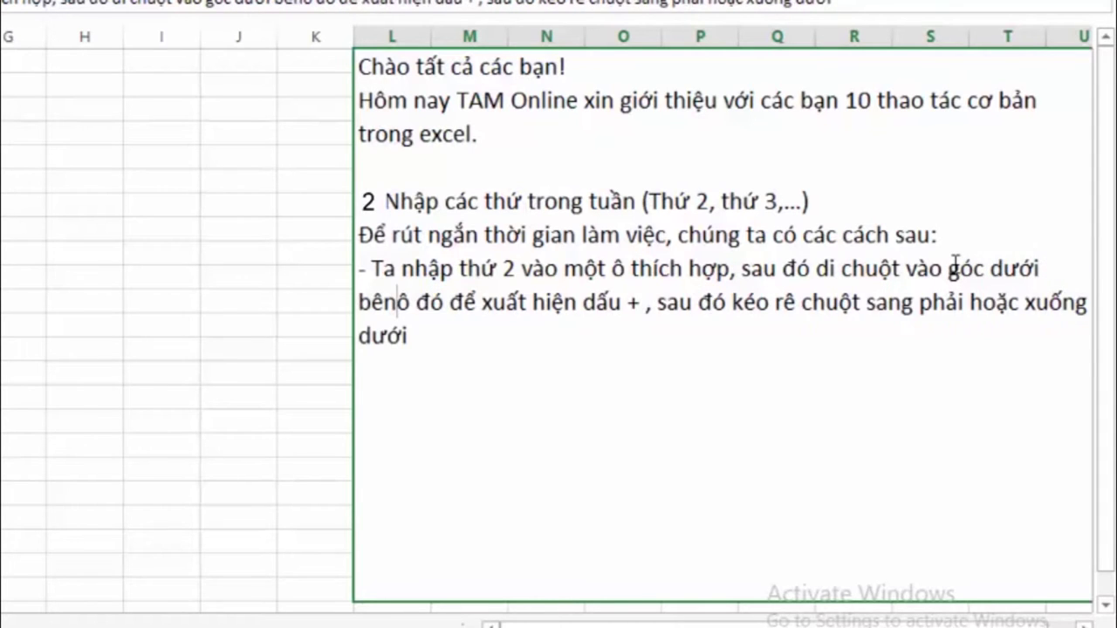
pyautogui.write('phải')
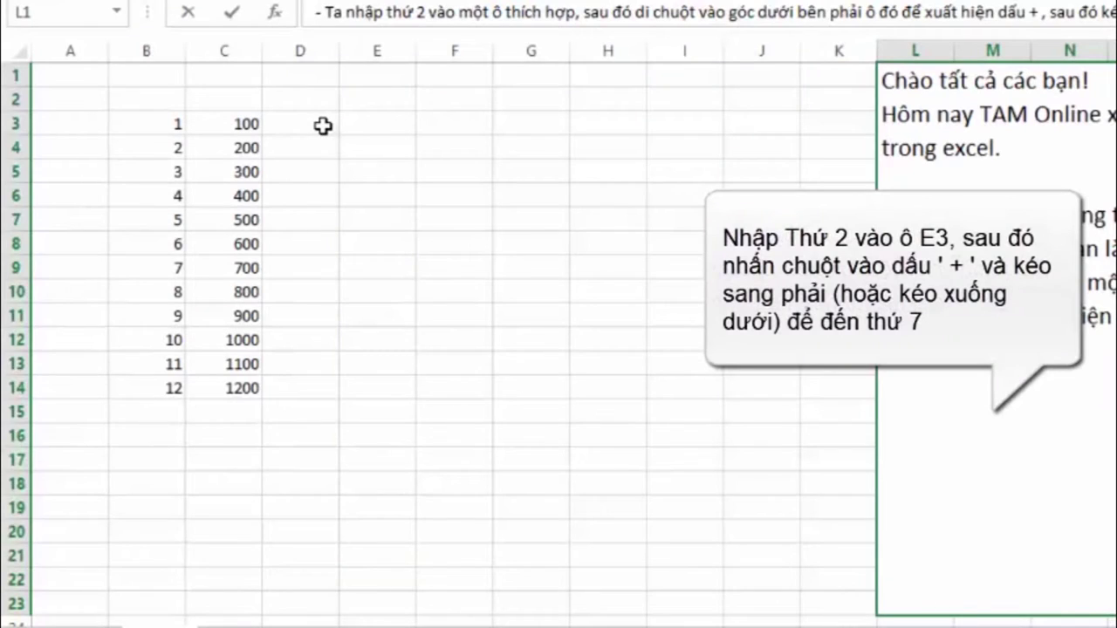
# Enter Thứ 2 in E3 and fill it across row 3 to Thứ 7 in J3
pyautogui.click(382, 126)
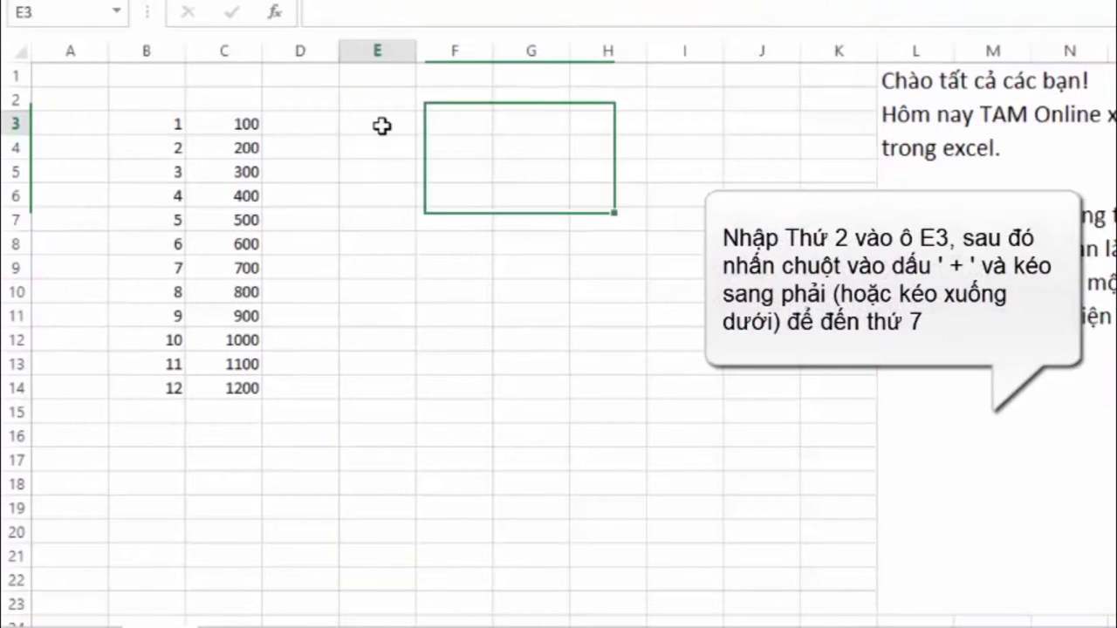
pyautogui.write('Thứ')
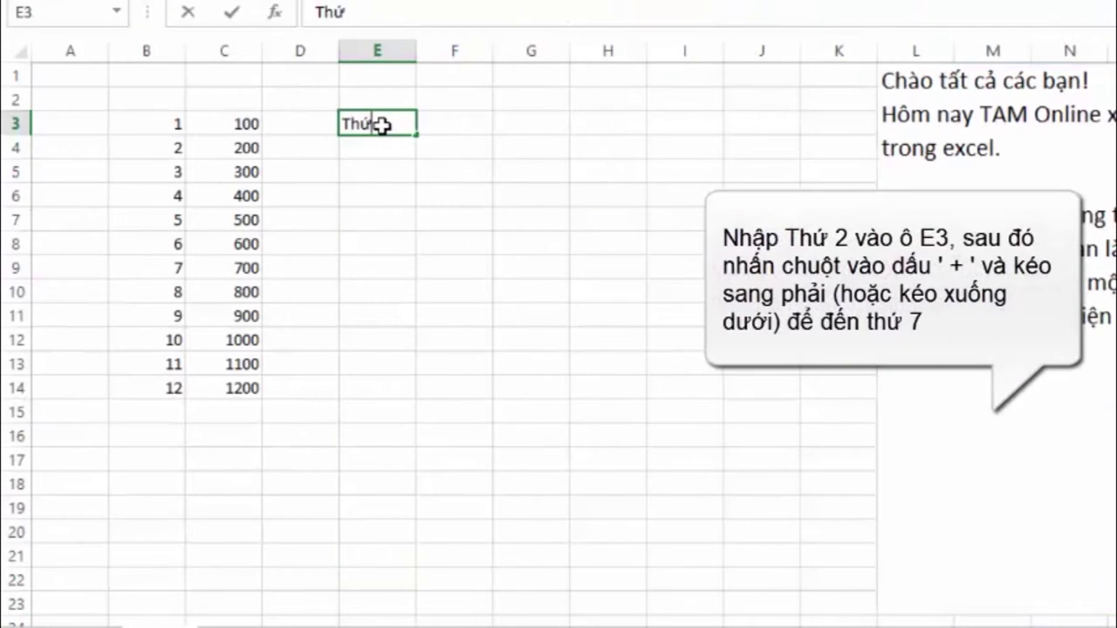
pyautogui.write(' 2')
pyautogui.press('Return')
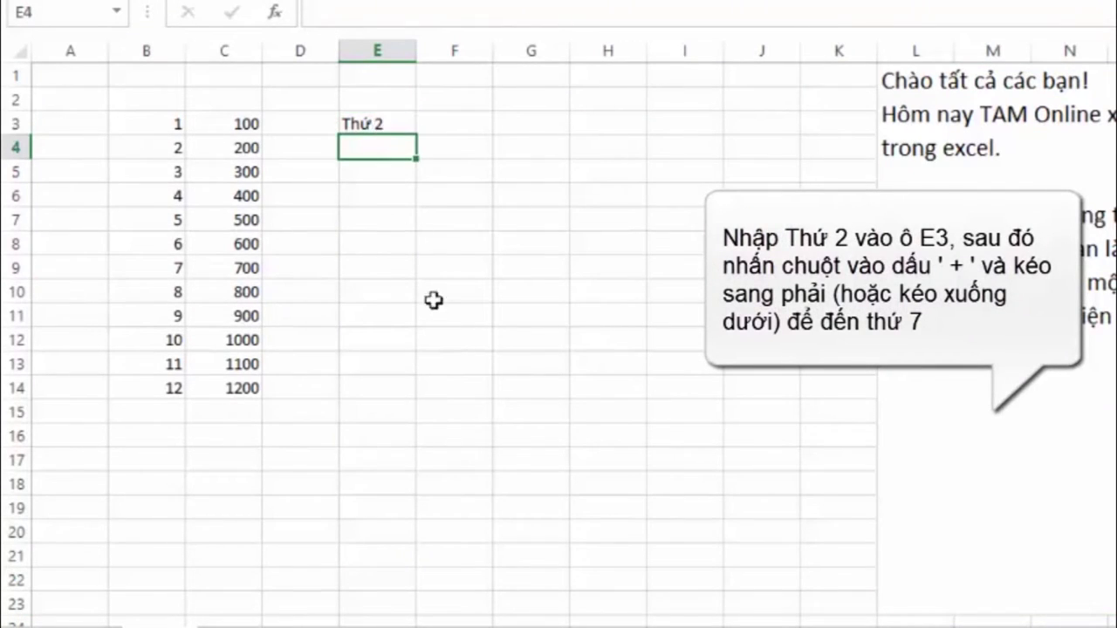
pyautogui.click(386, 123)
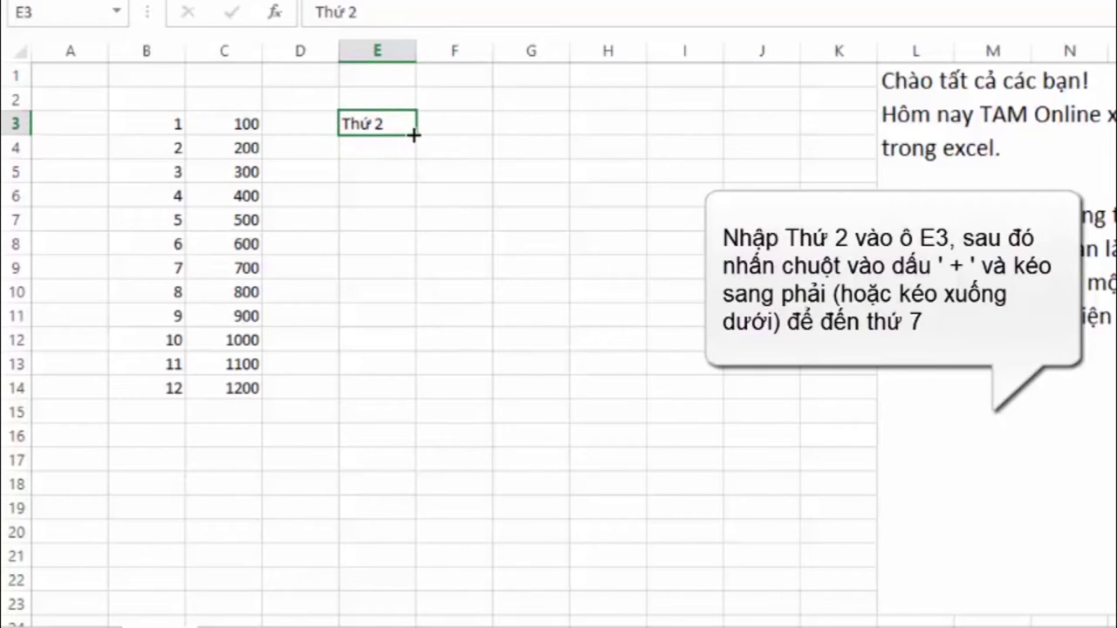
pyautogui.moveTo(416, 133); pyautogui.dragTo(768, 128)
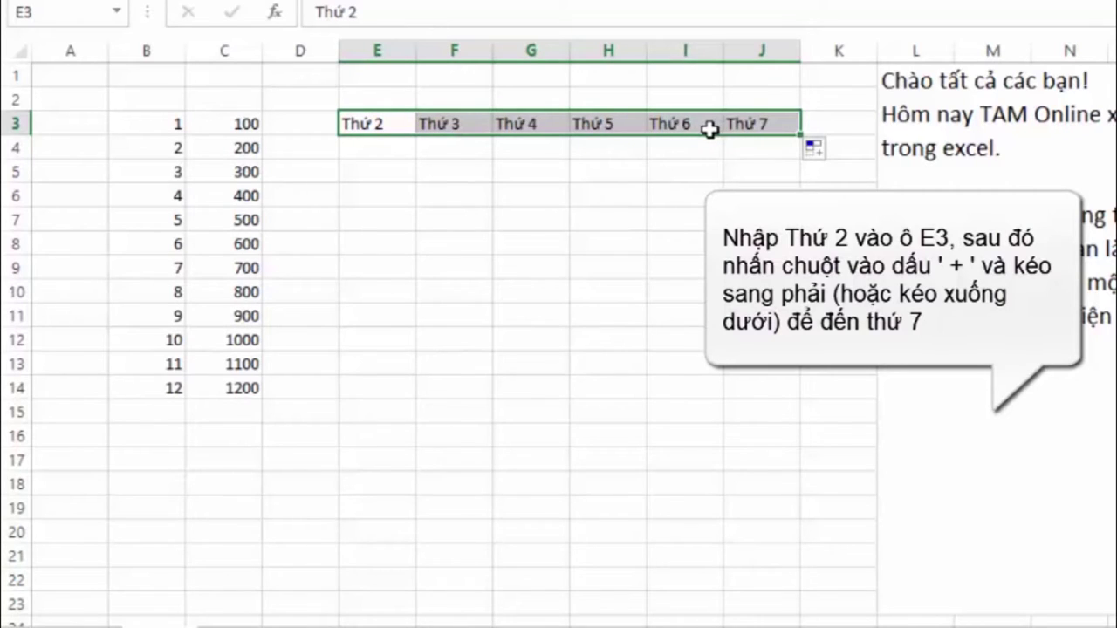
# Type Chủ nhật into K3 to finish the weekday row
pyautogui.click(837, 123)
pyautogui.write('Ch')
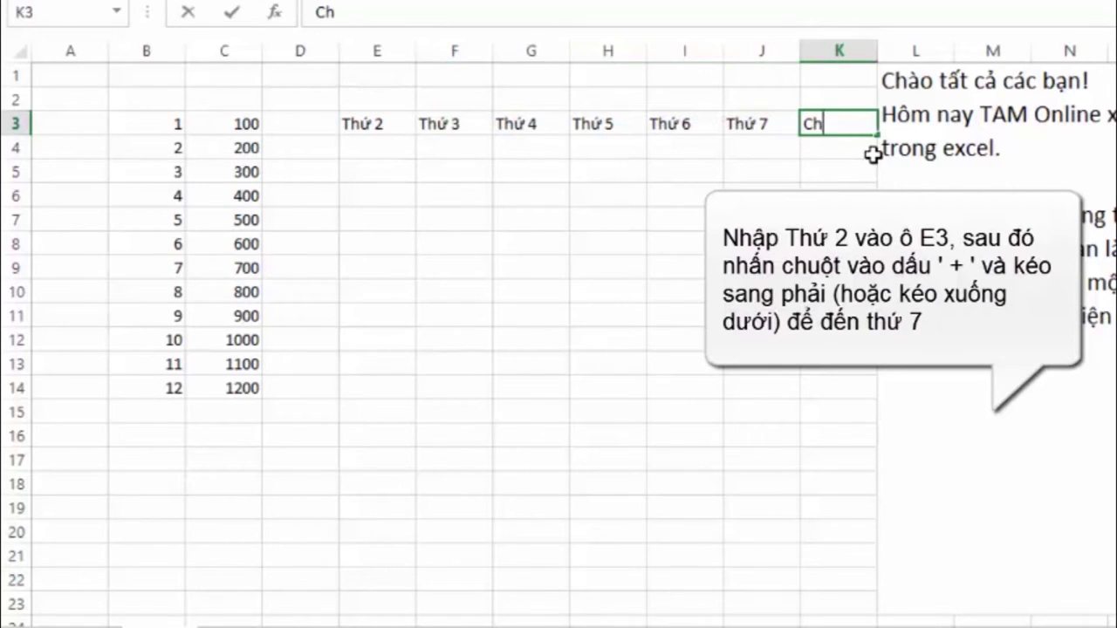
pyautogui.write('ủ nhật')
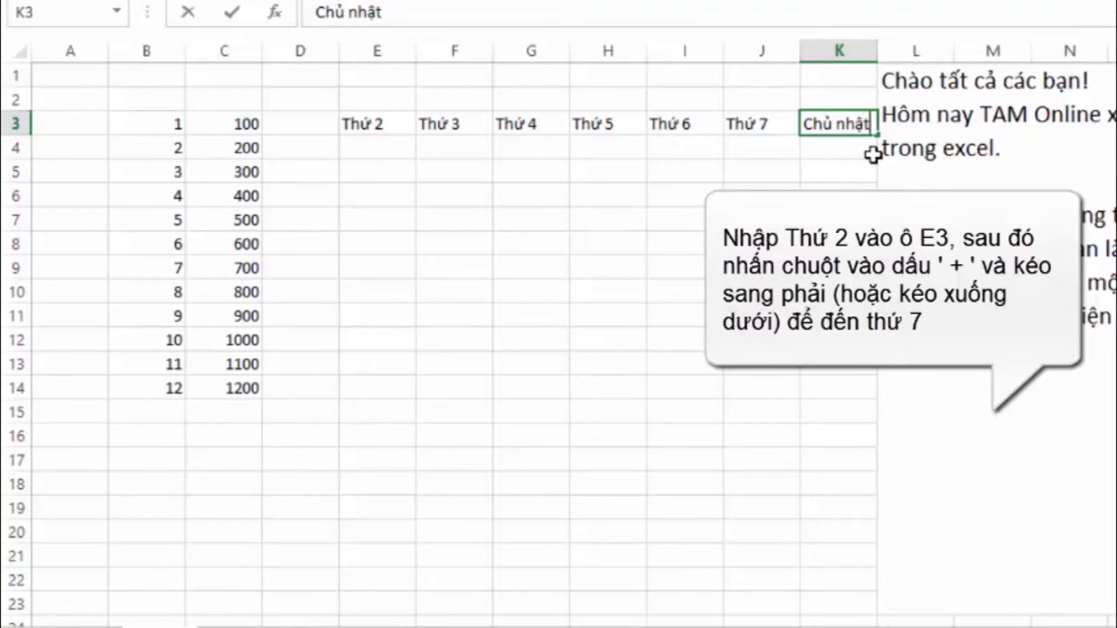
pyautogui.click(824, 178)
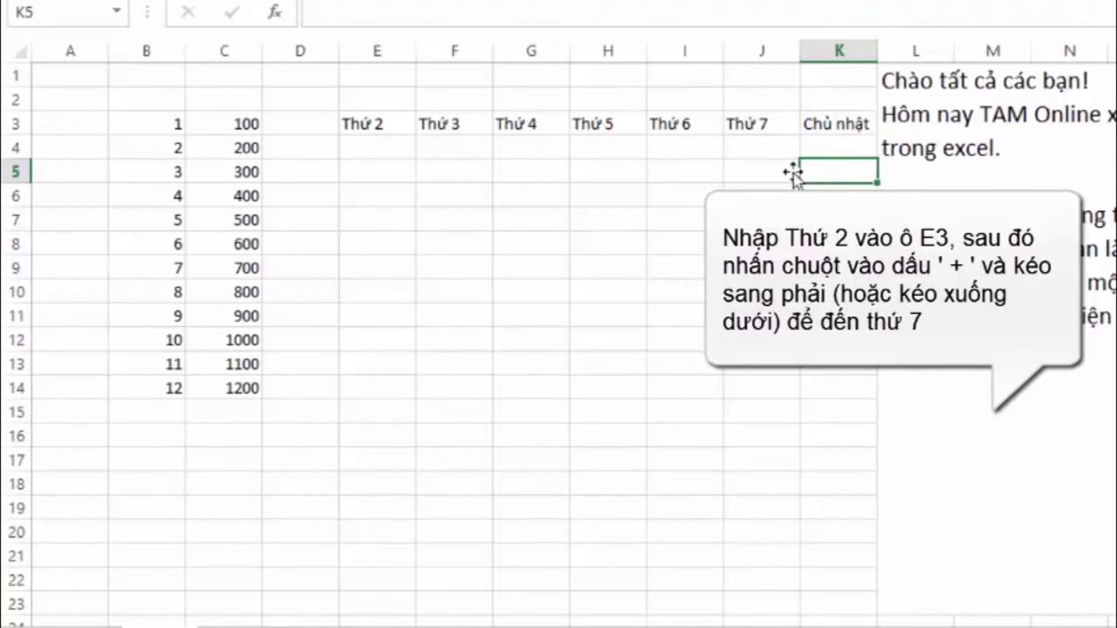
pyautogui.click(390, 118)
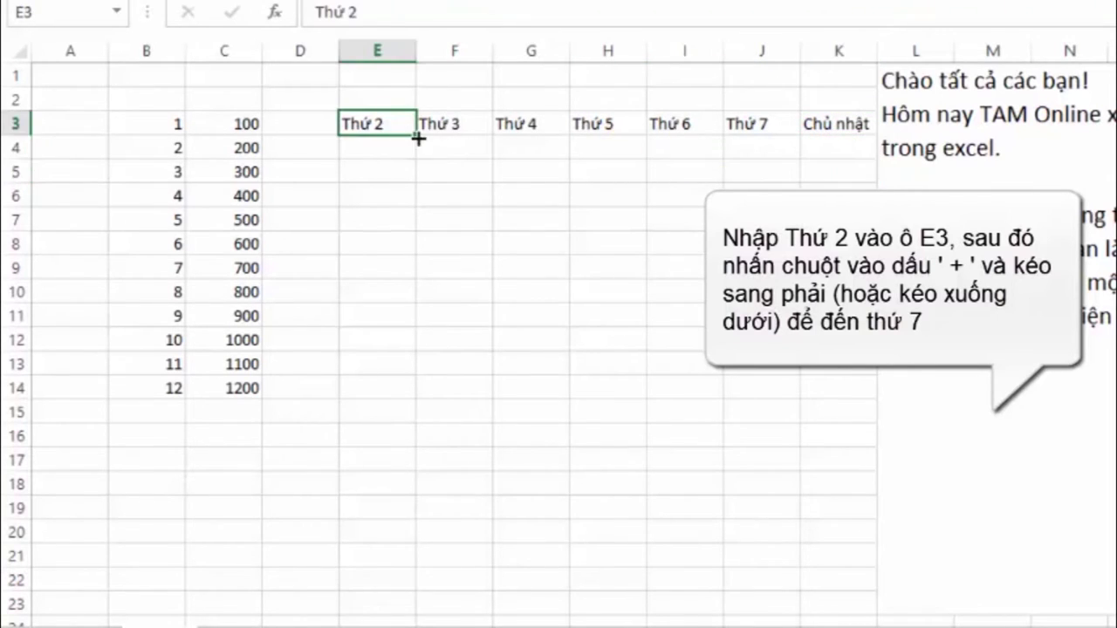
# Fill E4:E8 with Thứ 3 to Thứ 7 and copy Chủ nhật from K3 into E9
pyautogui.moveTo(418, 138); pyautogui.dragTo(415, 295)
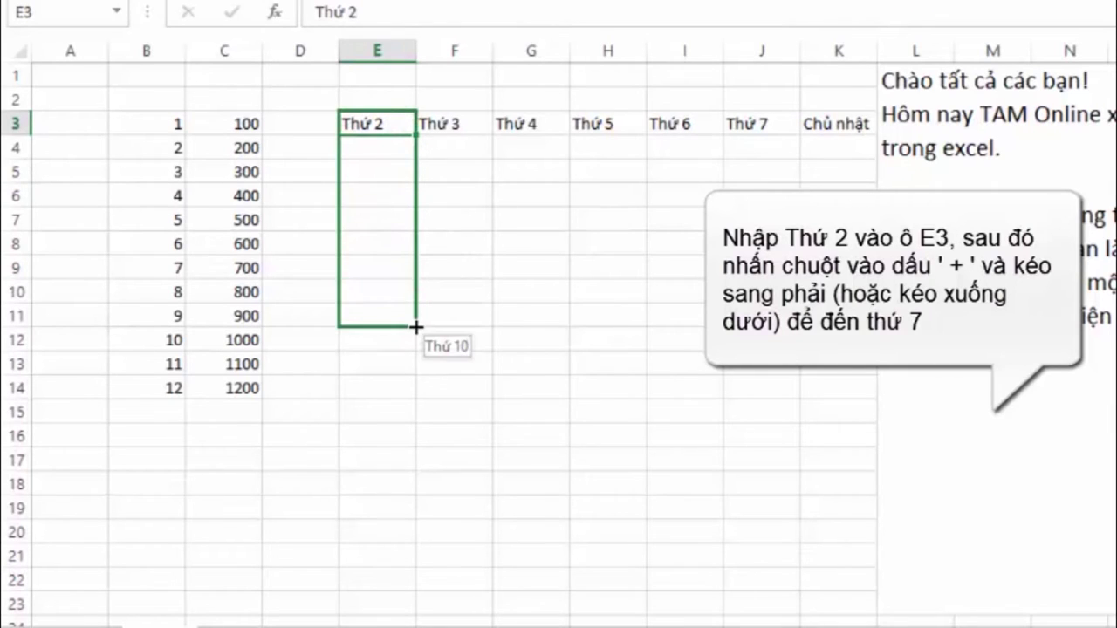
pyautogui.moveTo(414, 295); pyautogui.dragTo(412, 267)
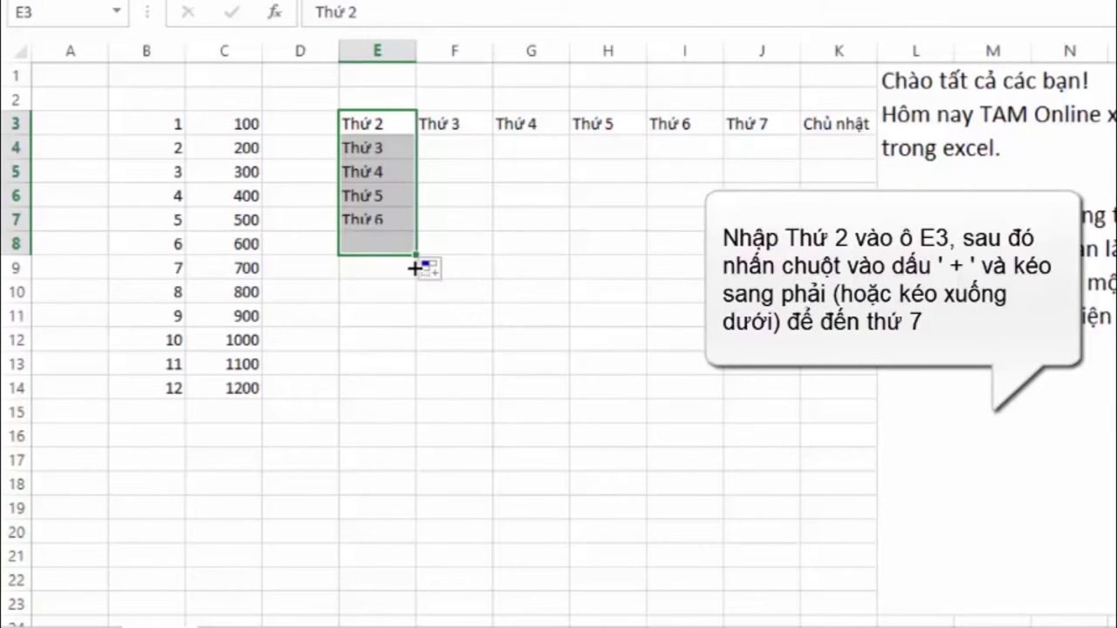
pyautogui.click(836, 127)
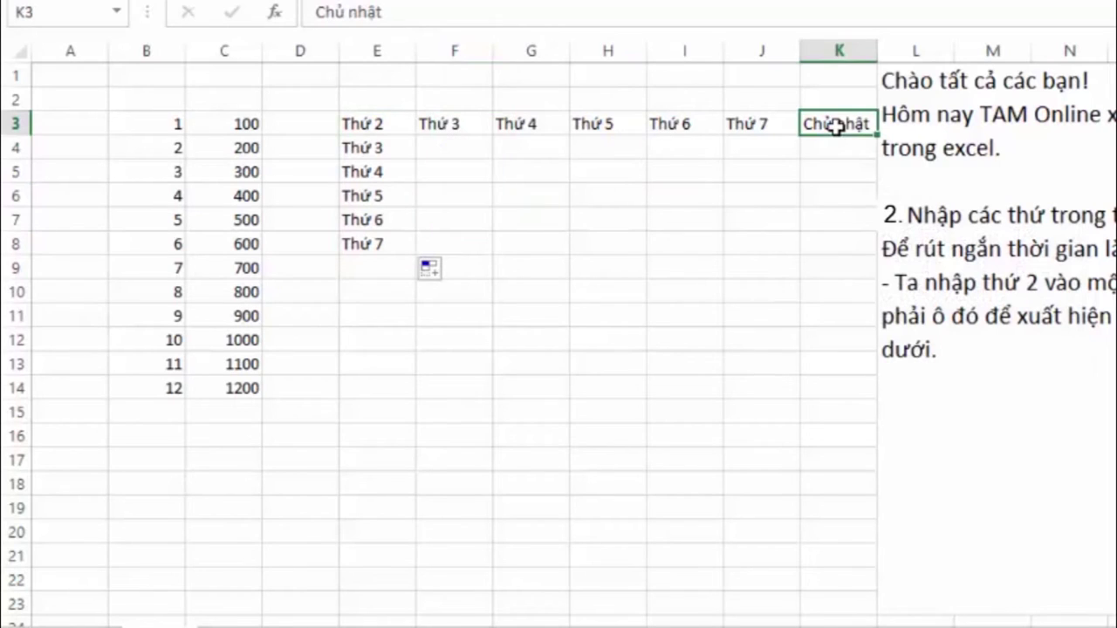
pyautogui.hotkey('ctrl', 'c')
pyautogui.click(364, 264)
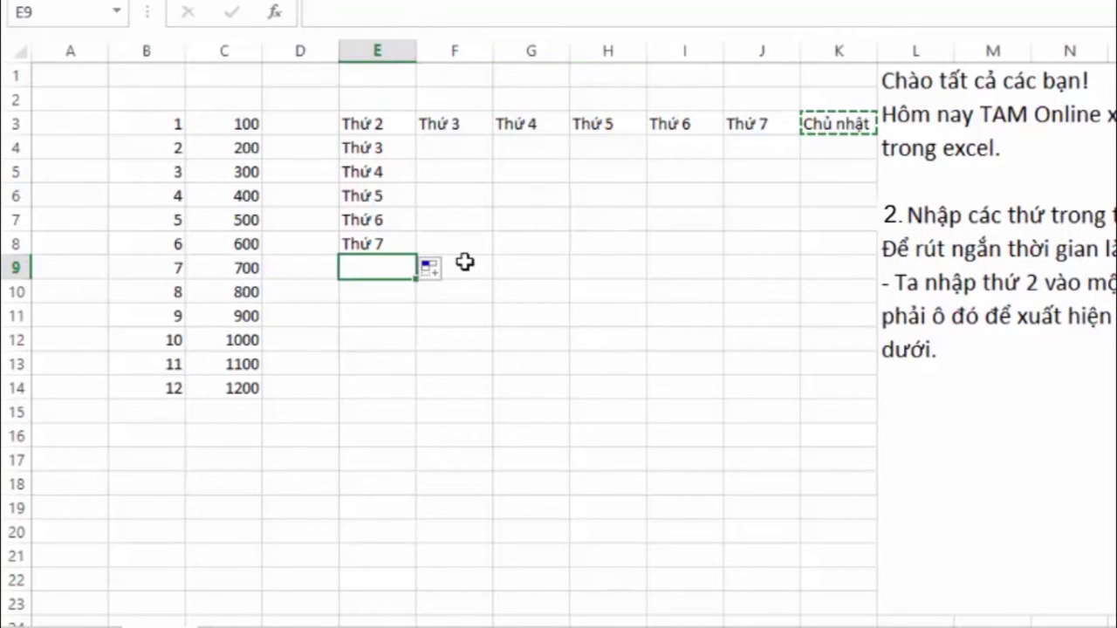
pyautogui.hotkey('ctrl', 'v')
pyautogui.click(553, 365)
# Select both weekday ranges, E3:K3 and E3:E9, together
pyautogui.moveTo(369, 128); pyautogui.dragTo(372, 264)
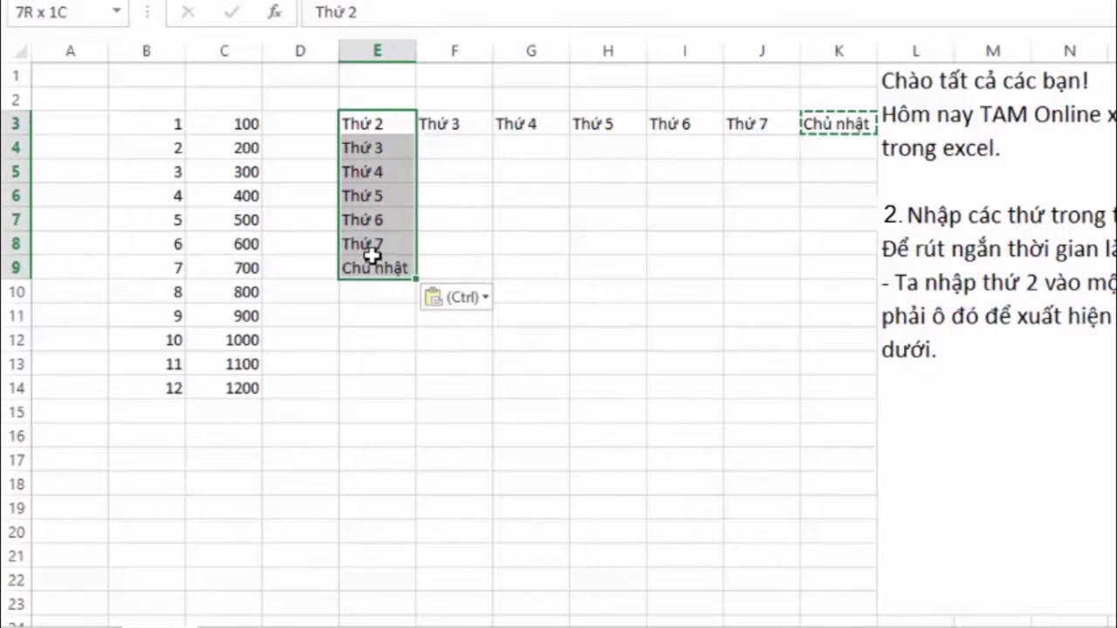
pyautogui.moveTo(395, 128); pyautogui.dragTo(836, 127)
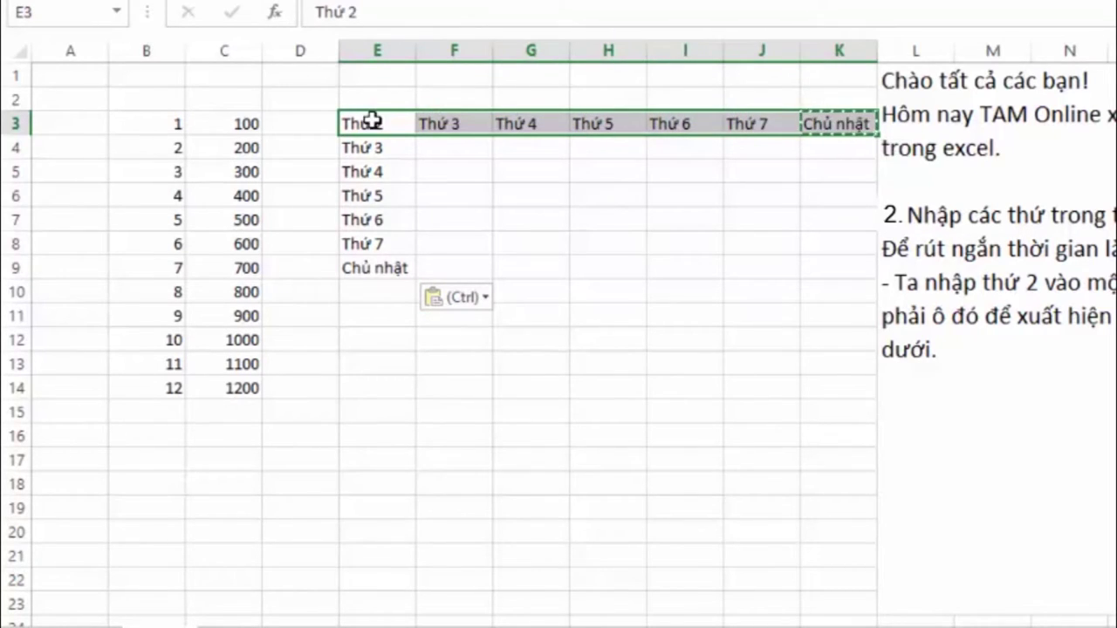
pyautogui.moveTo(367, 123); pyautogui.dragTo(375, 265)
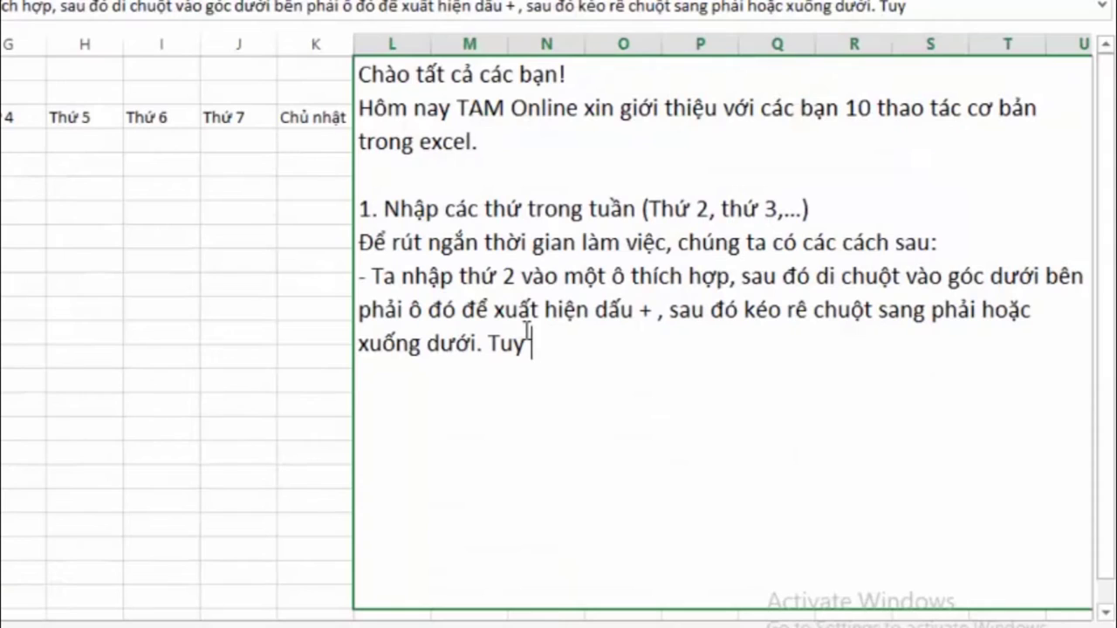
# Note that this method isn't optimal since Chủ nhật is typed manually; promise a second method in another video
pyautogui.write('nhi')
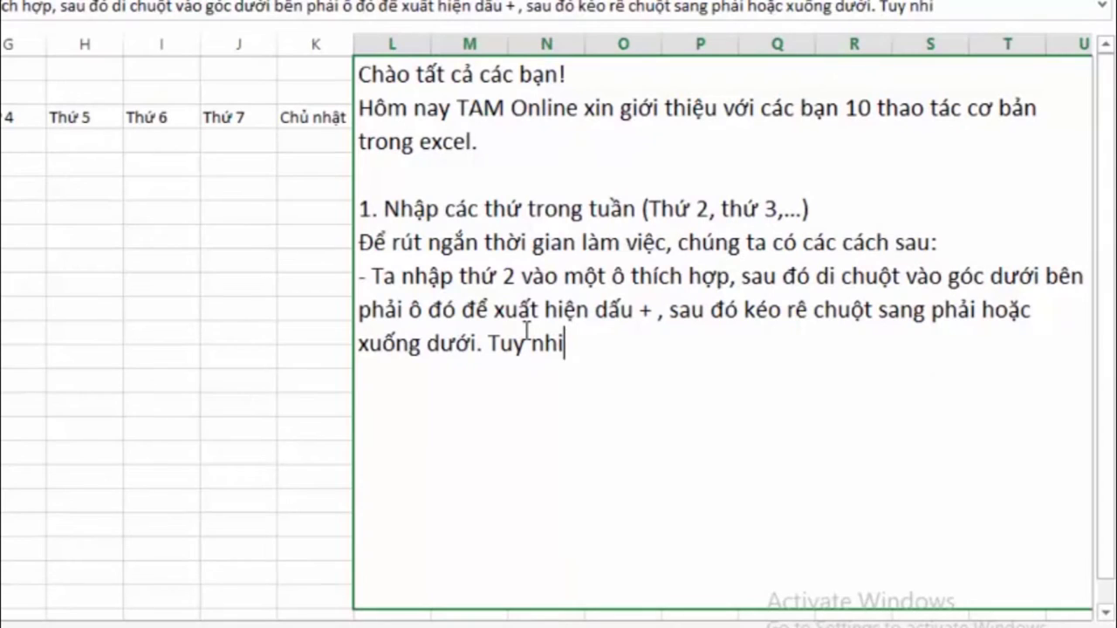
pyautogui.write('ên')
pyautogui.write(' ca')
pyautogui.write('c')
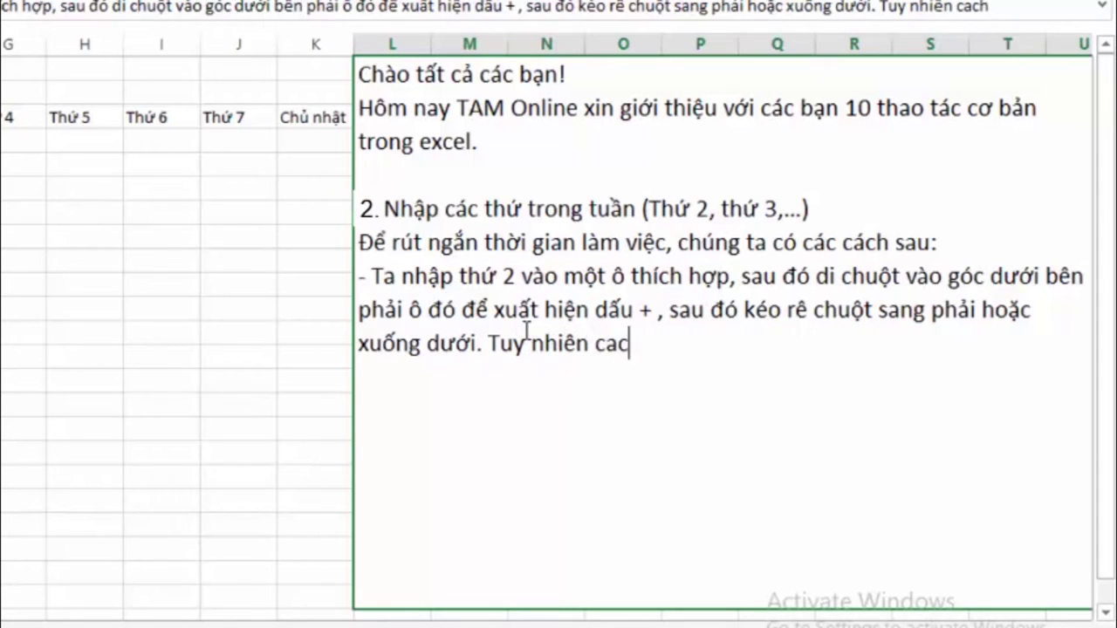
pyautogui.write('h này chưa')
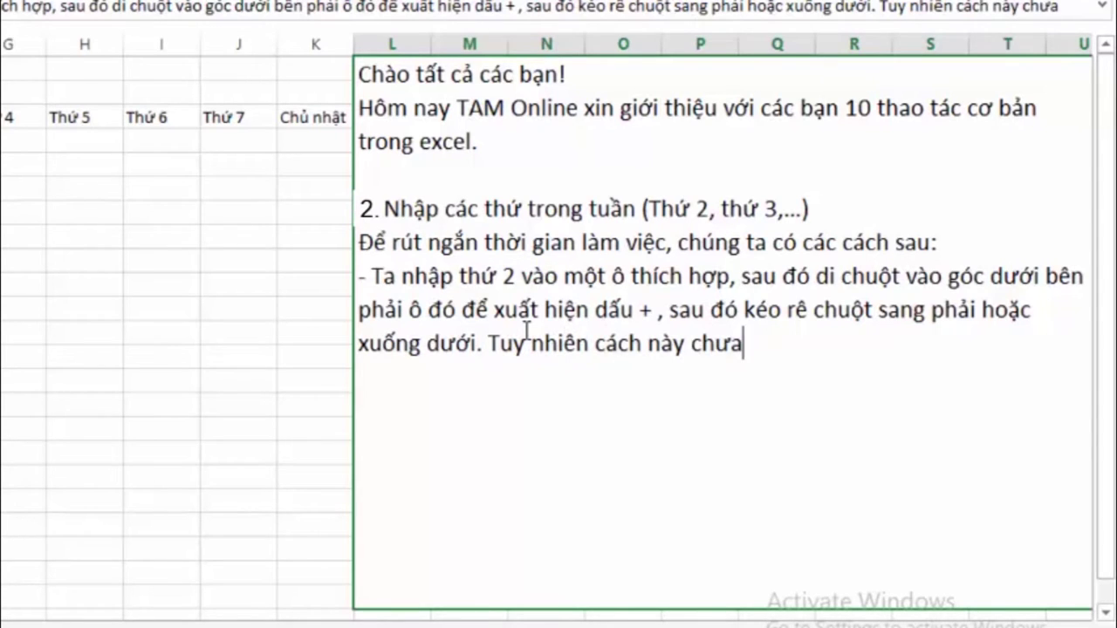
pyautogui.write(' phair la')
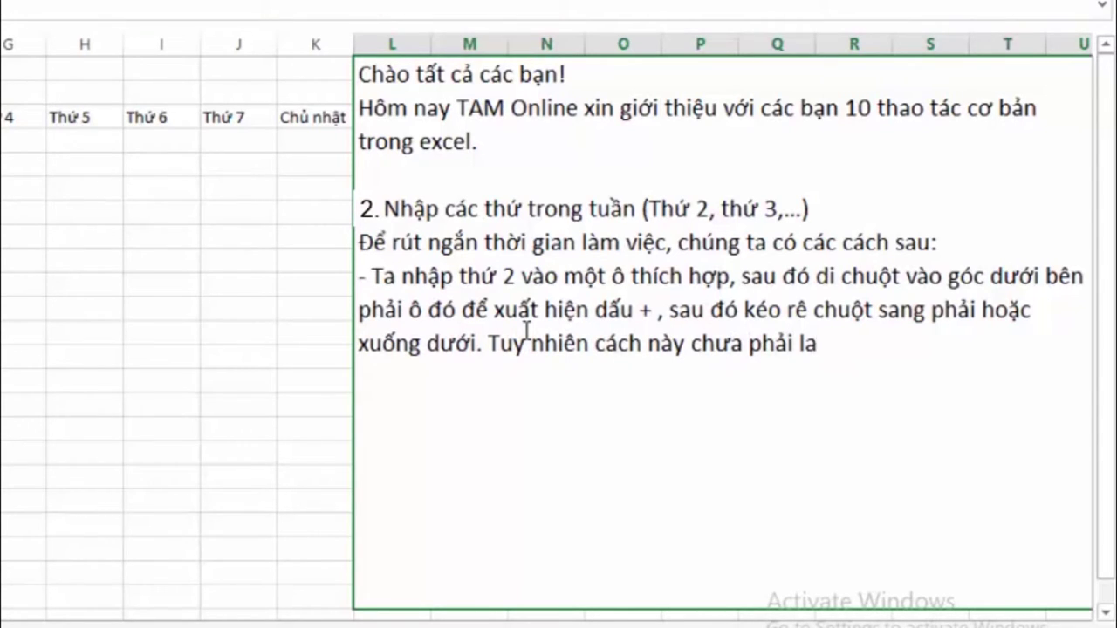
pyautogui.write('tối ')
pyautogui.write('ưu nhất')
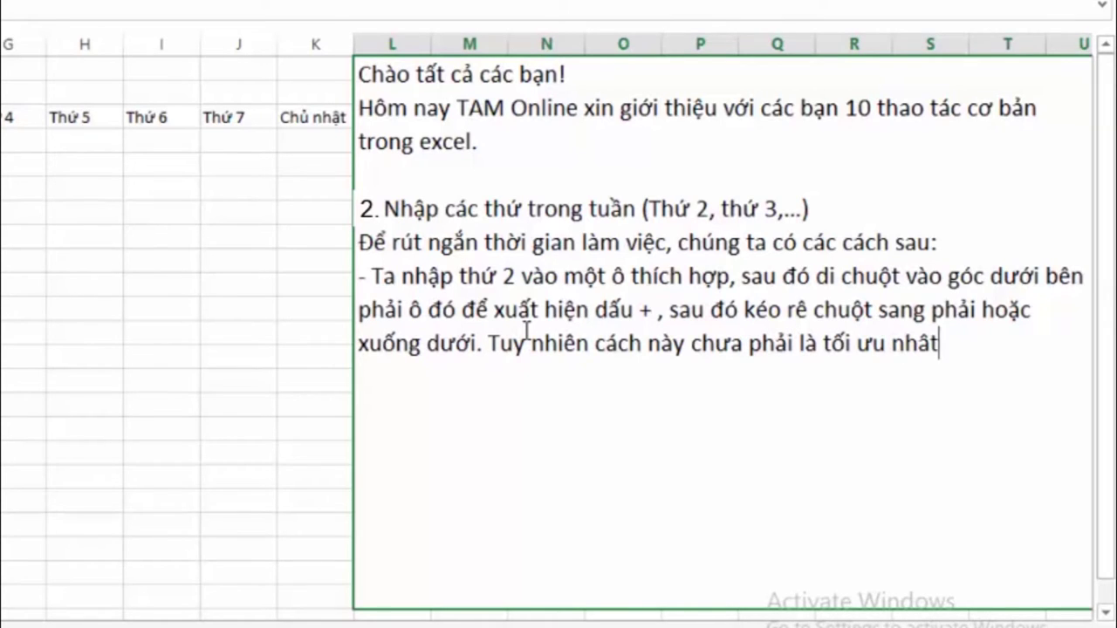
pyautogui.write(', bơ')
pyautogui.write('ởi')
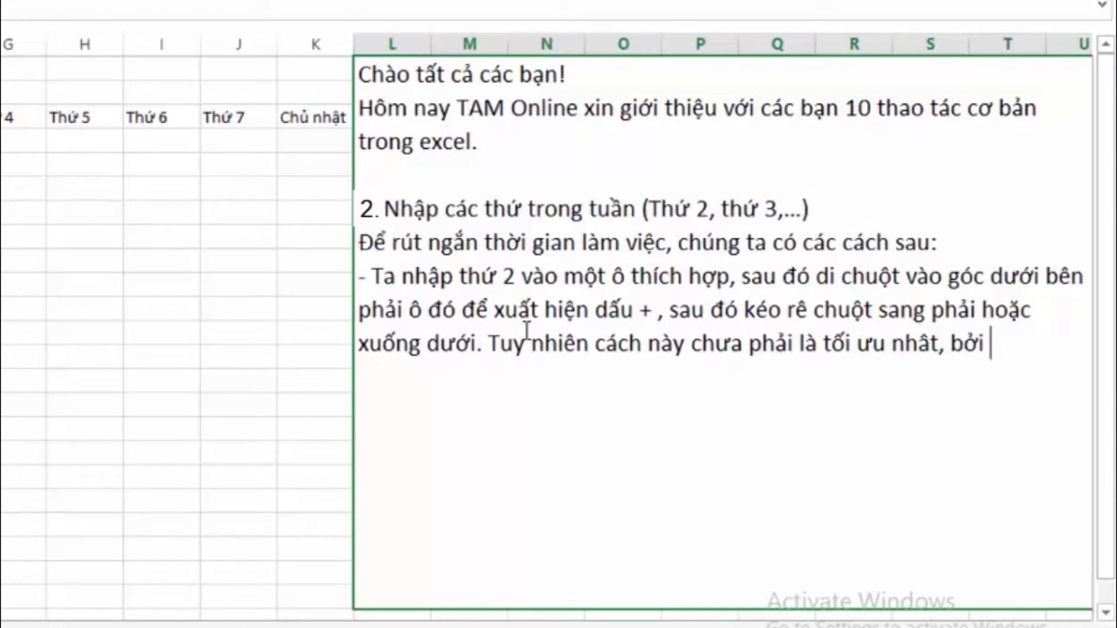
pyautogui.write('ta ph')
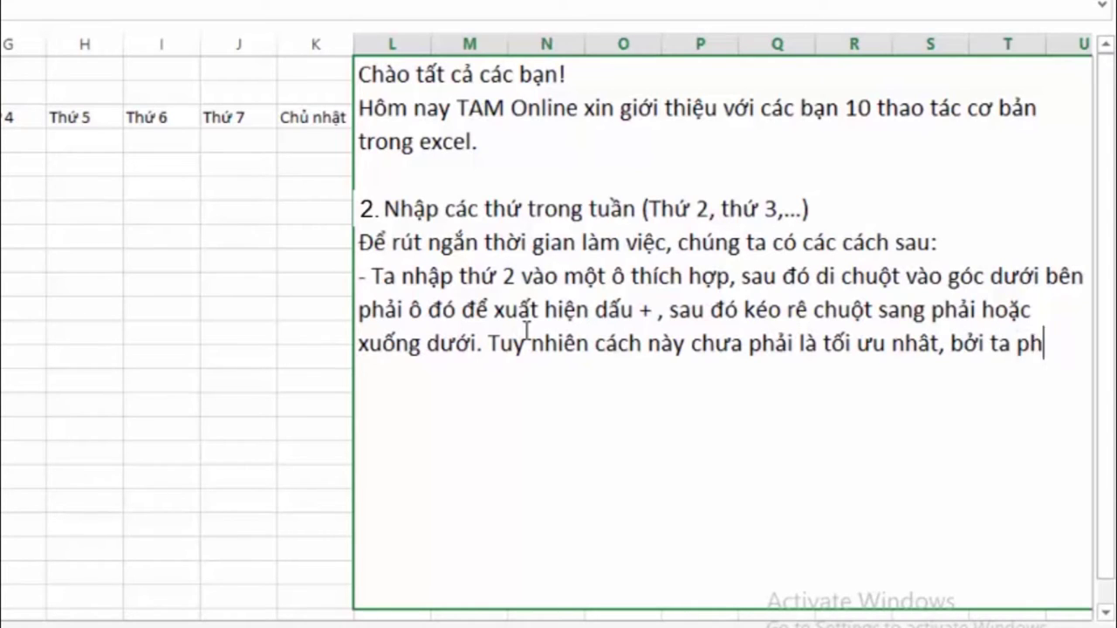
pyautogui.write('ải nhập')
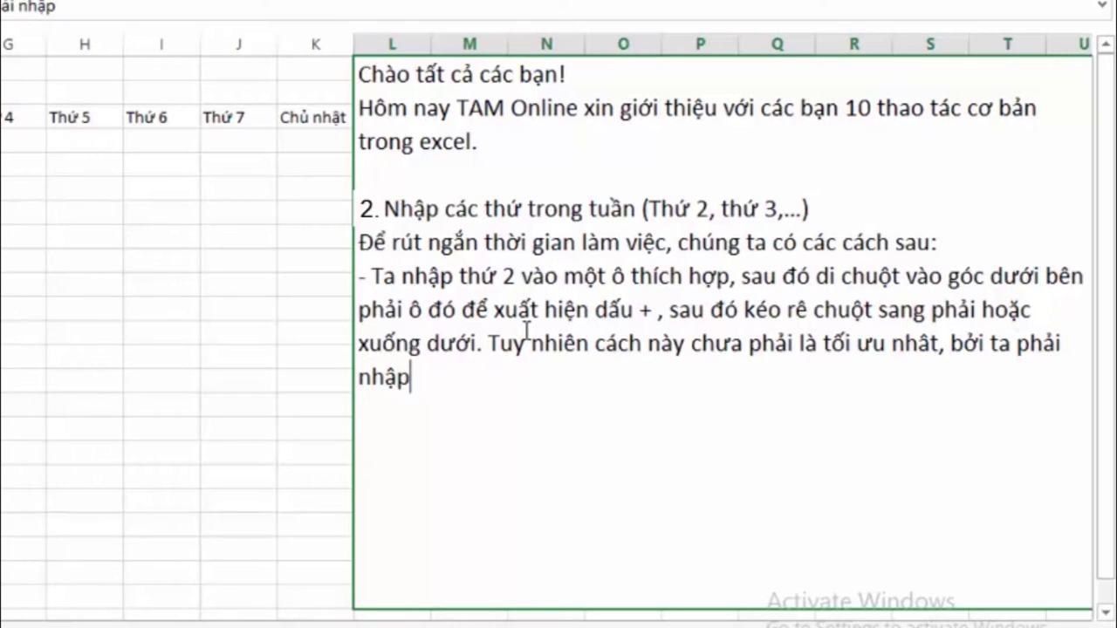
pyautogui.write(' ngay ')
pyautogui.write('Ch')
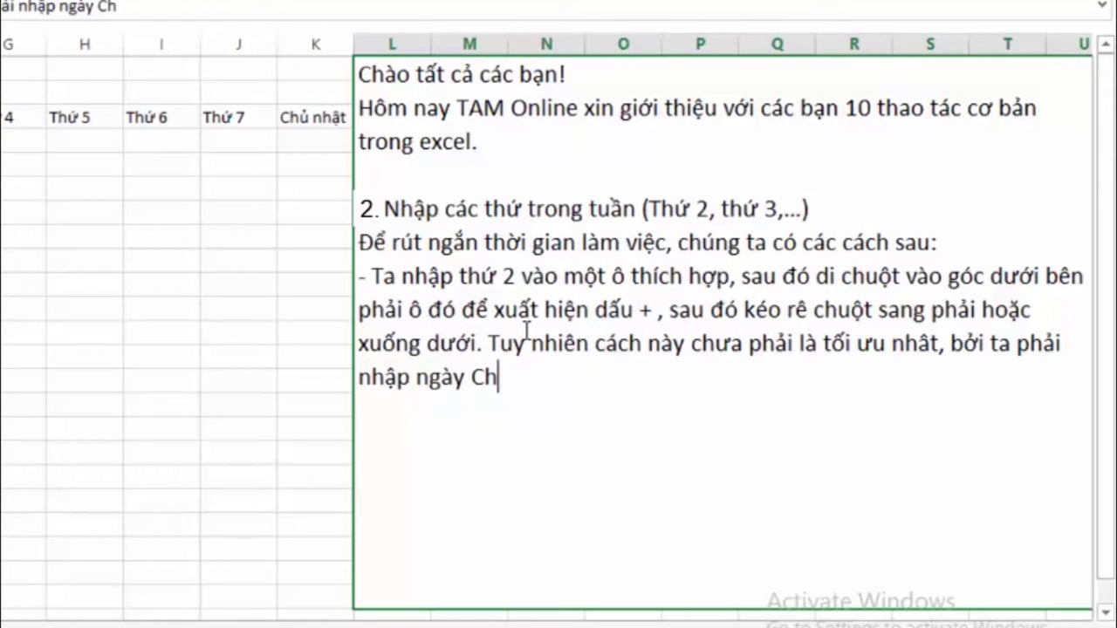
pyautogui.write('ủ nhaâtj ')
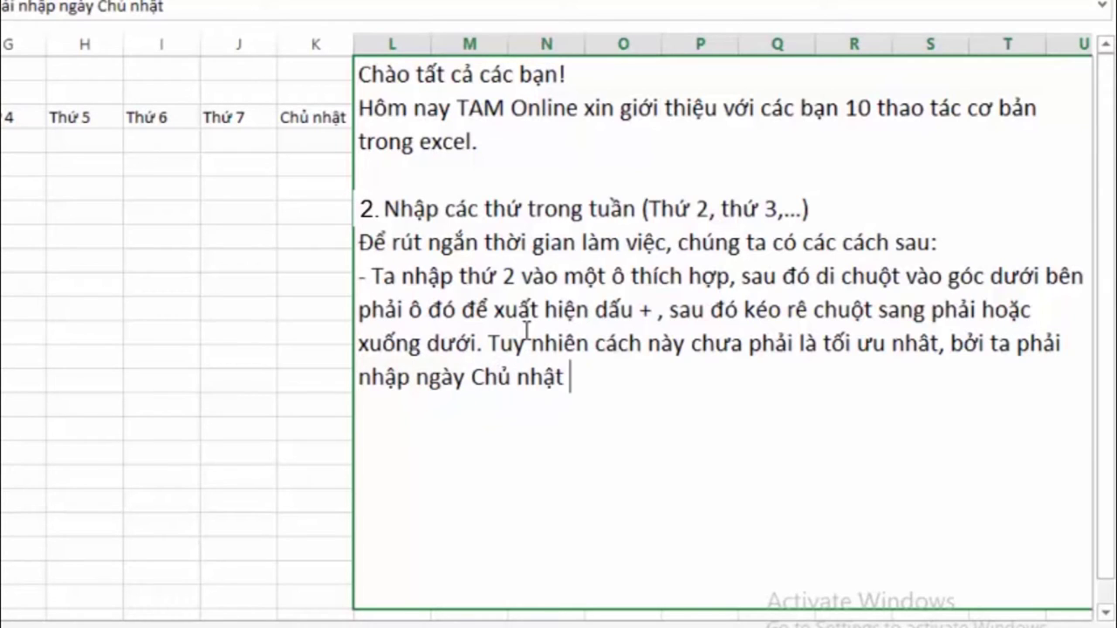
pyautogui.write('bằng thủ ')
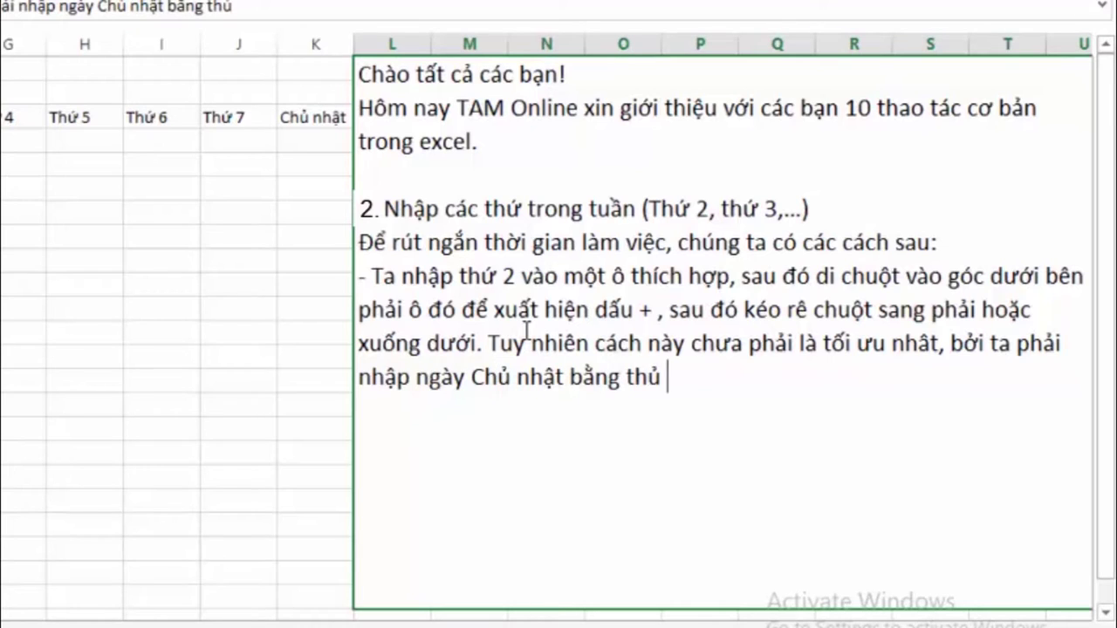
pyautogui.write('công.')
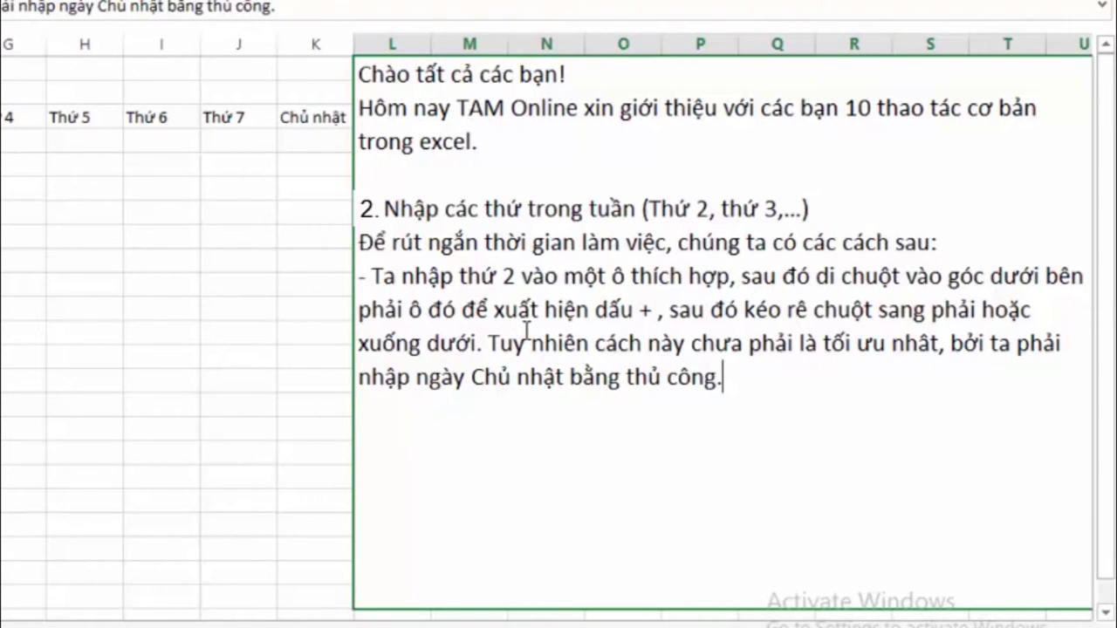
pyautogui.write(' Minh')
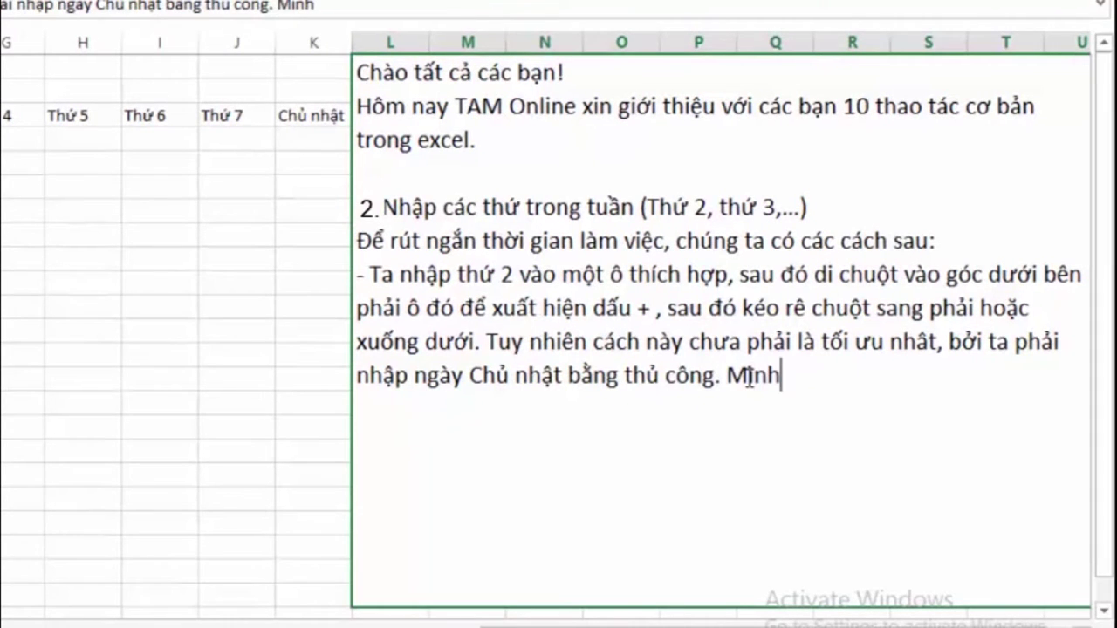
pyautogui.write(' d')
pyautogui.press('BackSpace')
pyautogui.write('se')
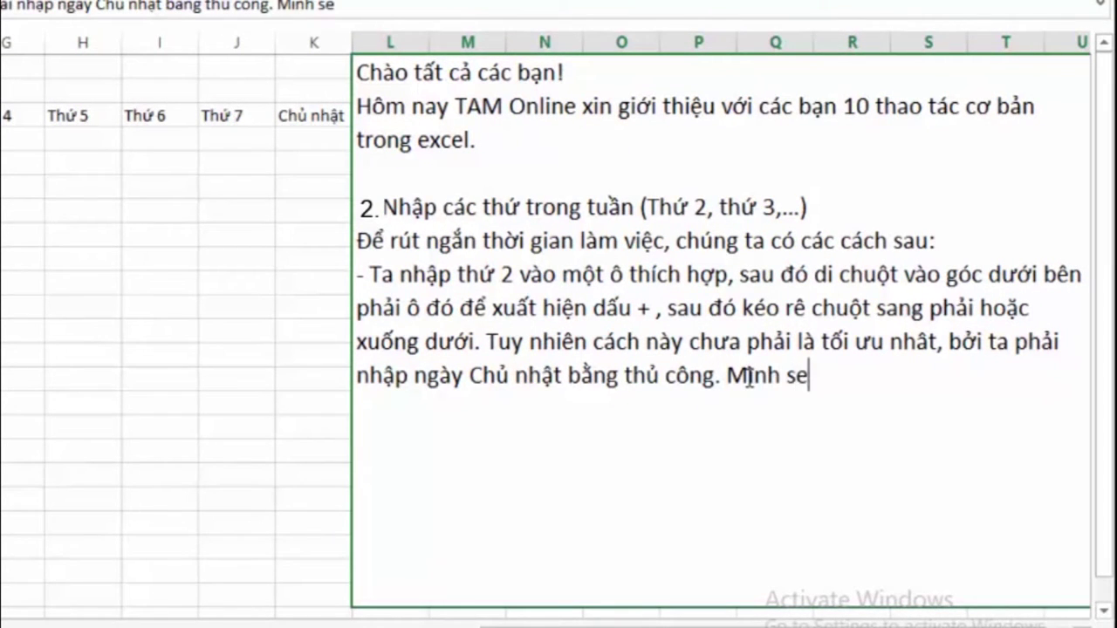
pyautogui.write('x hươngs')
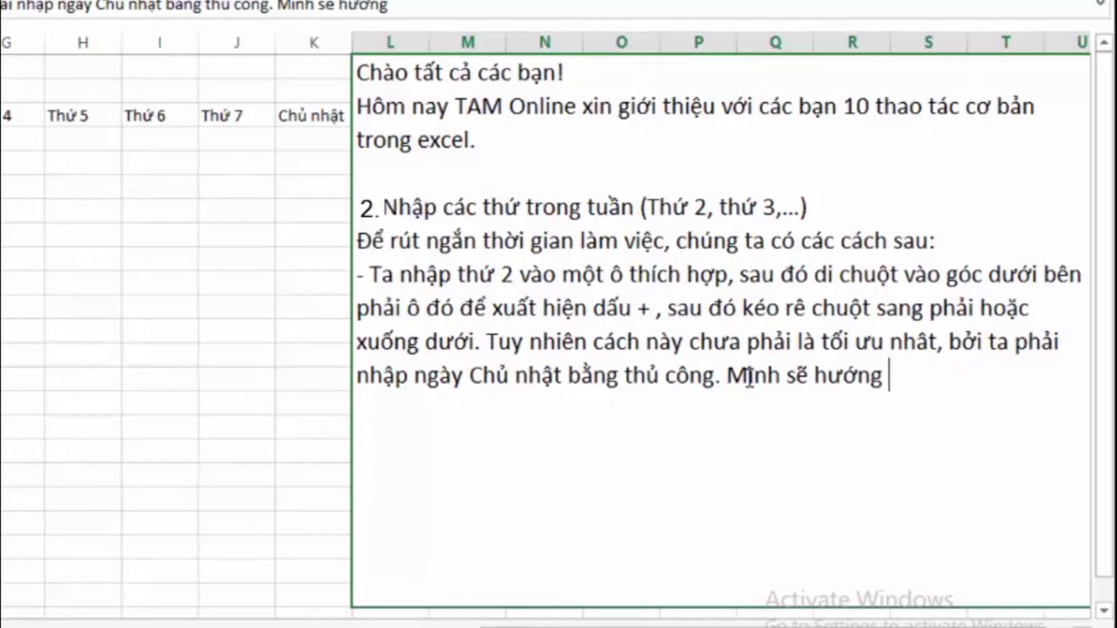
pyautogui.write(' dâxn casc')
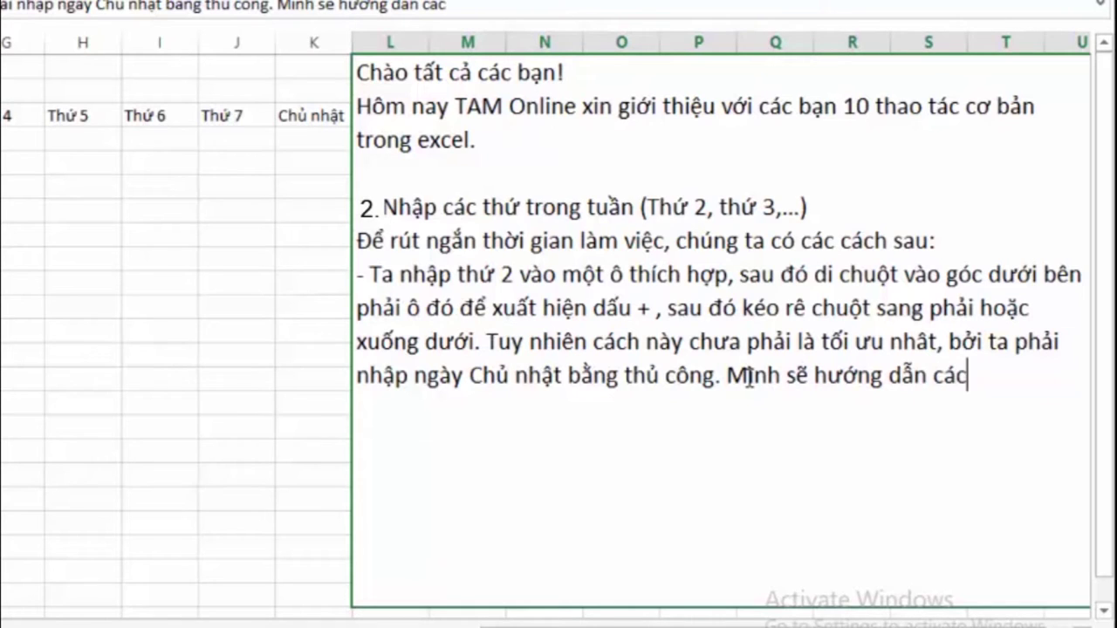
pyautogui.write(' banj')
pyautogui.write(' chi ')
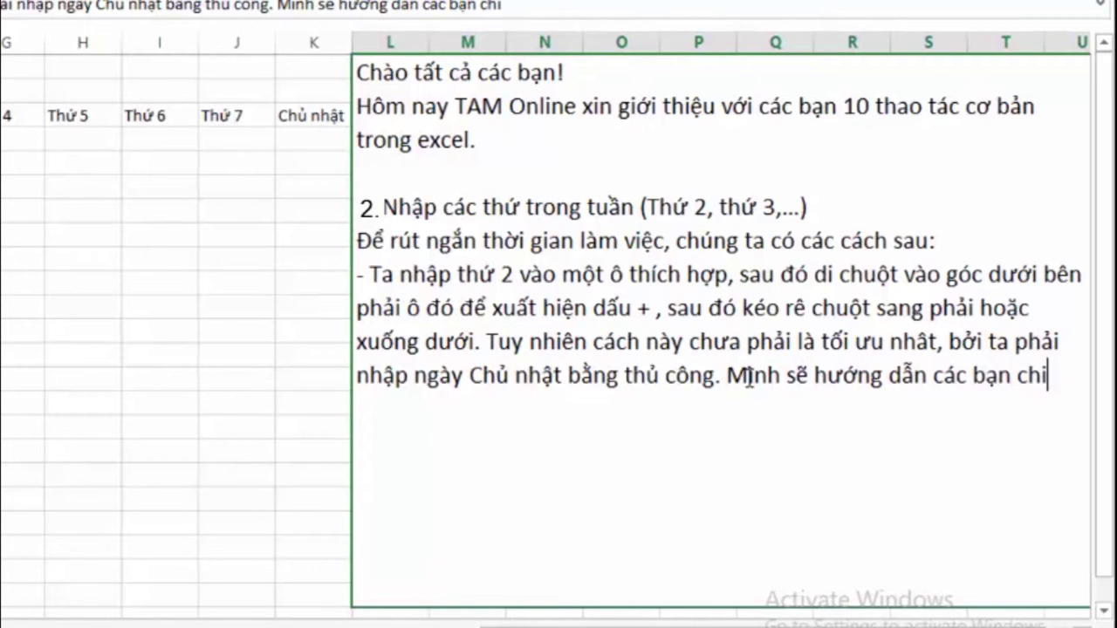
pyautogui.write('tieet')
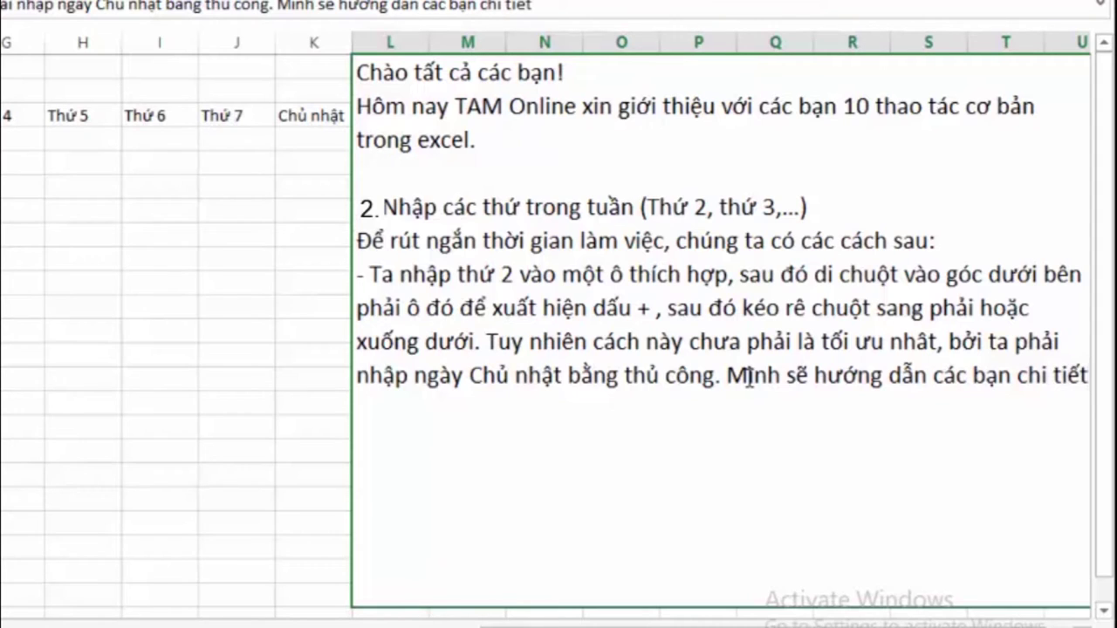
pyautogui.hotkey('alt', 'Return')
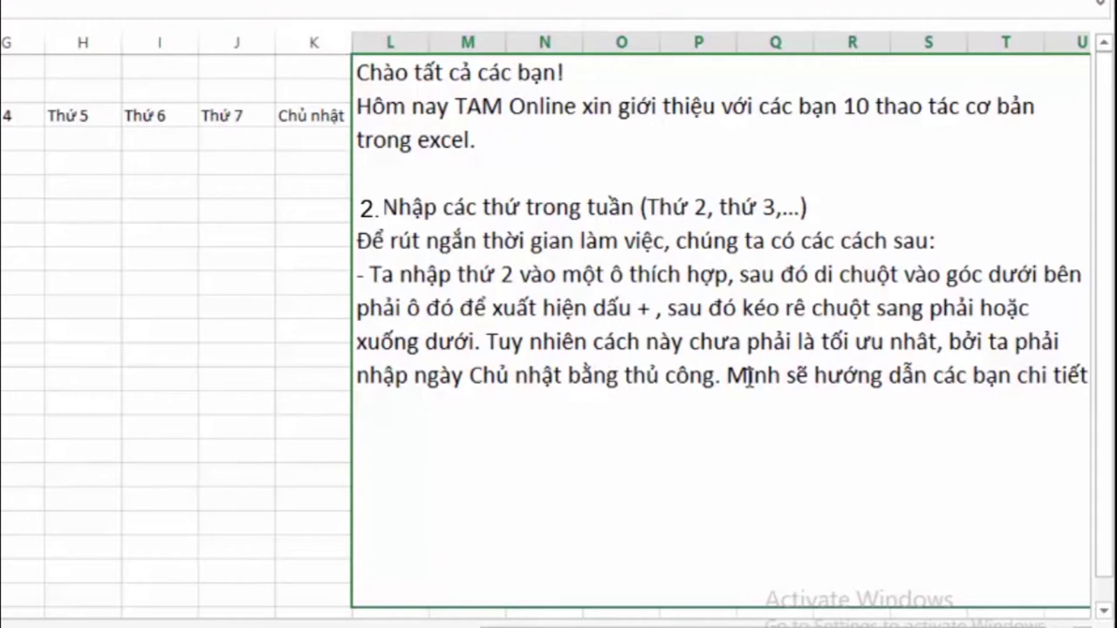
pyautogui.write('cac')
pyautogui.write('sh')
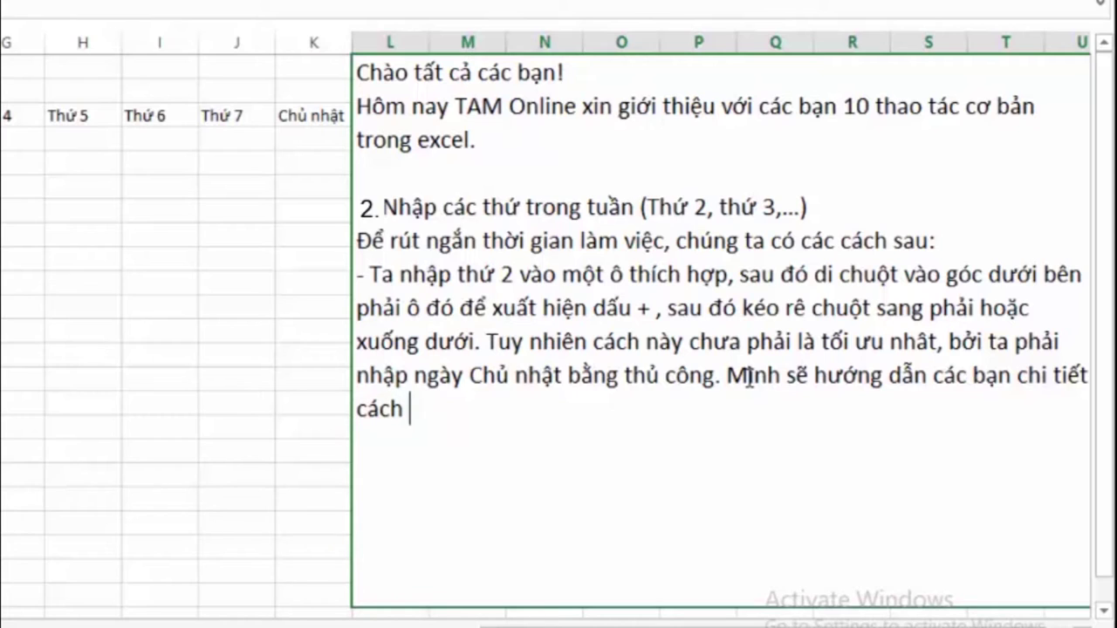
pyautogui.write(' thư')
pyautogui.write(' hai')
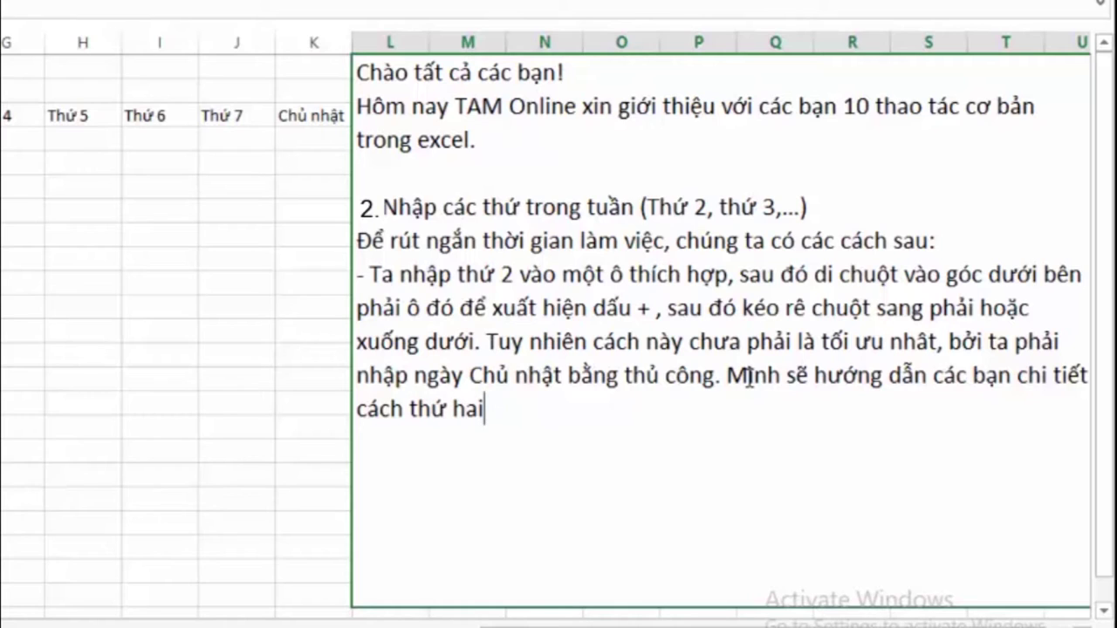
pyautogui.write(' tôi')
pyautogui.write('ưu tro')
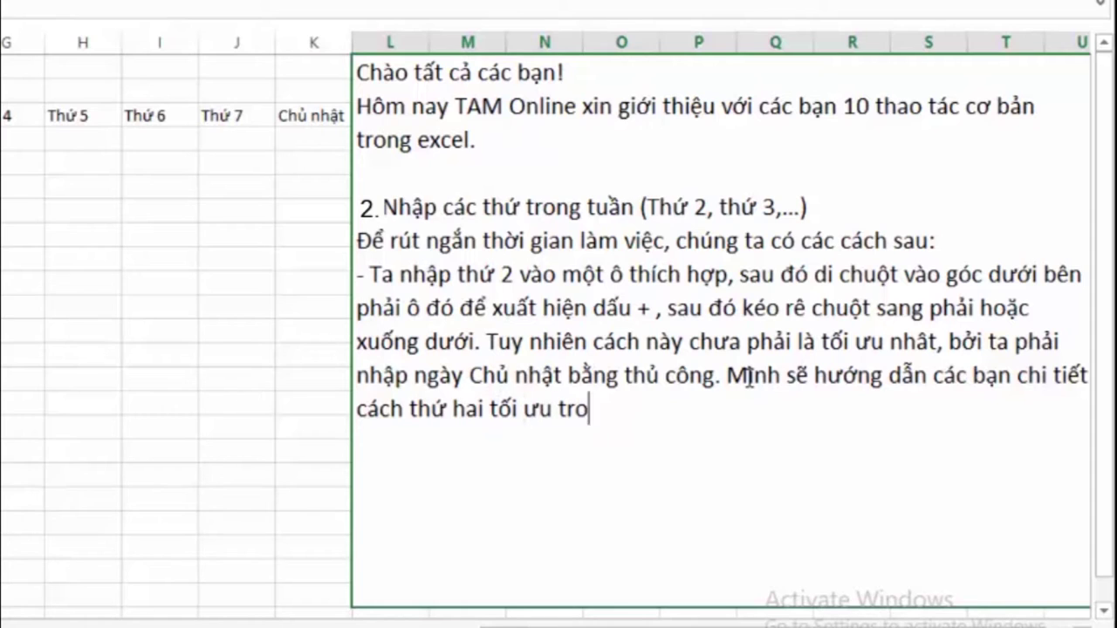
pyautogui.write('ng mo')
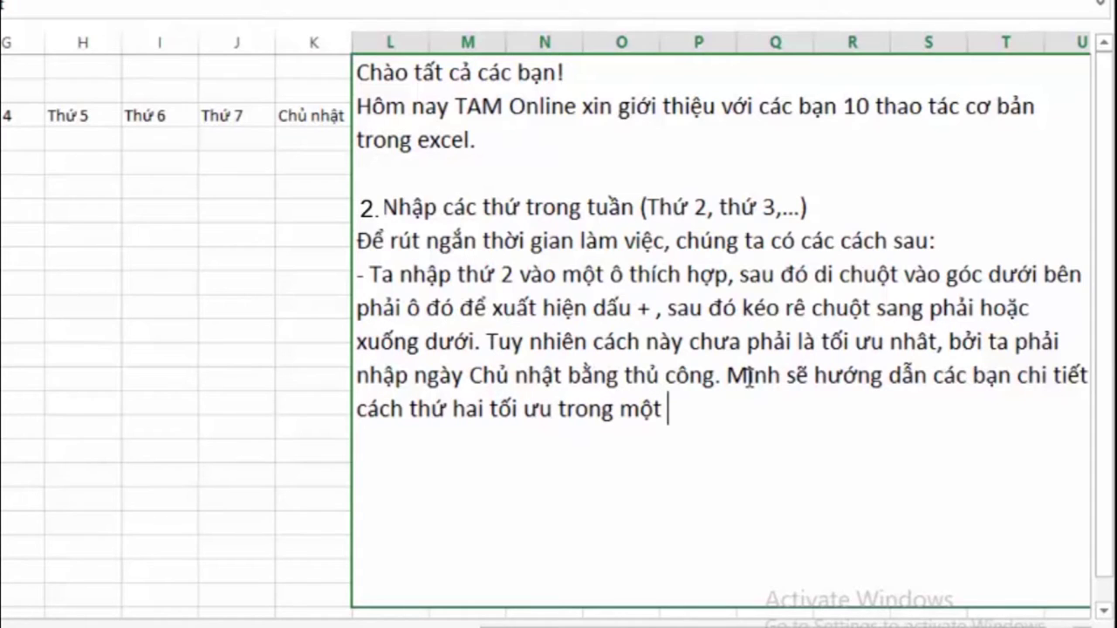
pyautogui.write('video k')
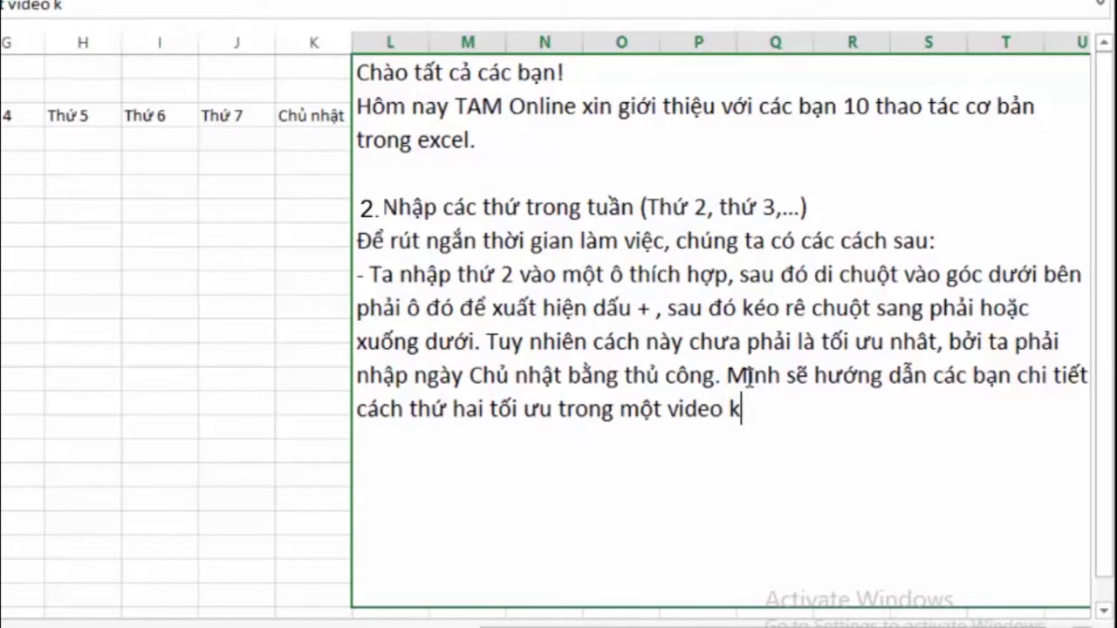
pyautogui.write('hac nh')
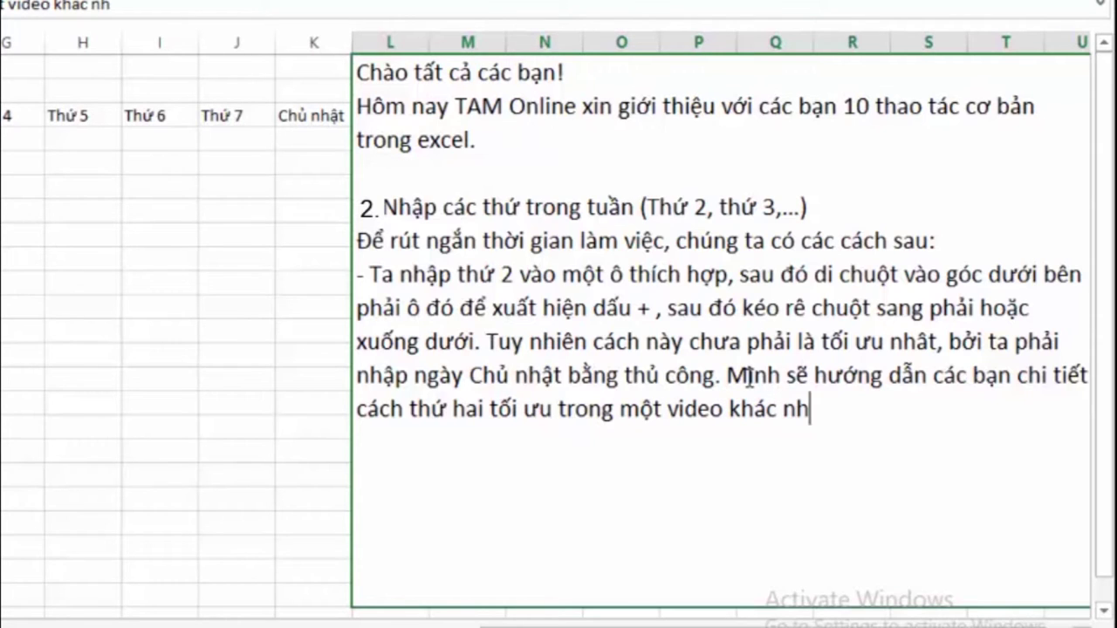
pyautogui.write('es :)')
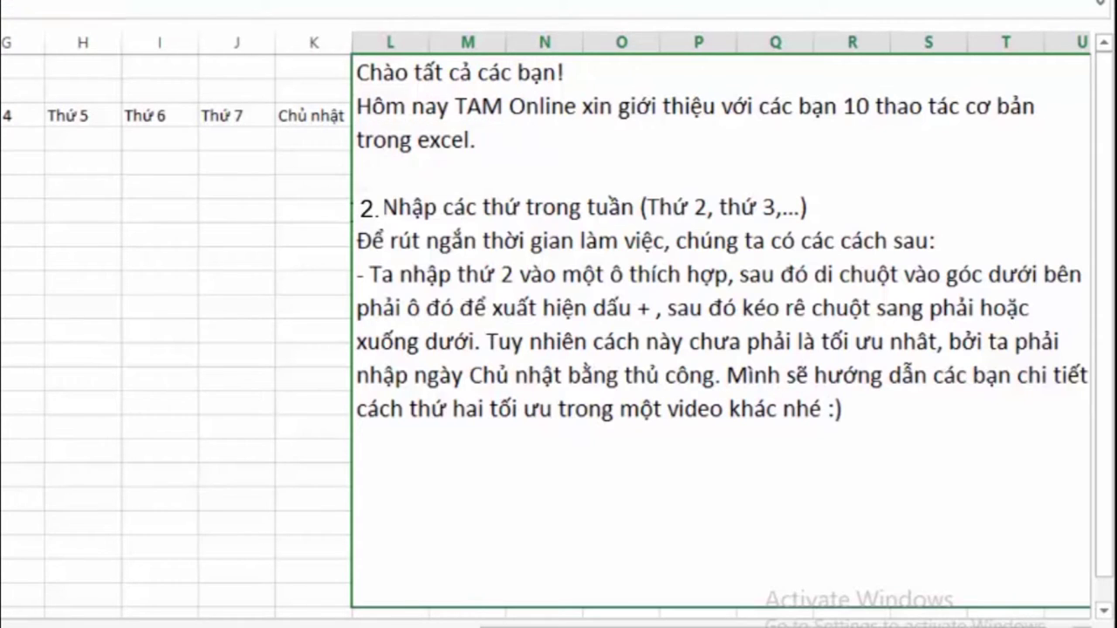
pyautogui.click(585, 266)
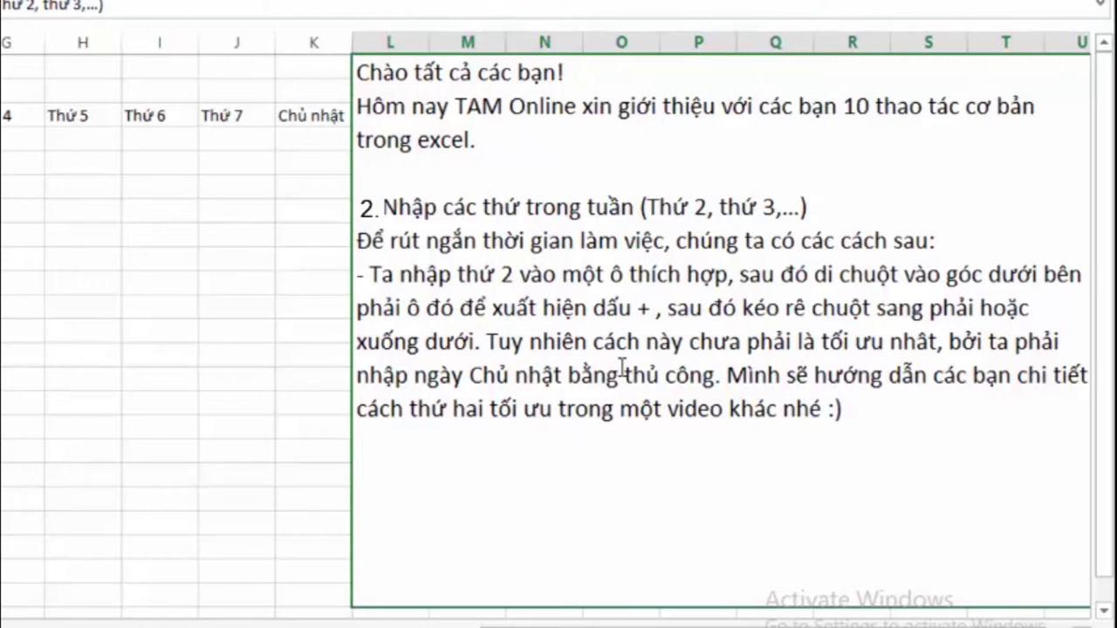
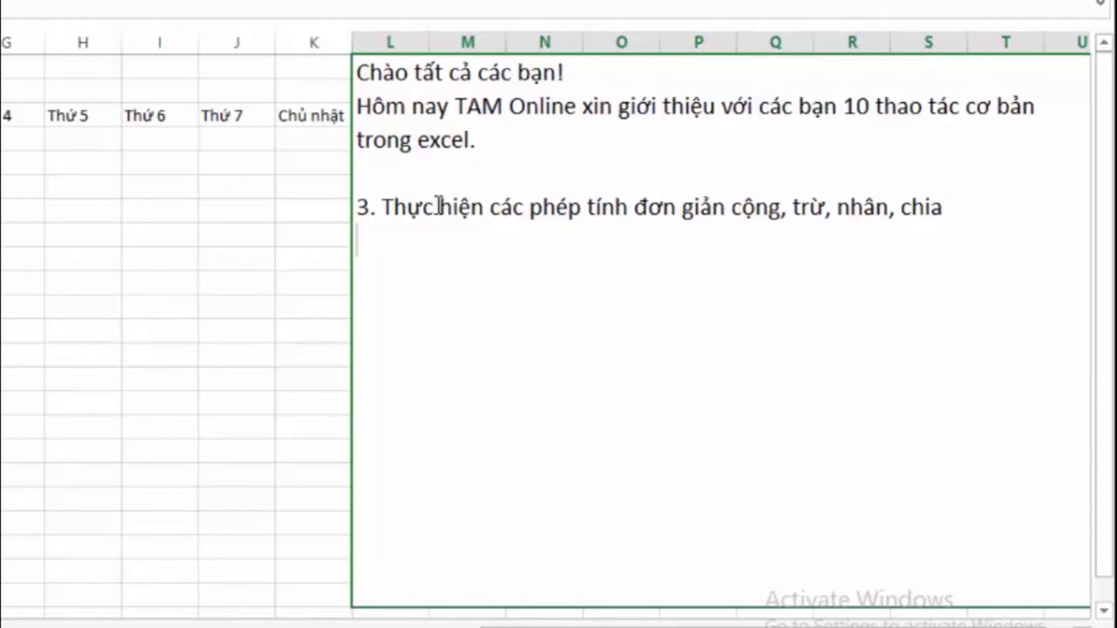
# Under point 3, type 'Để thực hiện các phép tính đơn giản trong excel, ta thao tác như sau:' and start a new line
pyautogui.write('Để')
pyautogui.write(' thưc hie')
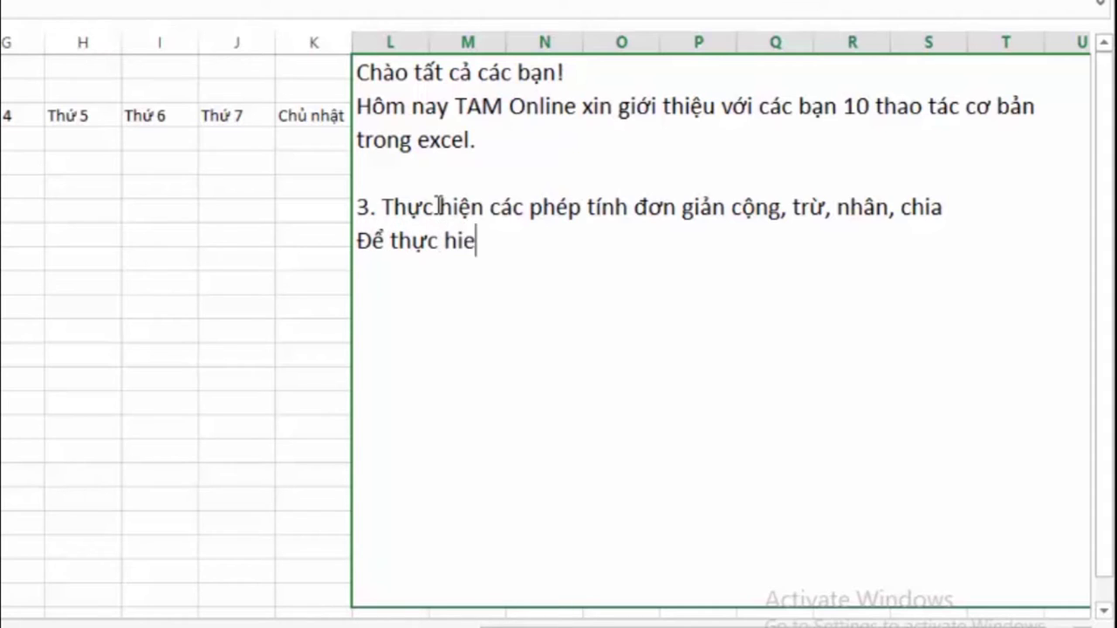
pyautogui.write('ện cá')
pyautogui.write(' c')
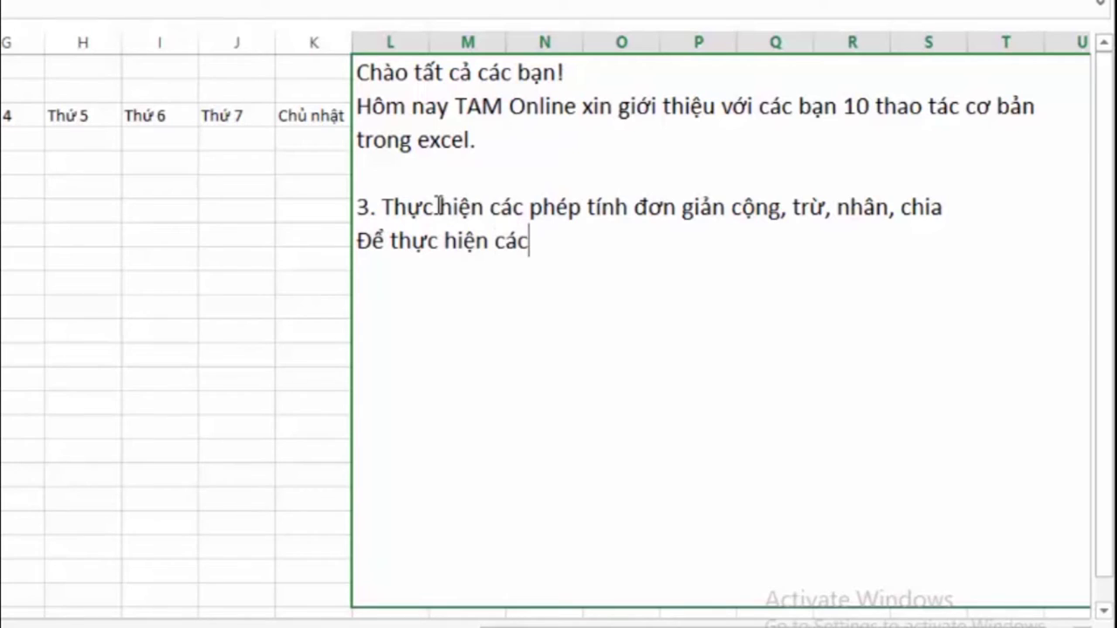
pyautogui.write('ac phep tinh')
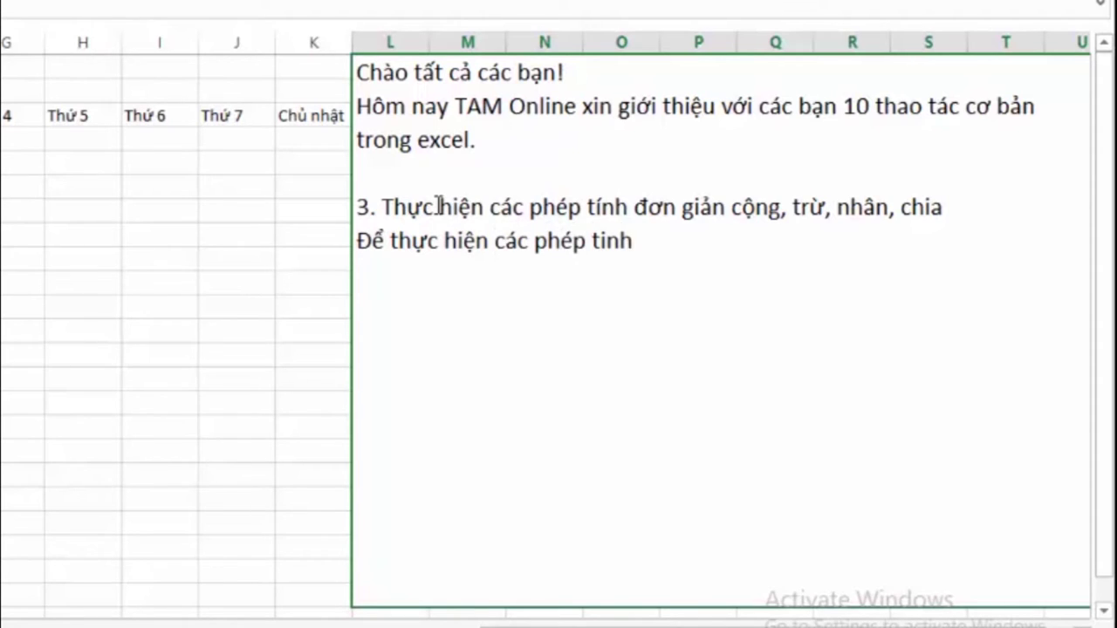
pyautogui.write(' đơn gi')
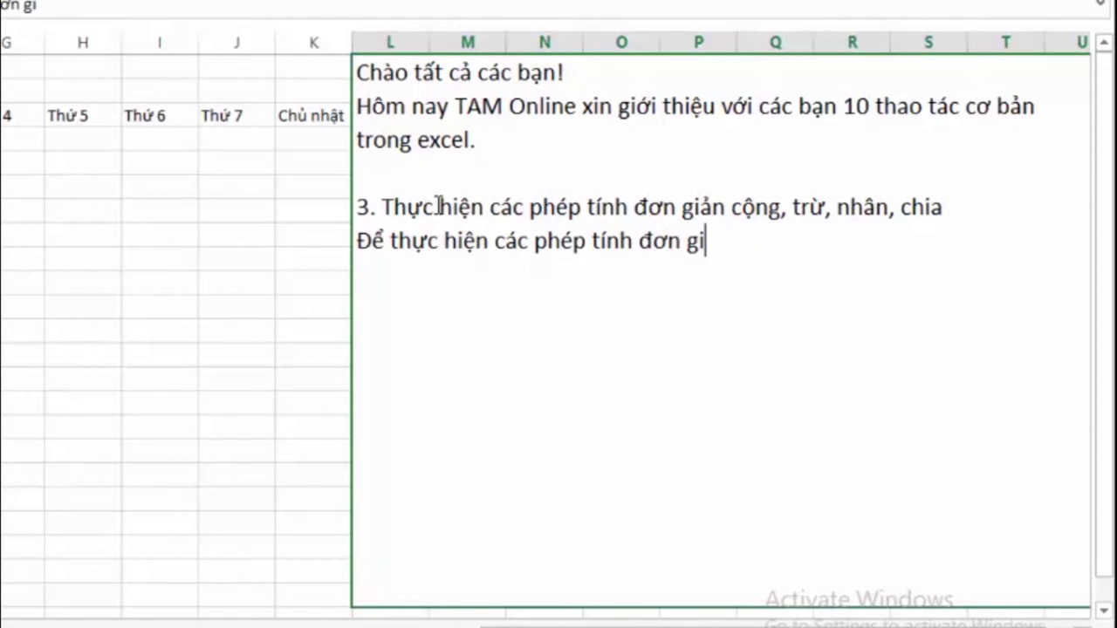
pyautogui.write('an trong ')
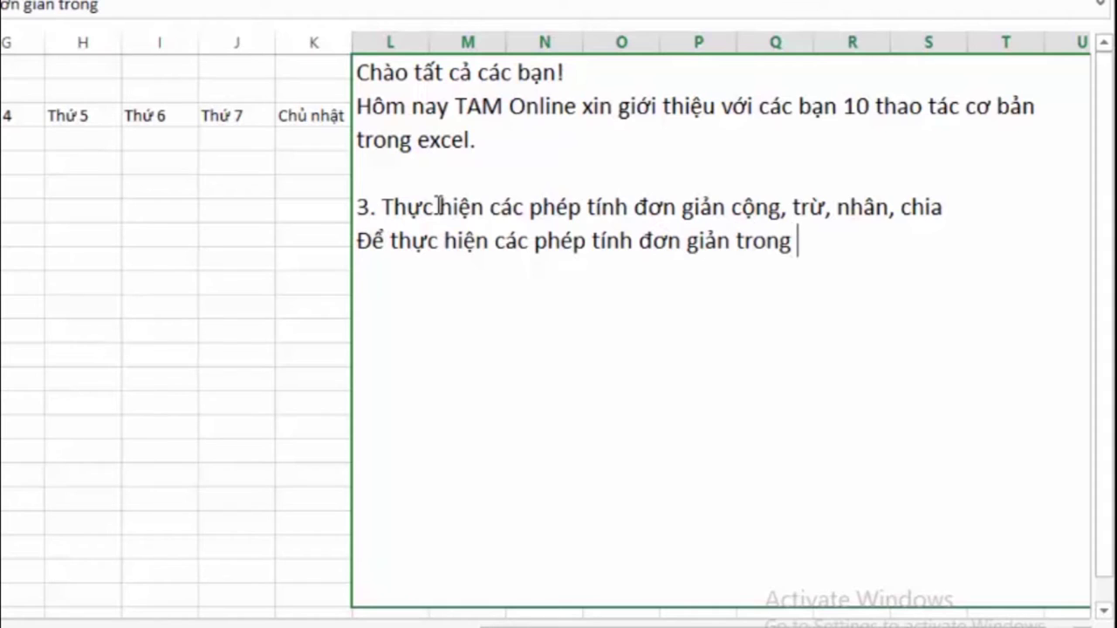
pyautogui.write('e')
pyautogui.press('BackSpace')
pyautogui.write('e')
pyautogui.write('xcel')
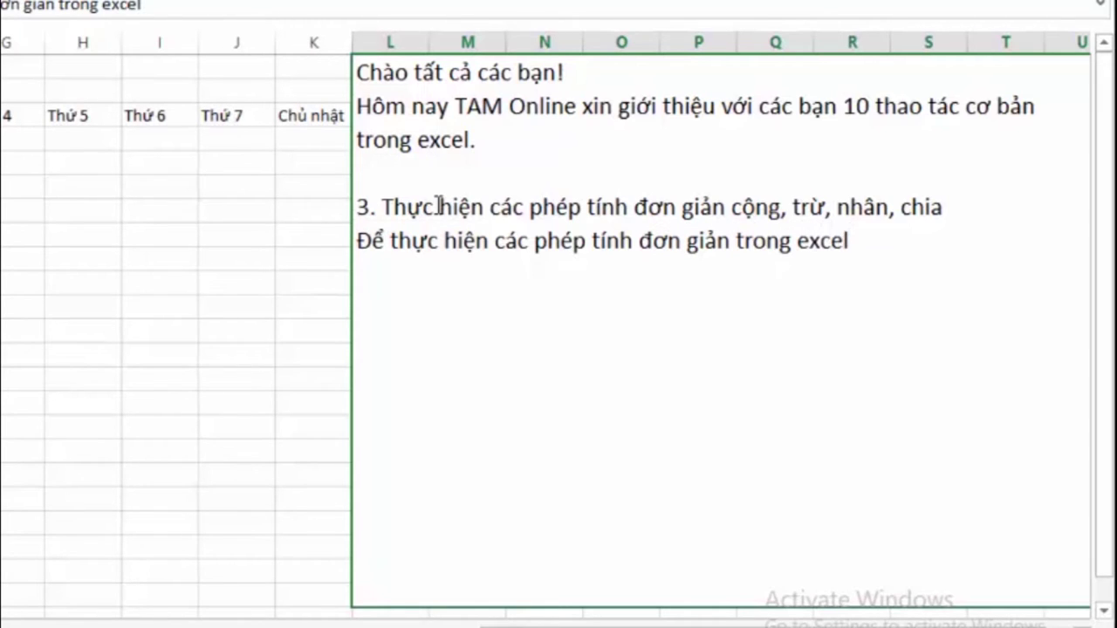
pyautogui.write(', ta ')
pyautogui.write('tha')
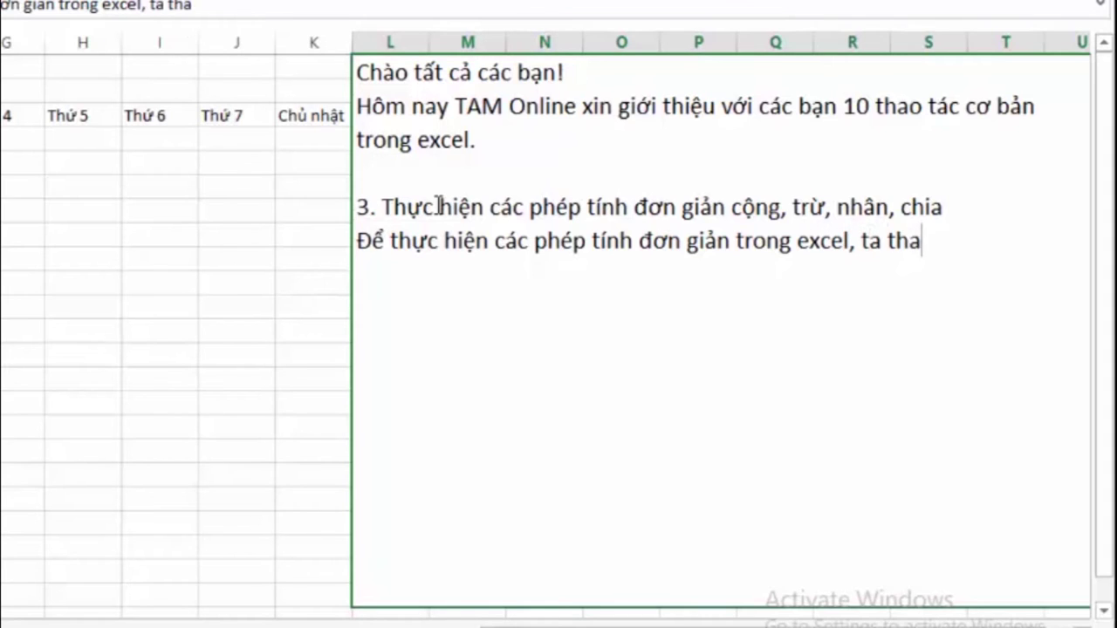
pyautogui.write('o tac như ')
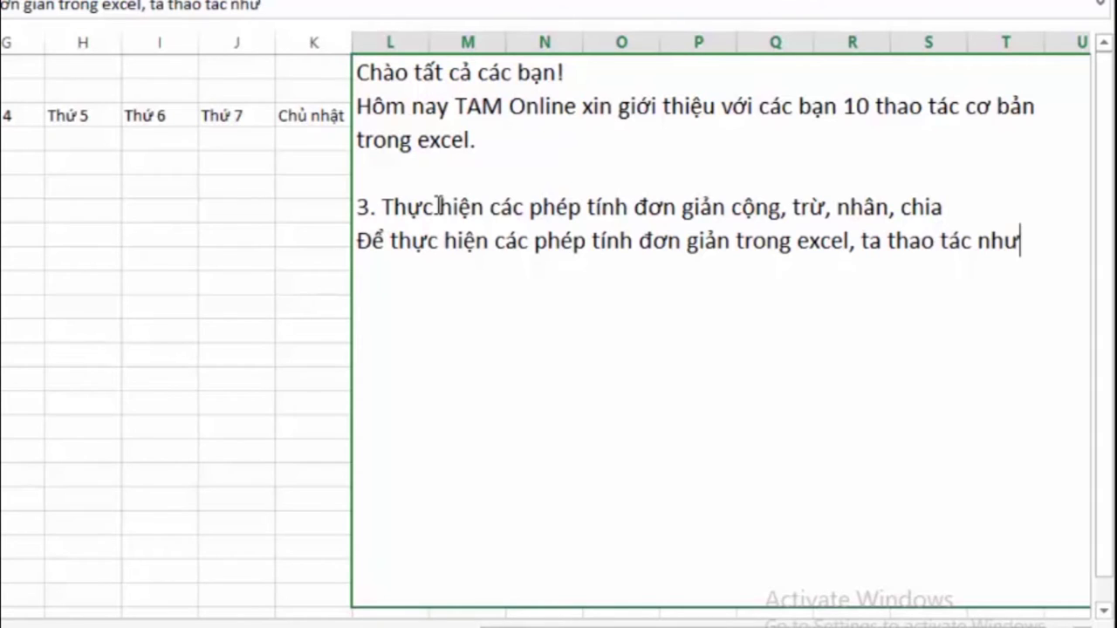
pyautogui.write('sau')
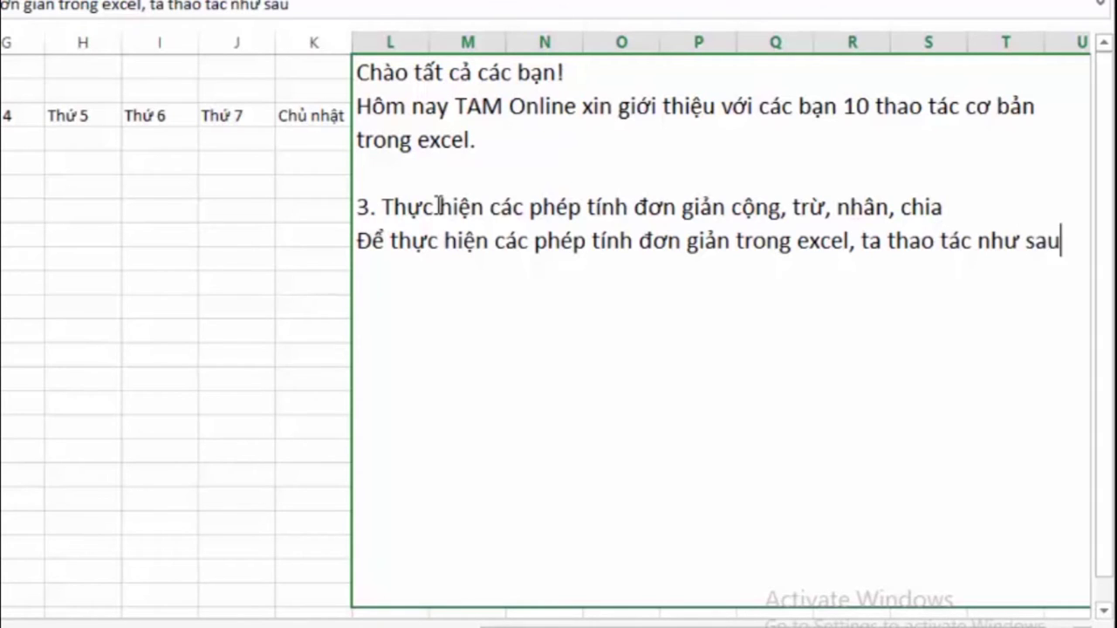
pyautogui.write(':')
pyautogui.press('Return')
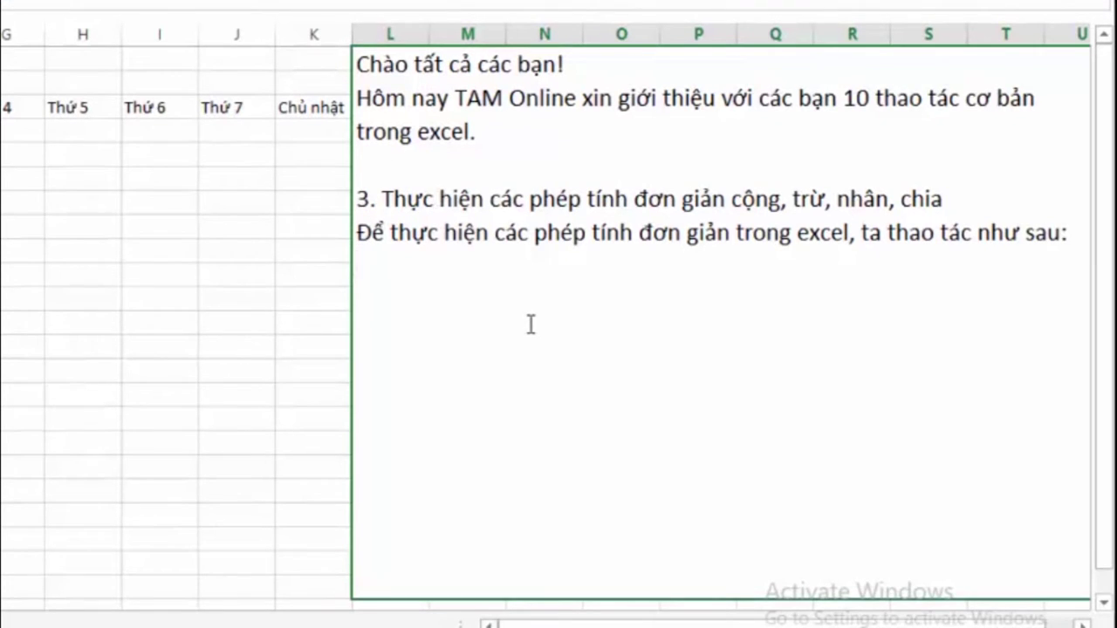
# Type the note line 'Như bảng tính bên ta có: ô B11 = 9 ; ô C11 = 900. Để tính tổng'
pyautogui.write('ví')
pyautogui.press('BackSpace')
pyautogui.press('BackSpace')
pyautogui.press('BackSpace')
pyautogui.write('V')
pyautogui.press('BackSpace')
pyautogui.write('Như ')
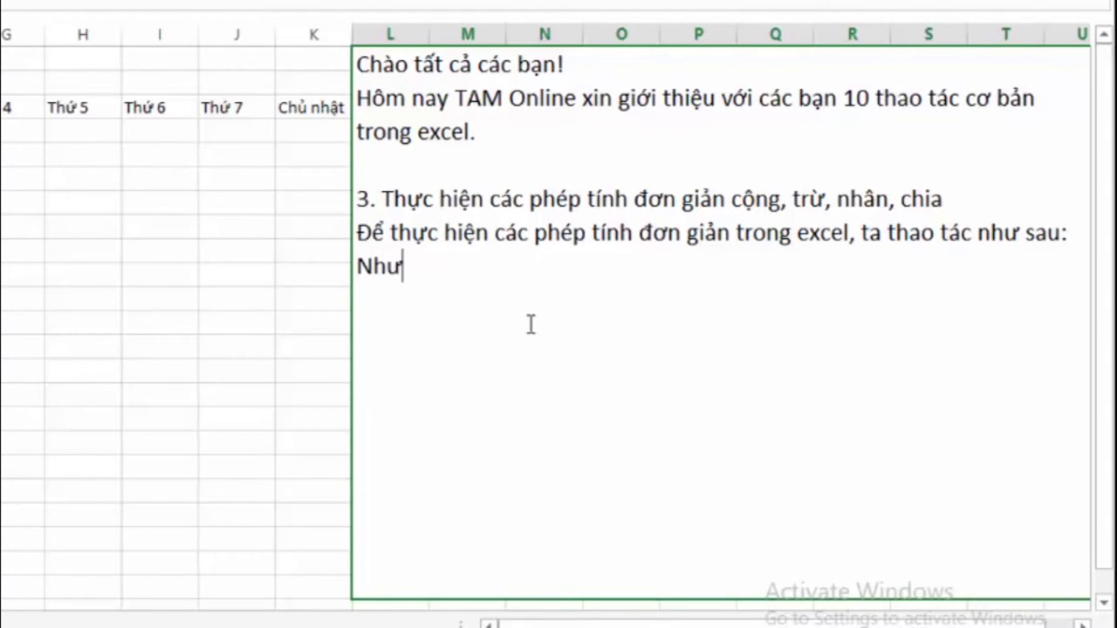
pyautogui.write('bảng')
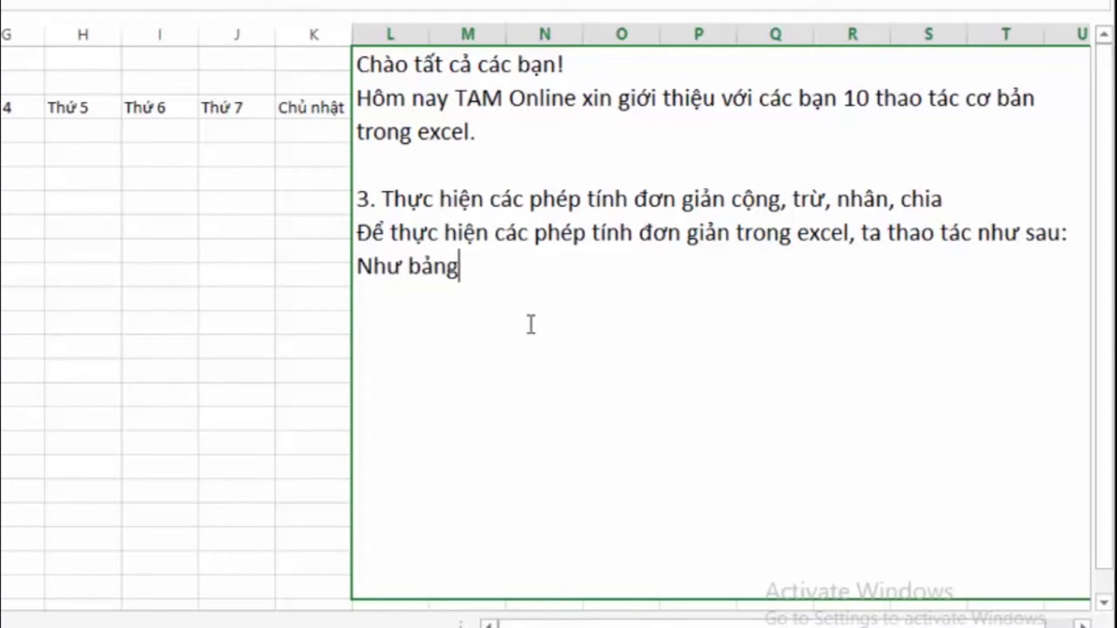
pyautogui.write(' tinh bên')
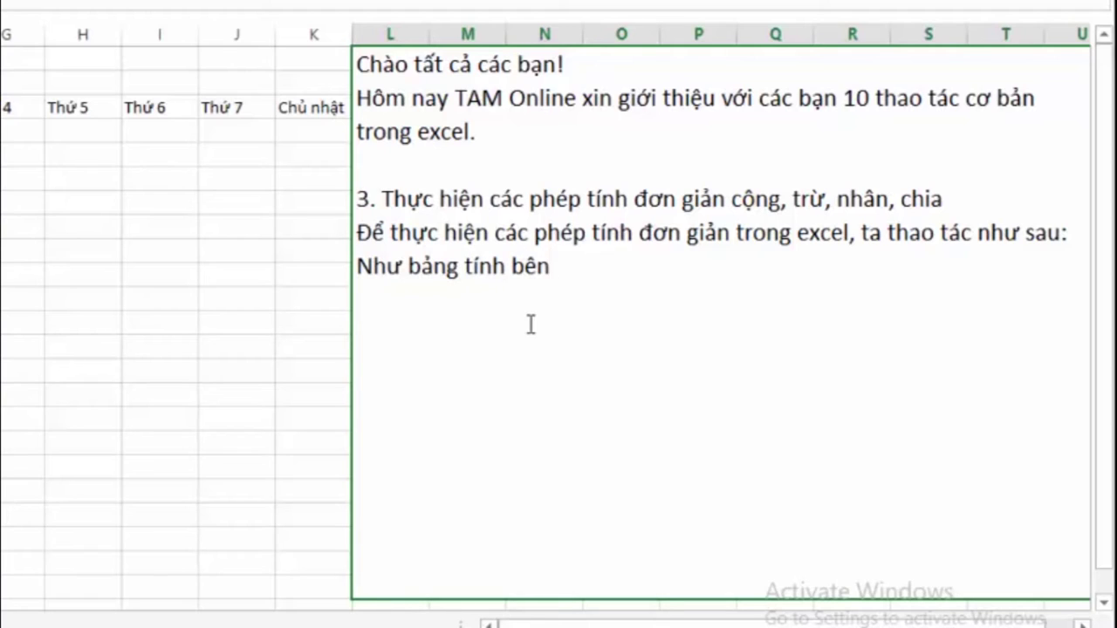
pyautogui.write(' ta c')
pyautogui.write('ó: ')
pyautogui.write('ô ')
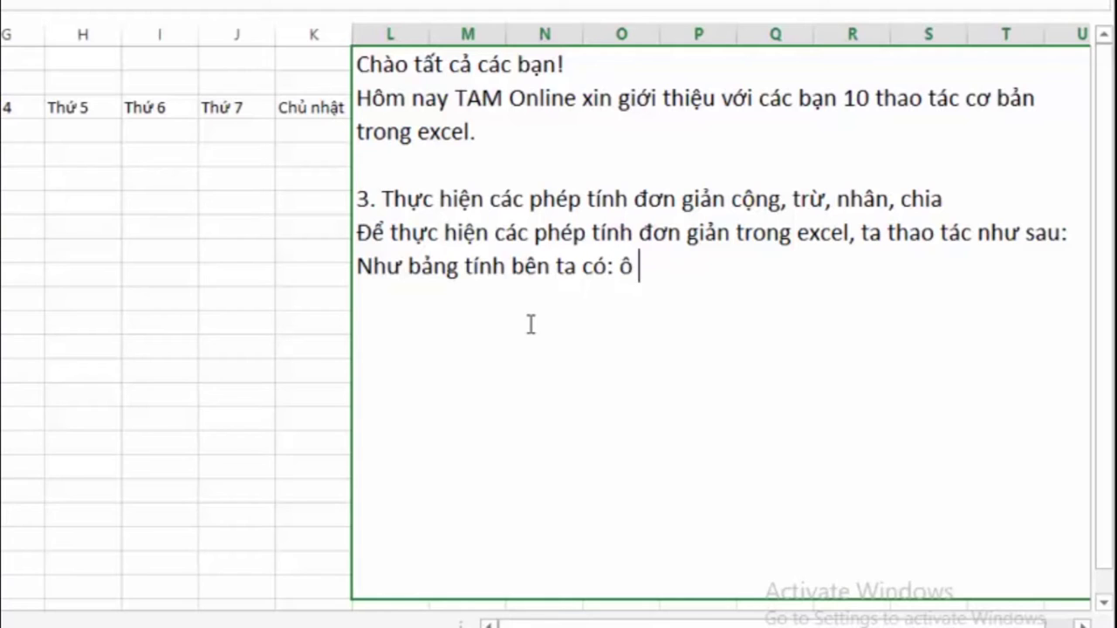
pyautogui.write('B')
pyautogui.write('11')
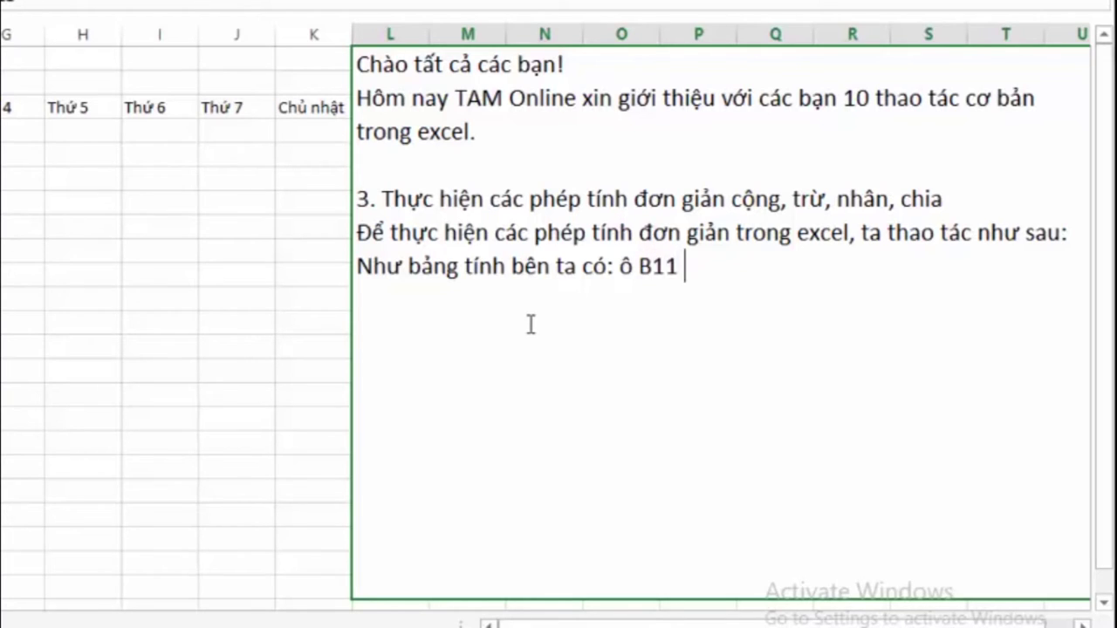
pyautogui.write(' =')
pyautogui.write(' 9 ; ')
pyautogui.write('ô ')
pyautogui.write('C')
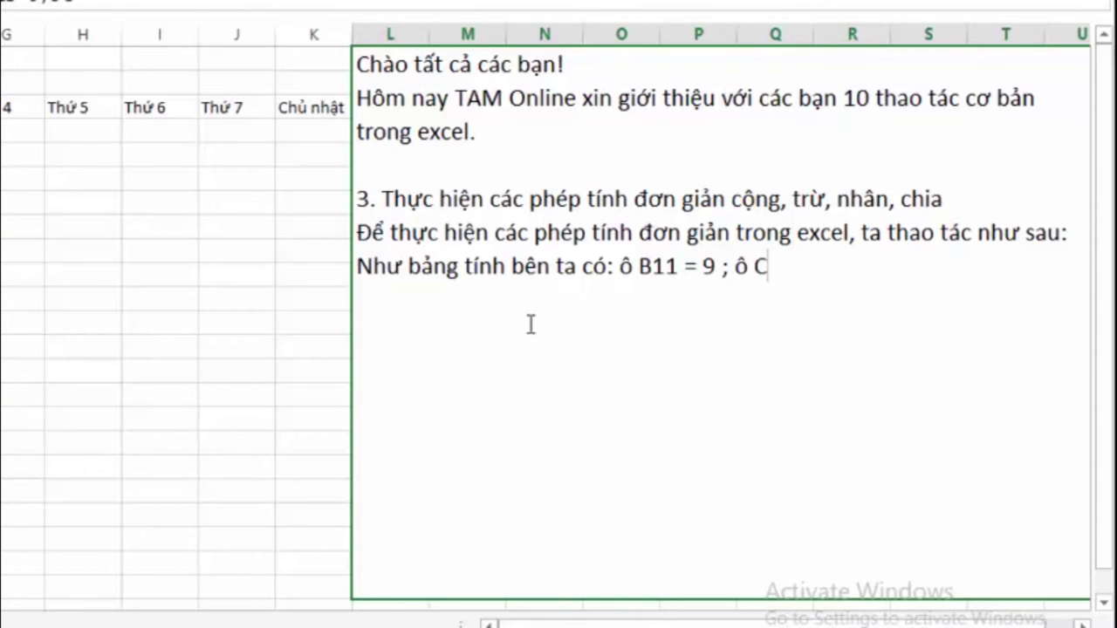
pyautogui.write('11')
pyautogui.write(' = ')
pyautogui.write('900.')
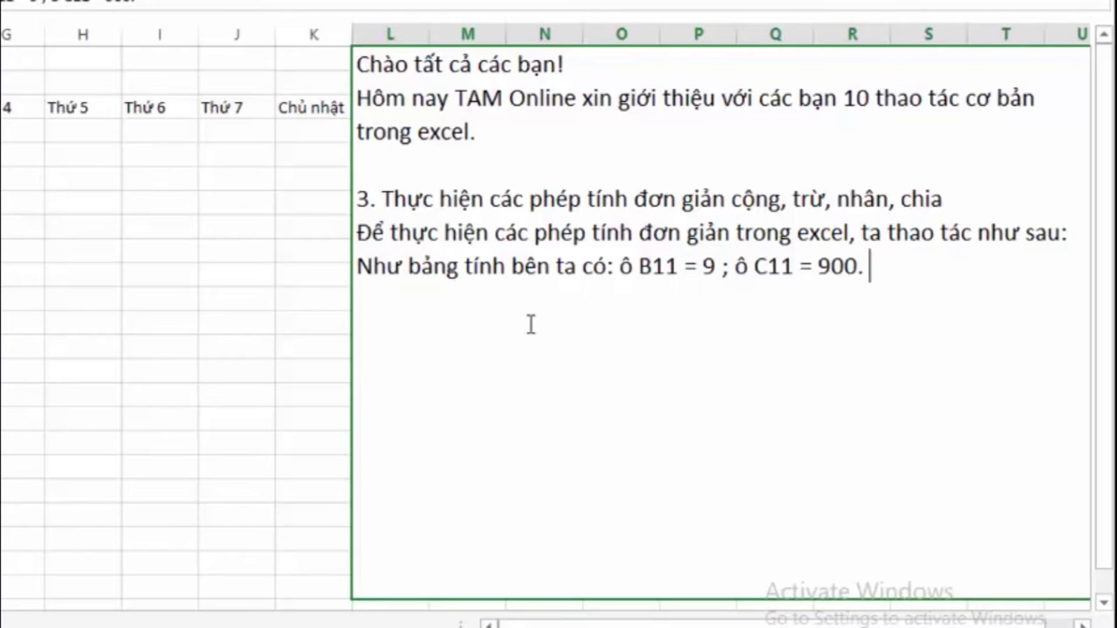
pyautogui.write(' Để t')
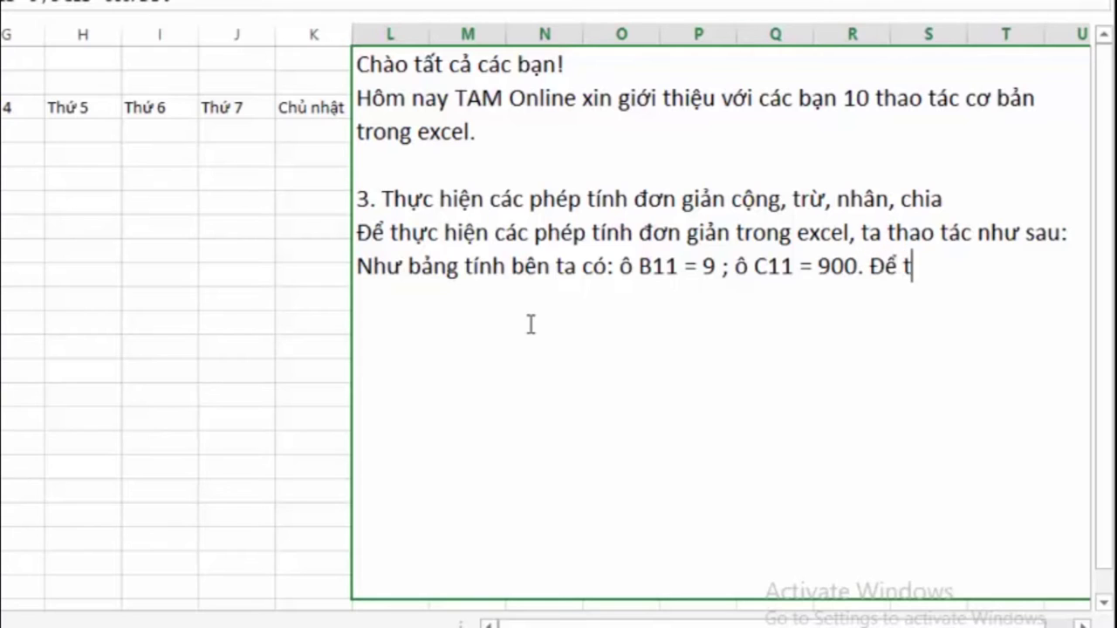
pyautogui.write('ính tôn')
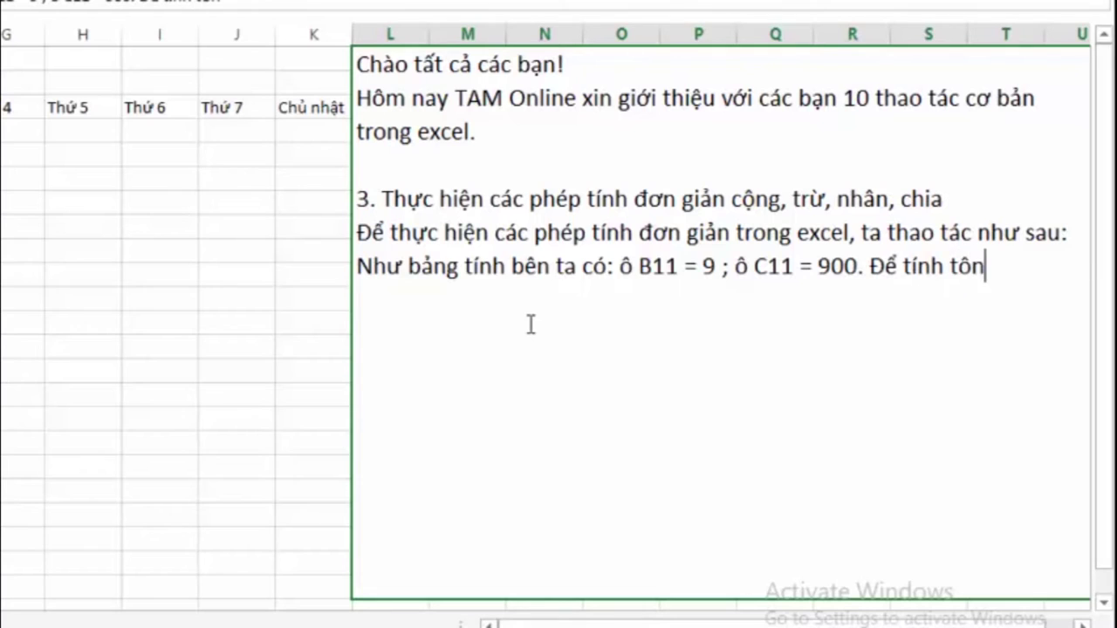
# Finish the note: enter formula '=B11+C11' in E11 to add them; the other operations are similar
pyautogui.press('BackSpace')
pyautogui.press('BackSpace')
pyautogui.write('ổng ')
pyautogui.write('2 ')
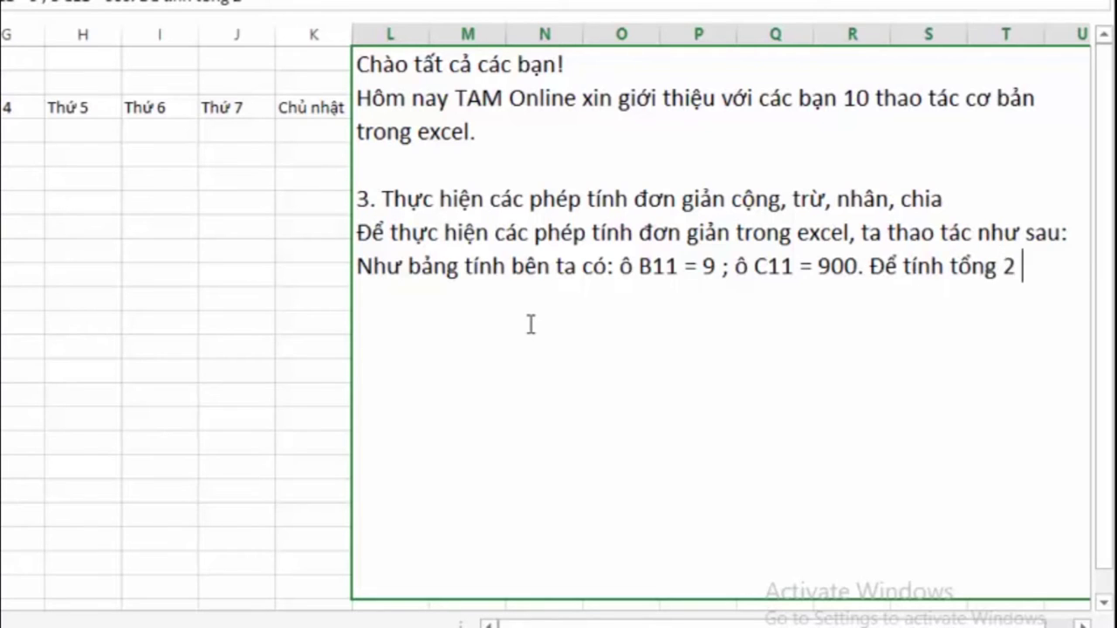
pyautogui.write('ô tr')
pyautogui.write('ên t')
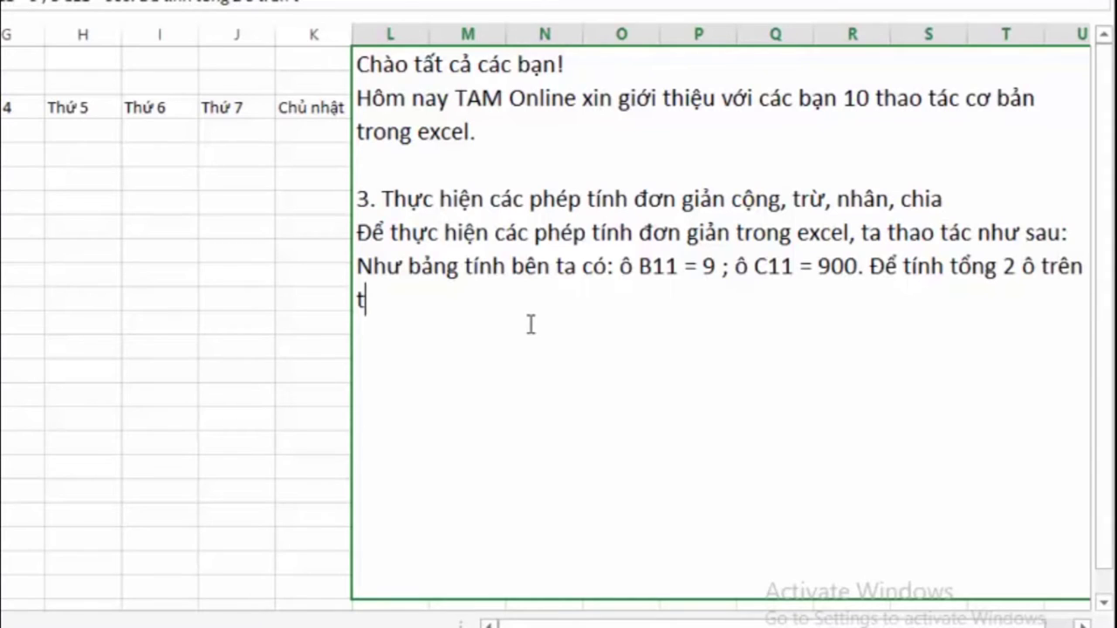
pyautogui.write('a ch')
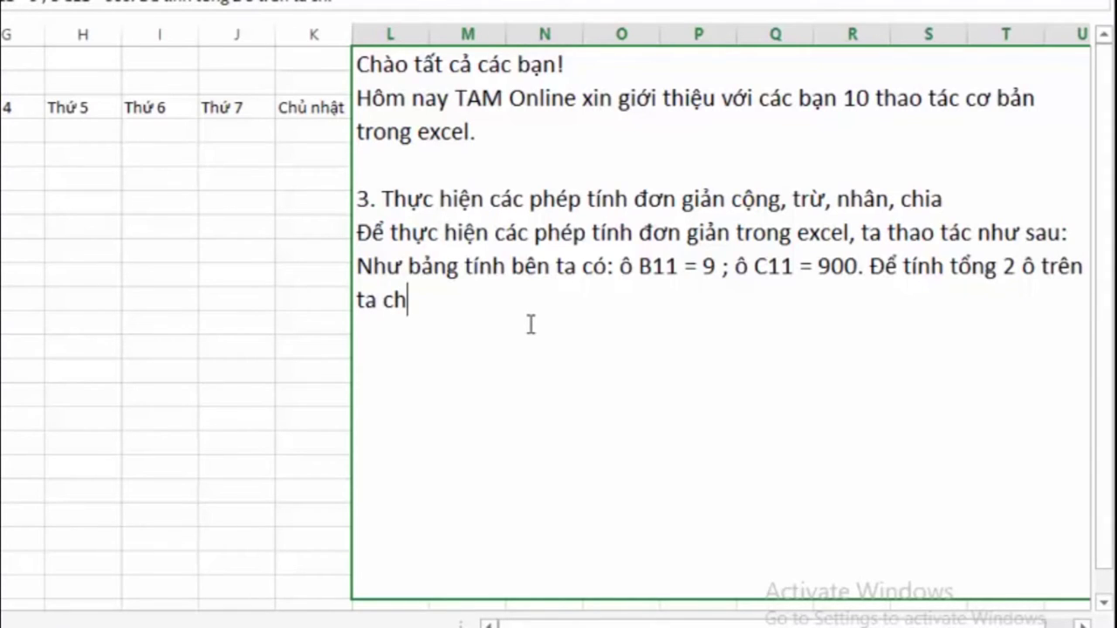
pyautogui.write('ỉ việc ')
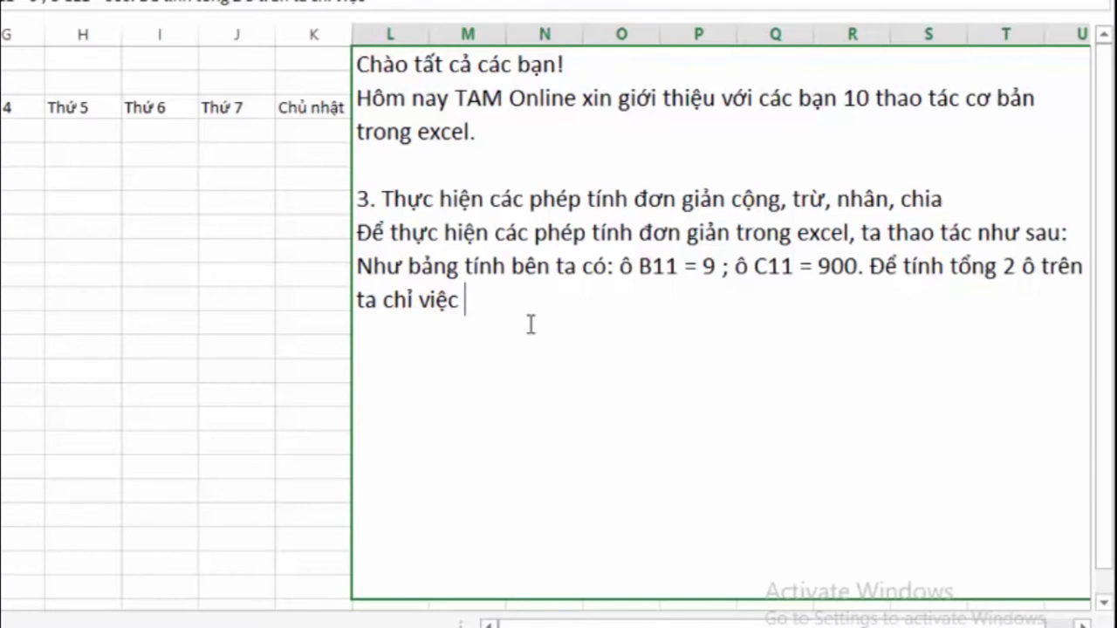
pyautogui.write('đ')
pyautogui.write('anh')
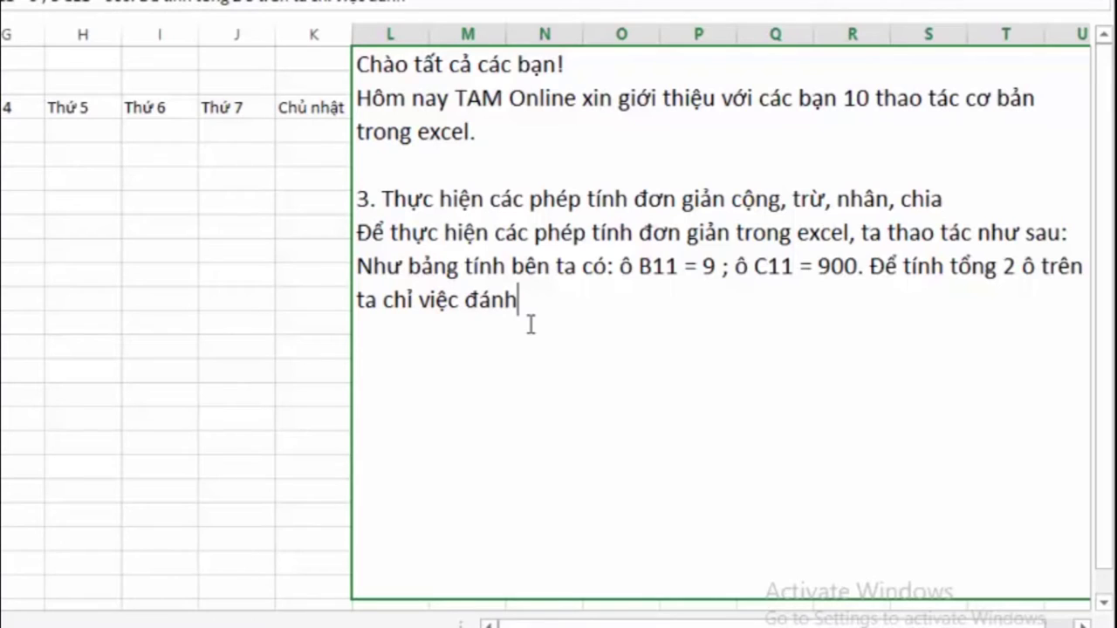
pyautogui.press('BackSpace')
pyautogui.press('BackSpace')
pyautogui.press('BackSpace')
pyautogui.press('BackSpace')
pyautogui.write('nhâp')
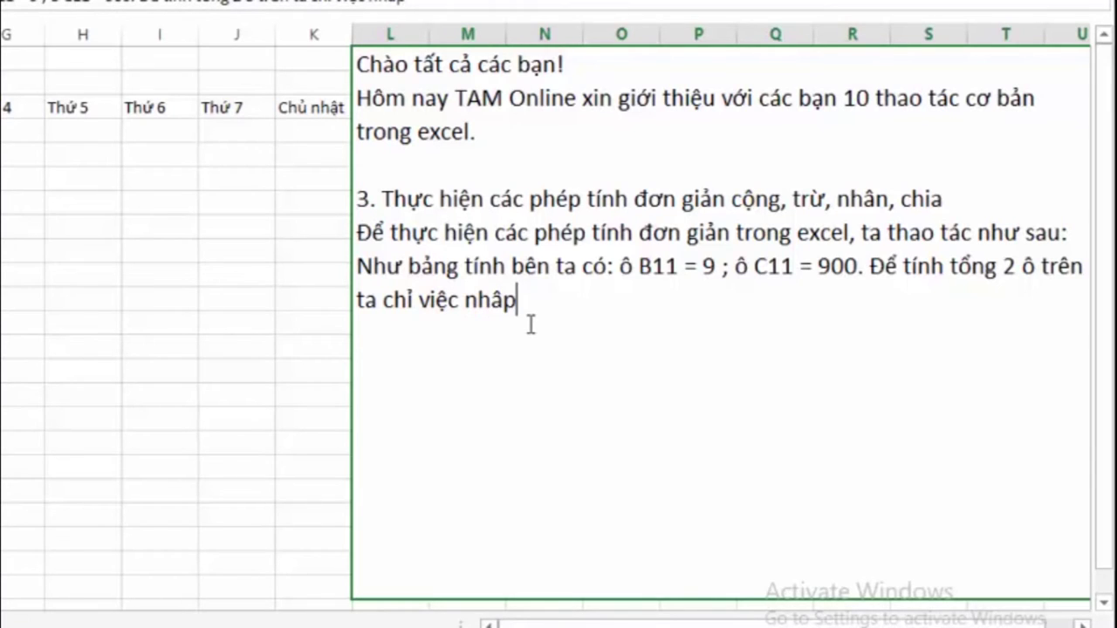
pyautogui.write('j trong o')
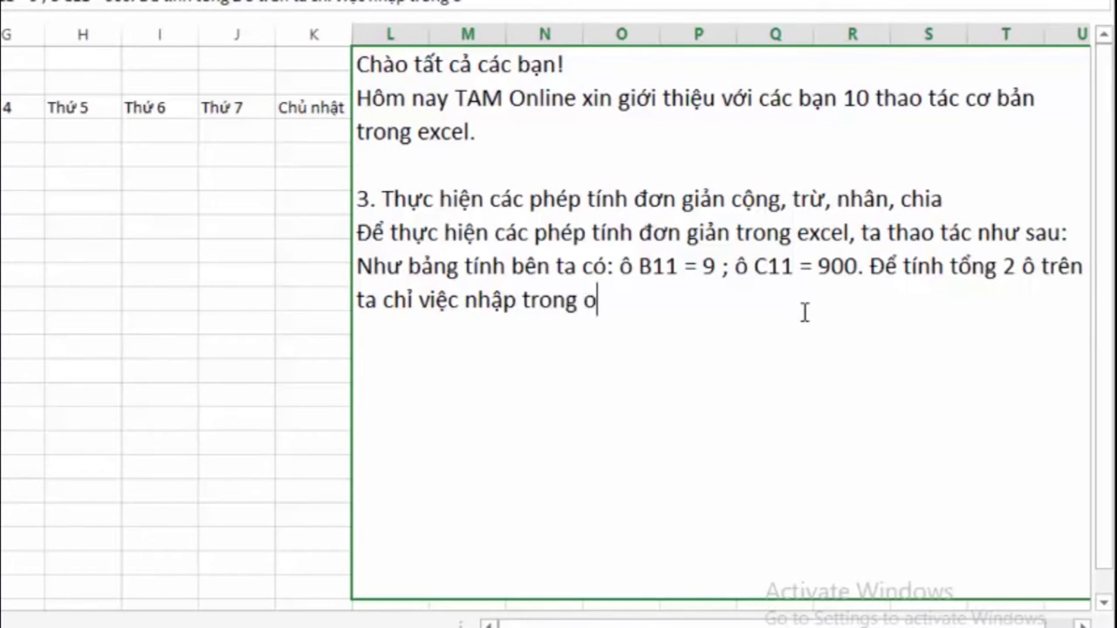
pyautogui.write(' E')
pyautogui.write('11')
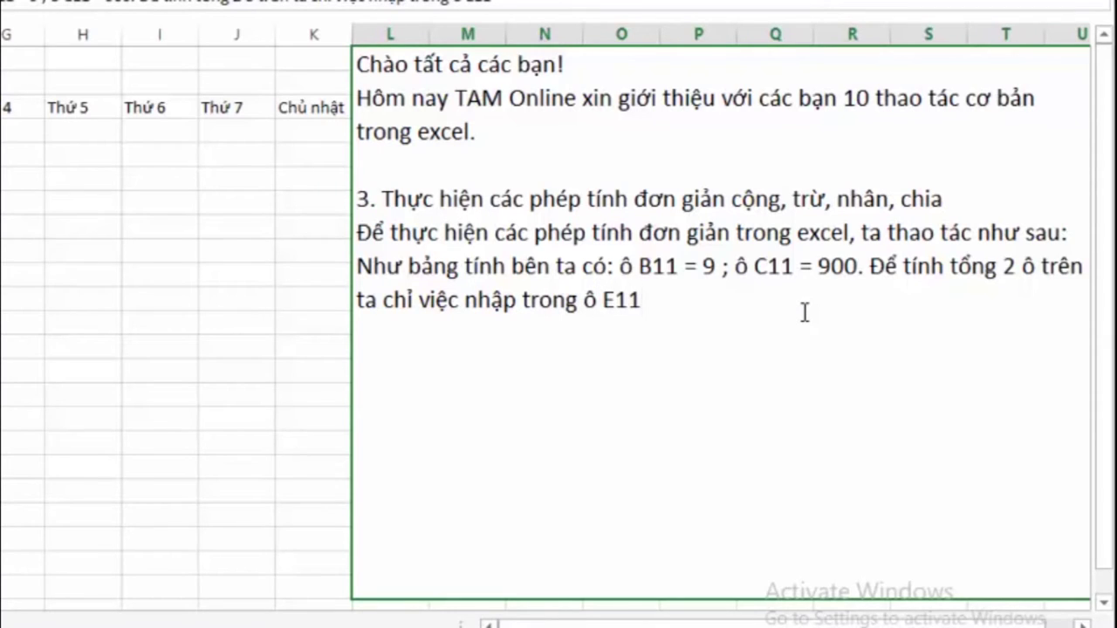
pyautogui.write('=')
pyautogui.press('BackSpace')
pyautogui.write('cong thưc')
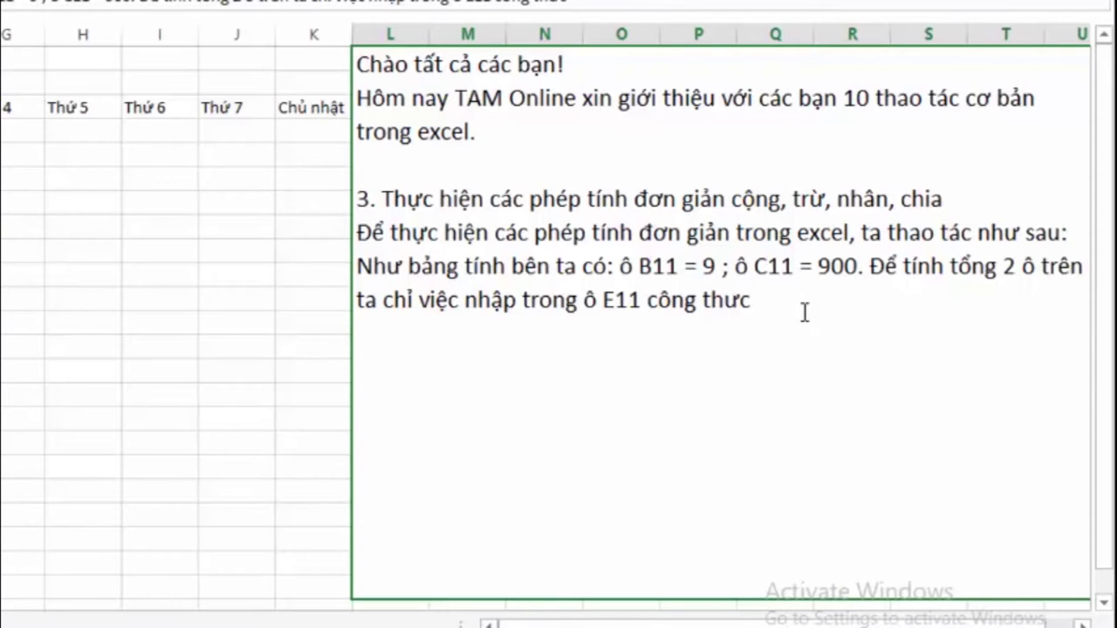
pyautogui.write("s '")
pyautogui.write('=')
pyautogui.write('B11')
pyautogui.write('+')
pyautogui.write('C11')
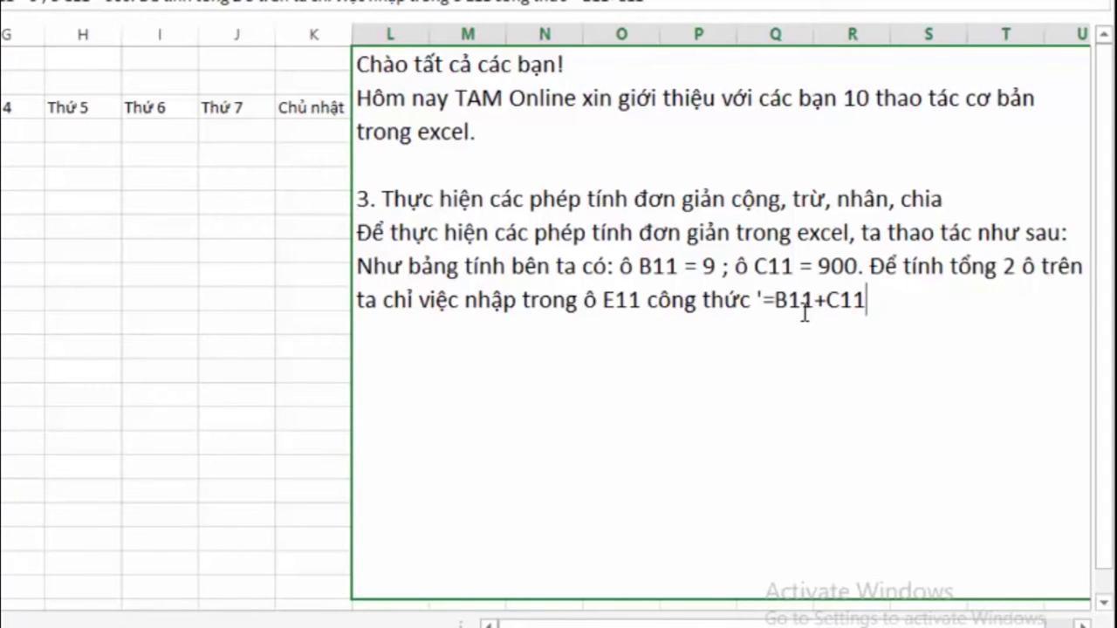
pyautogui.write("'")
pyautogui.write(' . T')
pyautogui.write('ương')
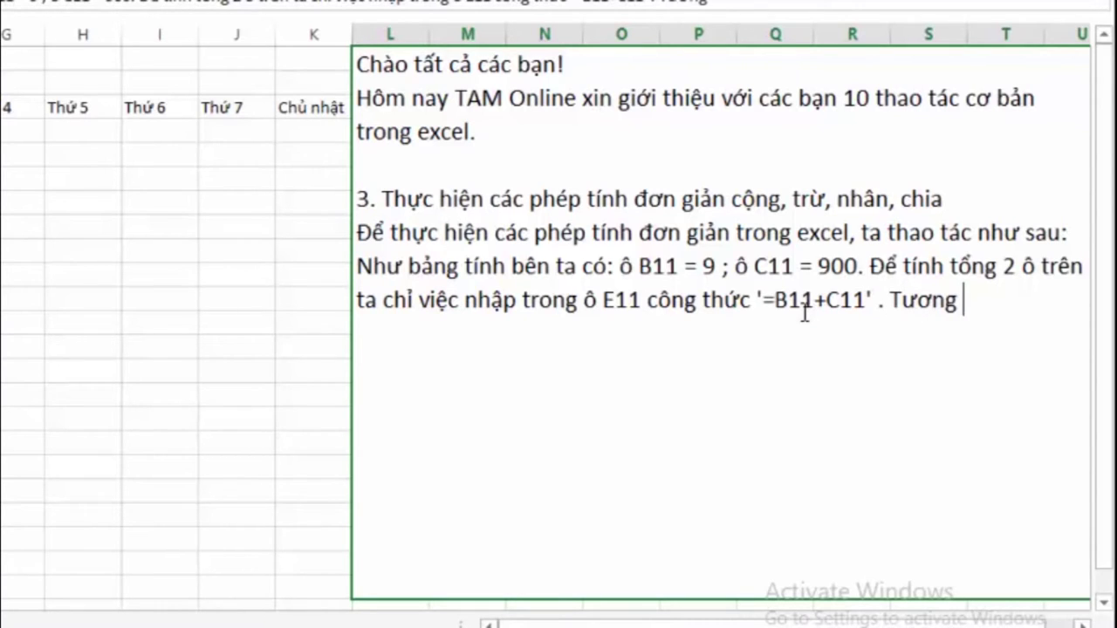
pyautogui.write(' tự cho')
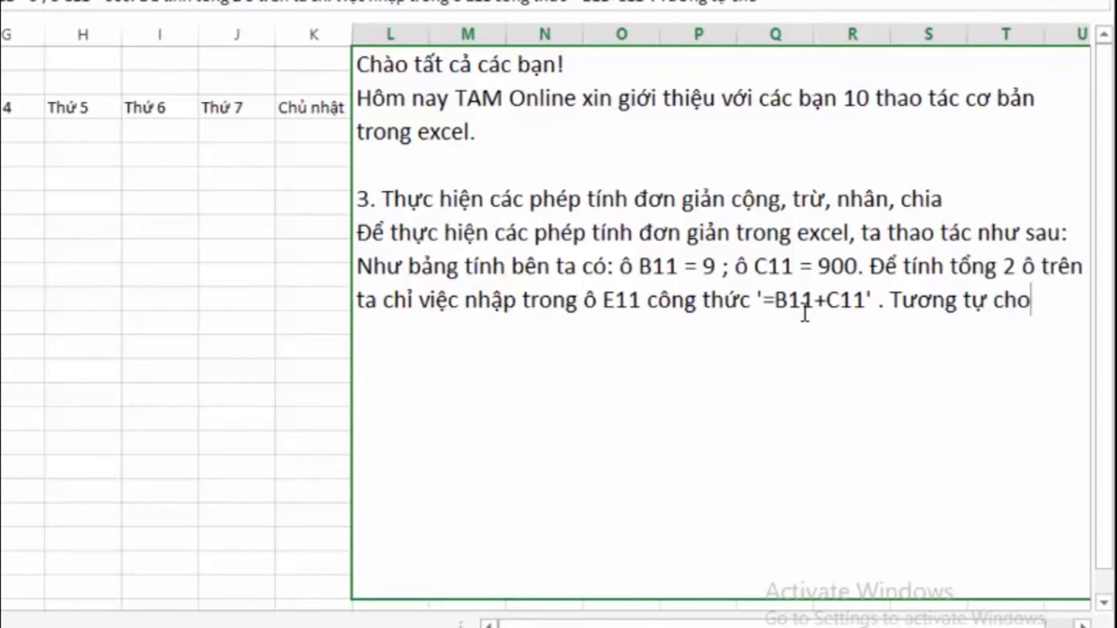
pyautogui.write(' các p')
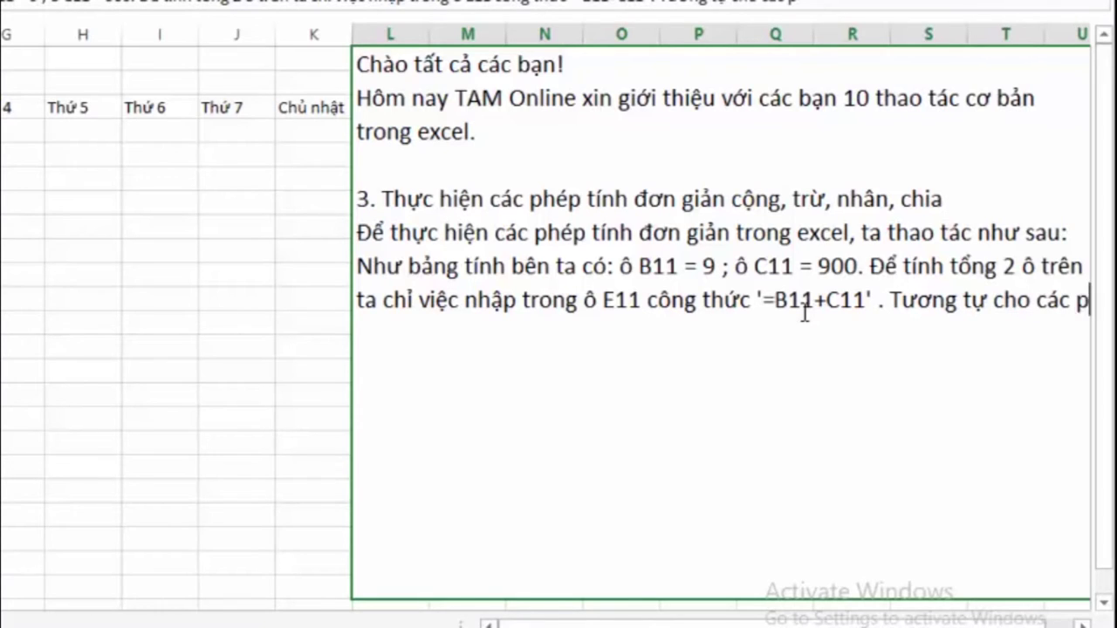
pyautogui.write('hép ti')
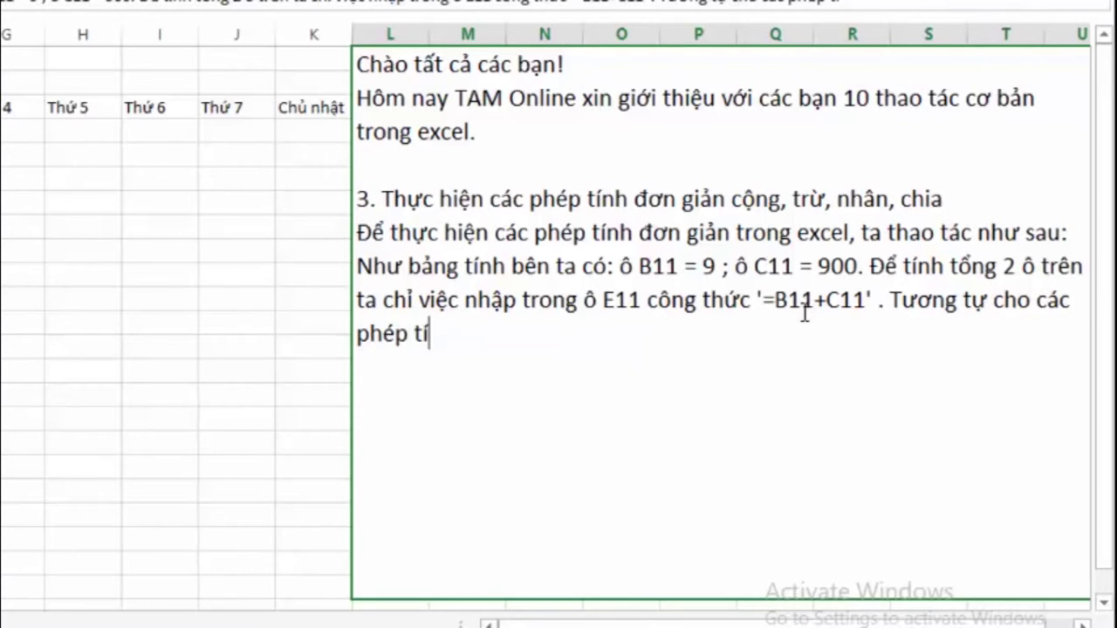
pyautogui.write('ính con lai')
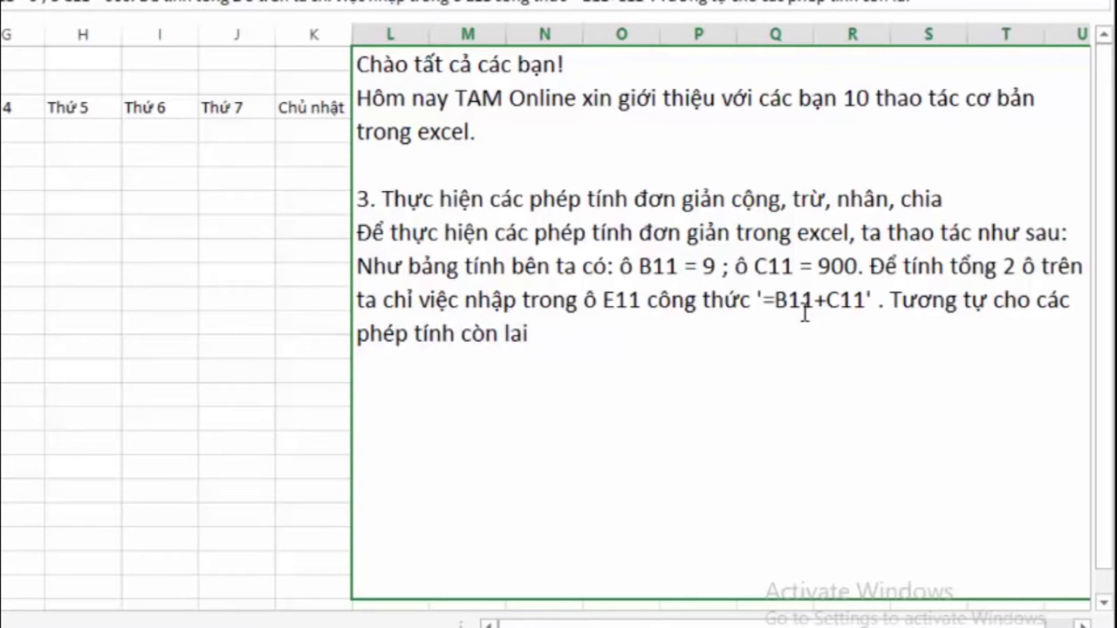
pyautogui.write('.')
pyautogui.press('Return')
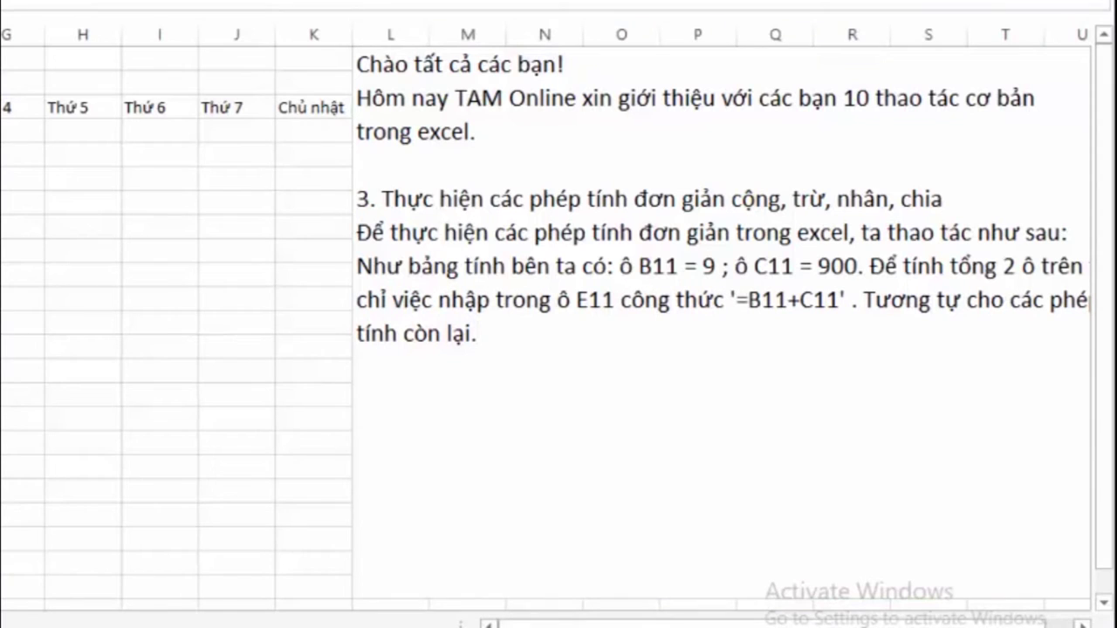
# Enter =B11+C11 in E11 and =C12-B12 in E12, giving 909 and 990
pyautogui.click(92, 364)
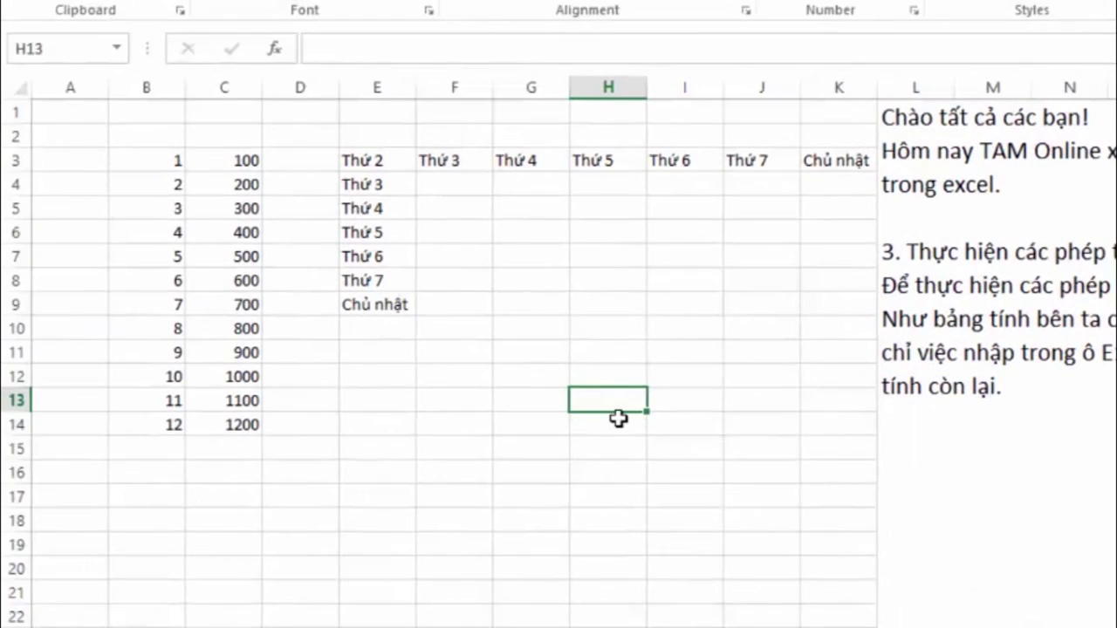
pyautogui.click(391, 353)
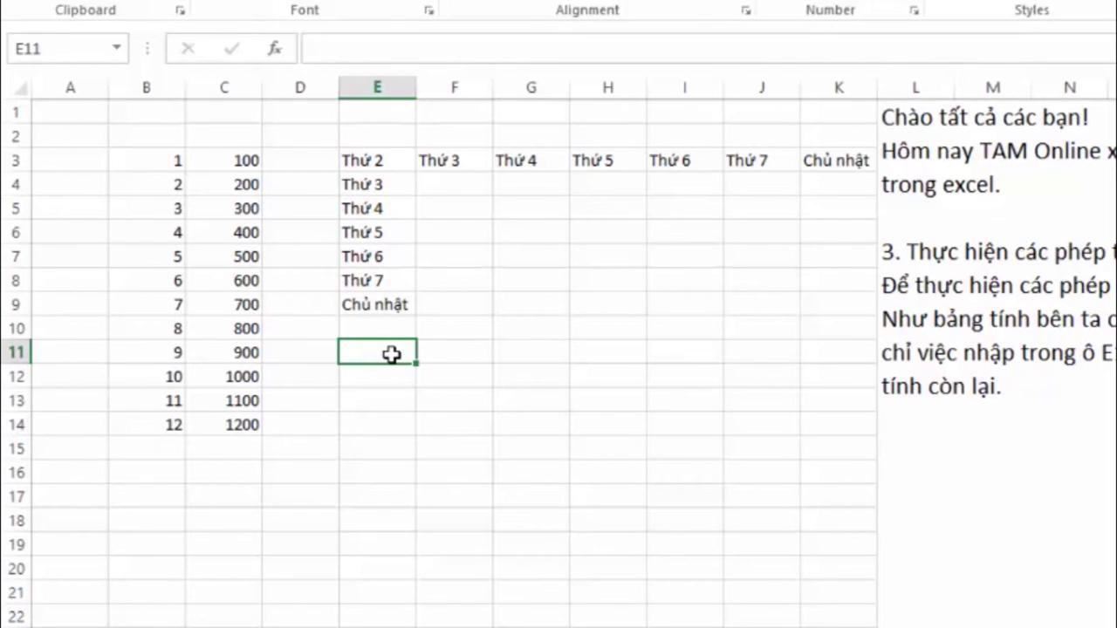
pyautogui.write('=')
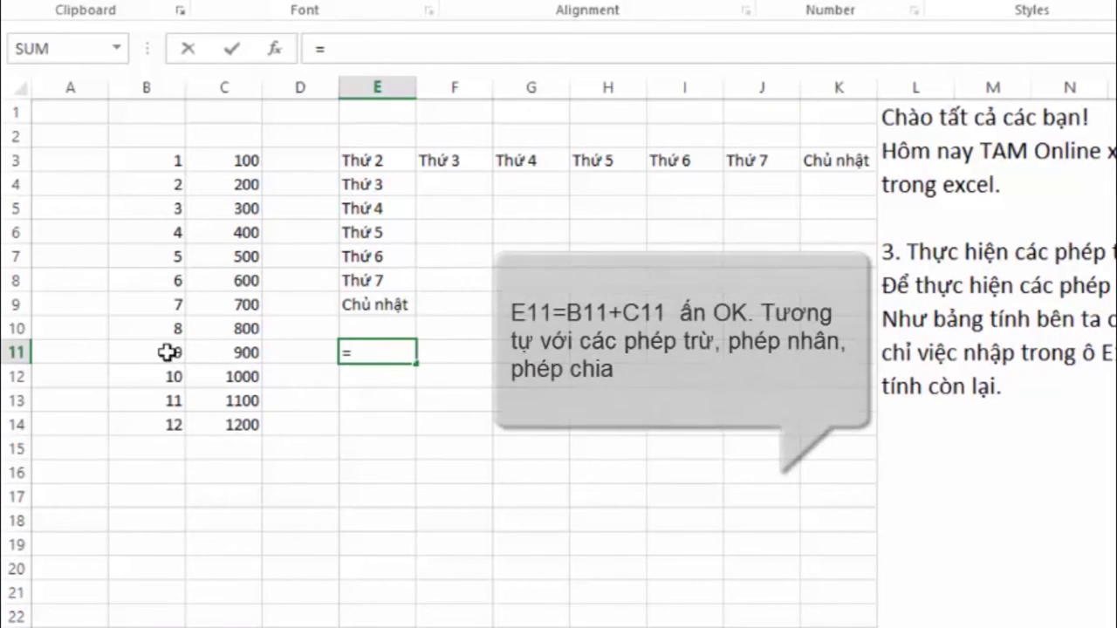
pyautogui.click(155, 351)
pyautogui.write('+')
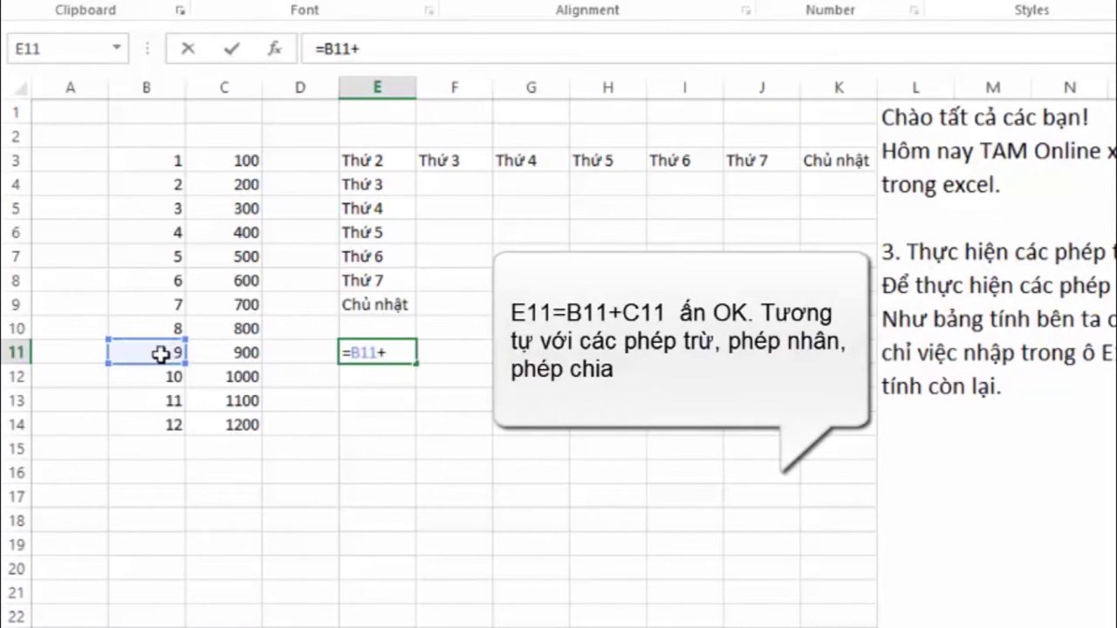
pyautogui.click(243, 352)
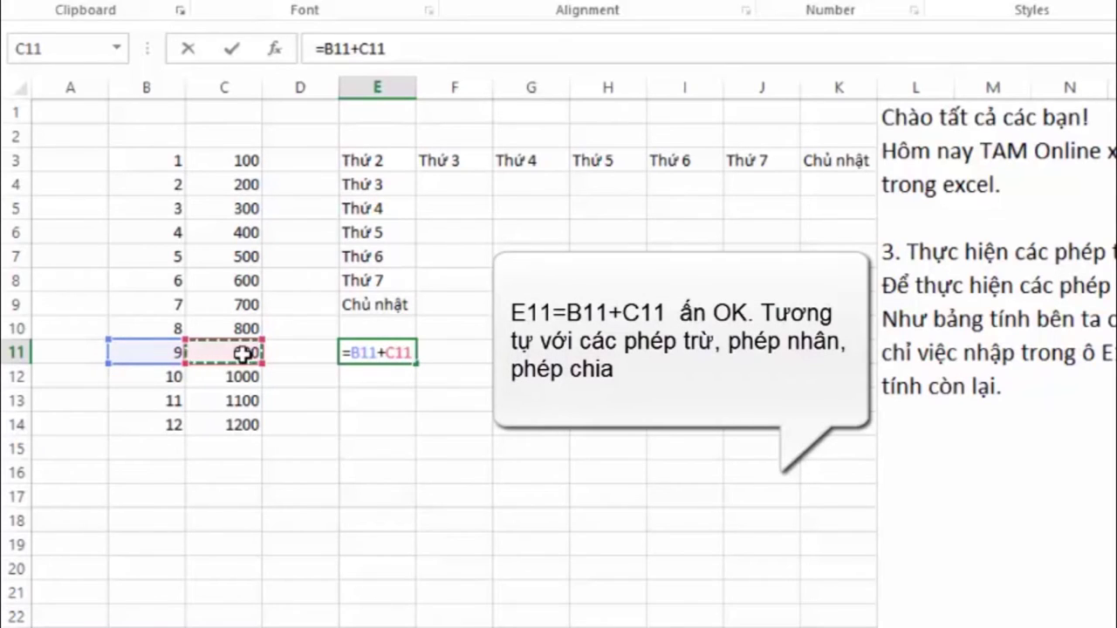
pyautogui.press('Return')
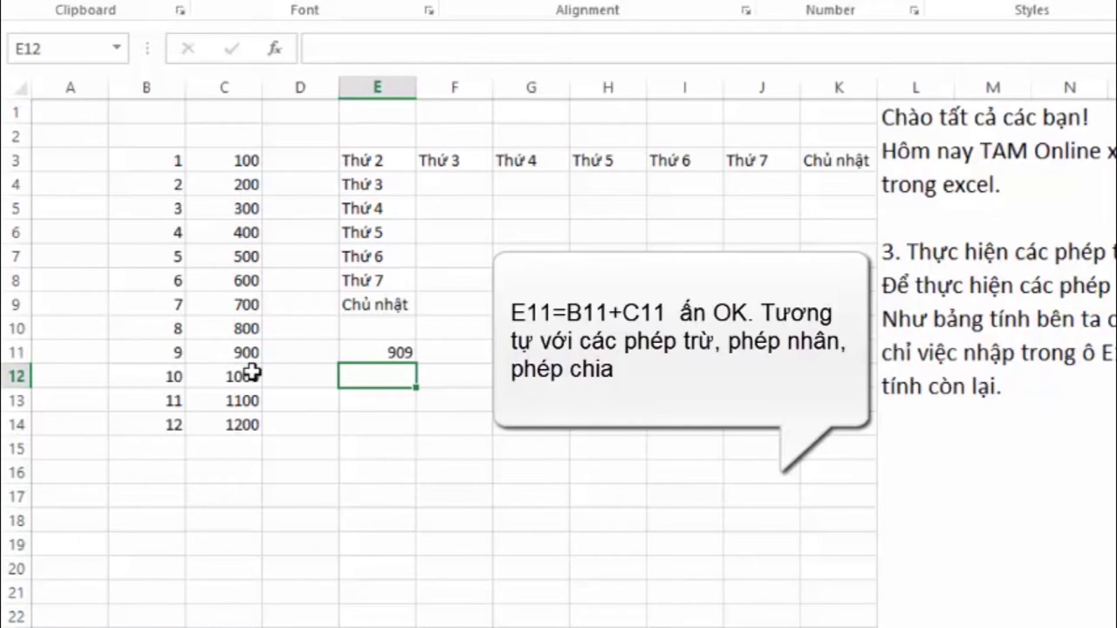
pyautogui.write('=')
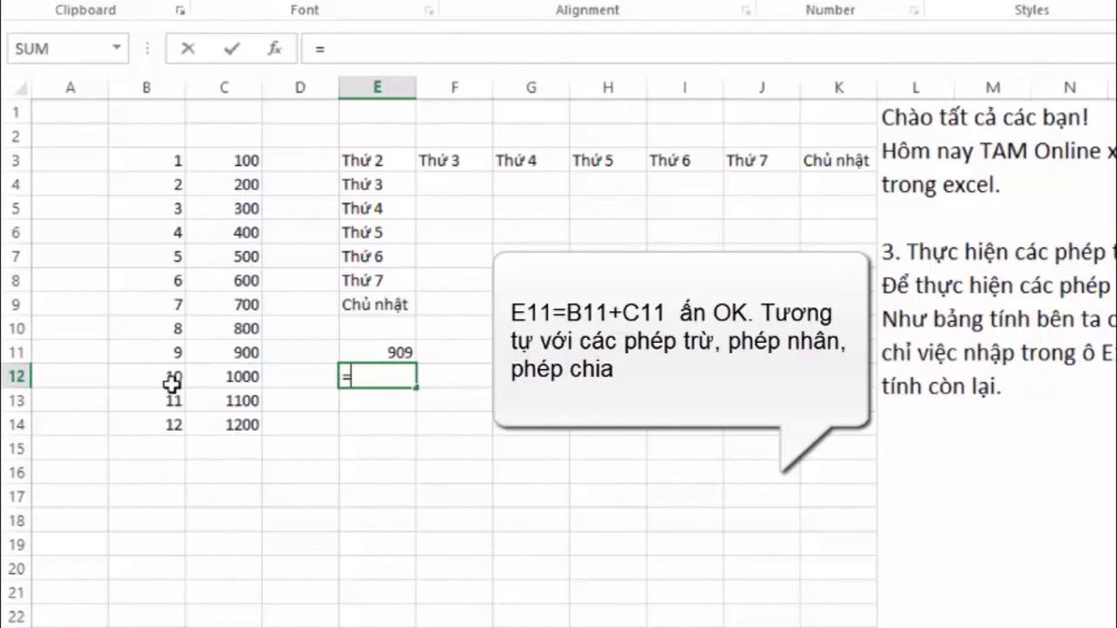
pyautogui.click(172, 383)
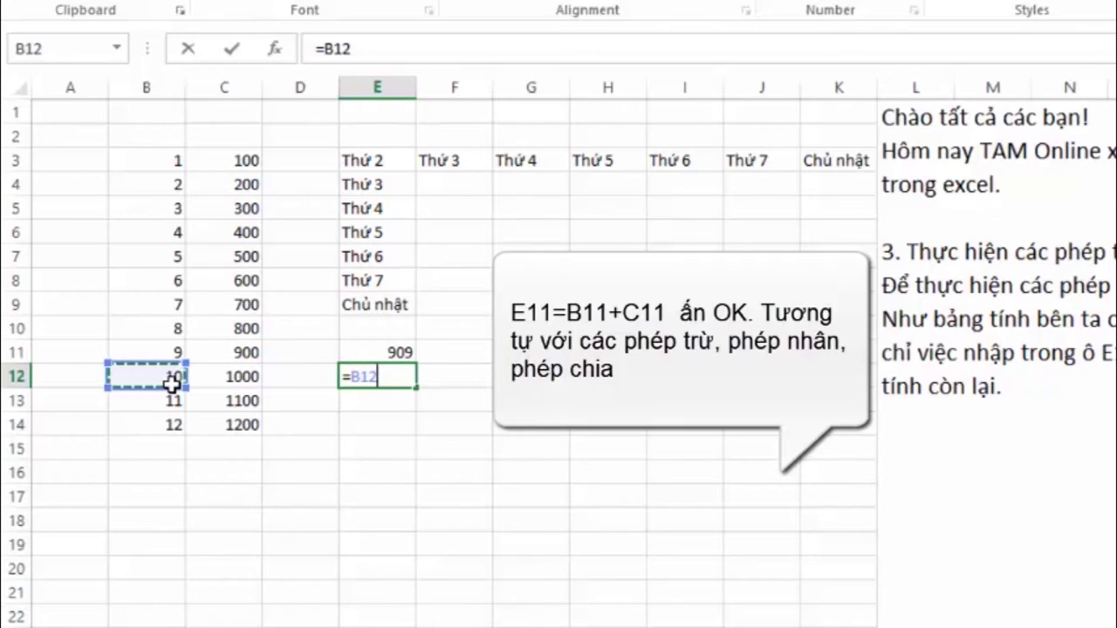
pyautogui.press('Escape')
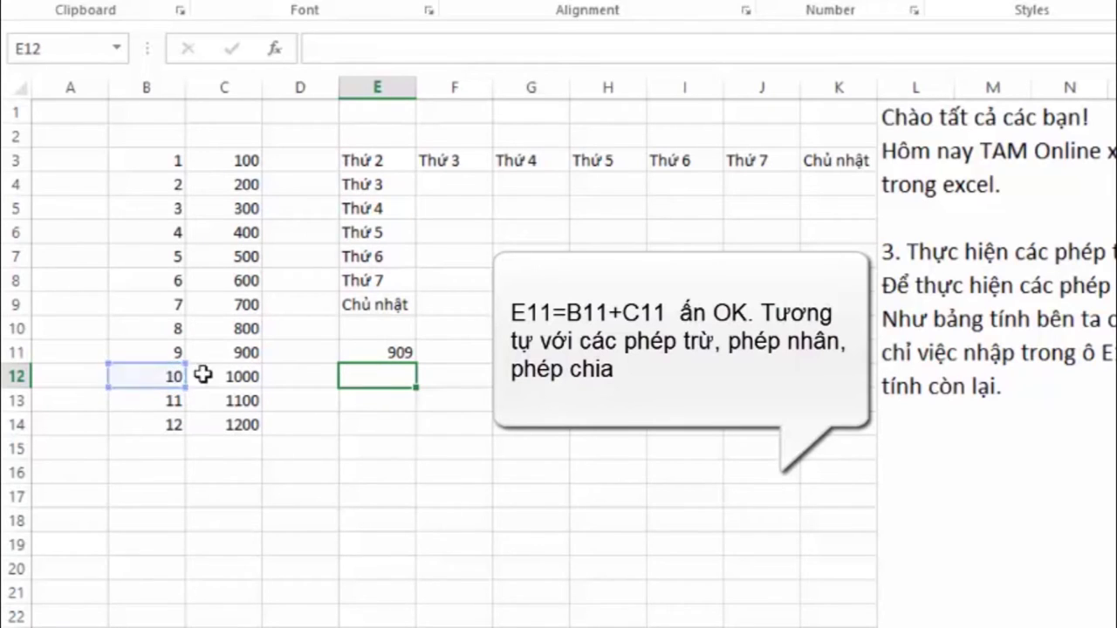
pyautogui.write('=')
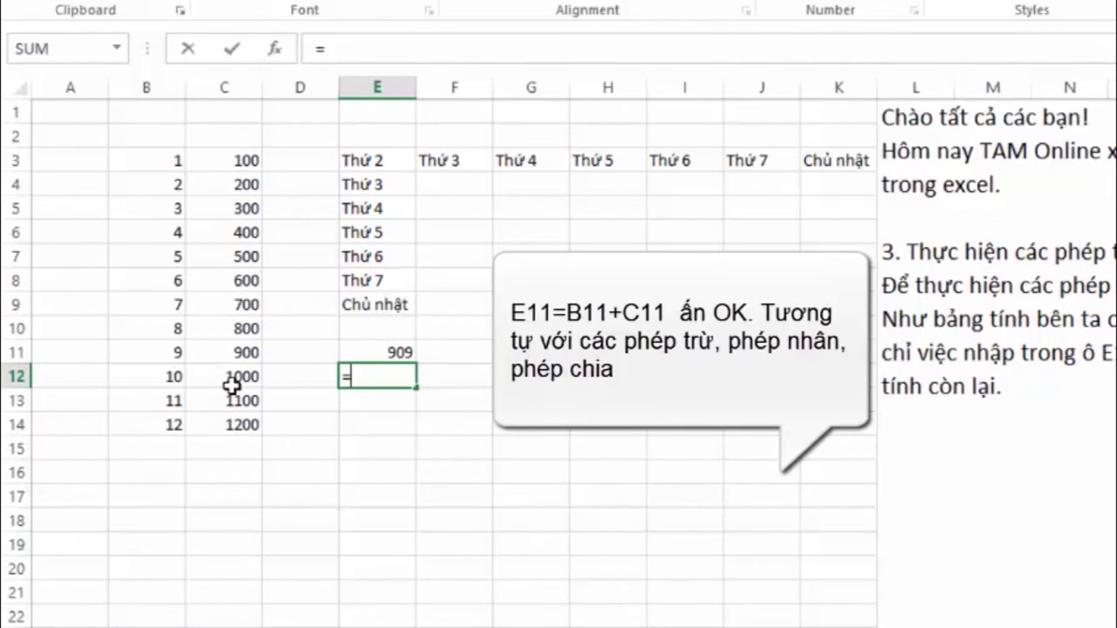
pyautogui.click(242, 376)
pyautogui.write('-')
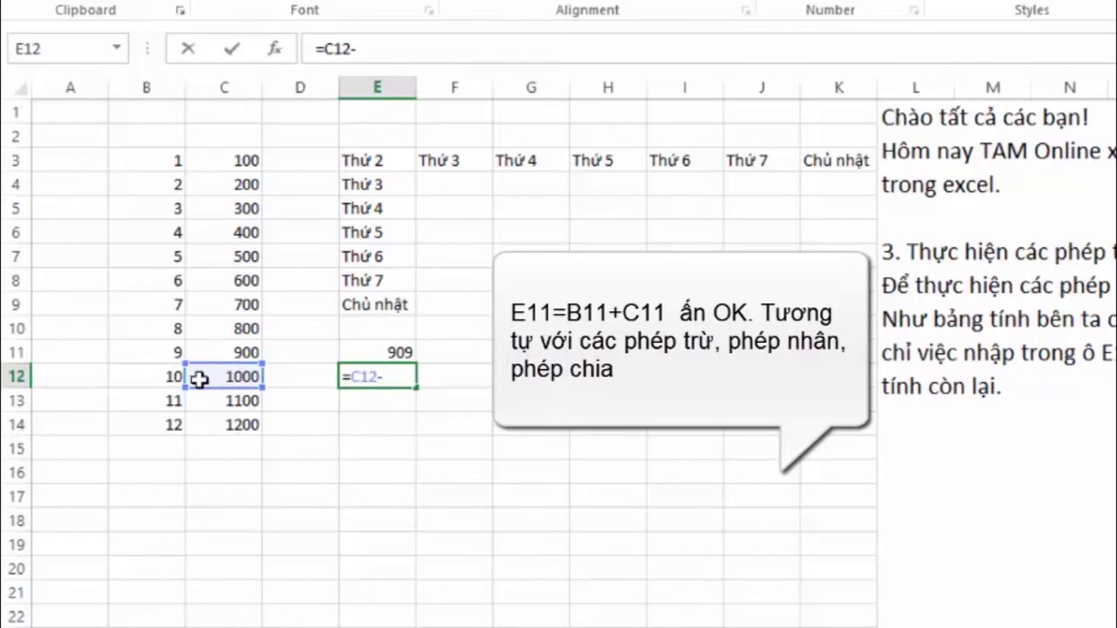
pyautogui.click(166, 376)
pyautogui.press('Return')
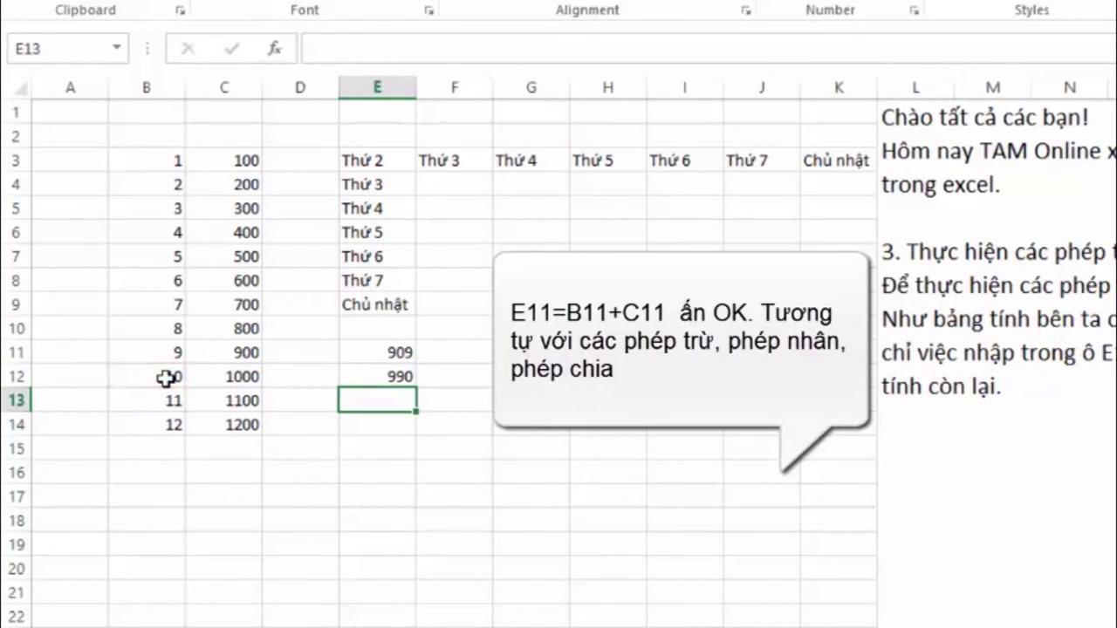
# Enter =B13*C13 in E13 and +C14/B14 in E14, giving 12100 and 100
pyautogui.write('=')
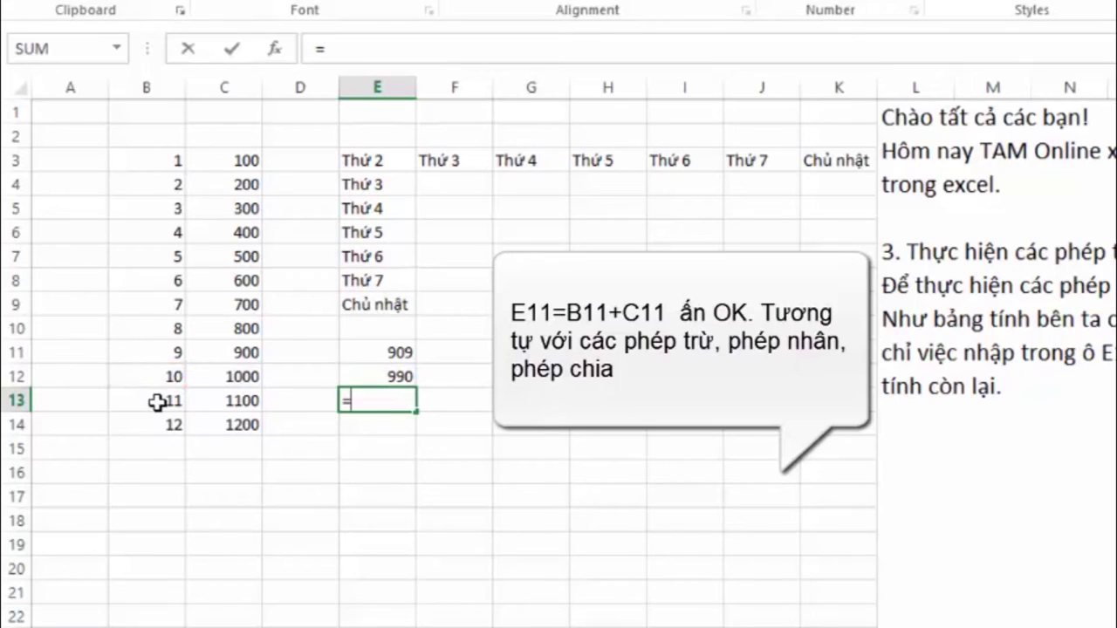
pyautogui.click(157, 401)
pyautogui.write('*')
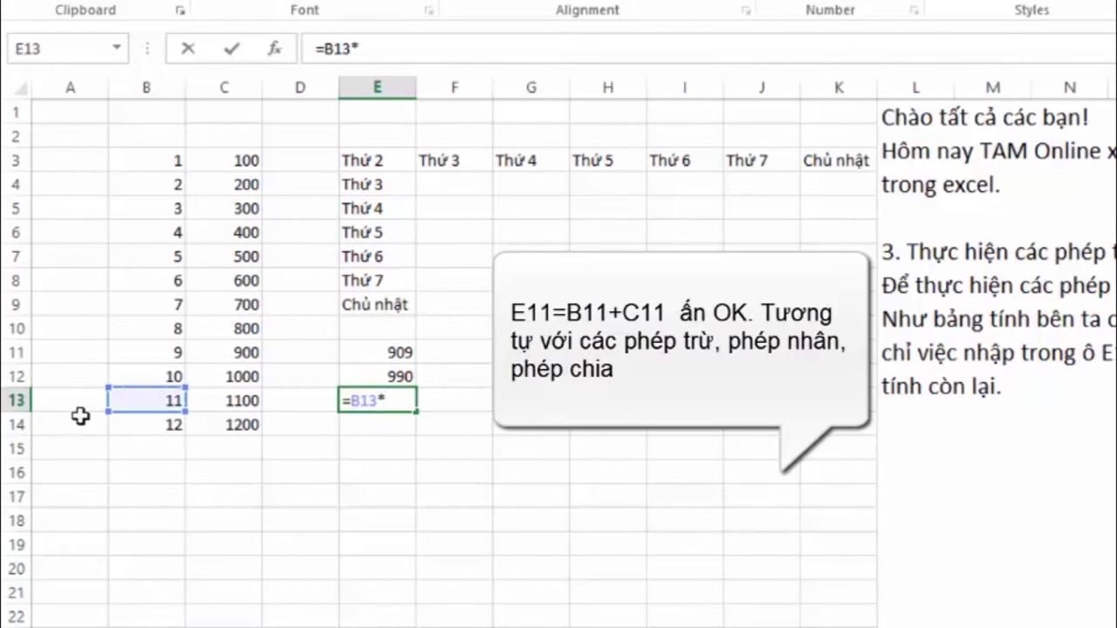
pyautogui.click(221, 399)
pyautogui.press('Return')
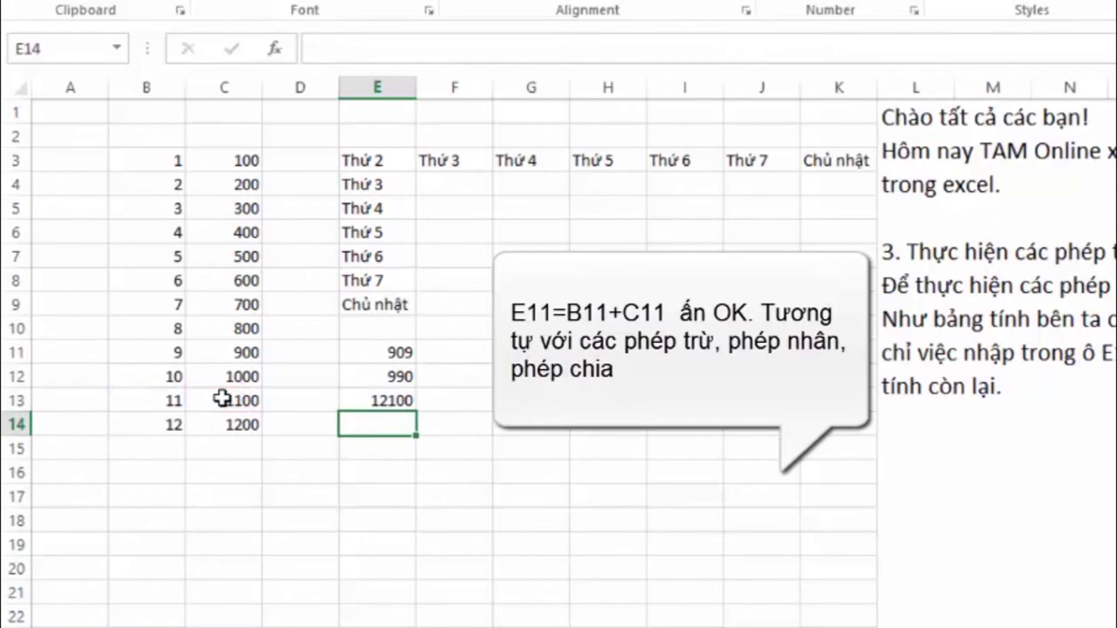
pyautogui.write('+')
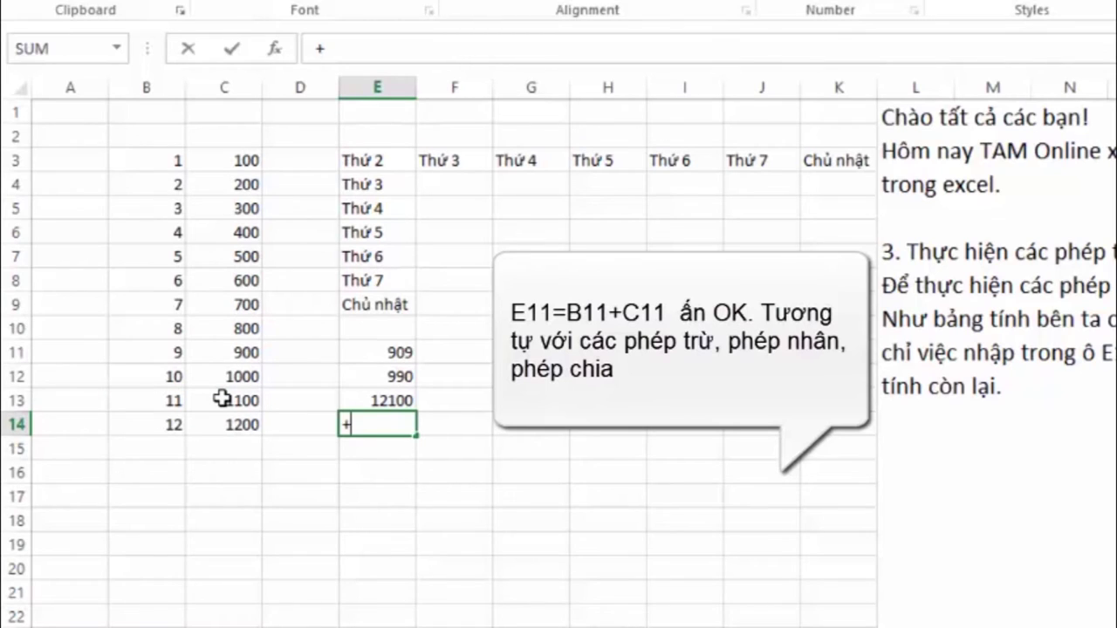
pyautogui.click(229, 424)
pyautogui.write('/')
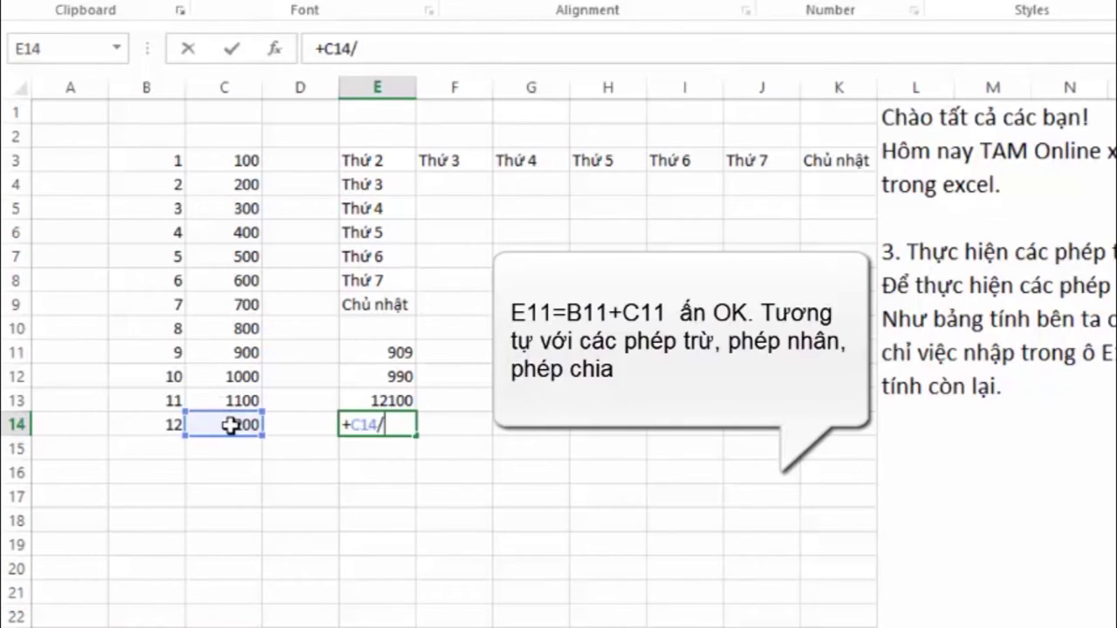
pyautogui.click(134, 415)
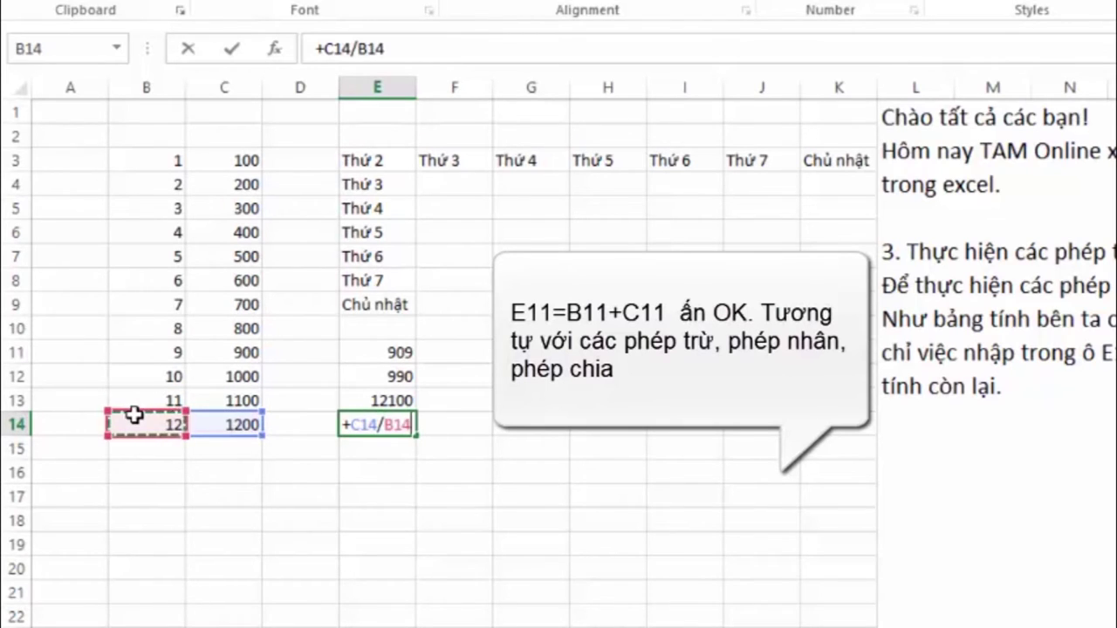
pyautogui.press('Return')
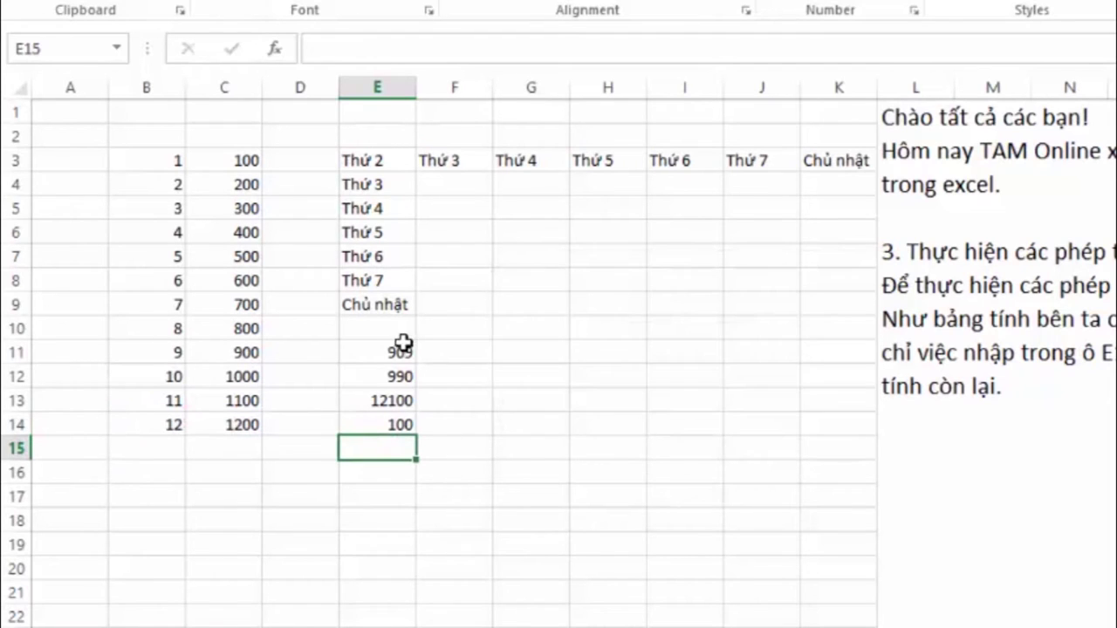
# Type the Copy & Paste note: right-click the source cell, choose copy, then right-click the target and choose paste
pyautogui.moveTo(404, 349)
pyautogui.mouseDown()
pyautogui.moveTo(394, 417)
pyautogui.moveTo(406, 424)
pyautogui.mouseUp()
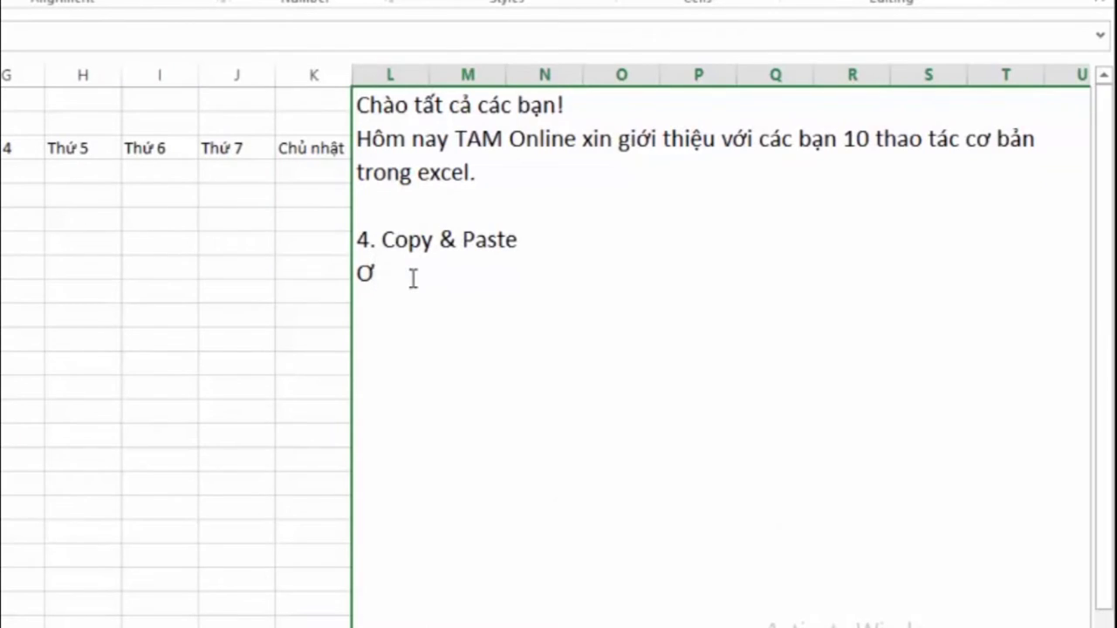
pyautogui.write('r thạo t')
pyautogui.write('ác nay')
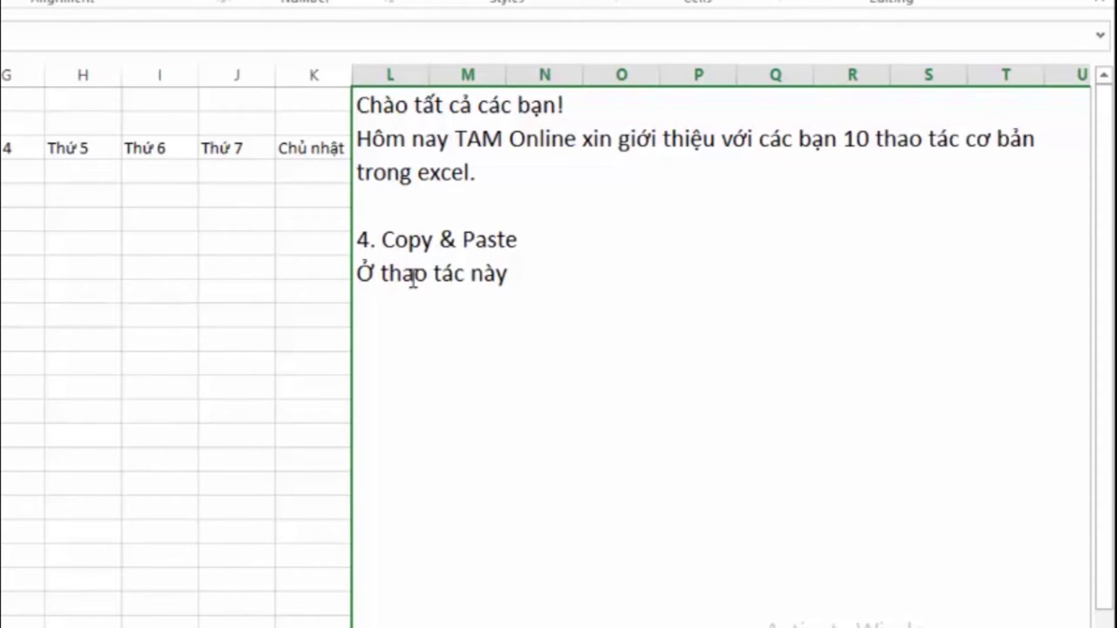
pyautogui.write(', ta có th')
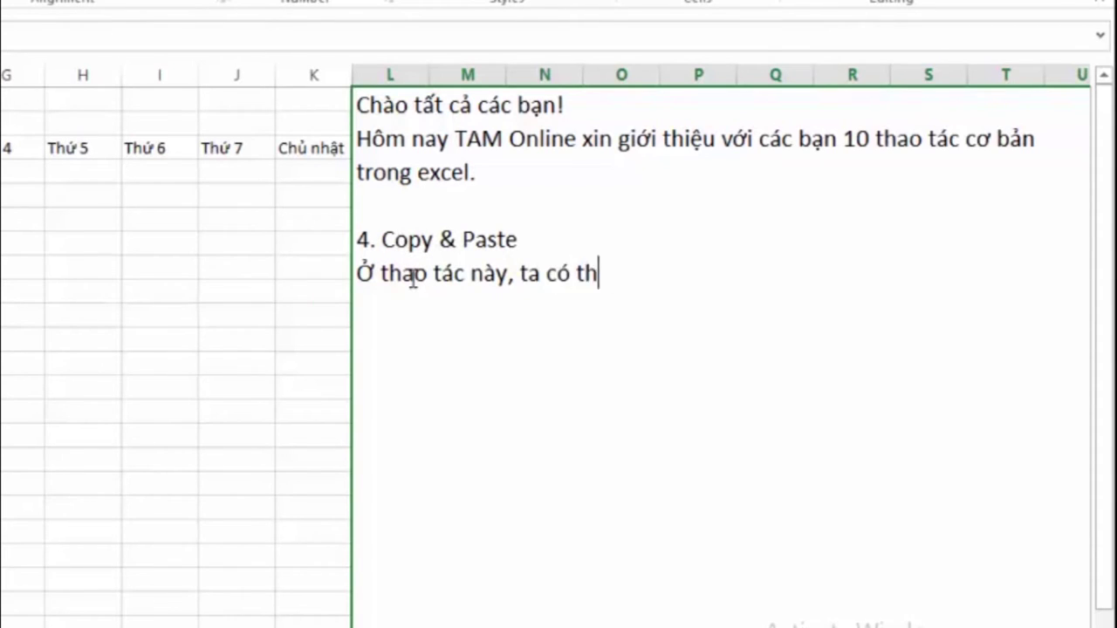
pyautogui.write('ể ')
pyautogui.write('lamf ')
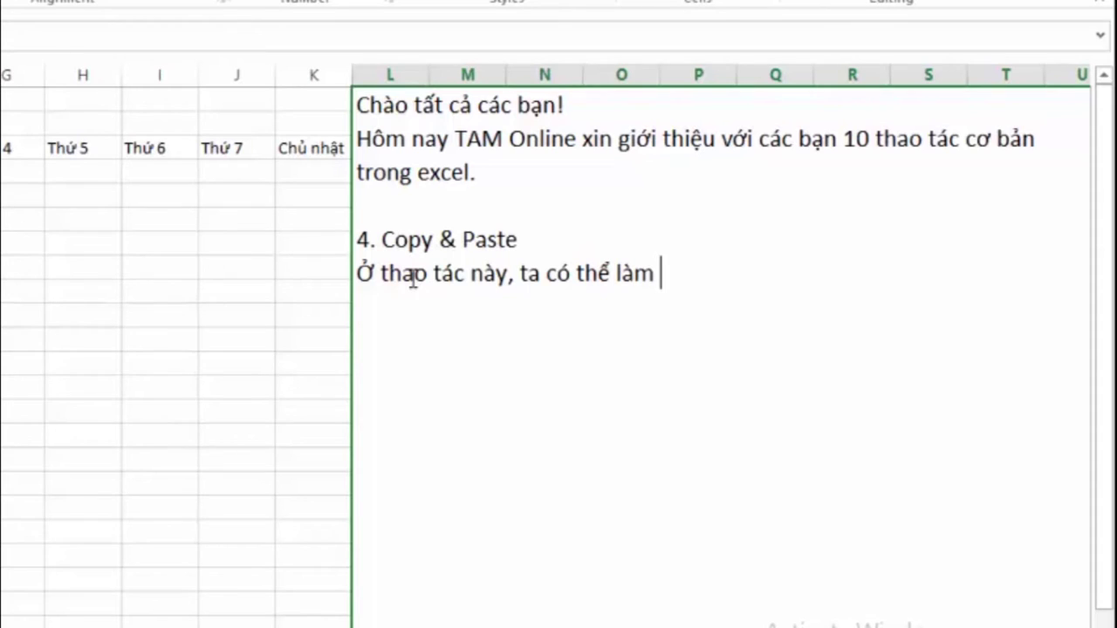
pyautogui.write('như sau')
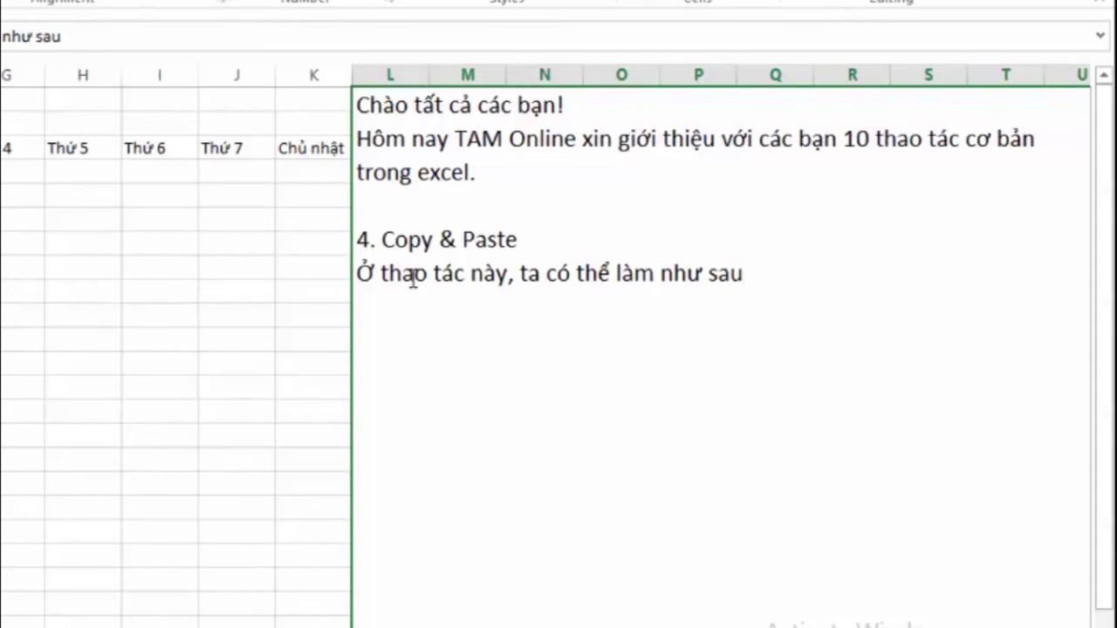
pyautogui.write(': ')
pyautogui.write('Nha')
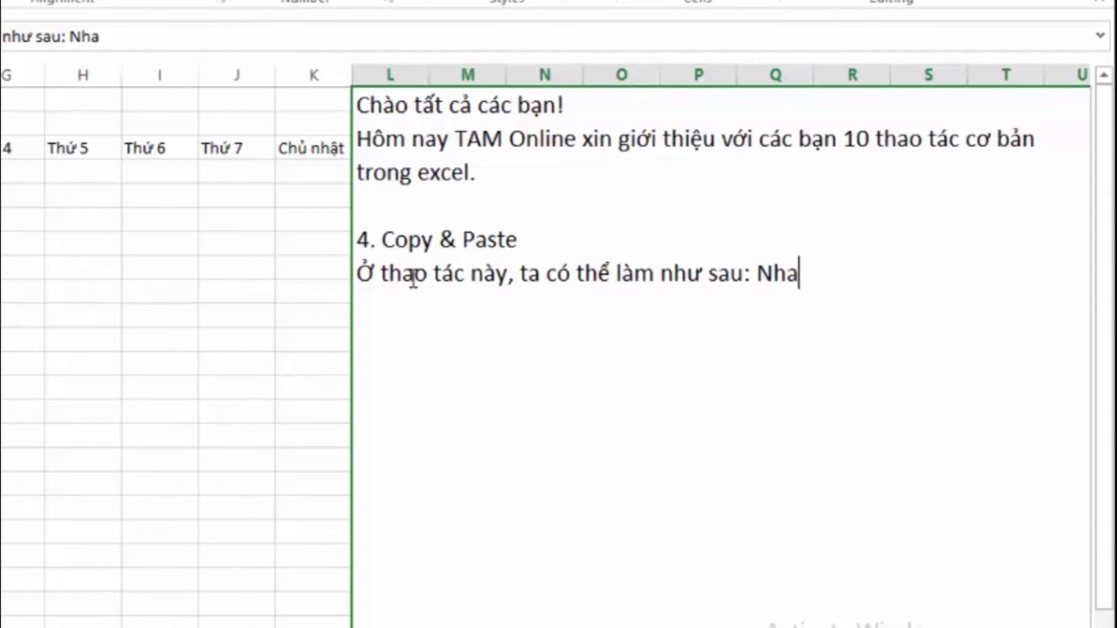
pyautogui.write('ys chuôt')
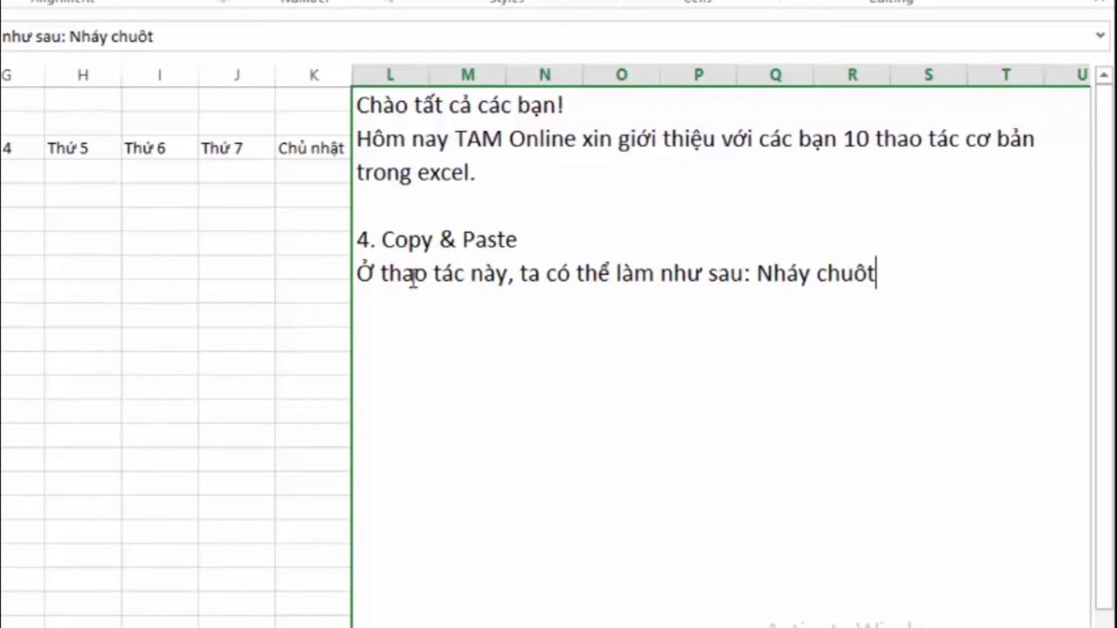
pyautogui.write(' phaải ')
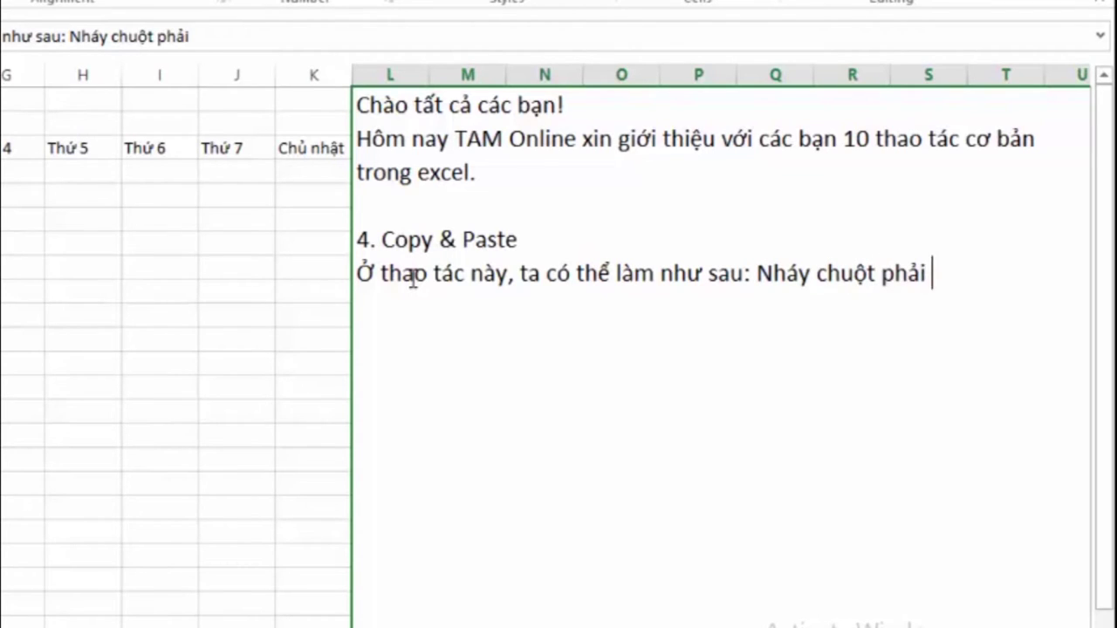
pyautogui.write('vao')
pyautogui.write('ô')
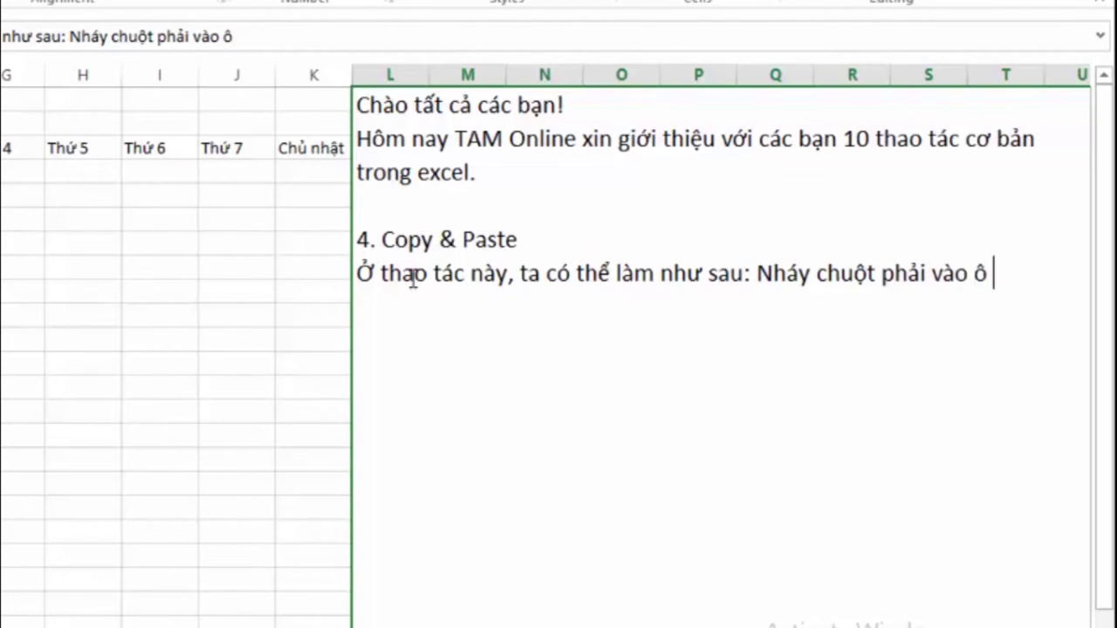
pyautogui.write(' cân ')
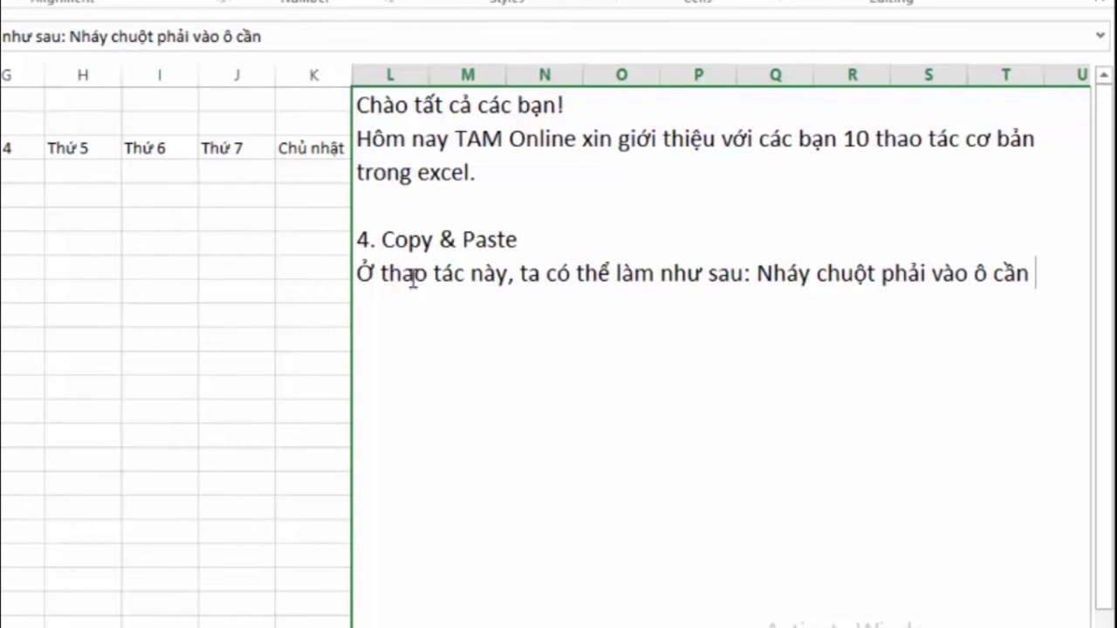
pyautogui.write('copy dư')
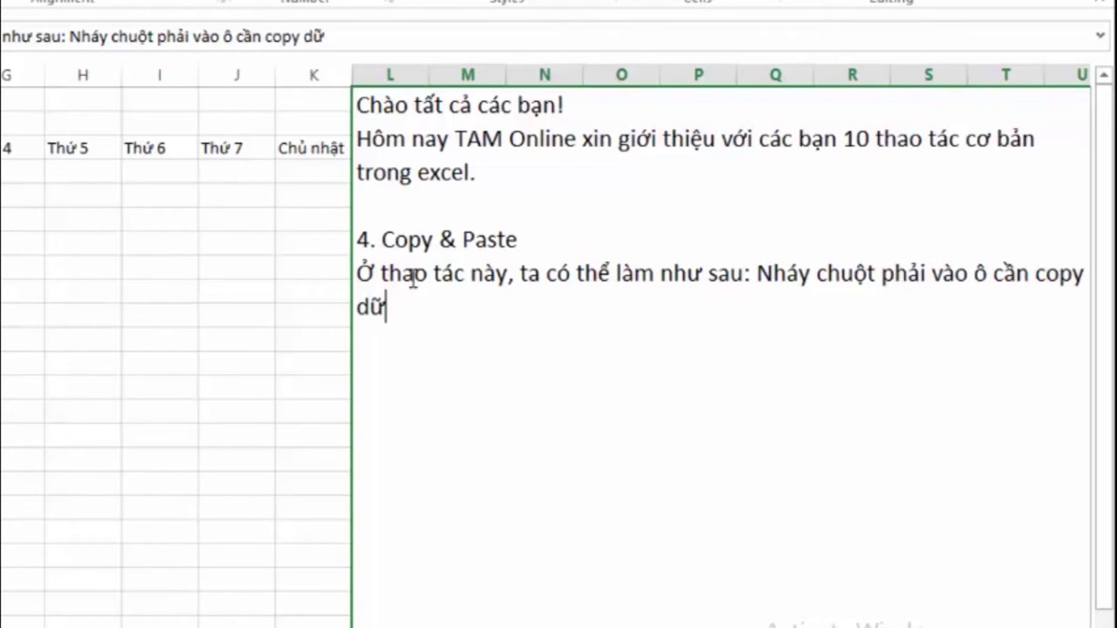
pyautogui.write(' lieệu')
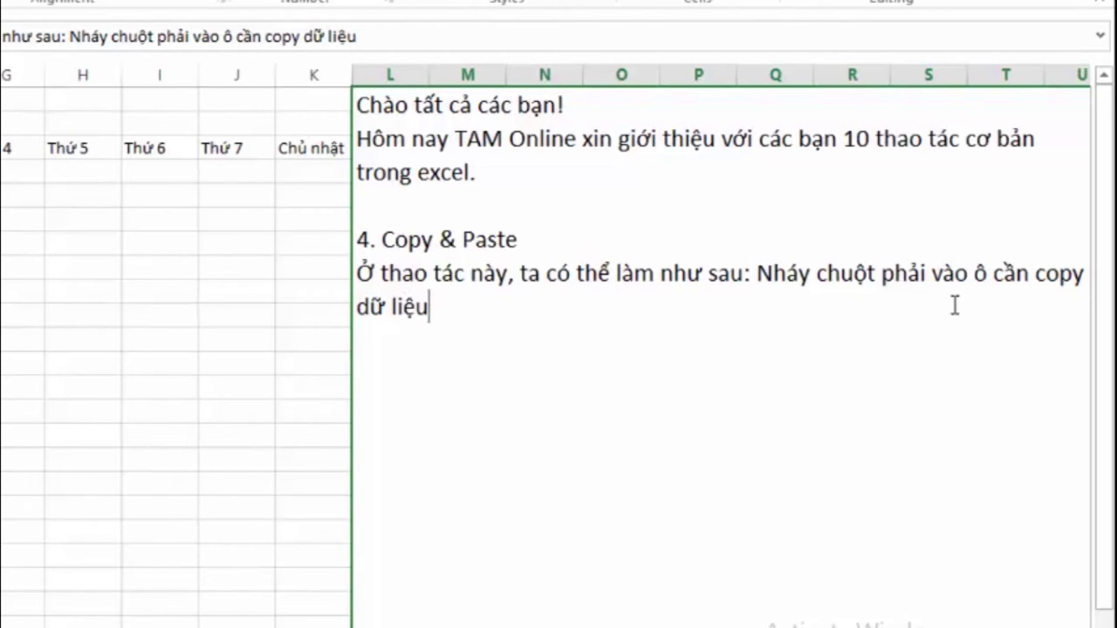
pyautogui.write(' va')
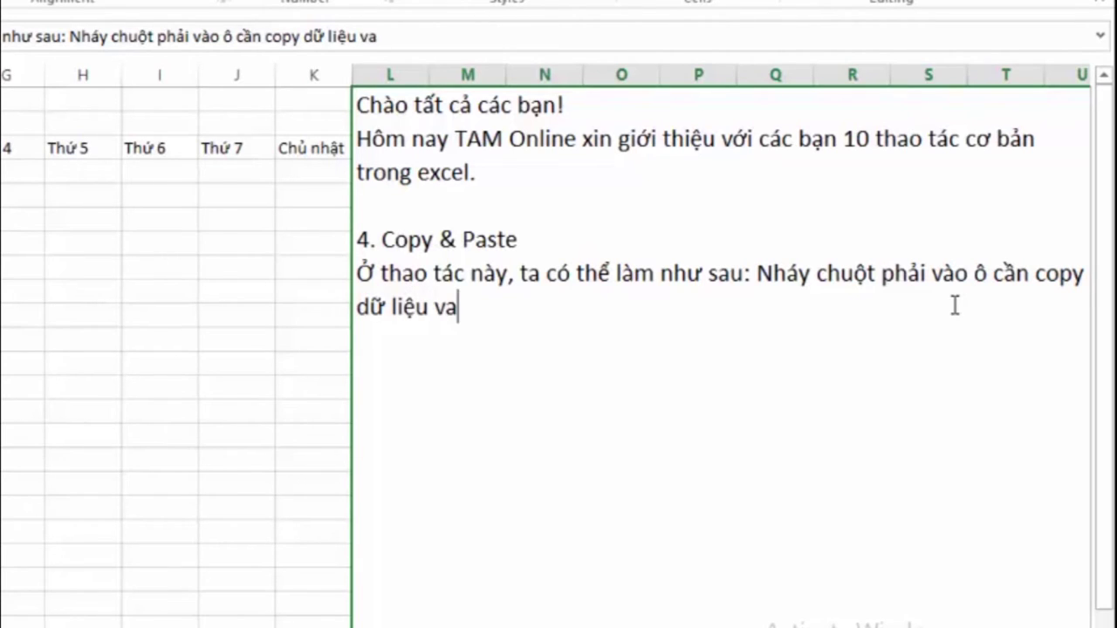
pyautogui.write('f chon')
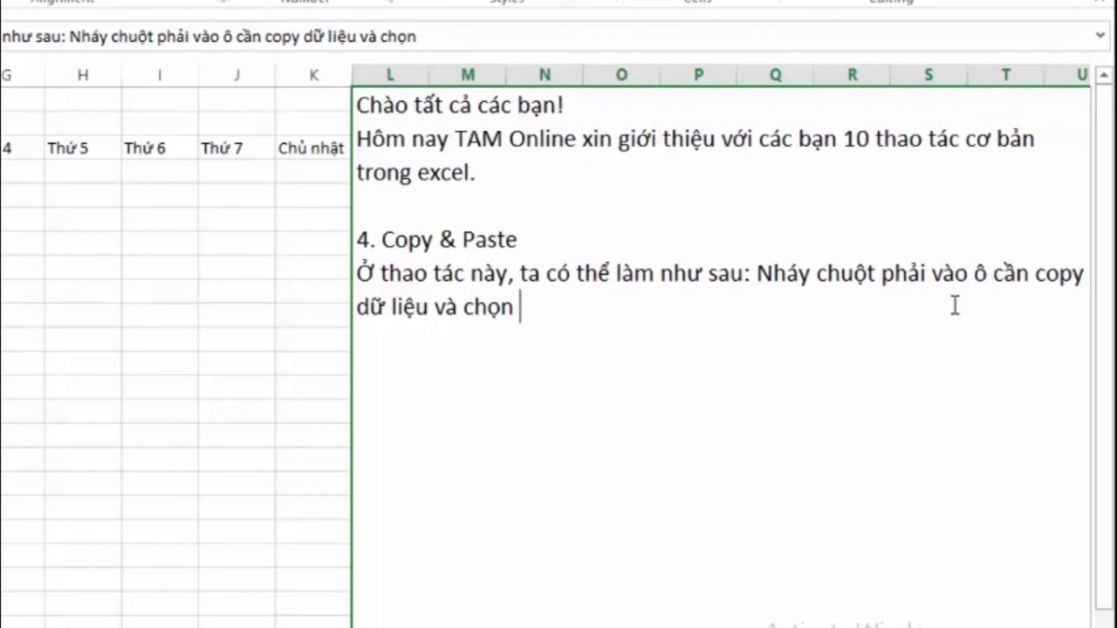
pyautogui.write('copy')
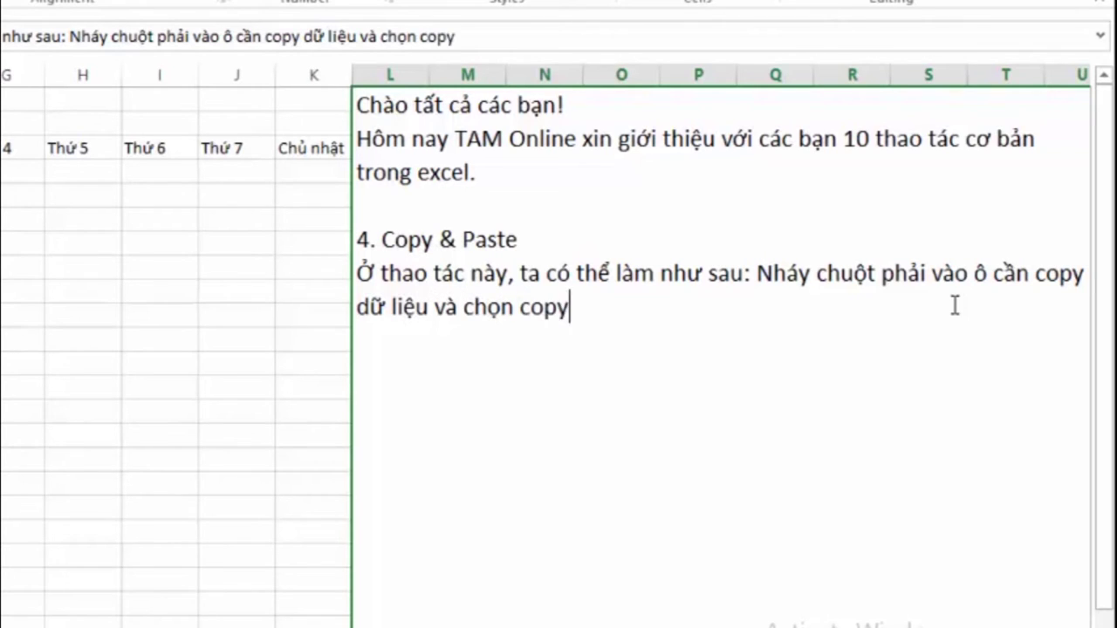
pyautogui.write(', d')
pyautogui.press('BackSpace')
pyautogui.write('sau đo')
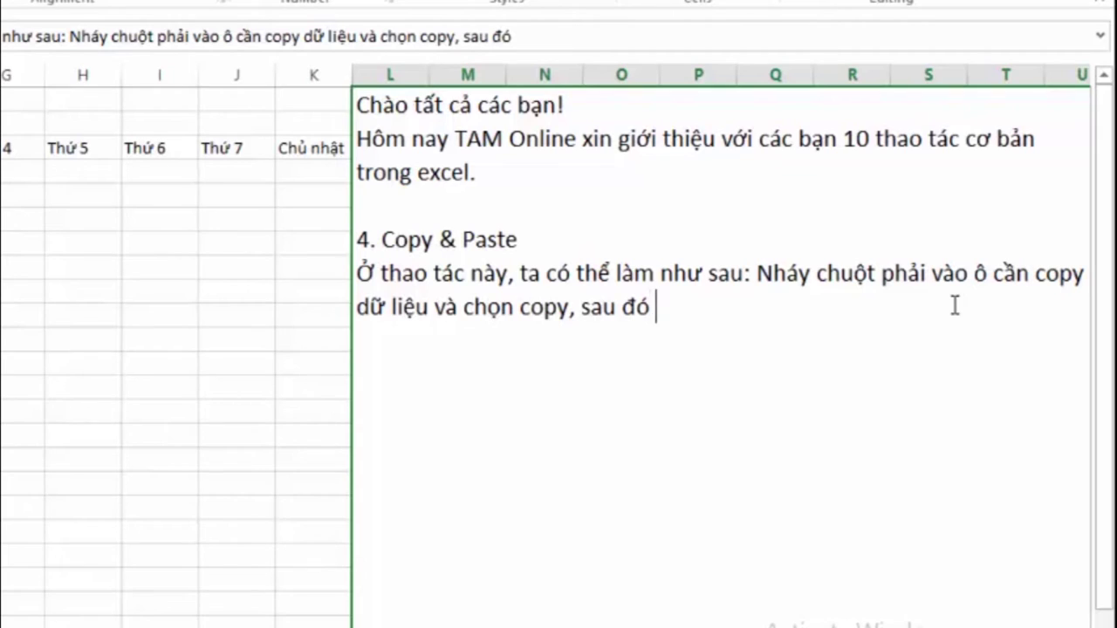
pyautogui.write('đưa tr ỏ ')
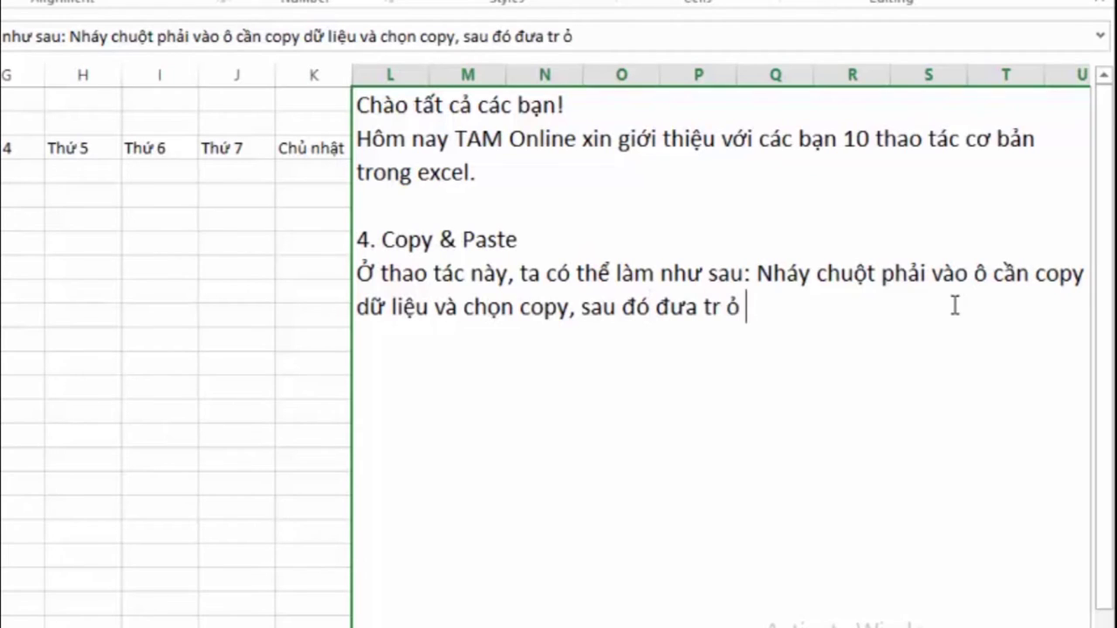
pyautogui.write('chuột ')
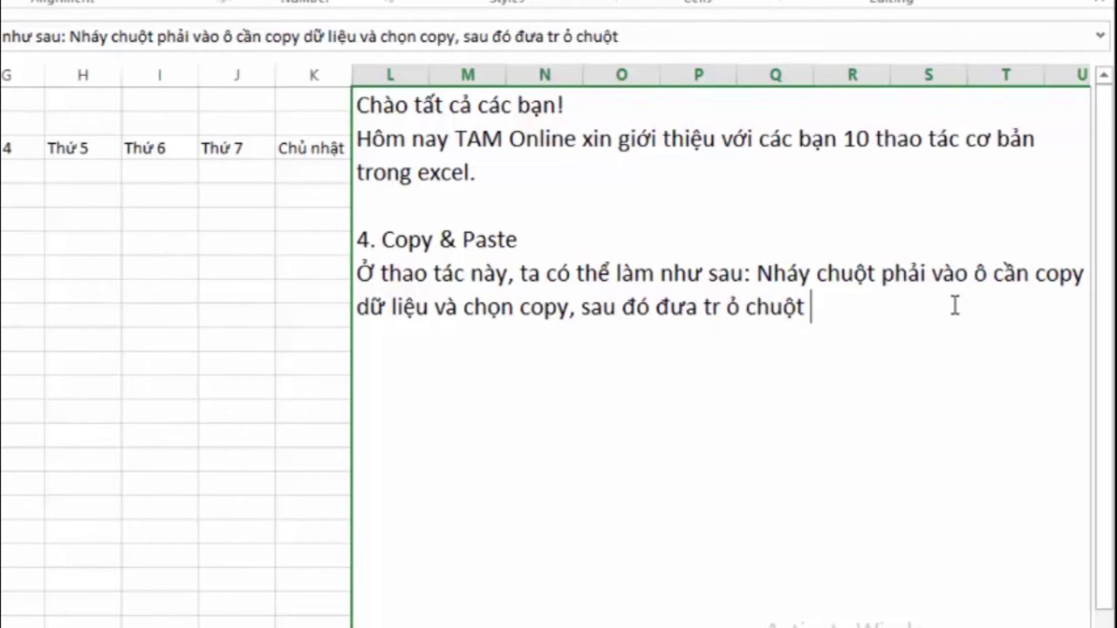
pyautogui.write('vaoô c')
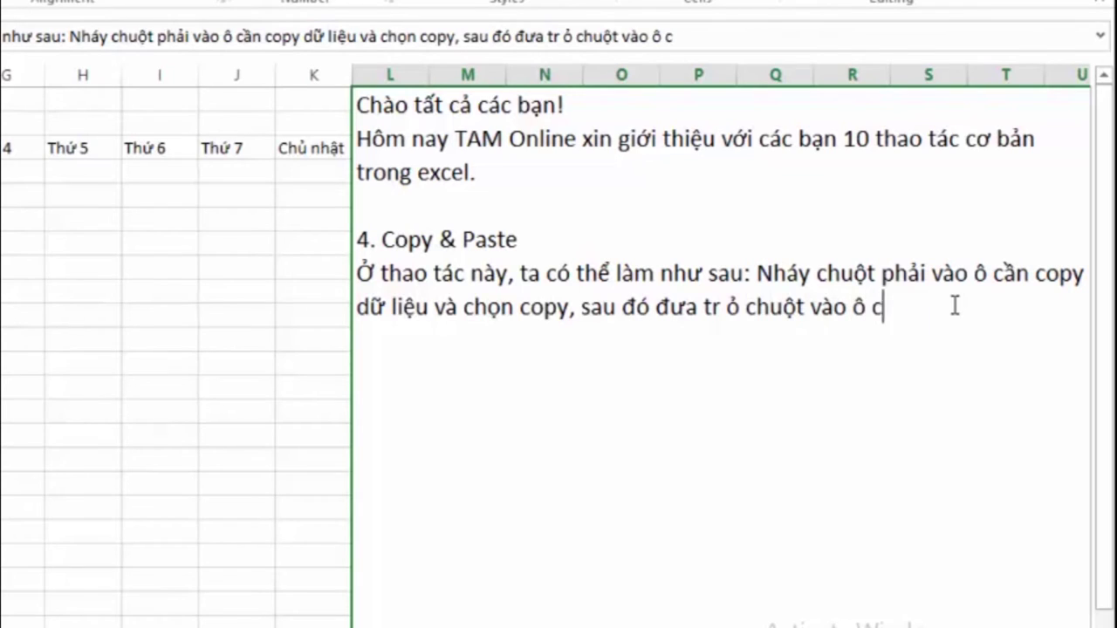
pyautogui.write('ần')
pyautogui.write(' dans')
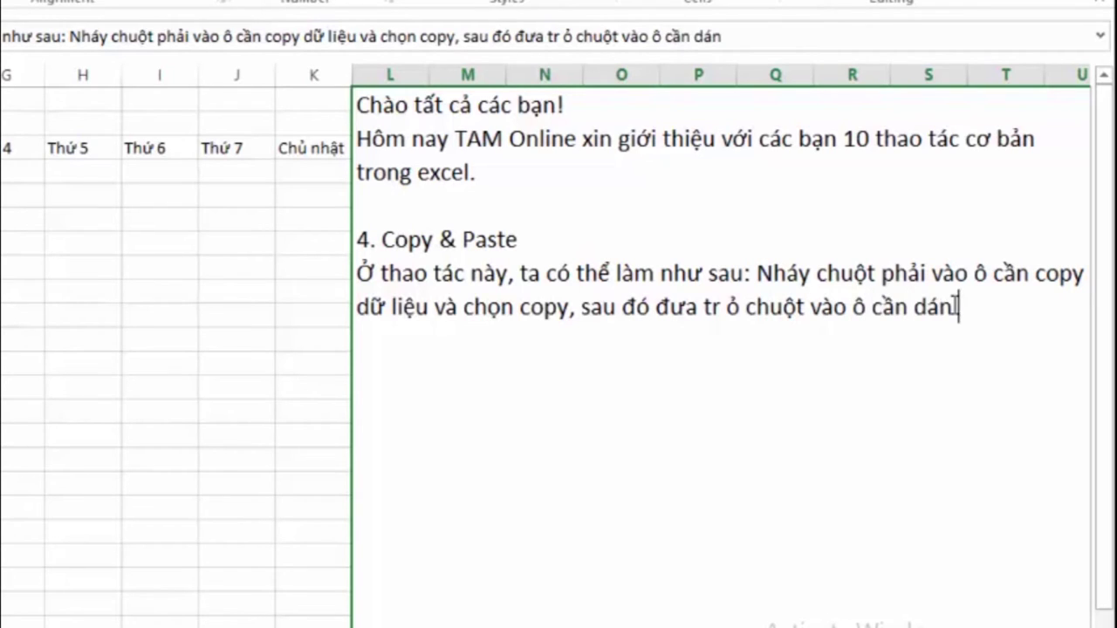
pyautogui.write(' dưx liệu')
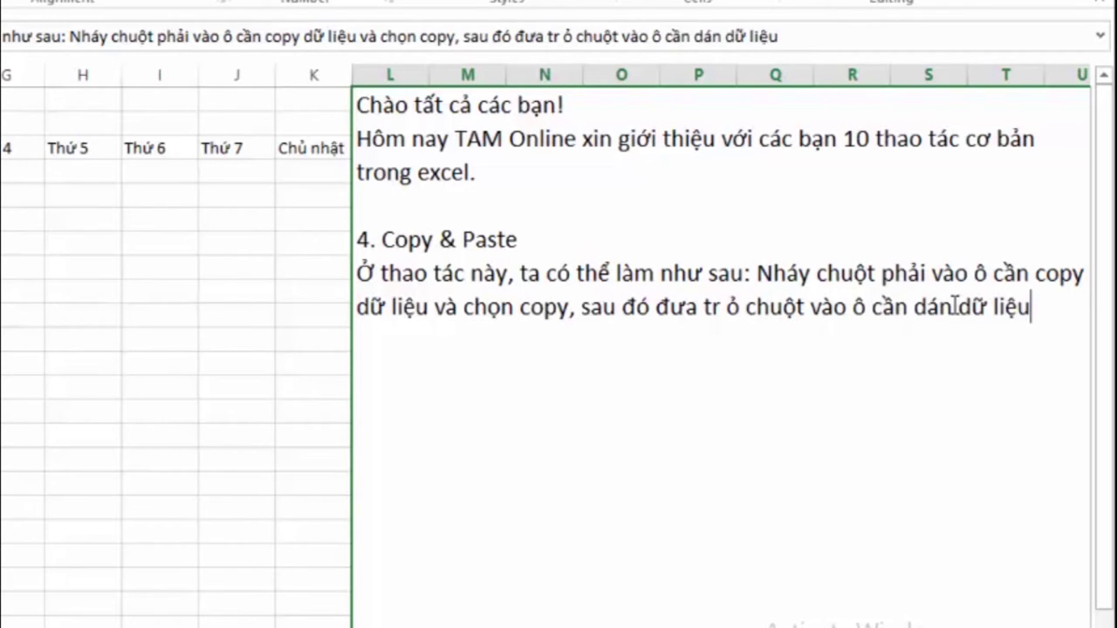
pyautogui.write('va')
pyautogui.write('nhays chu')
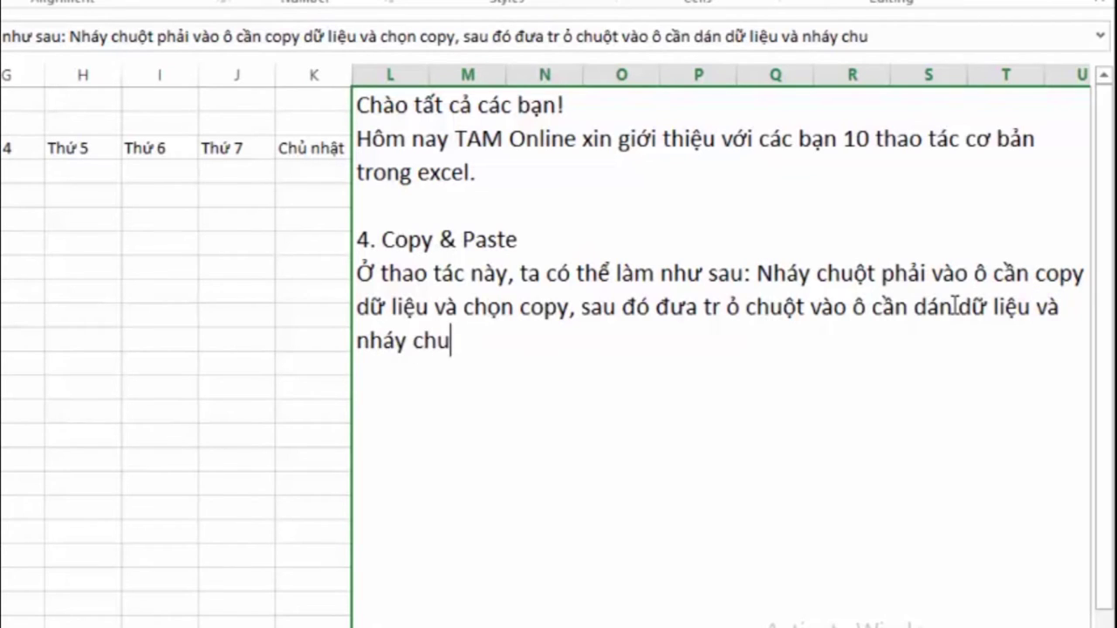
pyautogui.write('ootj phair')
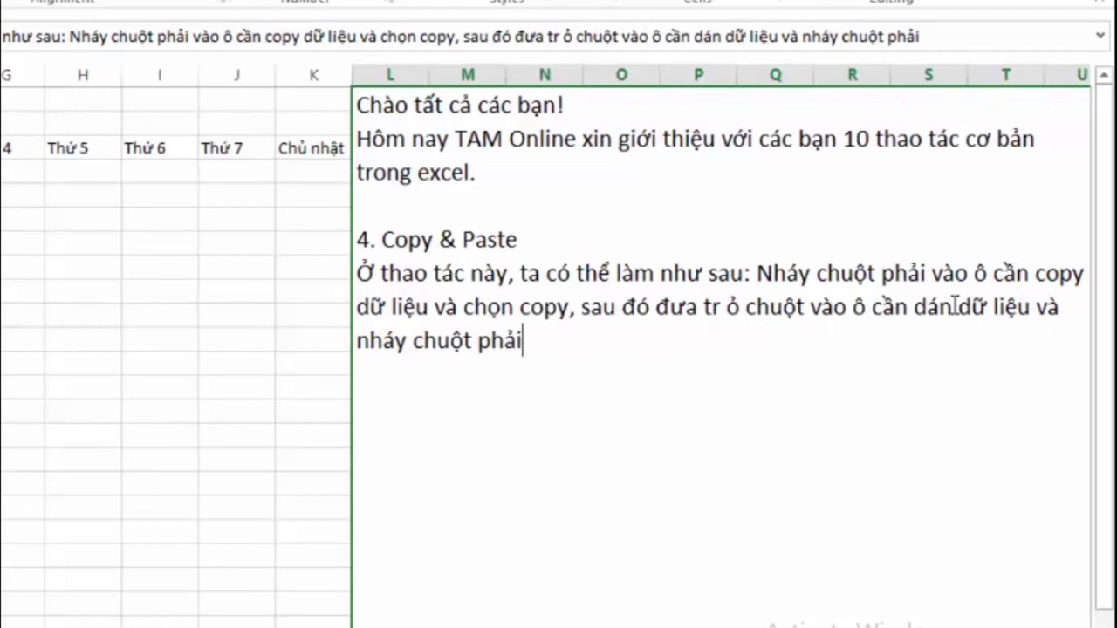
pyautogui.write(' vaf cho')
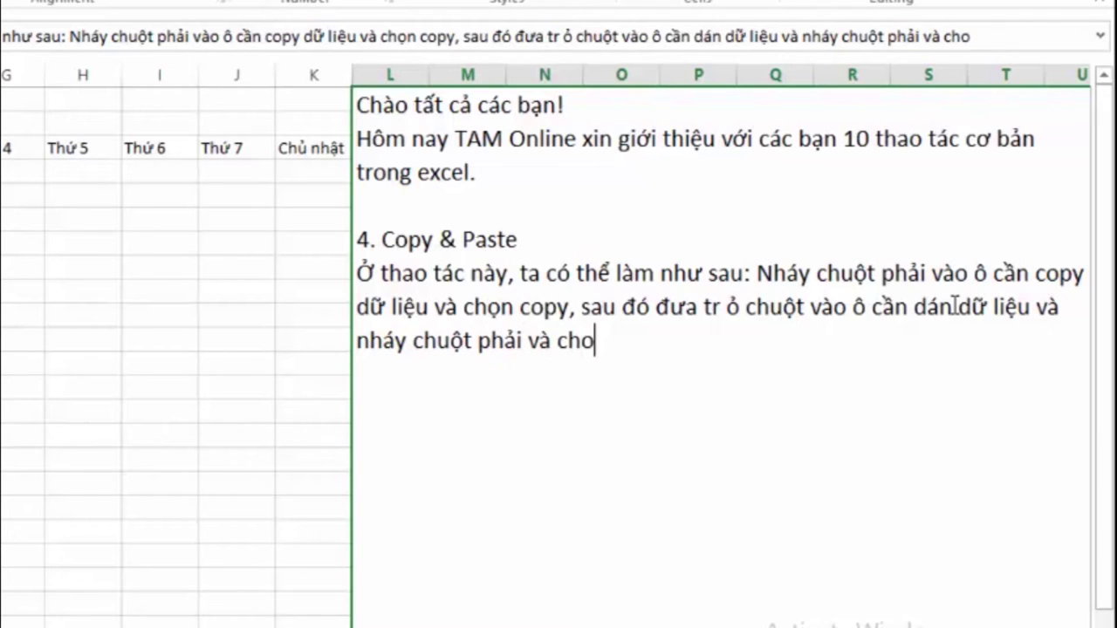
pyautogui.write('nj')
pyautogui.write(' pa')
pyautogui.write('ste')
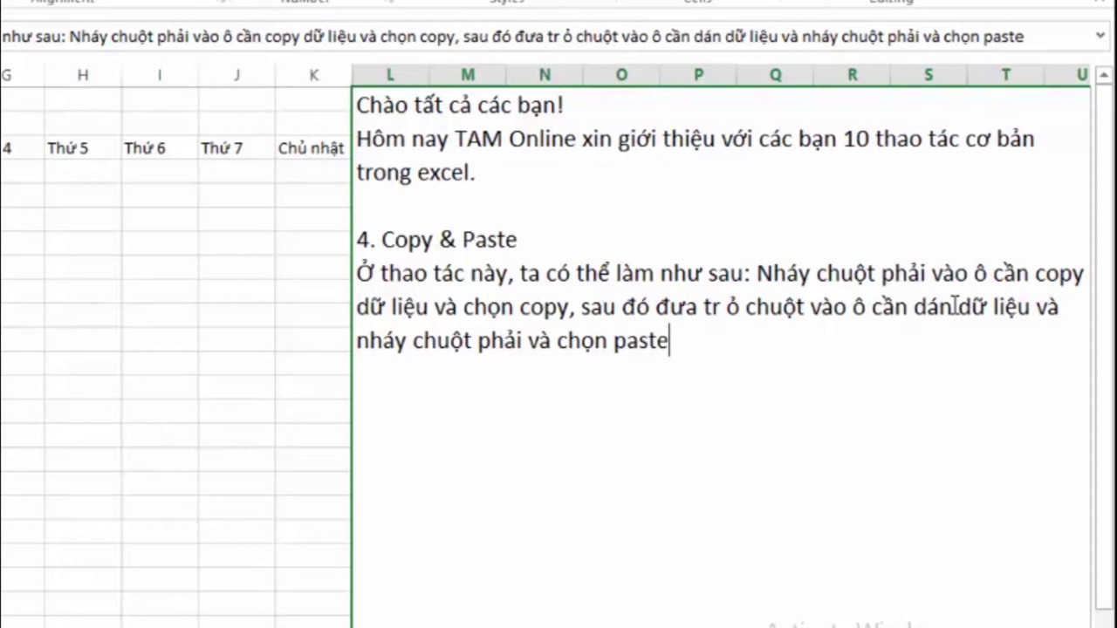
pyautogui.write('.')
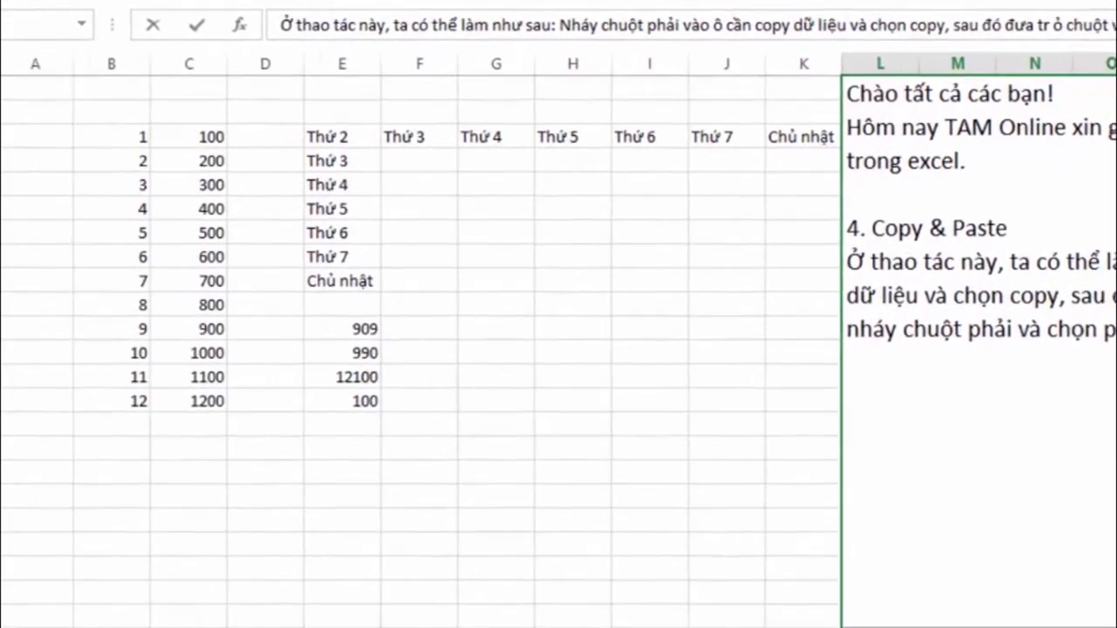
# Copy the numbers 9–12 from B11:B14 and paste them into B16:B19 using the right-click menu
pyautogui.click(634, 392)
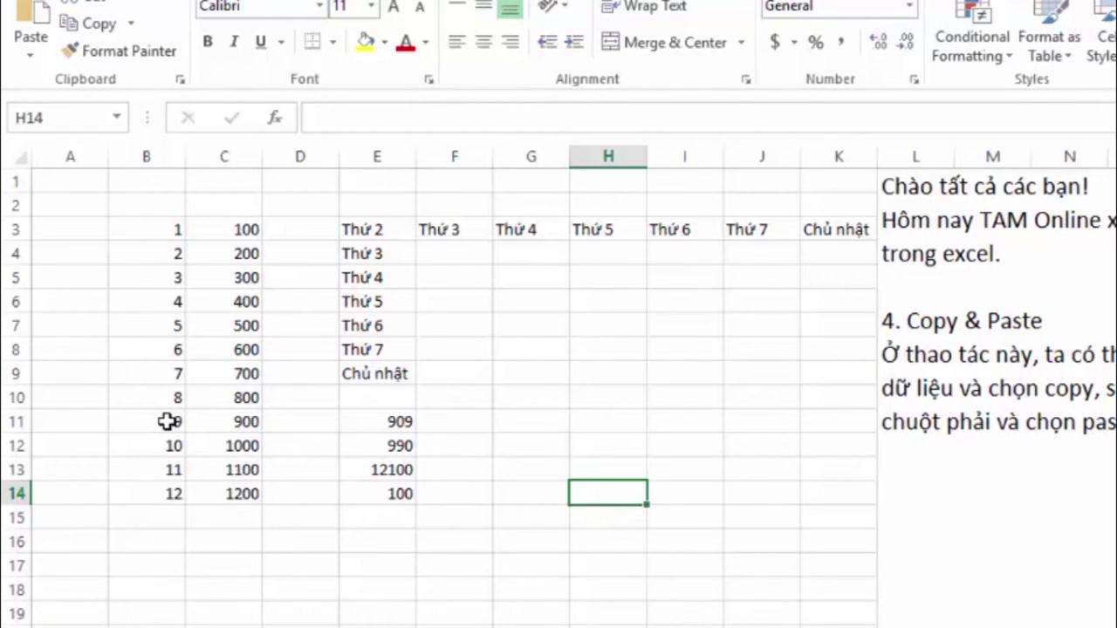
pyautogui.click(166, 422)
pyautogui.moveTo(167, 421); pyautogui.dragTo(165, 494)
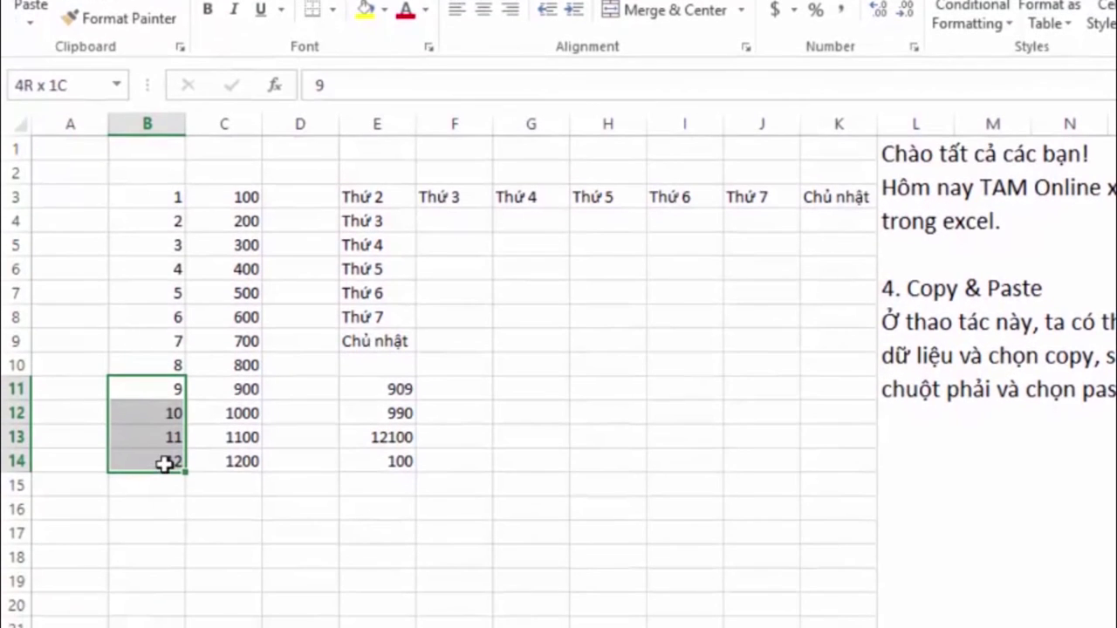
pyautogui.rightClick(164, 462)
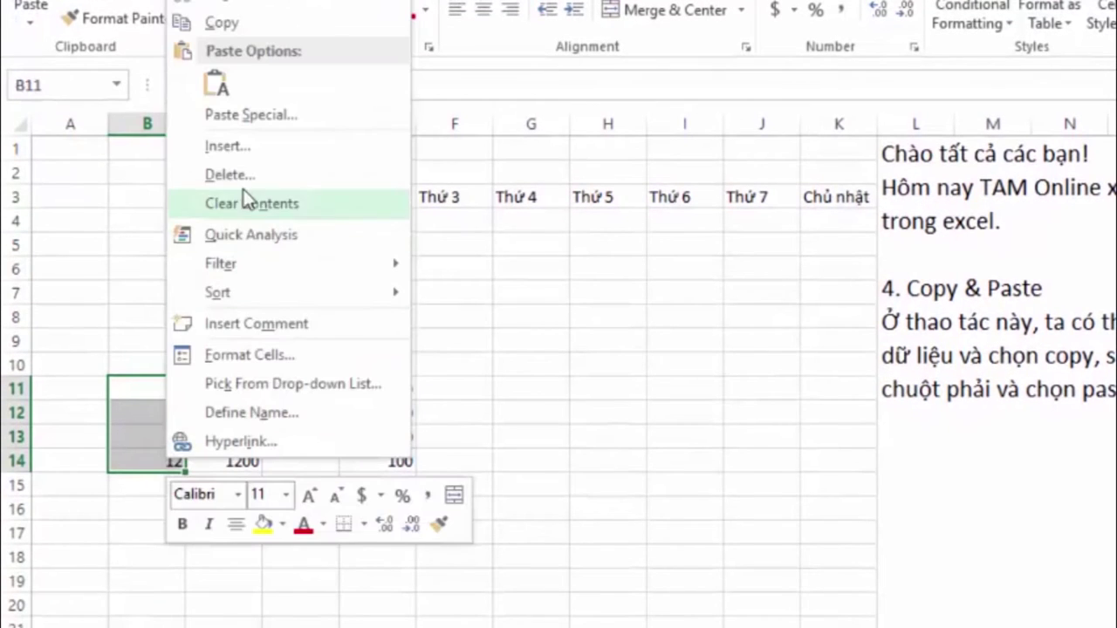
pyautogui.click(243, 23)
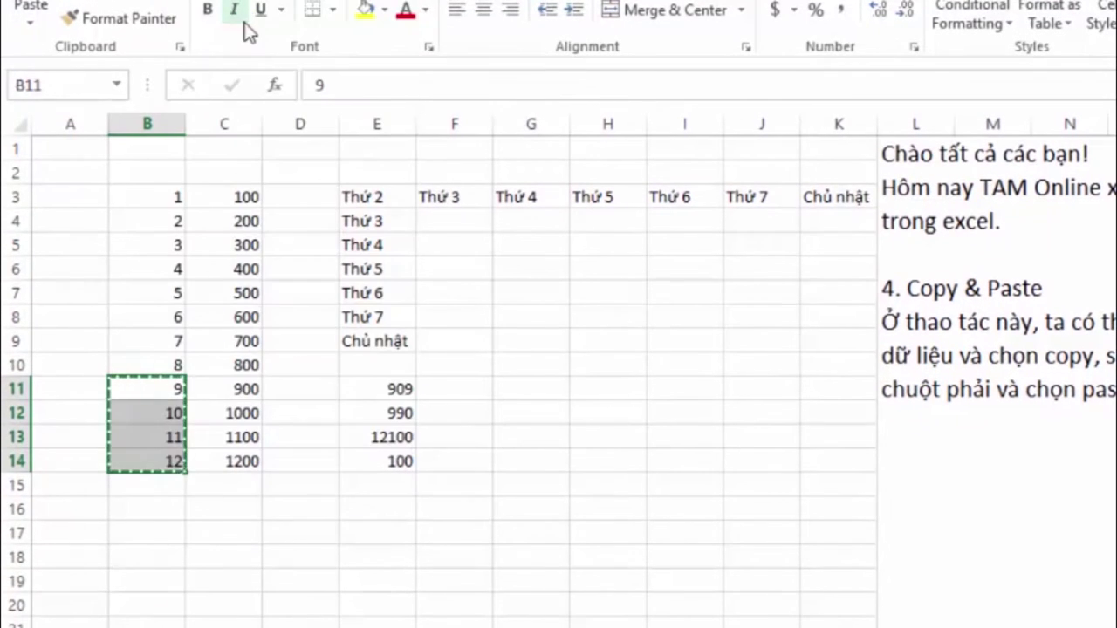
pyautogui.click(158, 509)
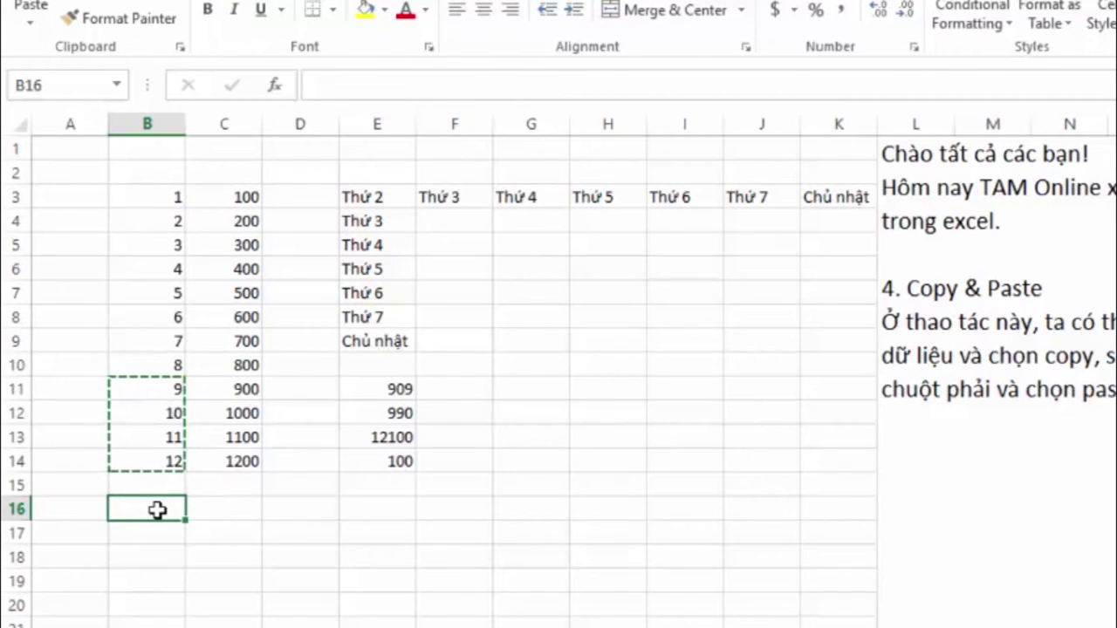
pyautogui.rightClick(157, 510)
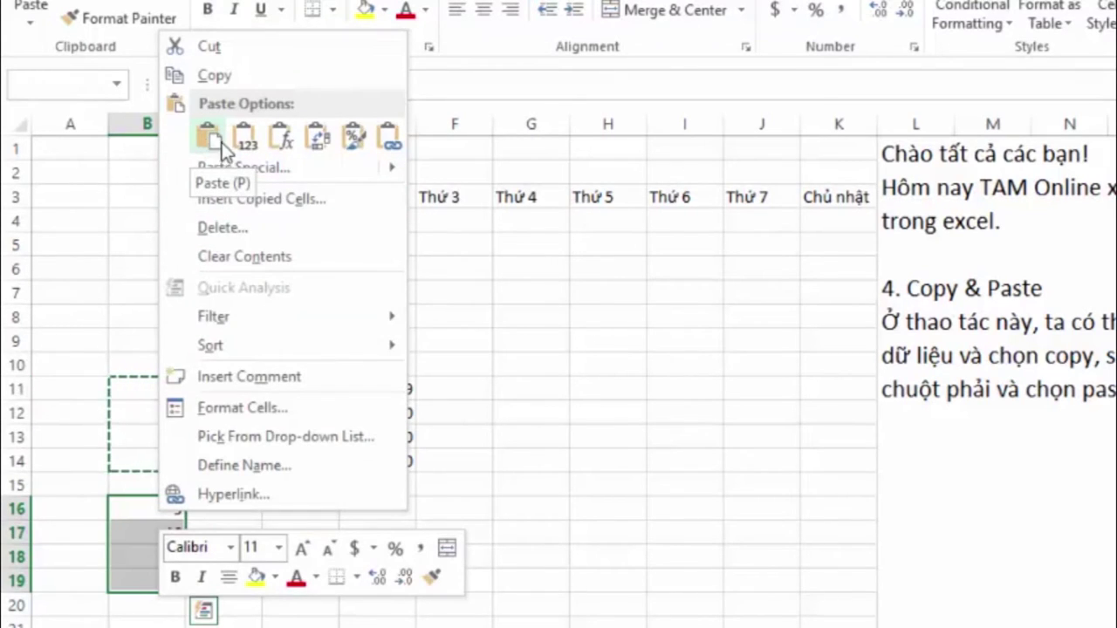
pyautogui.click(206, 150)
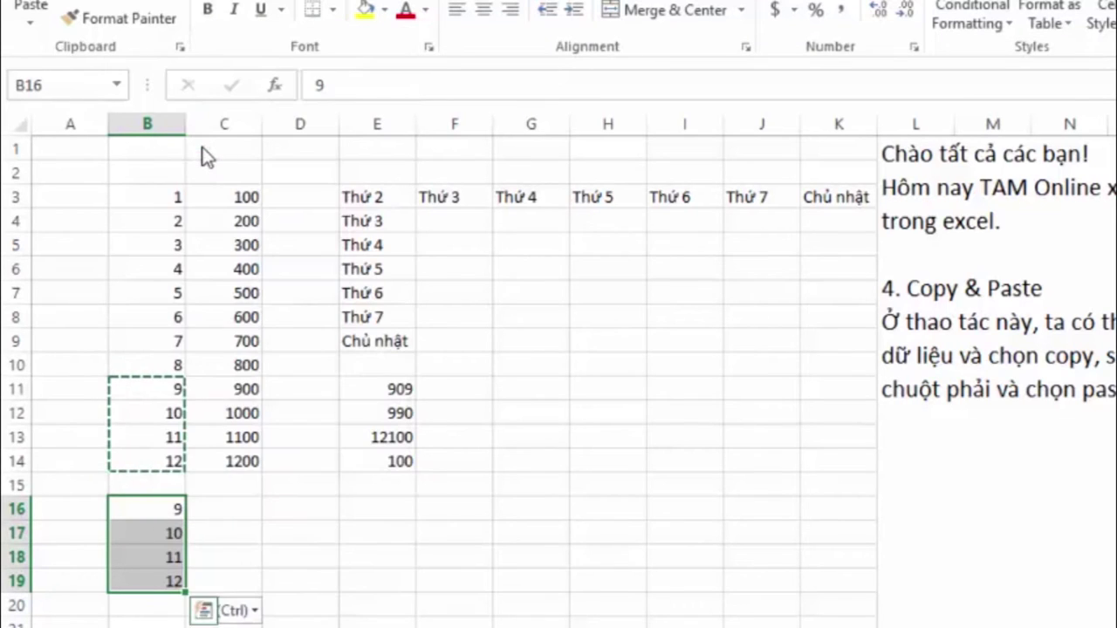
pyautogui.click(232, 390)
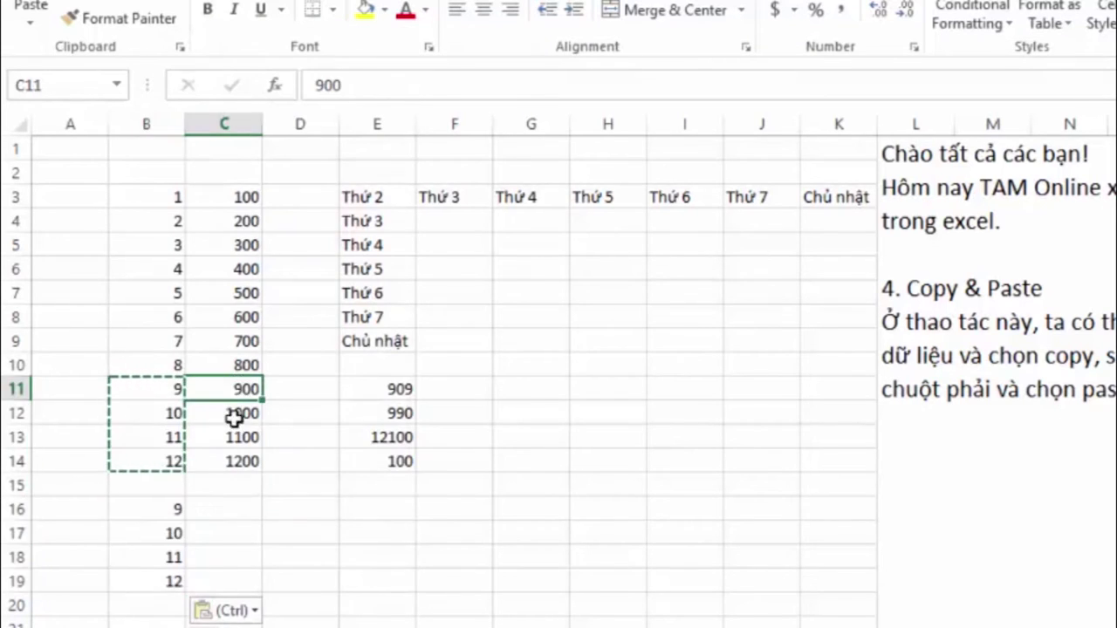
# Add a note line saying Ctrl+C copies and Ctrl+V pastes data instead
pyautogui.click(646, 331)
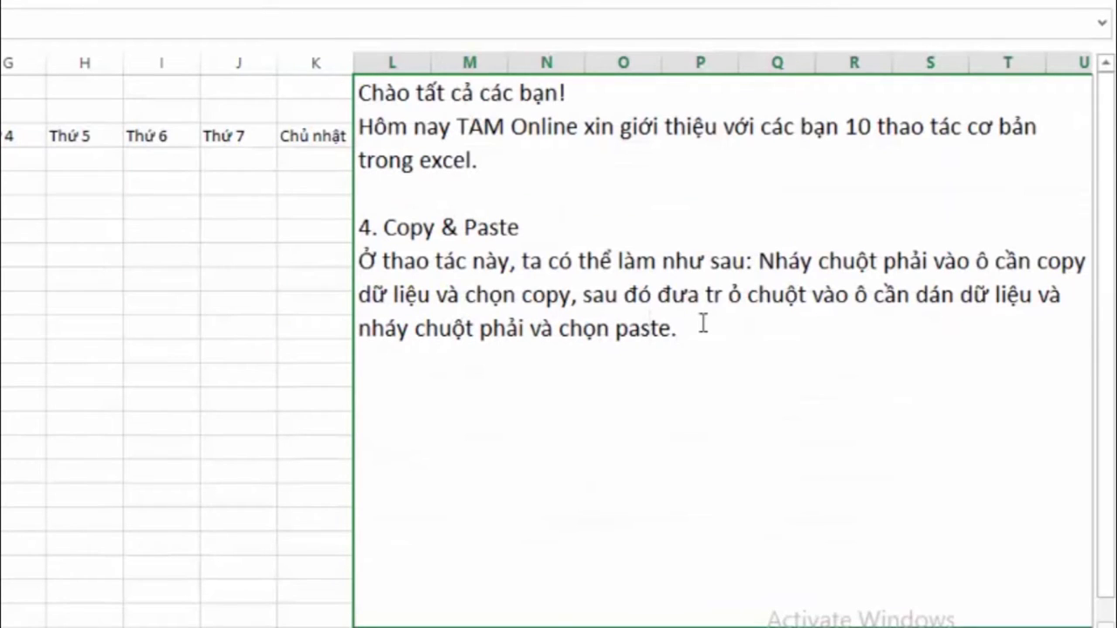
pyautogui.press('Return')
pyautogui.write('Hoa')
pyautogui.write('ặc')
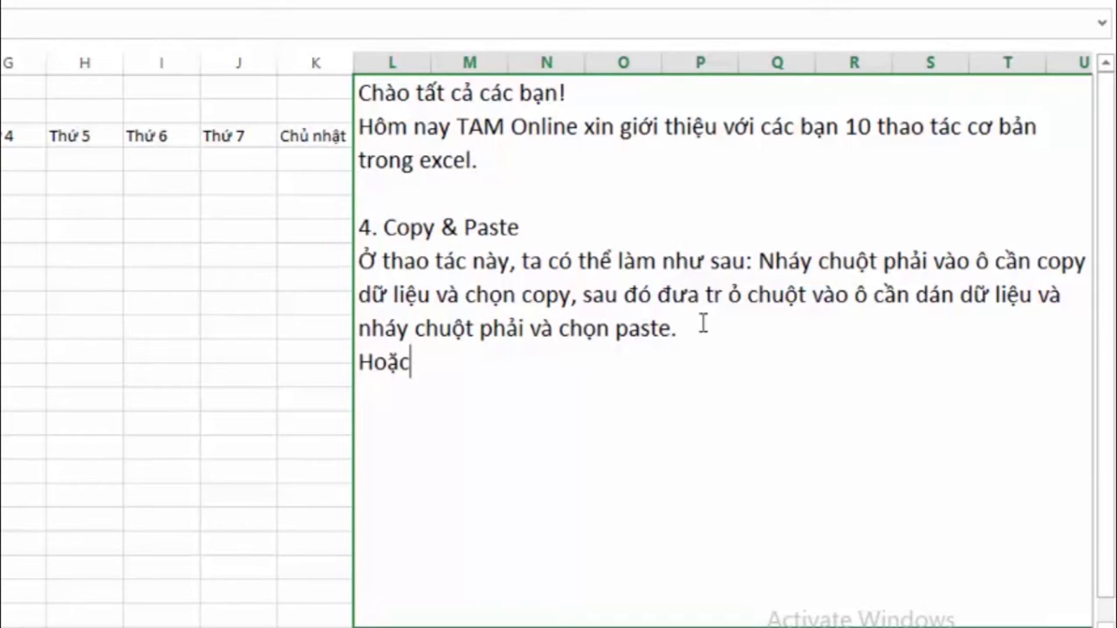
pyautogui.write(' ta có')
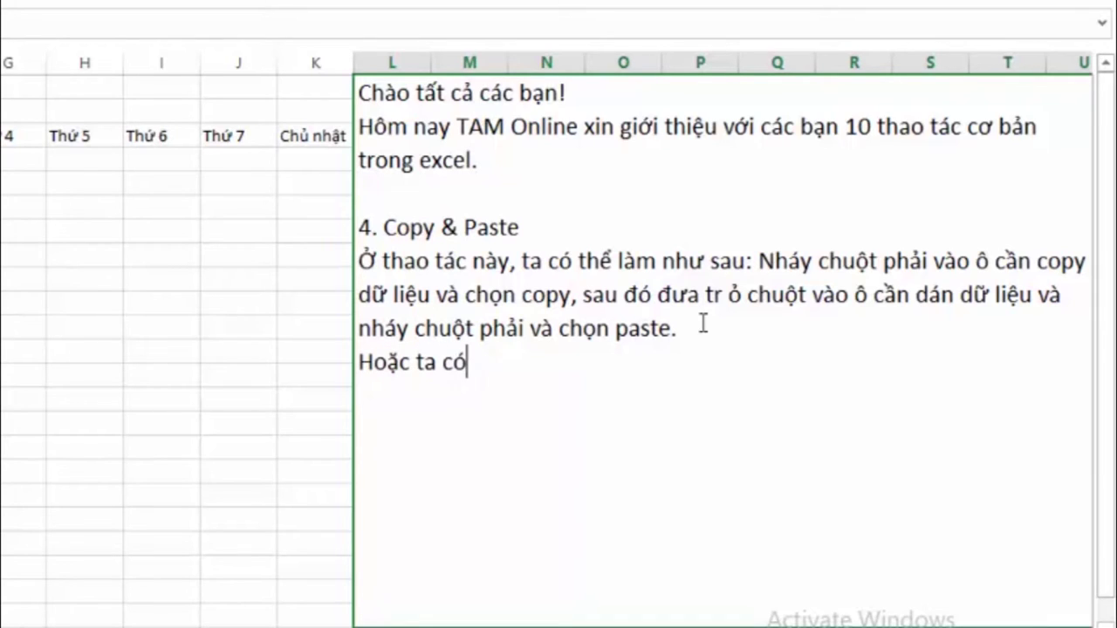
pyautogui.write(' thê')
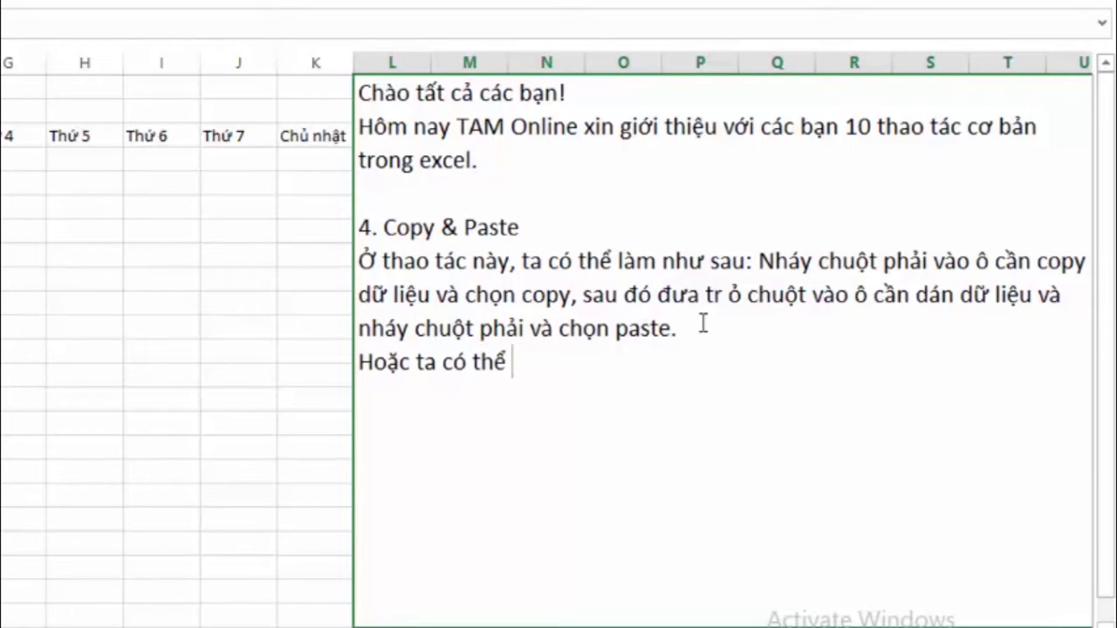
pyautogui.write(' dung le')
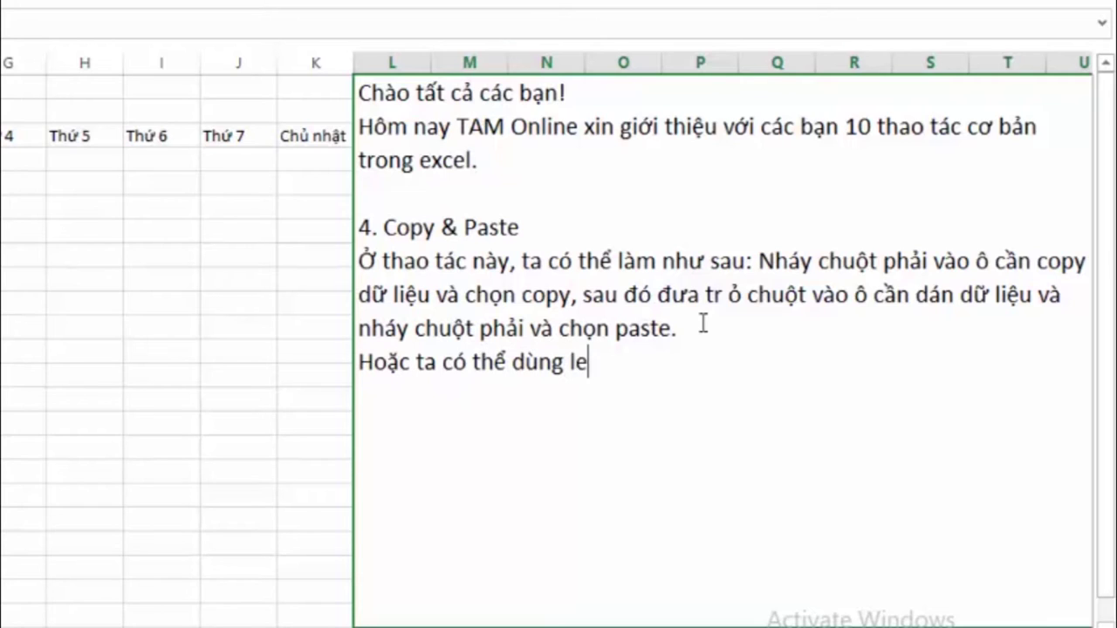
pyautogui.write('nh tă')
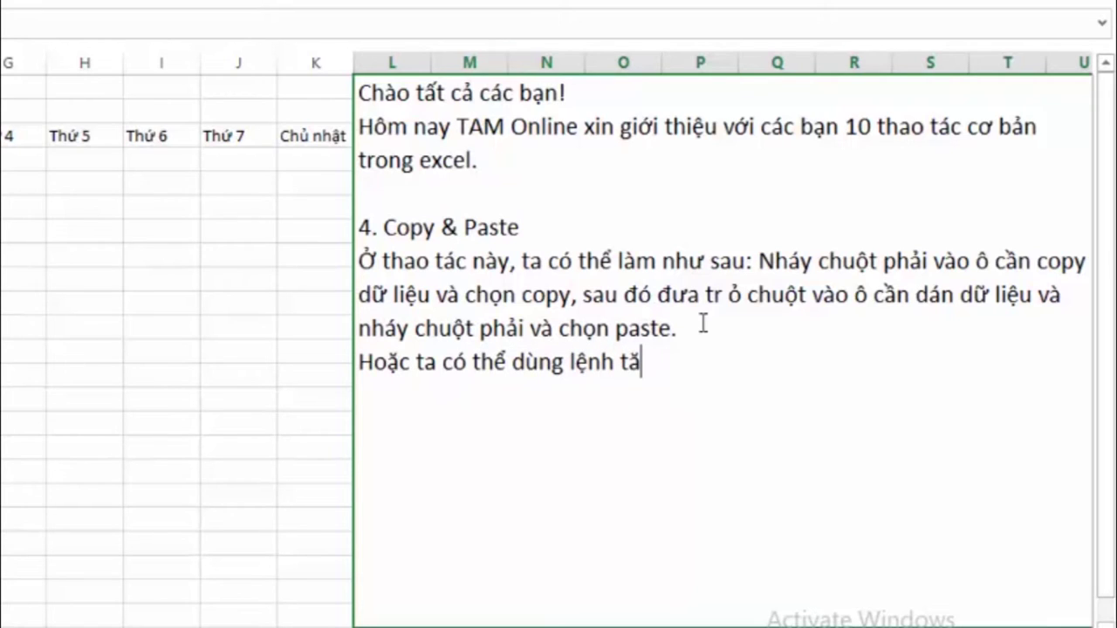
pyautogui.press('BackSpace')
pyautogui.write('ắt')
pyautogui.write(' C')
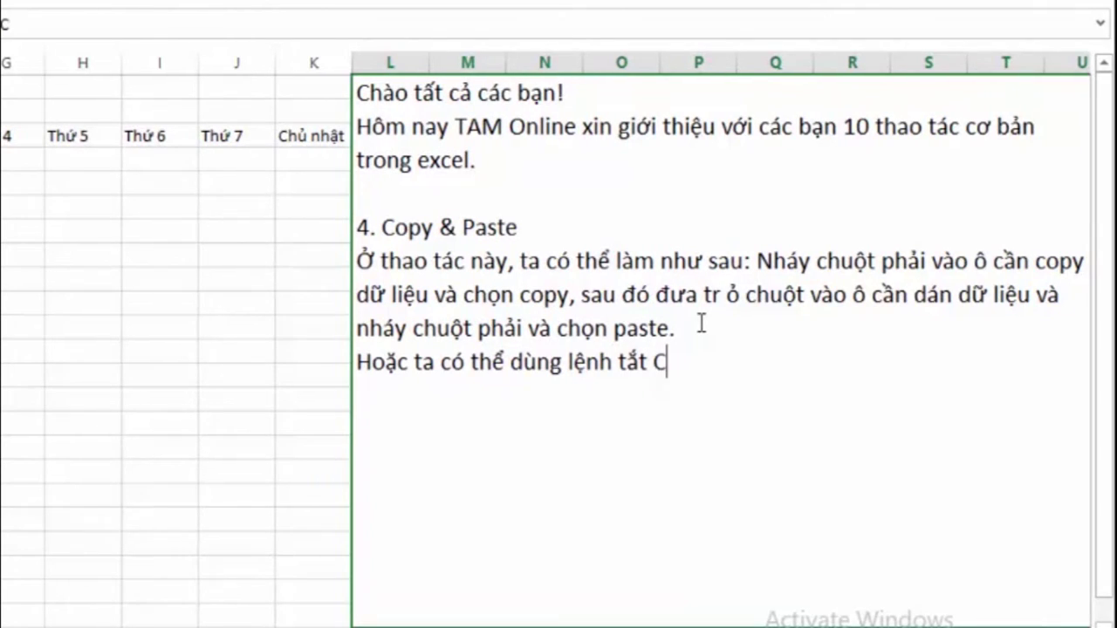
pyautogui.write('trl')
pyautogui.write('+C')
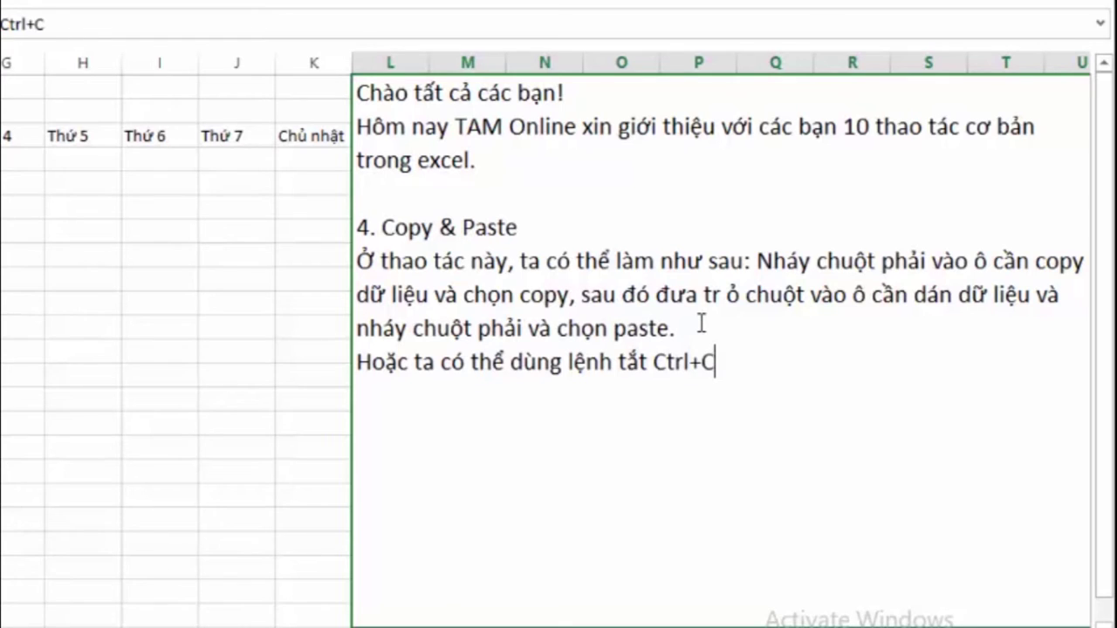
pyautogui.write(' để ')
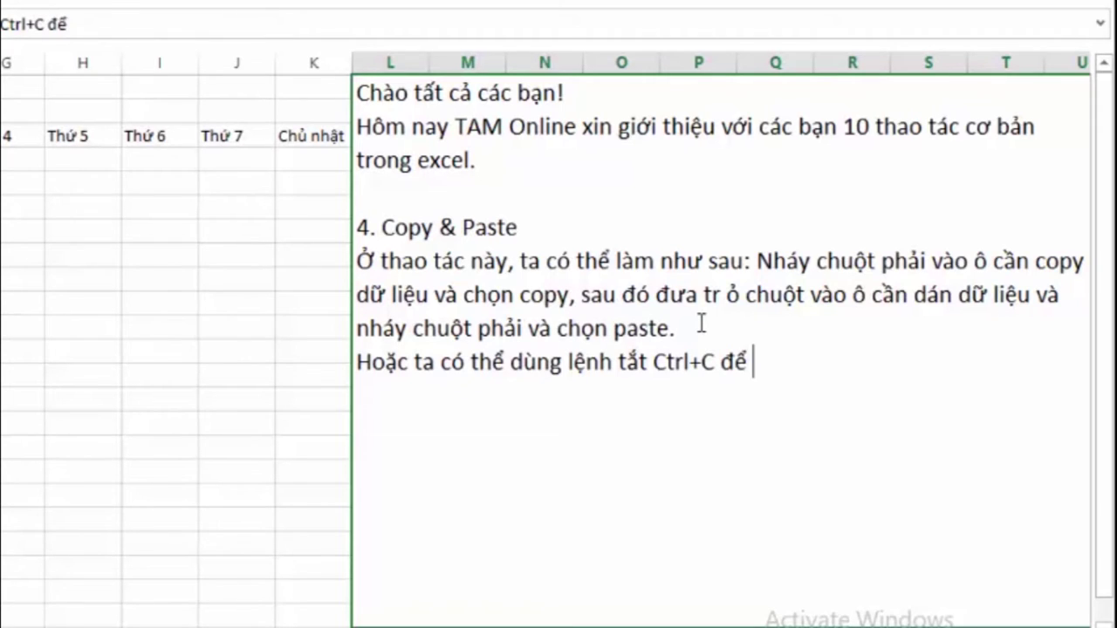
pyautogui.write('copy')
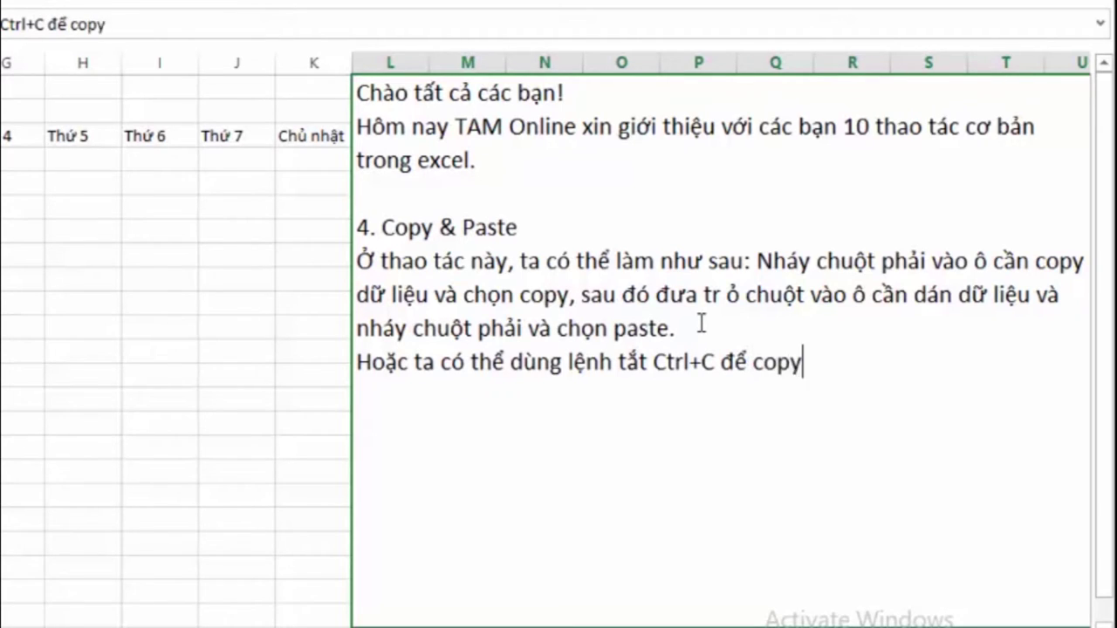
pyautogui.write(' ; ')
pyautogui.write('Ctr')
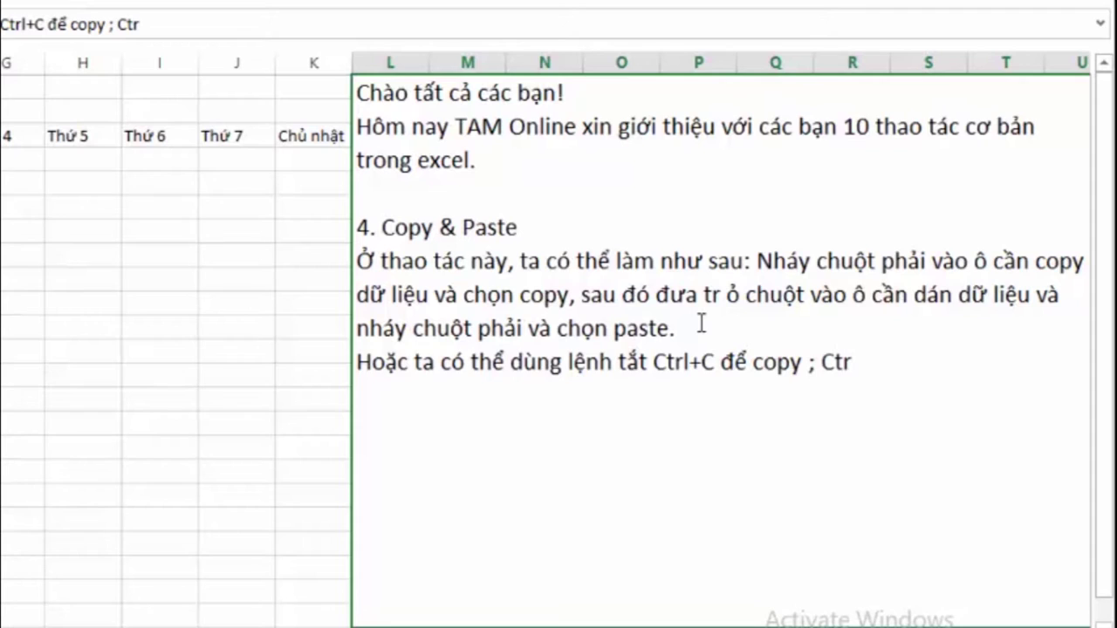
pyautogui.write('l+')
pyautogui.write('V')
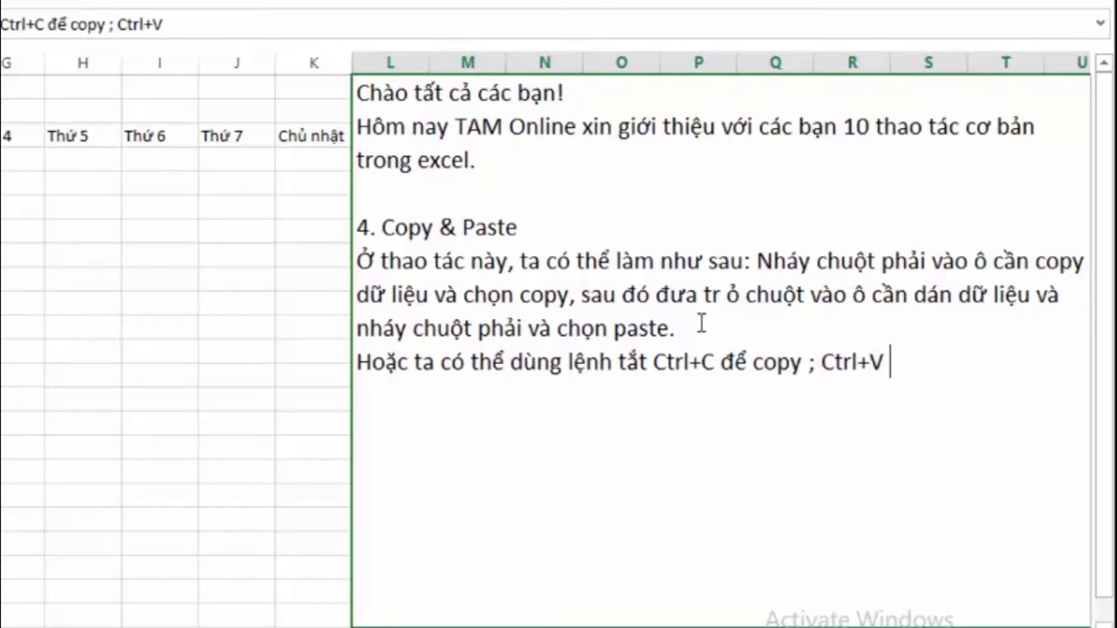
pyautogui.write(' để ')
pyautogui.write('dans ')
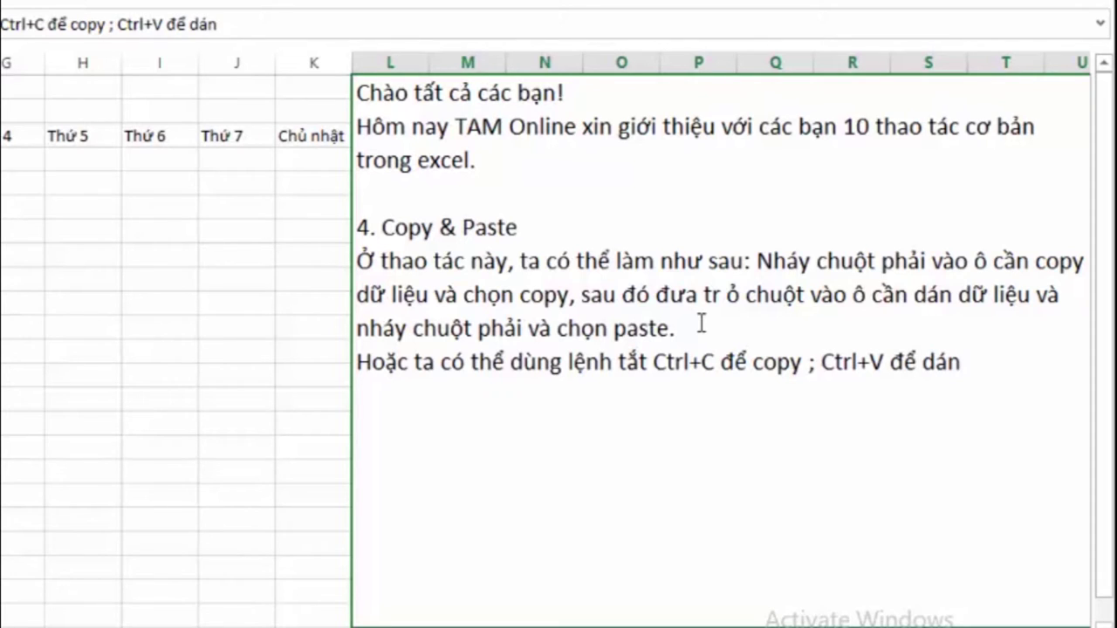
pyautogui.write('dư')
pyautogui.write(' lie')
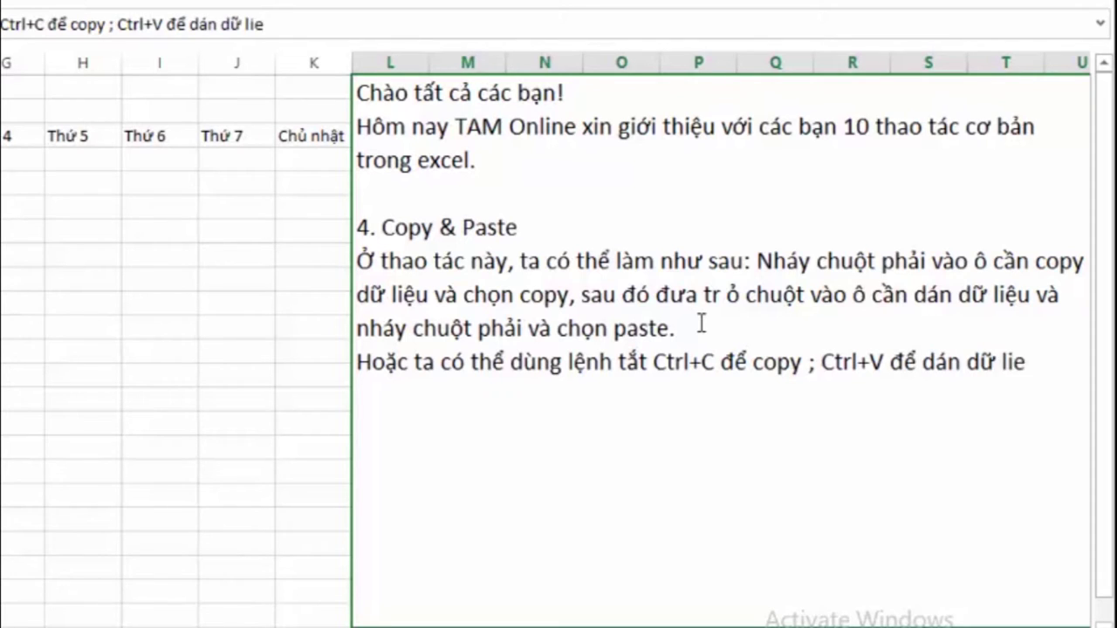
pyautogui.write('eju')
# Clear the previously pasted block in B16:C19
pyautogui.click(722, 434)
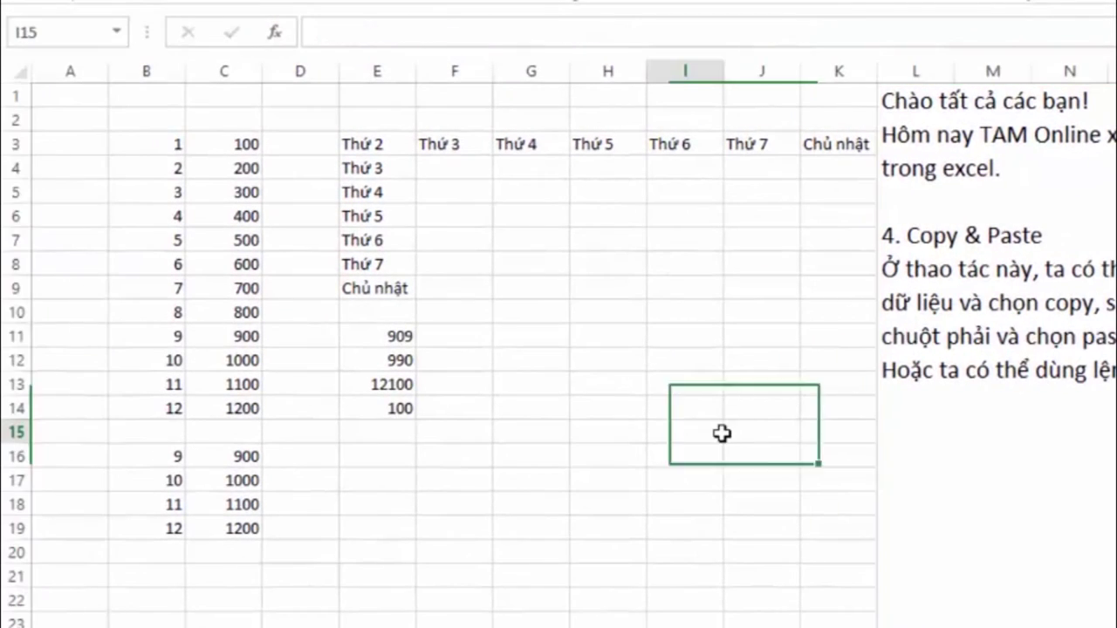
pyautogui.moveTo(155, 454)
pyautogui.mouseDown()
pyautogui.moveTo(274, 480)
pyautogui.moveTo(265, 529)
pyautogui.mouseUp()
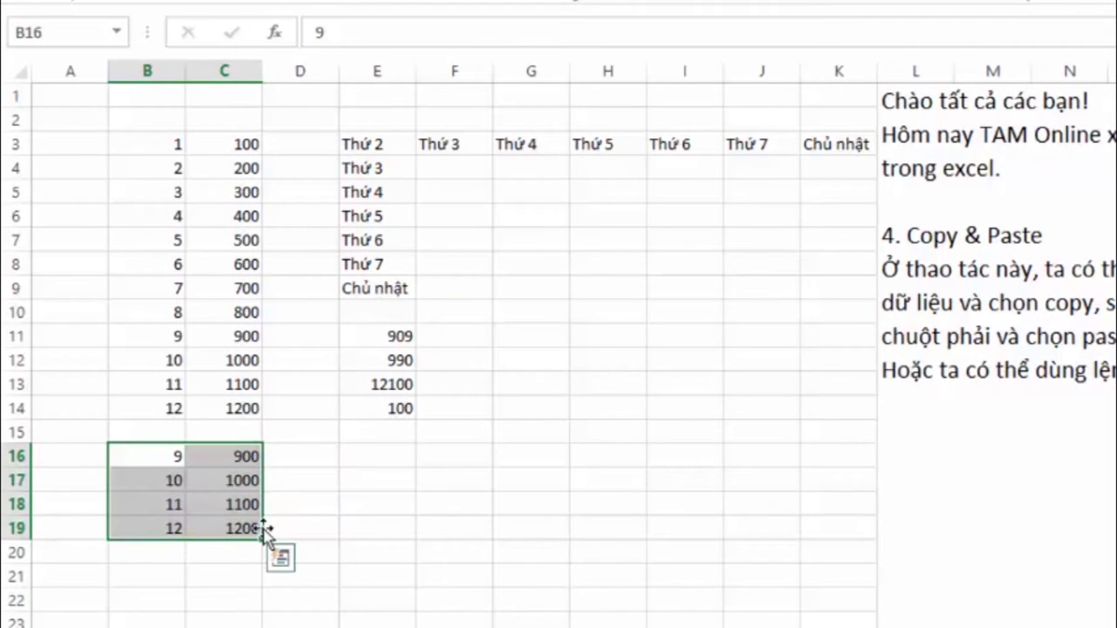
pyautogui.press('Delete')
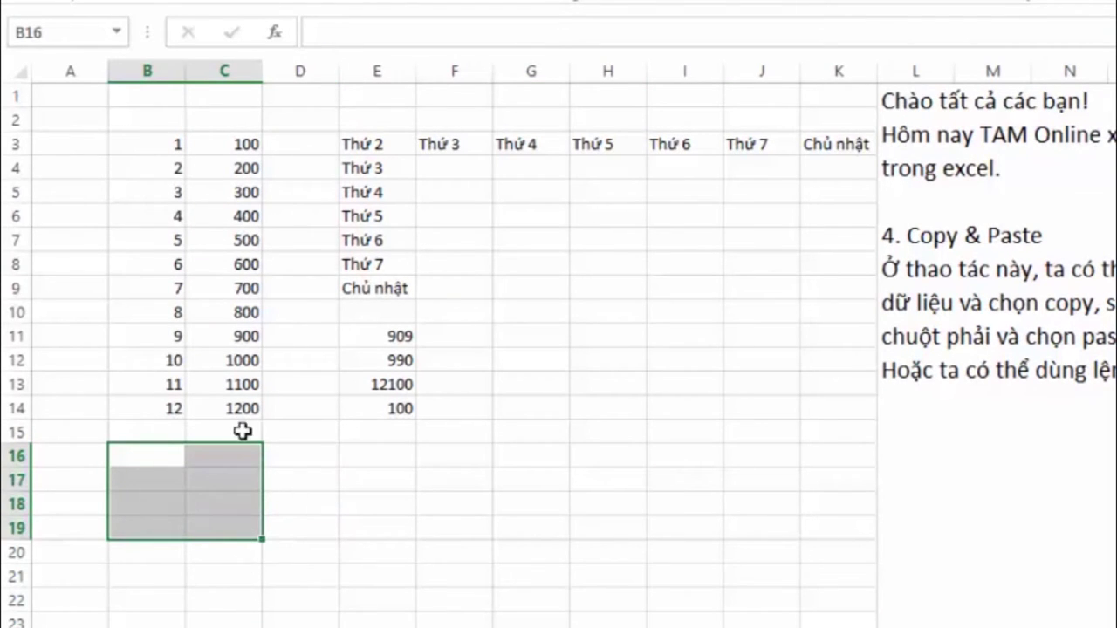
# Copy B11:B14 with Ctrl+C and paste the numbers 9–12 into B17:B20 with Ctrl+V
pyautogui.moveTo(172, 343); pyautogui.dragTo(170, 407)
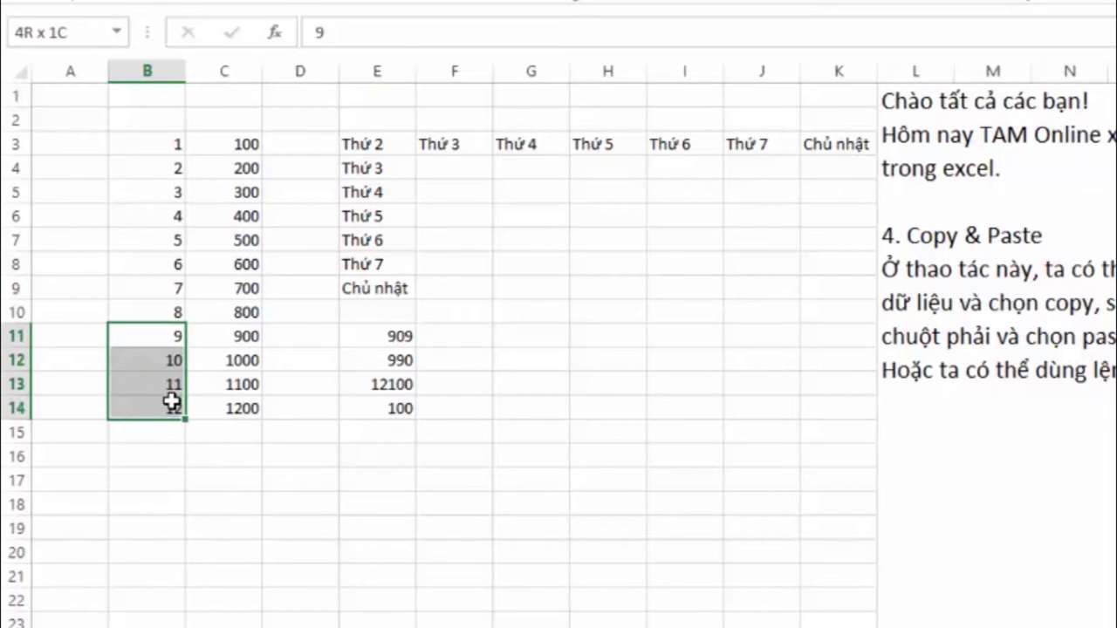
pyautogui.hotkey('ctrl', 'c')
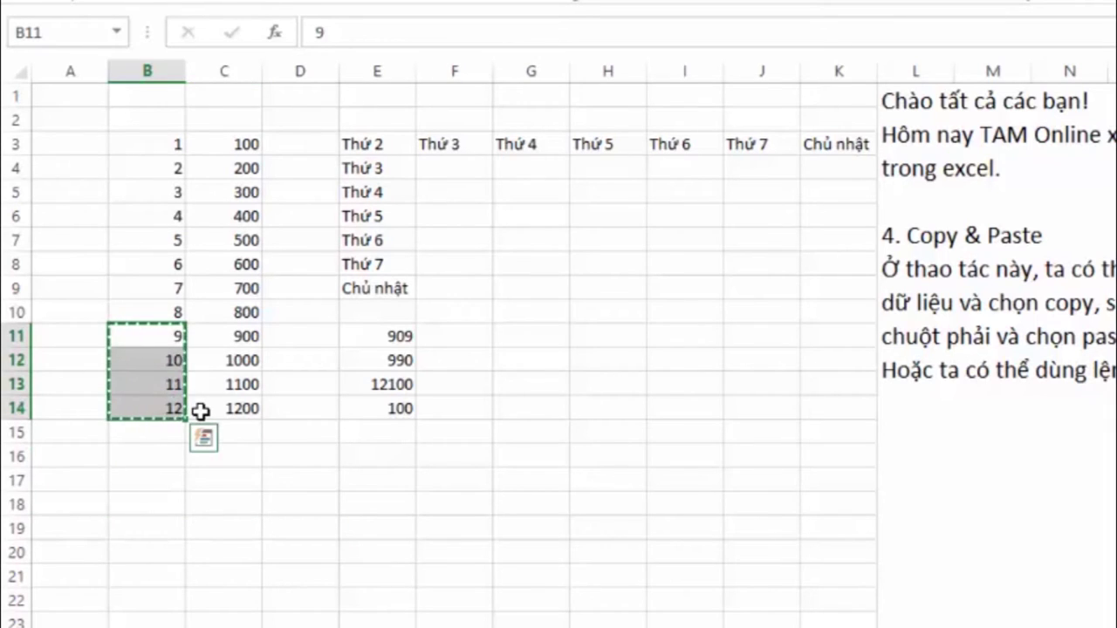
pyautogui.click(162, 479)
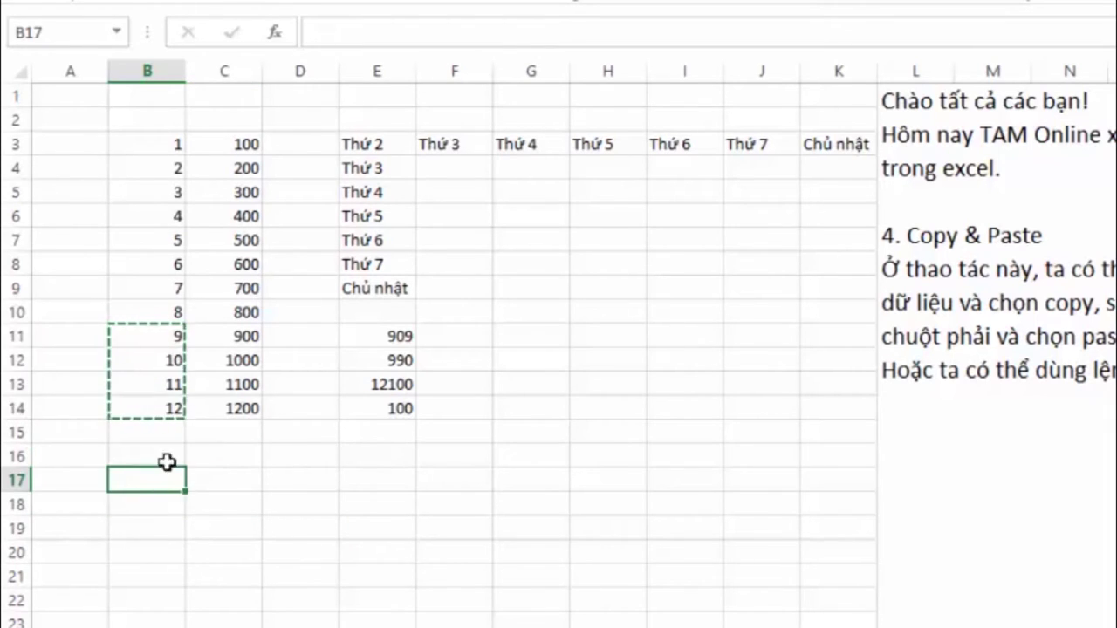
pyautogui.hotkey('ctrl', 'v')
pyautogui.click(237, 336)
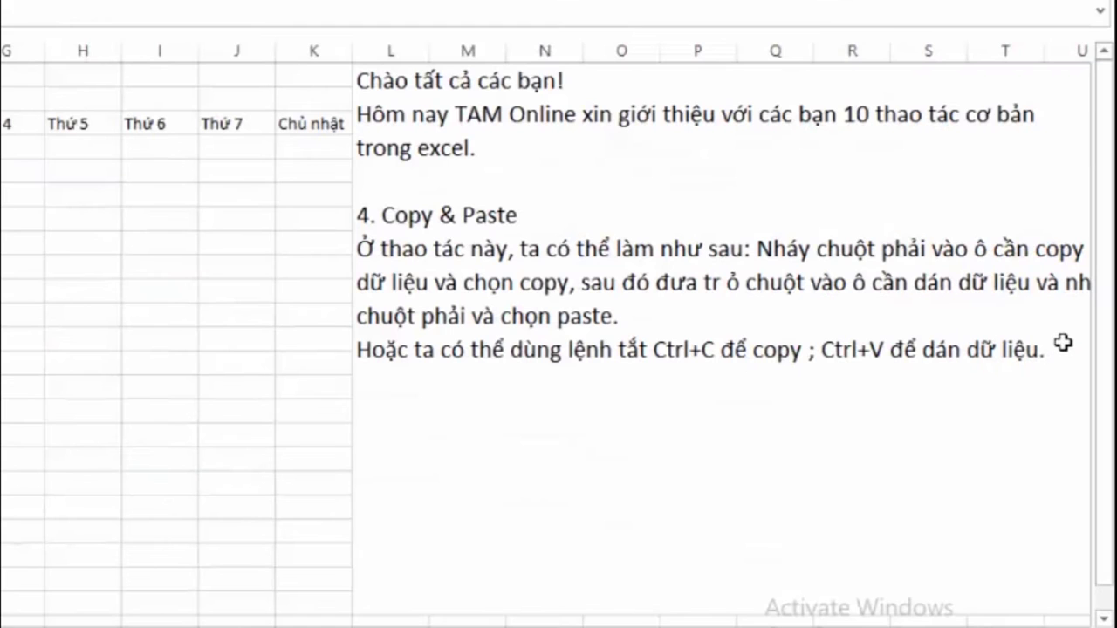
# Add a note line saying formulas can be copied and pasted just like data
pyautogui.doubleClick(1063, 343)
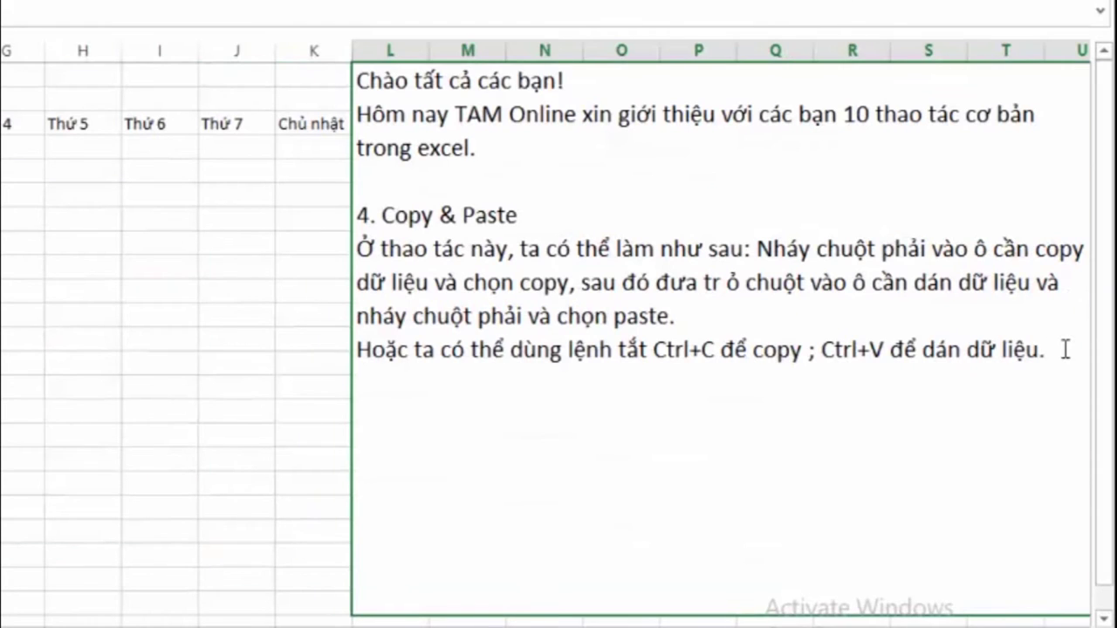
pyautogui.hotkey('alt', 'Return')
pyautogui.write('T')
pyautogui.write('ương tư')
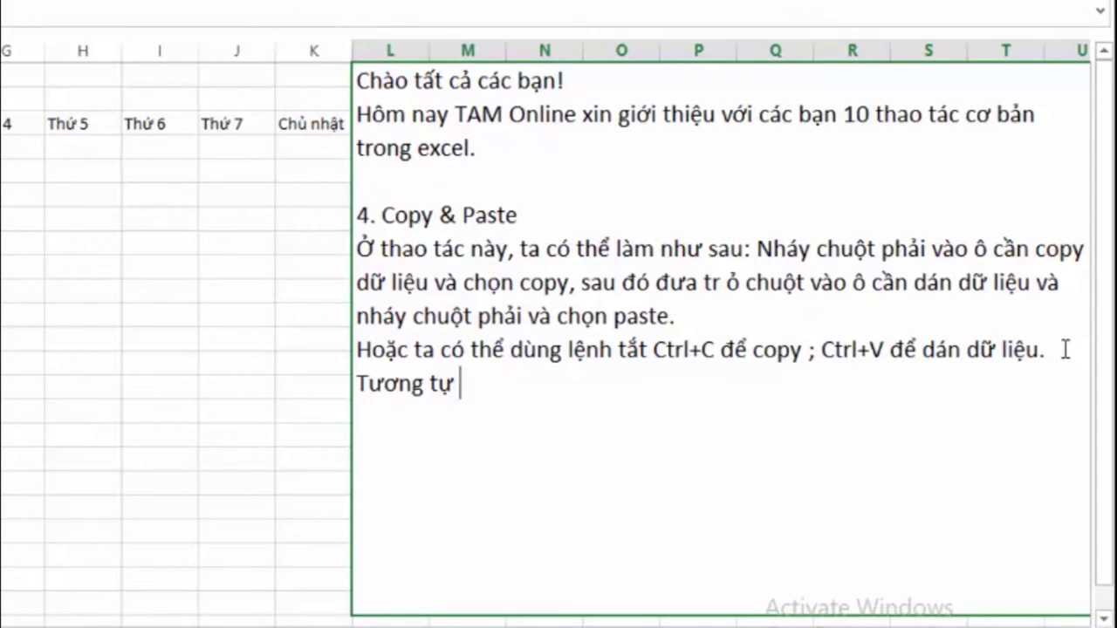
pyautogui.write(' vơ')
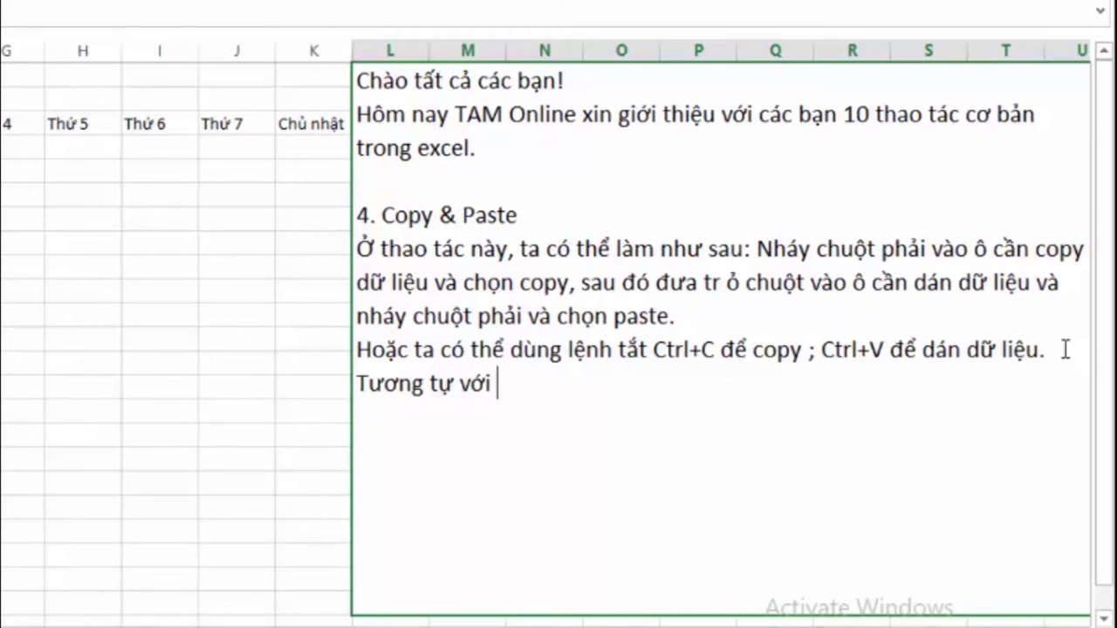
pyautogui.write(' cop')
pyautogui.write('y')
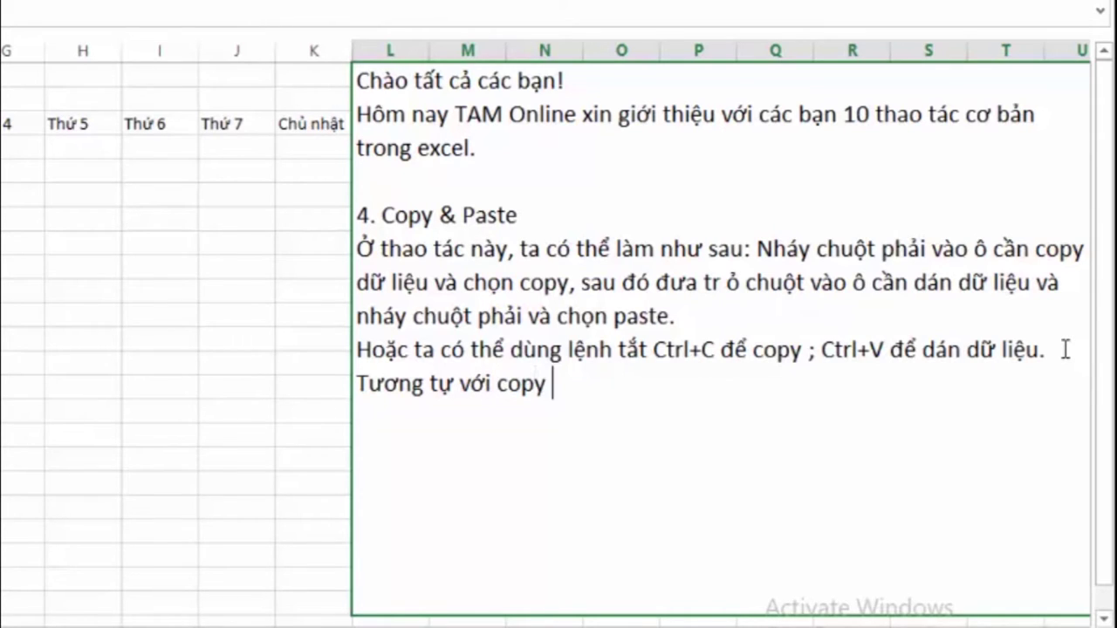
pyautogui.write(' và pas')
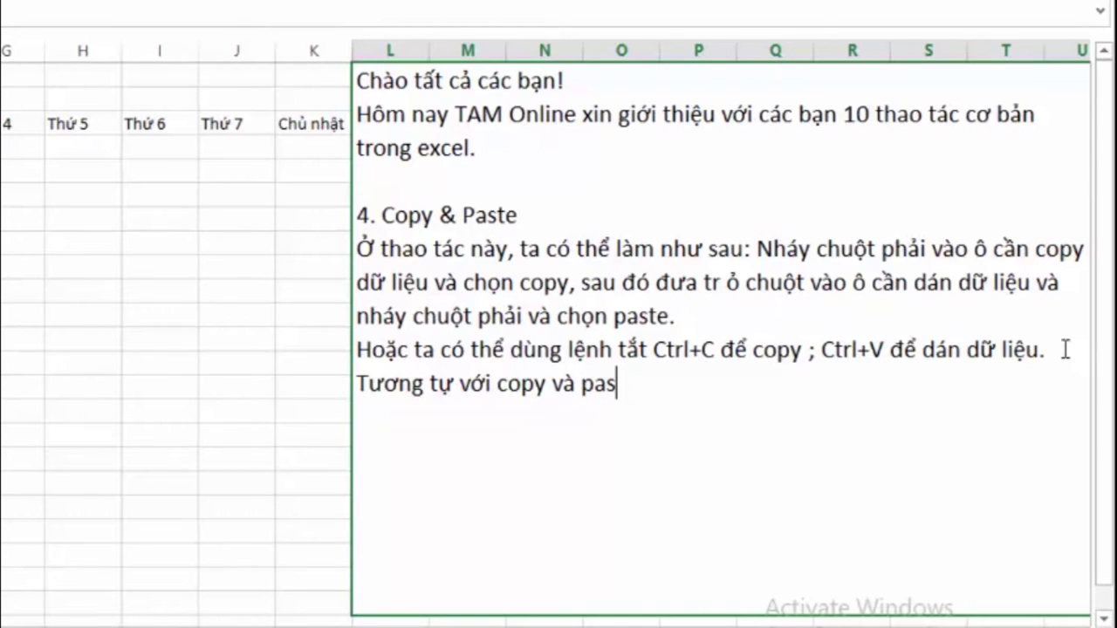
pyautogui.write('te dư')
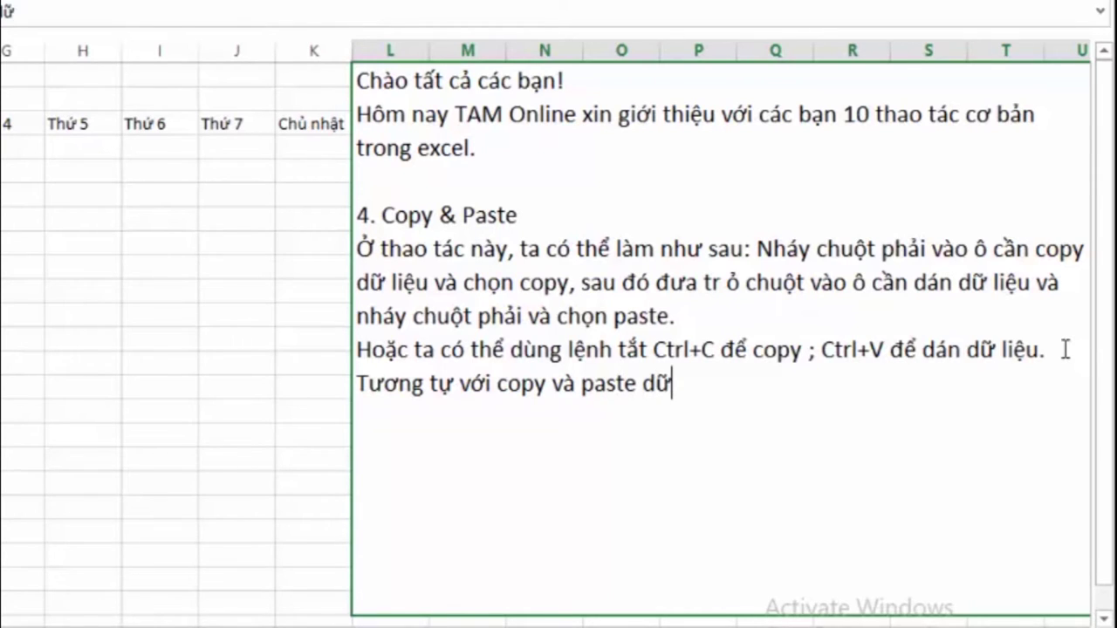
pyautogui.write(' lieu')
pyautogui.write('e')
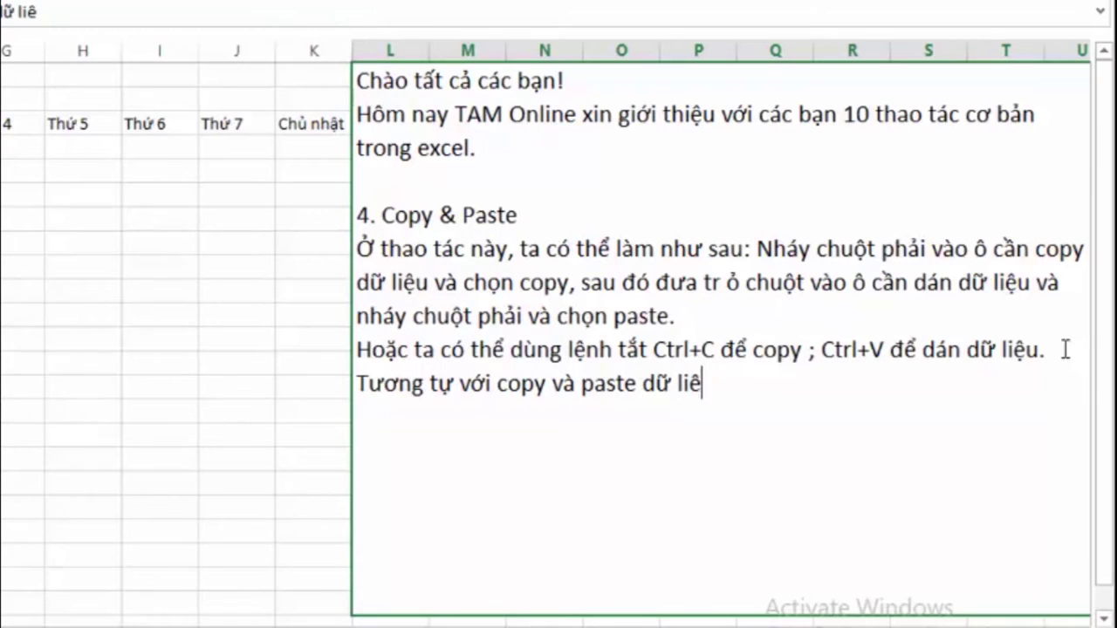
pyautogui.write('j')
pyautogui.write(', ')
pyautogui.write('ta')
pyautogui.write('c')
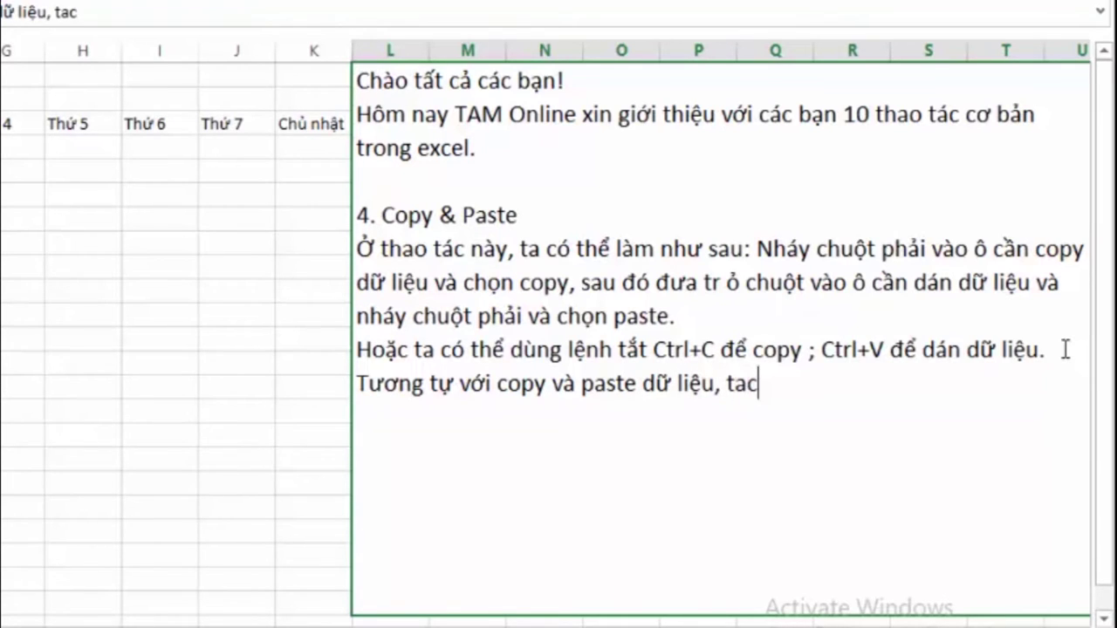
pyautogui.write('ungx')
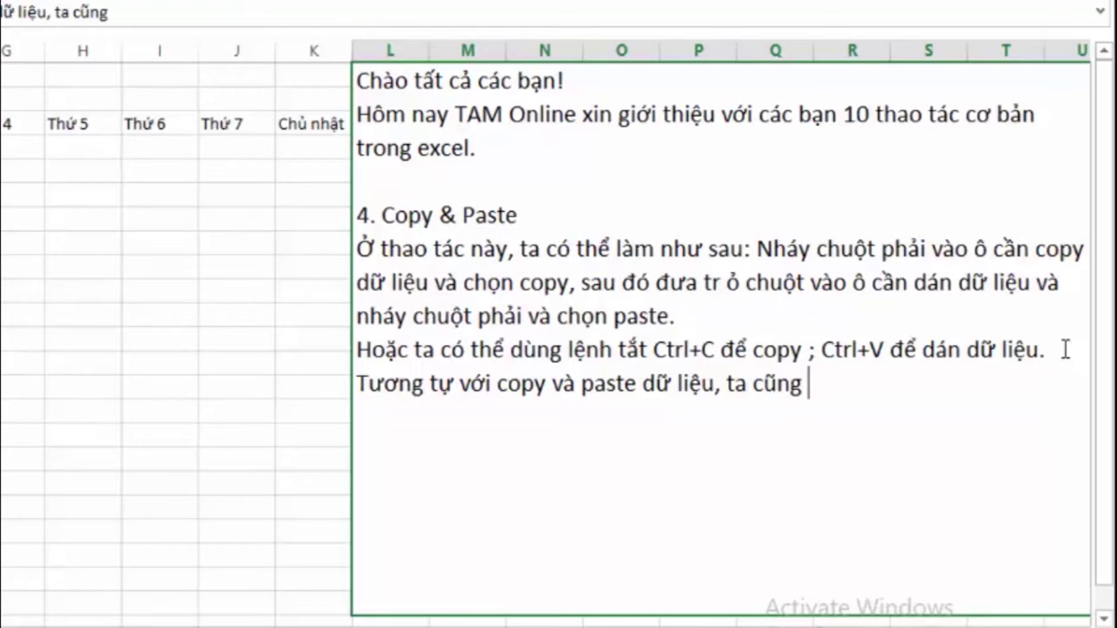
pyautogui.write(' cos thee')
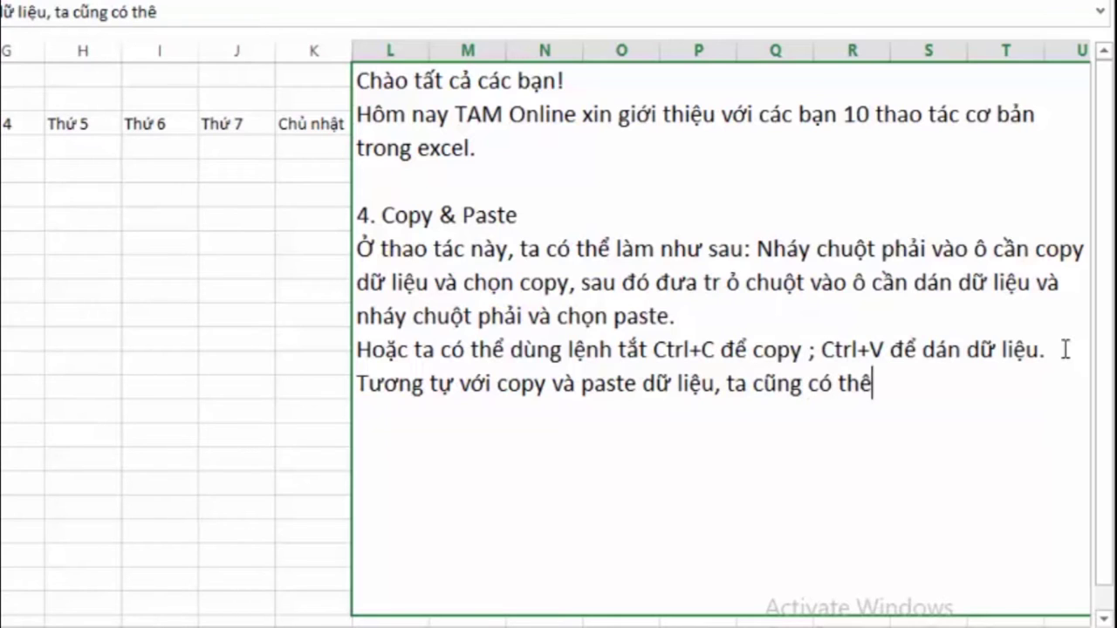
pyautogui.write('r')
pyautogui.write(' c')
pyautogui.write('opy va')
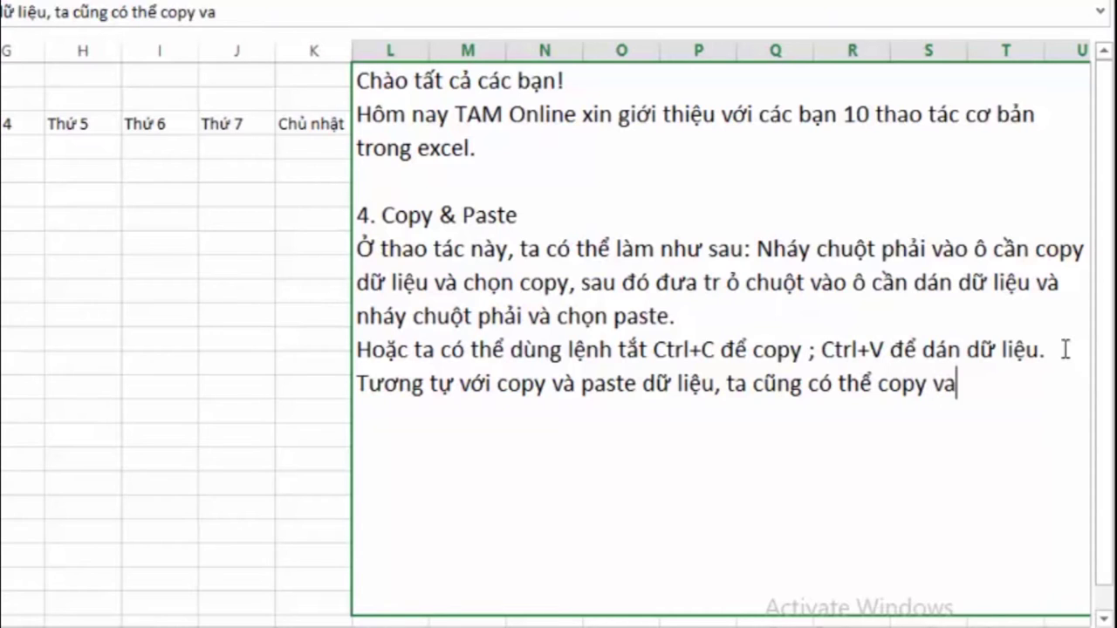
pyautogui.press('BackSpace')
pyautogui.write('à pa')
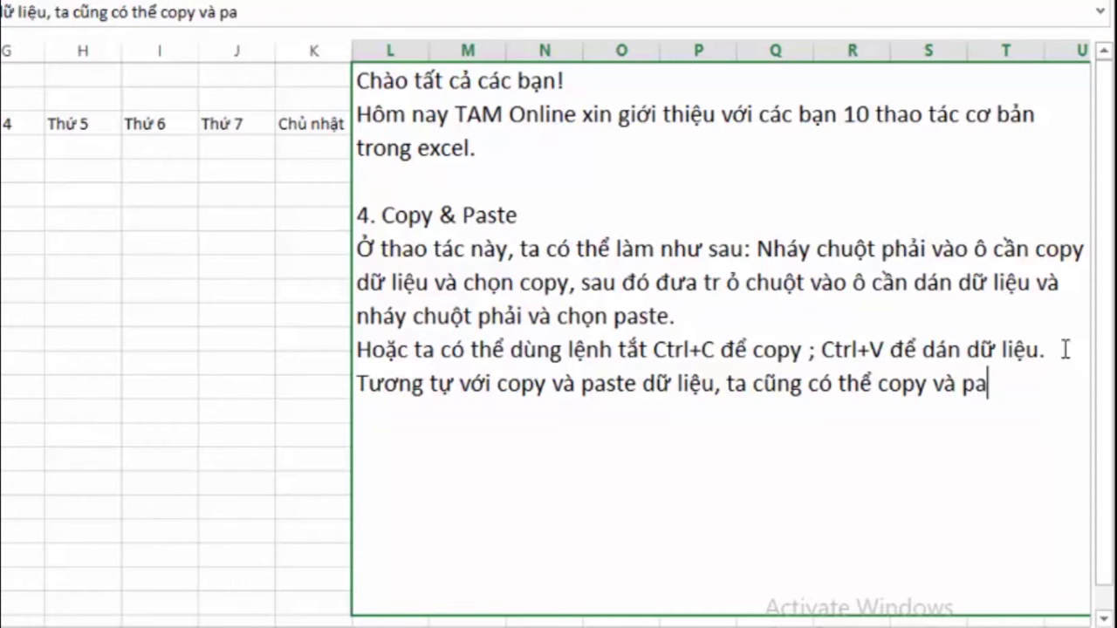
pyautogui.write('ste co')
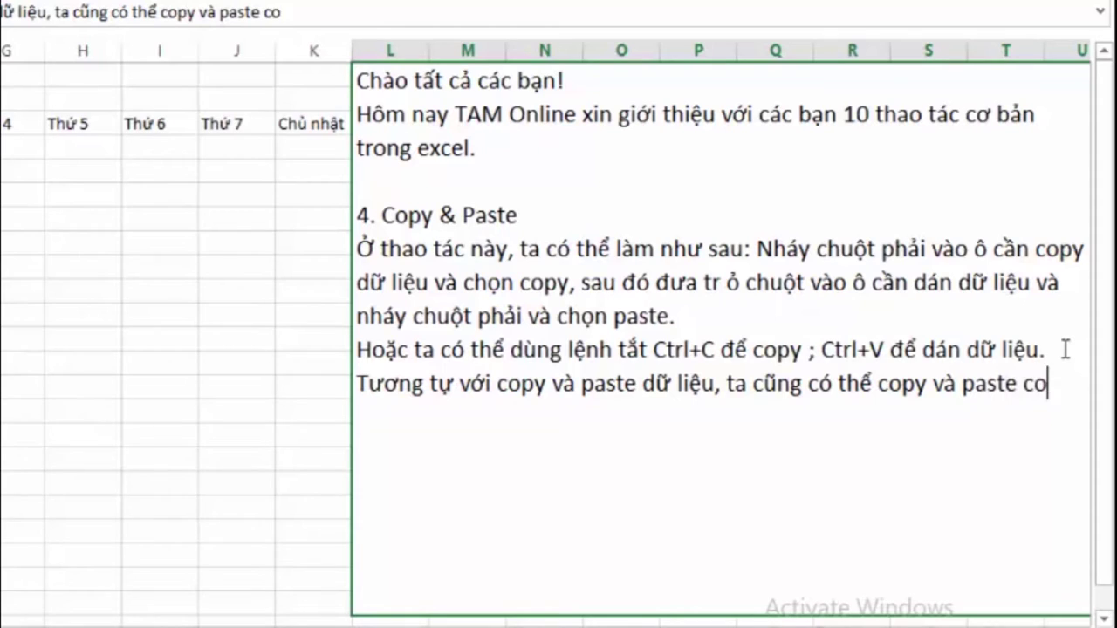
pyautogui.press('BackSpace')
pyautogui.write('ông')
pyautogui.hotkey('alt', 'Return')
pyautogui.write('thư')
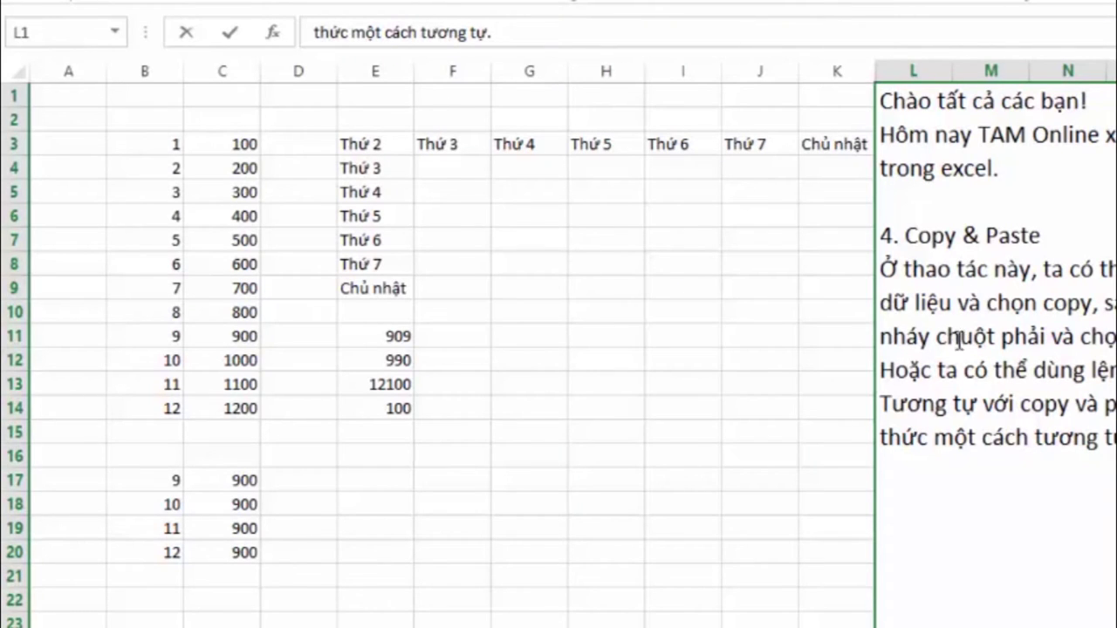
# Copy the formulas from E11:E14 and paste them into E17:E20
pyautogui.click(382, 482)
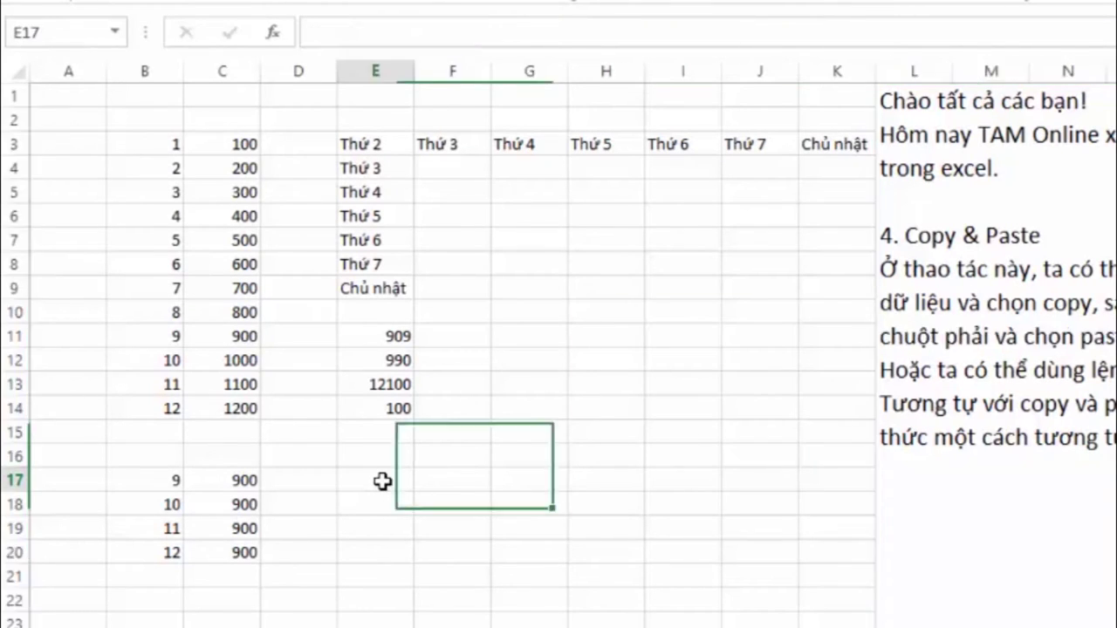
pyautogui.click(385, 337)
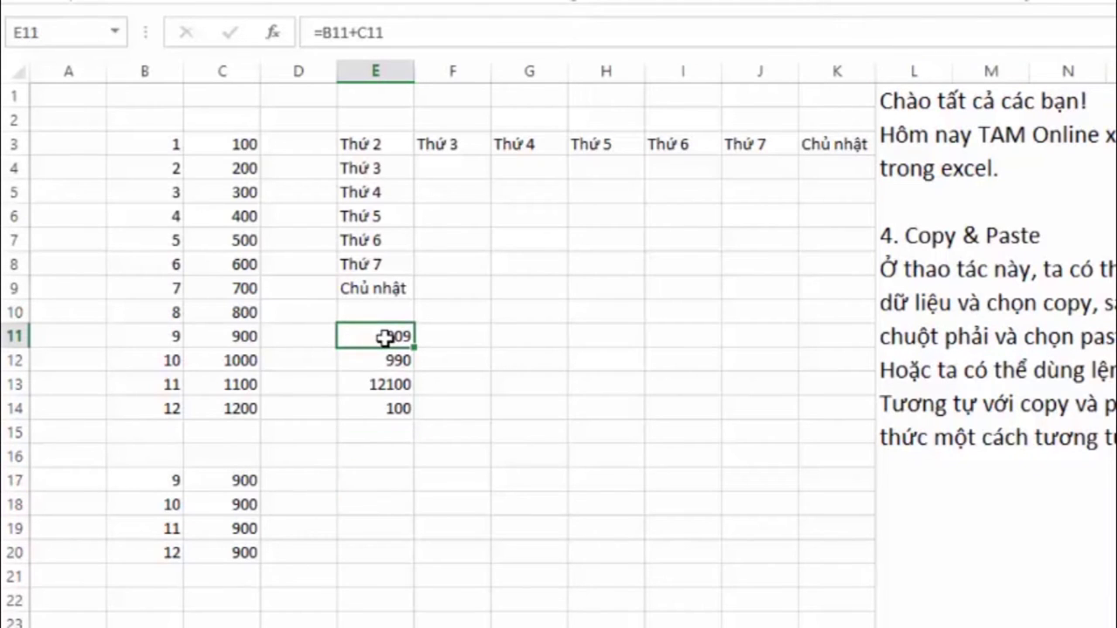
pyautogui.moveTo(399, 337); pyautogui.dragTo(397, 407)
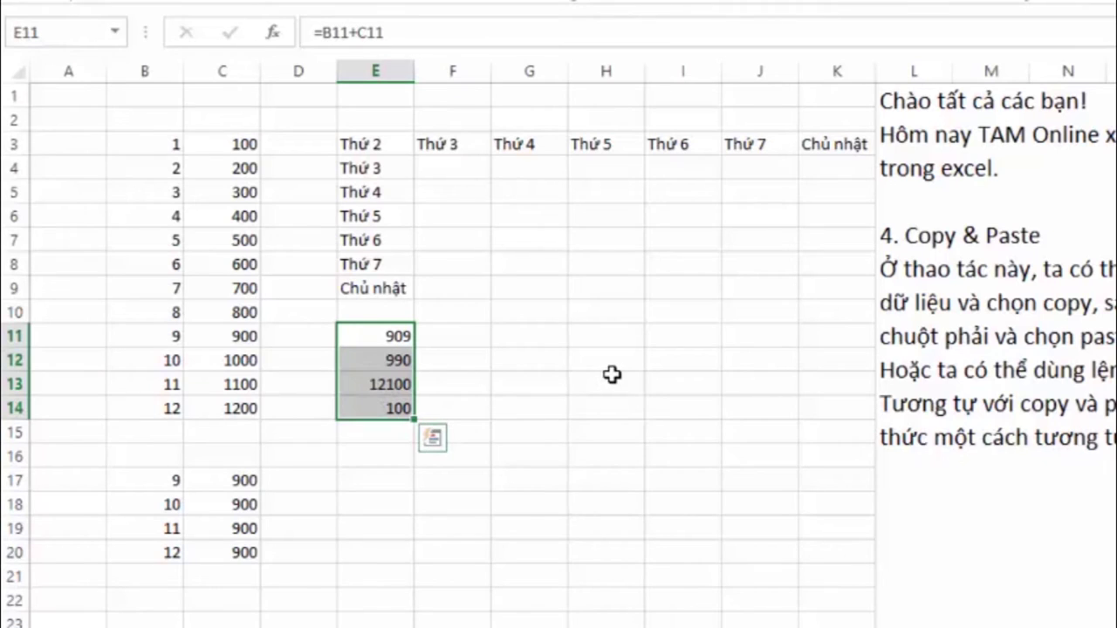
pyautogui.hotkey('ctrl', 'c')
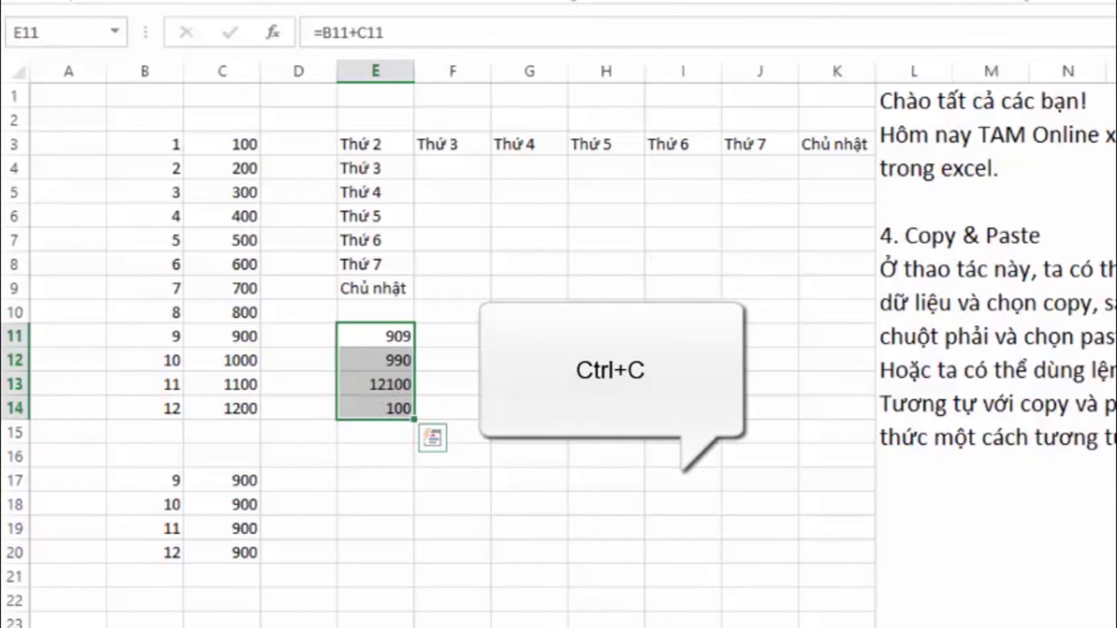
pyautogui.click(394, 481)
pyautogui.moveTo(392, 506); pyautogui.dragTo(392, 546)
pyautogui.hotkey('ctrl', 'v')
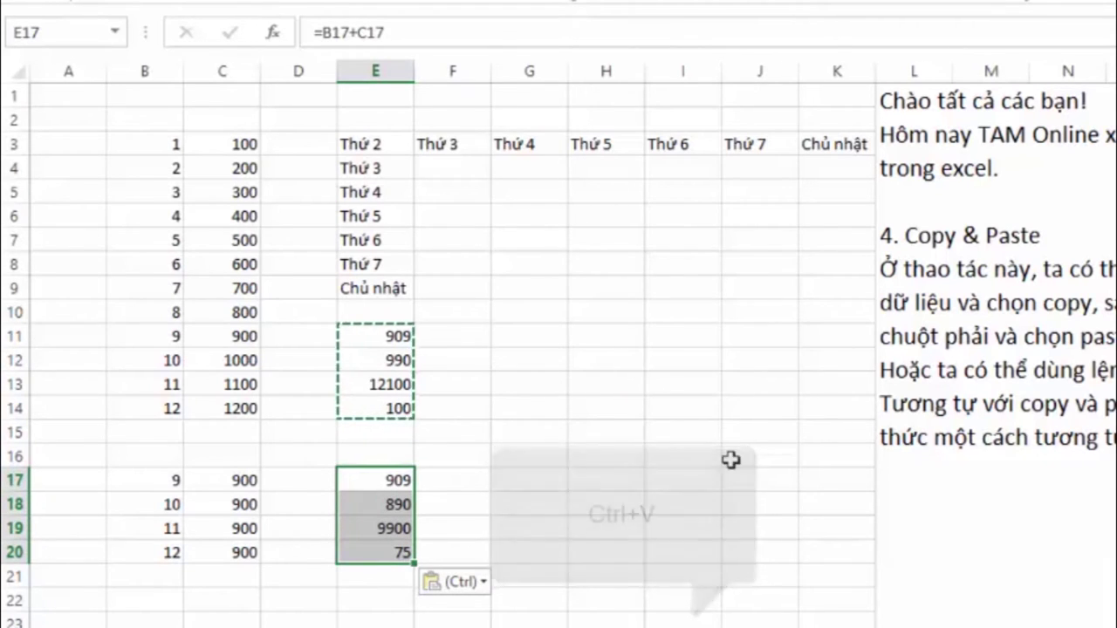
pyautogui.press('Escape')
pyautogui.hotkey('ctrl', 'Down')
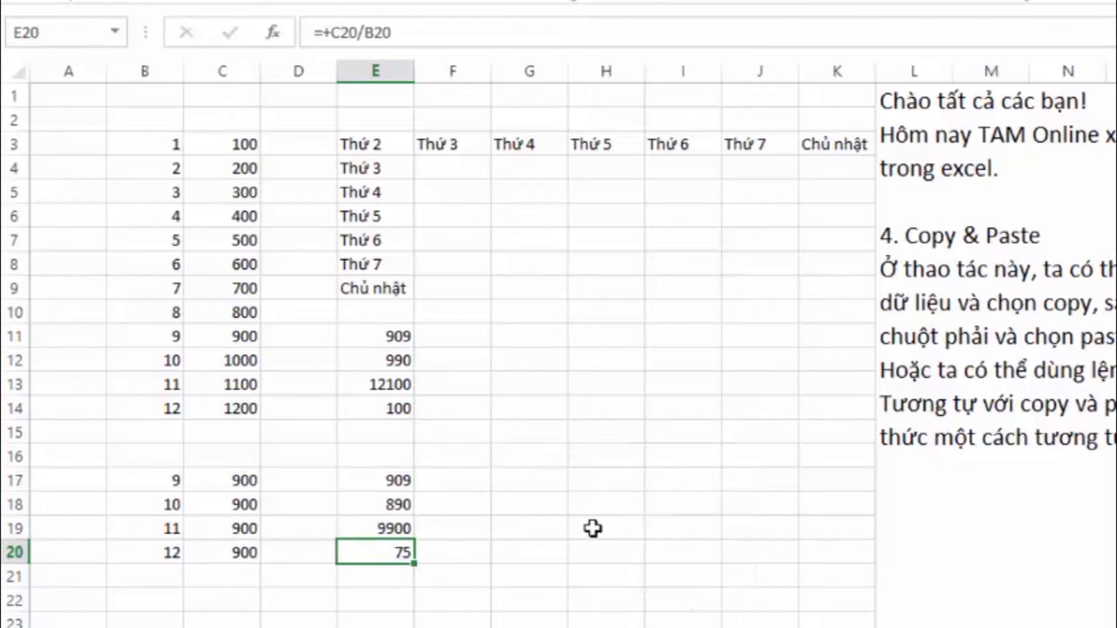
# Set C18 to 1000 and fill the series down so C17:C20 read 900, 1000, 1100, 1200
pyautogui.click(232, 508)
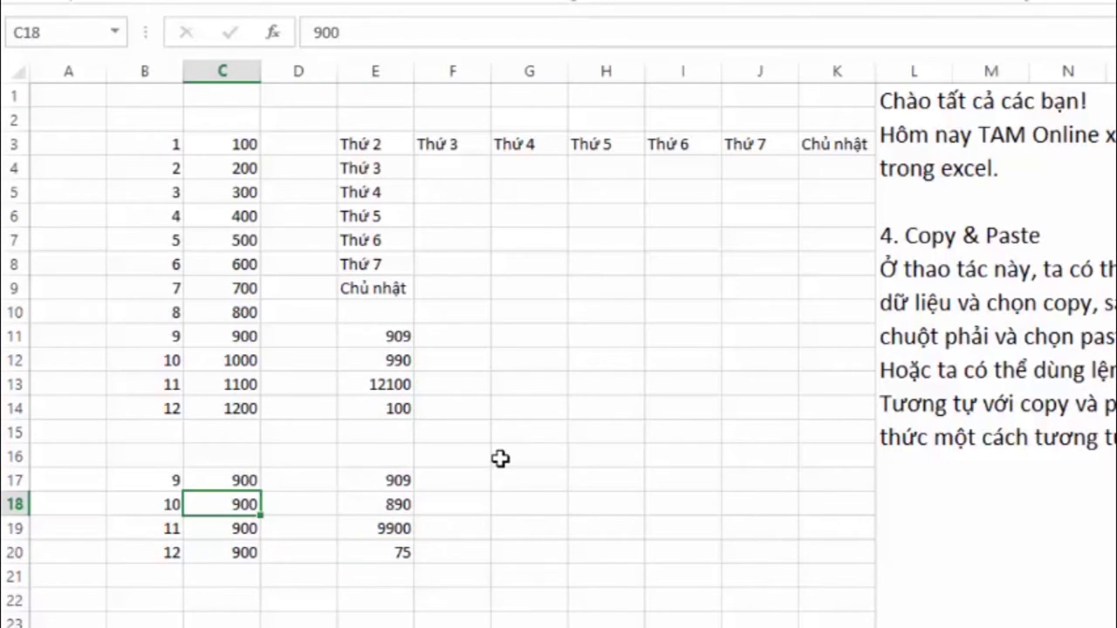
pyautogui.write('100')
pyautogui.write('0')
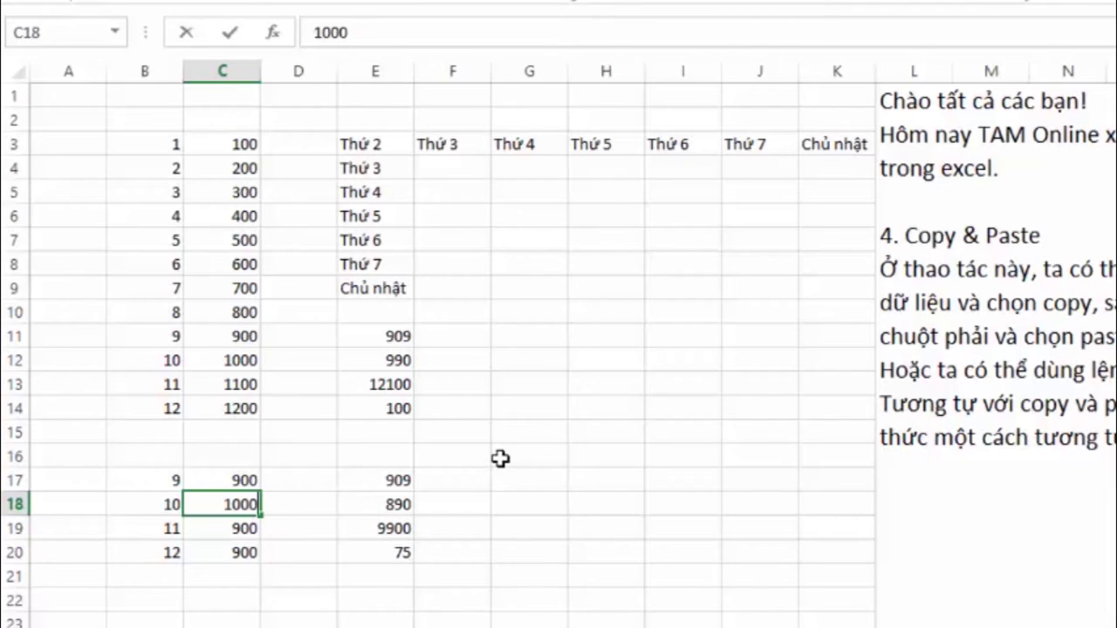
pyautogui.click(307, 526)
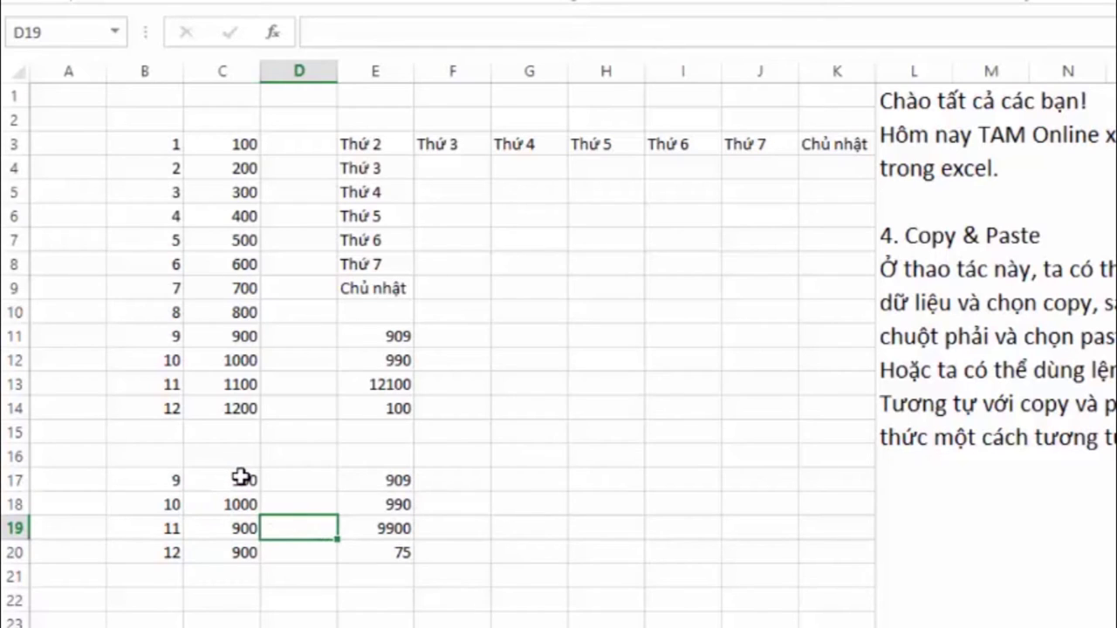
pyautogui.moveTo(237, 474); pyautogui.dragTo(259, 555)
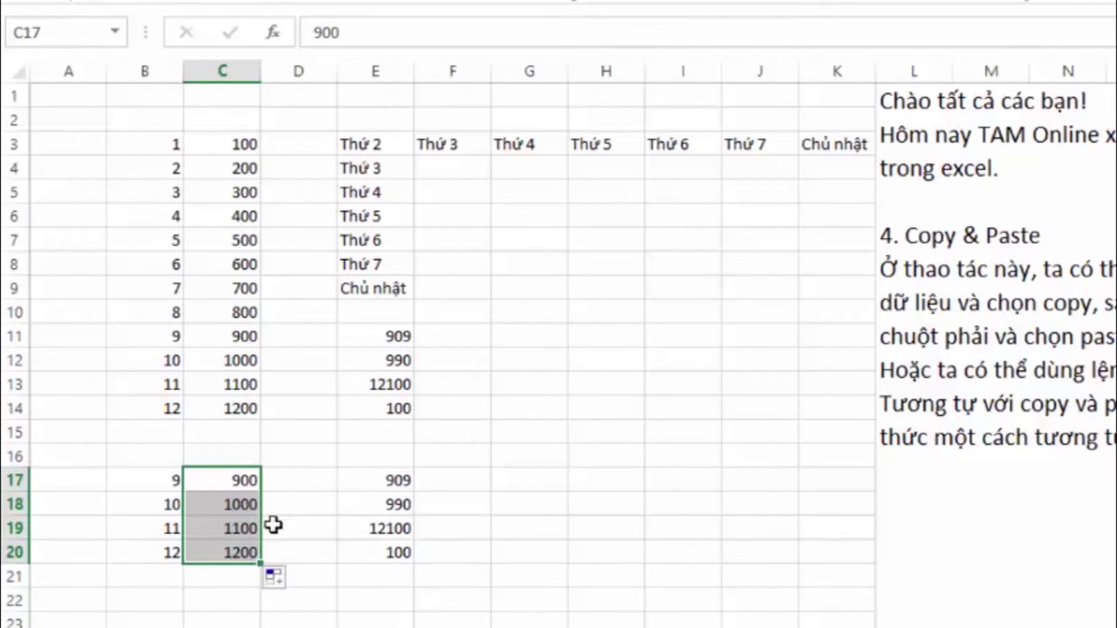
pyautogui.click(489, 567)
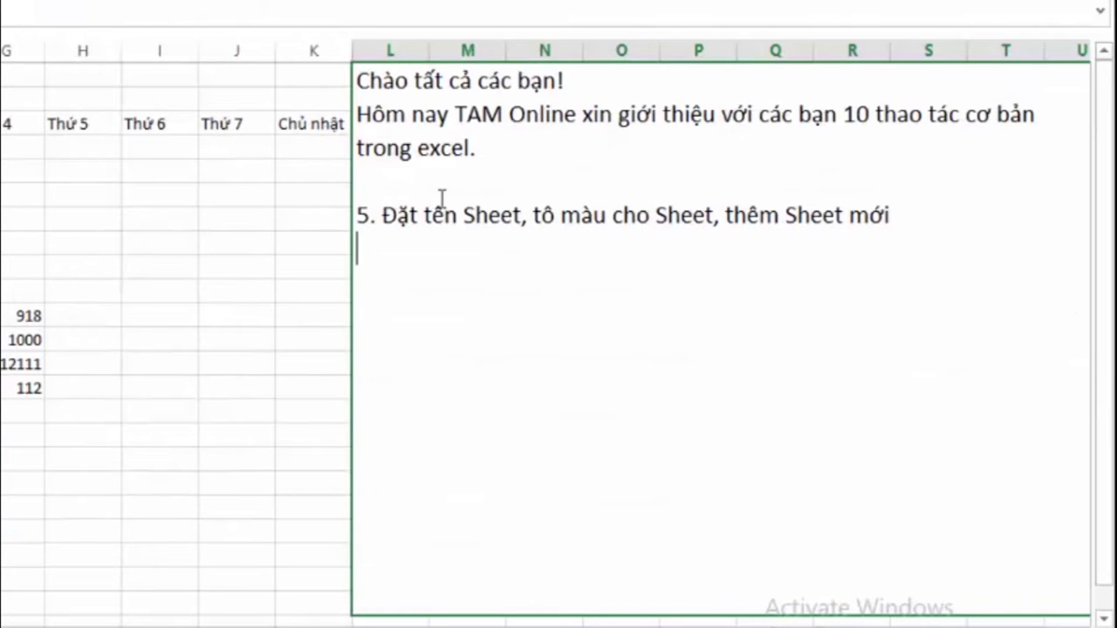
# Type the intro sentence about adding and managing multiple sheets efficiently, ending 'ta cần làm như sau:'
pyautogui.write('Tro')
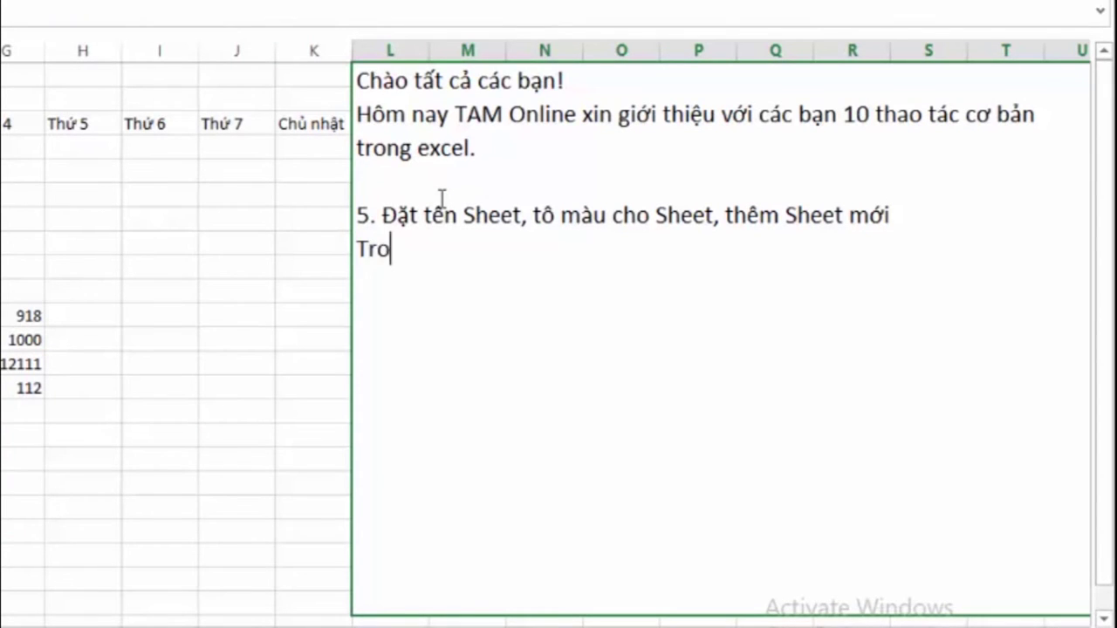
pyautogui.write('ng mô')
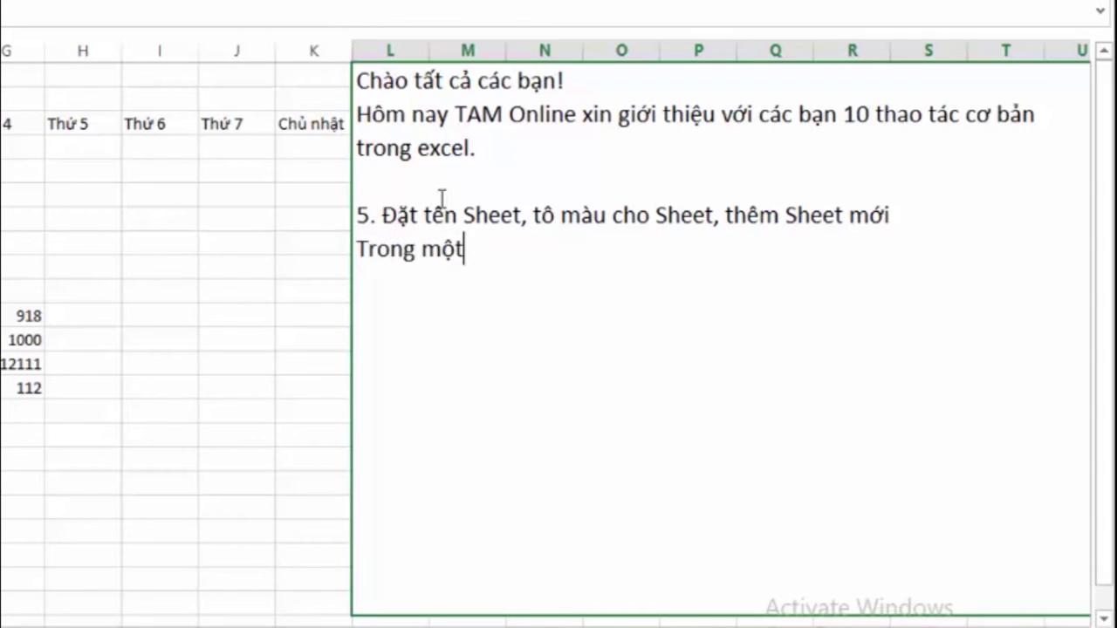
pyautogui.write(' file')
pyautogui.write(' exc')
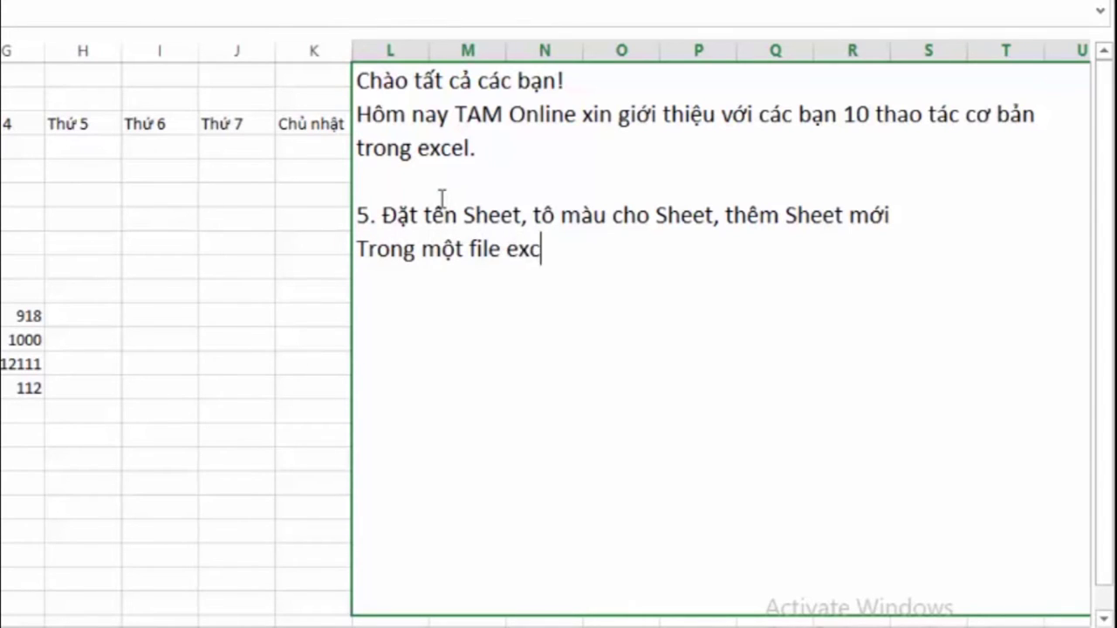
pyautogui.write('el đôi ')
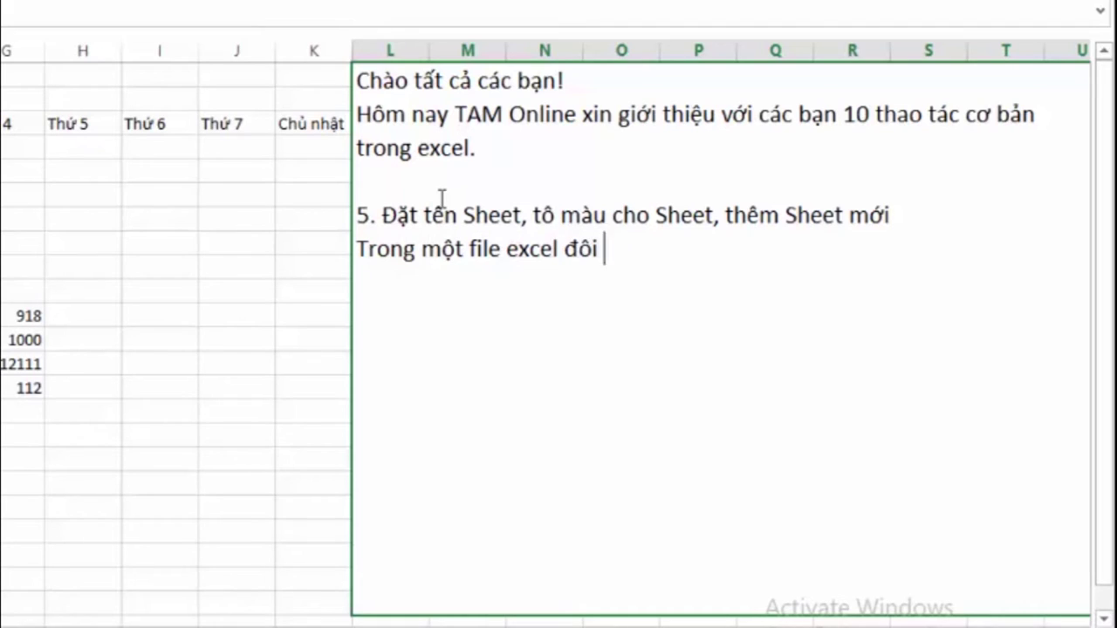
pyautogui.write('khi ta ')
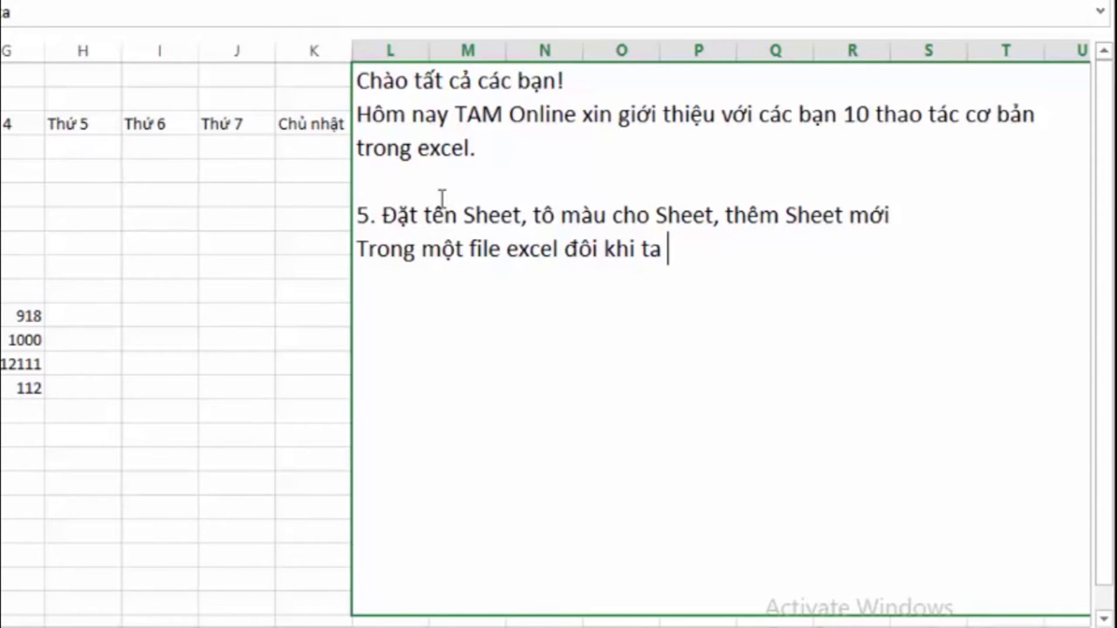
pyautogui.write('cần phai')
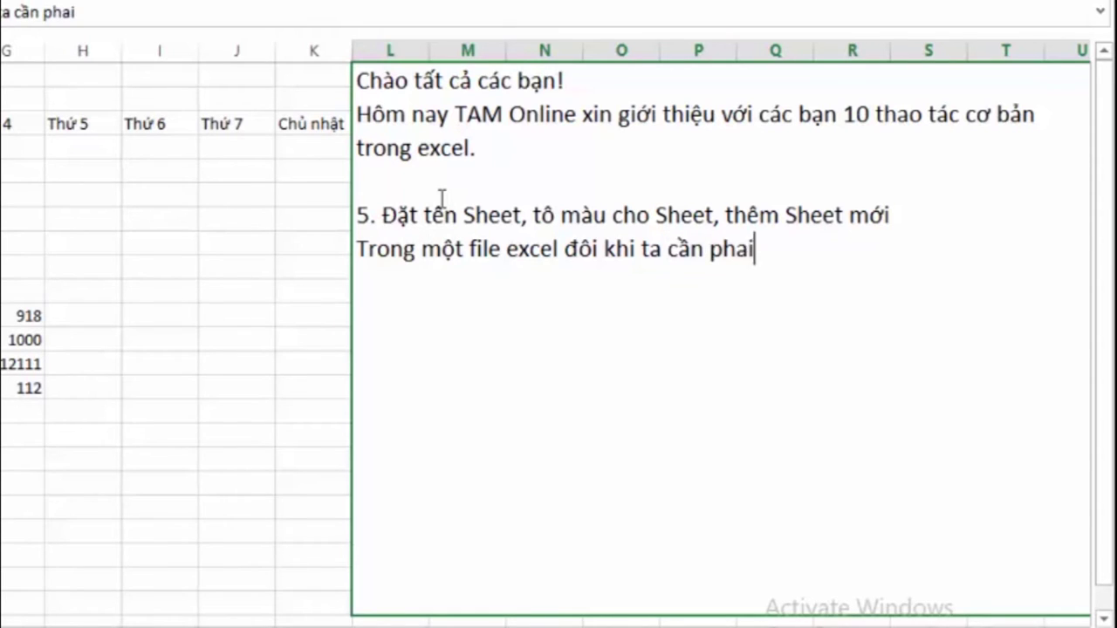
pyautogui.write('ả có nhi')
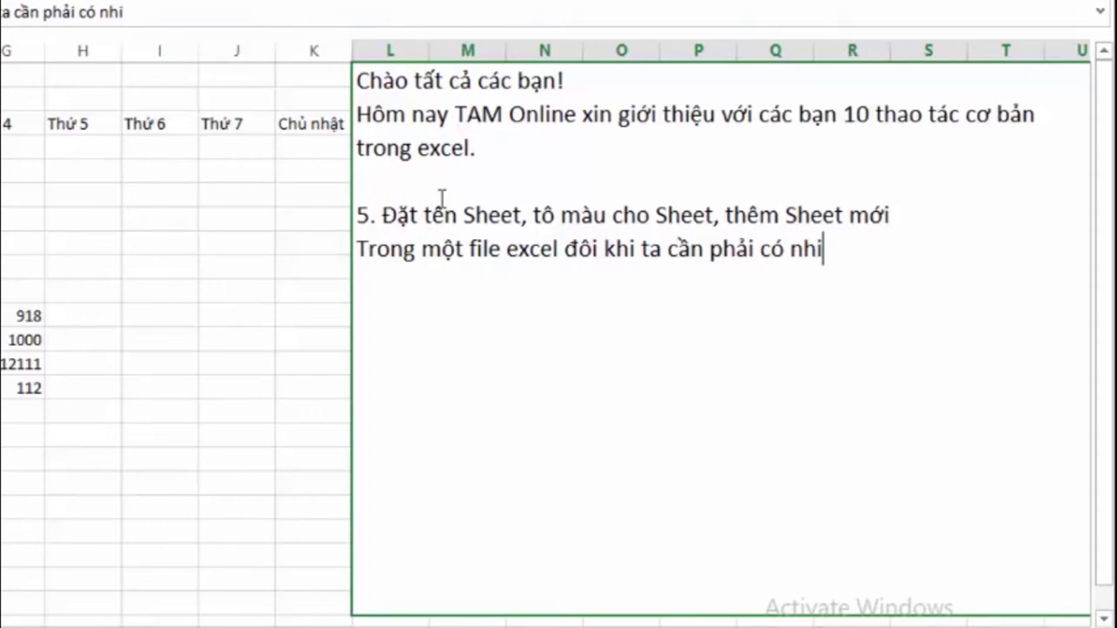
pyautogui.write('ều shee')
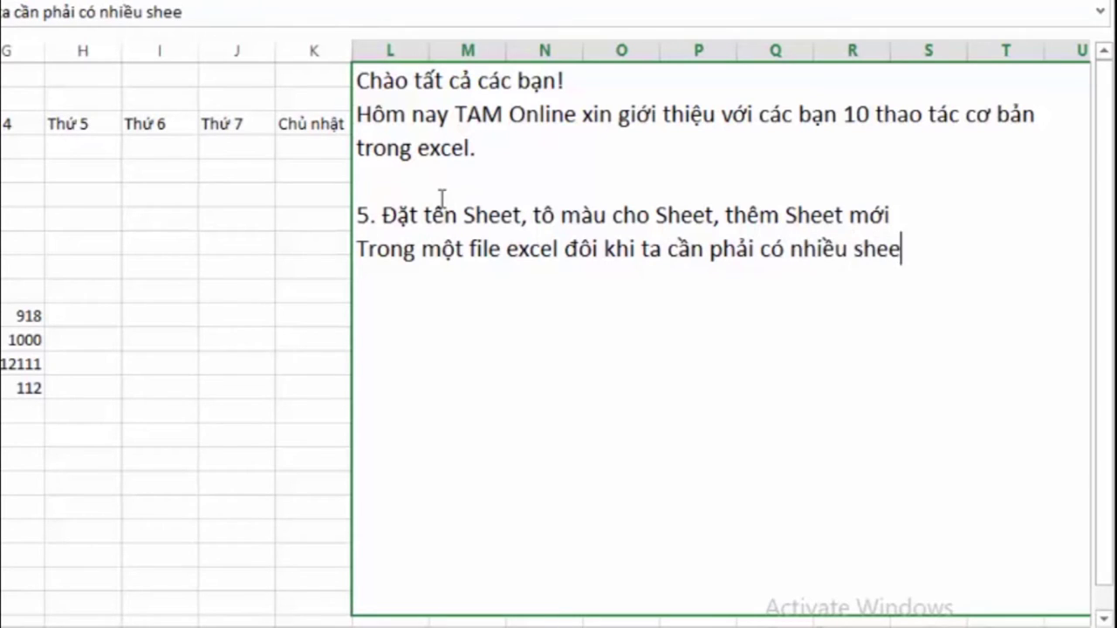
pyautogui.write('t khác ')
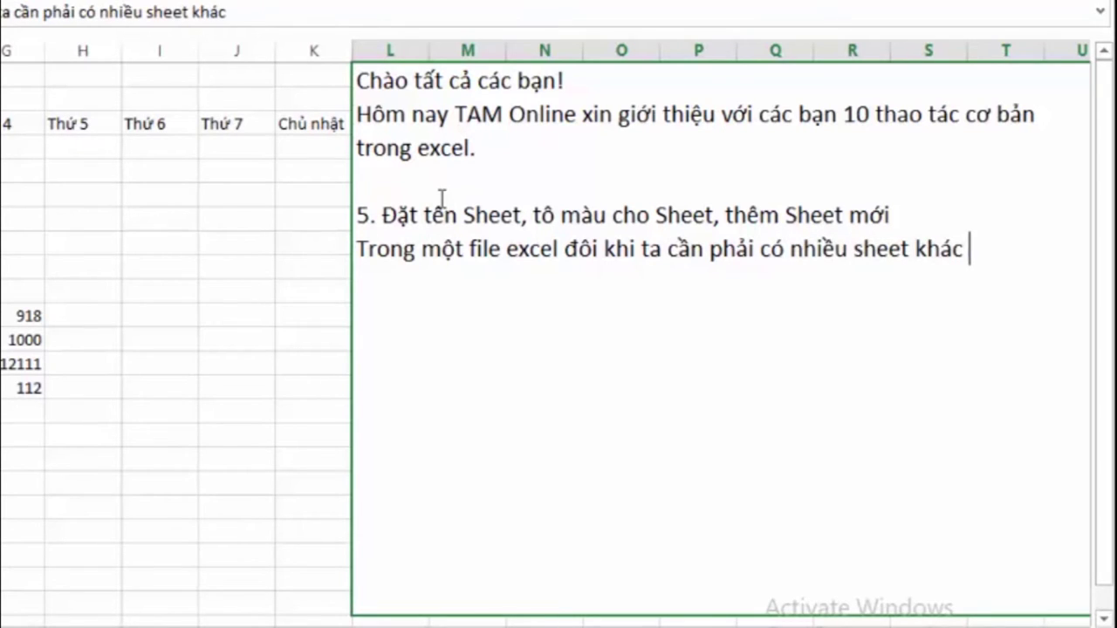
pyautogui.write('nhau')
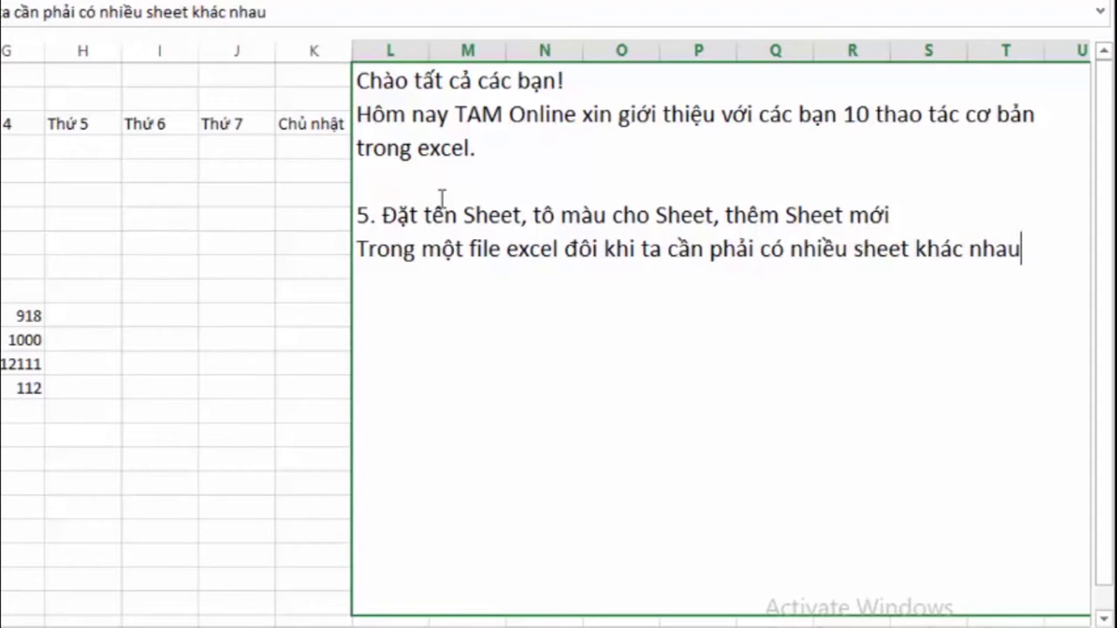
pyautogui.write('. V')
pyautogui.write('à đe')
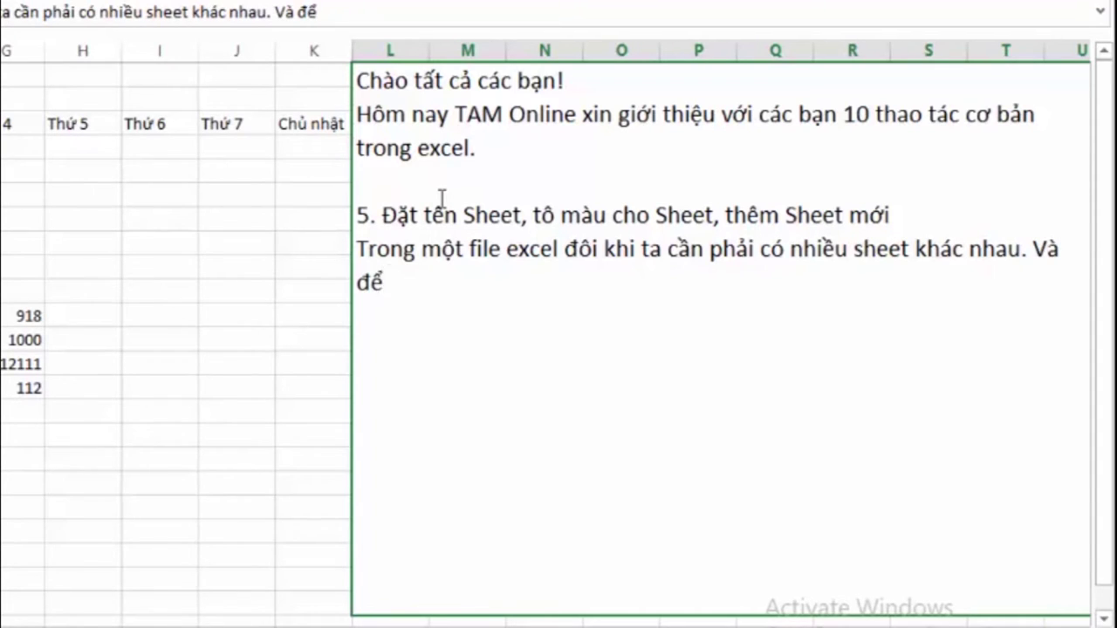
pyautogui.write('qua')
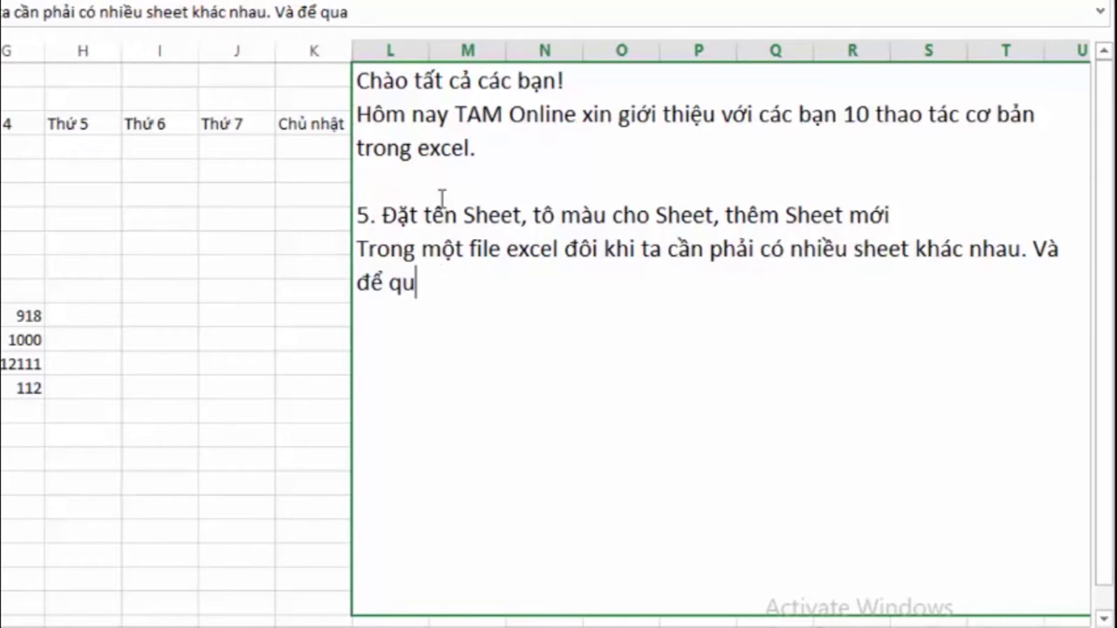
pyautogui.press('BackSpace')
pyautogui.write('ản')
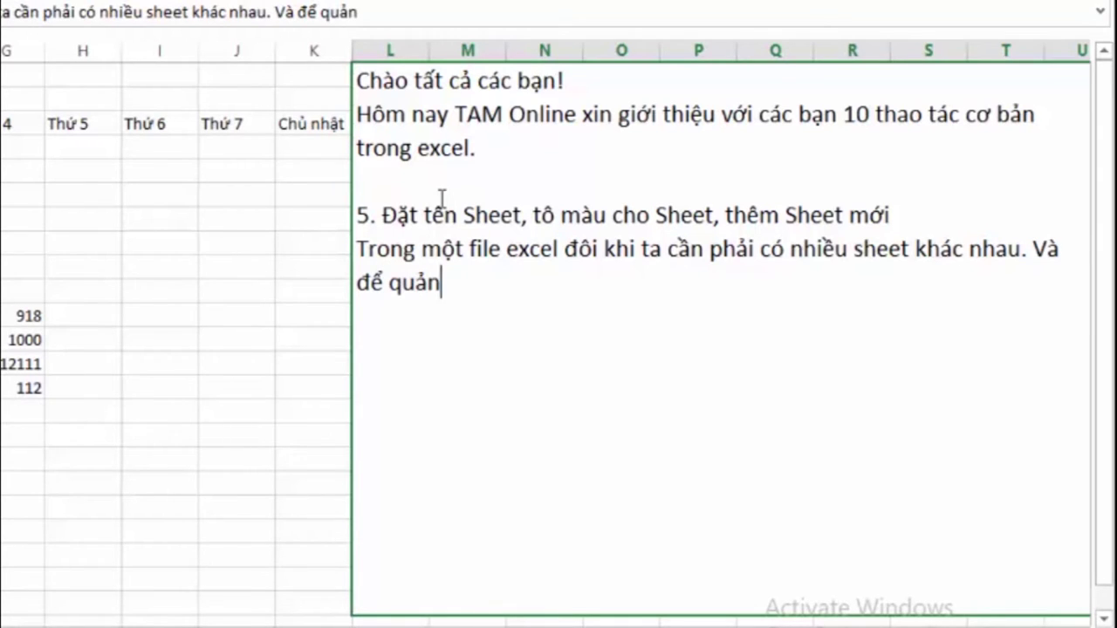
pyautogui.press('BackSpace')
pyautogui.press('BackSpace')
pyautogui.press('BackSpace')
pyautogui.press('BackSpace')
pyautogui.write('th')
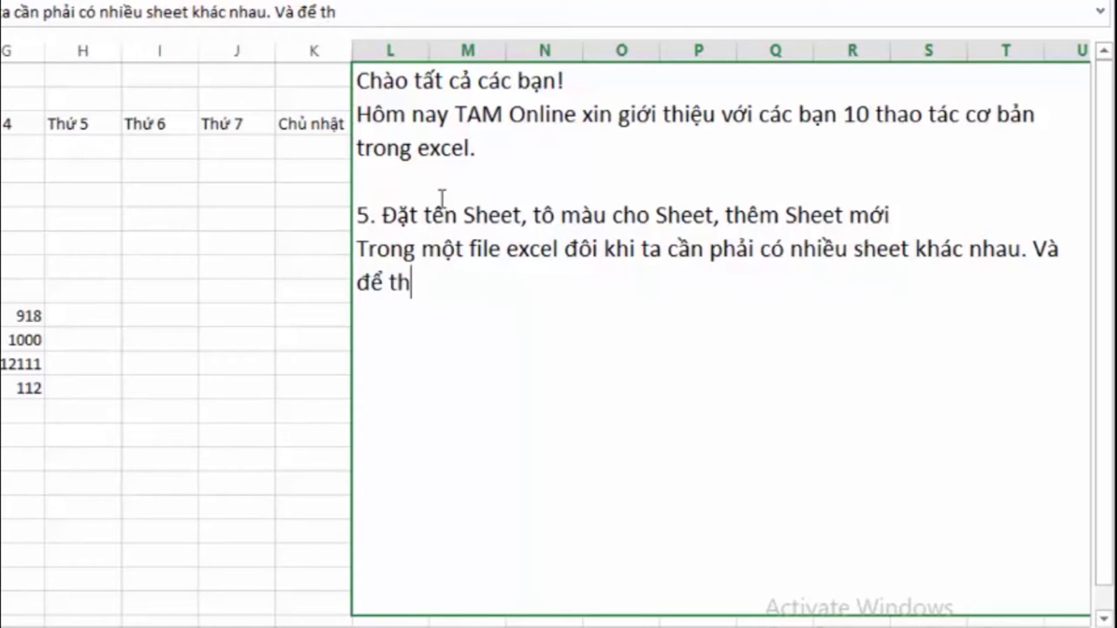
pyautogui.write('êm sh')
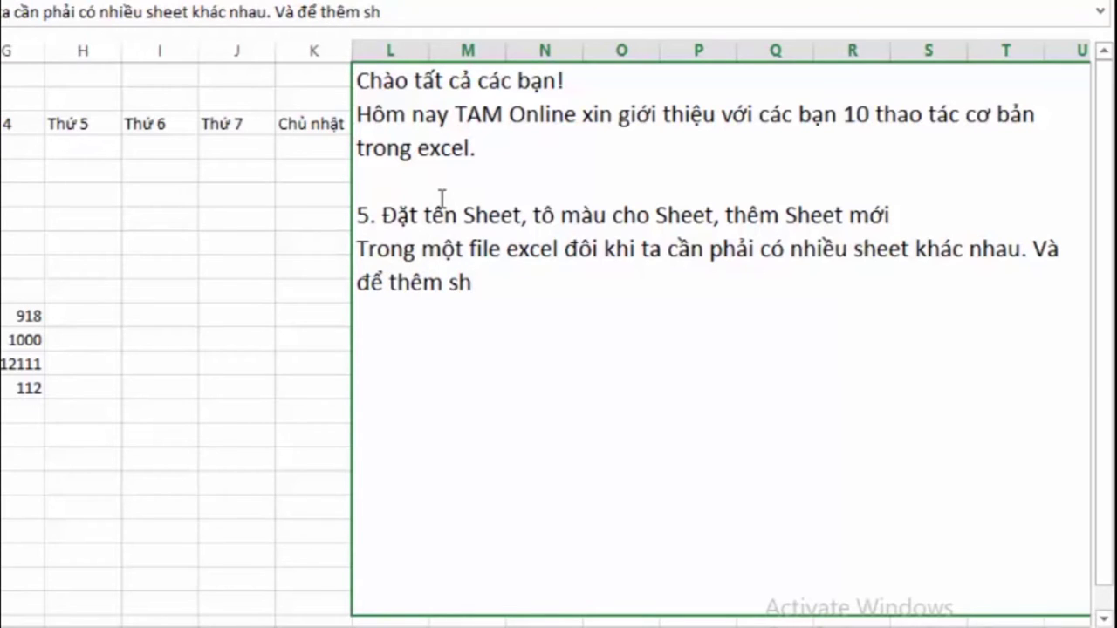
pyautogui.write('eet, ')
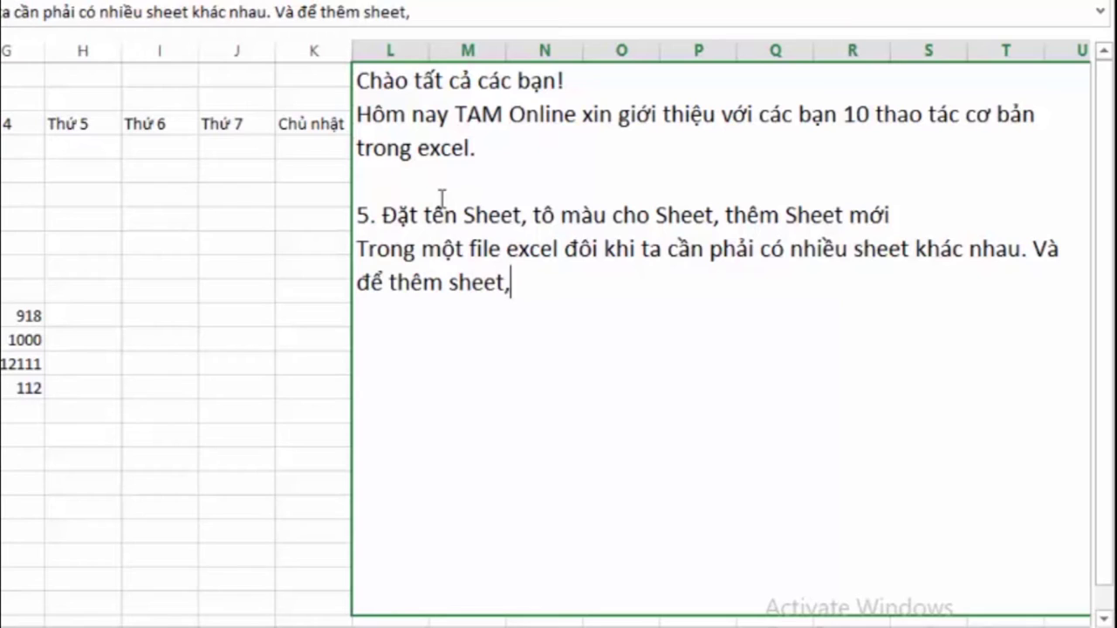
pyautogui.write('quan')
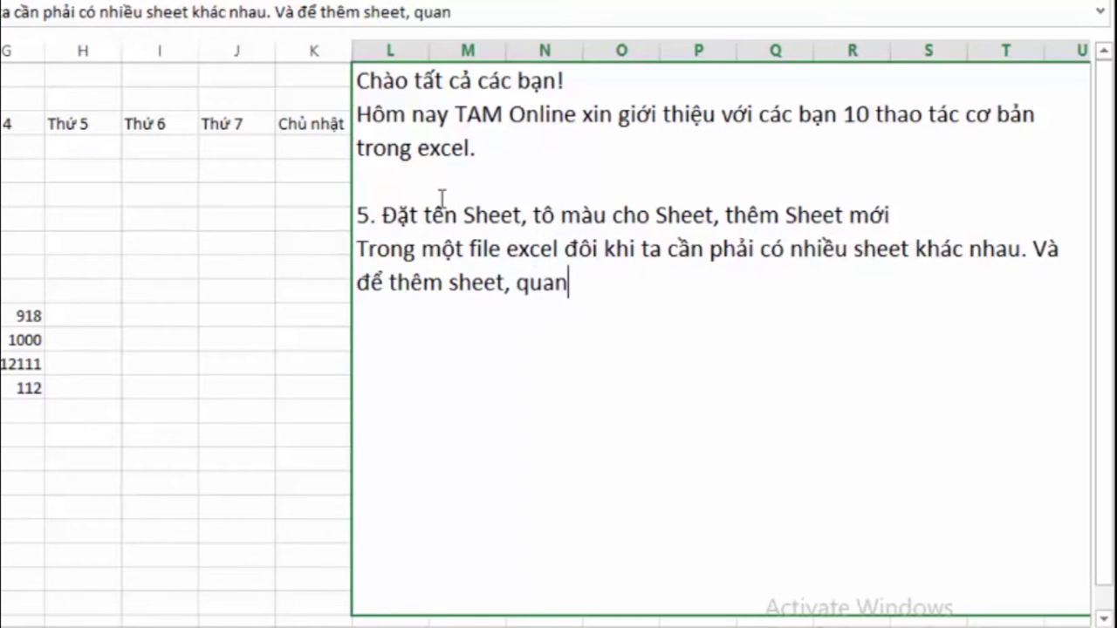
pyautogui.press('BackSpace')
pyautogui.press('BackSpace')
pyautogui.write('ản lý ')
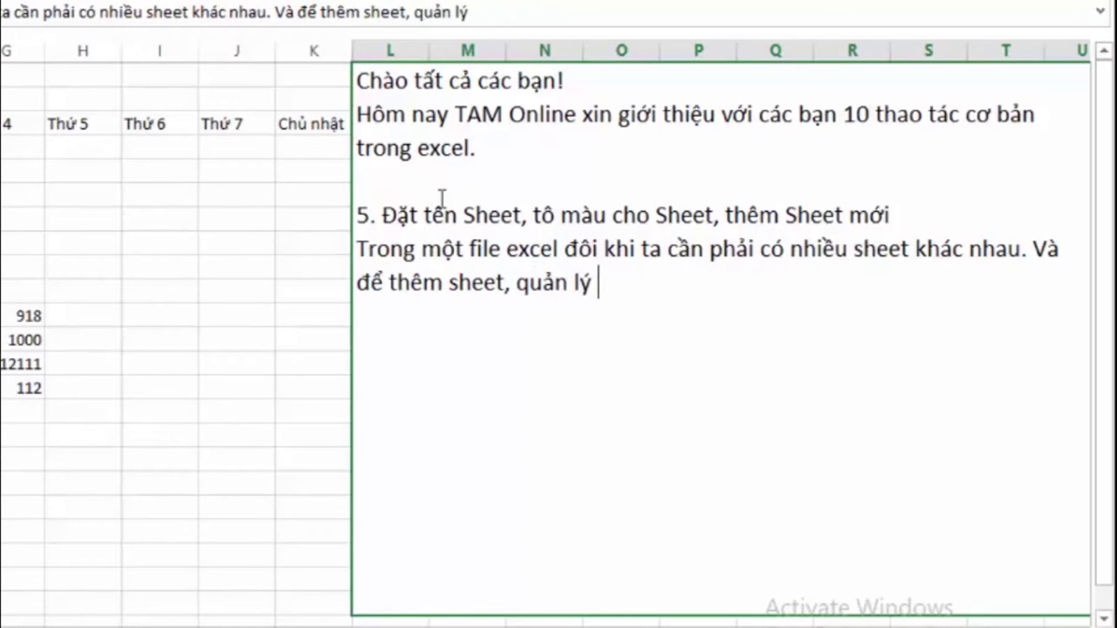
pyautogui.write('các')
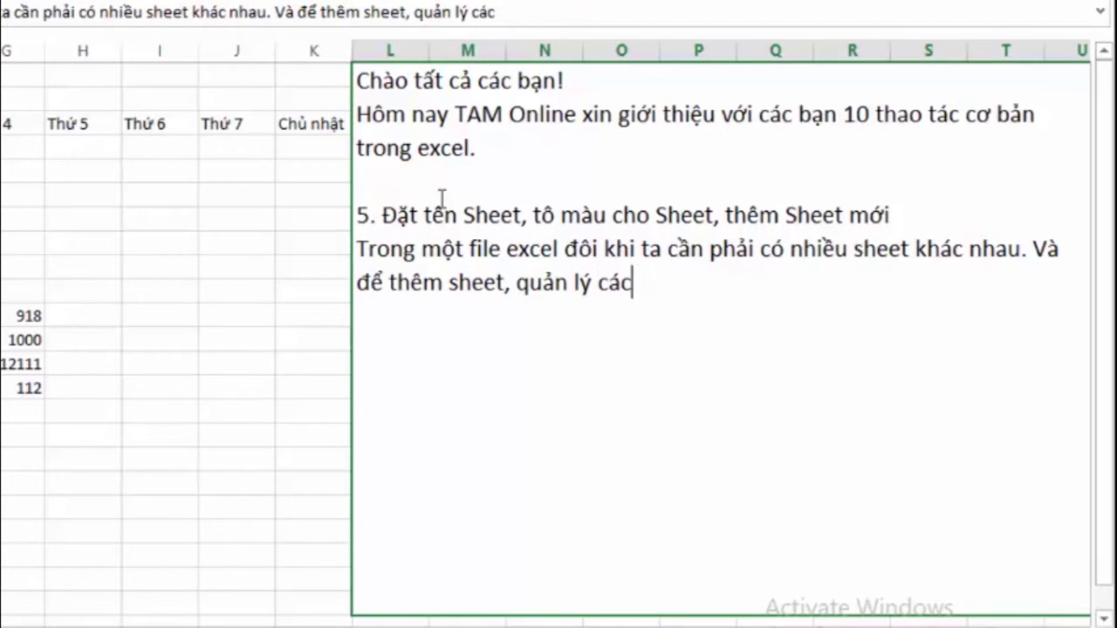
pyautogui.write('ac sheet h')
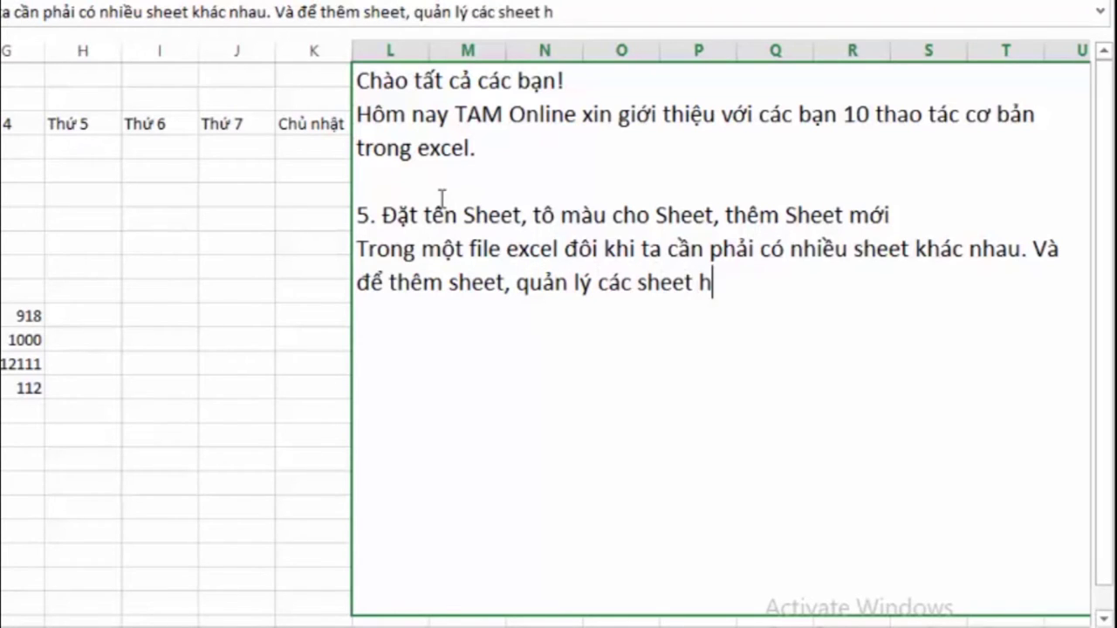
pyautogui.write('ieệu qua')
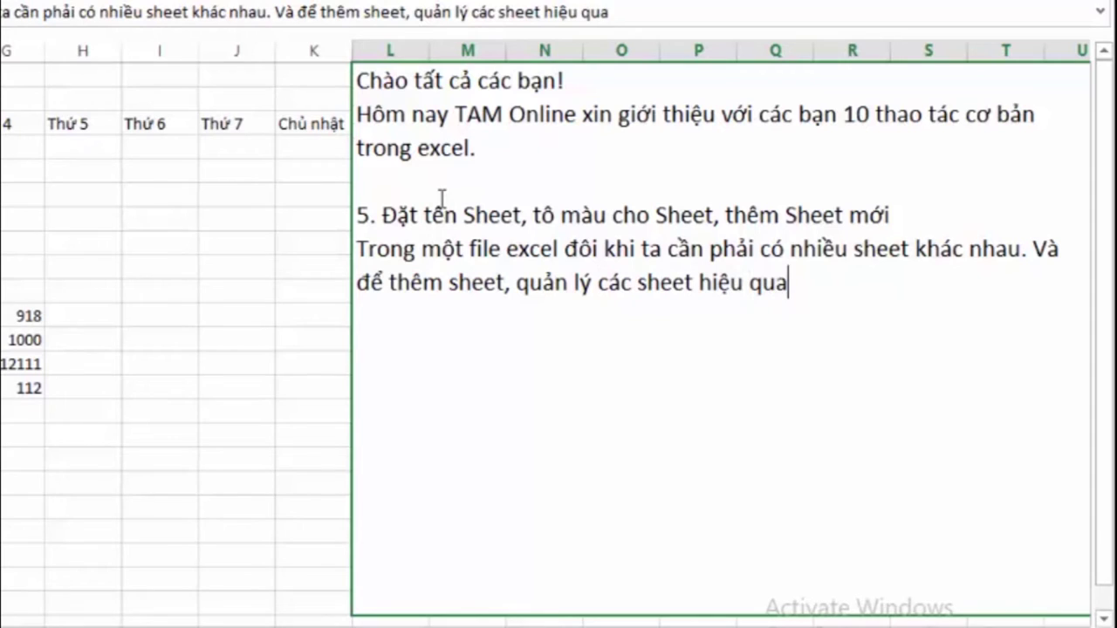
pyautogui.write(' ta')
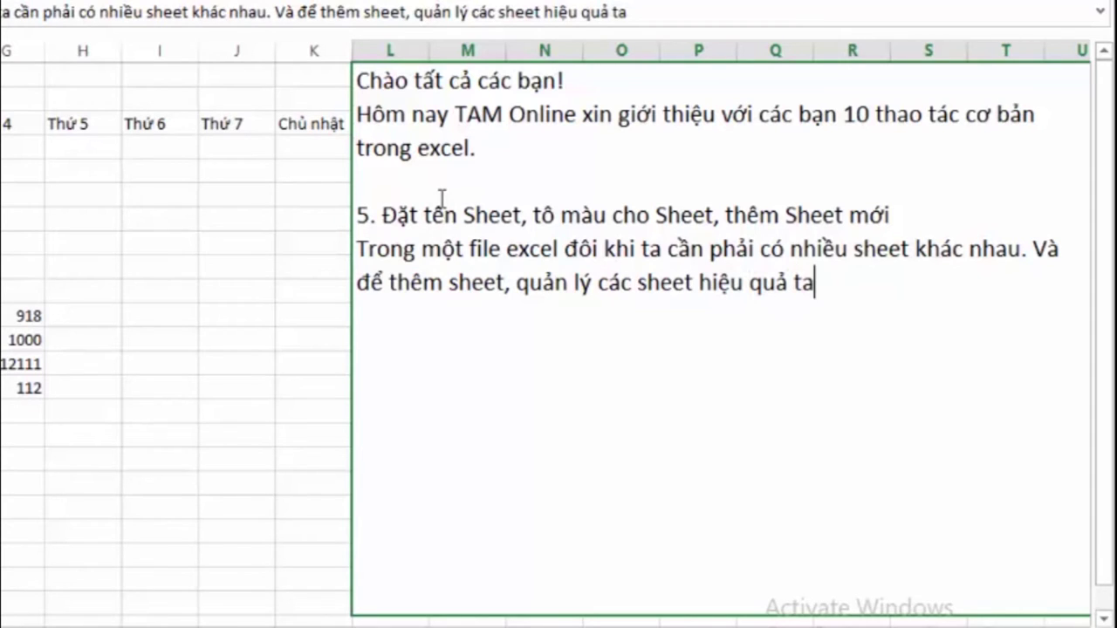
pyautogui.write(' ca')
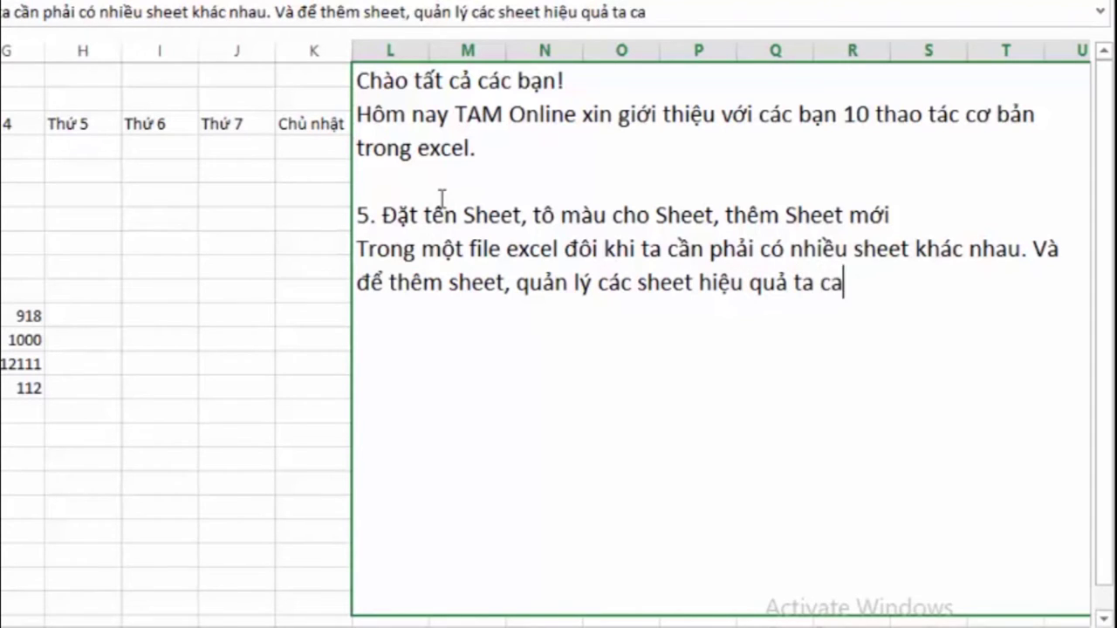
pyautogui.press('BackSpace')
pyautogui.write('ần la')
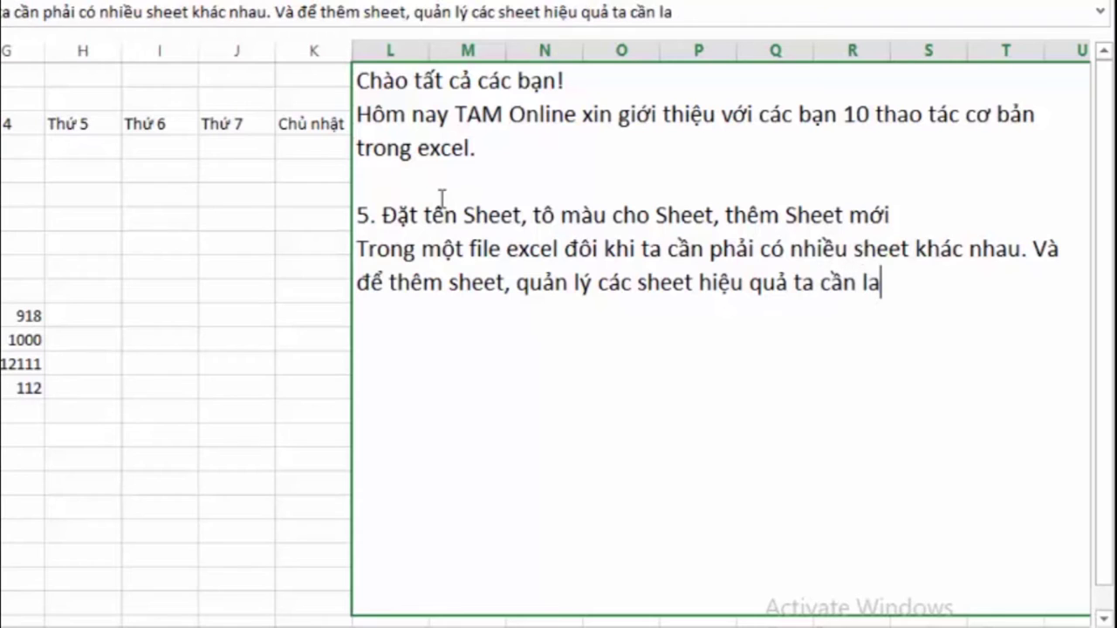
pyautogui.press('BackSpace')
pyautogui.write('àm như sau')
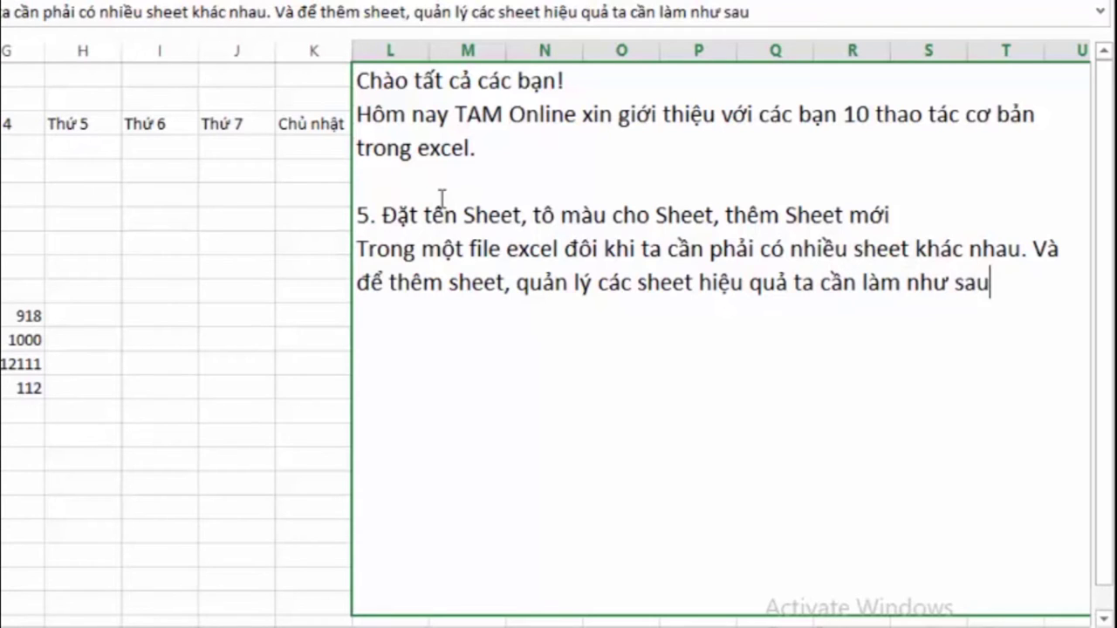
pyautogui.write(':')
# On a new line, write the rename tip, changing 'đổi' to 'đặt' and ending 'nhập tên mới vào.'
pyautogui.hotkey('alt', 'Return')
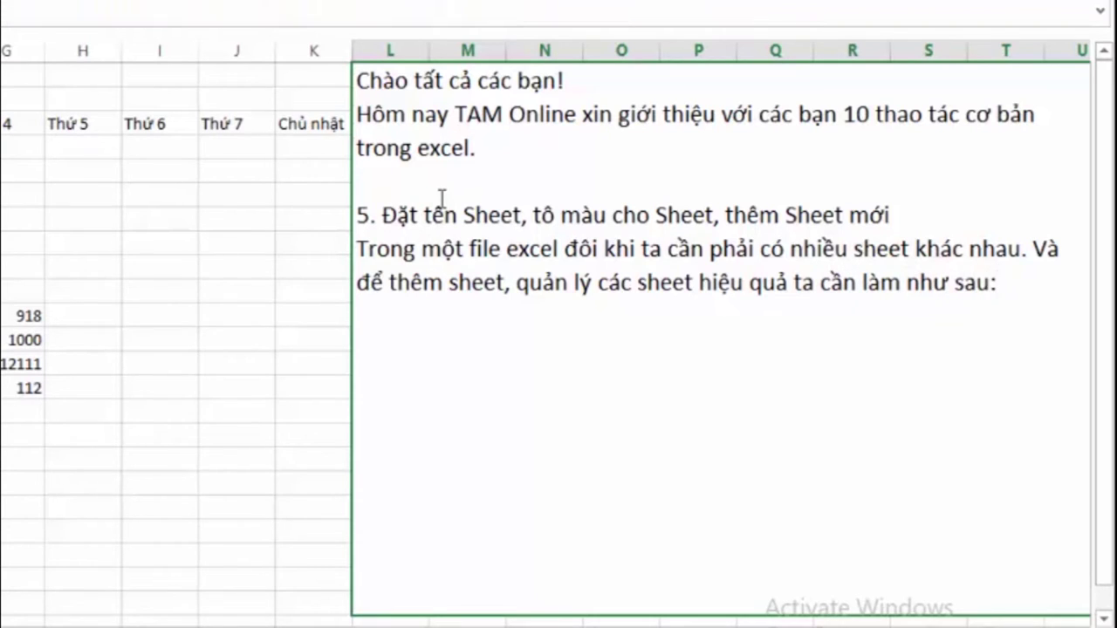
pyautogui.write('-')
pyautogui.write(' Dổi ')
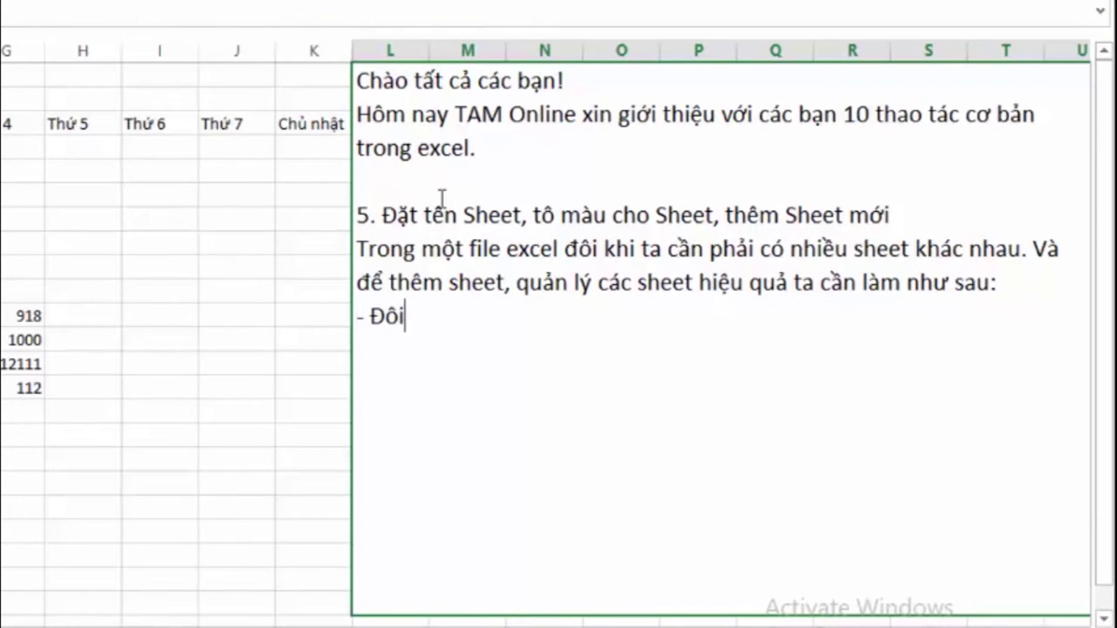
pyautogui.write('tên ')
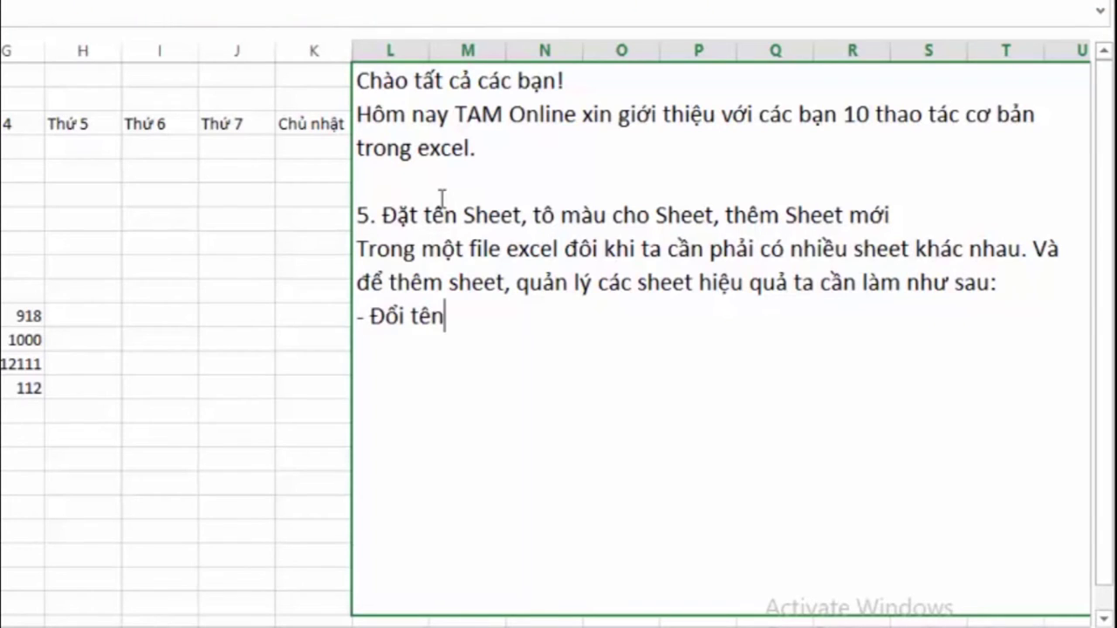
pyautogui.write('sheet')
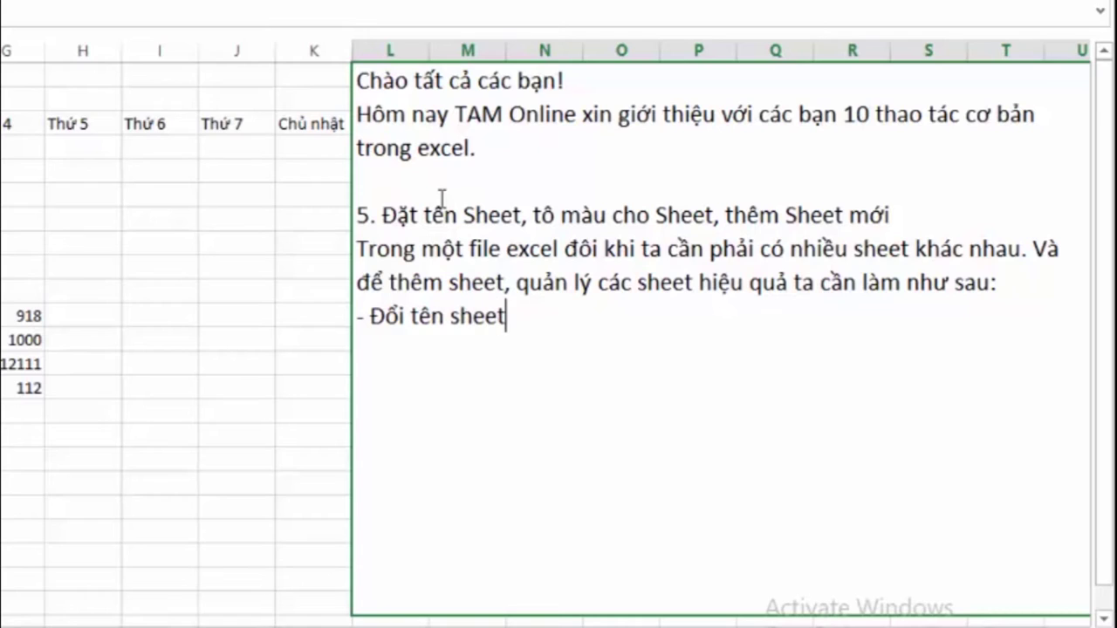
pyautogui.write(': ')
pyautogui.write('ta nhấp')
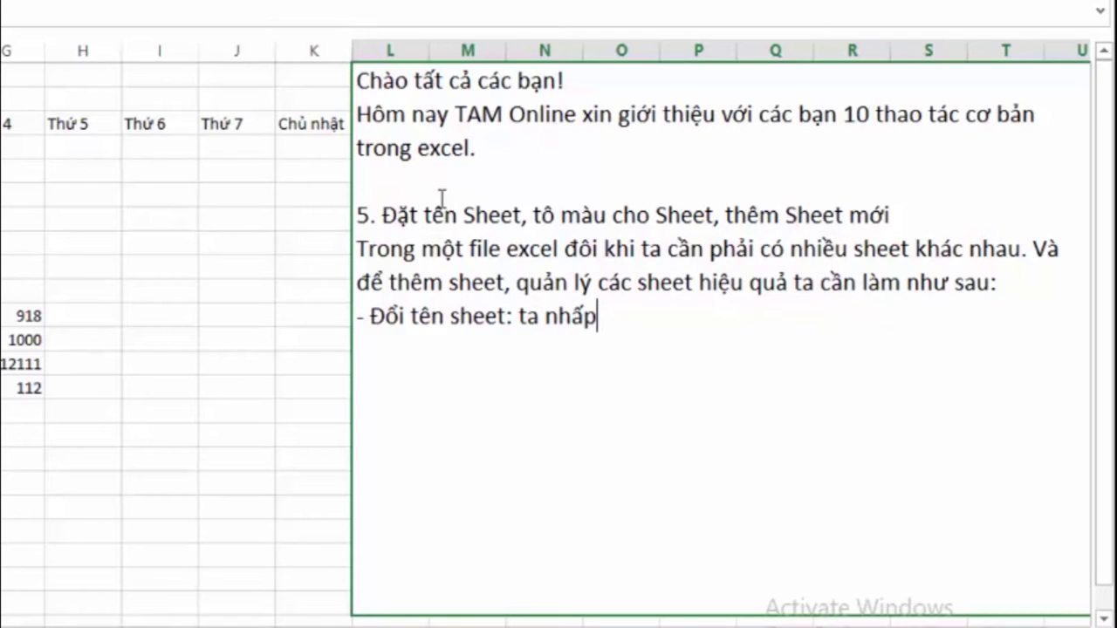
pyautogui.write(' đúp ch')
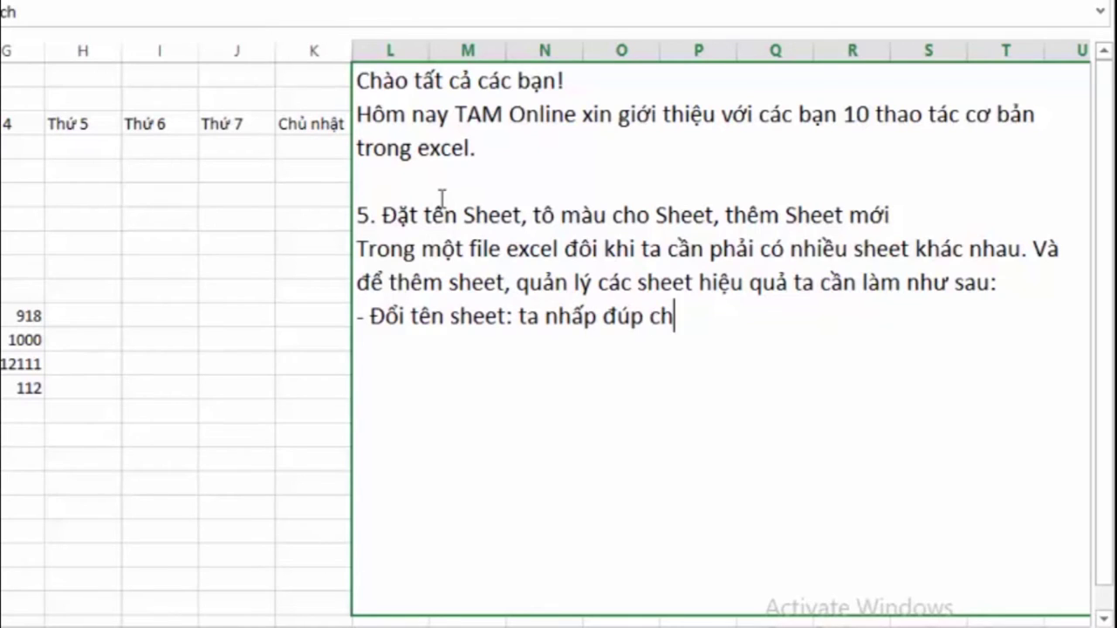
pyautogui.write('uo')
pyautogui.write('ột vao')
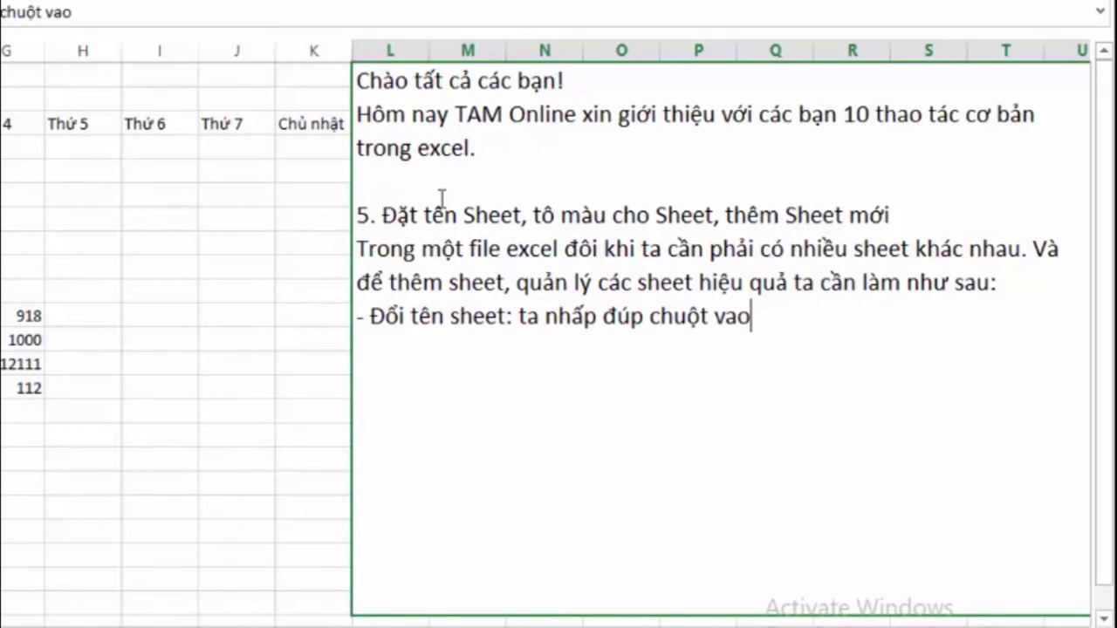
pyautogui.press('BackSpace')
pyautogui.press('BackSpace')
pyautogui.write('ào sheet')
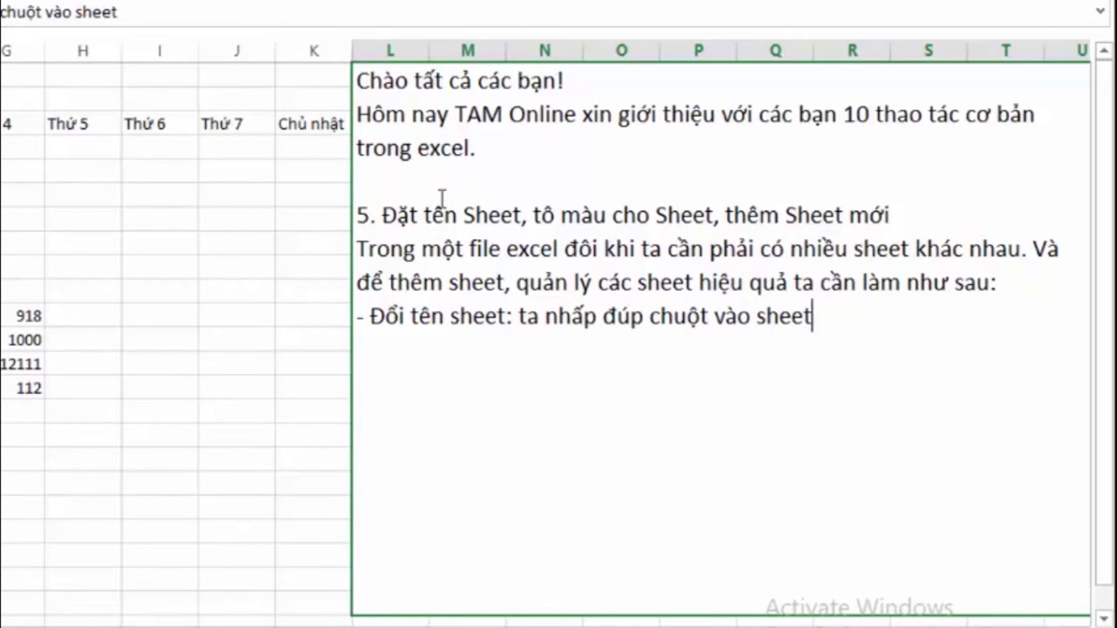
pyautogui.write(' cần')
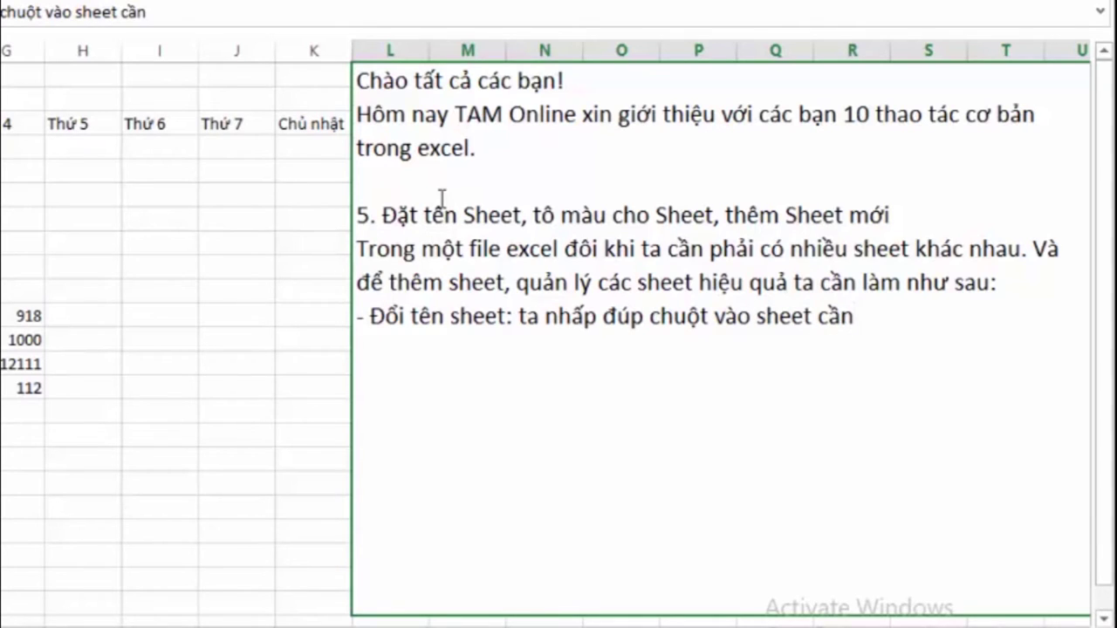
pyautogui.write('đôổi tê')
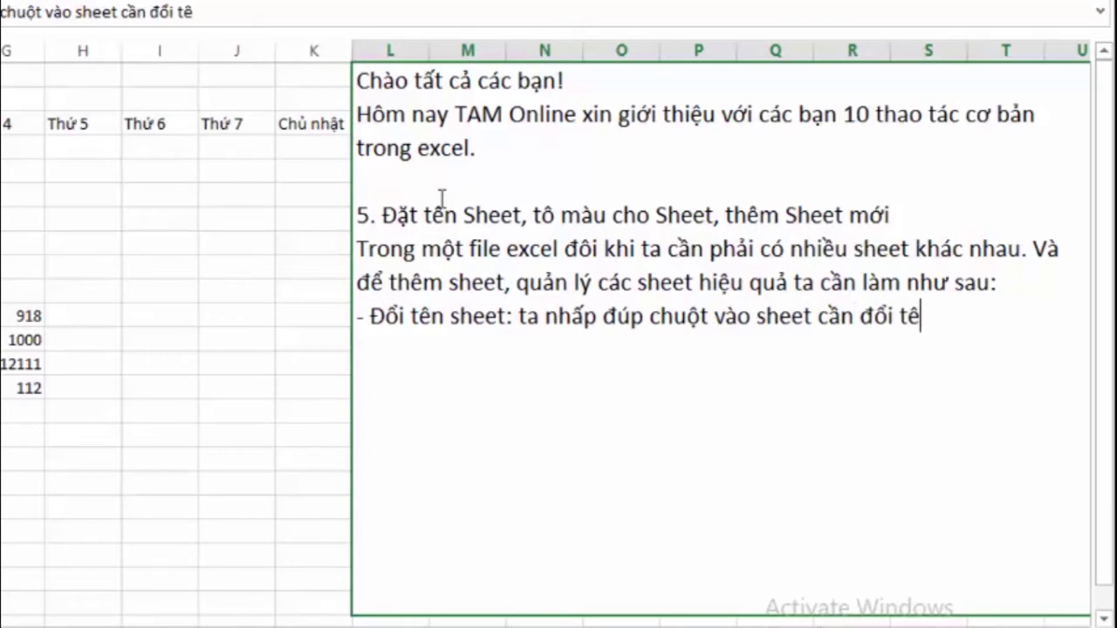
pyautogui.write('n')
pyautogui.moveTo(385, 316); pyautogui.dragTo(403, 316)
pyautogui.write('ặt')
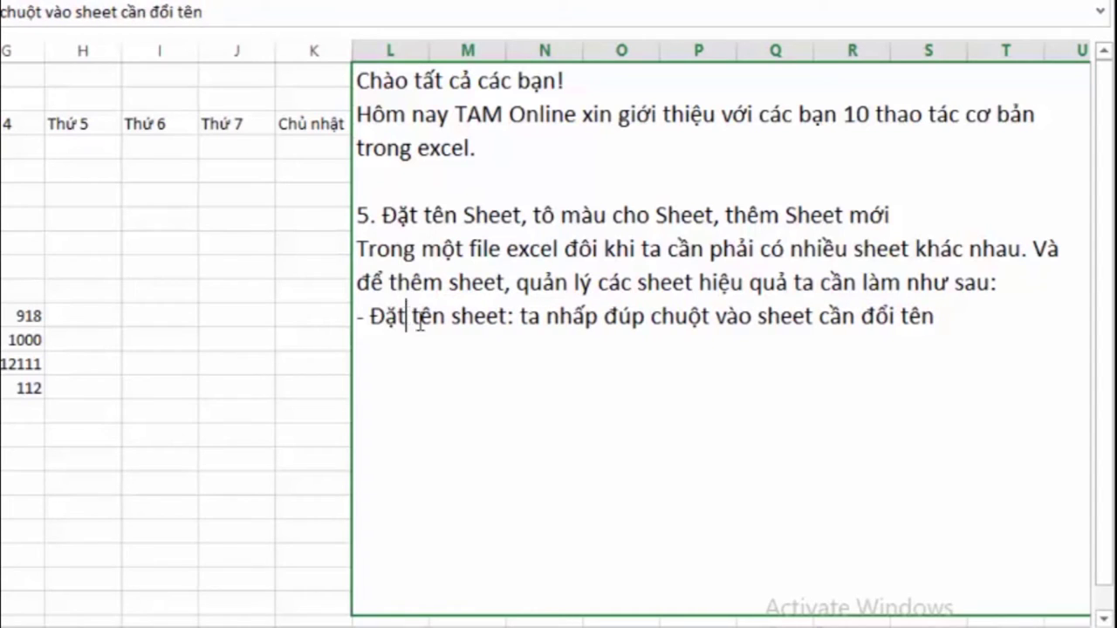
pyautogui.click(894, 317)
pyautogui.moveTo(876, 317); pyautogui.dragTo(887, 321)
pyautogui.write('ăt')
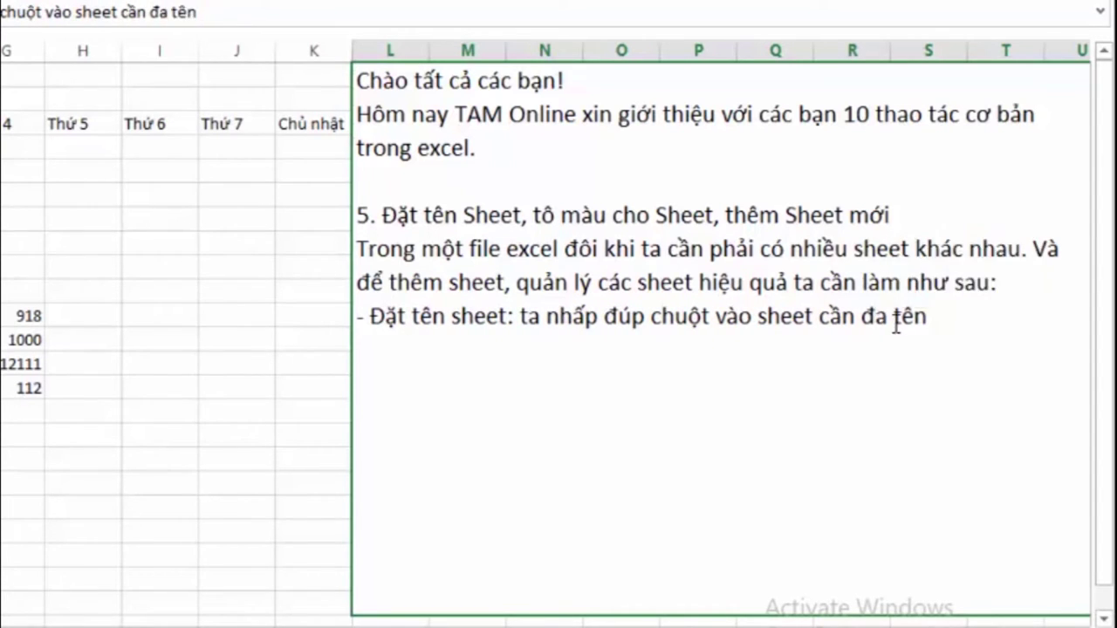
pyautogui.click(1018, 325)
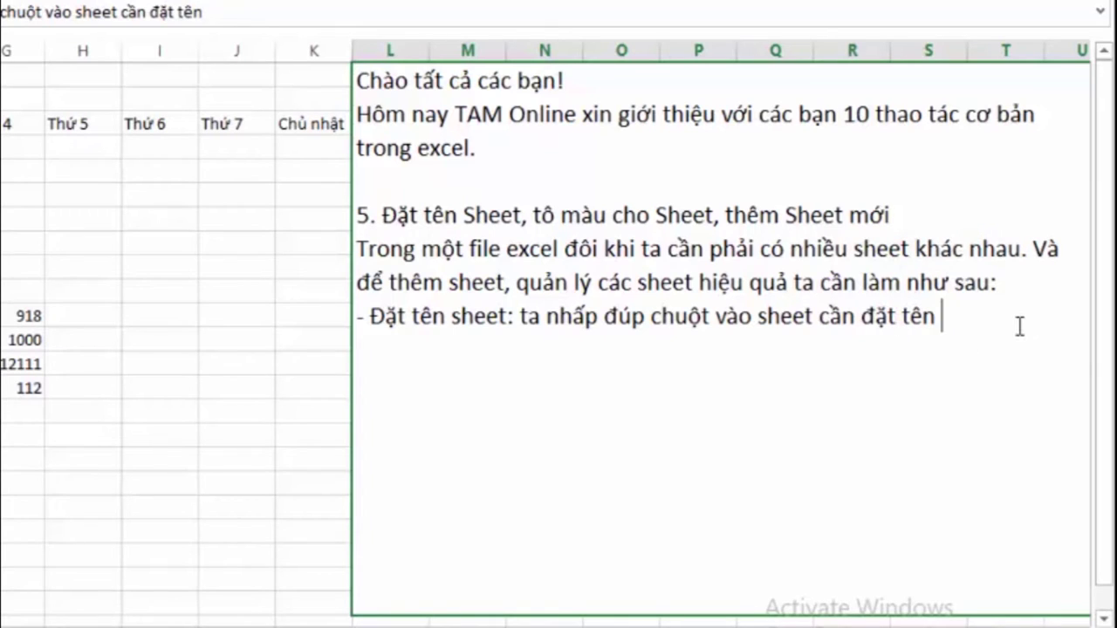
pyautogui.write('vanhập')
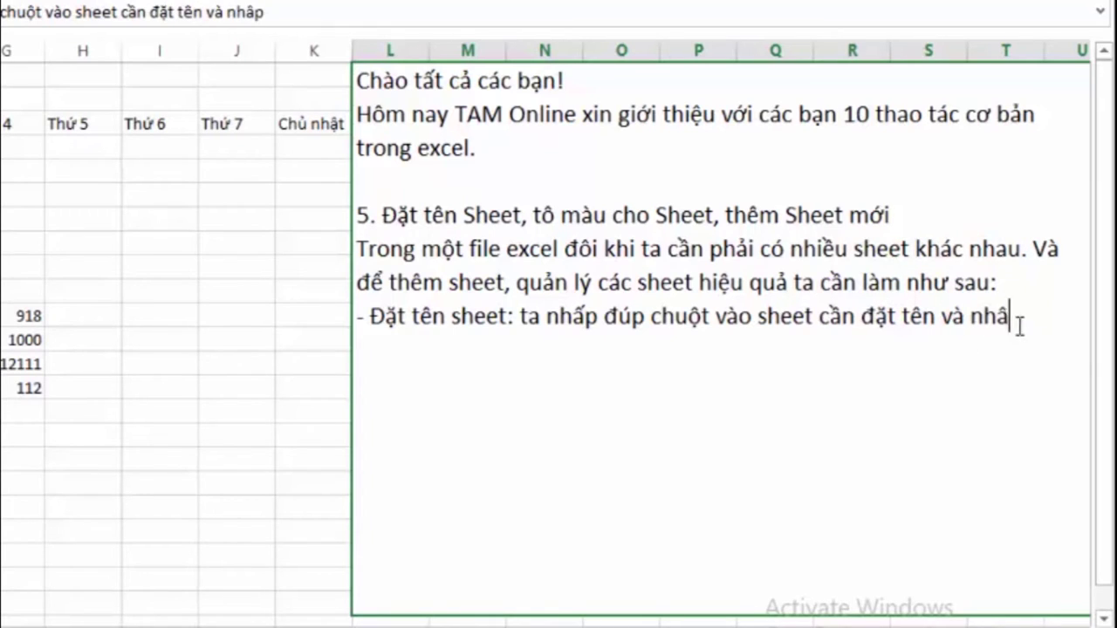
pyautogui.write(' tên m')
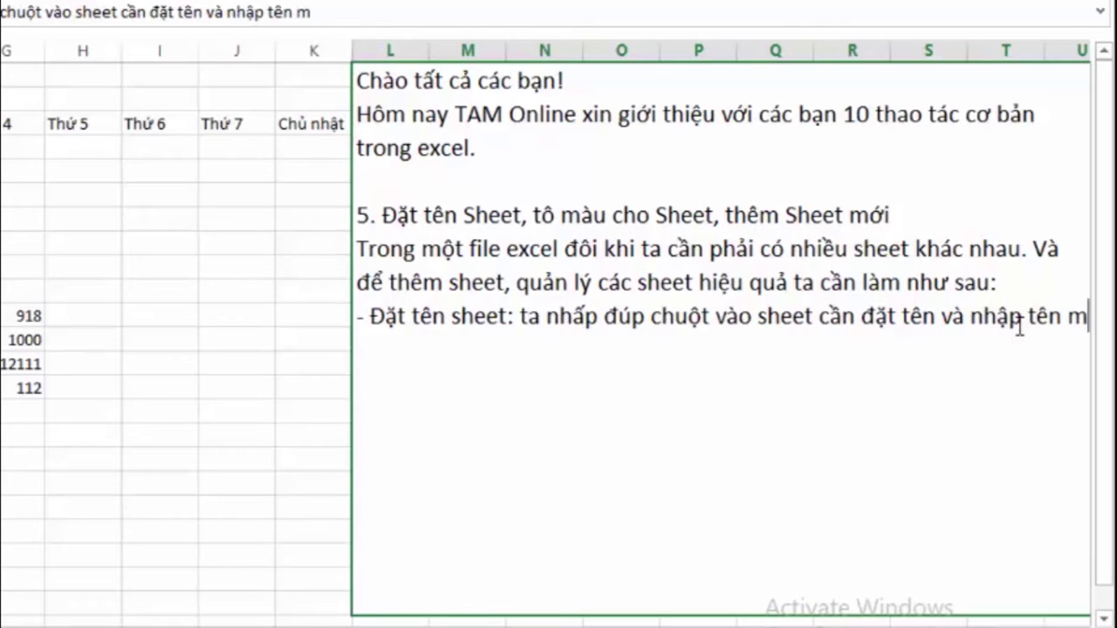
pyautogui.write('ơivaò')
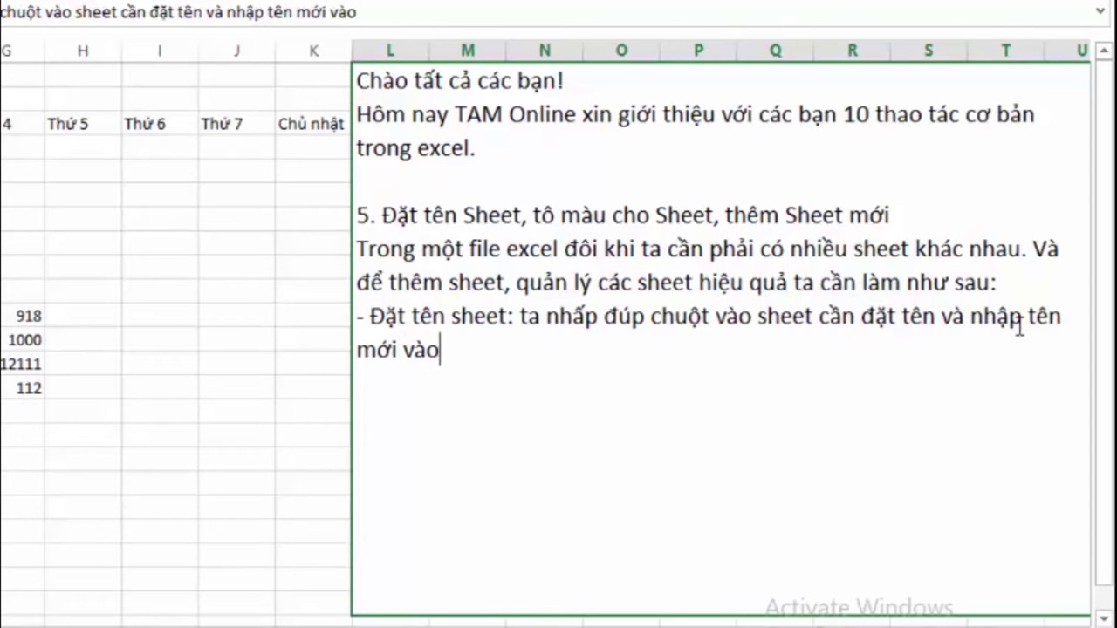
pyautogui.write('.')
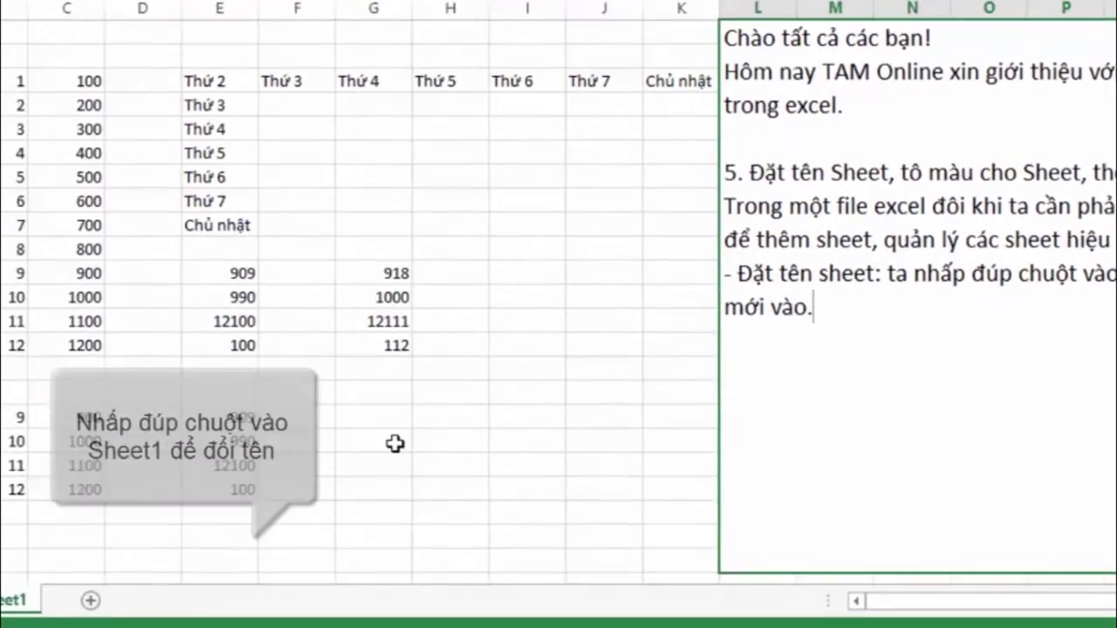
# Rename the Sheet1 tab to 'Học Excel bài 01', then return to the text box
pyautogui.click(541, 426)
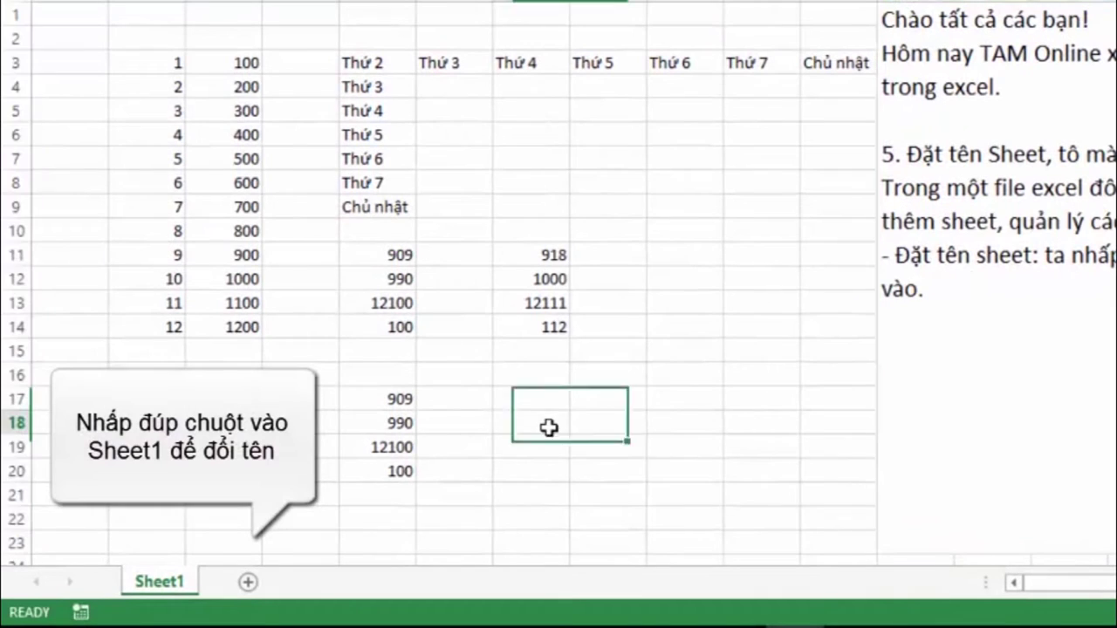
pyautogui.doubleClick(159, 578)
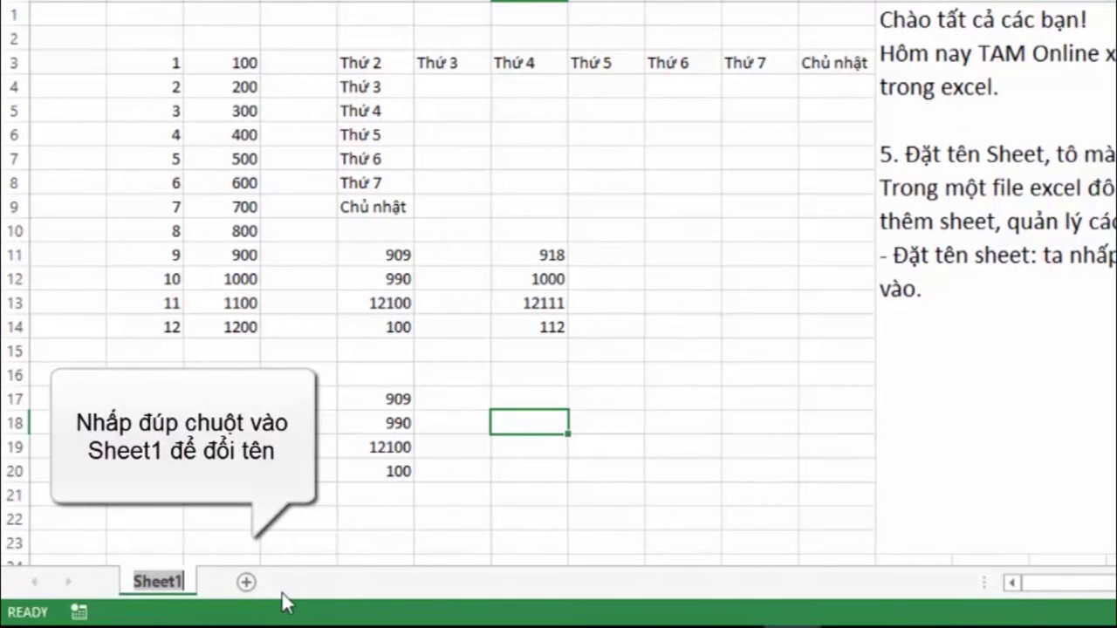
pyautogui.write('H')
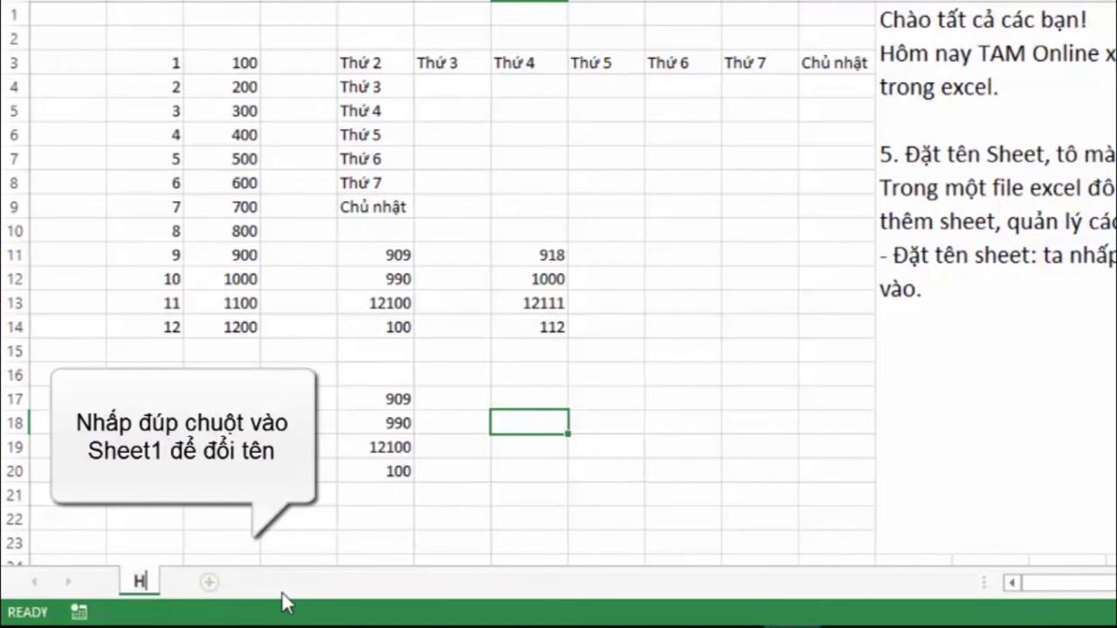
pyautogui.write('ọc ')
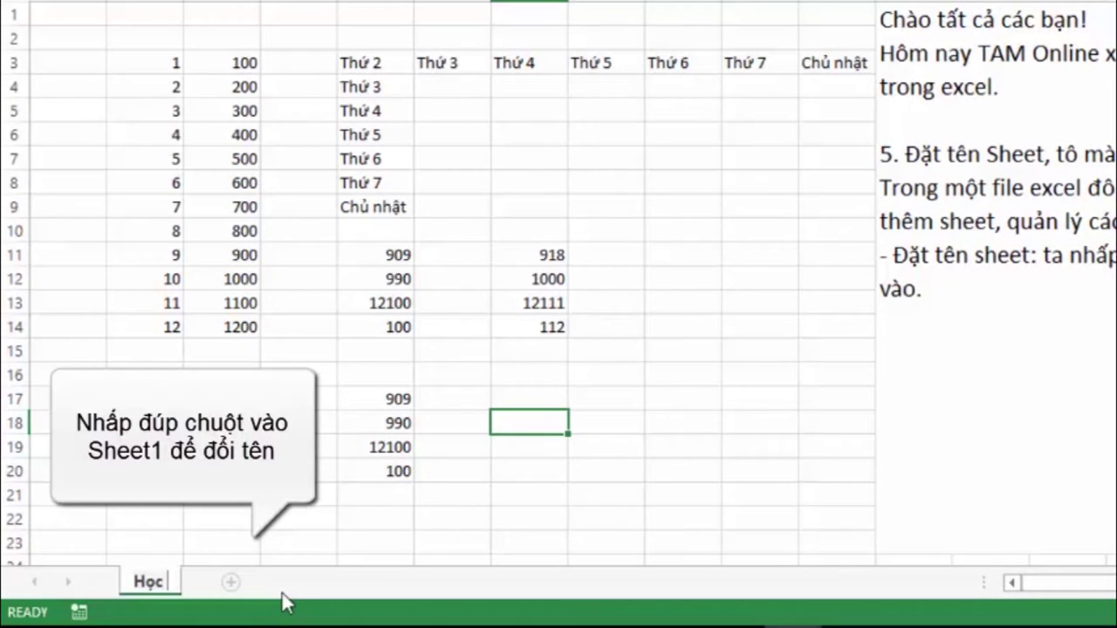
pyautogui.write('Ex')
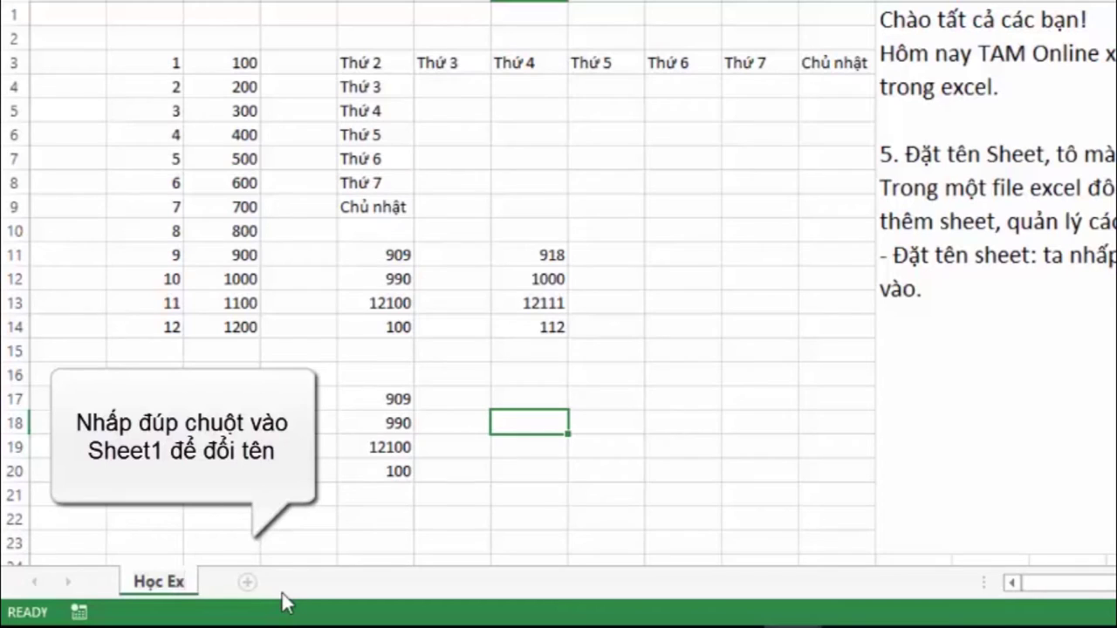
pyautogui.write('cel')
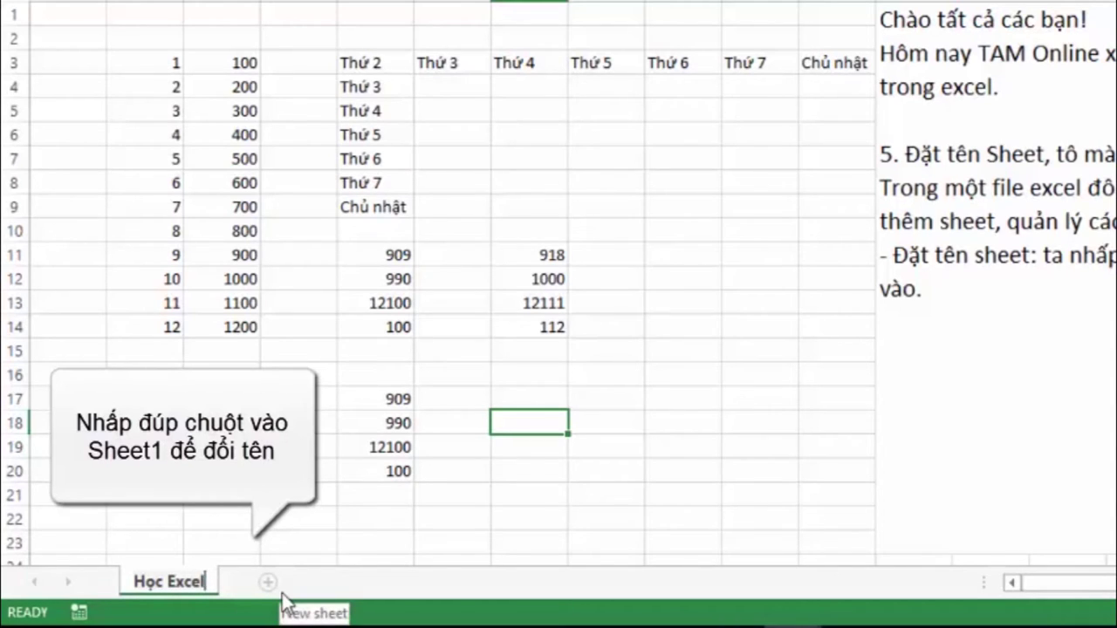
pyautogui.write(' bài ')
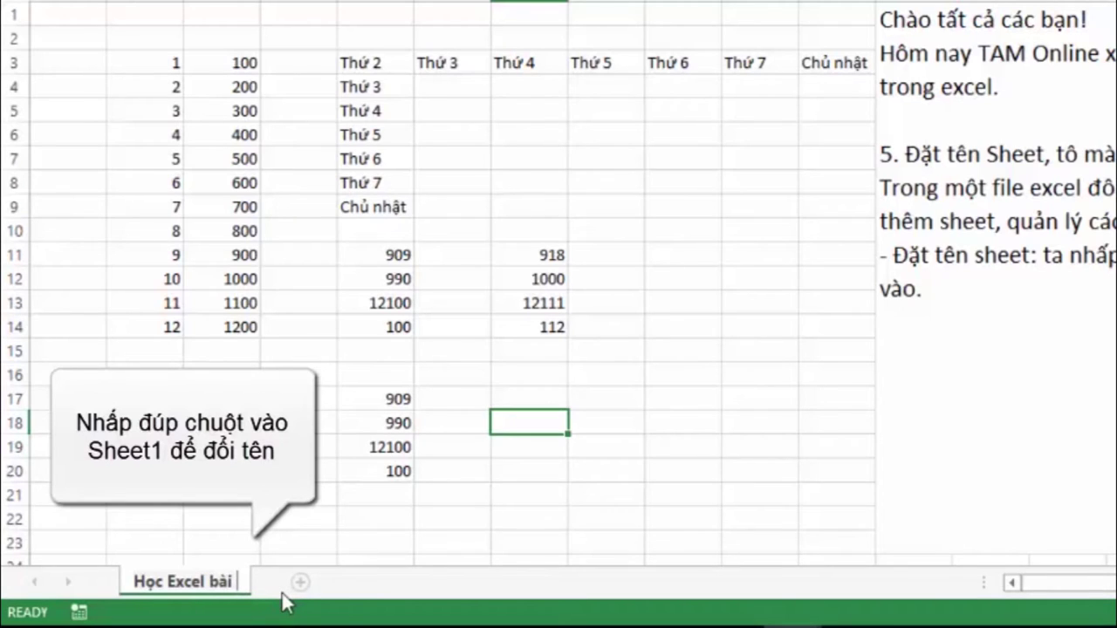
pyautogui.write('01')
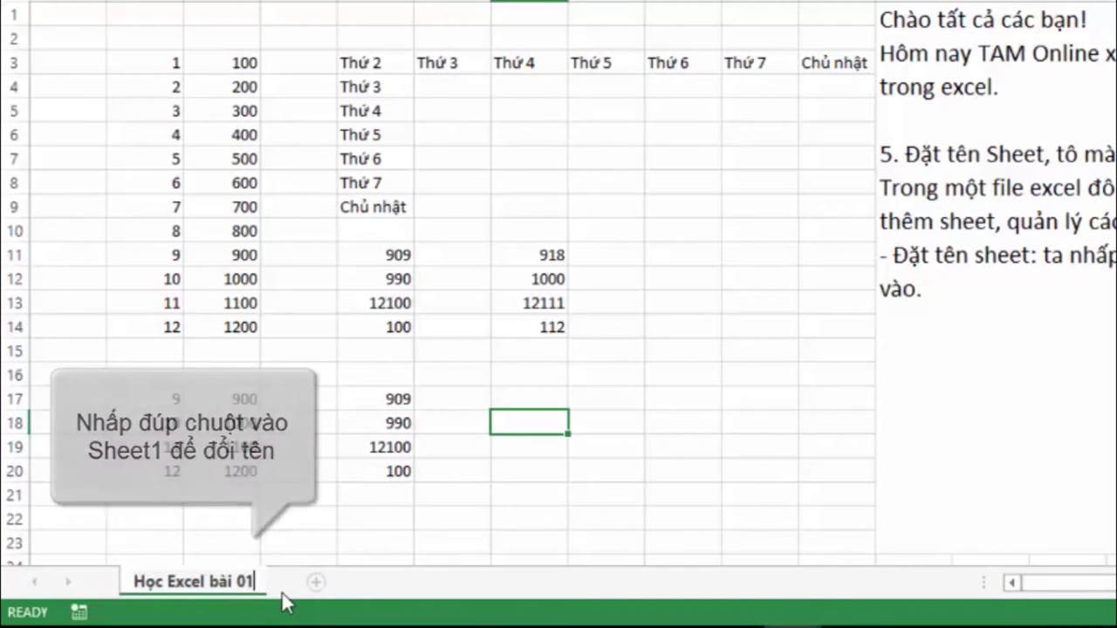
pyautogui.click(358, 521)
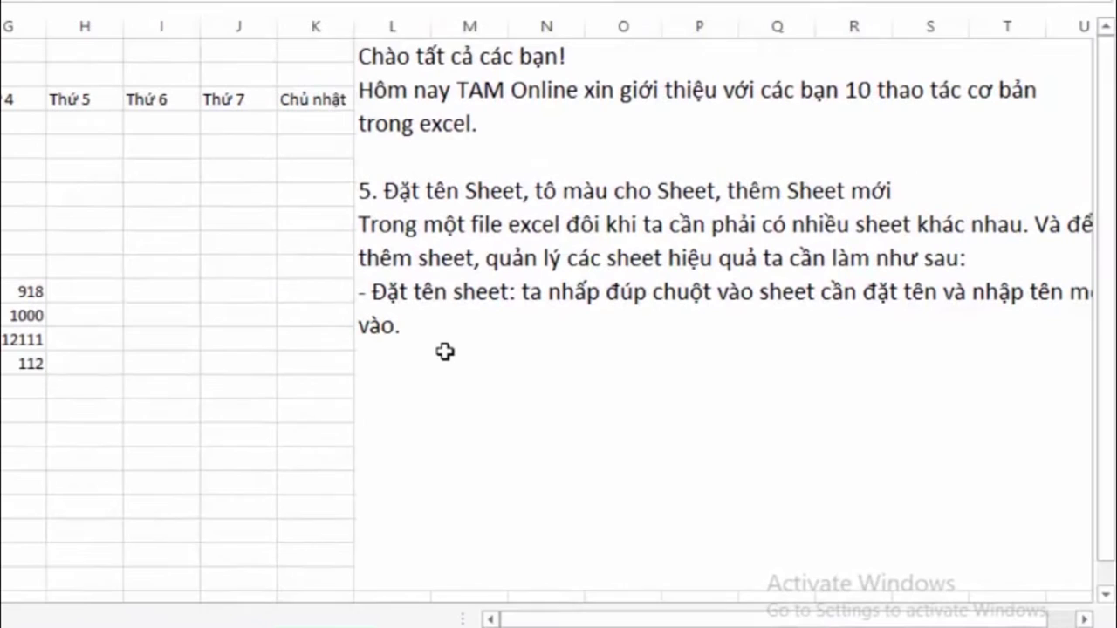
pyautogui.click(434, 329)
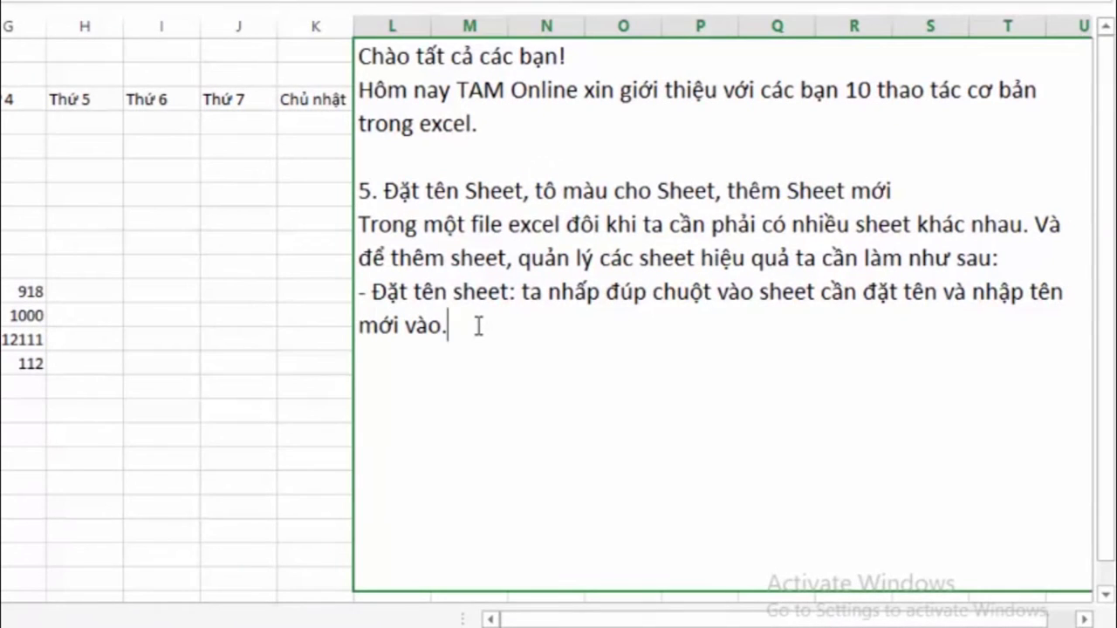
# Add the line '- Tô màu cho sheet: ta nhấp chuột phải vào sheet cần tô và chọn Tab Color.'
pyautogui.press('Return')
pyautogui.write('- ')
pyautogui.write('Tô')
pyautogui.write(' ma')
pyautogui.press('BackSpace')
pyautogui.write('àu cho ')
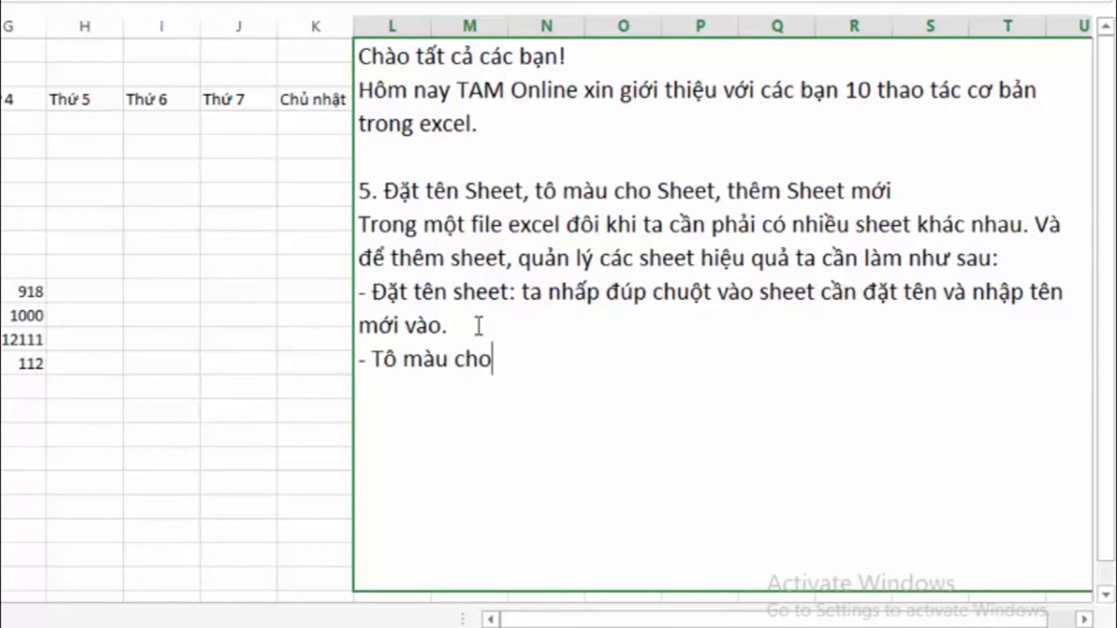
pyautogui.write('sheet')
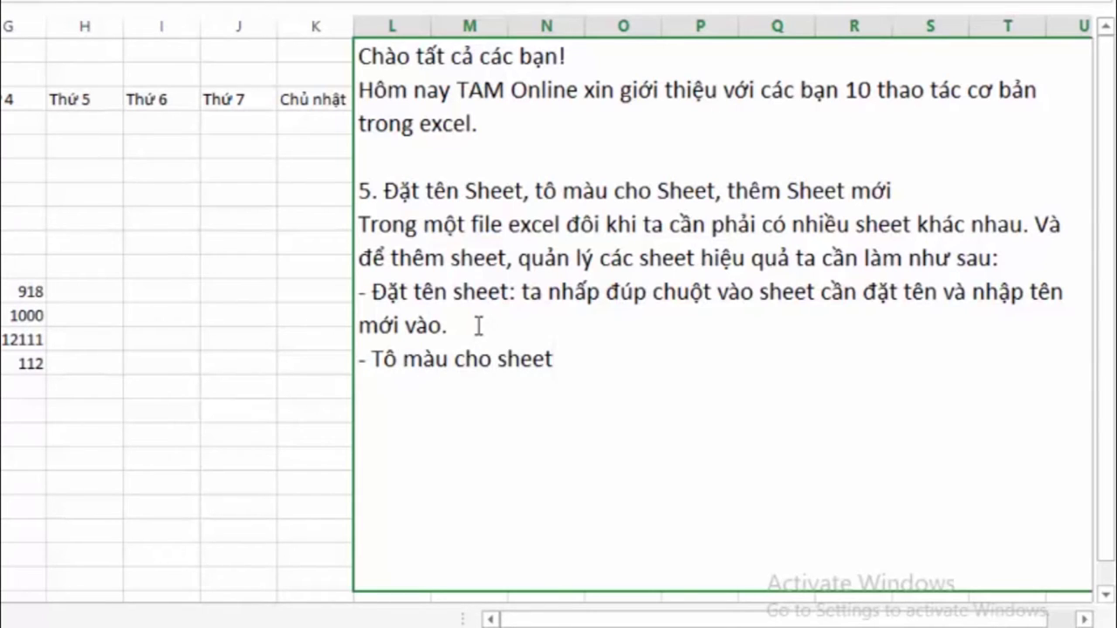
pyautogui.write(': ta nh')
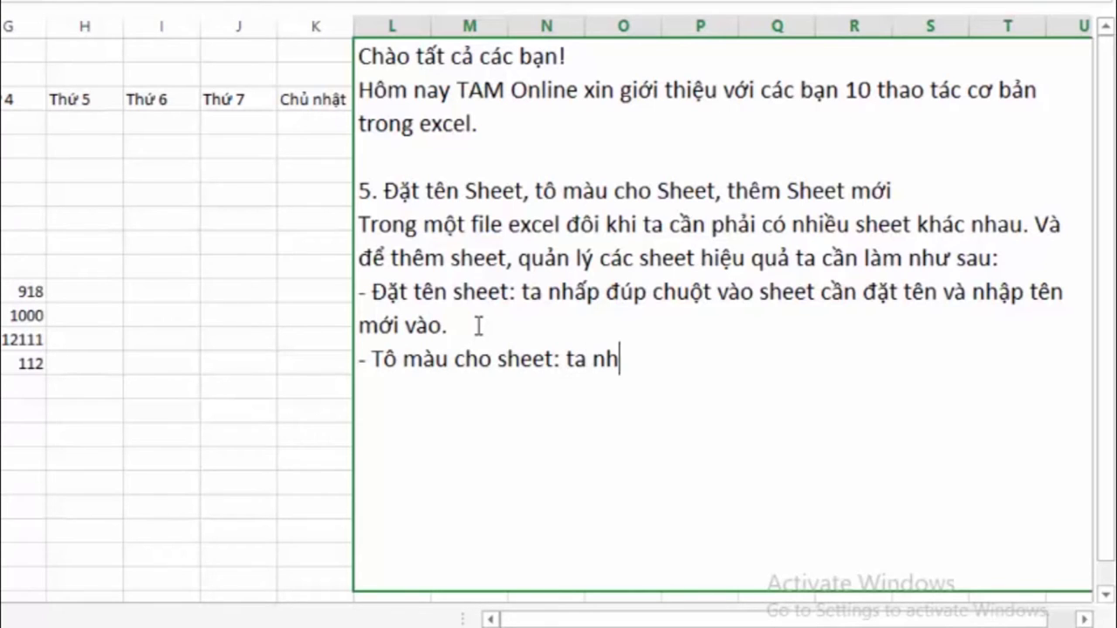
pyautogui.write('ấp chuo')
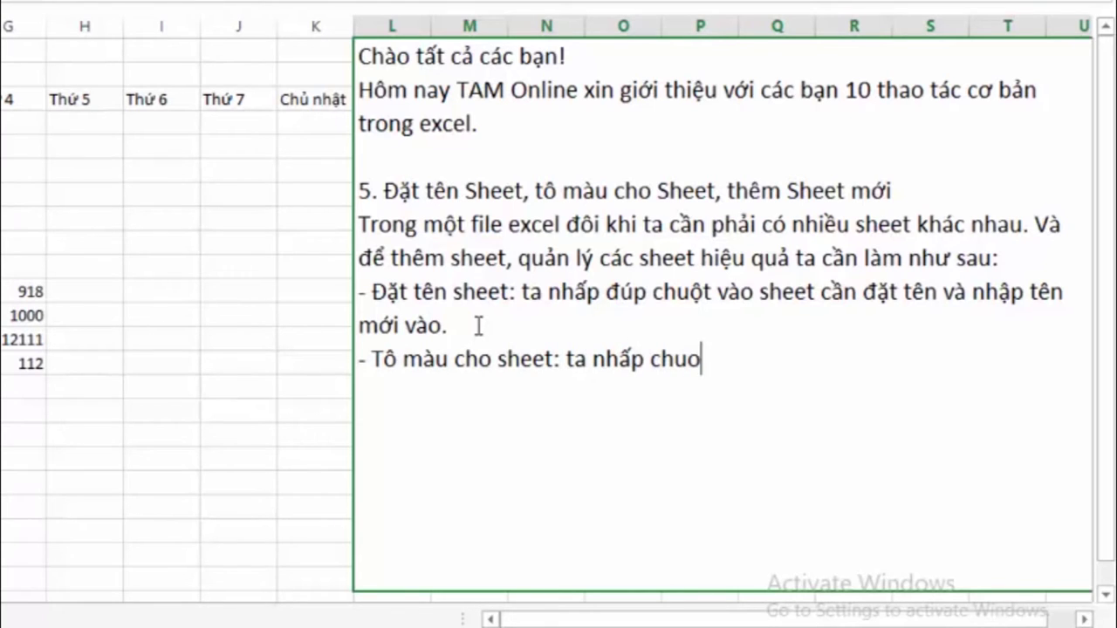
pyautogui.write('ot phải ')
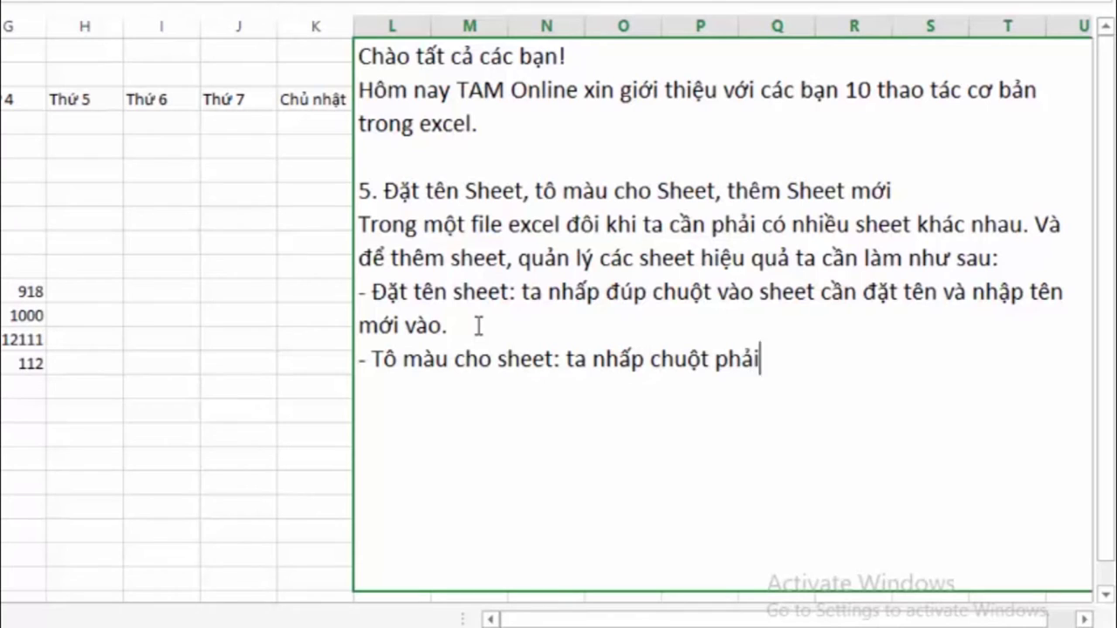
pyautogui.write('vao')
pyautogui.write('s')
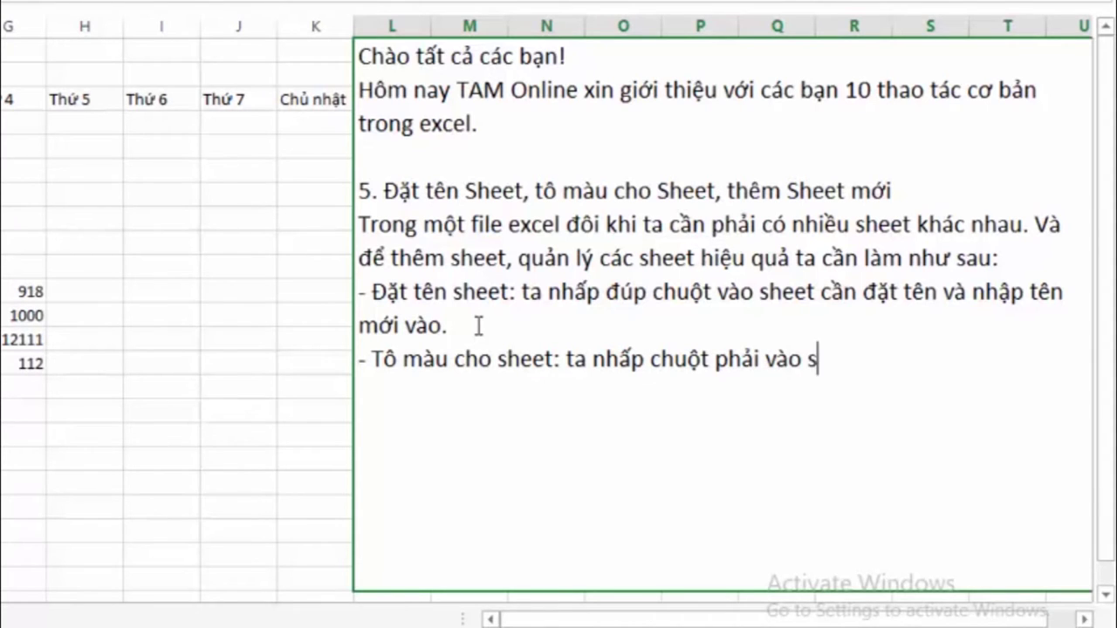
pyautogui.write('heet')
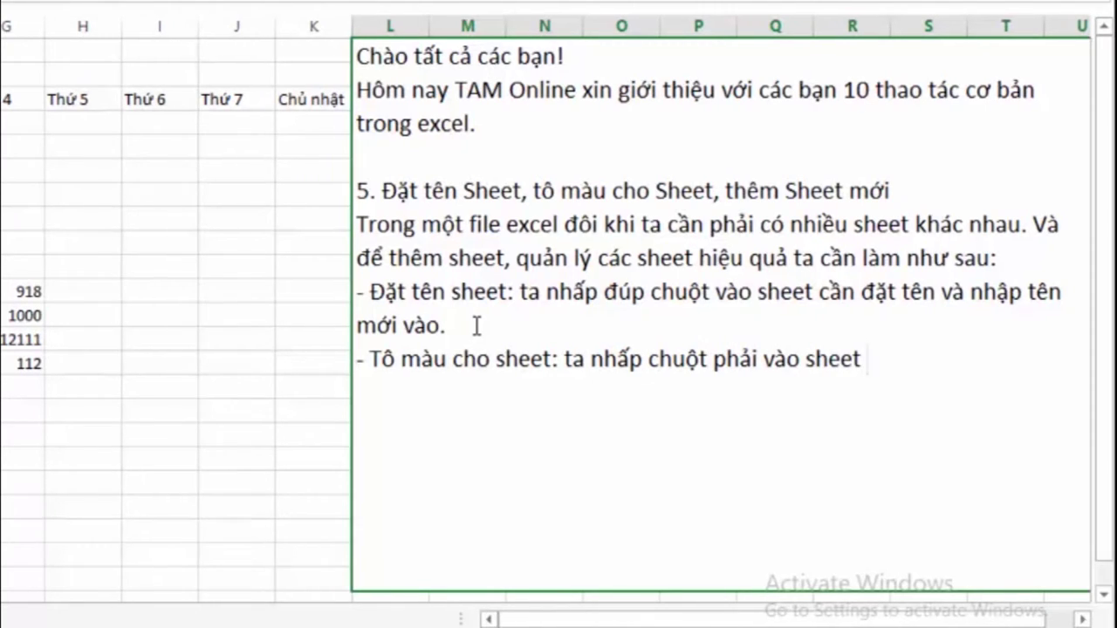
pyautogui.write('cân')
pyautogui.write(' t')
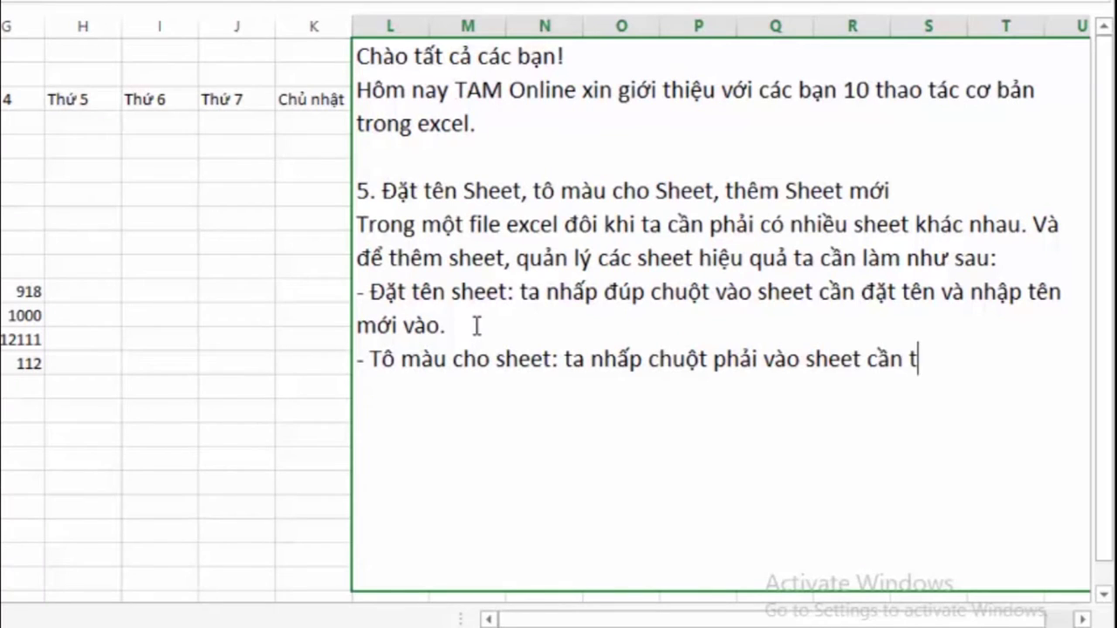
pyautogui.write('ô và c')
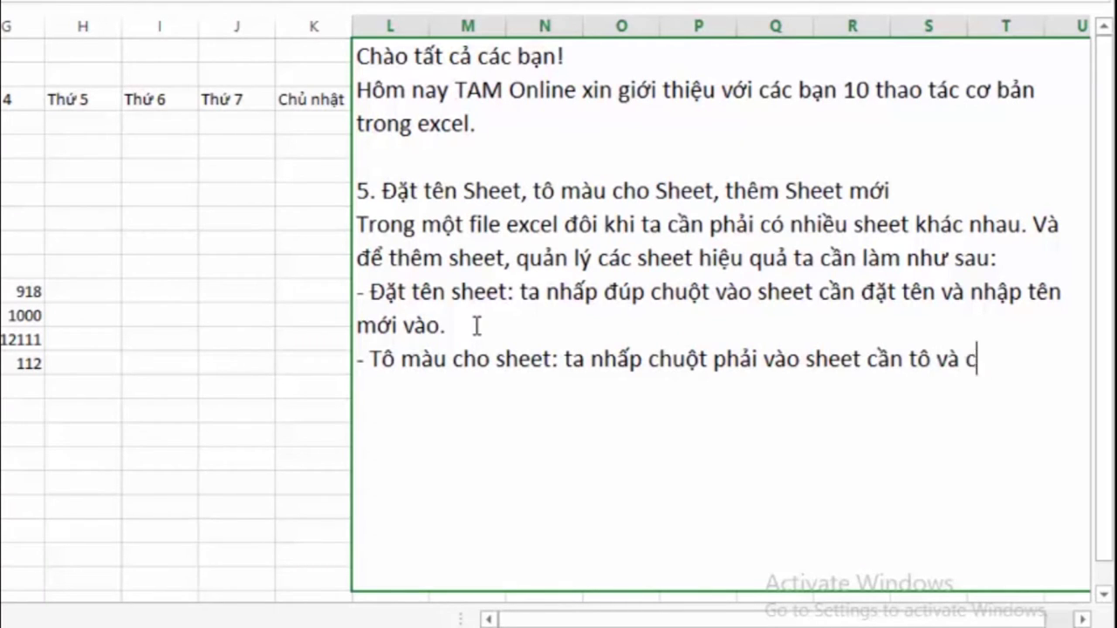
pyautogui.write('họn ')
pyautogui.write('Ta')
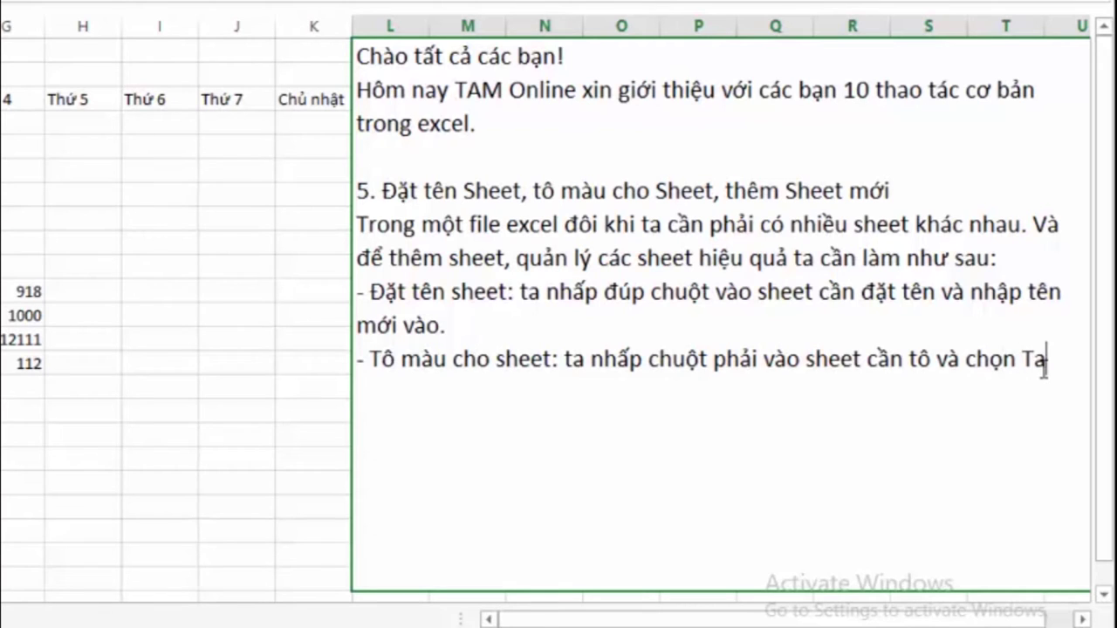
pyautogui.write('b')
pyautogui.write(' C')
pyautogui.write('olor')
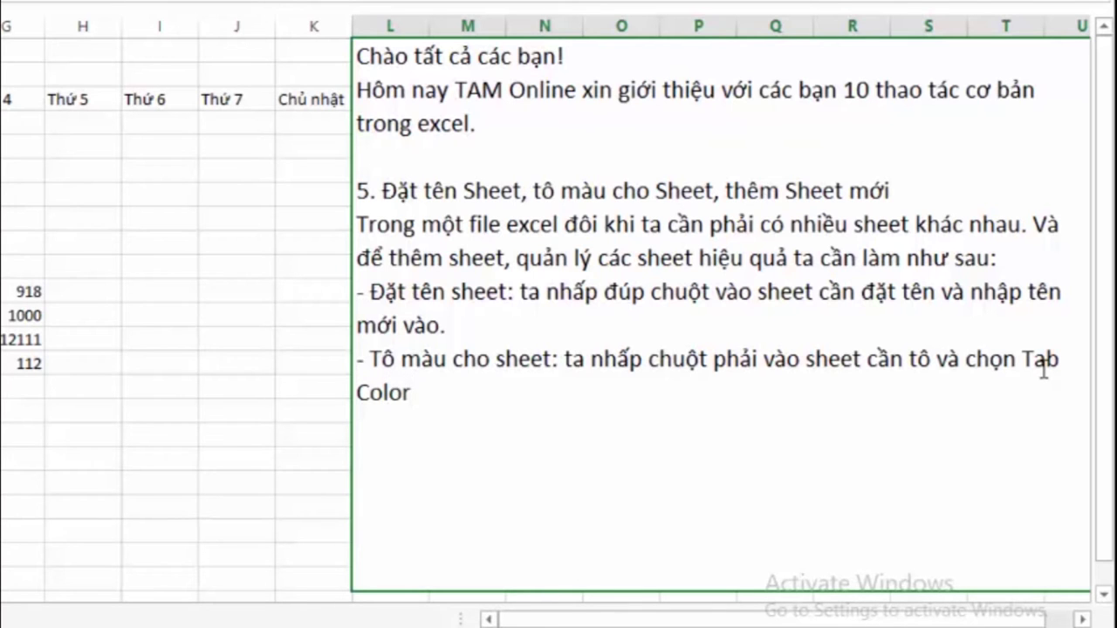
pyautogui.write('.')
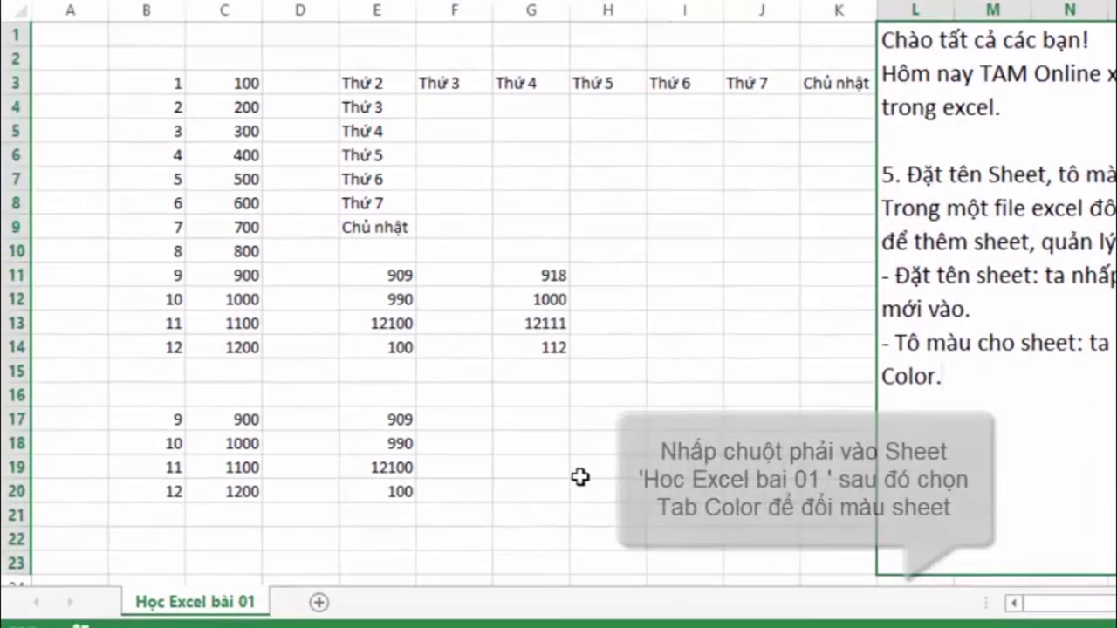
# Show the Tab Color palette from the 'Học Excel bài 01' sheet tab's context menu
pyautogui.click(581, 471)
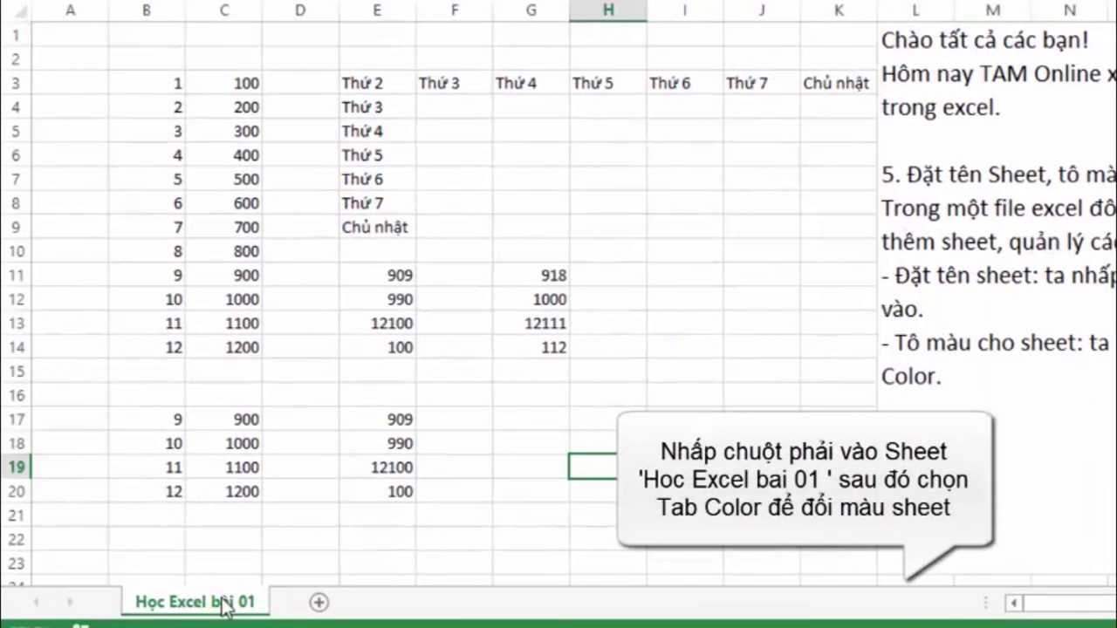
pyautogui.rightClick(224, 609)
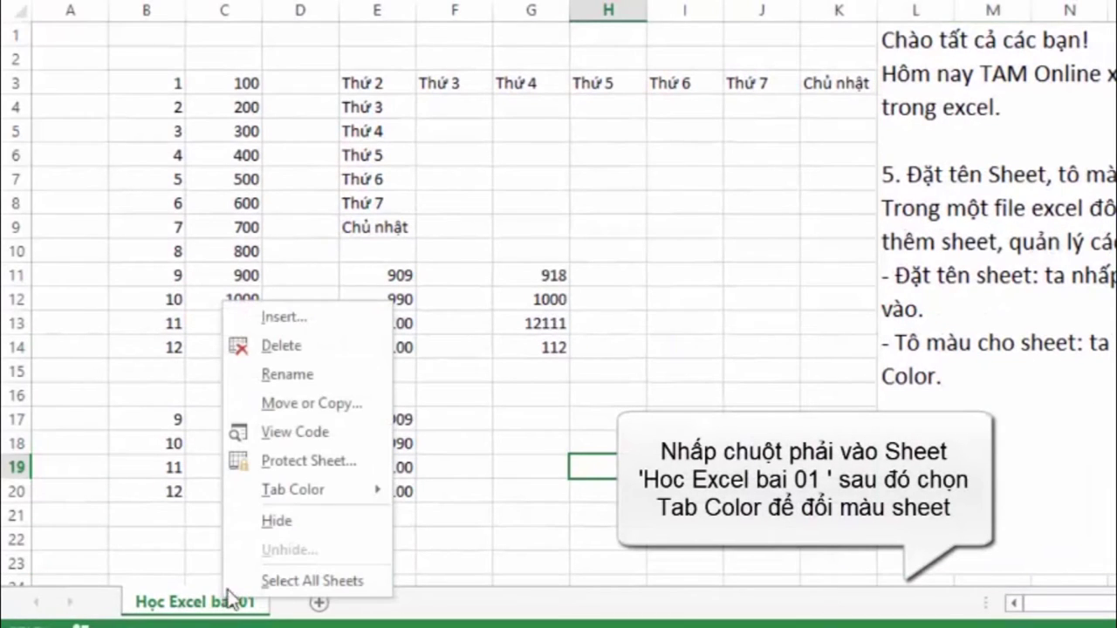
pyautogui.moveTo(300, 495)
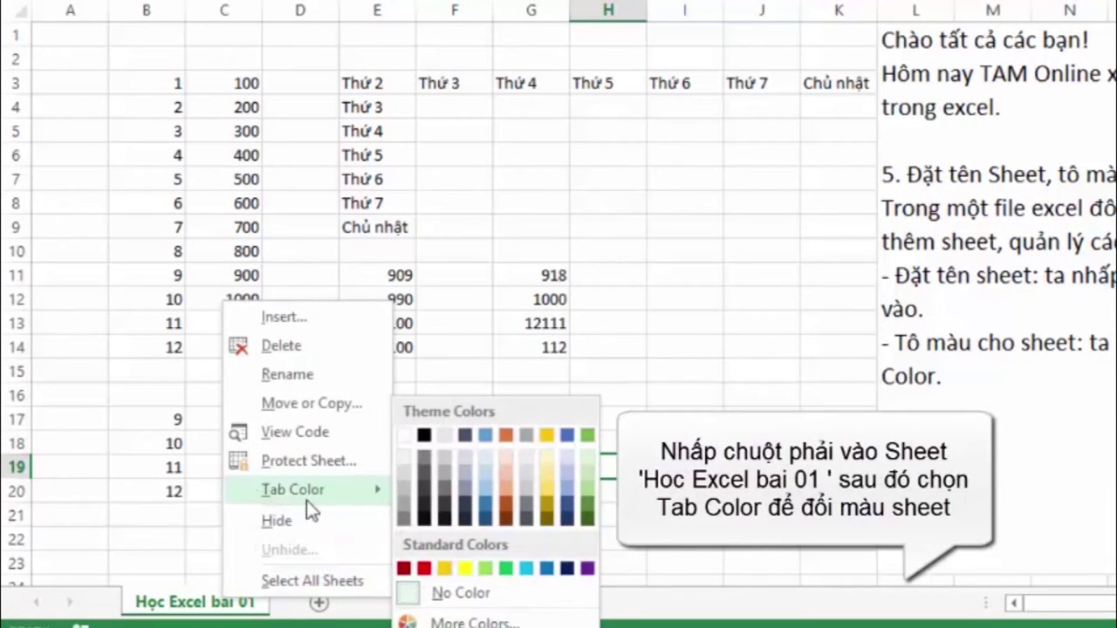
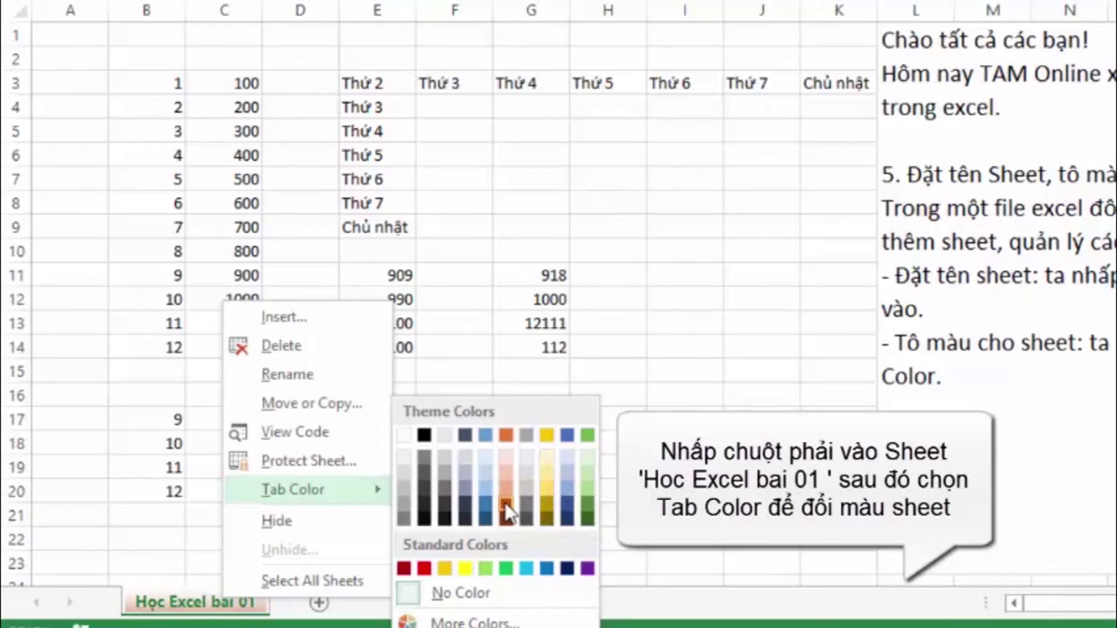
# Change the Học Excel bài 01 sheet tab colour from gold to red
pyautogui.click(546, 436)
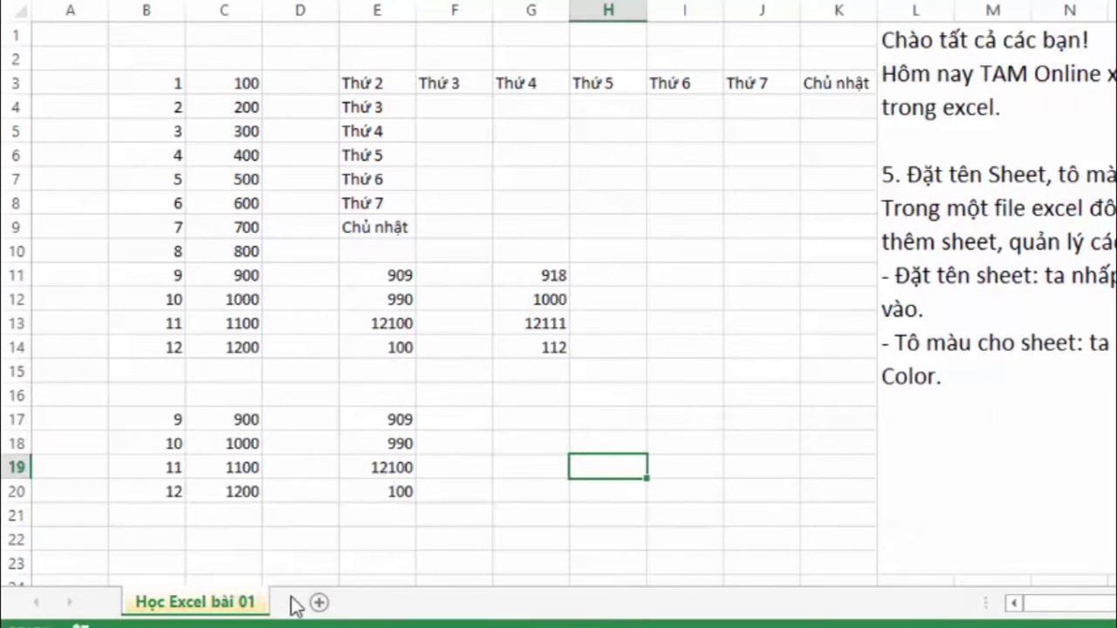
pyautogui.rightClick(228, 611)
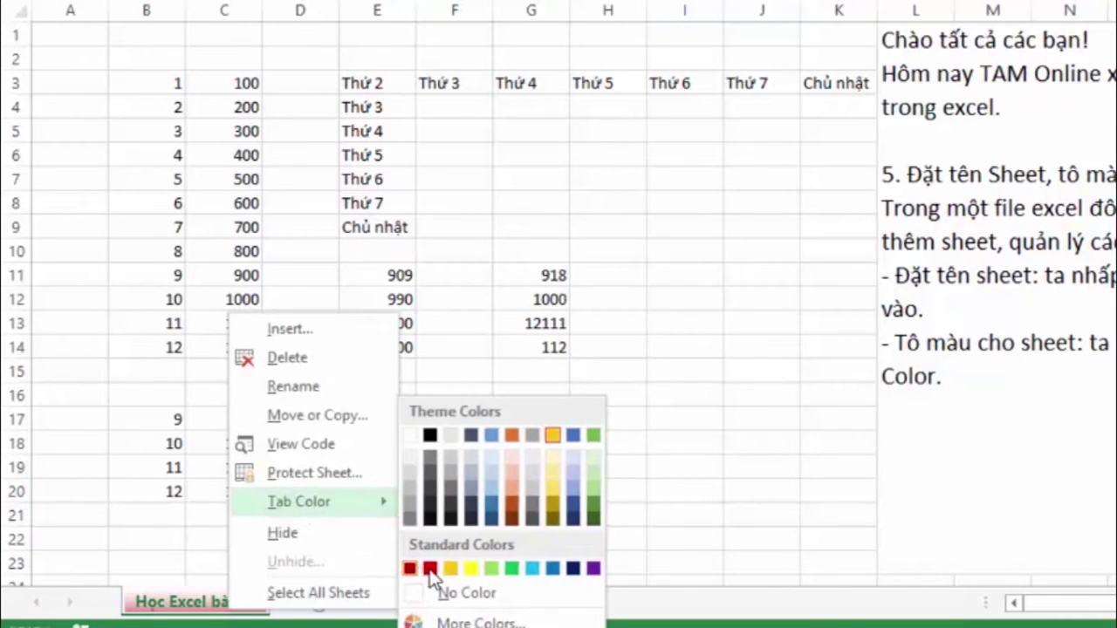
pyautogui.click(430, 568)
pyautogui.click(270, 542)
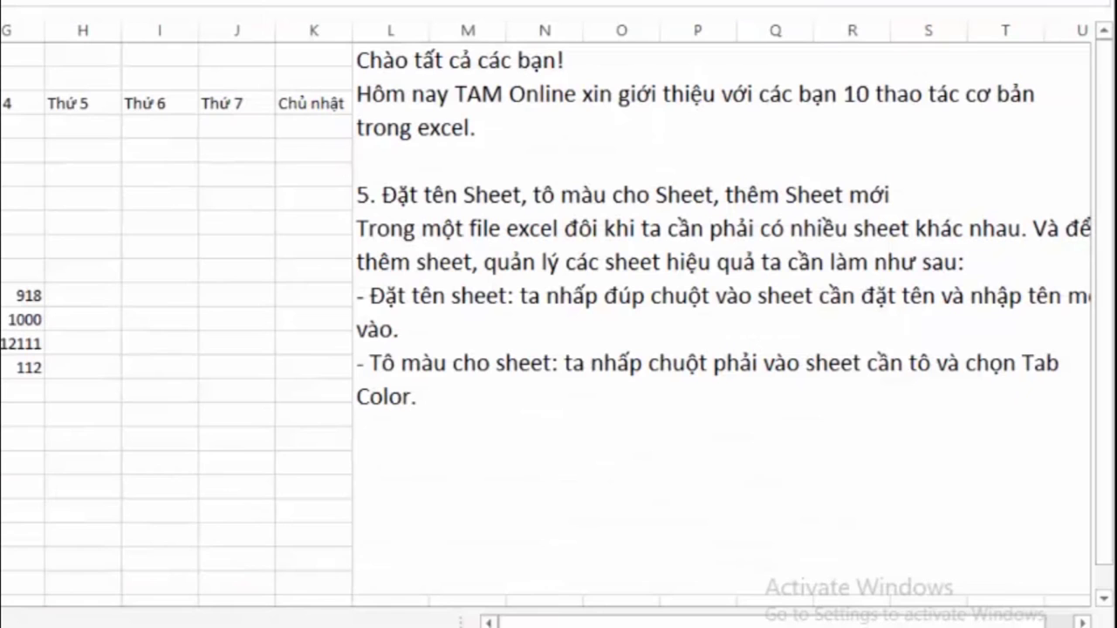
# Add a note line after 'Color.' explaining that the '+' beside existing sheets adds a new sheet
pyautogui.click(441, 399)
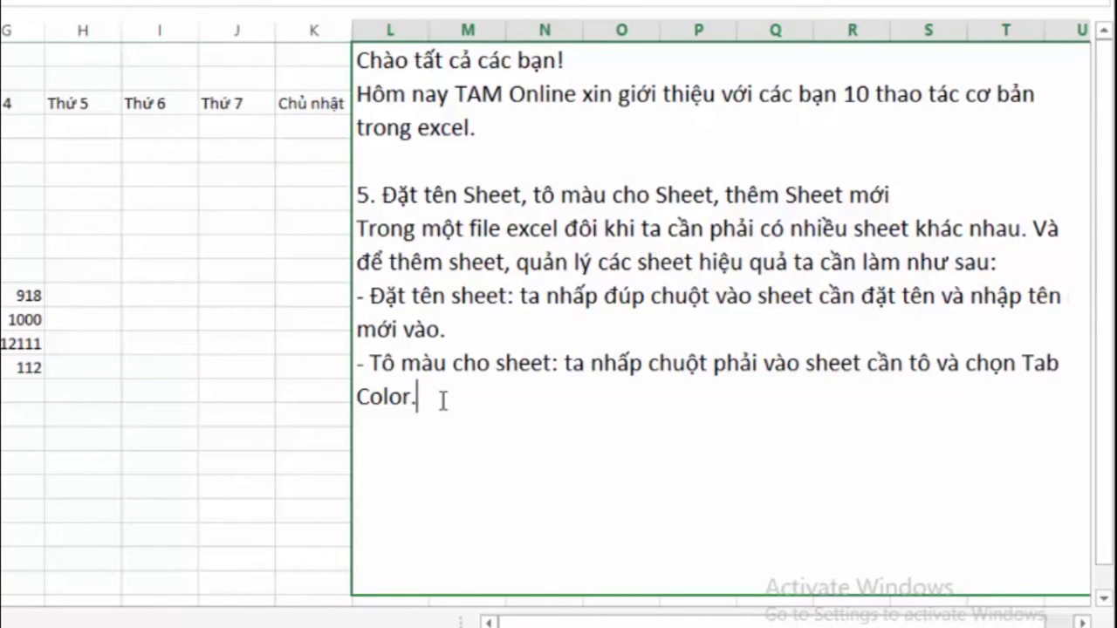
pyautogui.press('Return')
pyautogui.write('-')
pyautogui.write(' Đê')
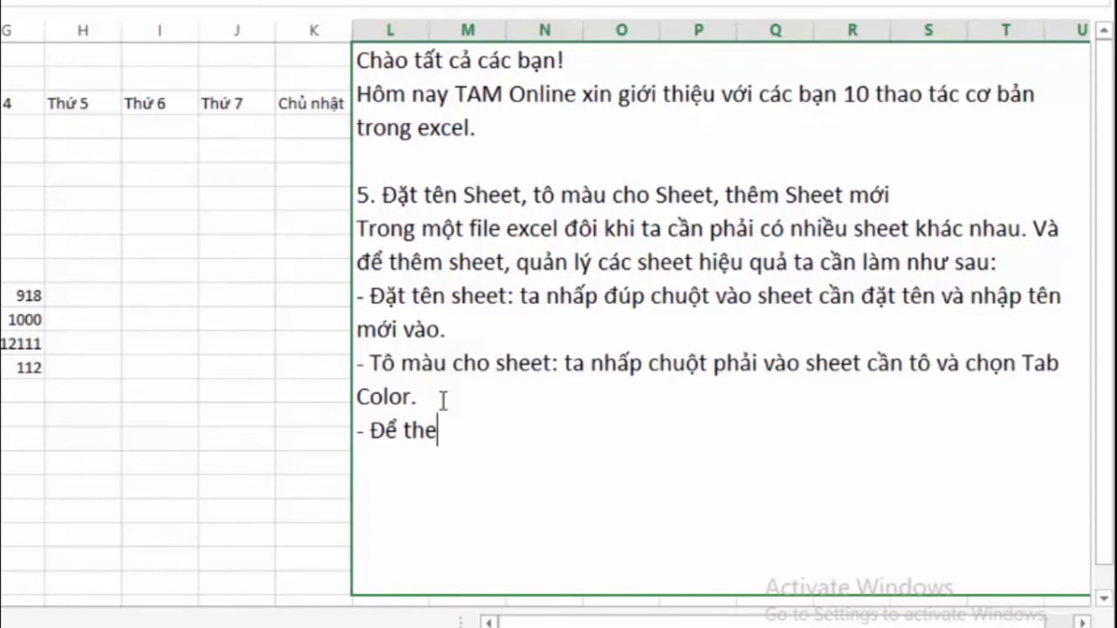
pyautogui.write(' thêm sheet')
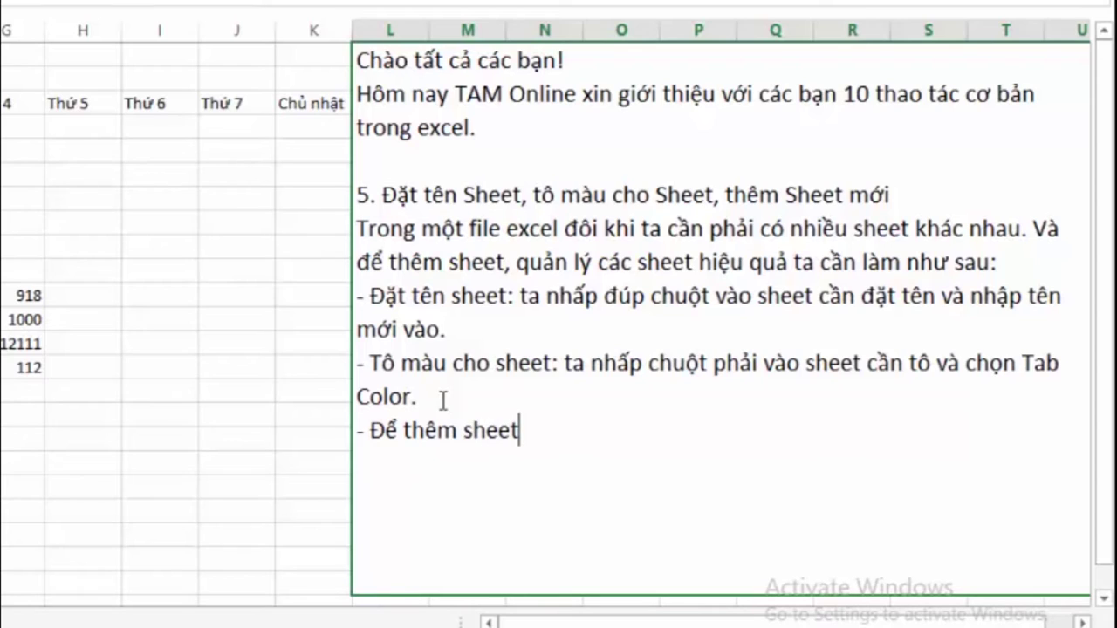
pyautogui.write(' mới')
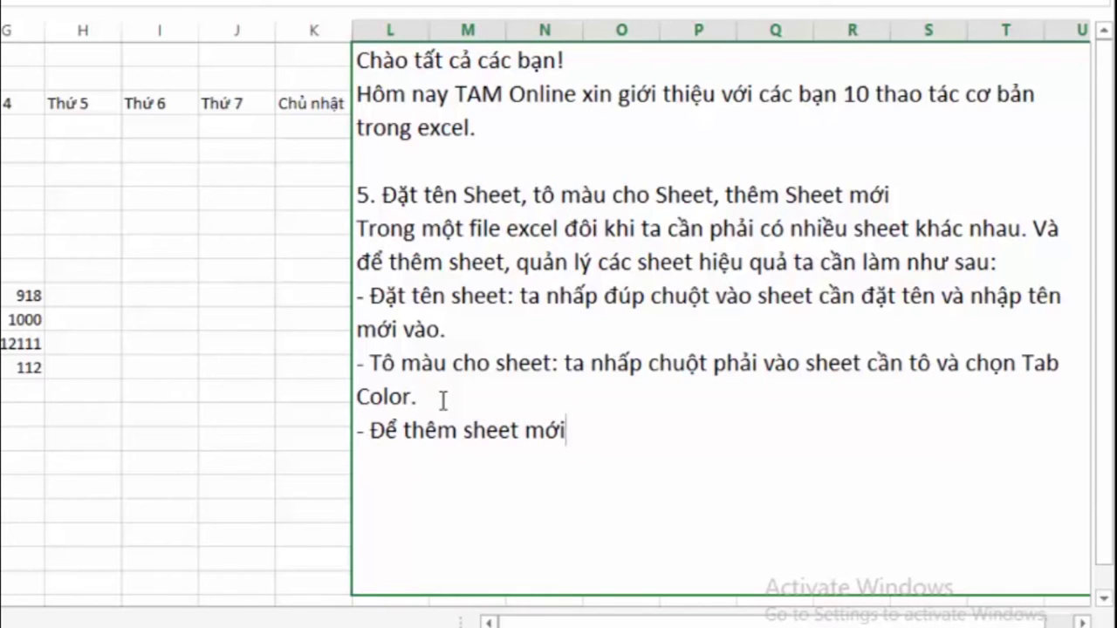
pyautogui.write(': ')
pyautogui.write('ta')
pyautogui.write(' nhấp ')
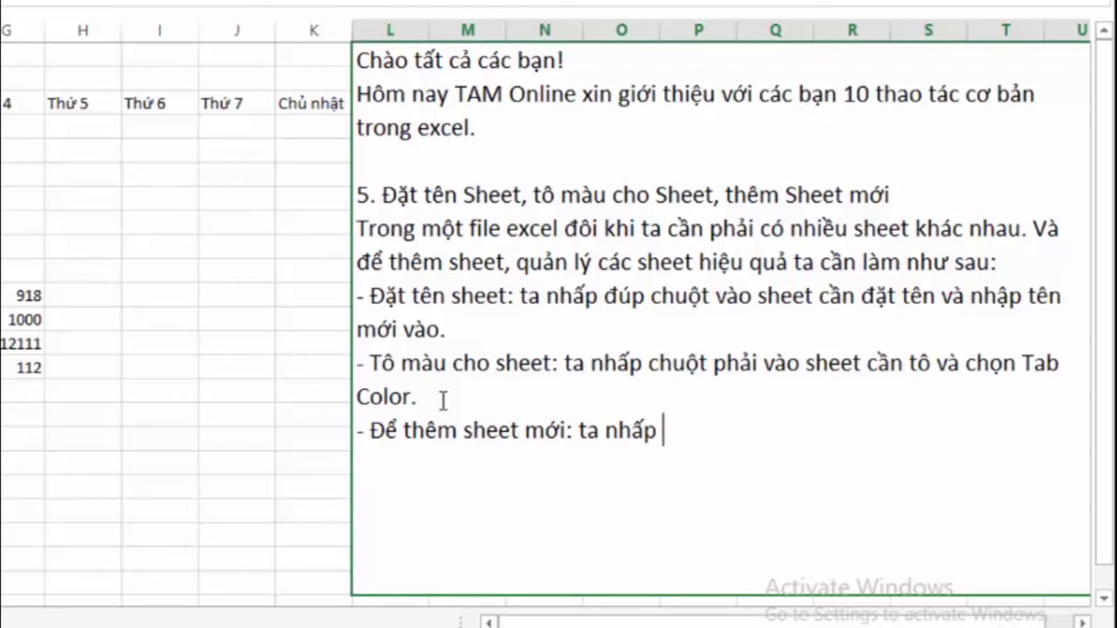
pyautogui.write('chu')
pyautogui.write('ôt')
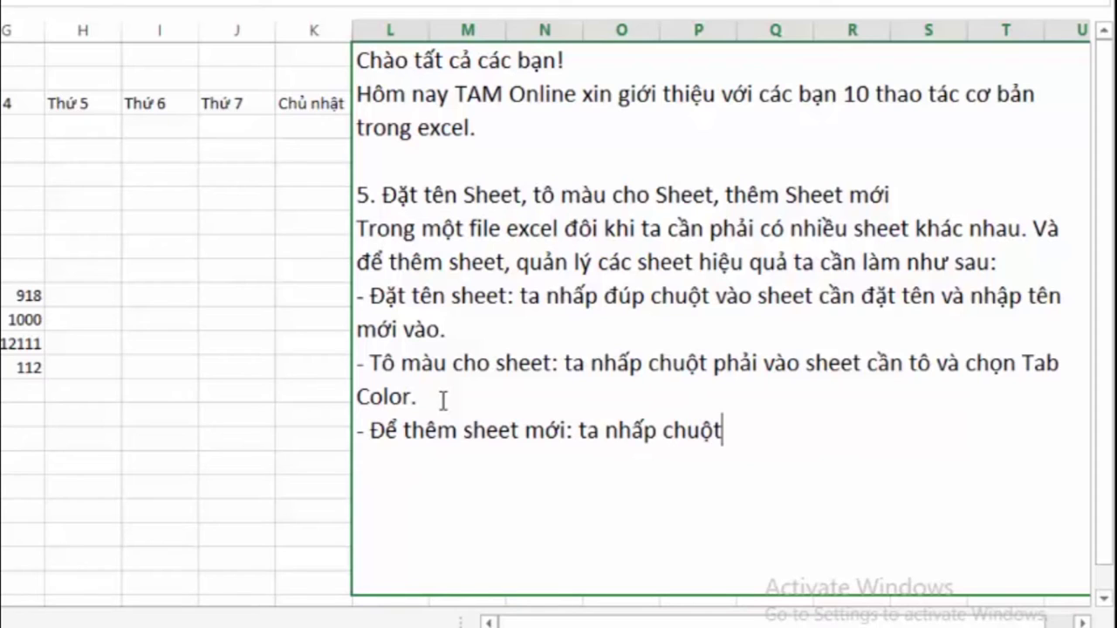
pyautogui.write(' vao dấu ')
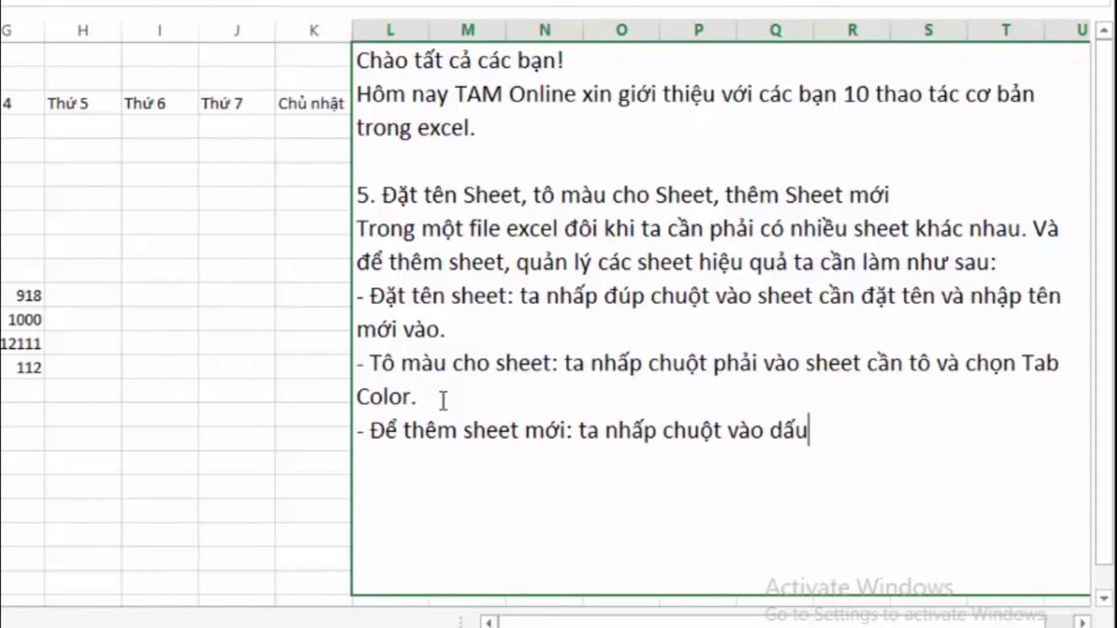
pyautogui.write("'+")
pyautogui.write("'ở ")
pyautogui.write('ngay bê')
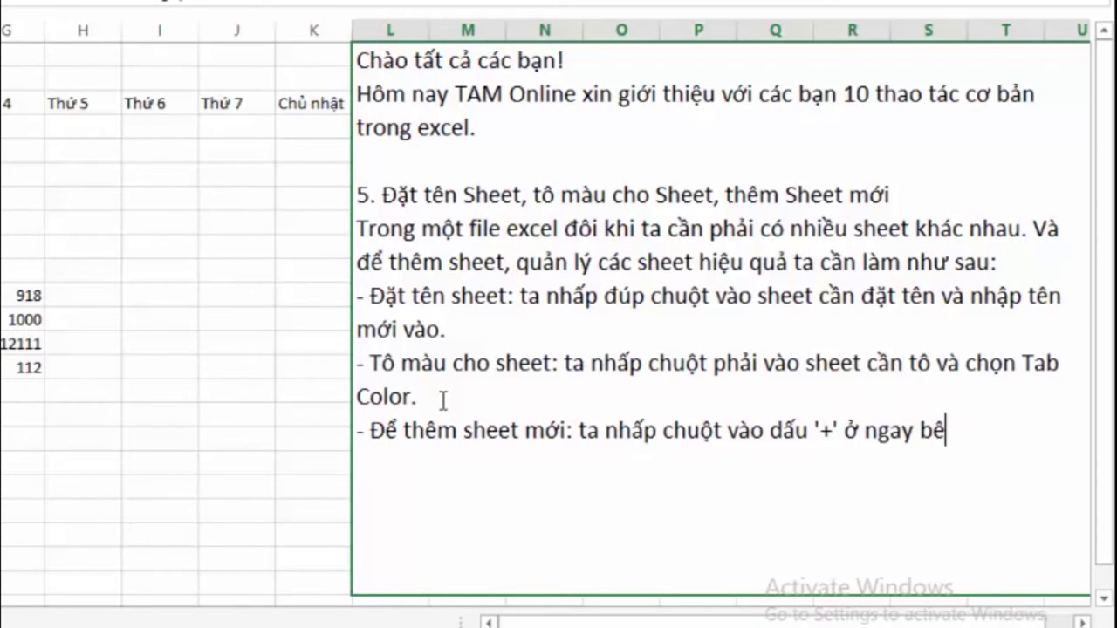
pyautogui.write('n canh s')
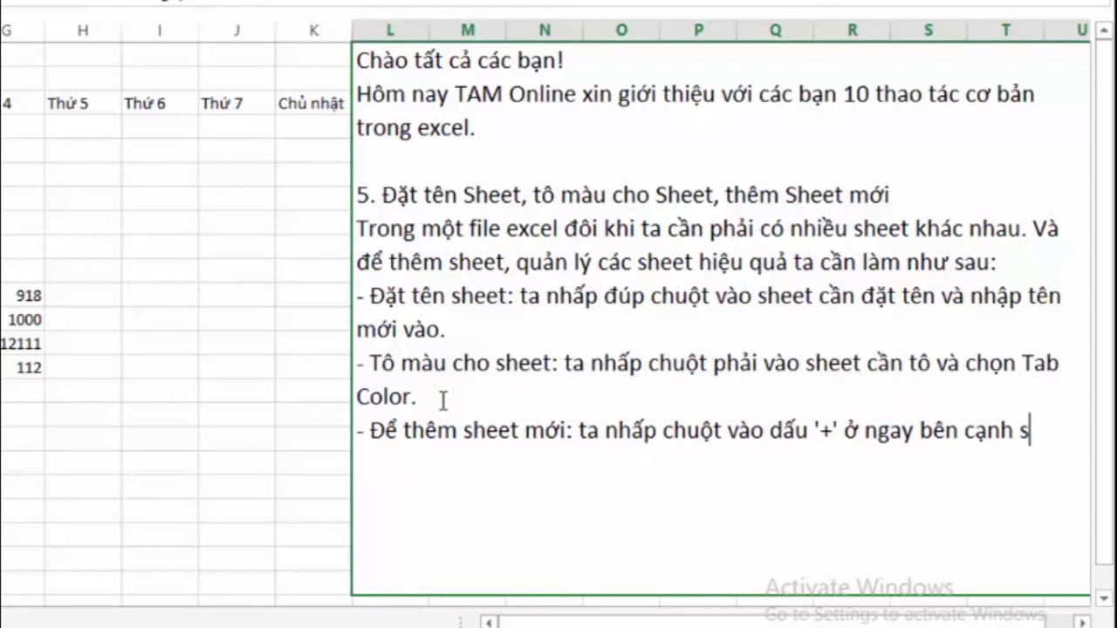
pyautogui.write('heet đ')
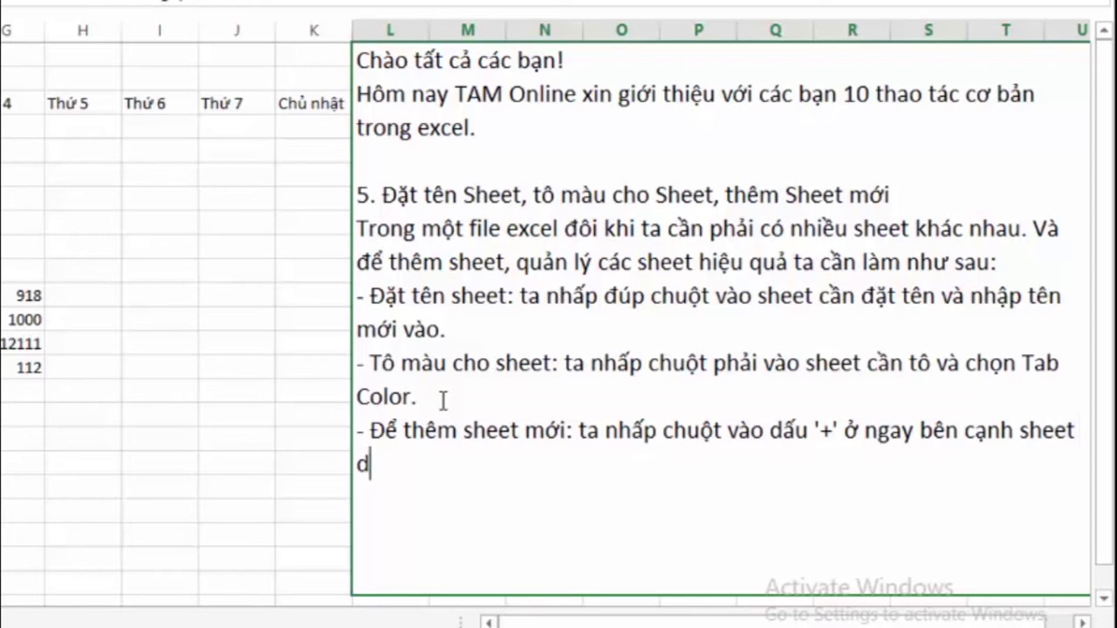
pyautogui.write('a')
pyautogui.write('ã có')
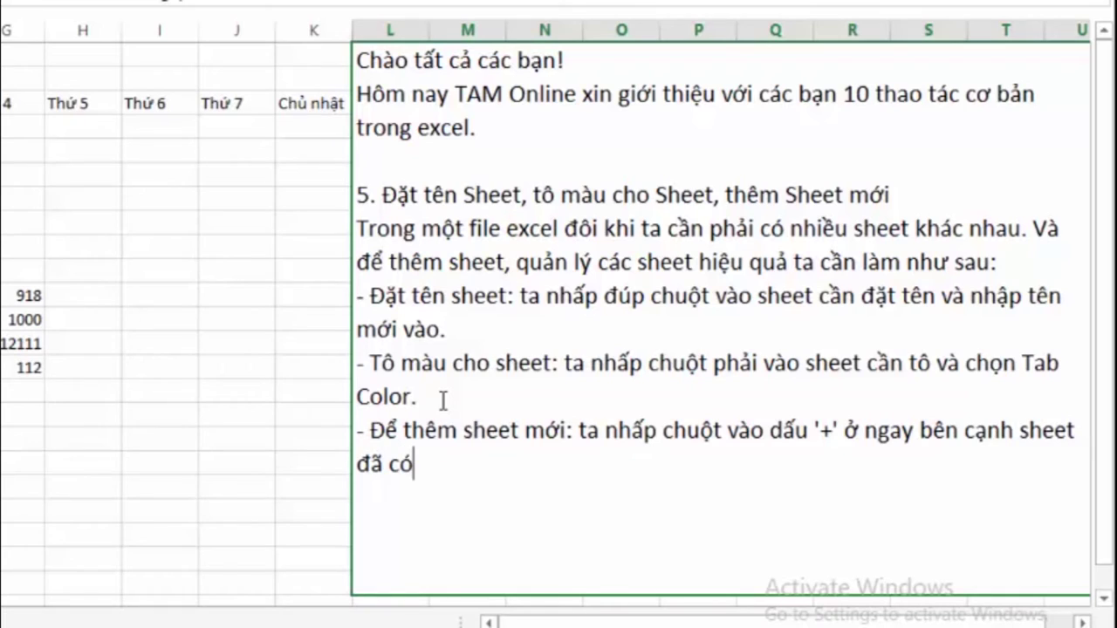
pyautogui.write('.')
pyautogui.write(' và tiên')
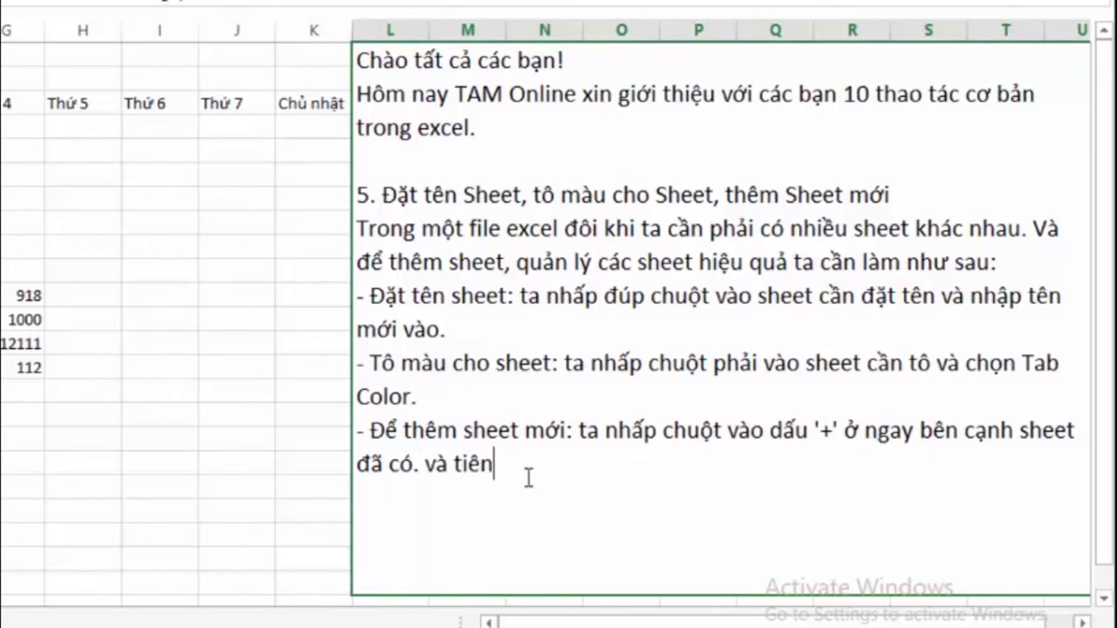
pyautogui.write('s hanhf dd')
pyautogui.write('awjt teen')
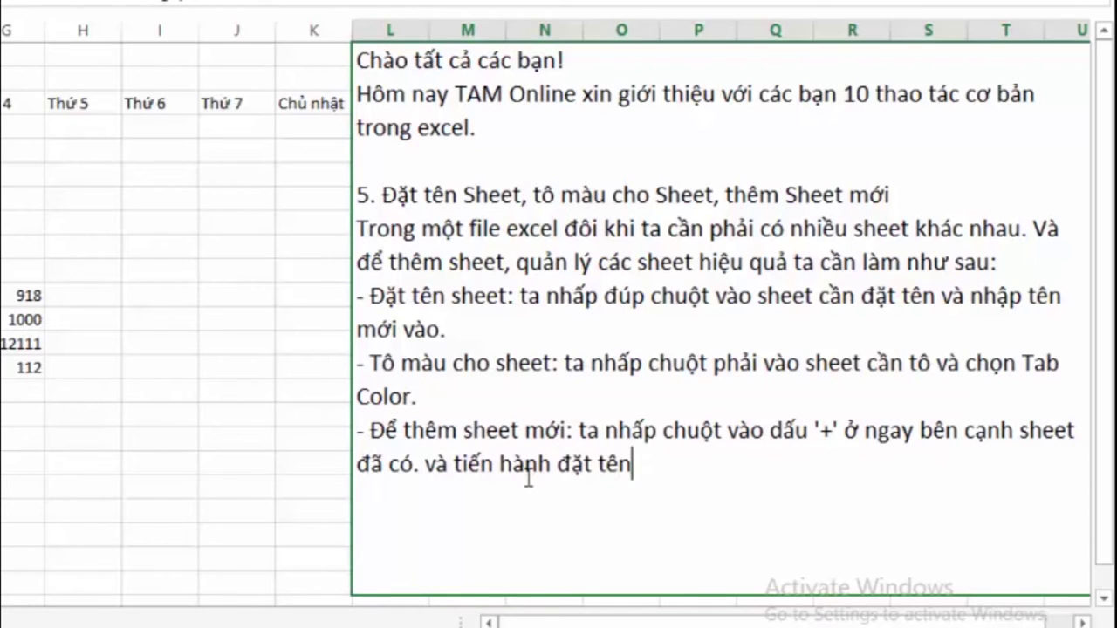
pyautogui.write(', too mau')
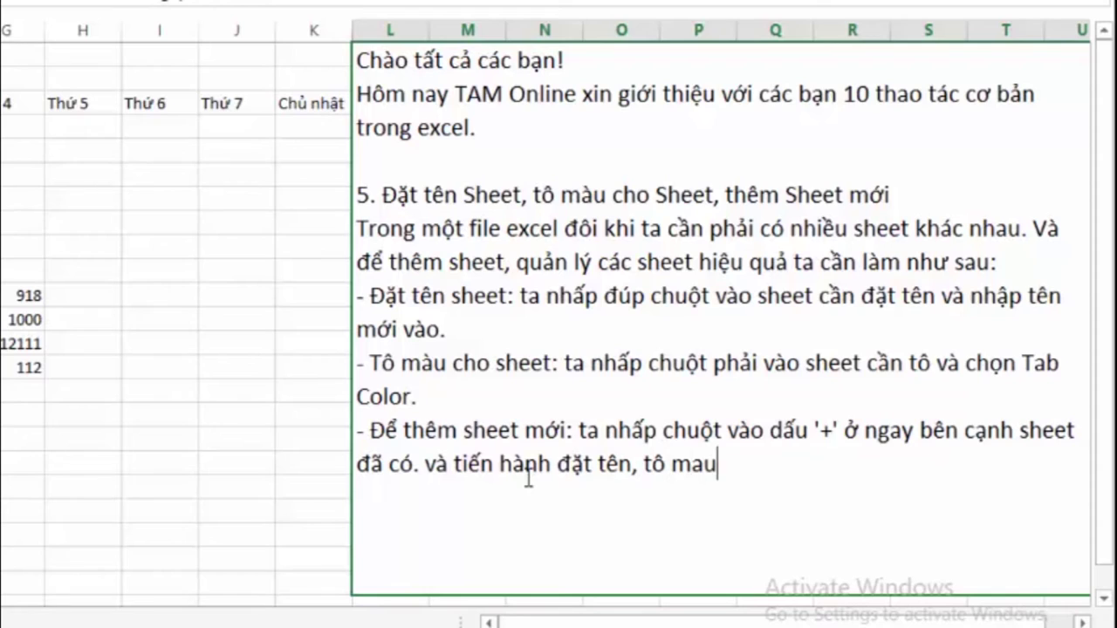
pyautogui.write(' cho')
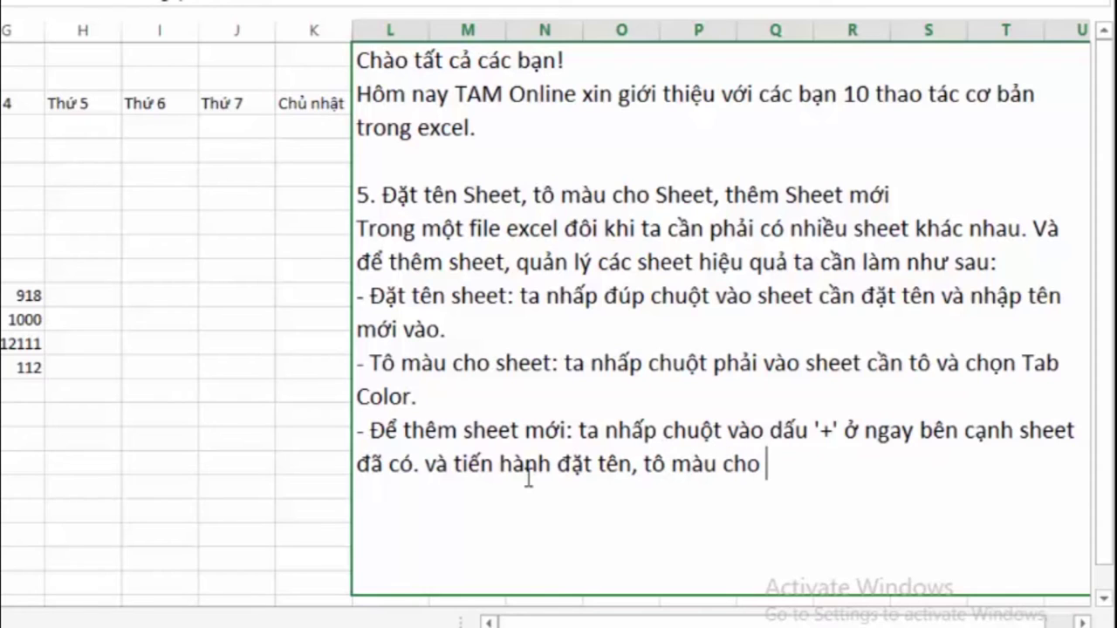
pyautogui.write(' sheet')
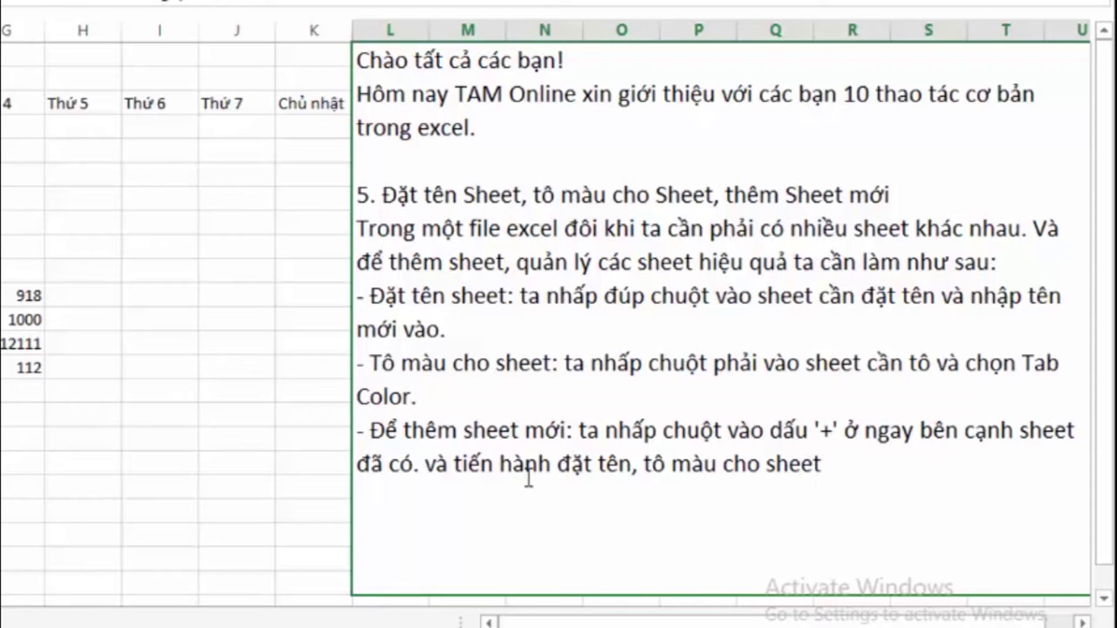
pyautogui.write('.')
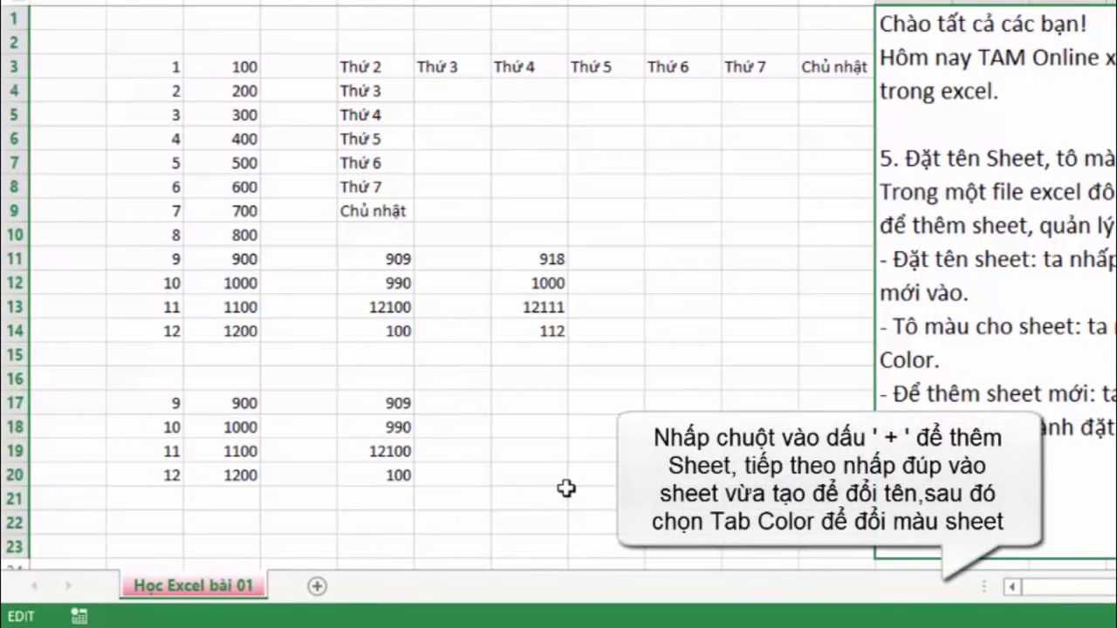
# Add a new sheet and rename it 'Học Excel bài 02'
pyautogui.click(565, 494)
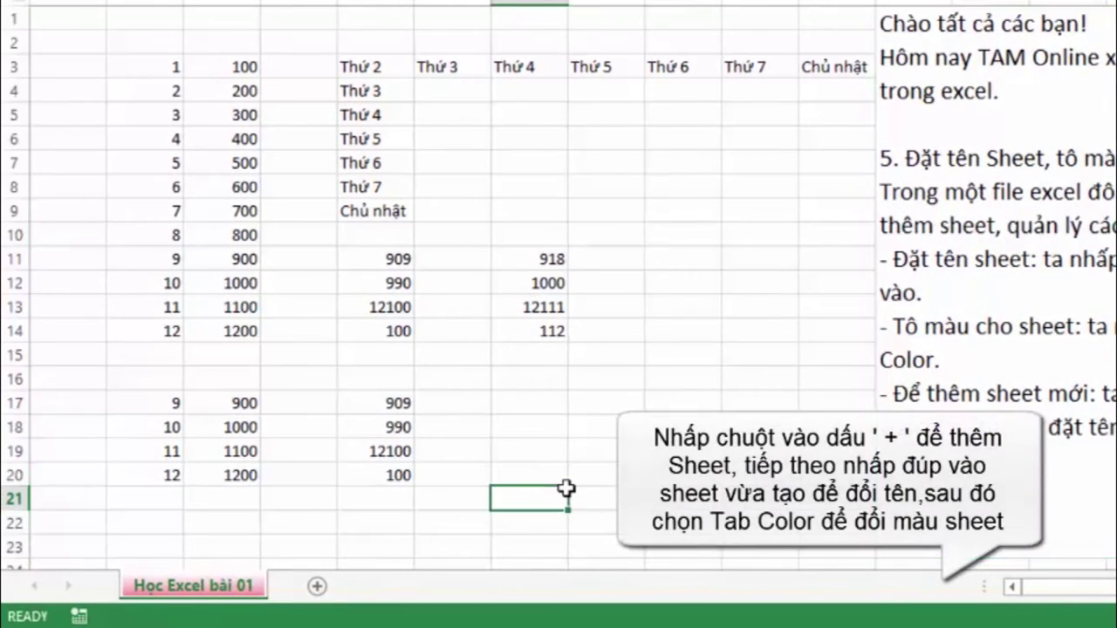
pyautogui.click(319, 592)
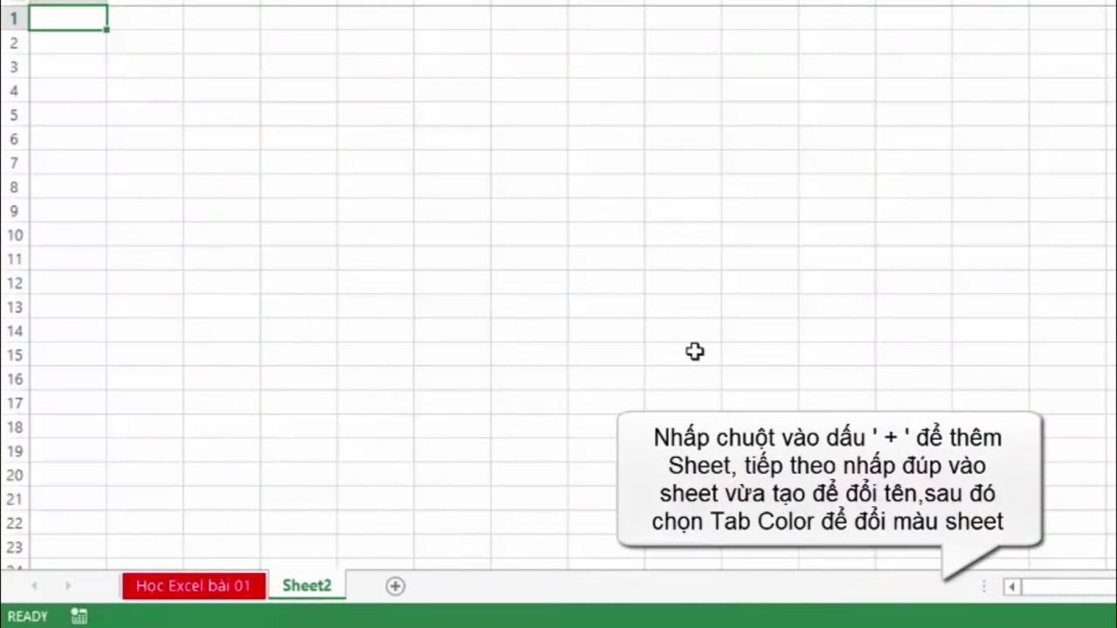
pyautogui.doubleClick(309, 591)
pyautogui.write('H')
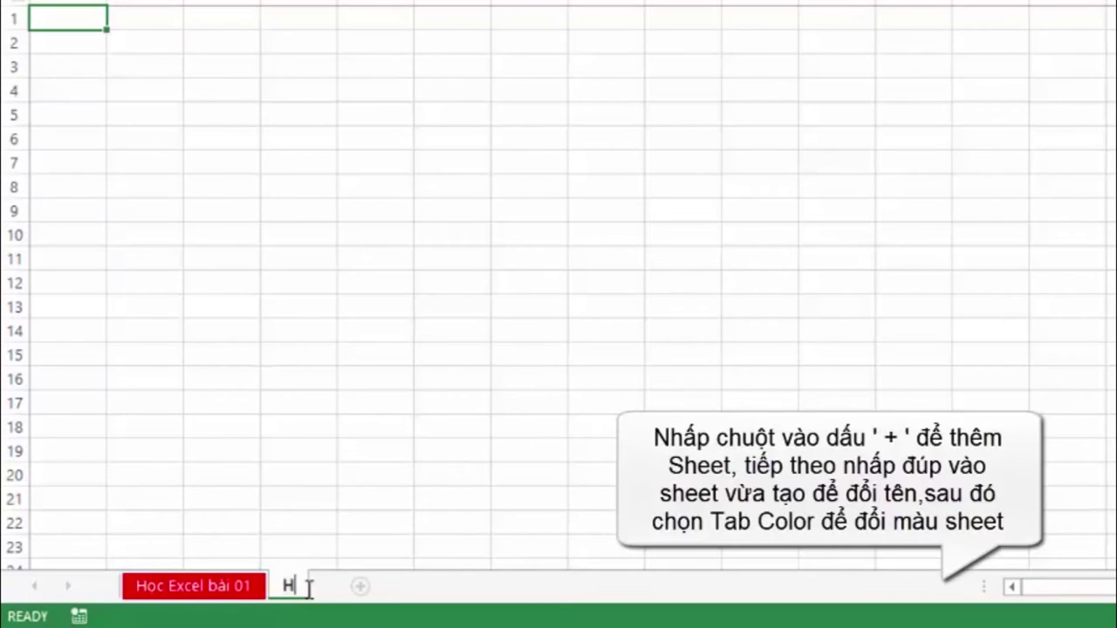
pyautogui.write('oc')
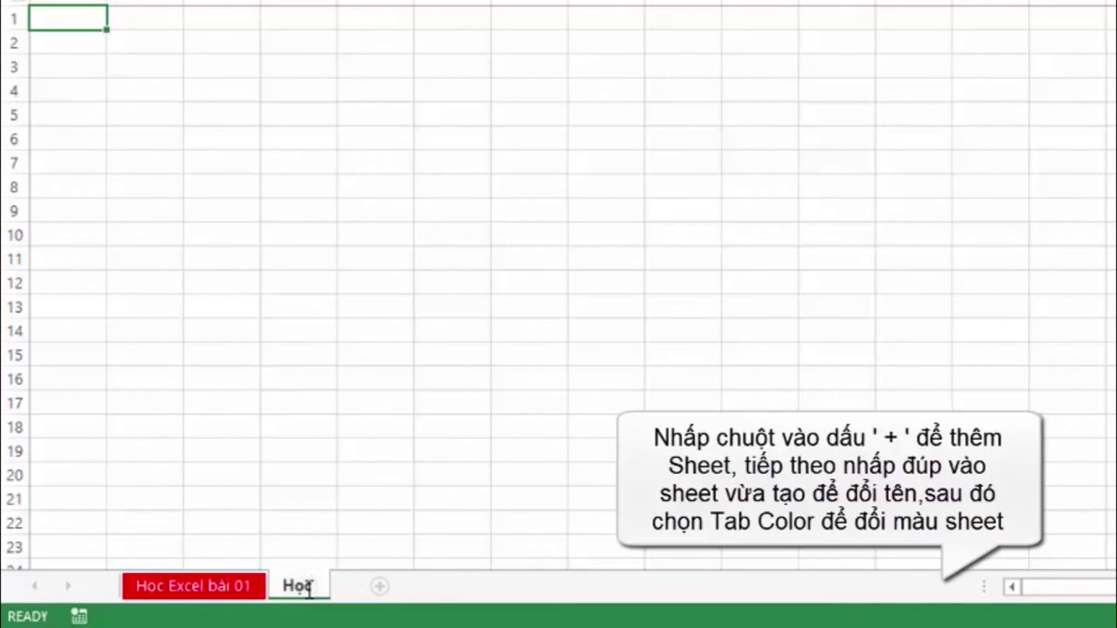
pyautogui.write('j Exce')
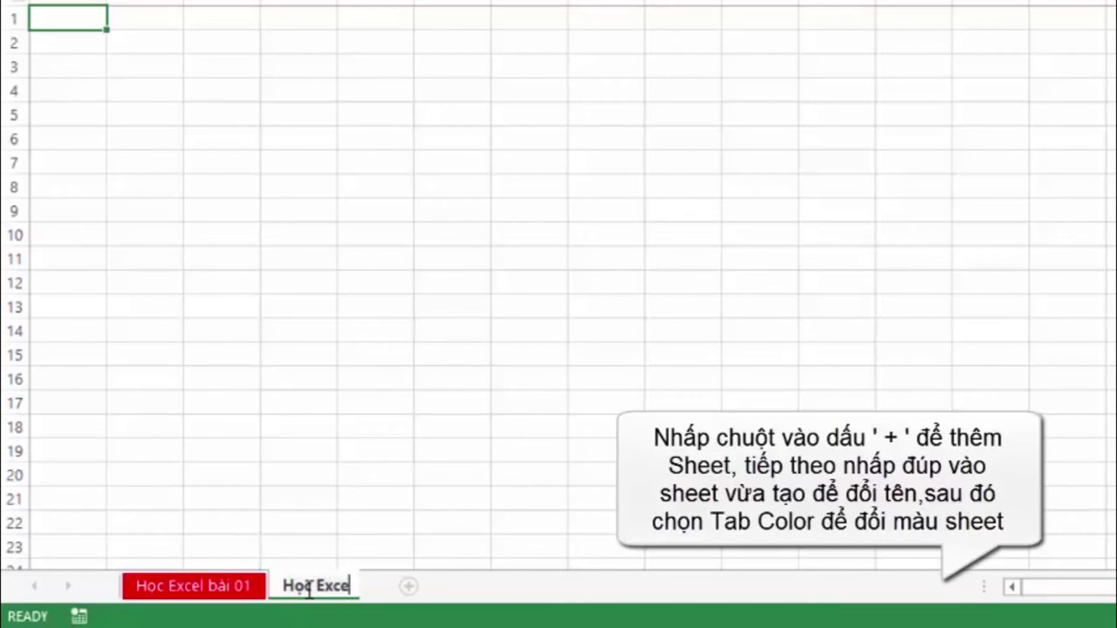
pyautogui.write('l bai')
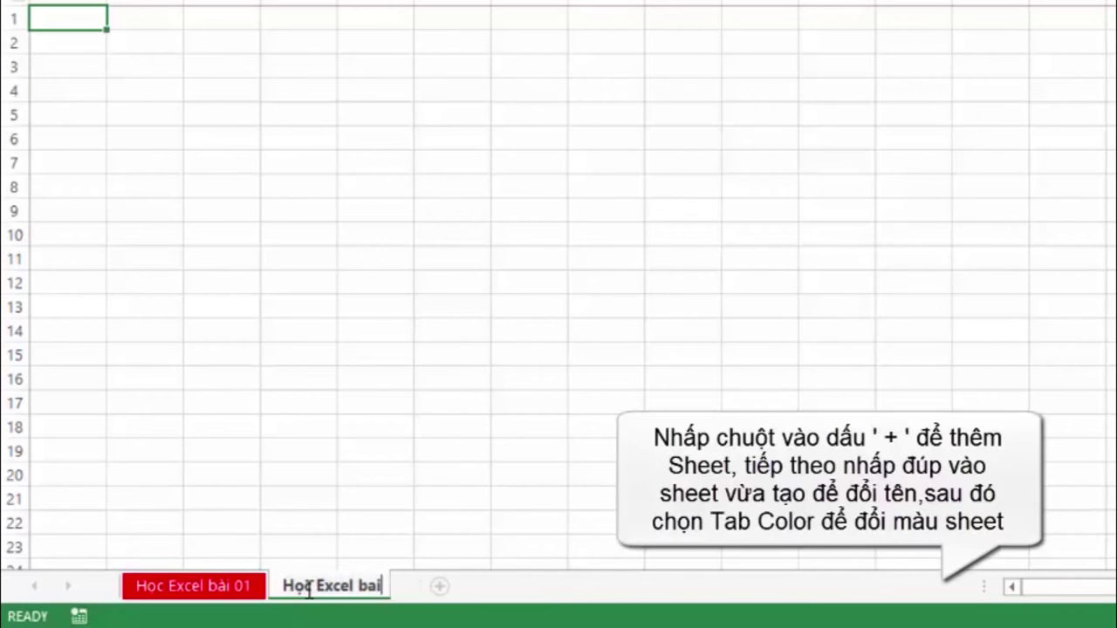
pyautogui.write('f')
pyautogui.write(' 02')
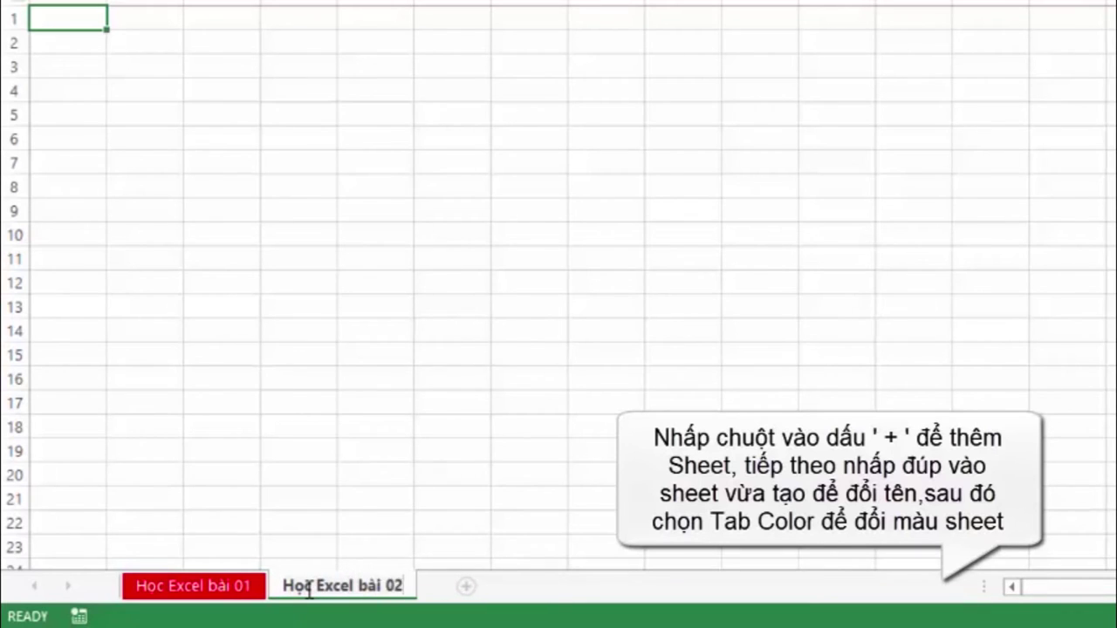
pyautogui.click(324, 540)
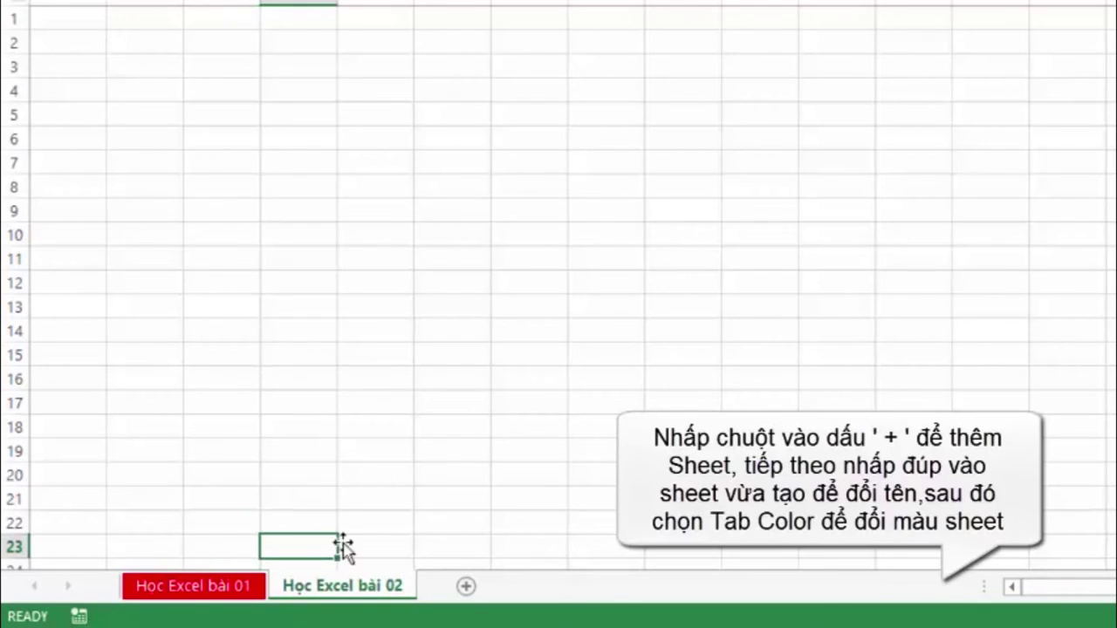
# Give the Học Excel bài 02 sheet tab a yellow colour
pyautogui.rightClick(347, 590)
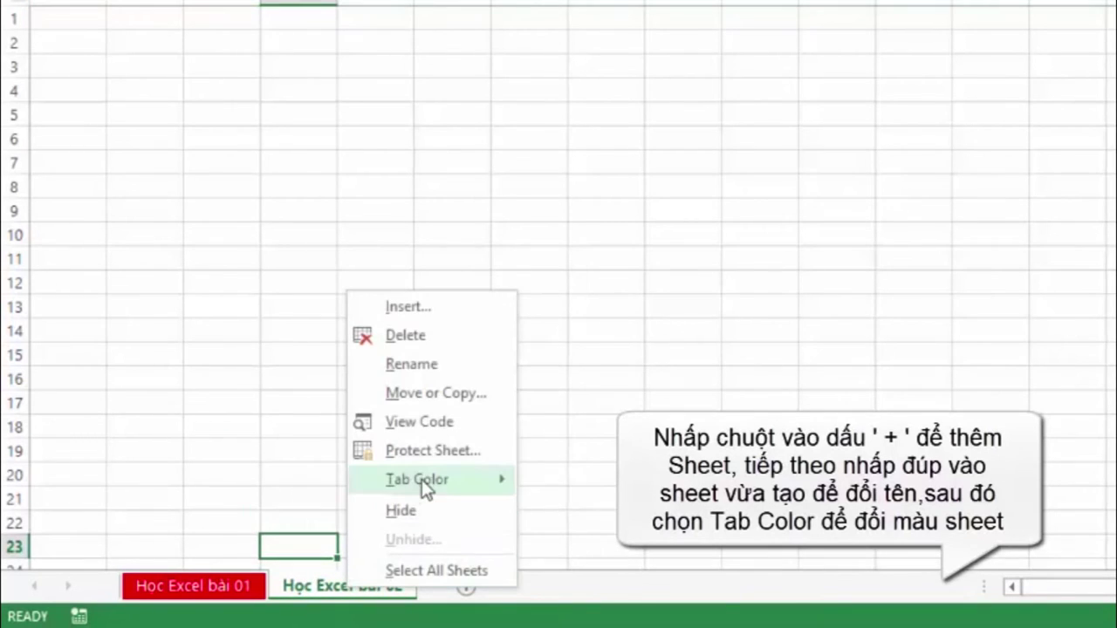
pyautogui.moveTo(450, 488)
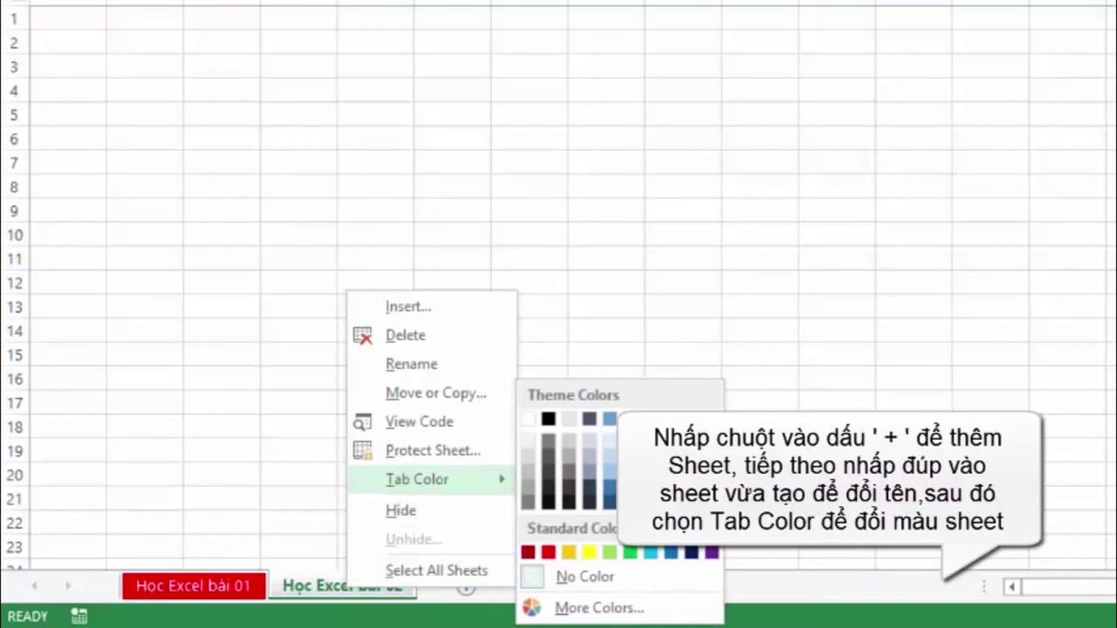
pyautogui.click(569, 554)
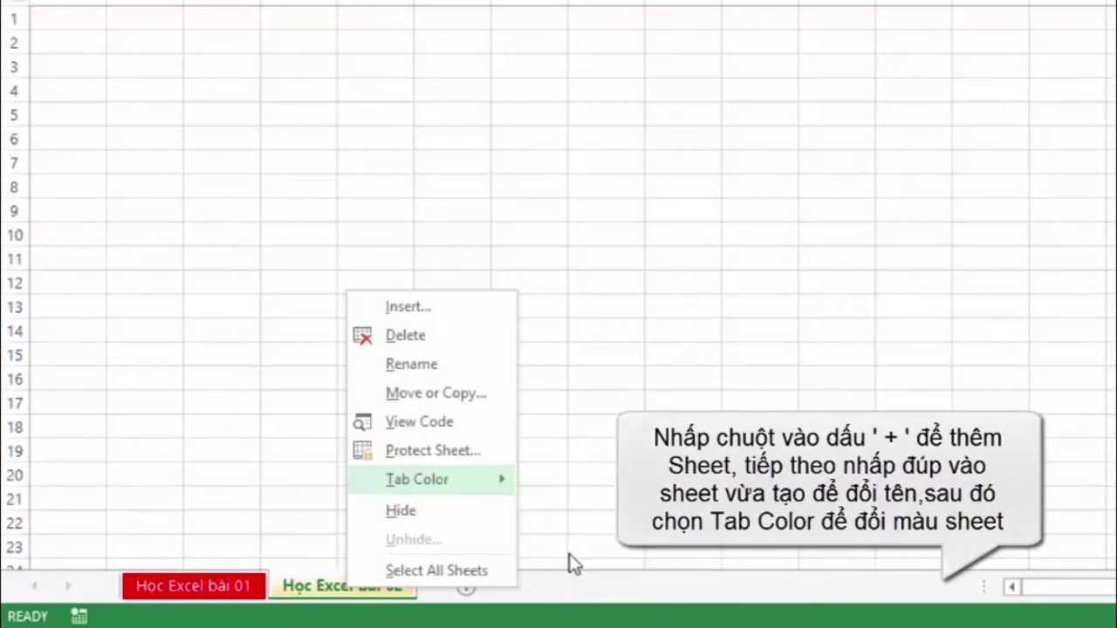
# Back on Học Excel bài 01, type the 'Lưu ý' note about giving sheets bright tab colours
pyautogui.click(222, 590)
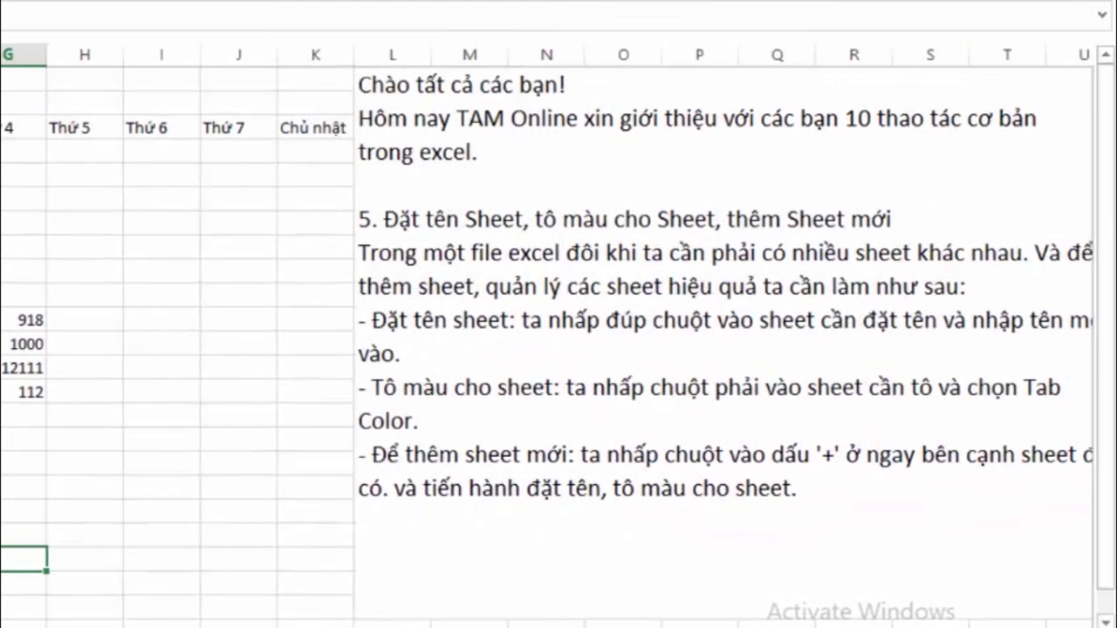
pyautogui.click(811, 498)
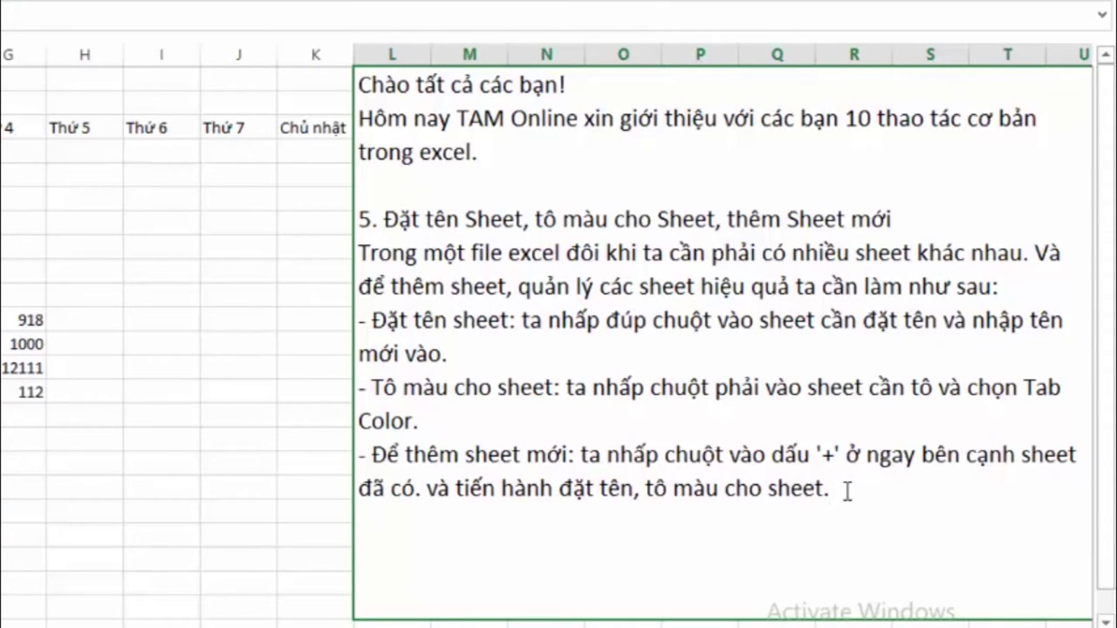
pyautogui.write('Lưu ')
pyautogui.write('ý')
pyautogui.write(': ')
pyautogui.write('Đe')
pyautogui.write(' de')
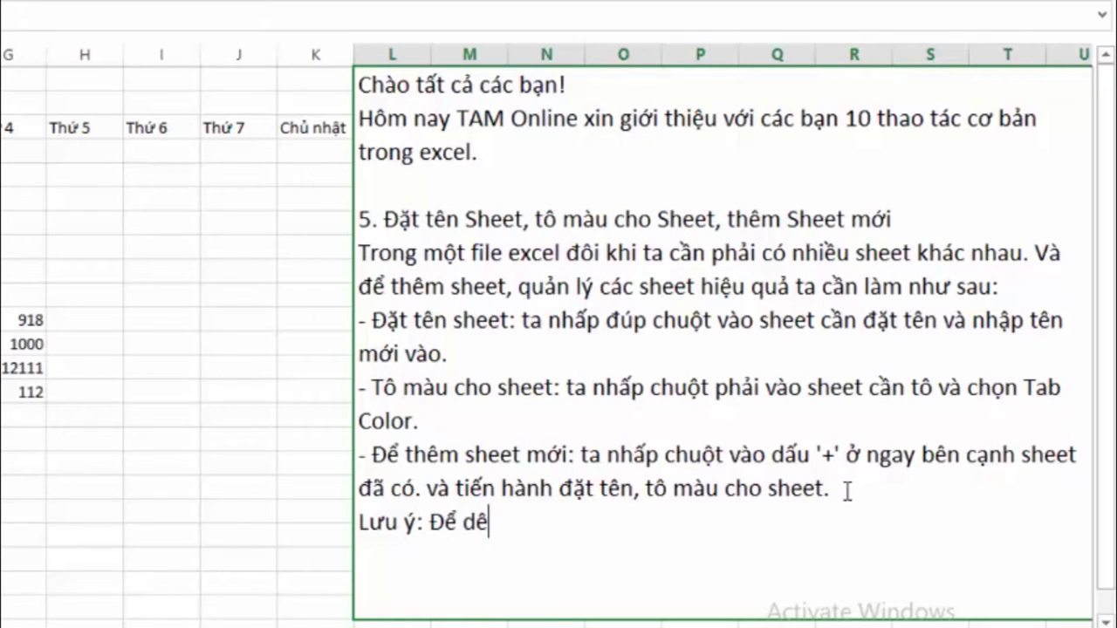
pyautogui.write(' dang')
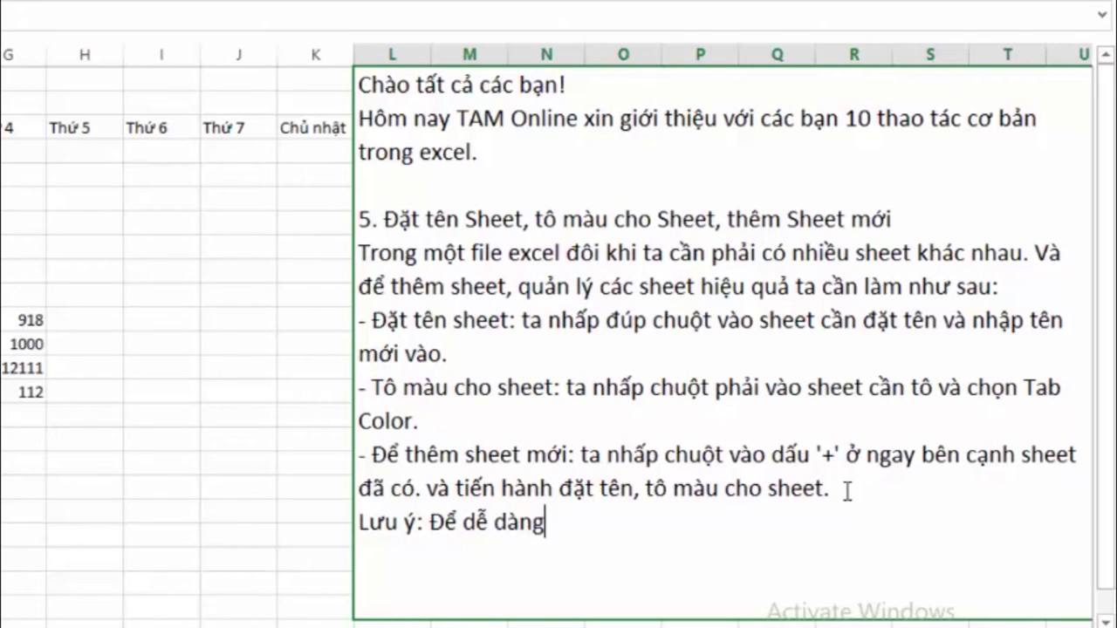
pyautogui.write(' n')
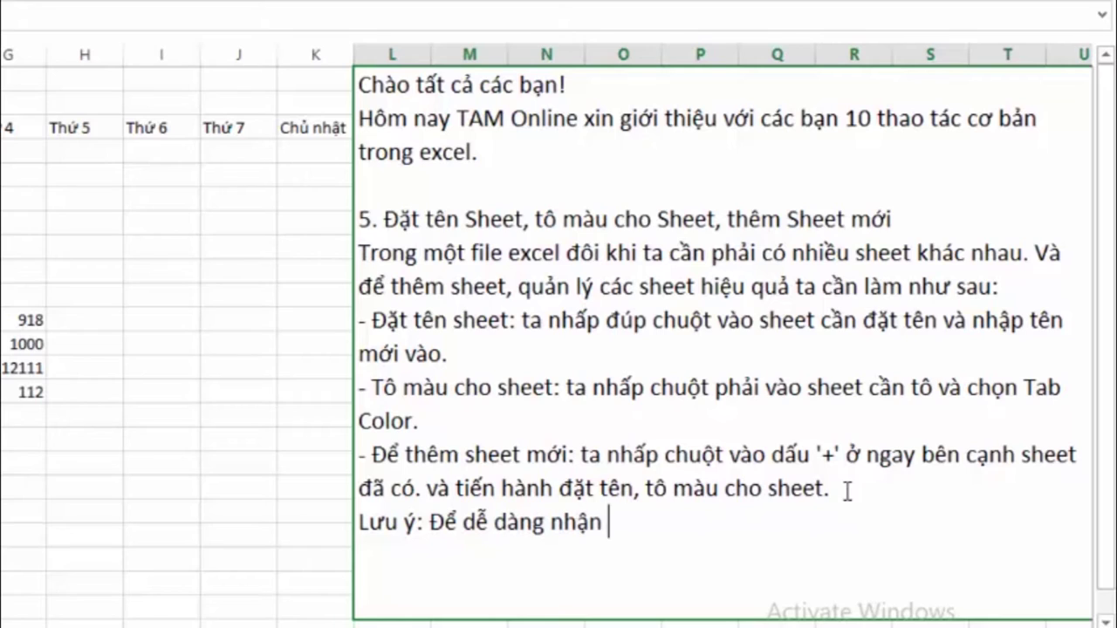
pyautogui.write('hândiên cac ')
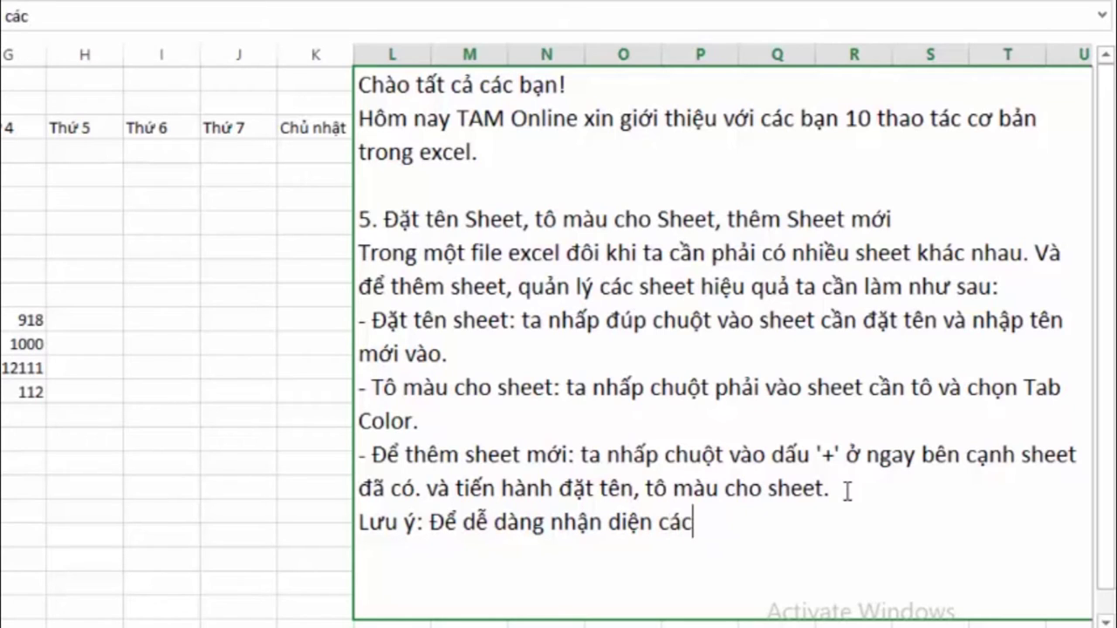
pyautogui.write('sheet')
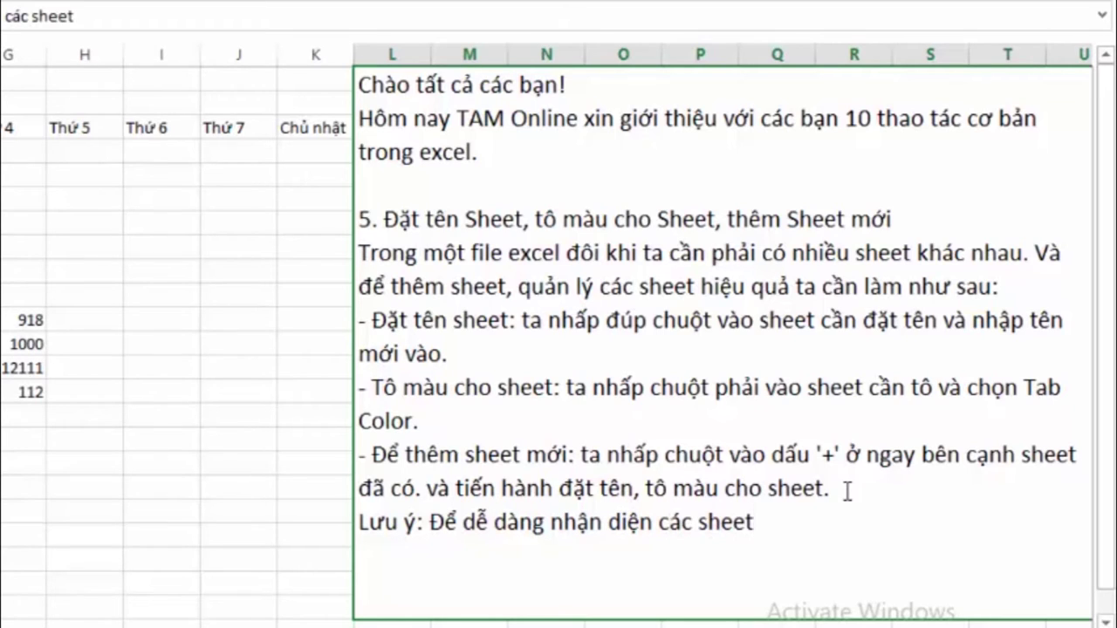
pyautogui.write(', ta nên ')
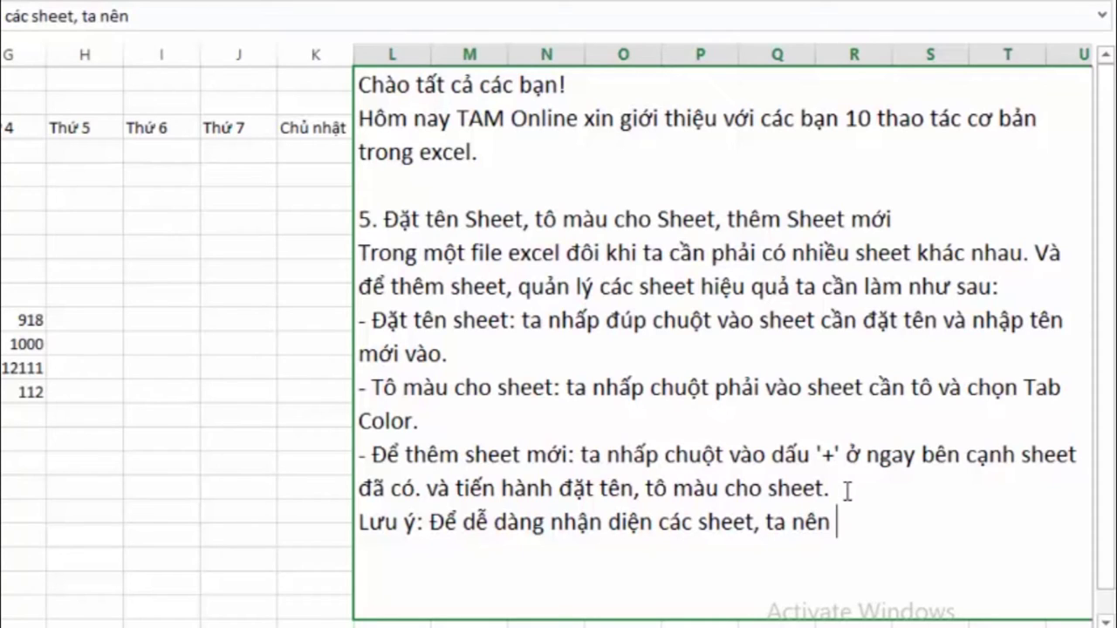
pyautogui.write('tô m')
pyautogui.write('au')
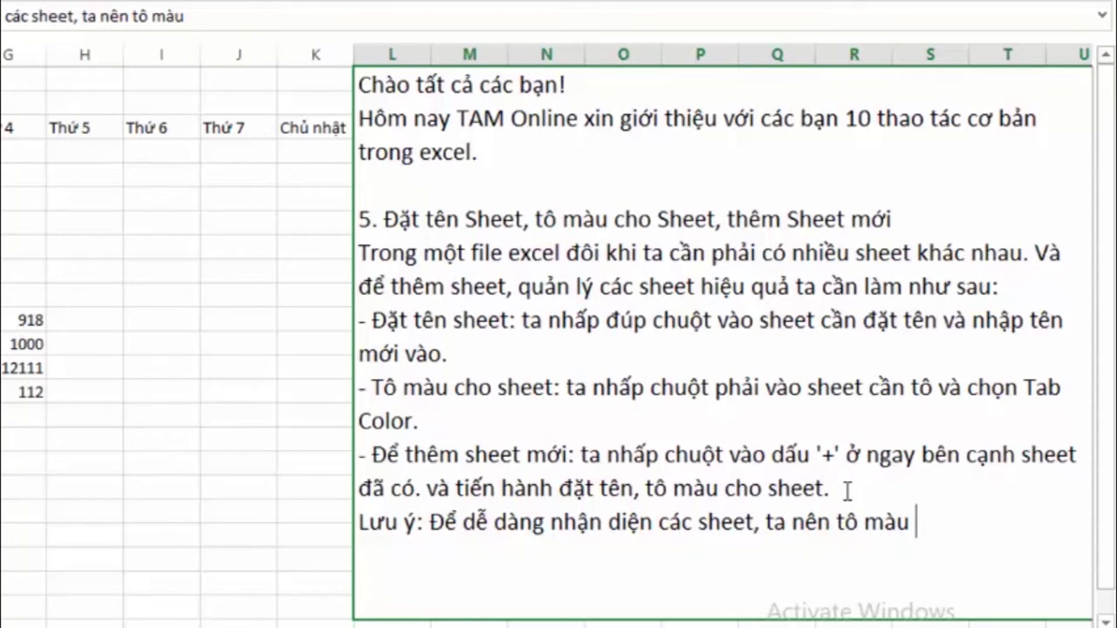
pyautogui.write('sa')
pyautogui.write('ngch')
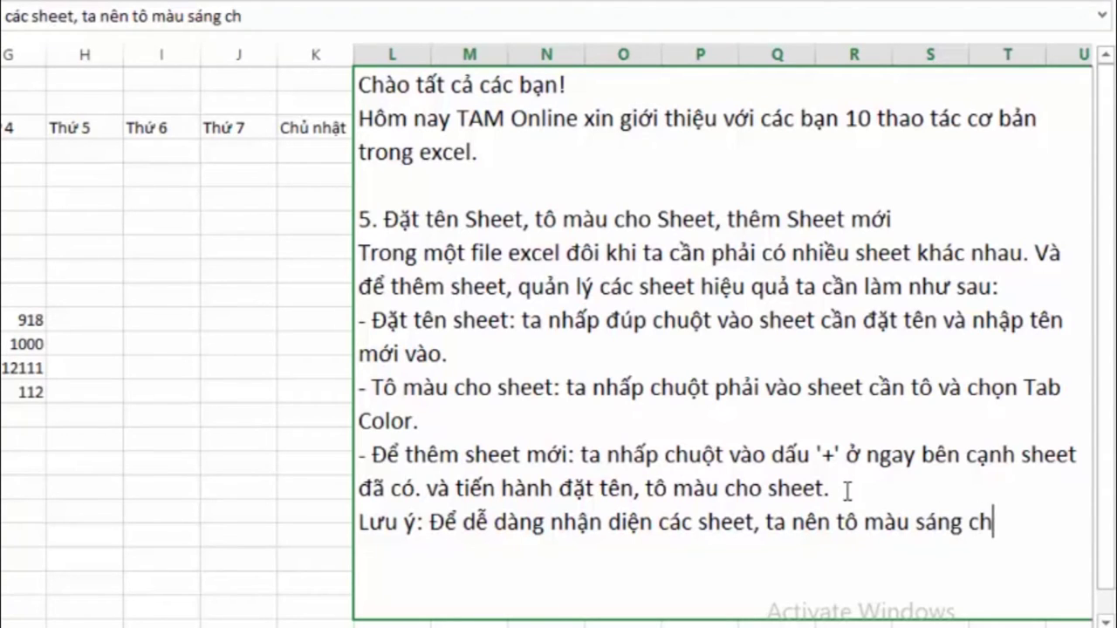
pyautogui.write('o')
pyautogui.write(' các')
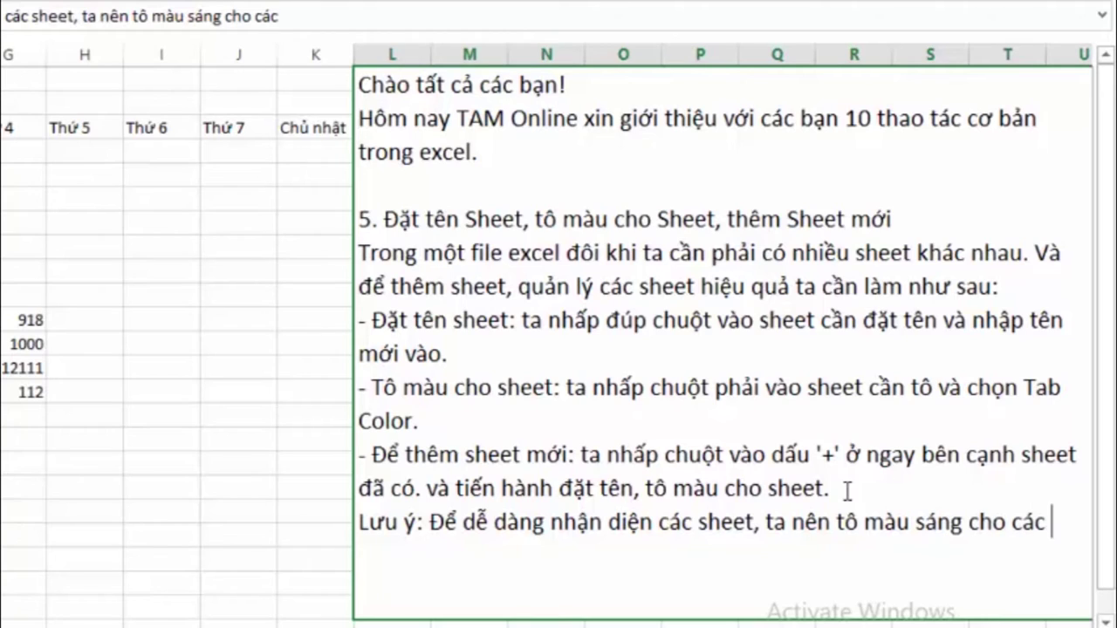
pyautogui.write('ac sheet')
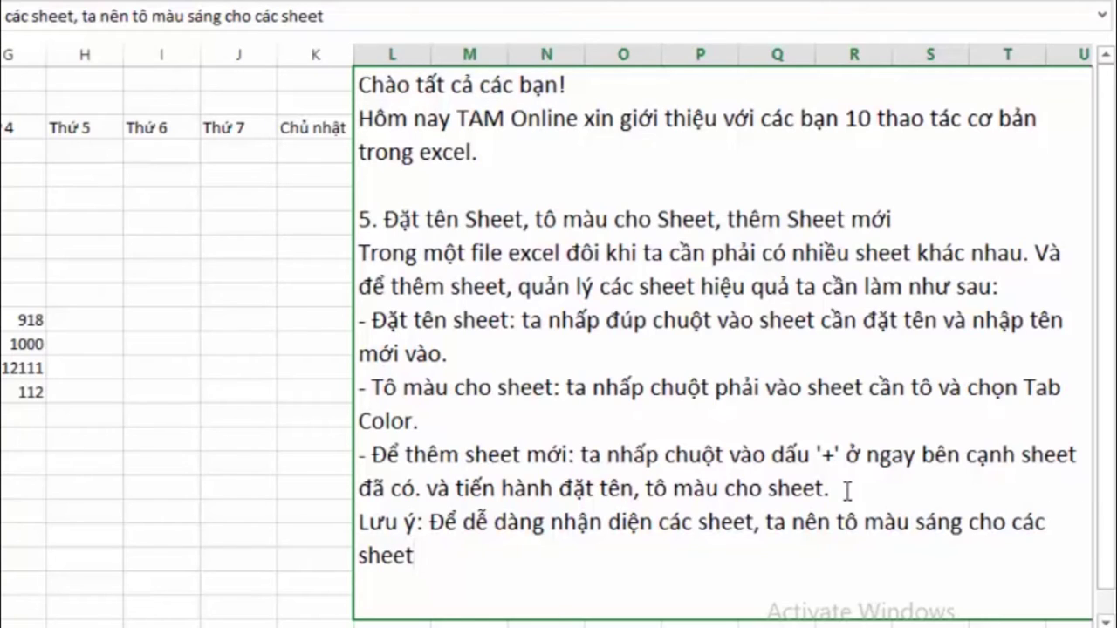
pyautogui.write('nhes')
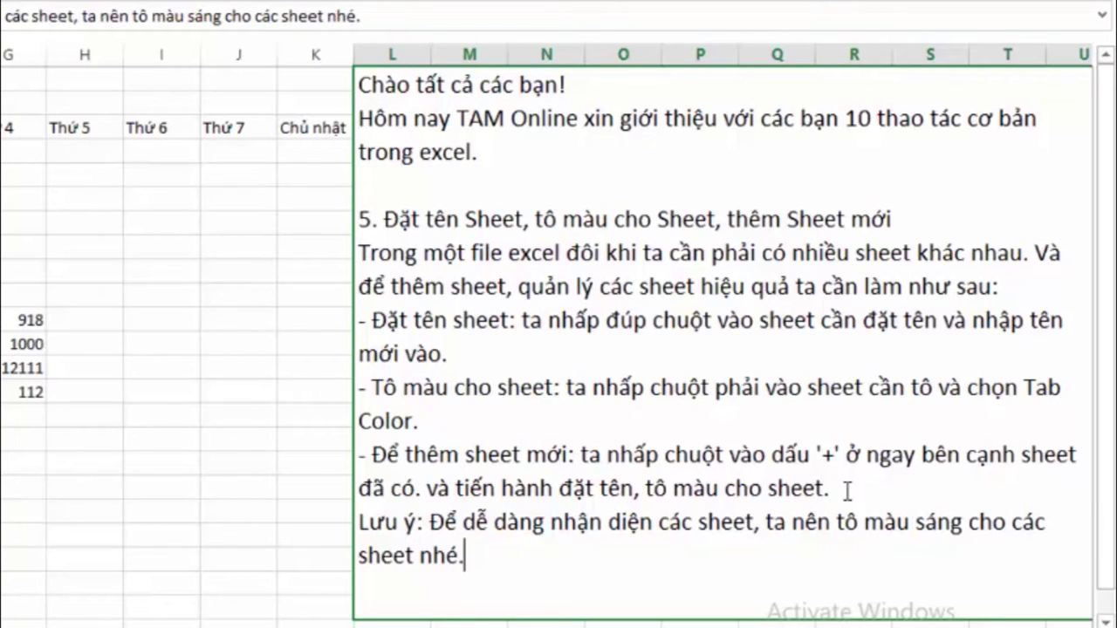
pyautogui.write('í du')
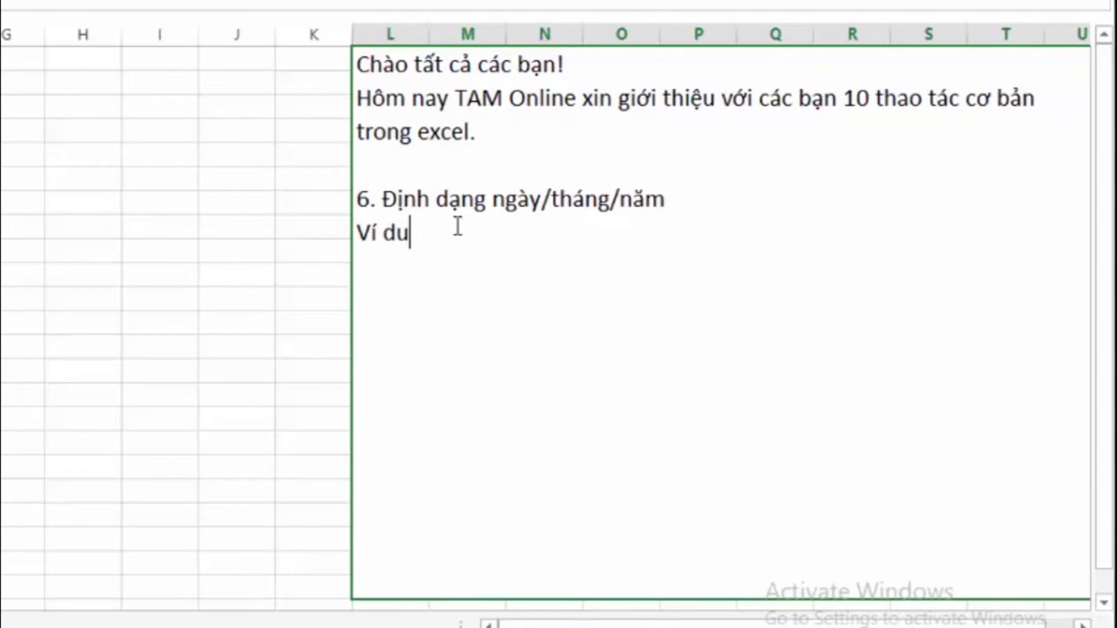
pyautogui.write('nh')
# Write the example about a document needing the line 'Vinh, ngày 03 tháng 03 năm 2019'
pyautogui.press('BackSpace')
pyautogui.press('BackSpace')
pyautogui.write('ta cố mo')
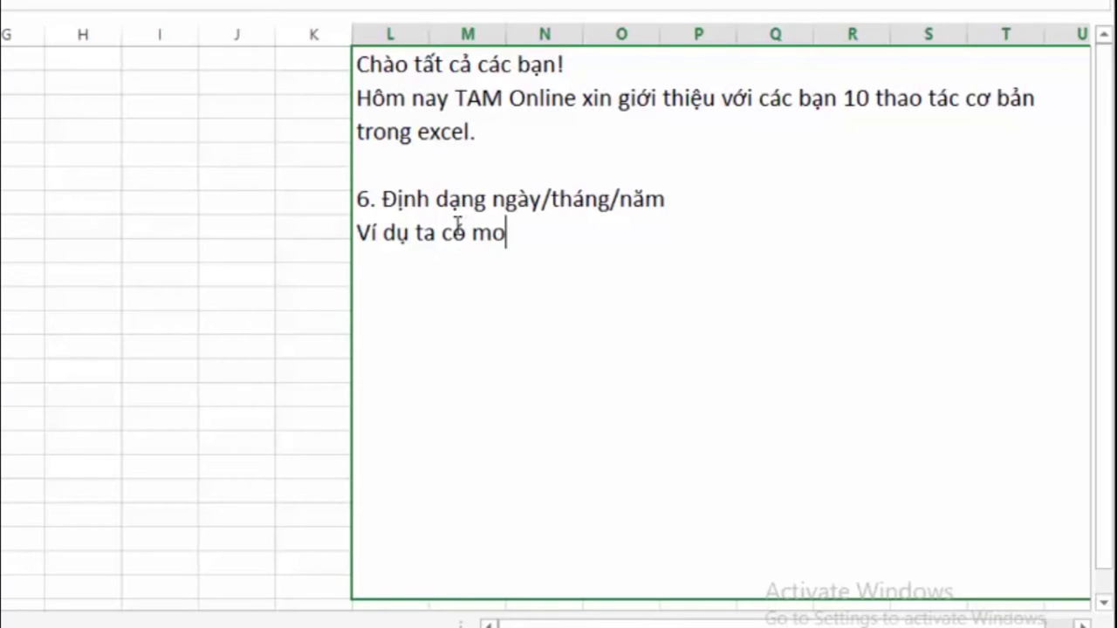
pyautogui.write('ột vaăn ')
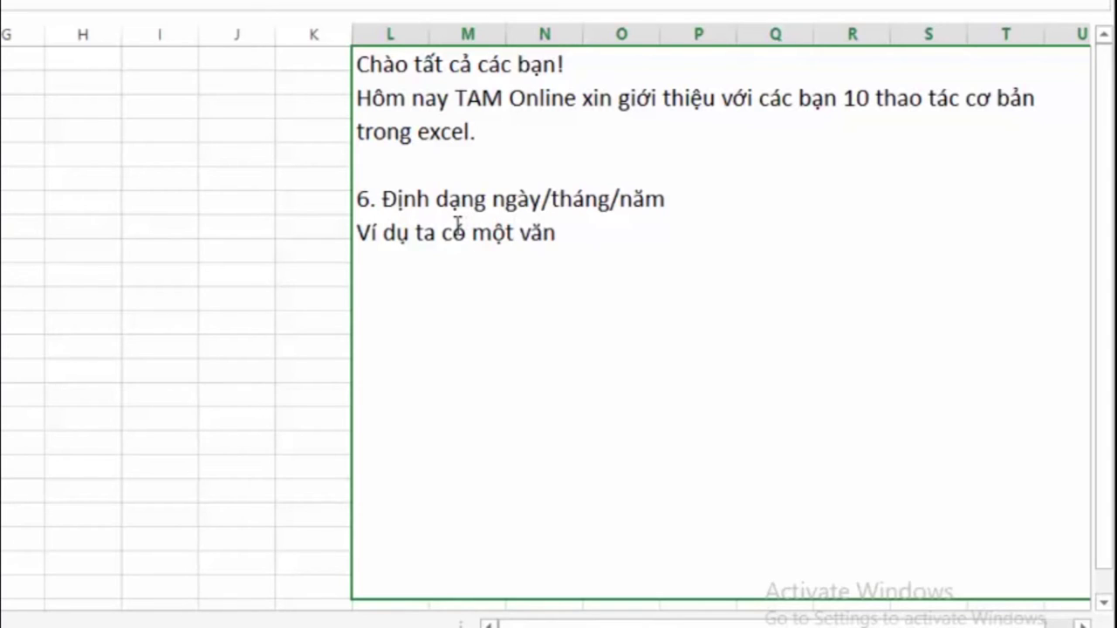
pyautogui.write('baản ')
pyautogui.write('như')
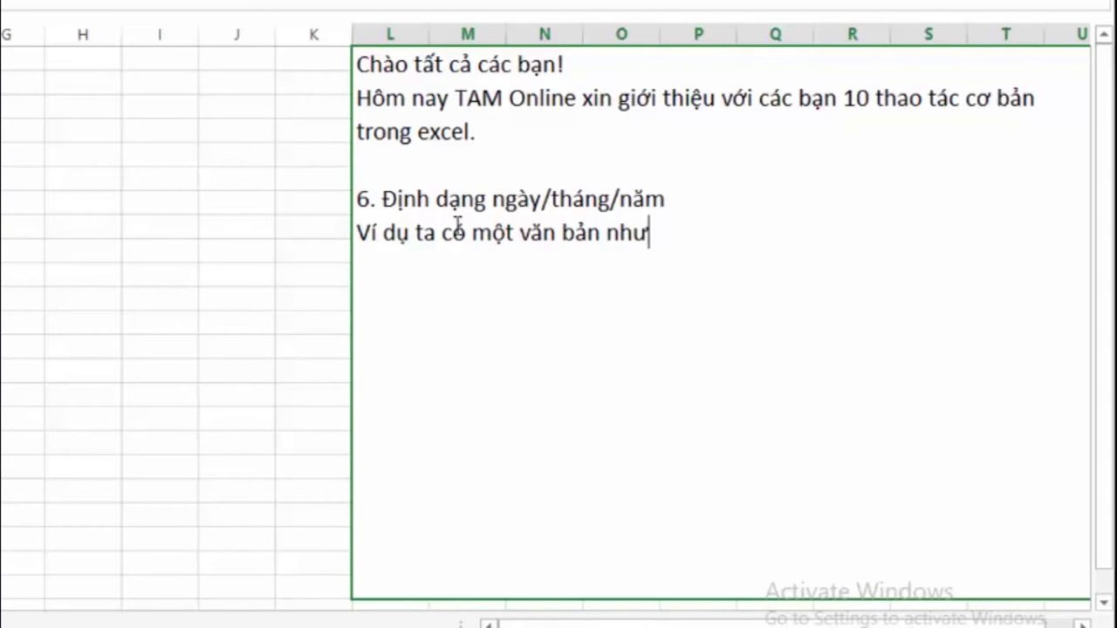
pyautogui.write('a')
pyautogui.press('BackSpace')
pyautogui.write('sau.')
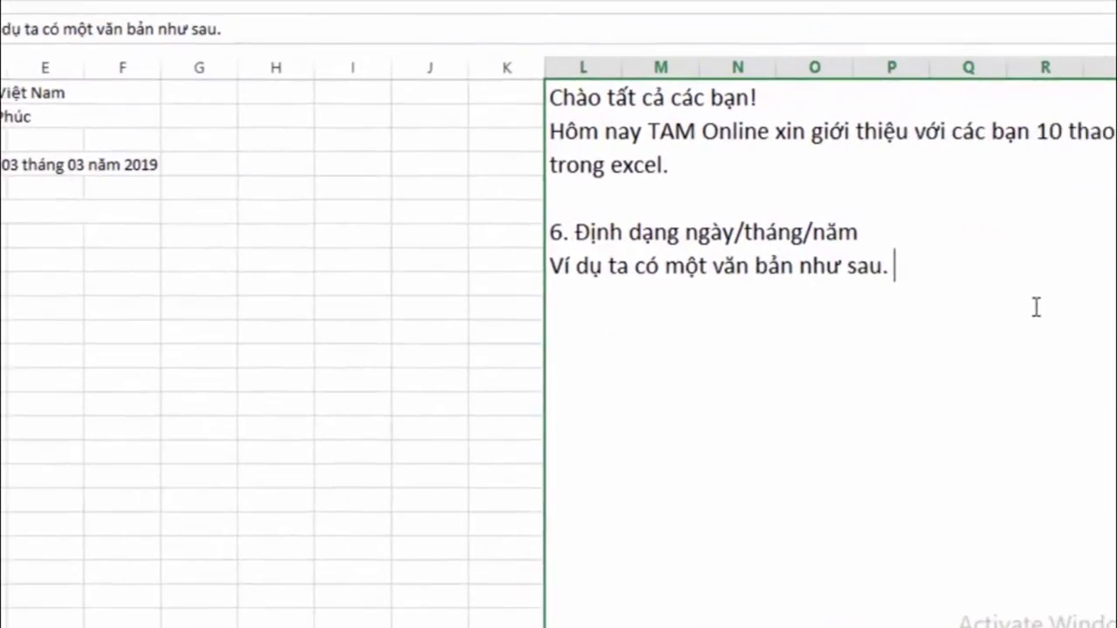
pyautogui.write('Tuy n')
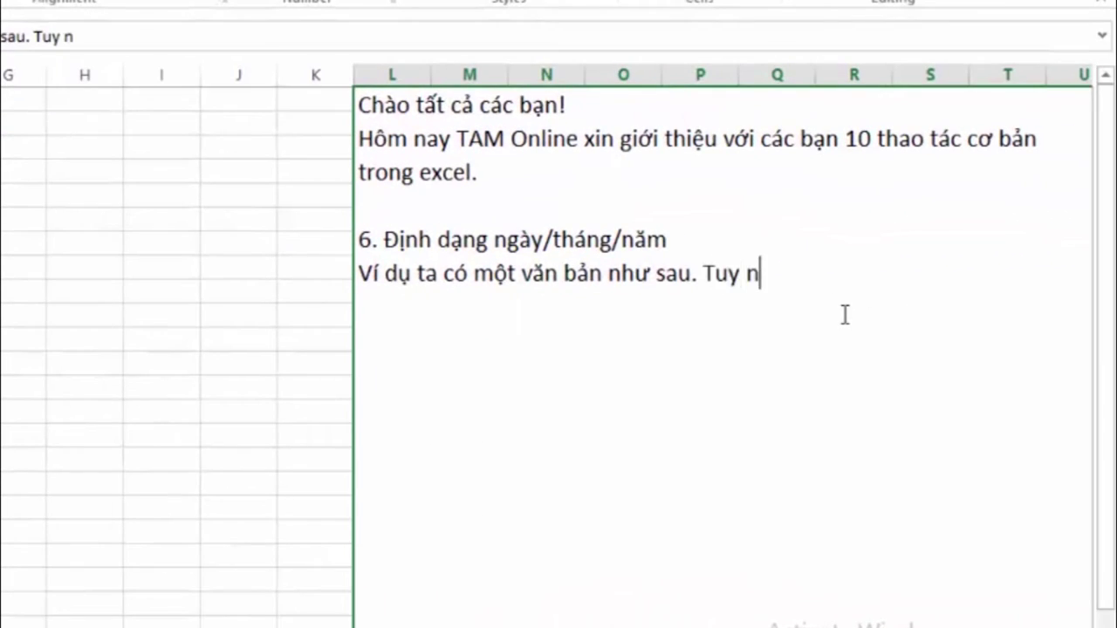
pyautogui.write('hiên, d')
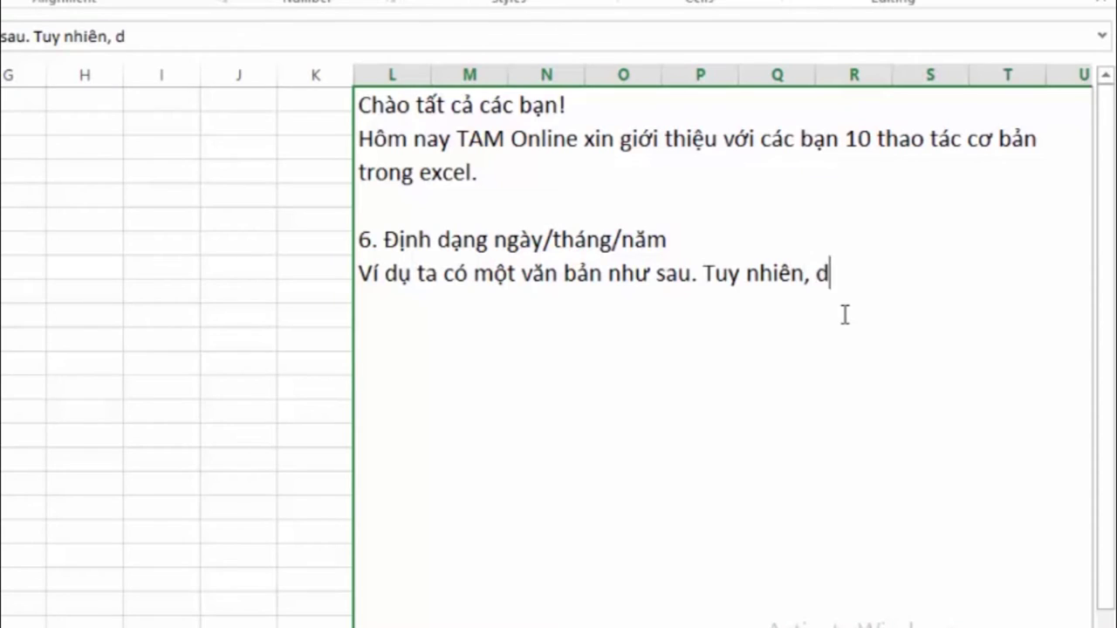
pyautogui.write('dể ')
pyautogui.write('đanh d')
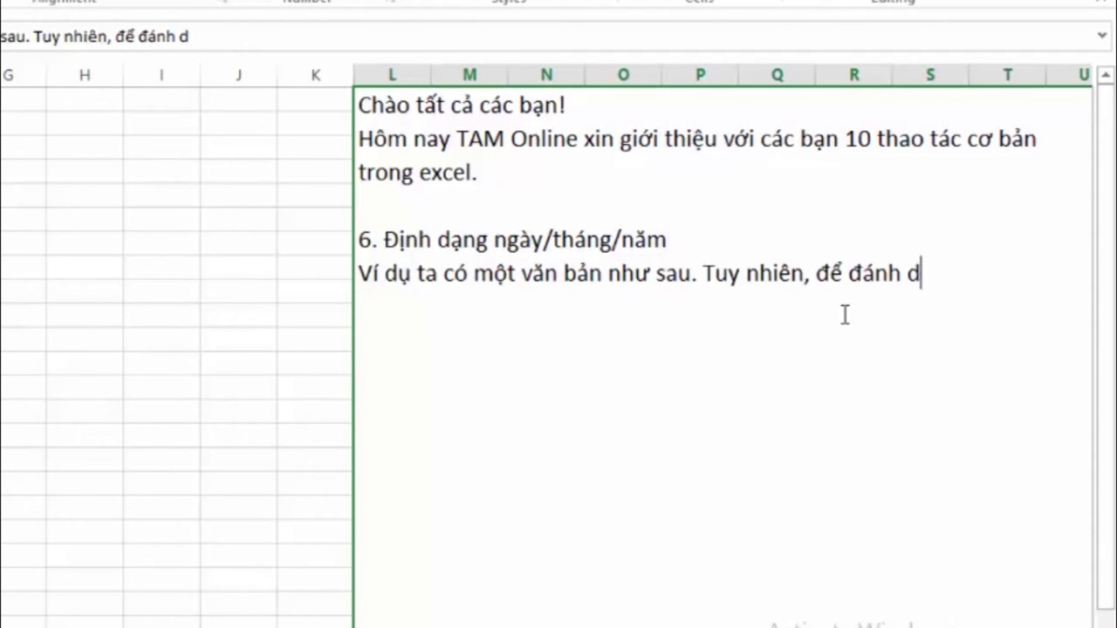
pyautogui.write('ongò chư')
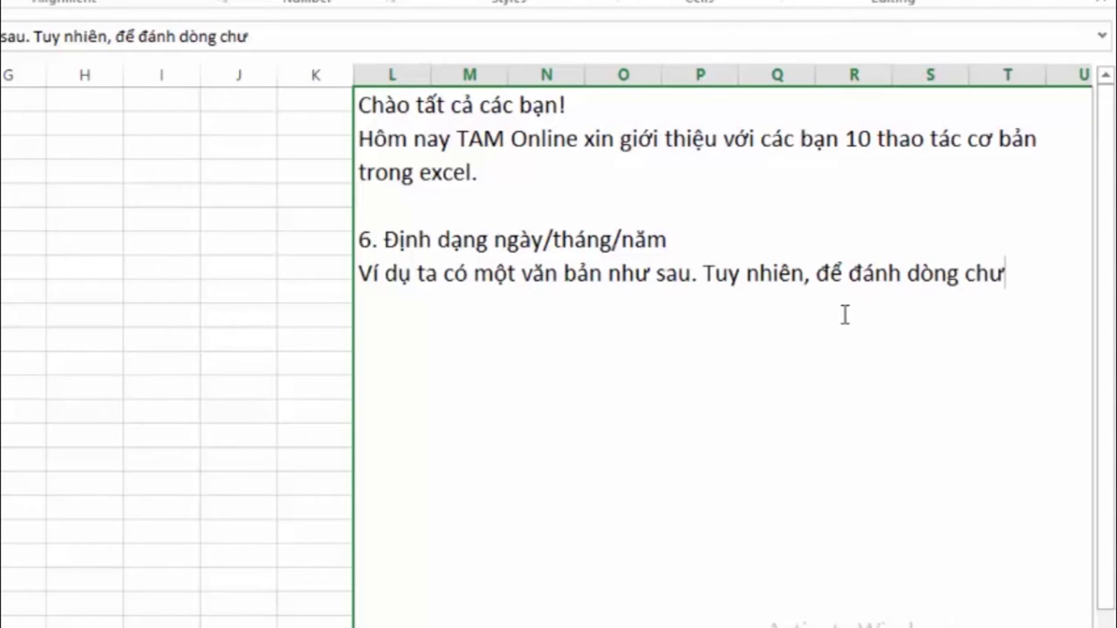
pyautogui.write('x')
pyautogui.press('Return')
pyautogui.write('V')
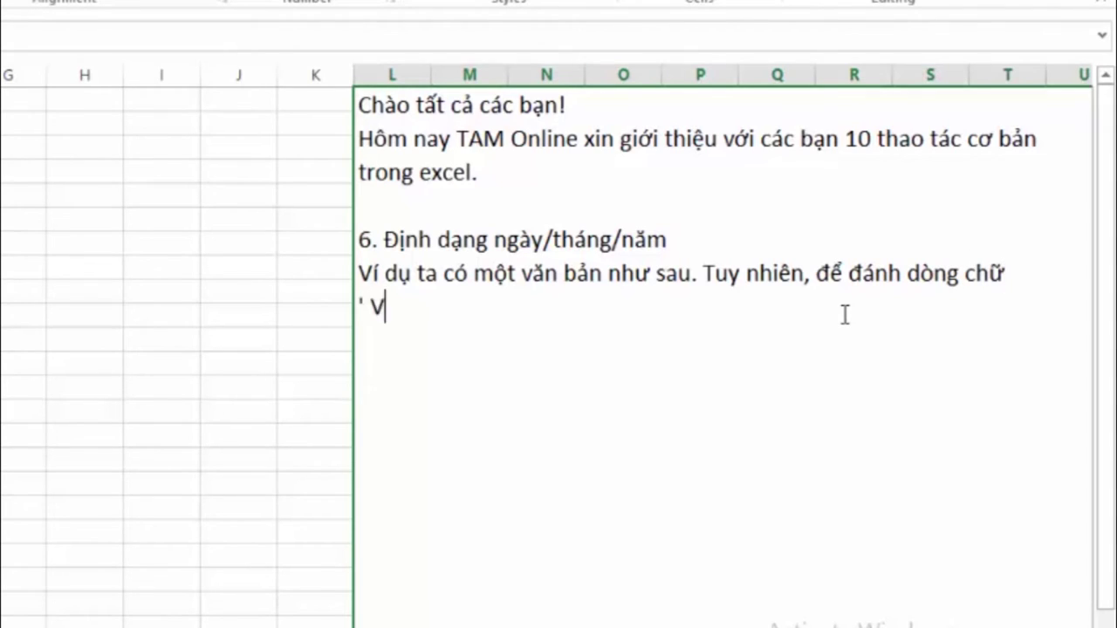
pyautogui.write('inh,')
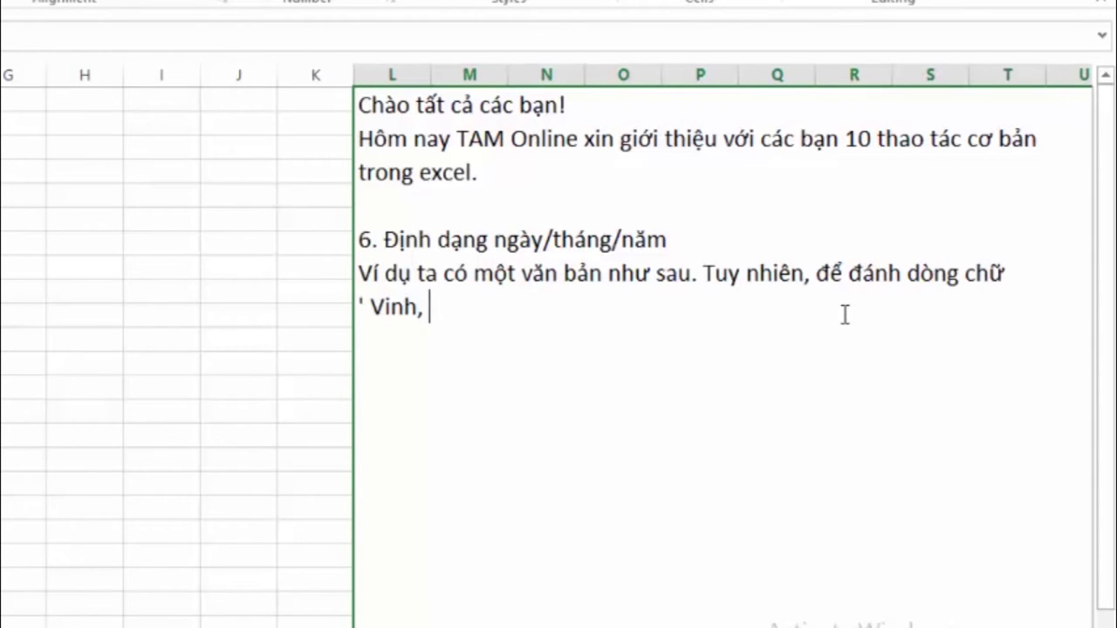
pyautogui.write(' ngày 0')
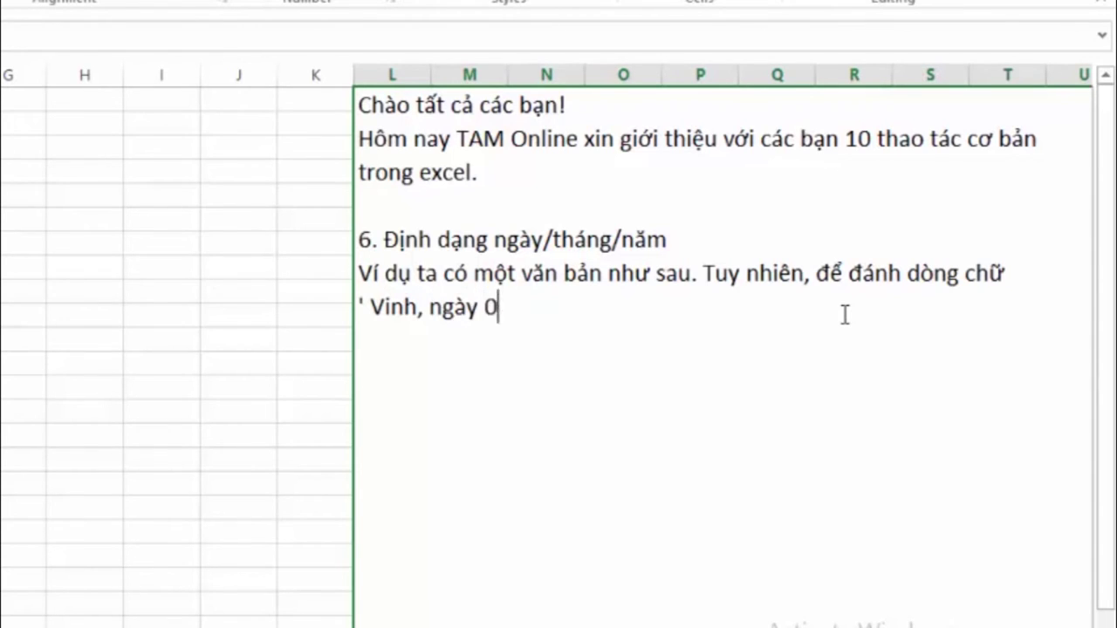
pyautogui.write('3 thang')
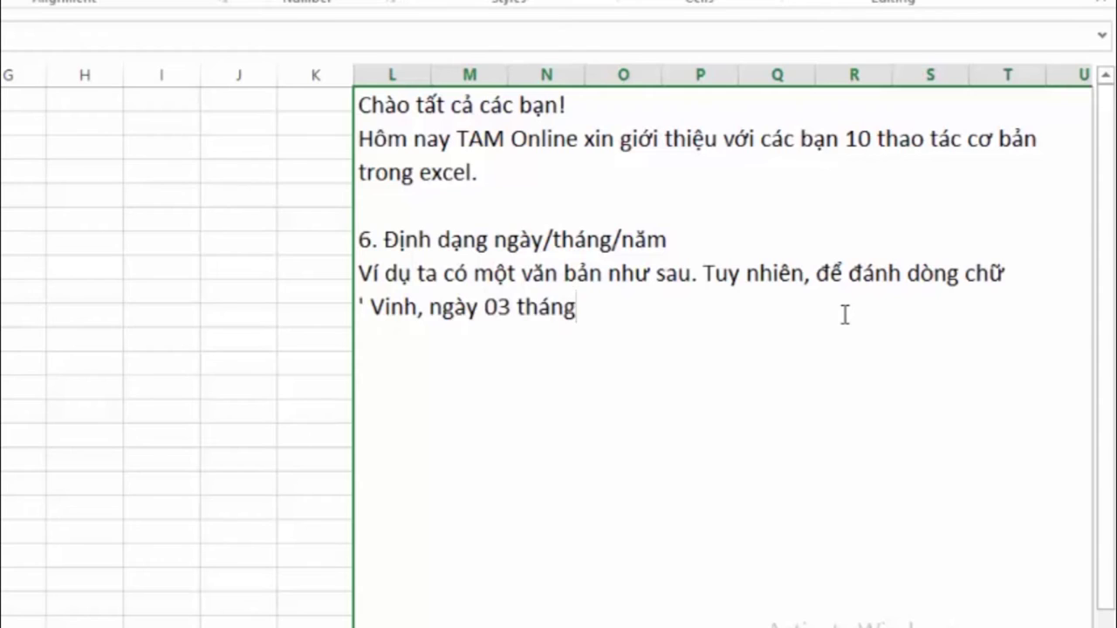
pyautogui.write(' 03 na')
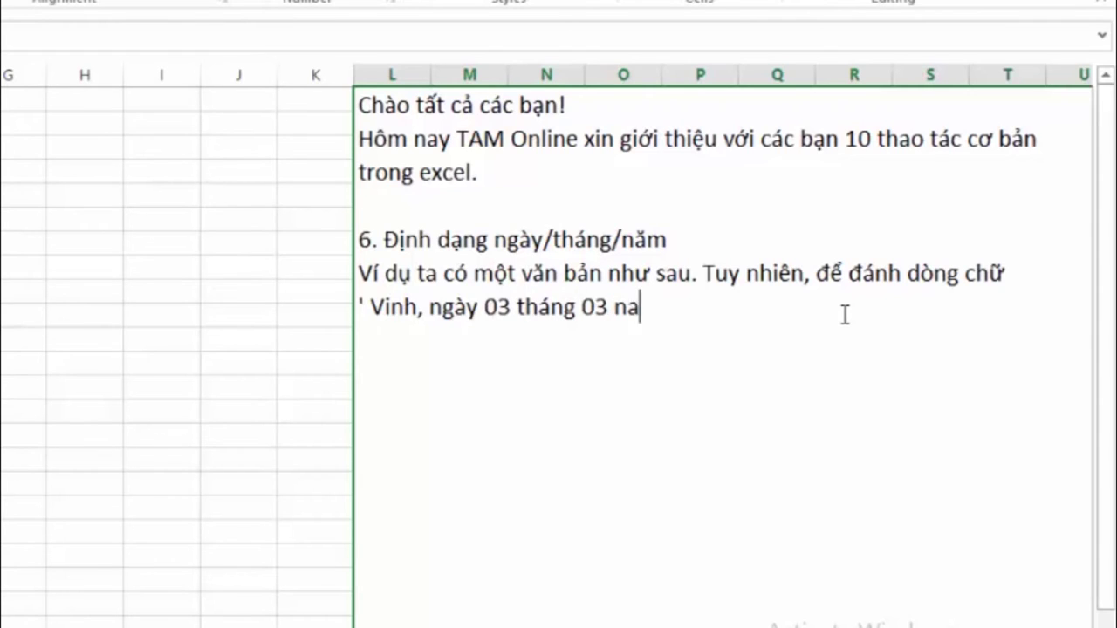
pyautogui.write('m2019')
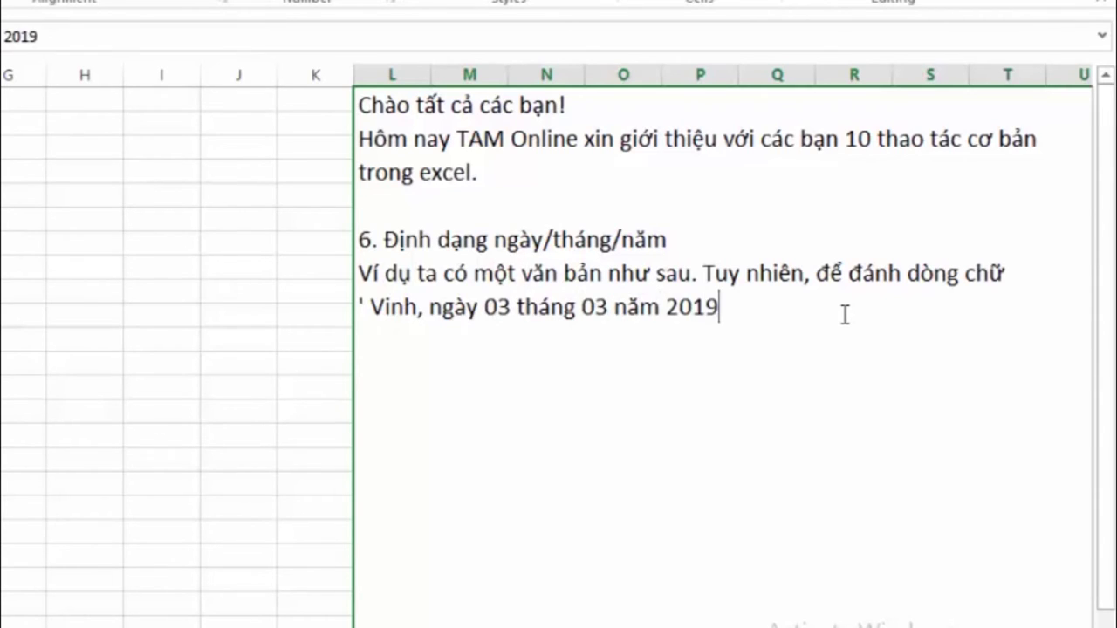
pyautogui.write("' th")
# Add that retyping it on many different days wastes time, ending 'khác nhau.'
pyautogui.write('ì')
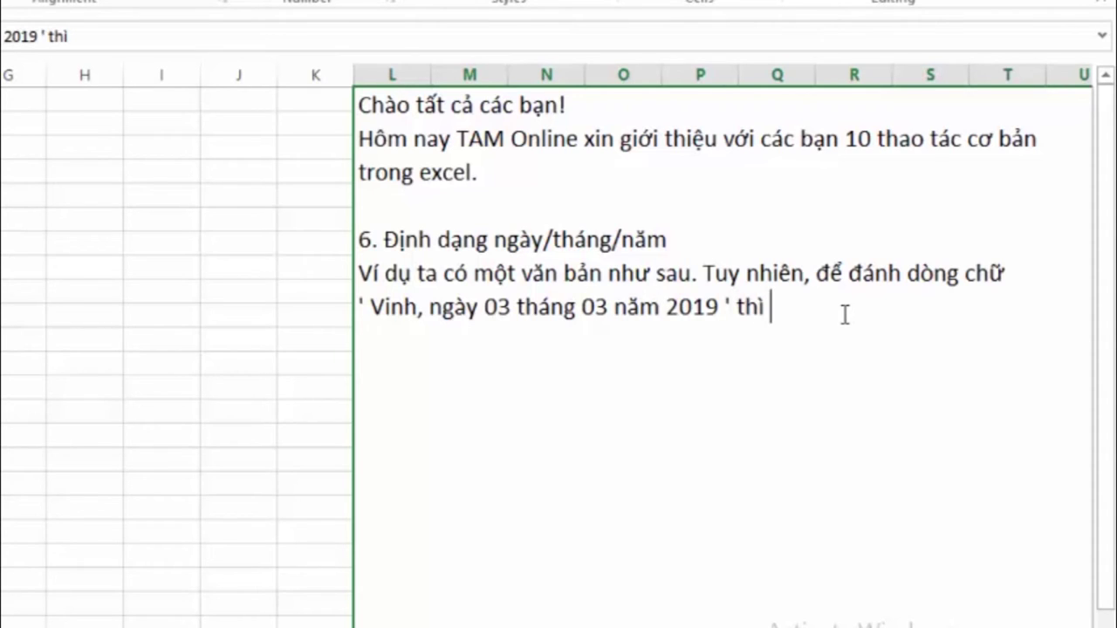
pyautogui.write(' sẽ rât')
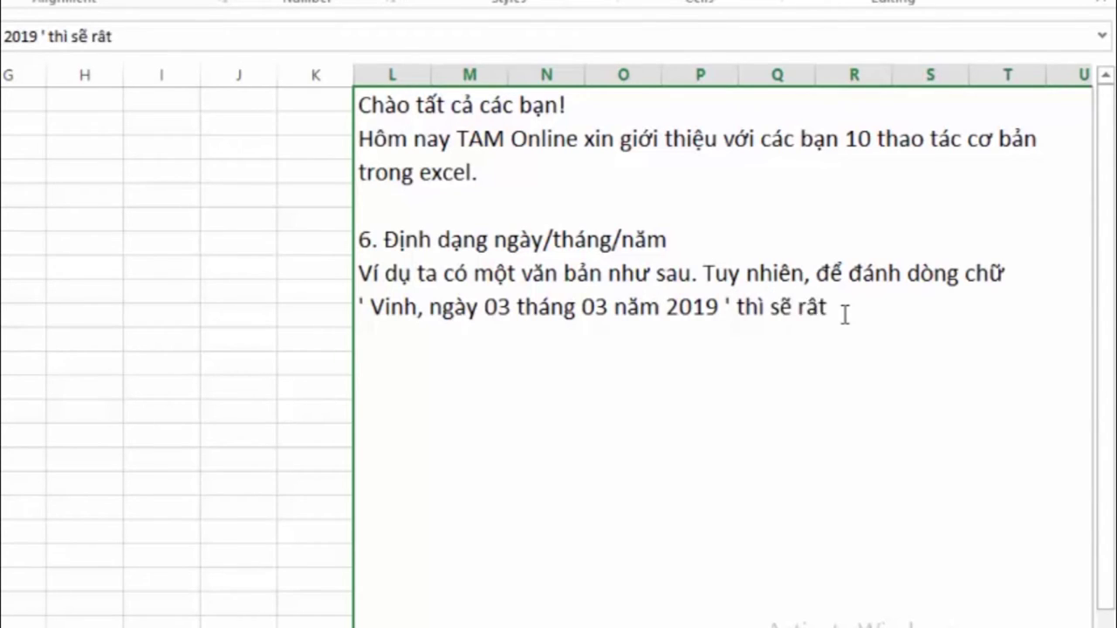
pyautogui.press('BackSpace')
pyautogui.press('BackSpace')
pyautogui.write('ất mất thơi')
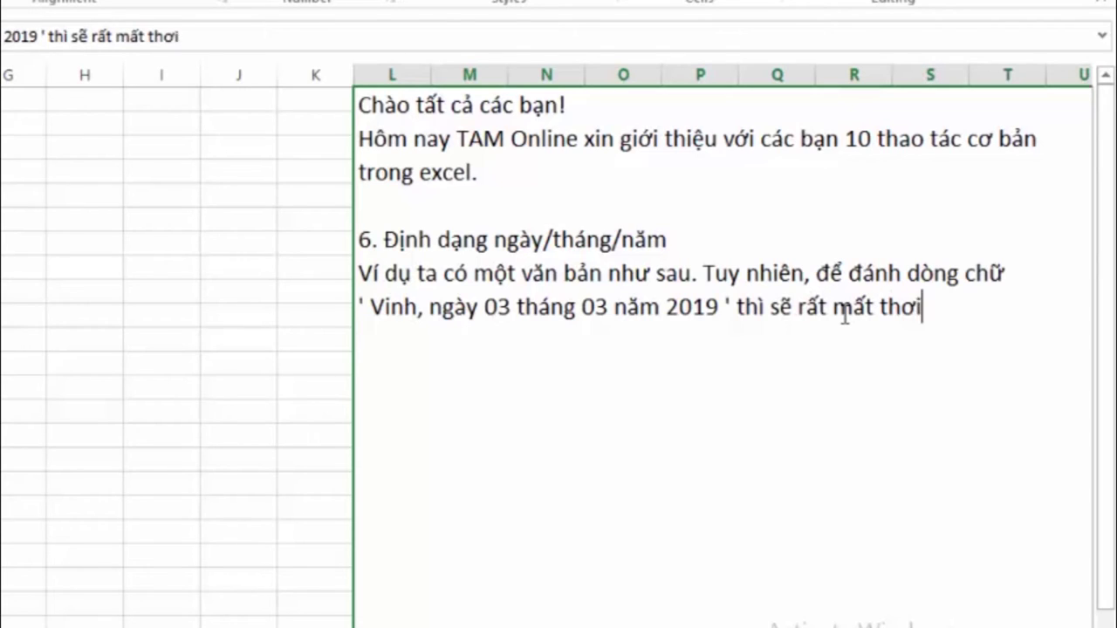
pyautogui.write('f gian')
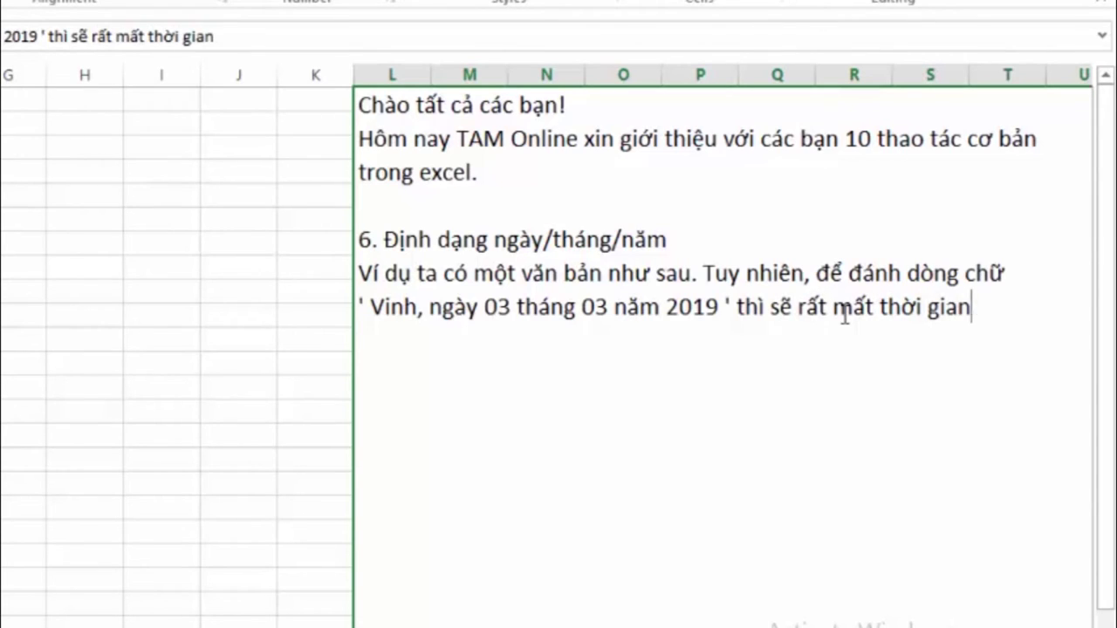
pyautogui.write('. ')
pyautogui.write('Đăc')
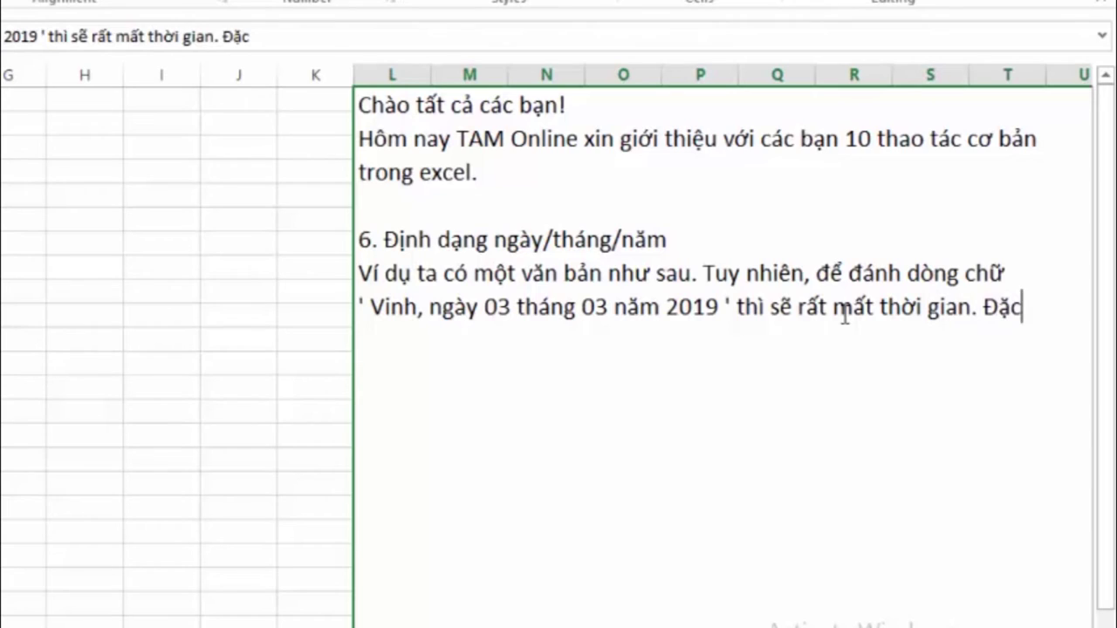
pyautogui.write(' bietj')
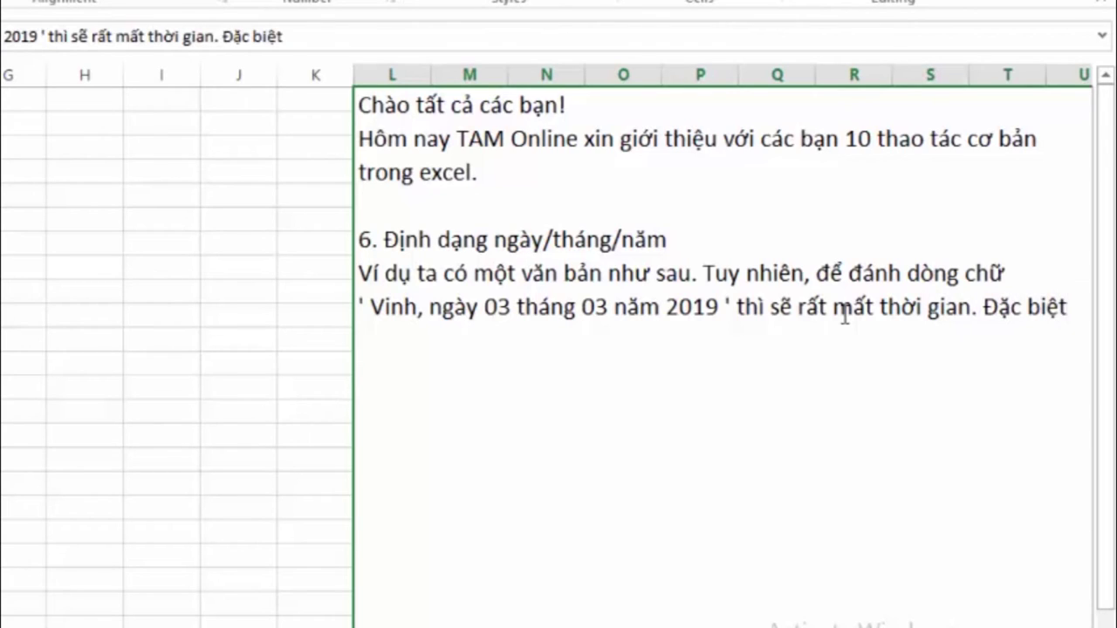
pyautogui.hotkey('alt', 'Return')
pyautogui.write('laf')
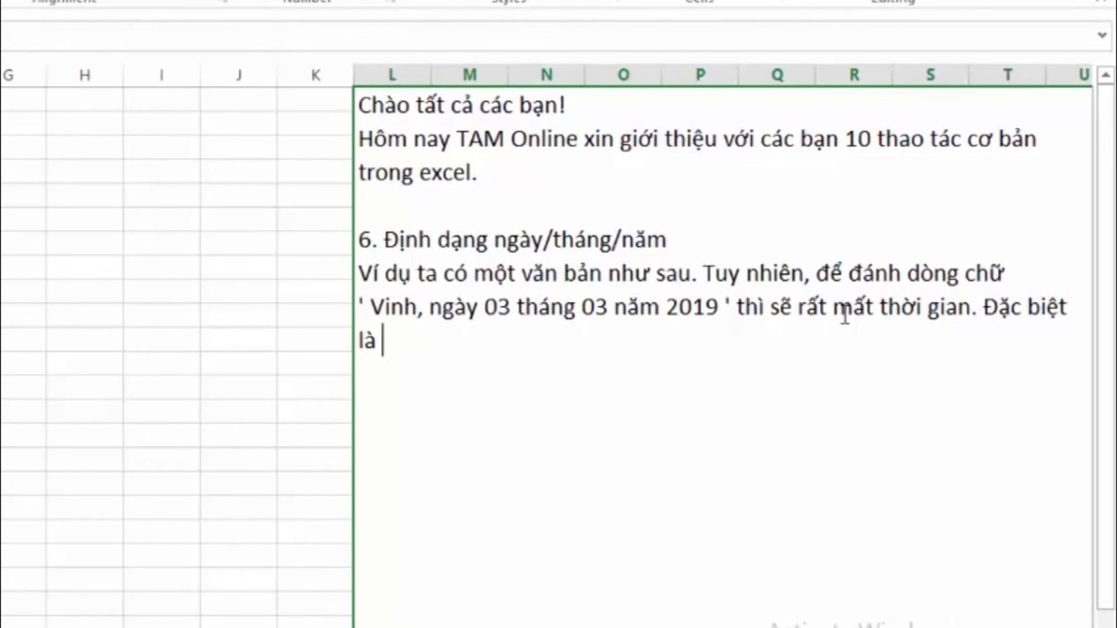
pyautogui.write(' khi')
pyautogui.write('ma')
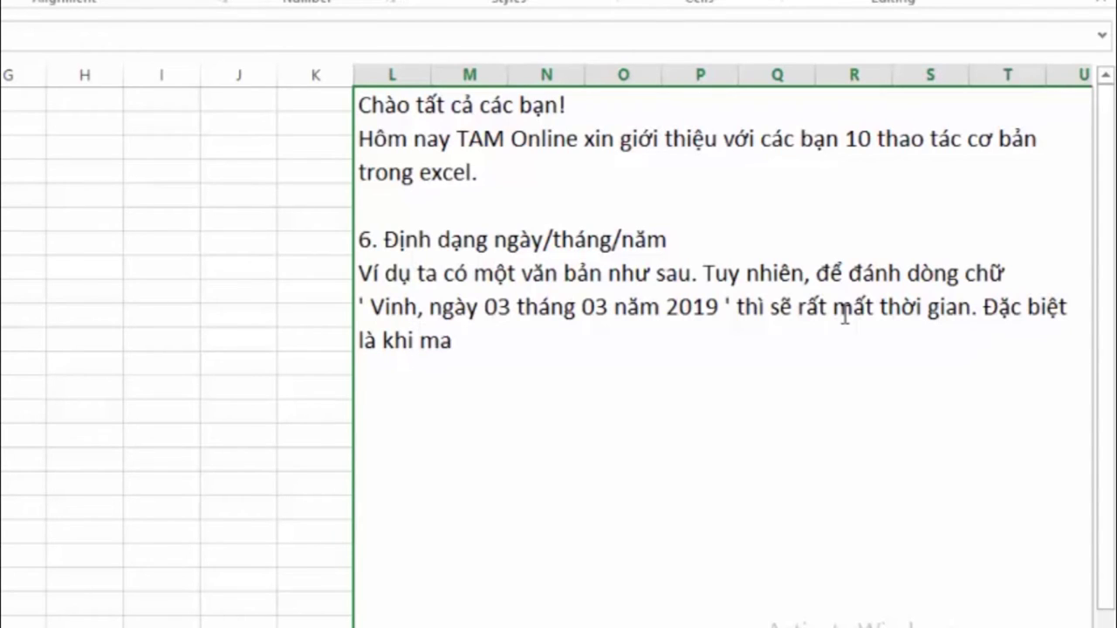
pyautogui.write('aux ')
pyautogui.write('vawn')
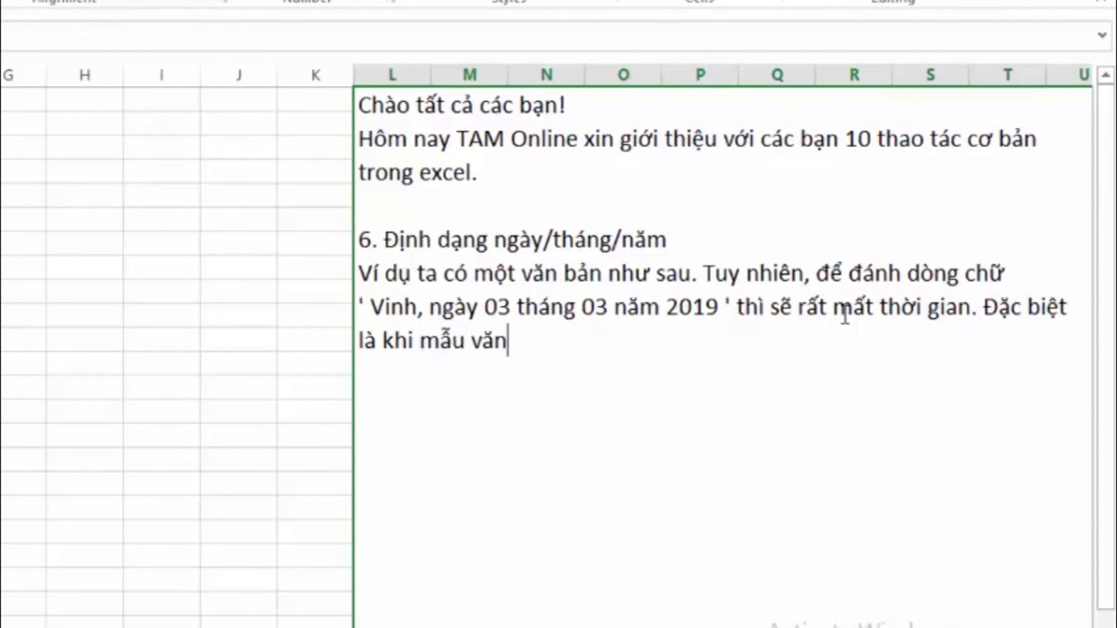
pyautogui.write(' banr nayf')
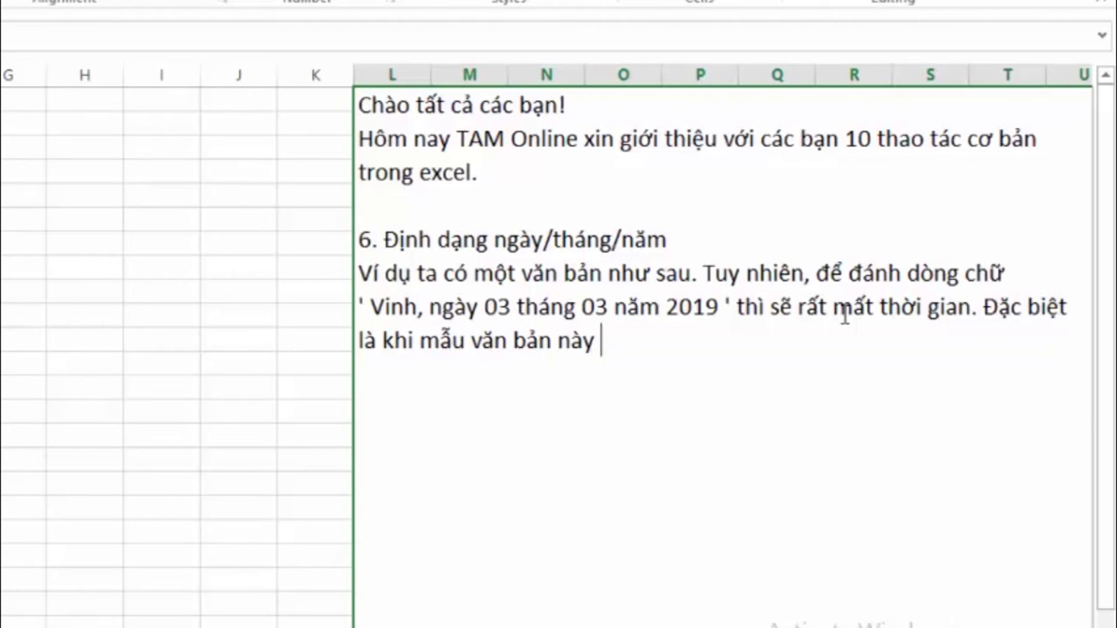
pyautogui.write(' ta phair ')
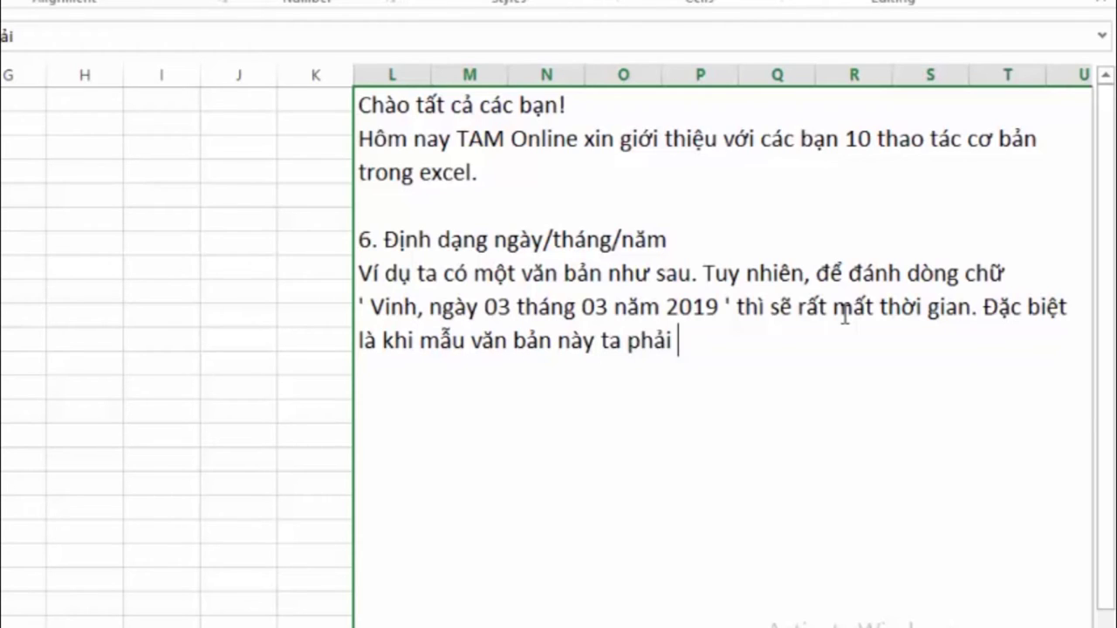
pyautogui.write('swr dung')
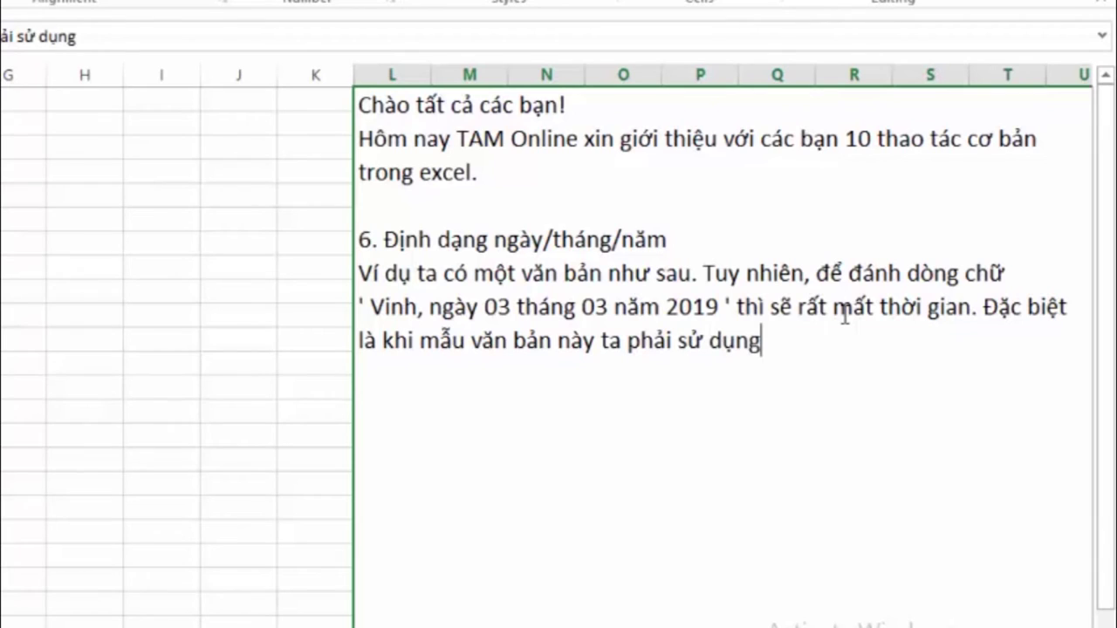
pyautogui.write(' n')
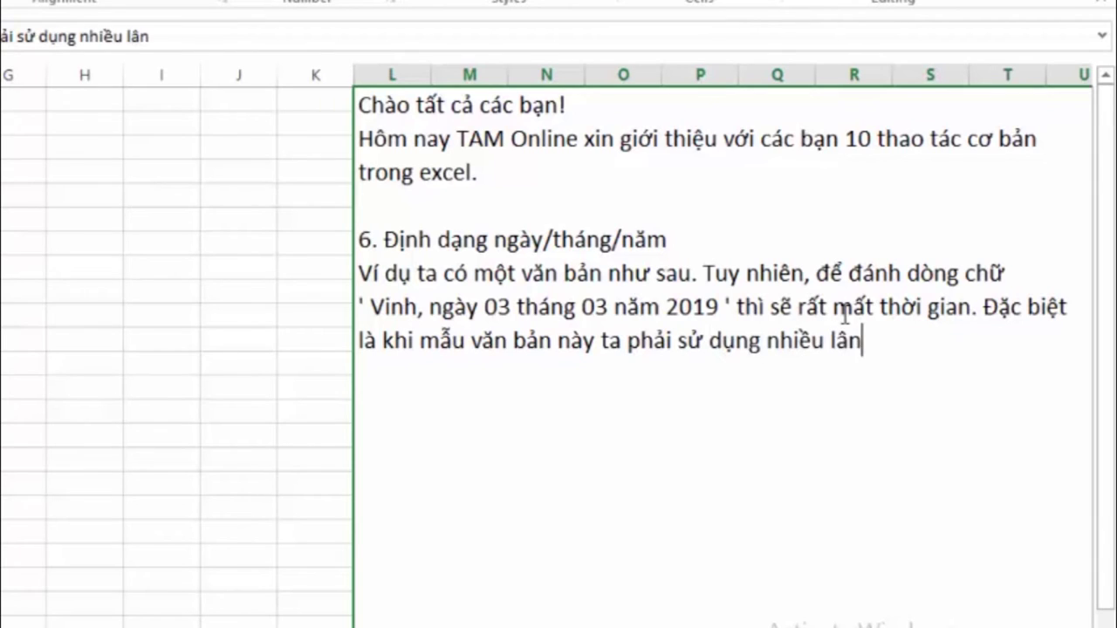
pyautogui.write('hieeuf laan vaof nh')
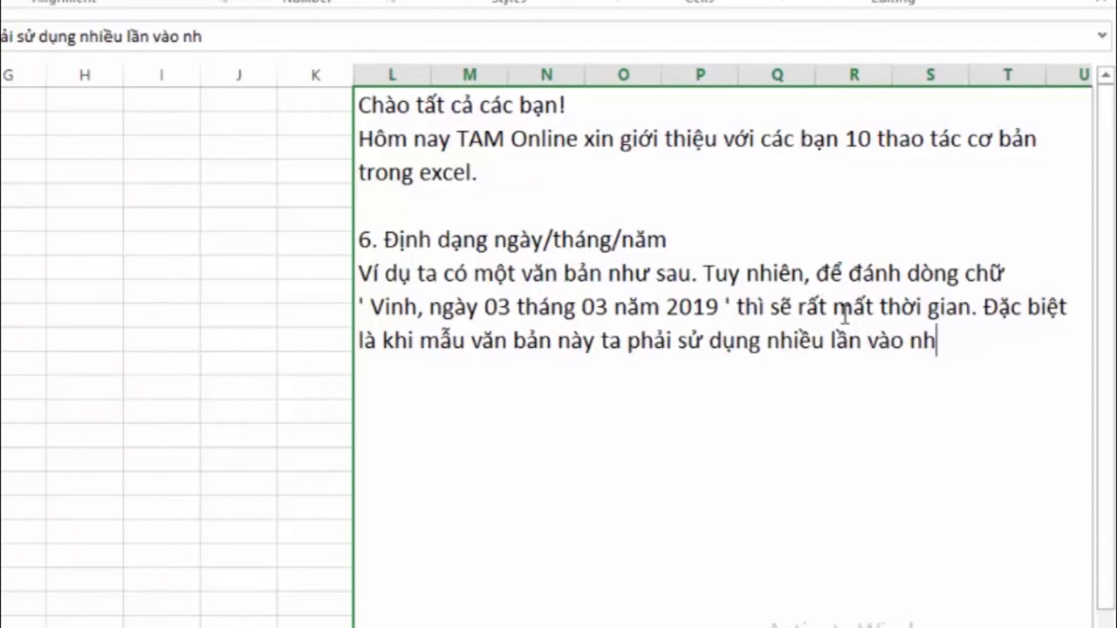
pyautogui.write('uwngx ngayf ')
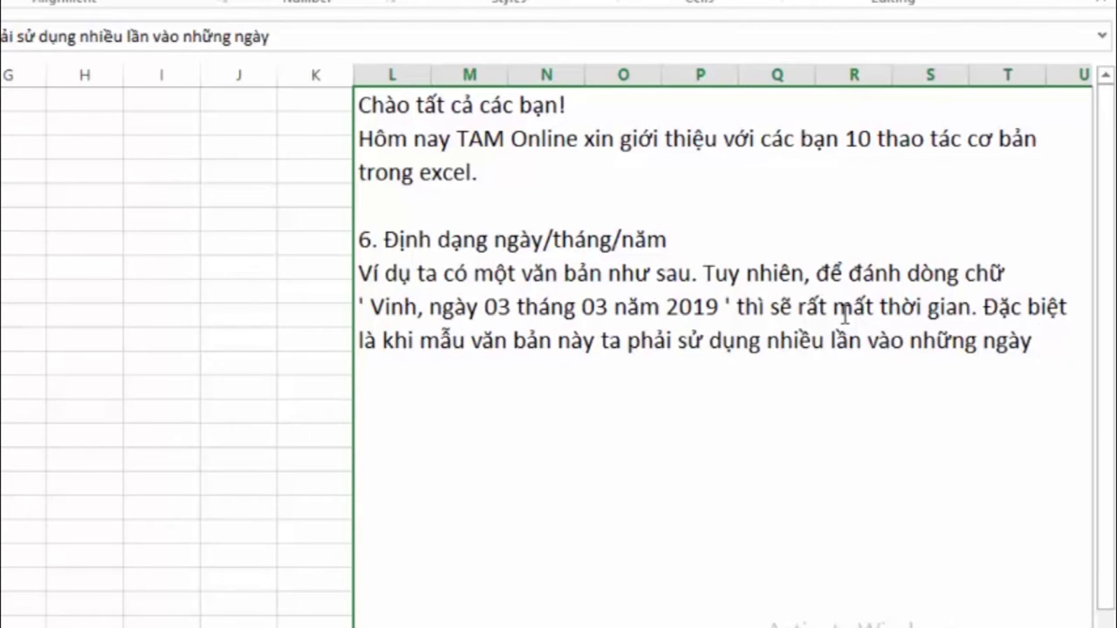
pyautogui.write('khasc')
pyautogui.hotkey('alt', 'Return')
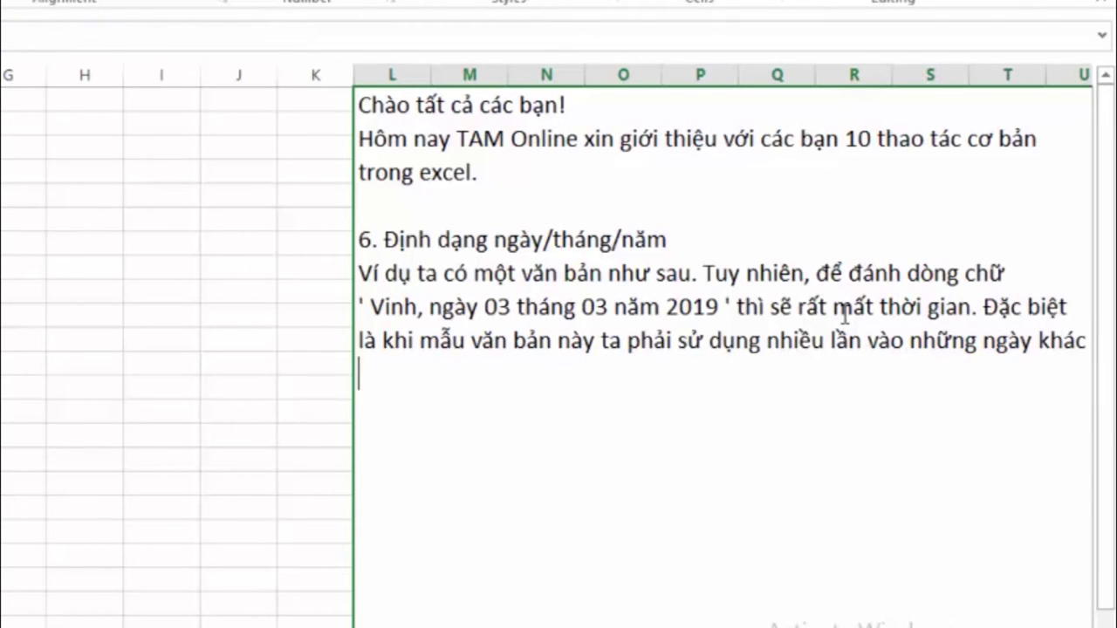
pyautogui.write('nhau.')
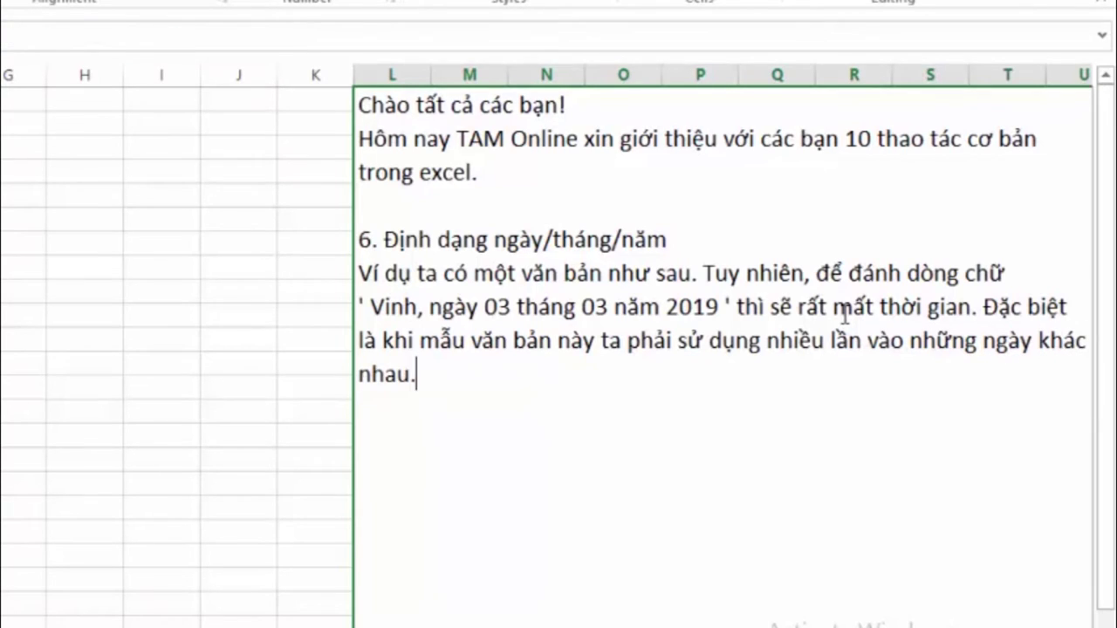
# Add the line 'Để đơn giản và rút ngắn thời gian ta làm như sau...'
pyautogui.hotkey('alt', 'Return')
pyautogui.write('Đe')
pyautogui.write('đơn ')
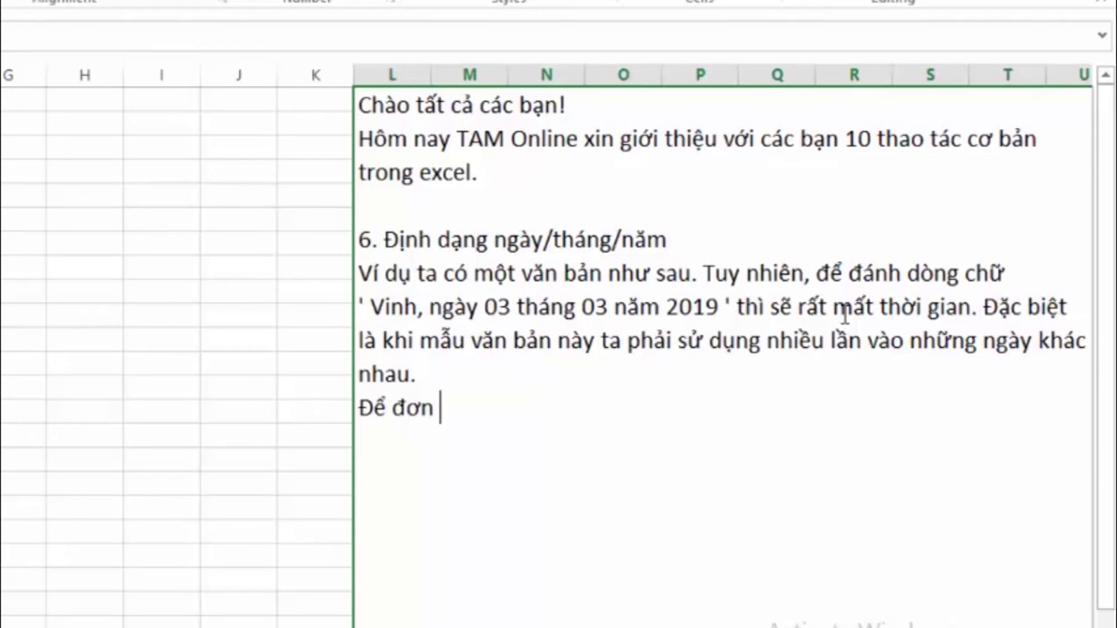
pyautogui.write('gian')
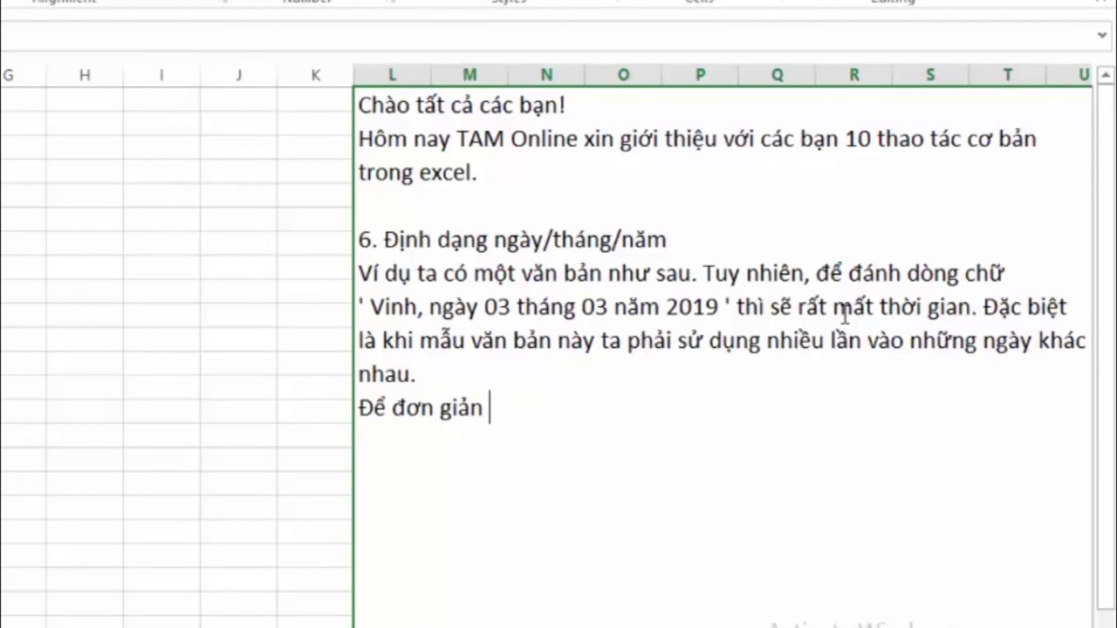
pyautogui.write(' va')
pyautogui.write(' rut nga')
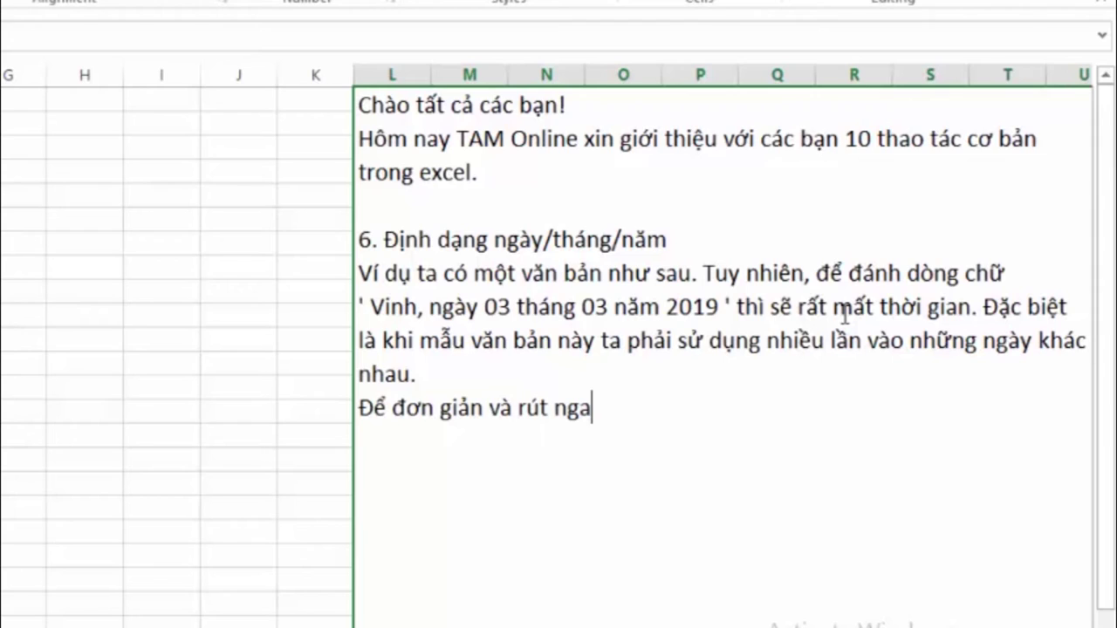
pyautogui.write('n thời g')
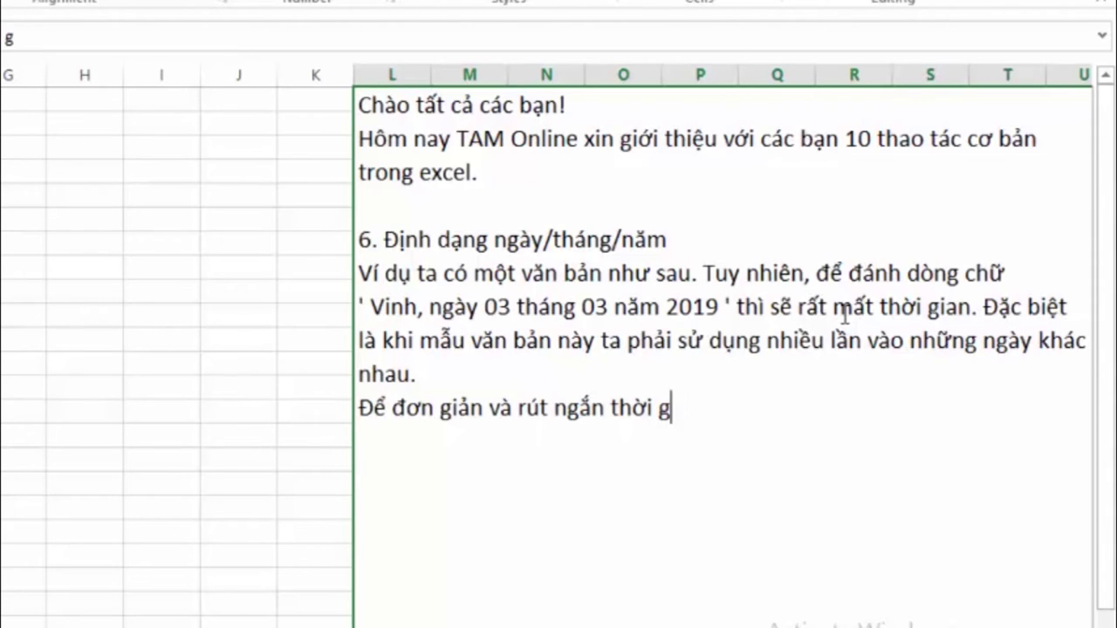
pyautogui.write('ian  ta ')
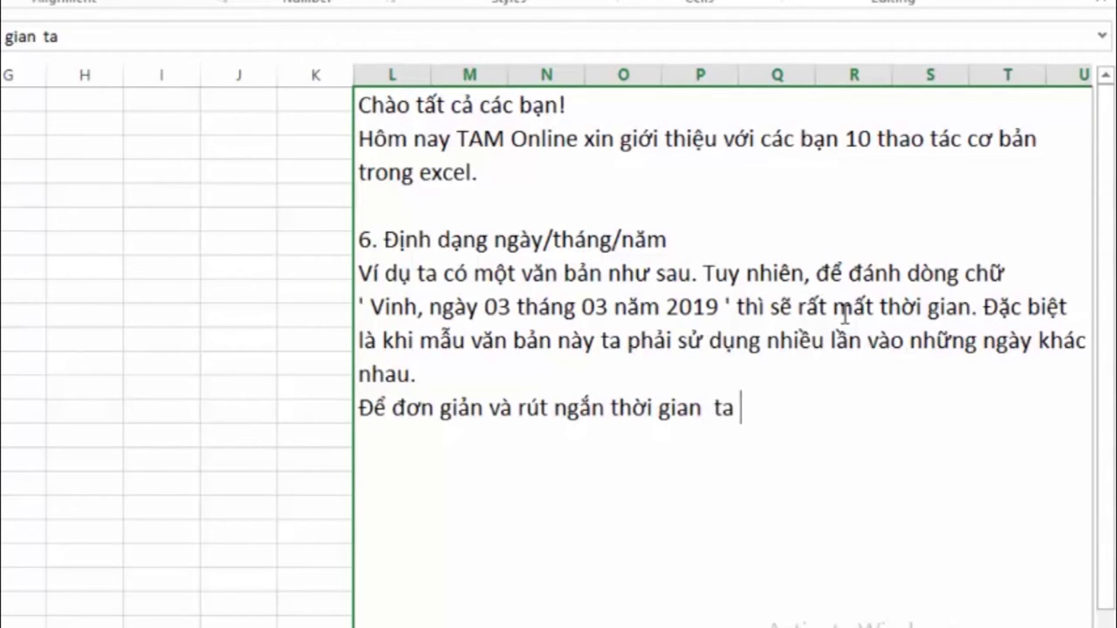
pyautogui.write('lam như ')
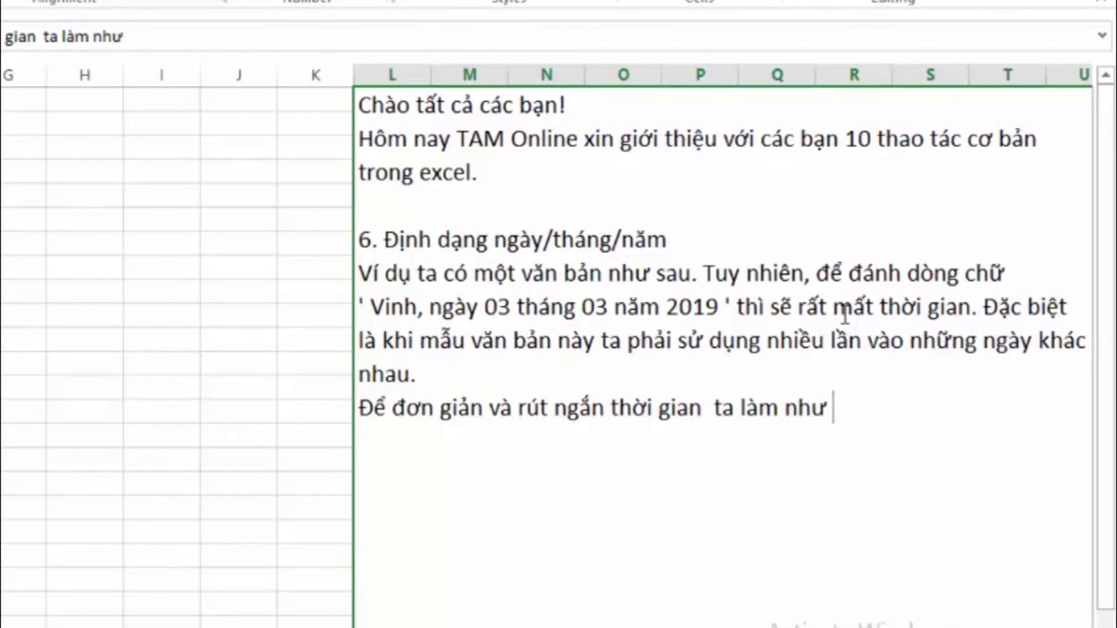
pyautogui.write('s')
pyautogui.write('au...')
pyautogui.press('Return')
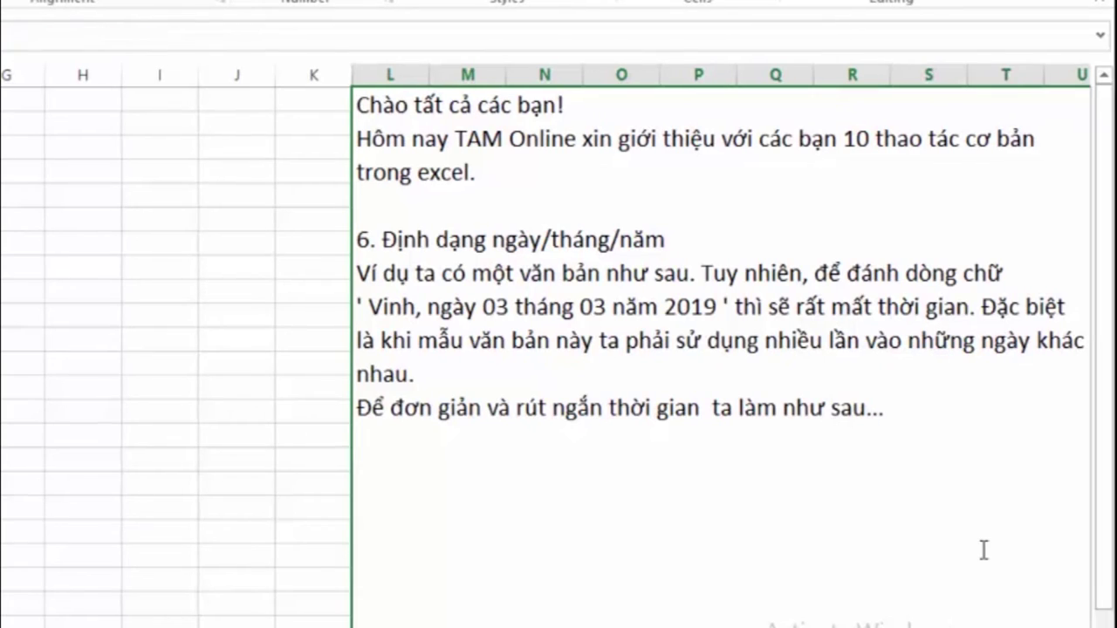
# Explain typing 03/03/2019 in the date cell, then right-clicking it to bring up Format Cells
pyautogui.write('Trong ')
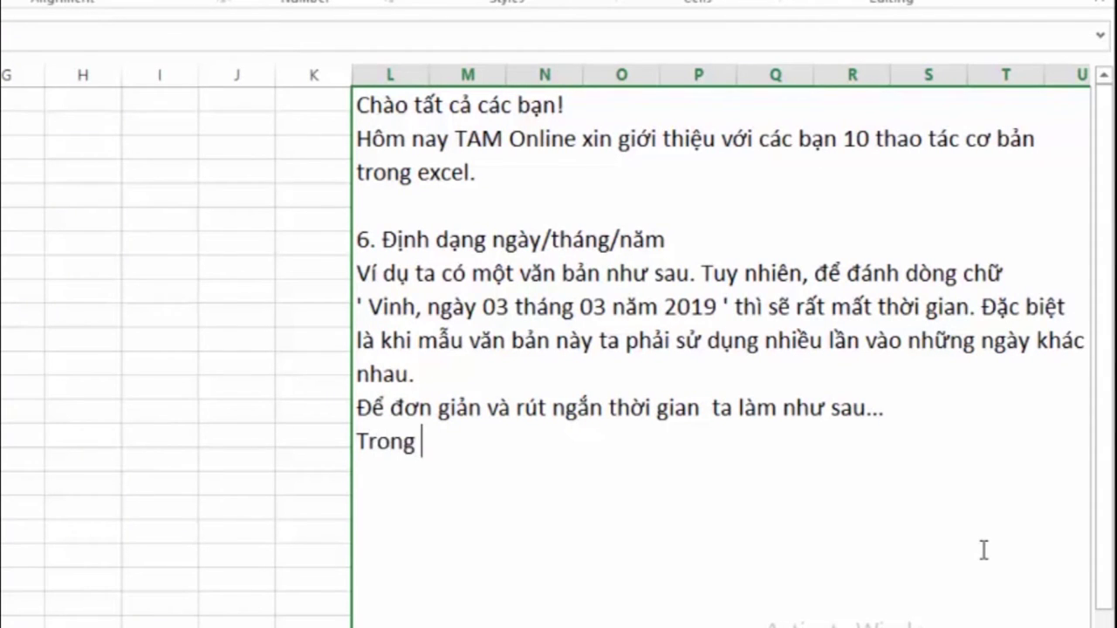
pyautogui.write('ô nh')
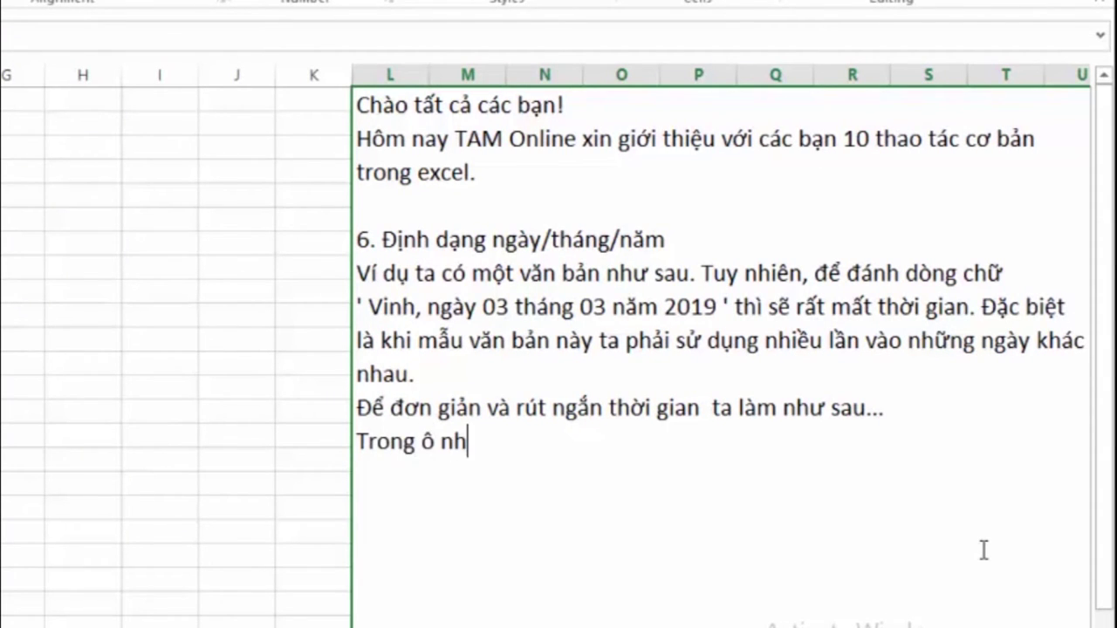
pyautogui.write('â')
pyautogui.press('BackSpace')
pyautogui.press('BackSpace')
pyautogui.press('BackSpace')
pyautogui.write('ngay')
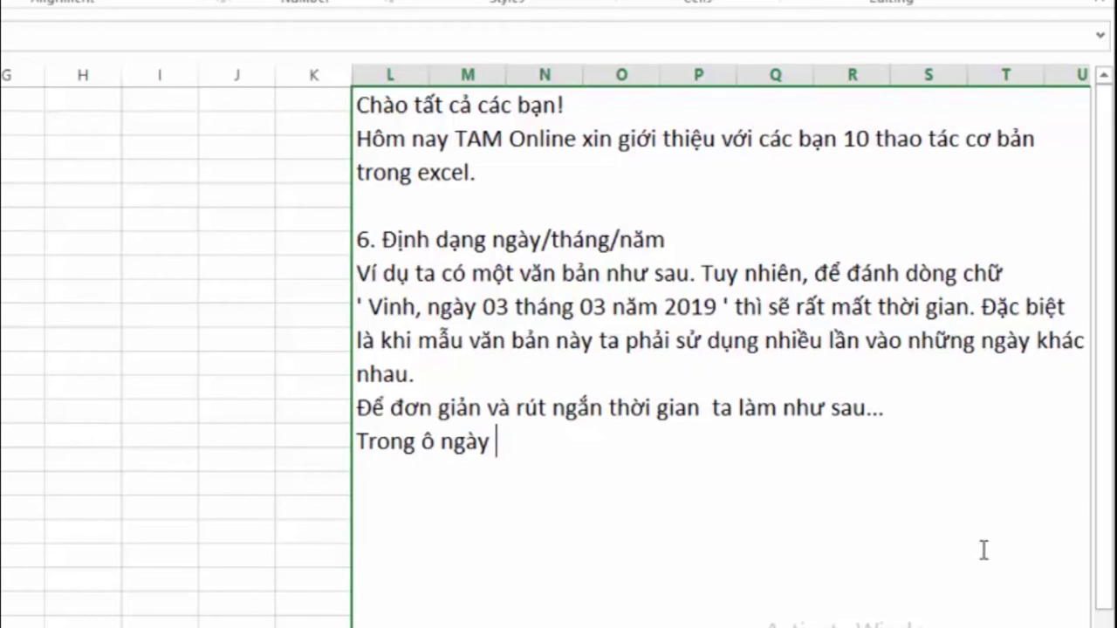
pyautogui.write(' thang, t')
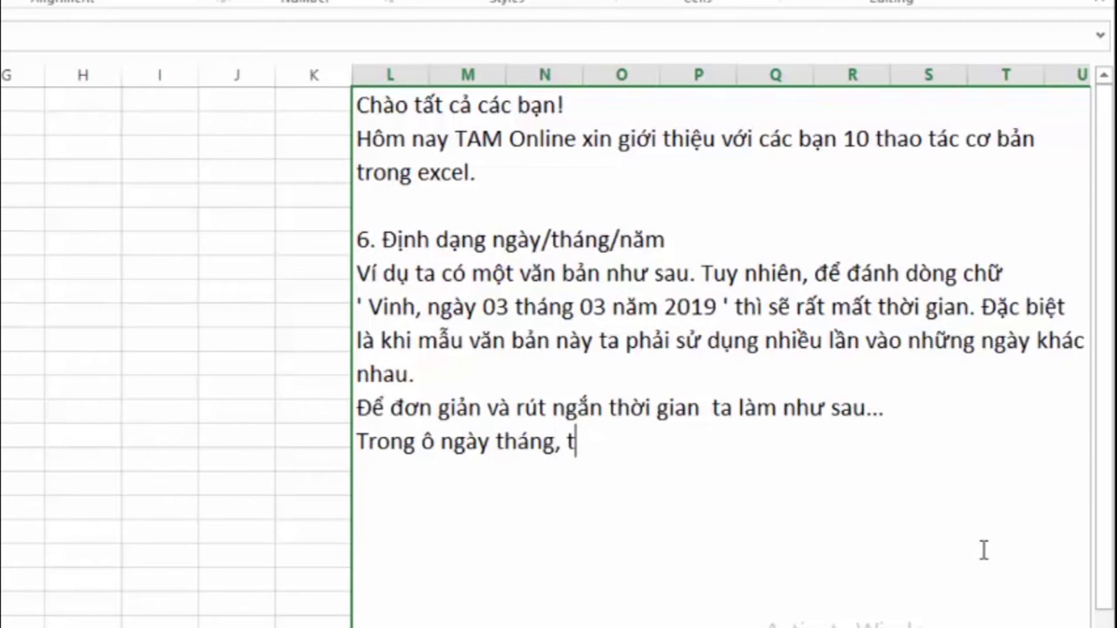
pyautogui.write('a nhâp')
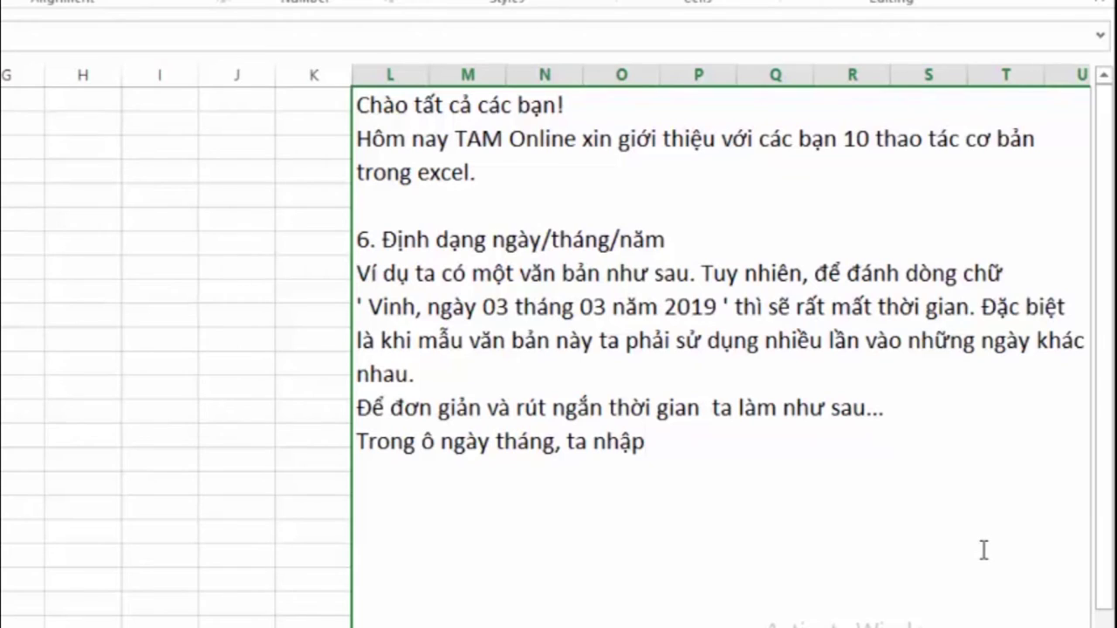
pyautogui.write('j: ')
pyautogui.write('03/03')
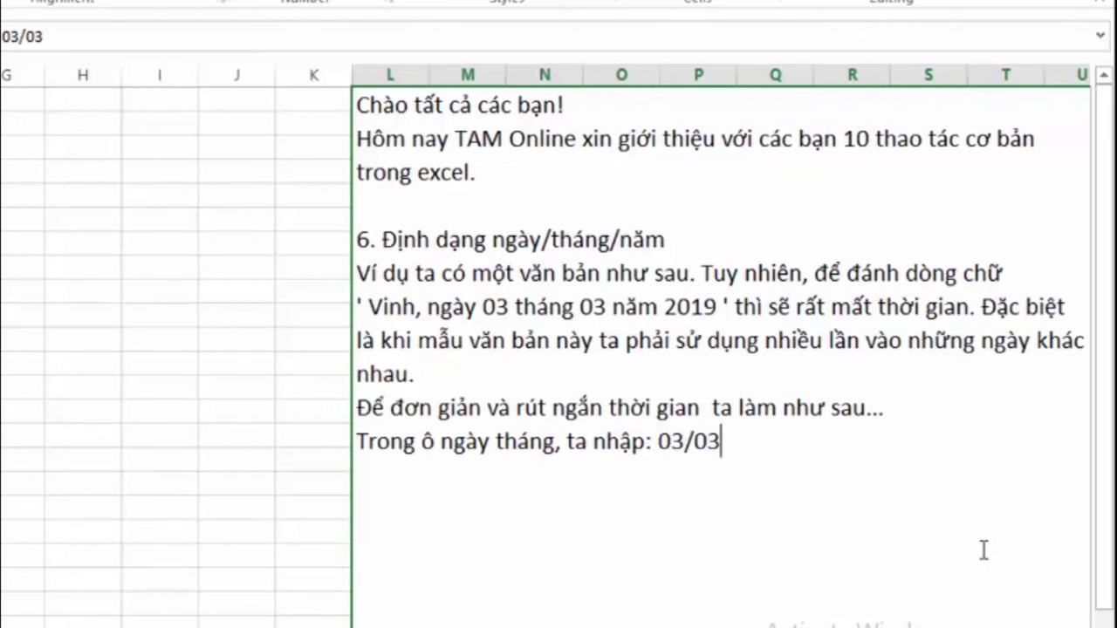
pyautogui.write('/201')
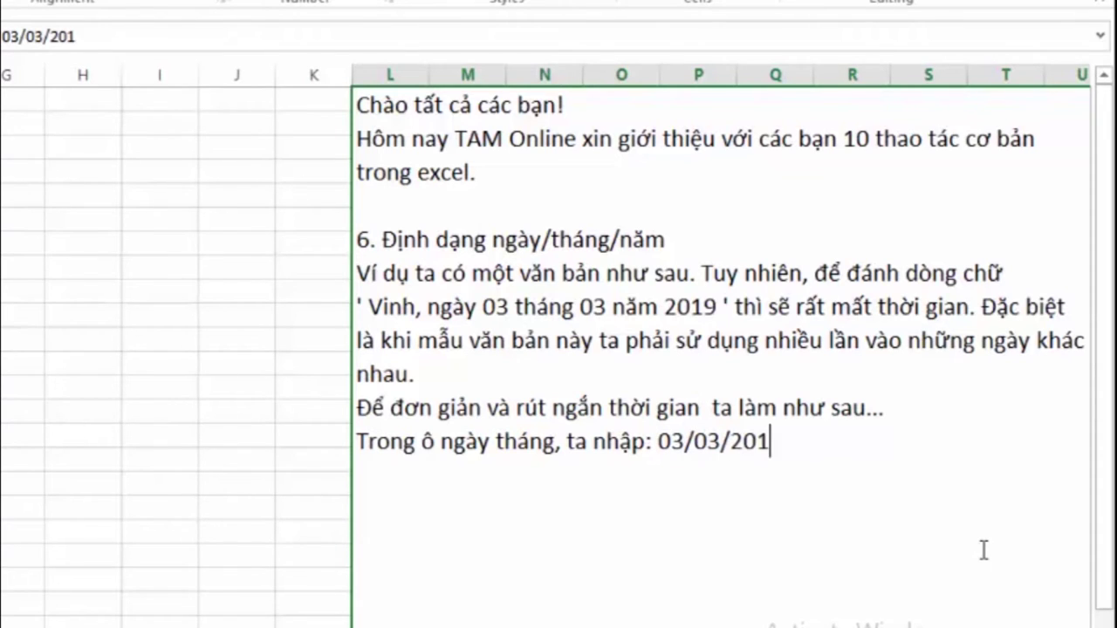
pyautogui.write('9.')
pyautogui.write(' Sau ')
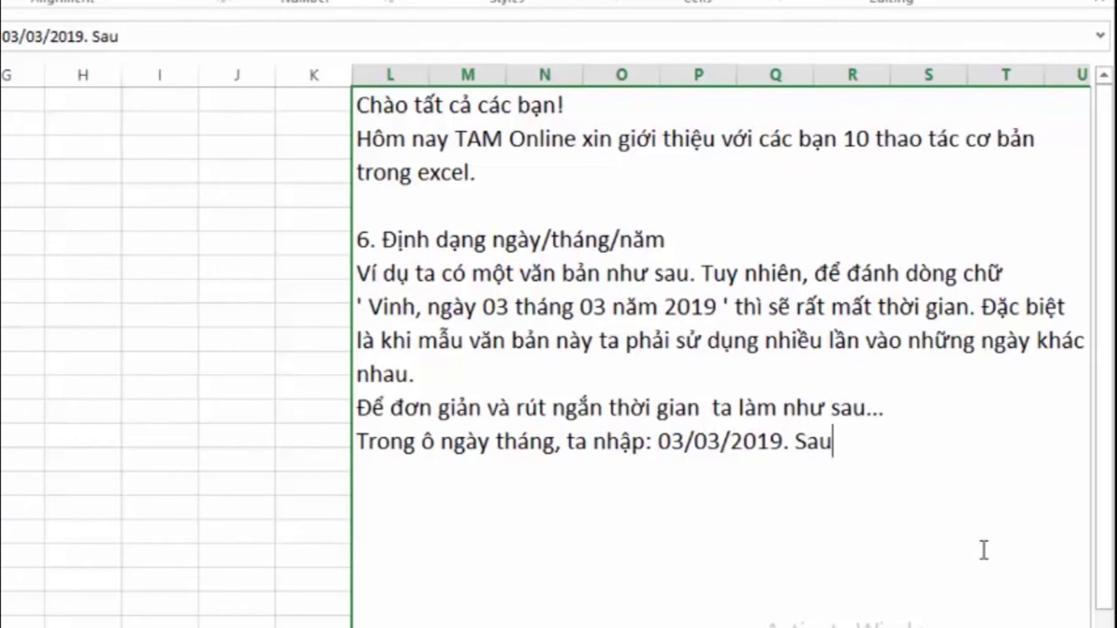
pyautogui.write('đó')
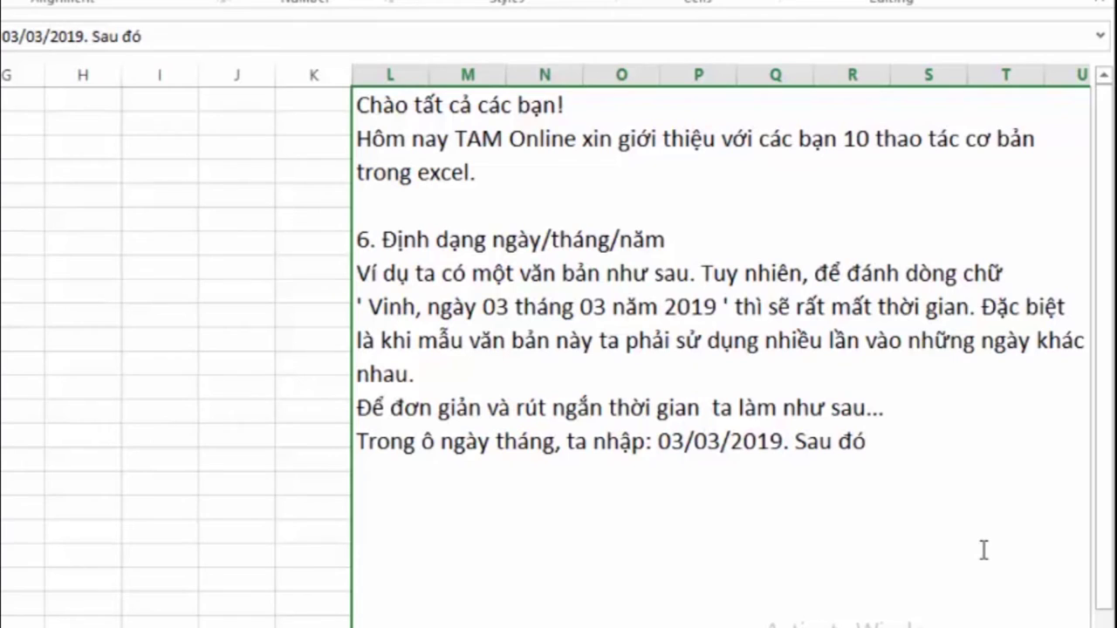
pyautogui.write(' ta nhâps ')
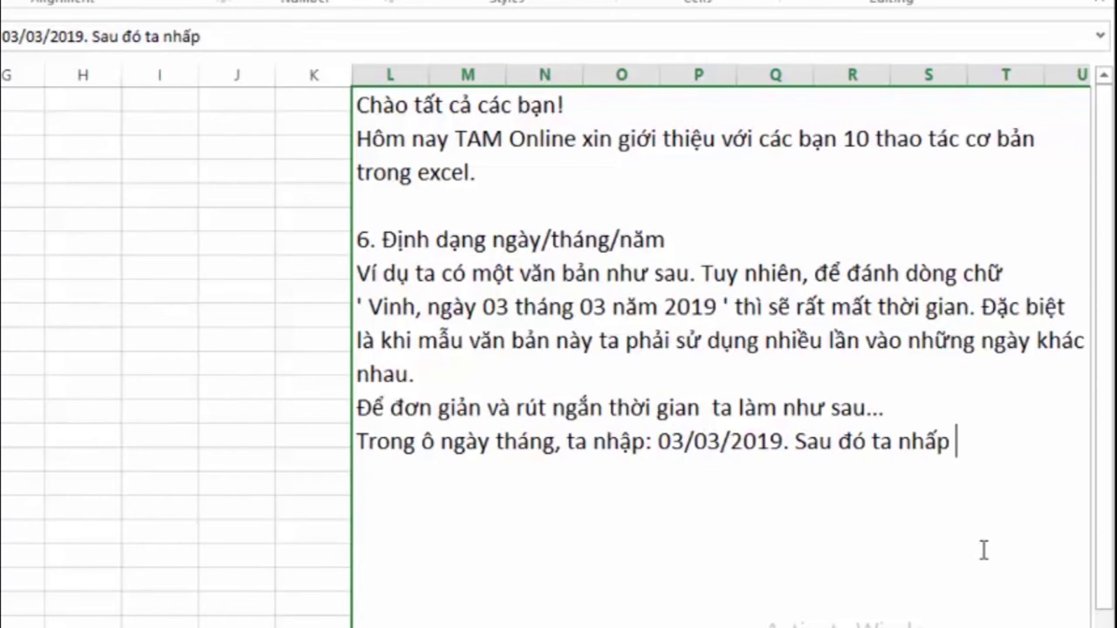
pyautogui.write('chuôt p')
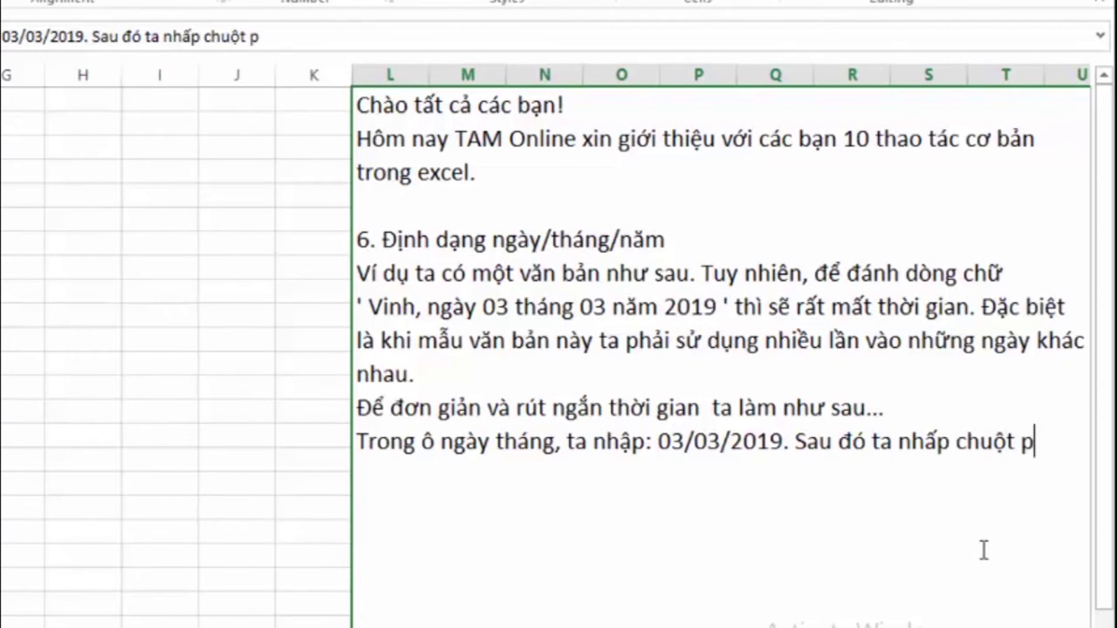
pyautogui.write('hair')
pyautogui.hotkey('alt', 'Return')
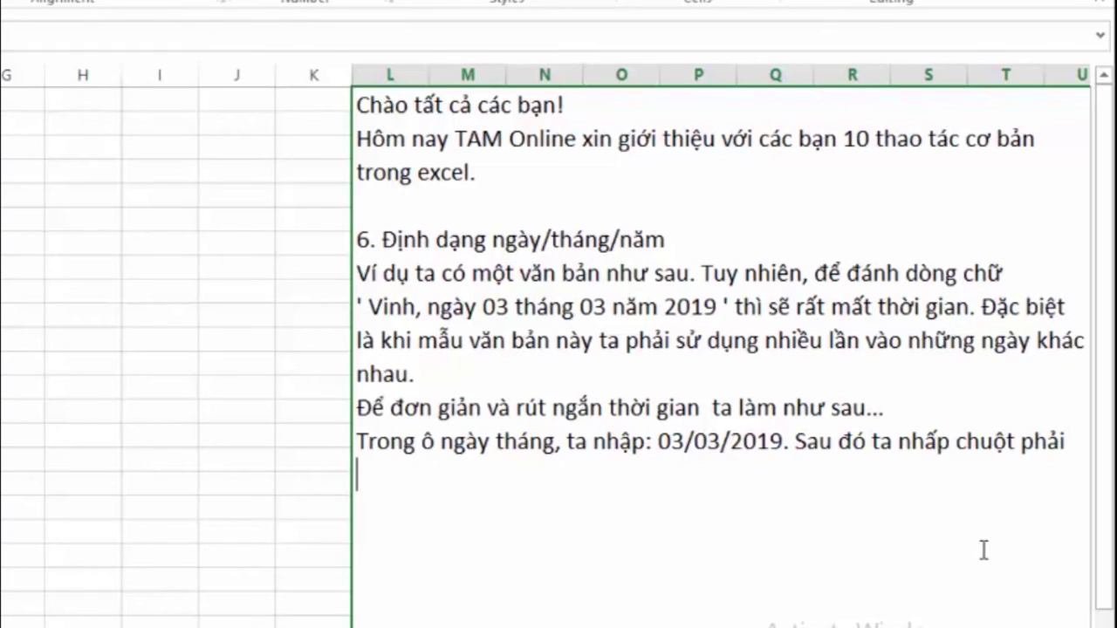
pyautogui.write('vaof ')
pyautogui.write('ô dó ')
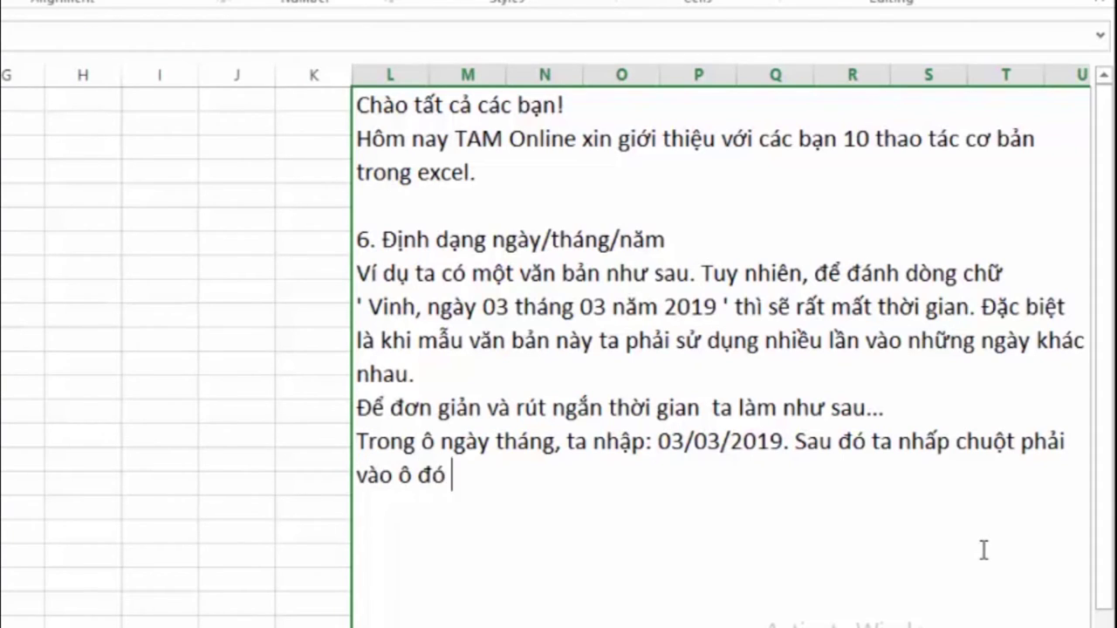
pyautogui.write('đe')
pyautogui.write(' xu')
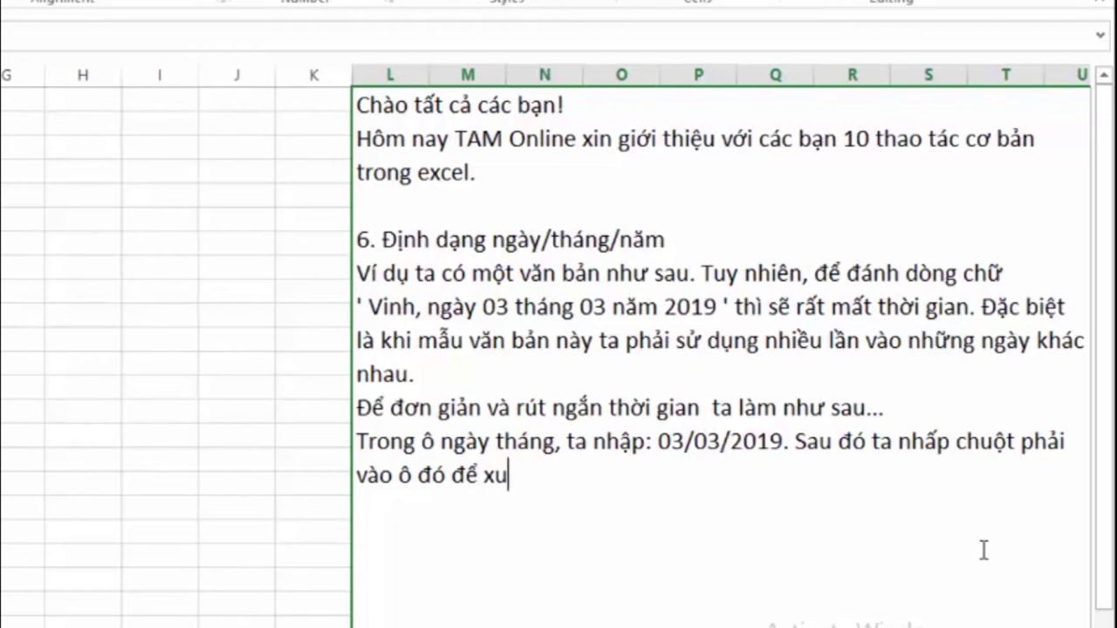
pyautogui.write('ất hieện')
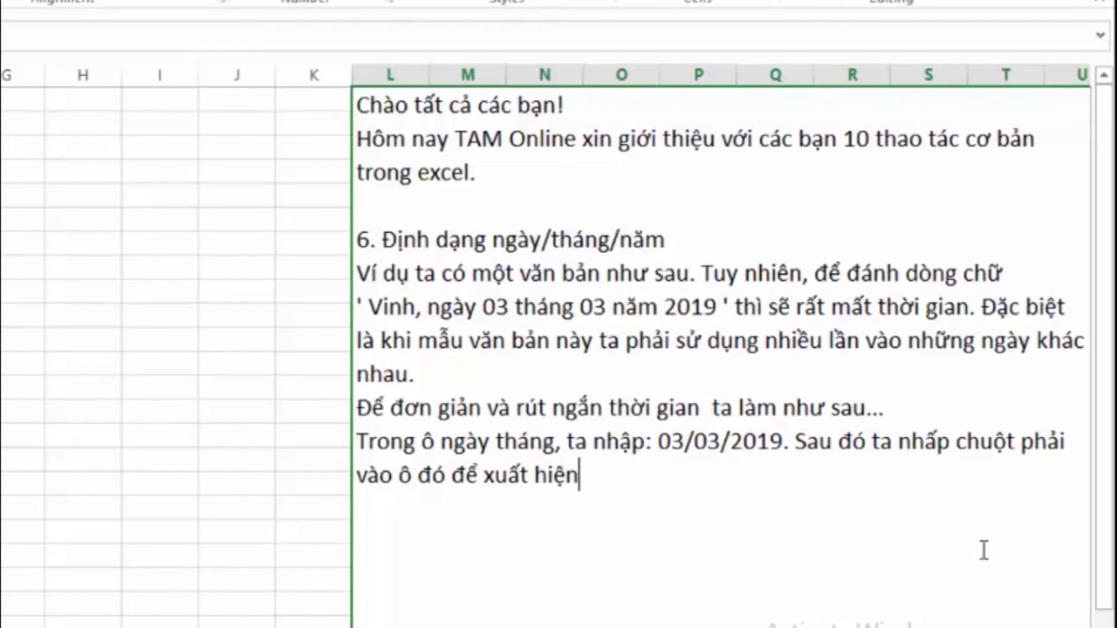
pyautogui.write(' bangr ')
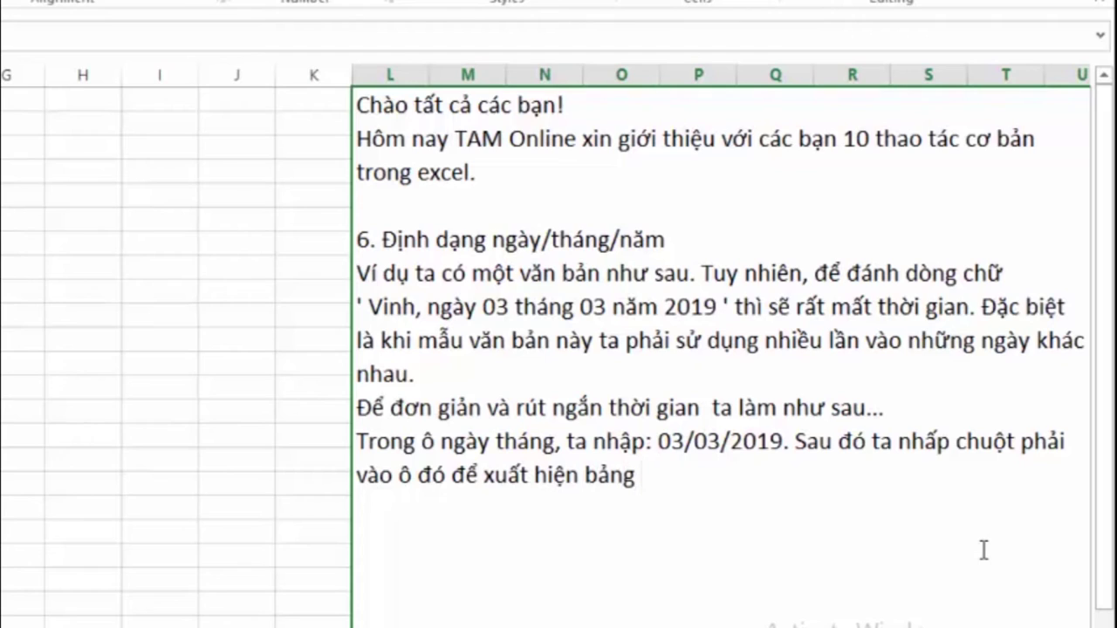
pyautogui.write('Forr')
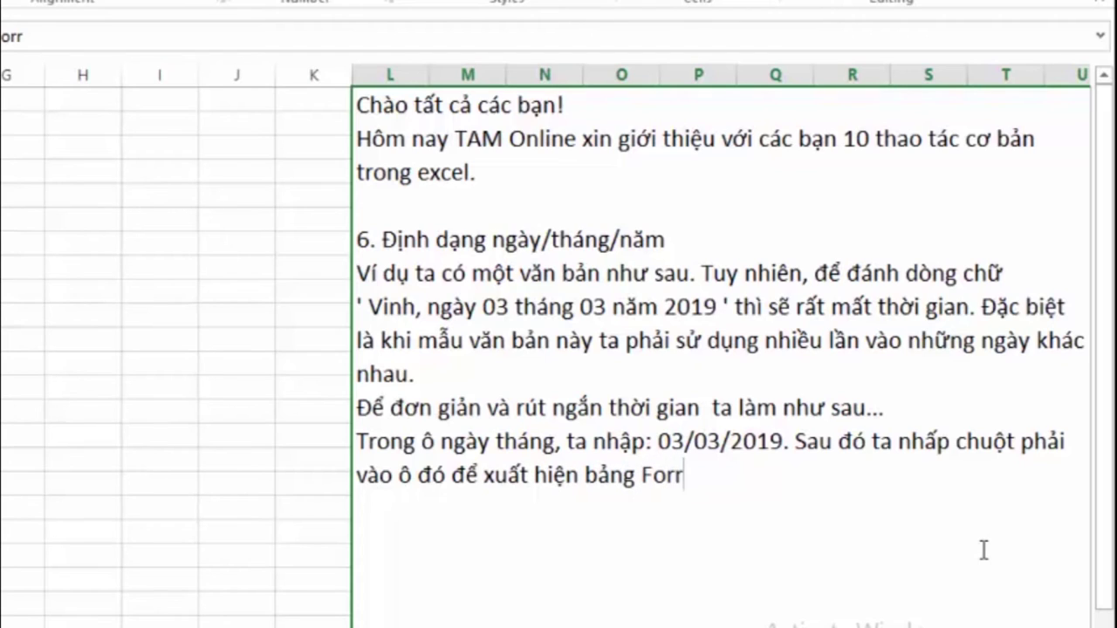
pyautogui.press('BackSpace')
pyautogui.write('mat Ce')
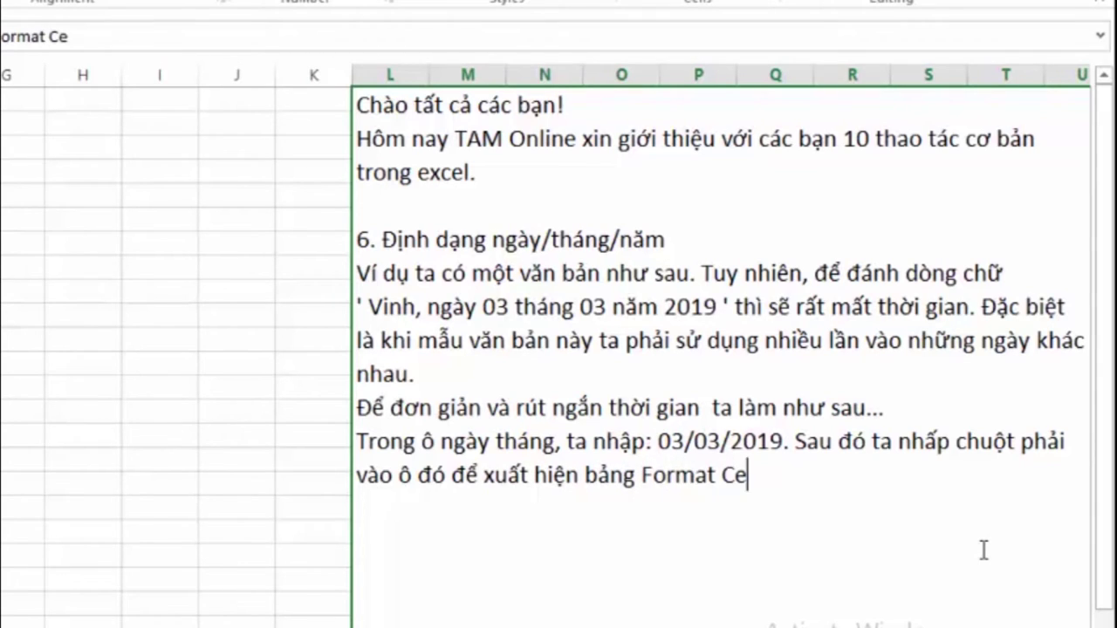
pyautogui.write('lls')
pyautogui.write('.')
pyautogui.write(' ta')
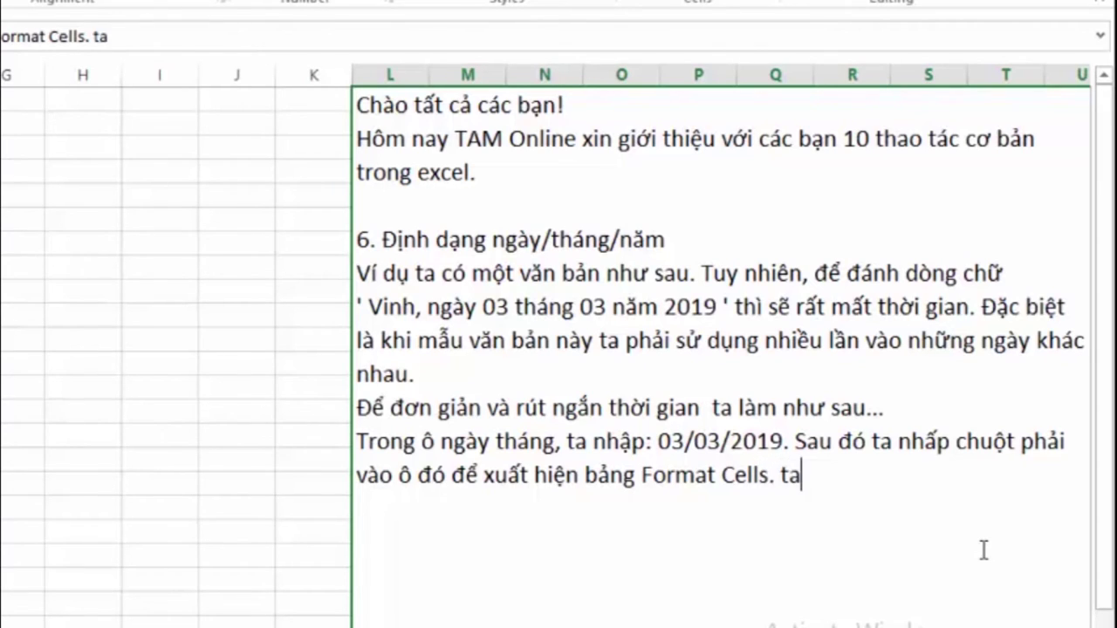
pyautogui.press('BackSpace')
pyautogui.press('BackSpace')
# Add the sentence about choosing Date, then Custom, and entering the format in Type
pyautogui.write('T')
pyautogui.write('rong bang')
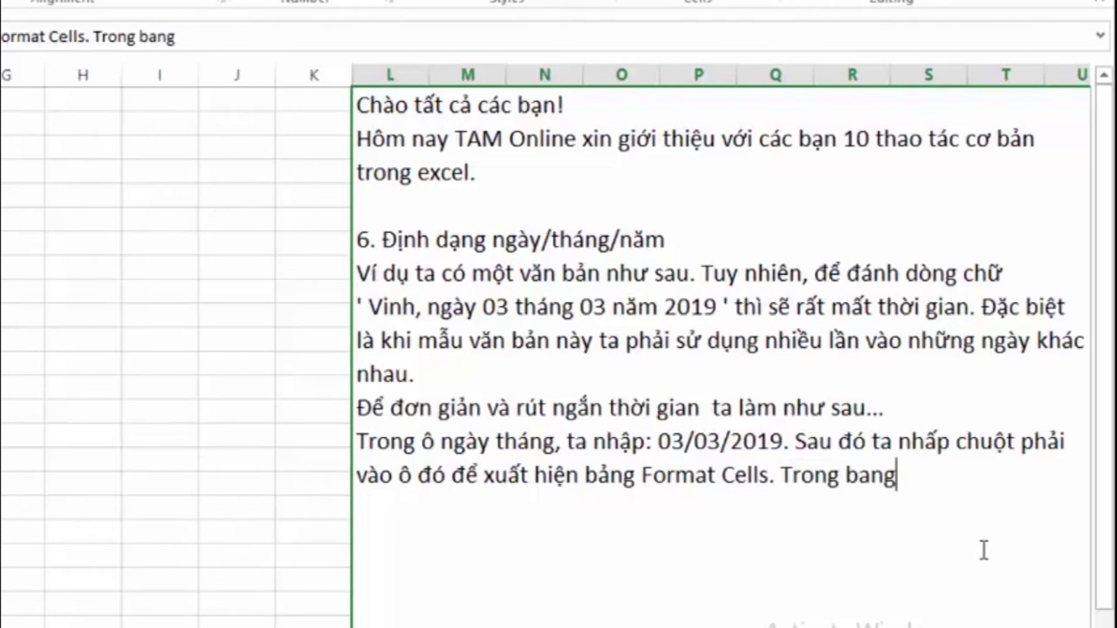
pyautogui.write(' nayf ta')
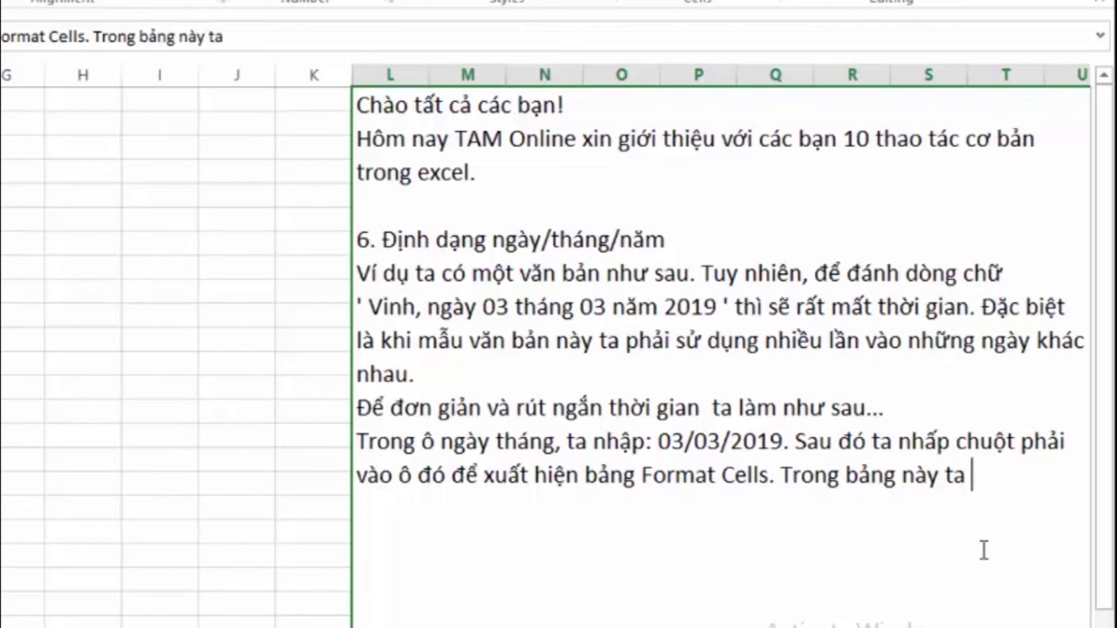
pyautogui.write(' chọ D')
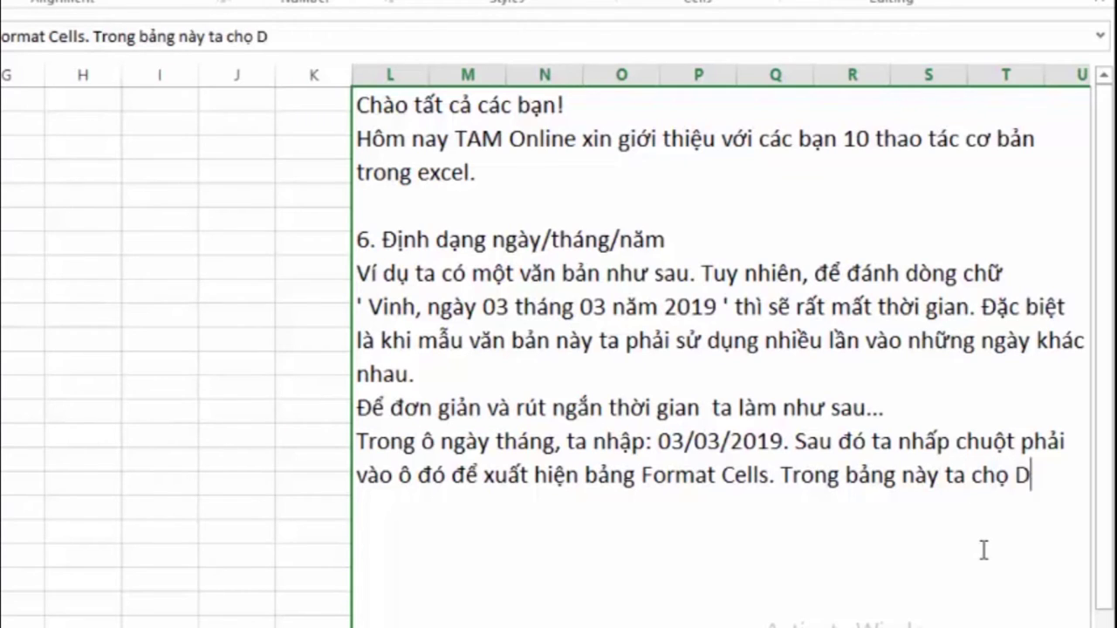
pyautogui.write('ate')
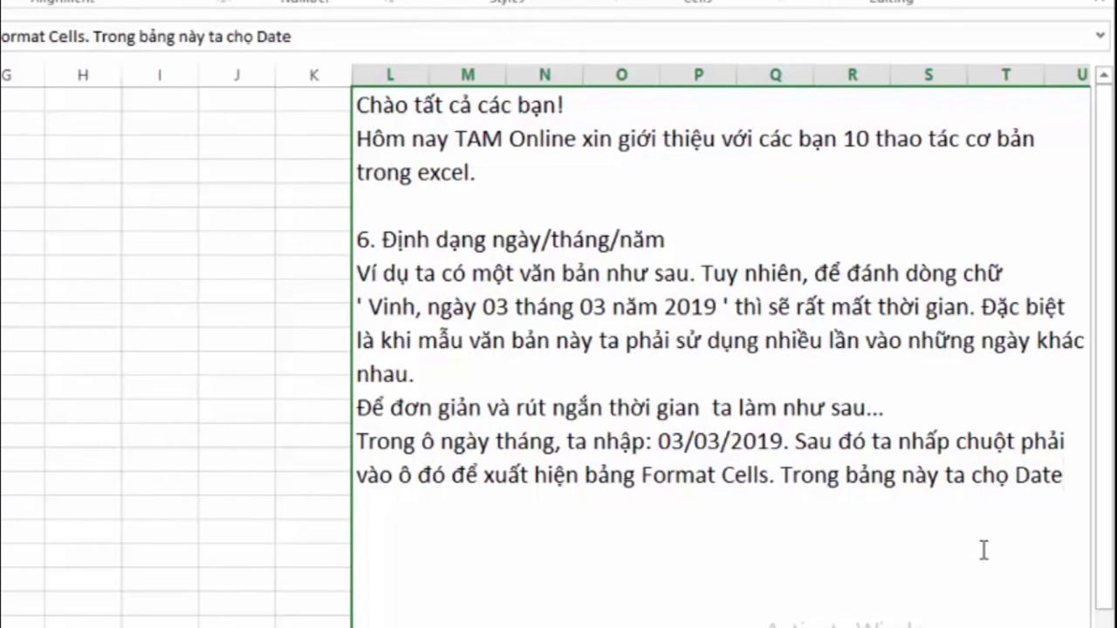
pyautogui.write(', ')
pyautogui.write('sau đoó ch')
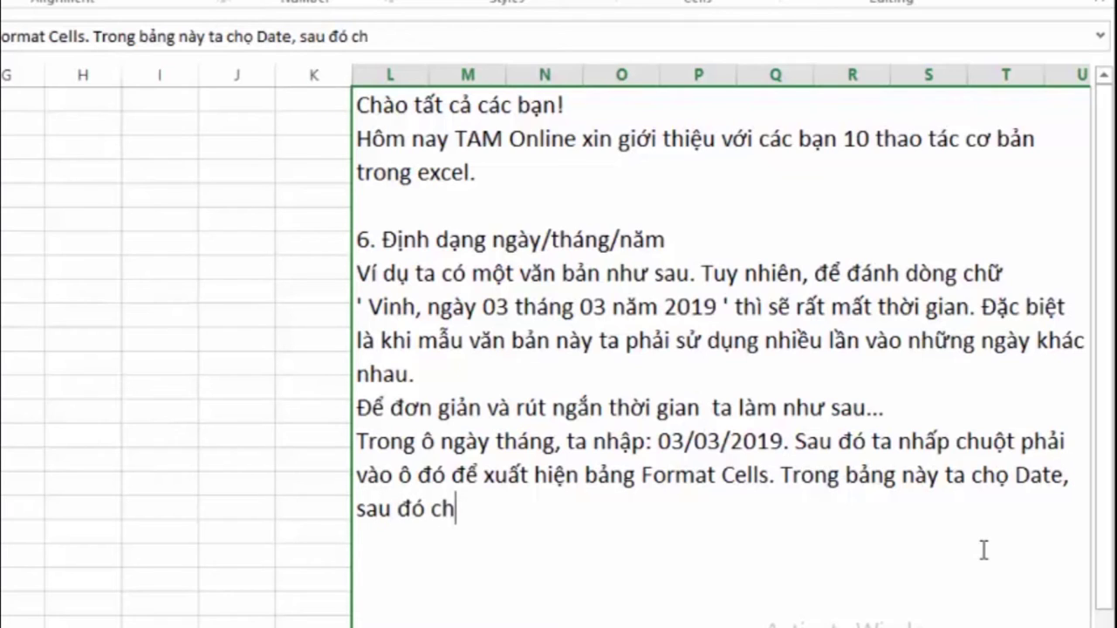
pyautogui.write('o')
pyautogui.write('n')
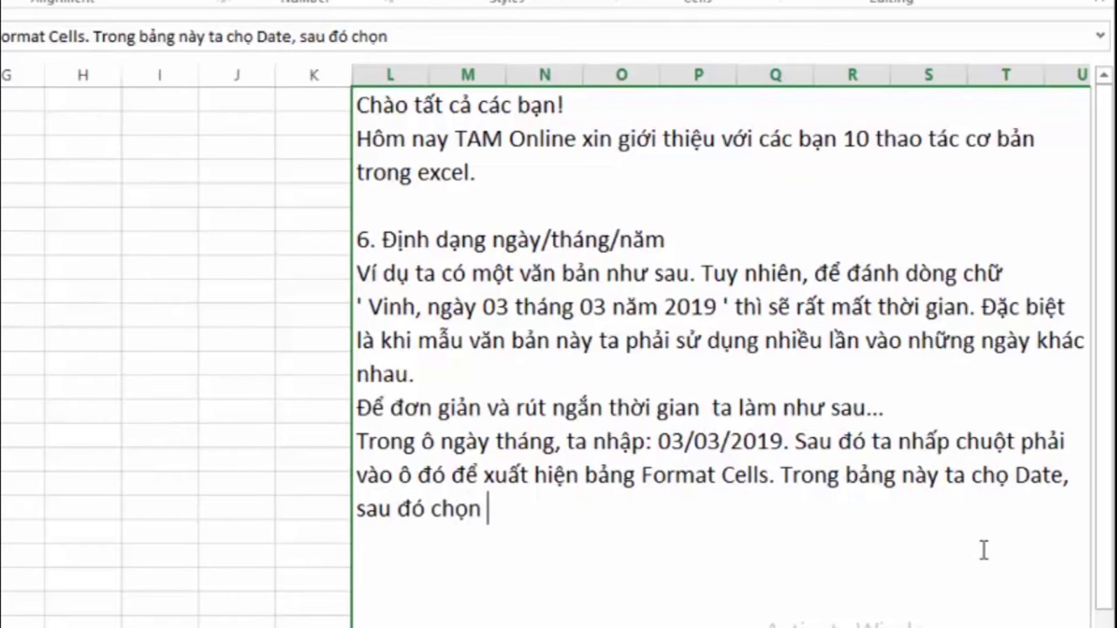
pyautogui.write(' Cu')
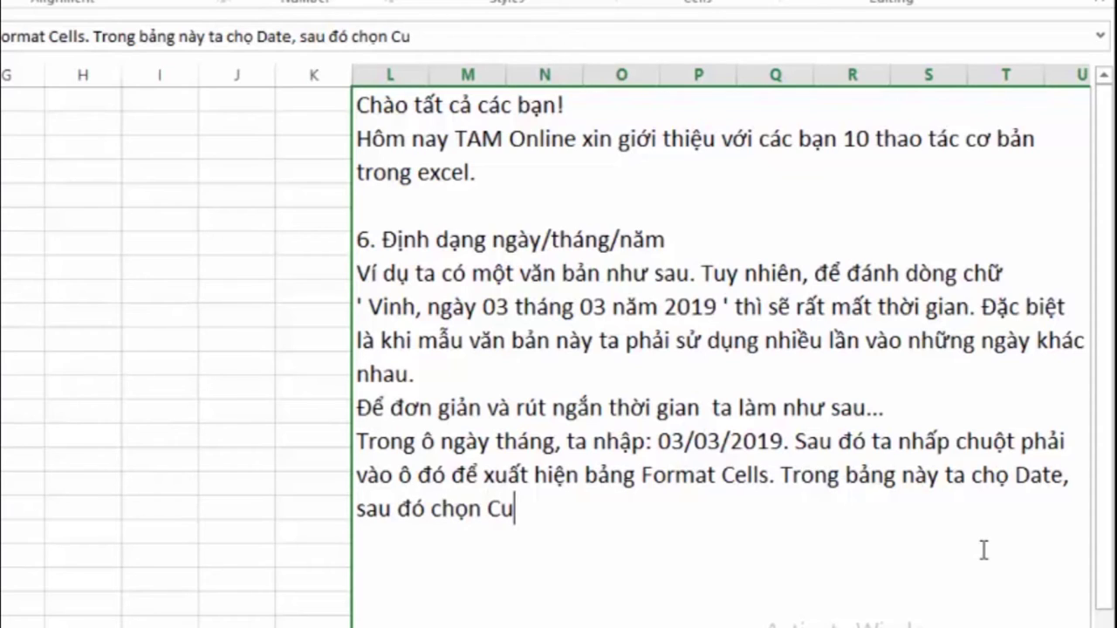
pyautogui.write('ssto')
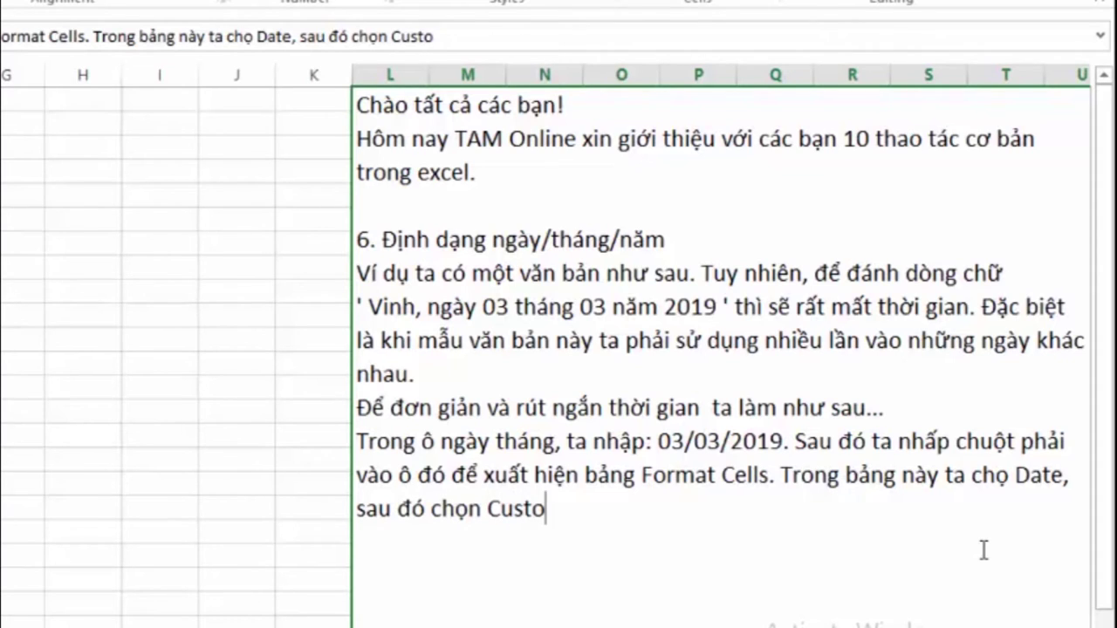
pyautogui.write('m')
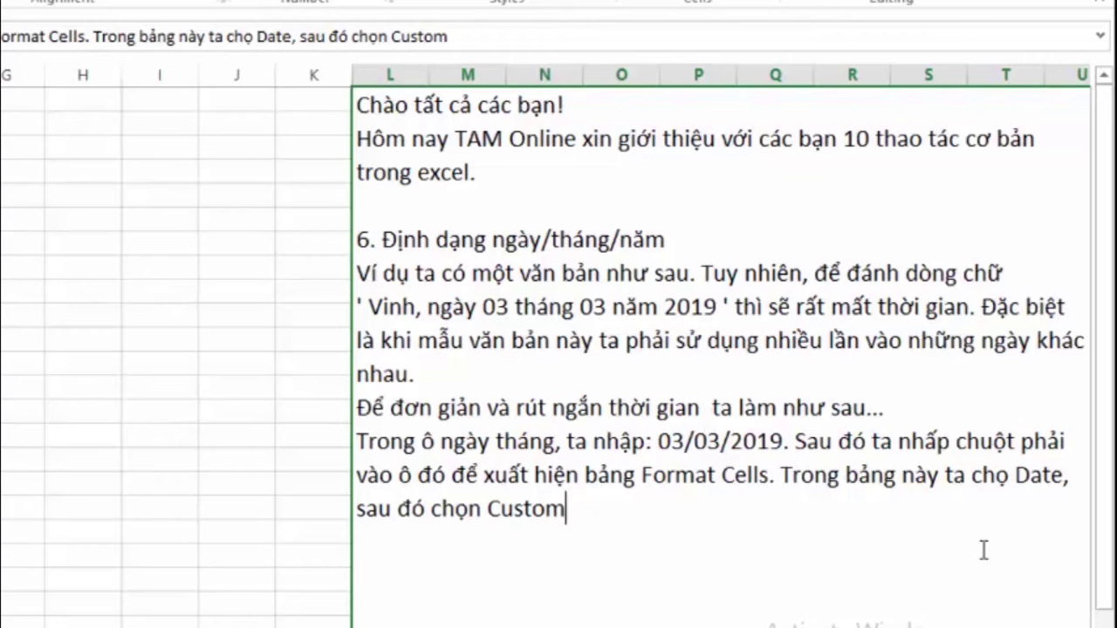
pyautogui.write('.')
pyautogui.write(' Vaf ')
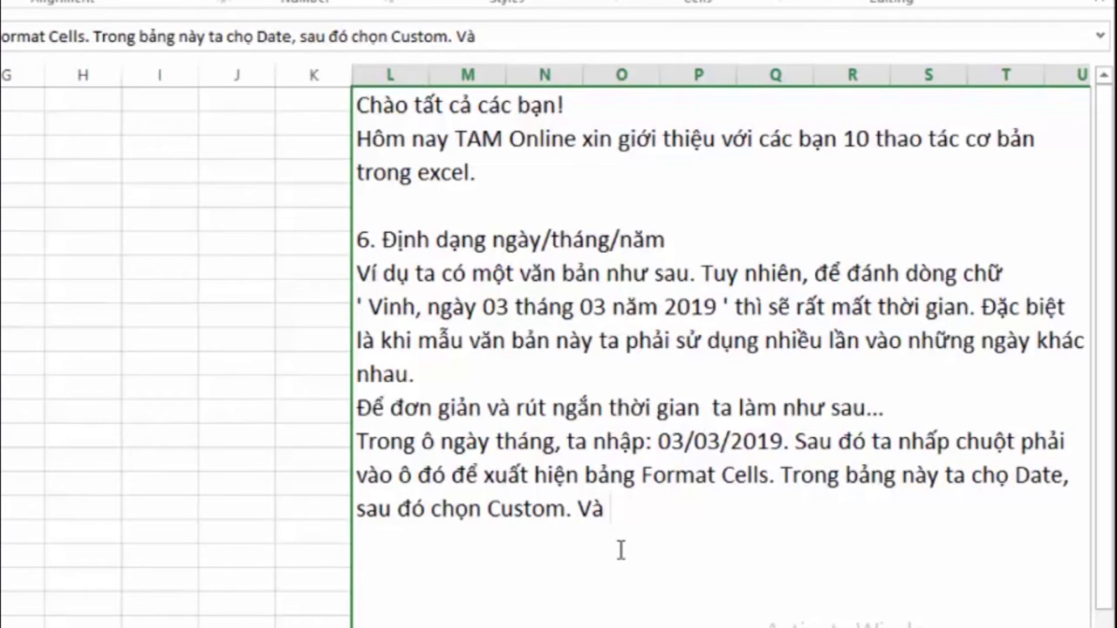
pyautogui.write('trong ')
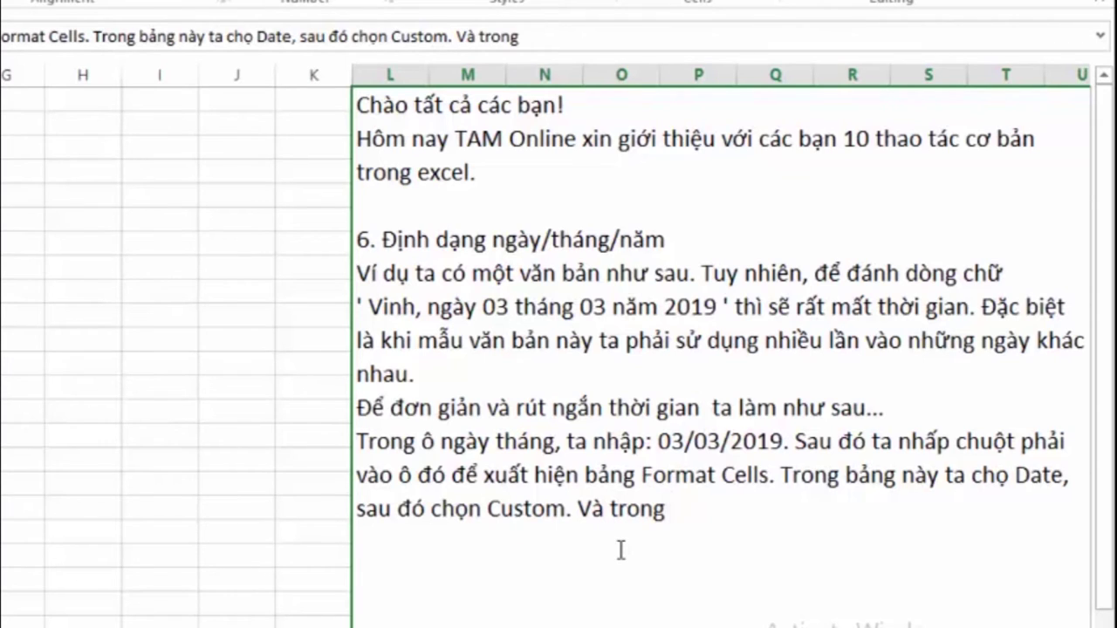
pyautogui.write('ô ')
pyautogui.write('ty')
pyautogui.press('BackSpace')
pyautogui.press('BackSpace')
pyautogui.write('Ty')
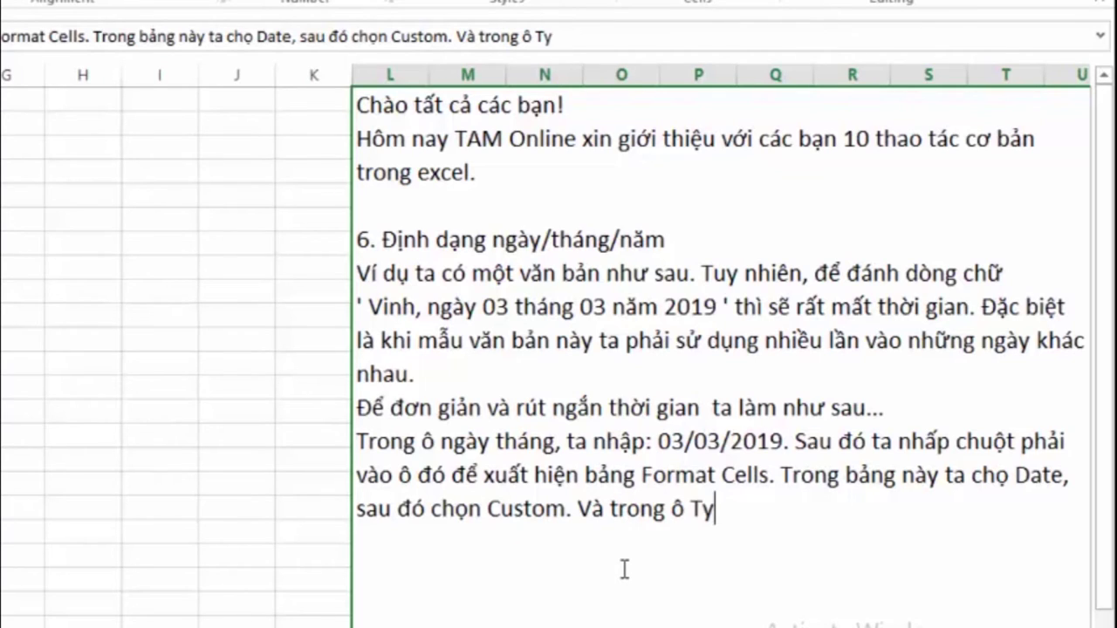
pyautogui.write('pe ta')
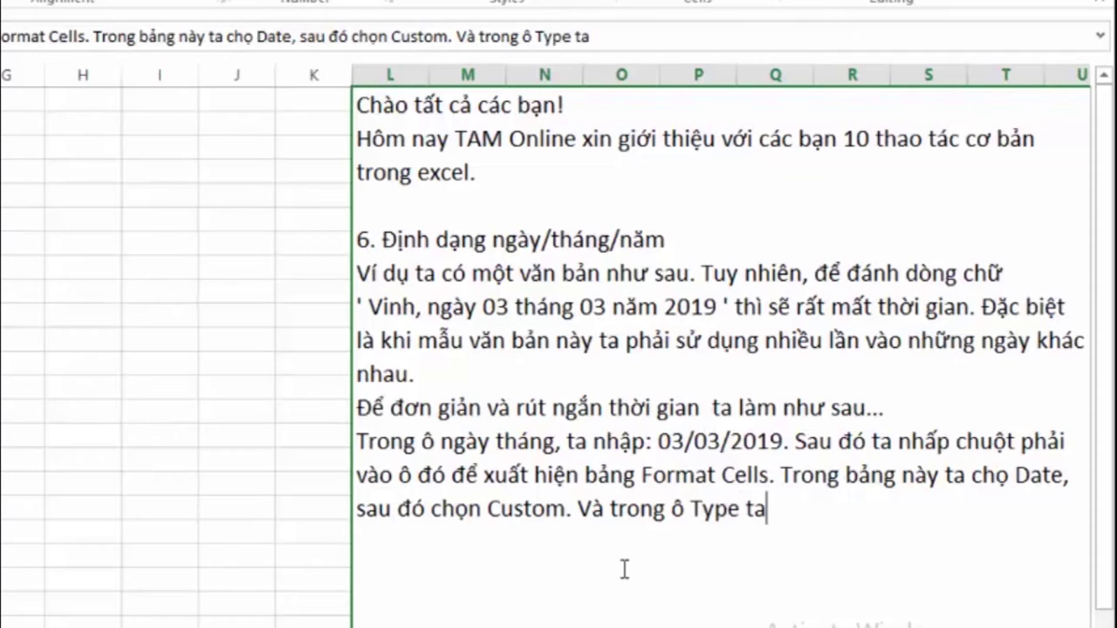
pyautogui.write(' nhập')
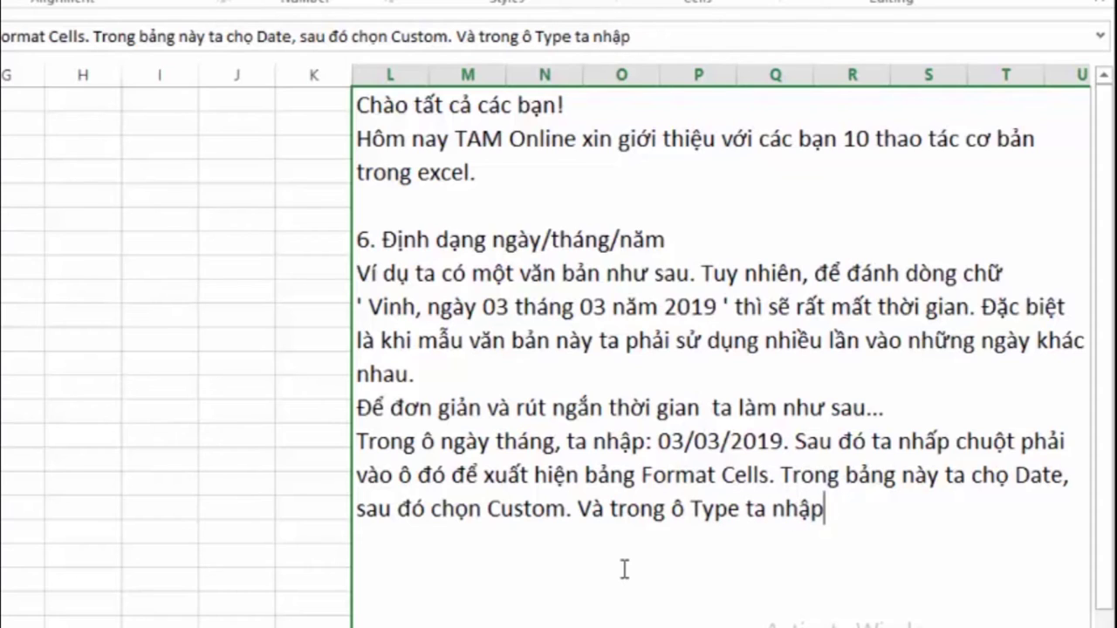
pyautogui.write(' định')
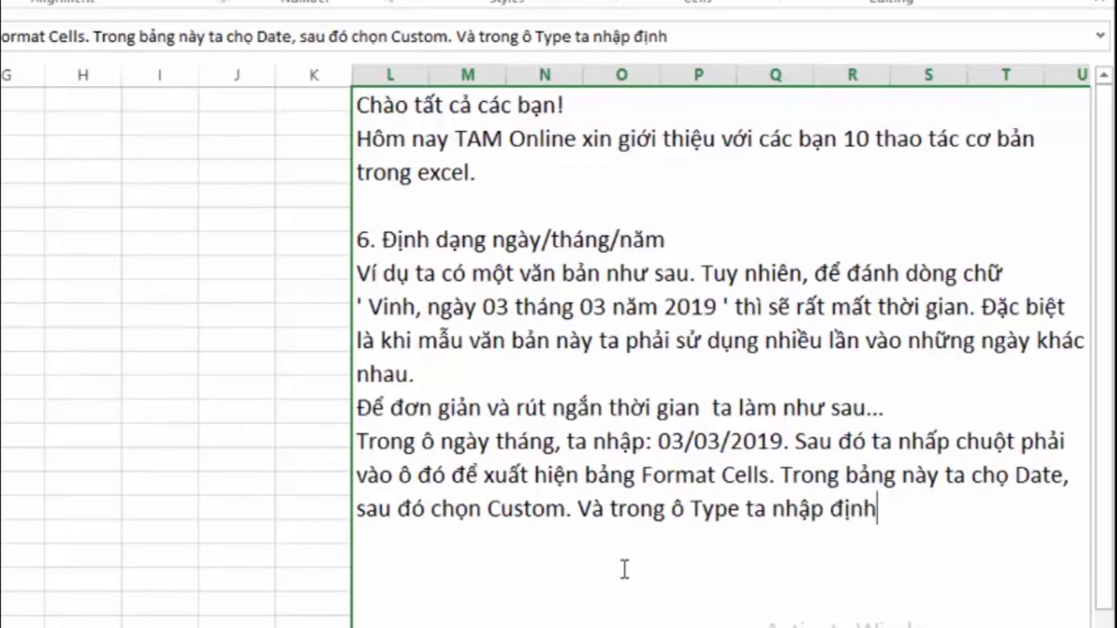
pyautogui.write(' dangj như ')
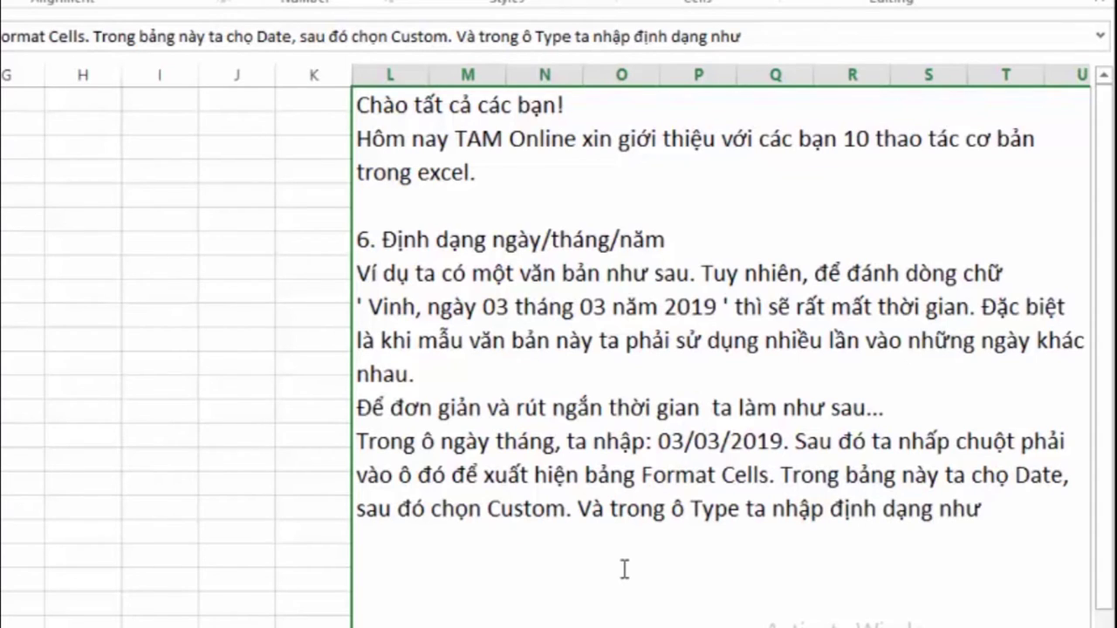
pyautogui.write('sau:')
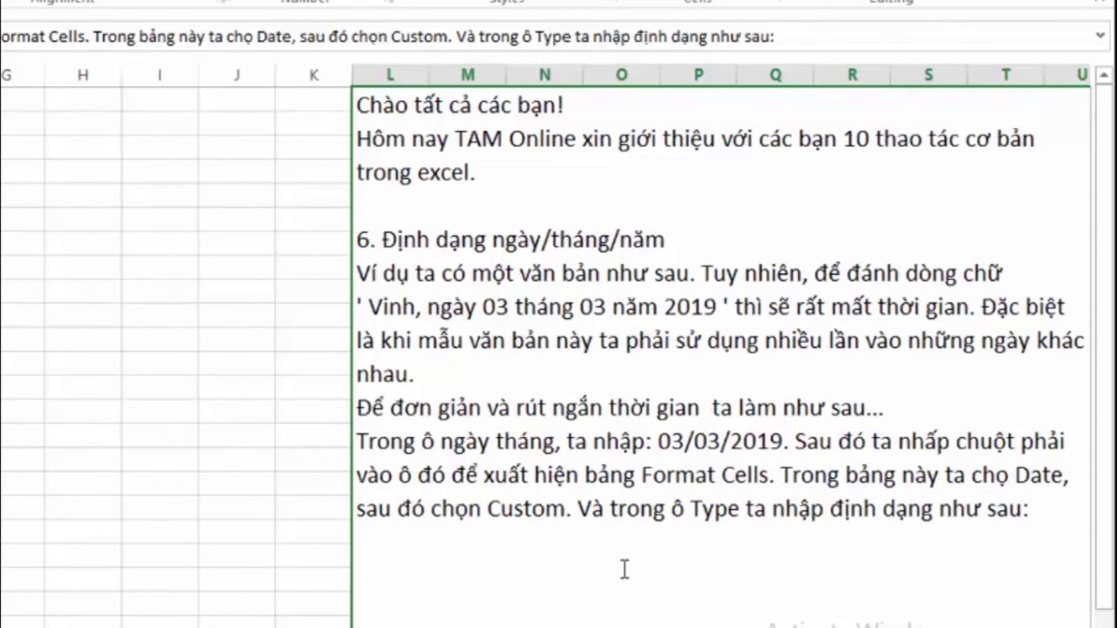
pyautogui.hotkey('alt', 'Return')
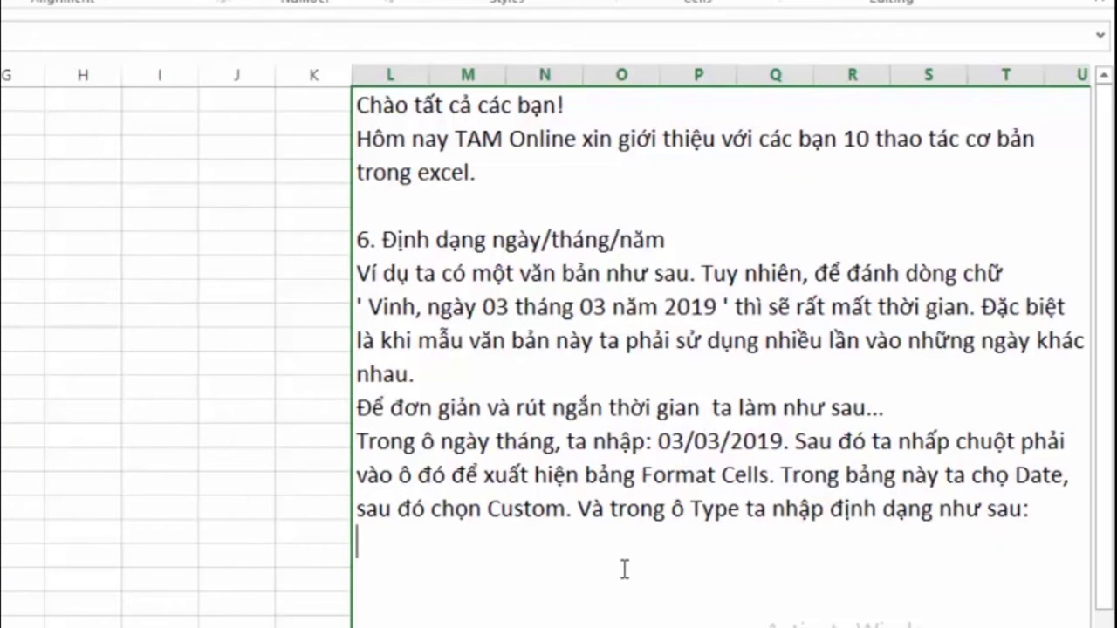
# Type the format code "Vinh, ngày "dd" tháng "mm" năm "yyyy and 'nhấn Ok để hoàn thành'
pyautogui.write('"Vinh')
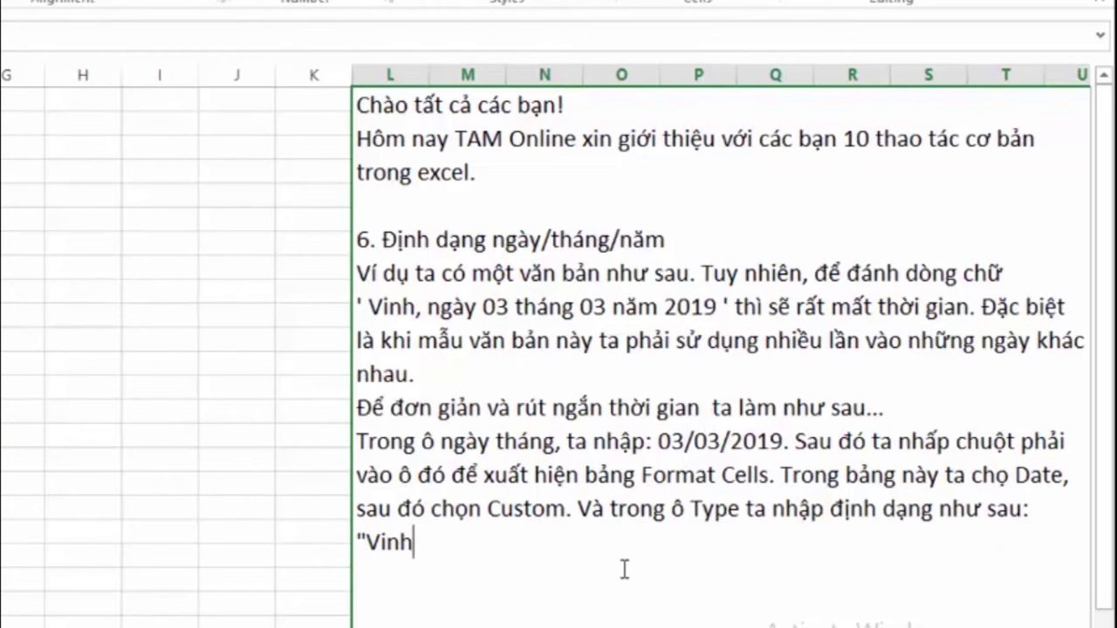
pyautogui.write(', ng')
pyautogui.write('ay')
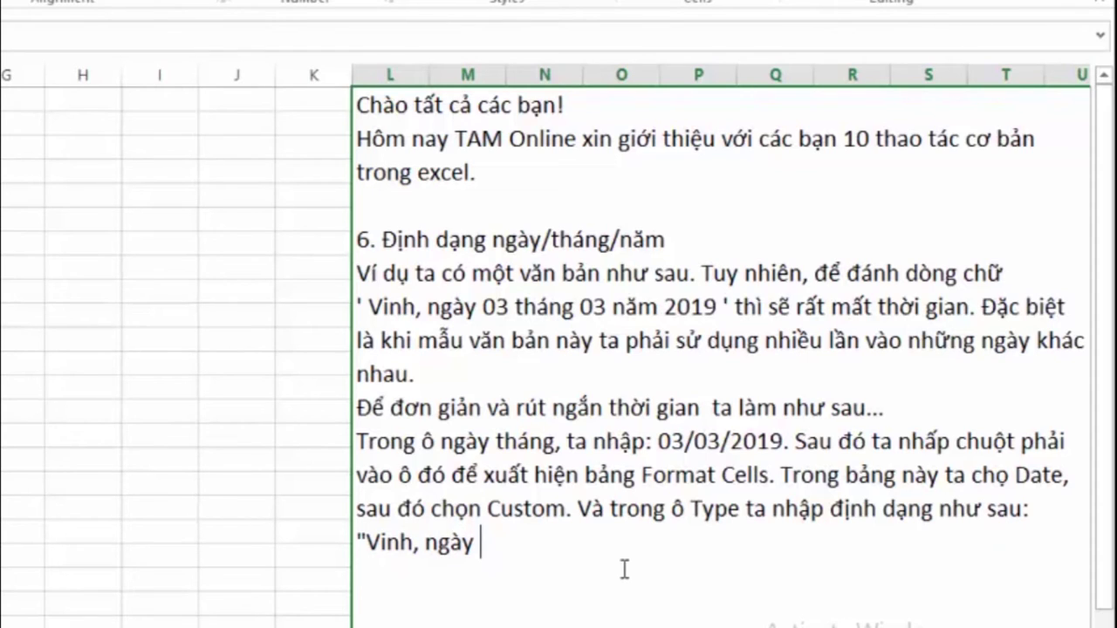
pyautogui.write('"')
pyautogui.write('dd')
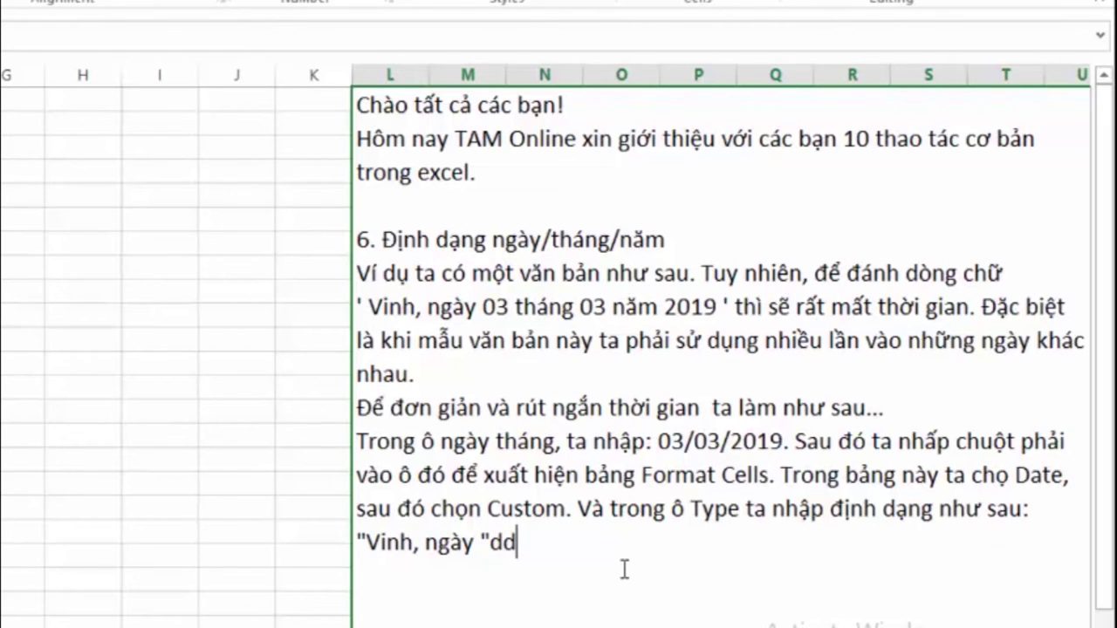
pyautogui.write('" tha')
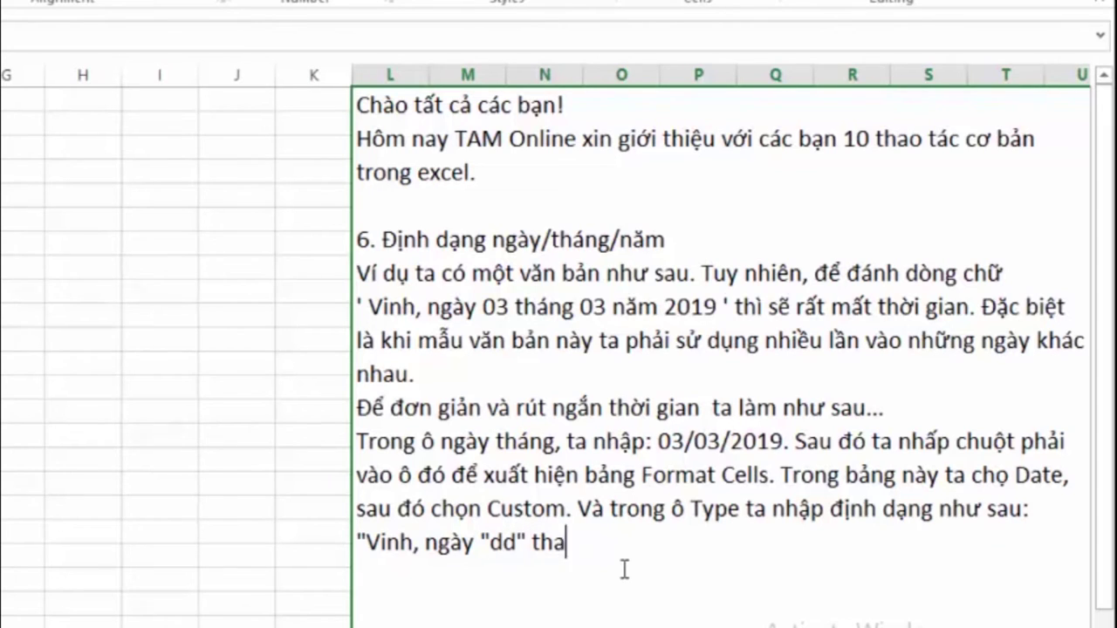
pyautogui.write('mg')
pyautogui.press('BackSpace')
pyautogui.press('BackSpace')
pyautogui.write('ngs ')
pyautogui.write('"')
pyautogui.write('mm')
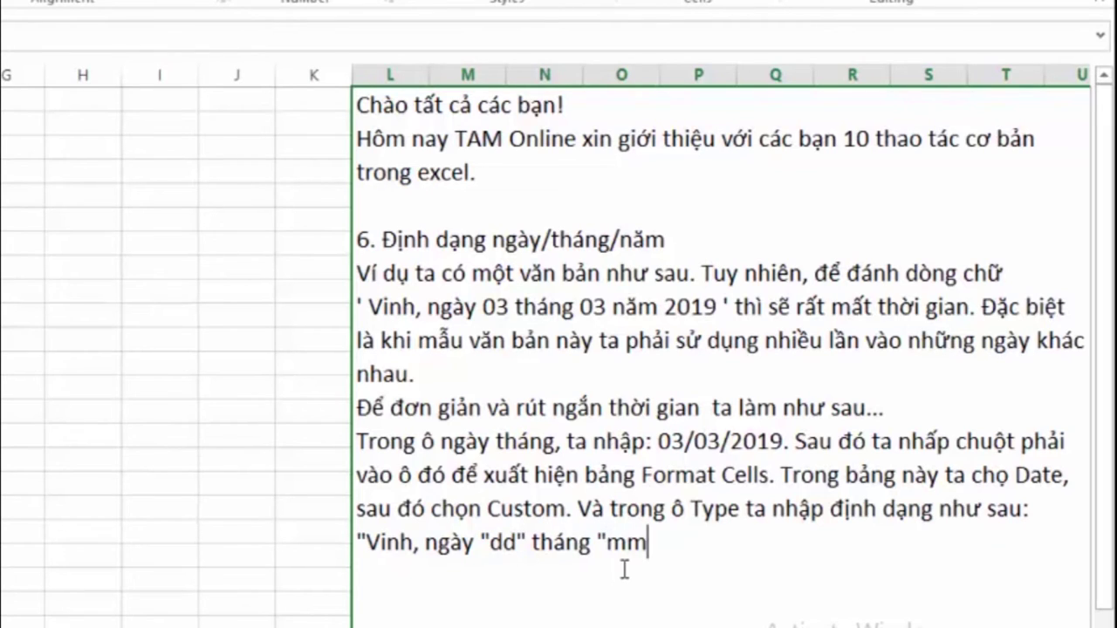
pyautogui.write('"')
pyautogui.write(' na')
pyautogui.write('m')
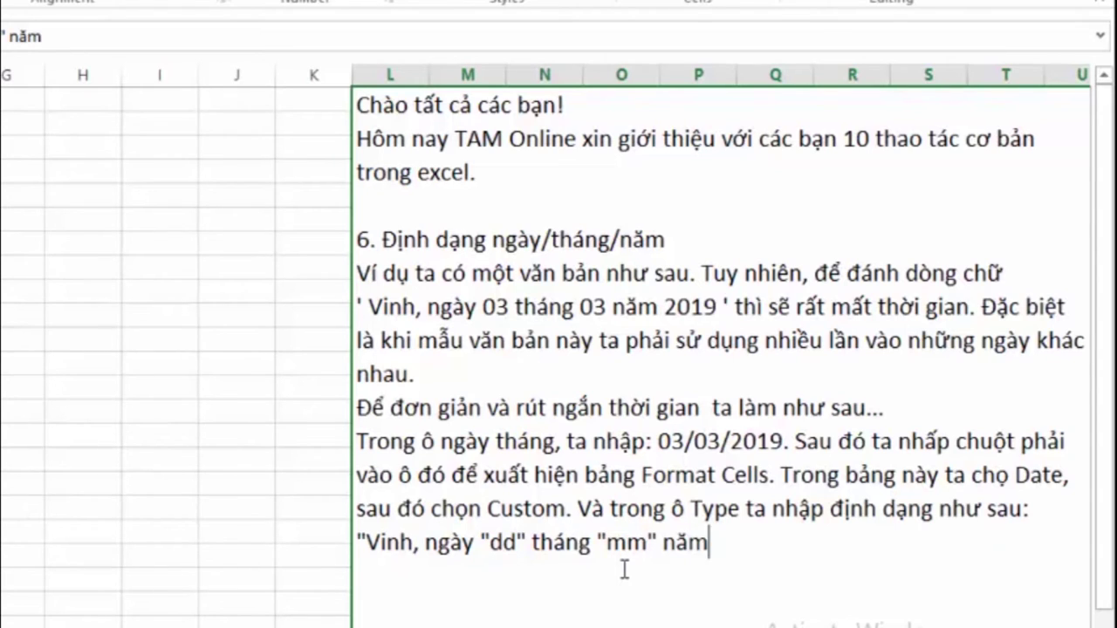
pyautogui.write('"')
pyautogui.write('dd')
pyautogui.press('BackSpace')
pyautogui.write('yyyy')
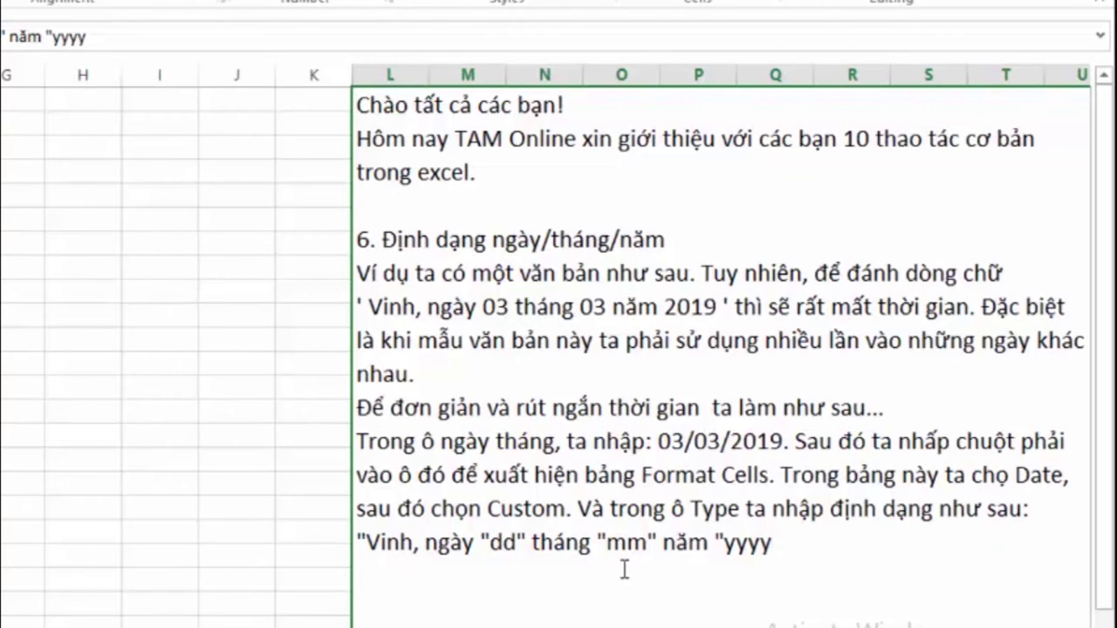
pyautogui.write('. nhấ')
pyautogui.write('n')
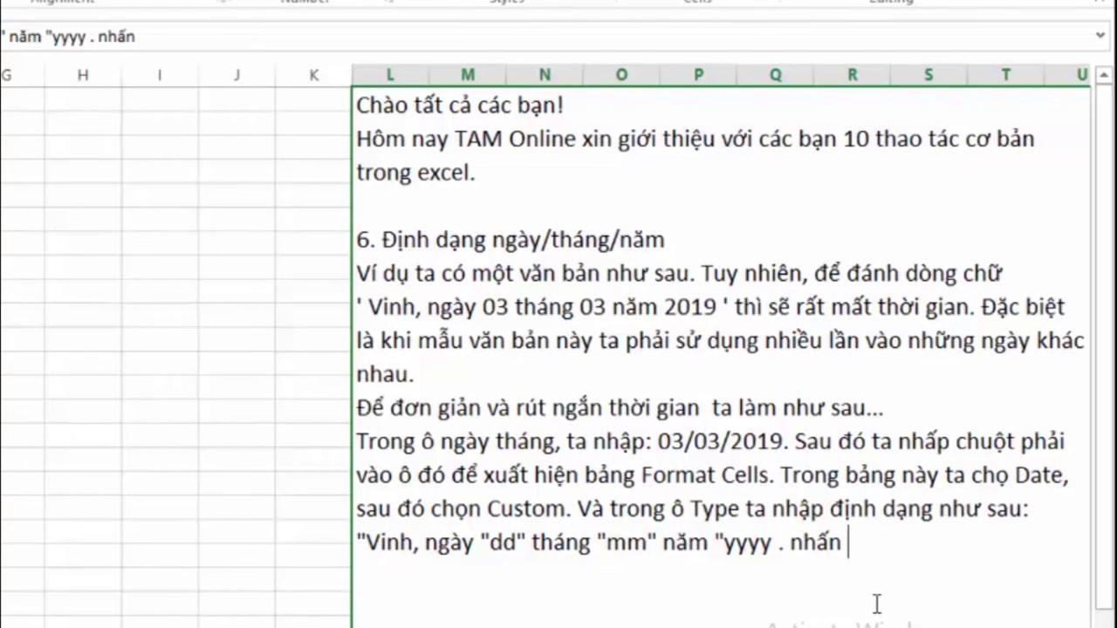
pyautogui.write('haanOk ddeer ')
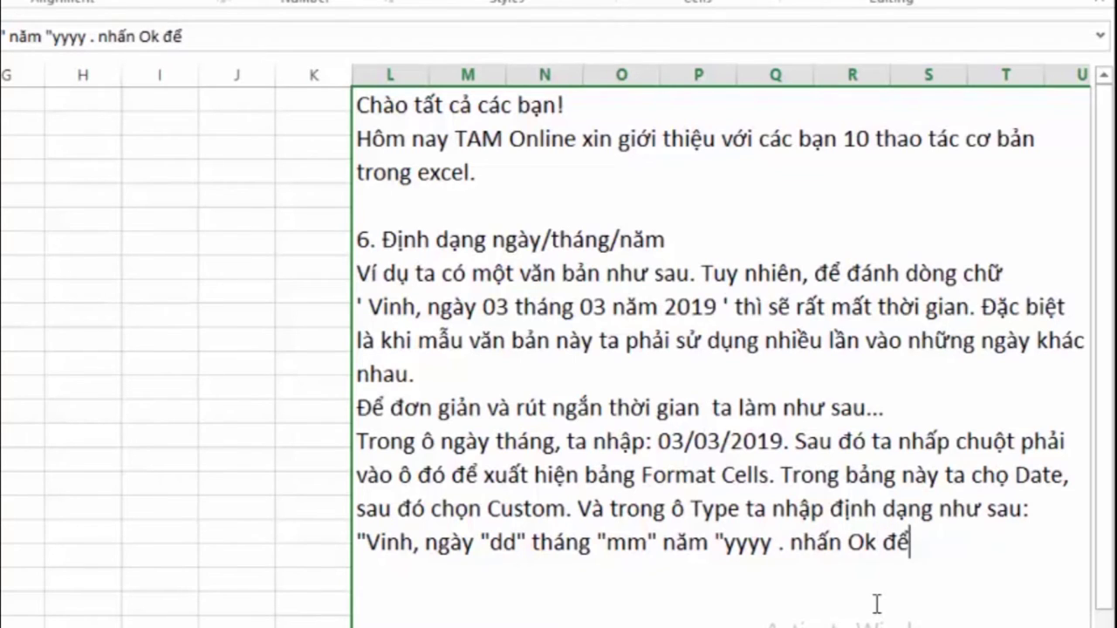
pyautogui.write('hoaàn than')
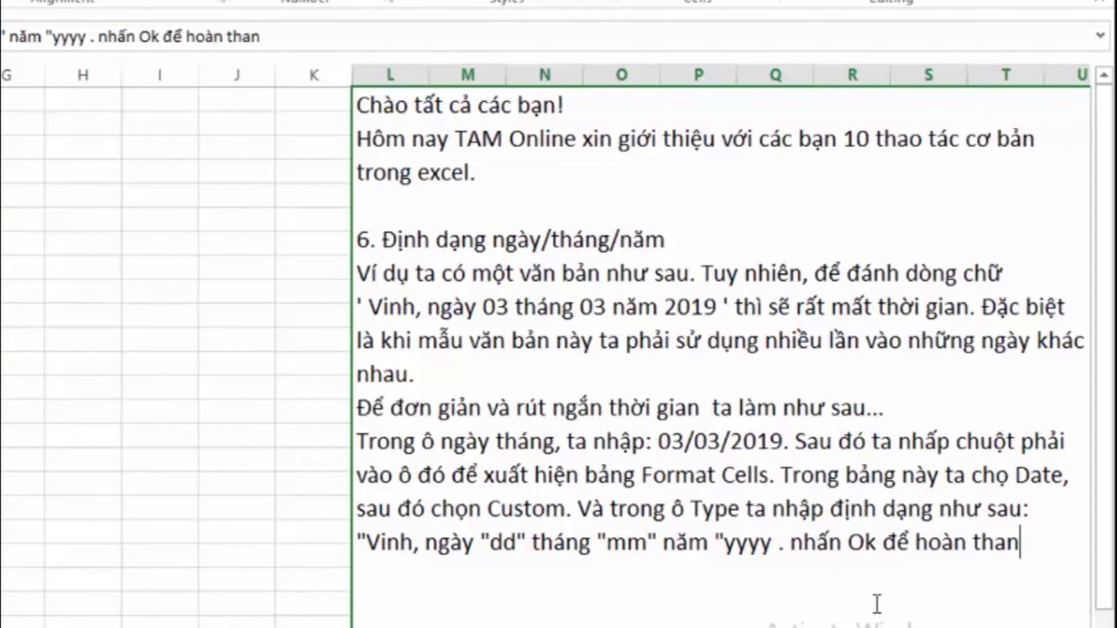
pyautogui.write('hf')
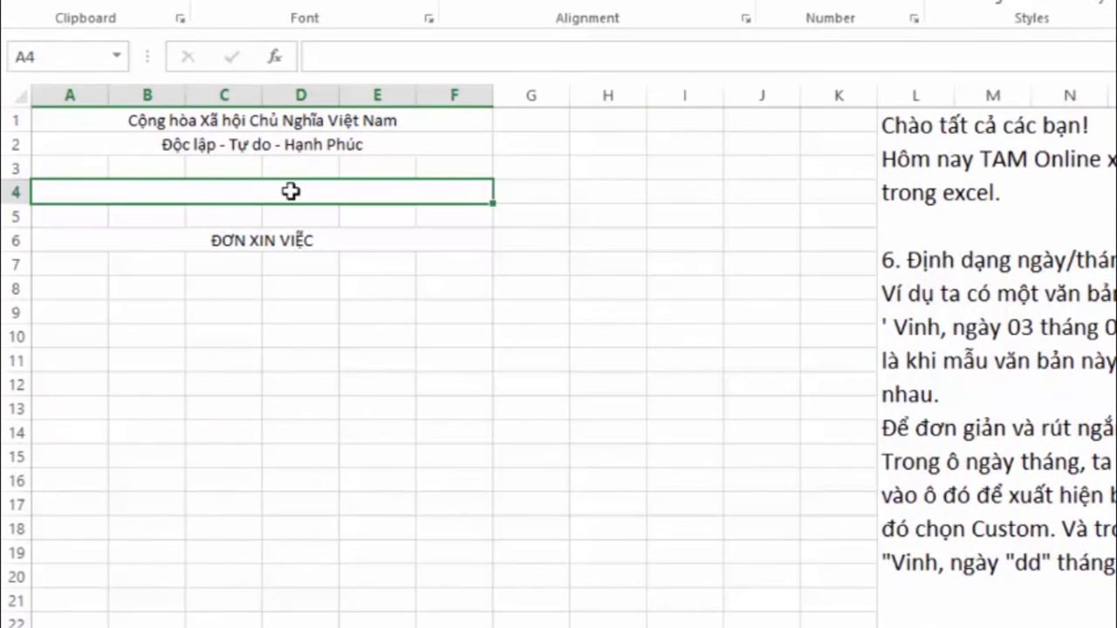
pyautogui.write('03/03/')
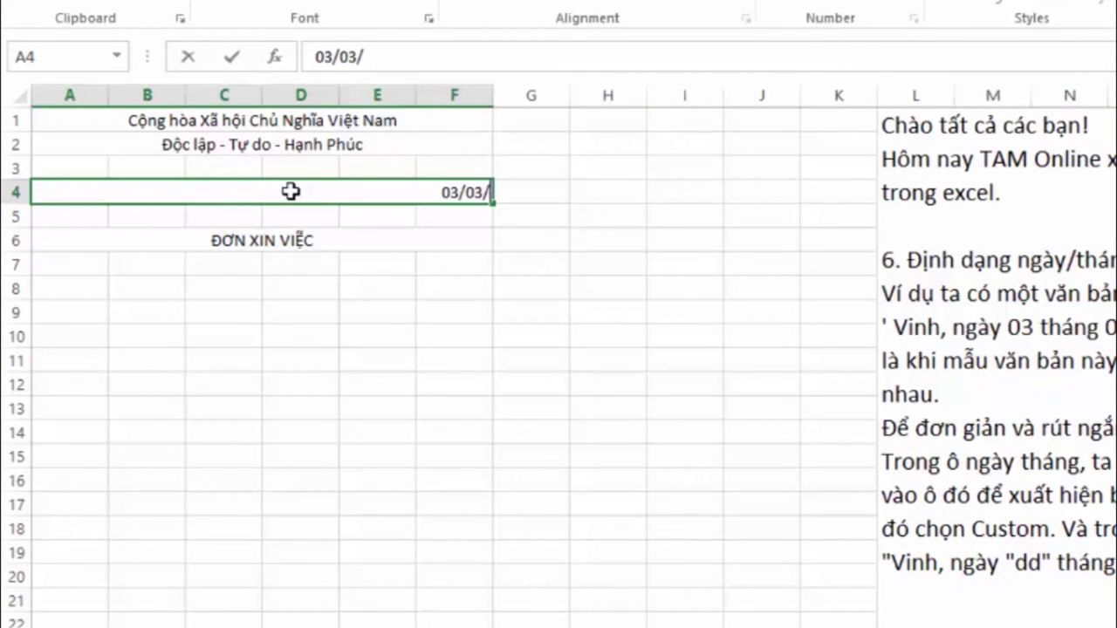
pyautogui.write('2019')
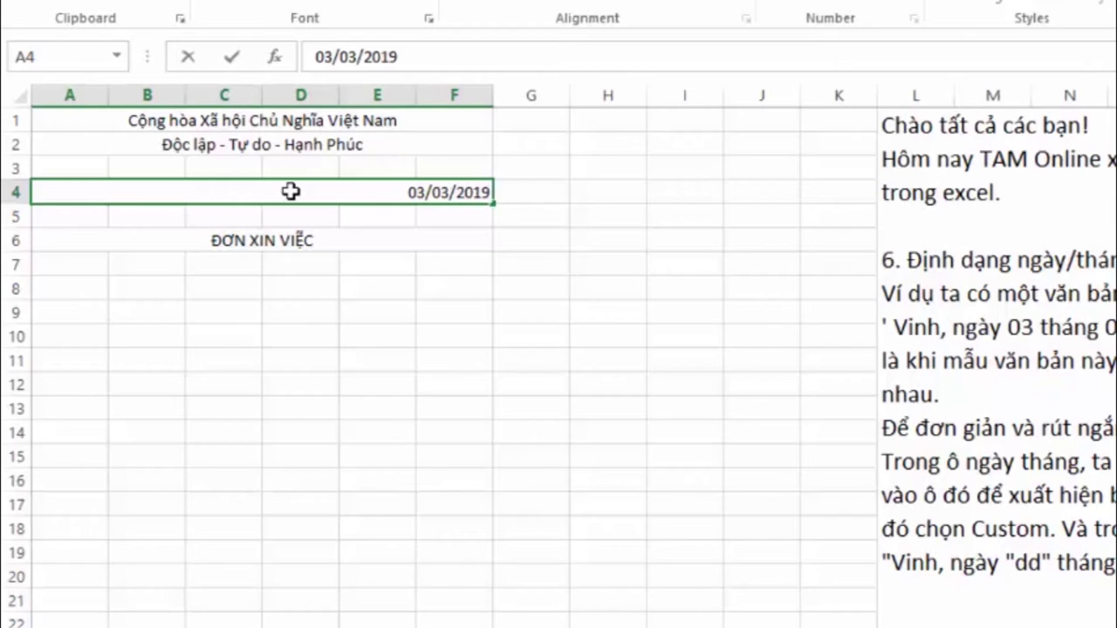
# Enter 03/03/2019 in merged cell A4 and bring up Format Cells for it
pyautogui.press('Return')
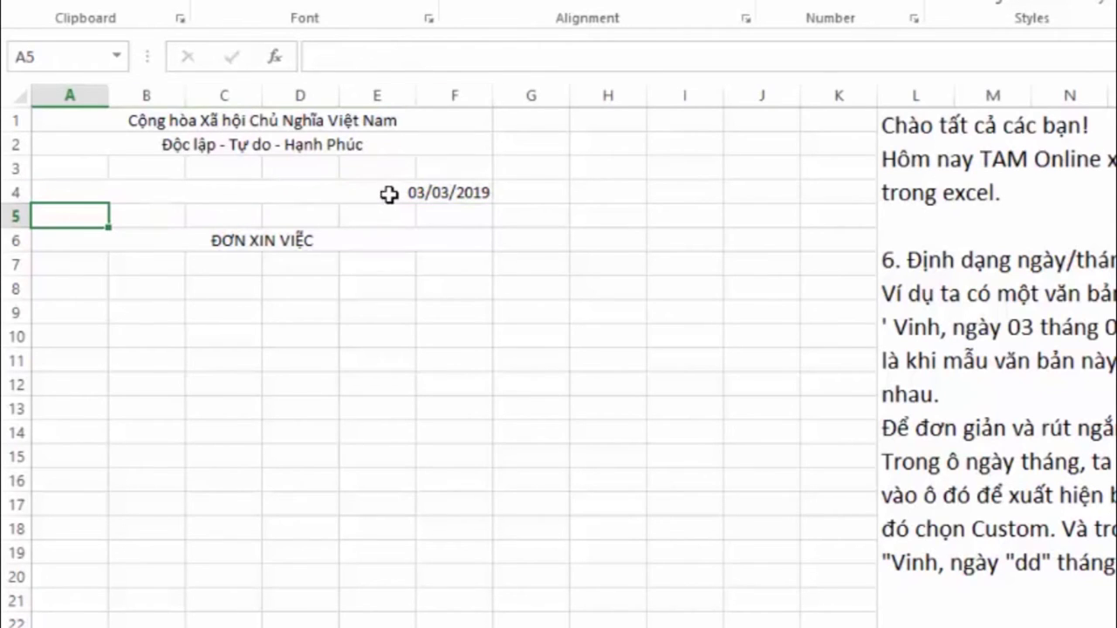
pyautogui.click(358, 193)
pyautogui.rightClick(451, 194)
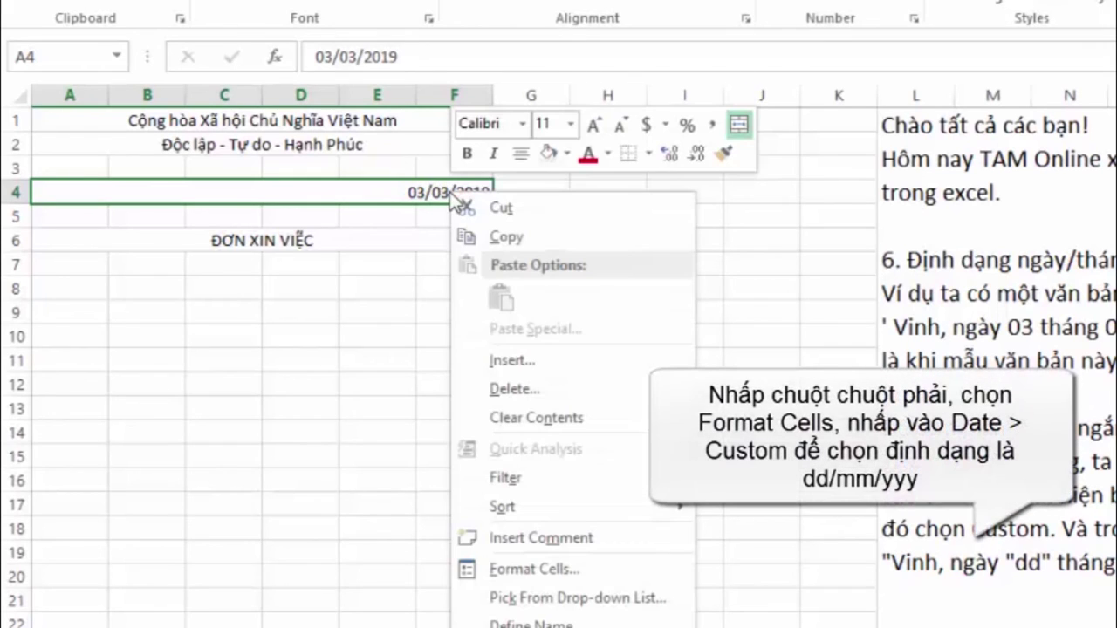
pyautogui.click(529, 567)
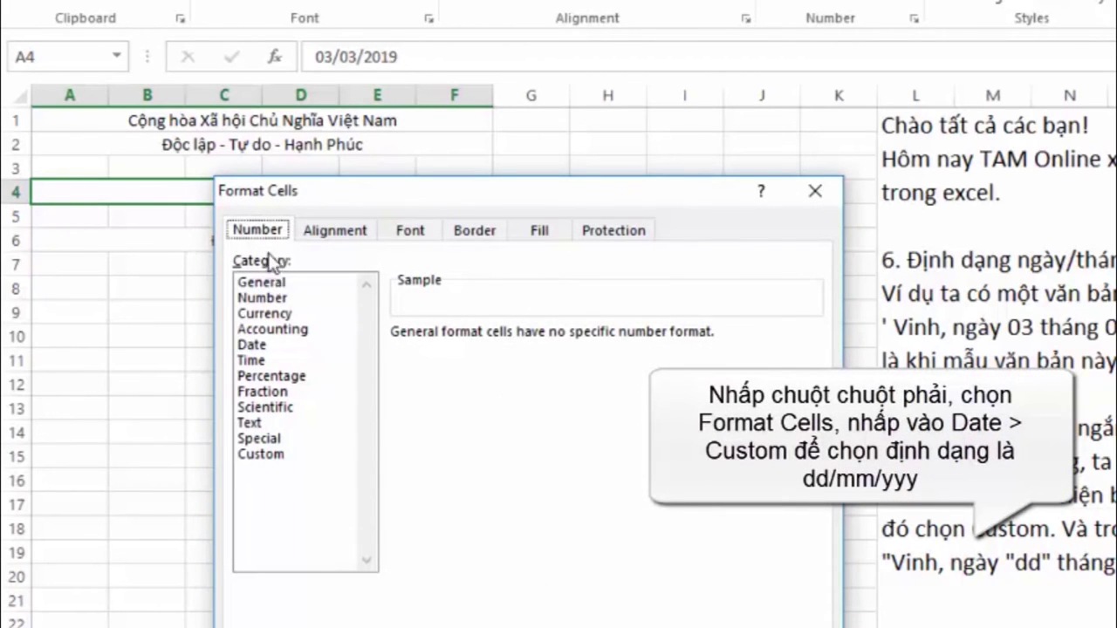
# Apply the Custom format "Vinh, ngày "dd" tháng "mm" năm "yyyy to A4
pyautogui.click(253, 345)
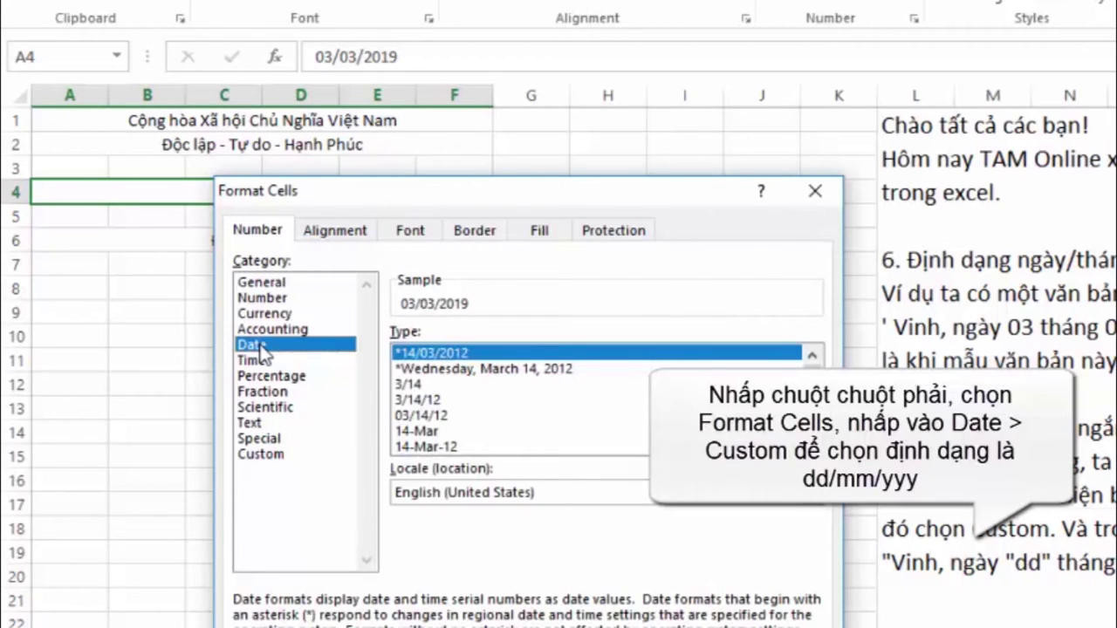
pyautogui.click(267, 456)
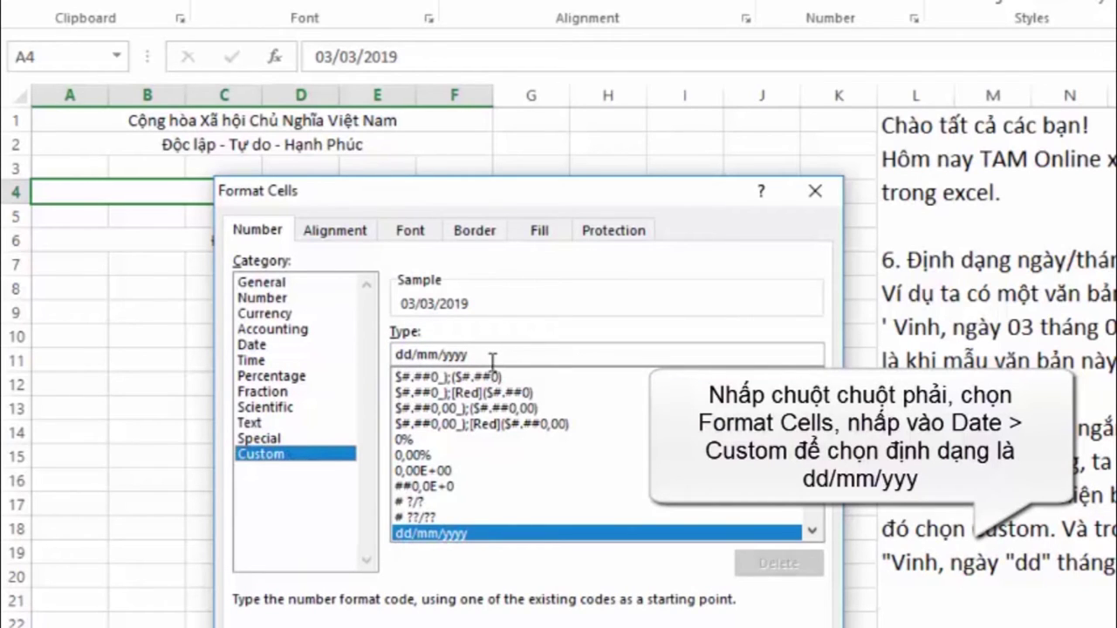
pyautogui.moveTo(476, 358); pyautogui.dragTo(344, 358)
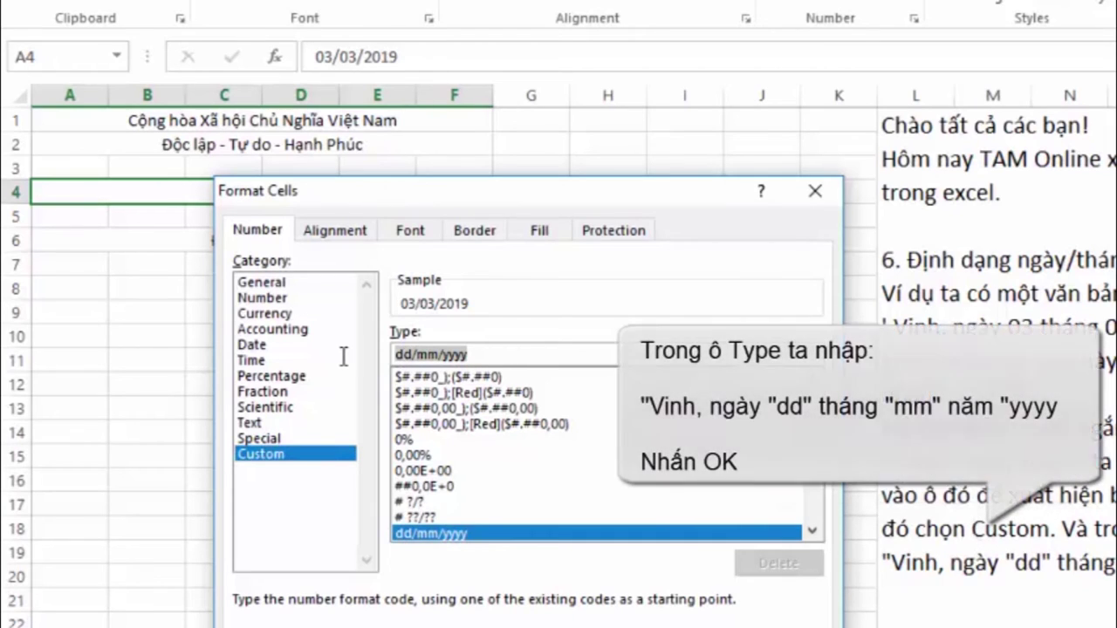
pyautogui.write('"Vinh,')
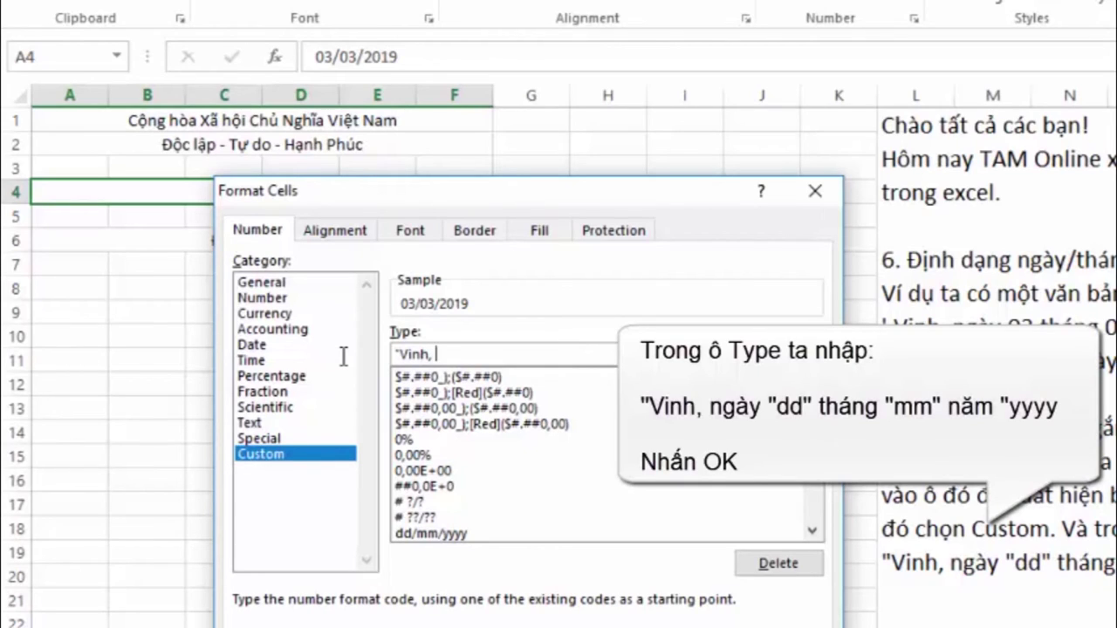
pyautogui.write('gay')
pyautogui.write('"')
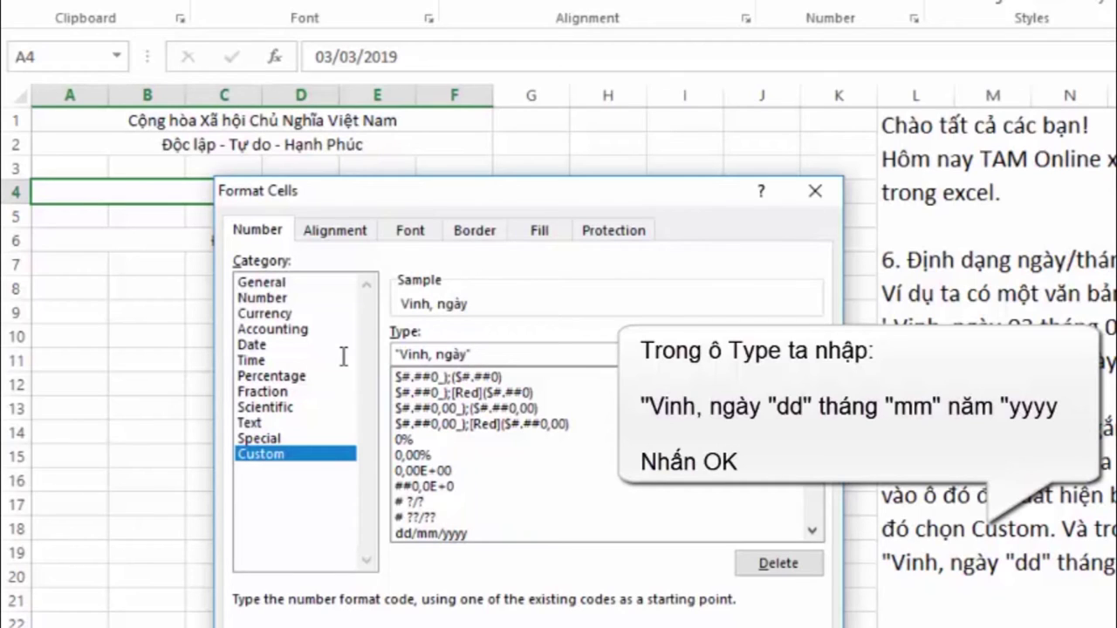
pyautogui.press('BackSpace')
pyautogui.write('"')
pyautogui.write('dd')
pyautogui.write(' than')
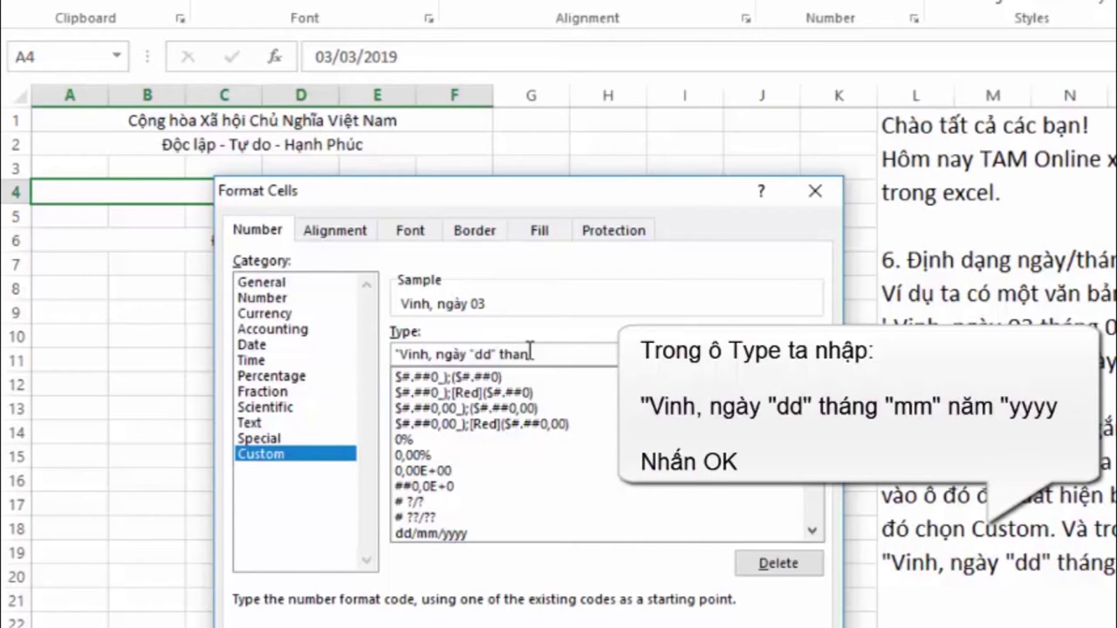
pyautogui.write('"')
pyautogui.write('mm')
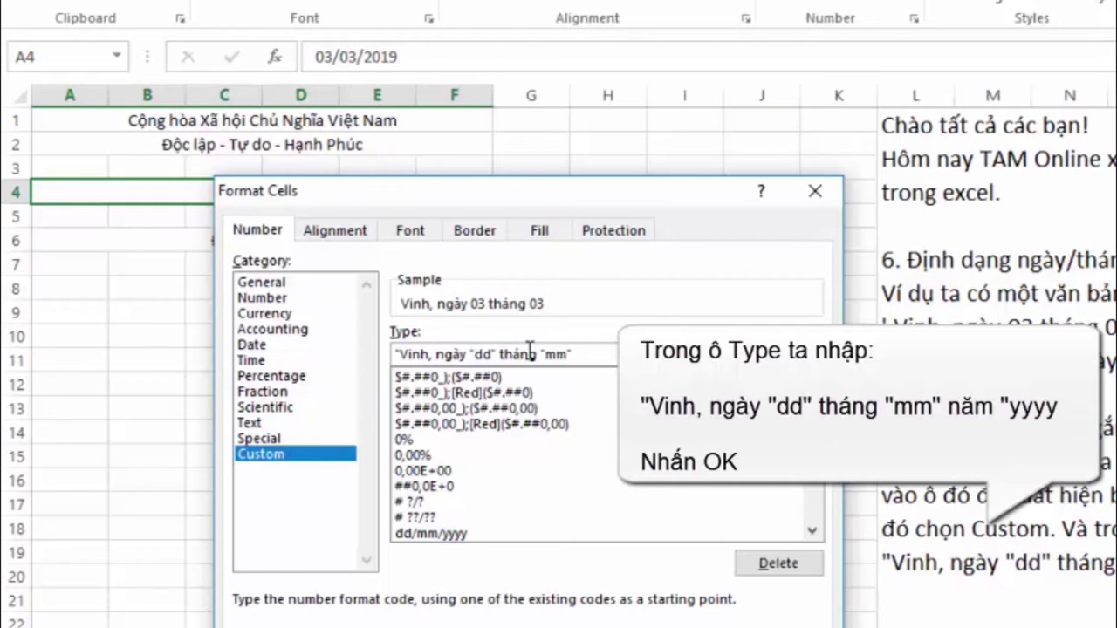
pyautogui.write('ăm "yyy')
pyautogui.write('yyyy')
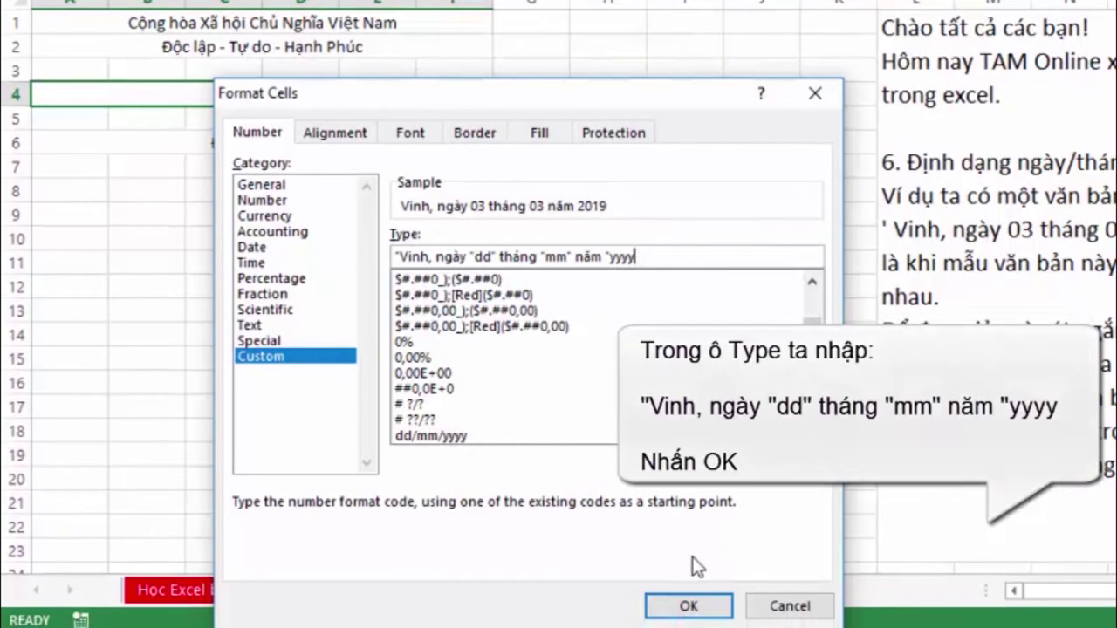
pyautogui.click(690, 605)
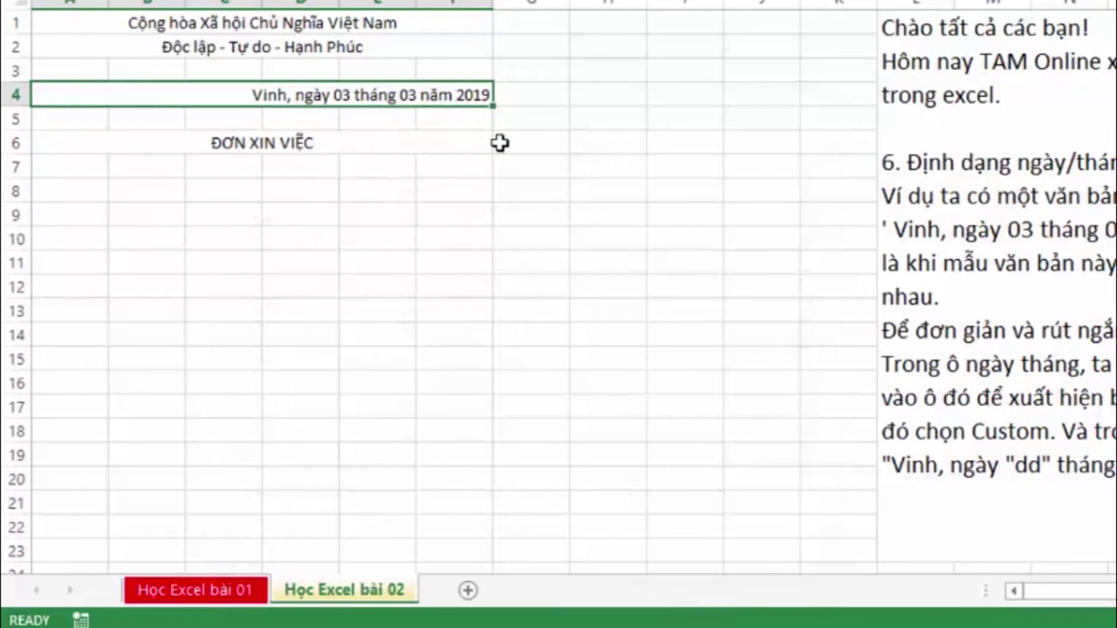
# Overwrite the day and month in A4 with 01 so it shows 'Vinh, ngày 01 tháng 01 năm 2019'
pyautogui.click(454, 127)
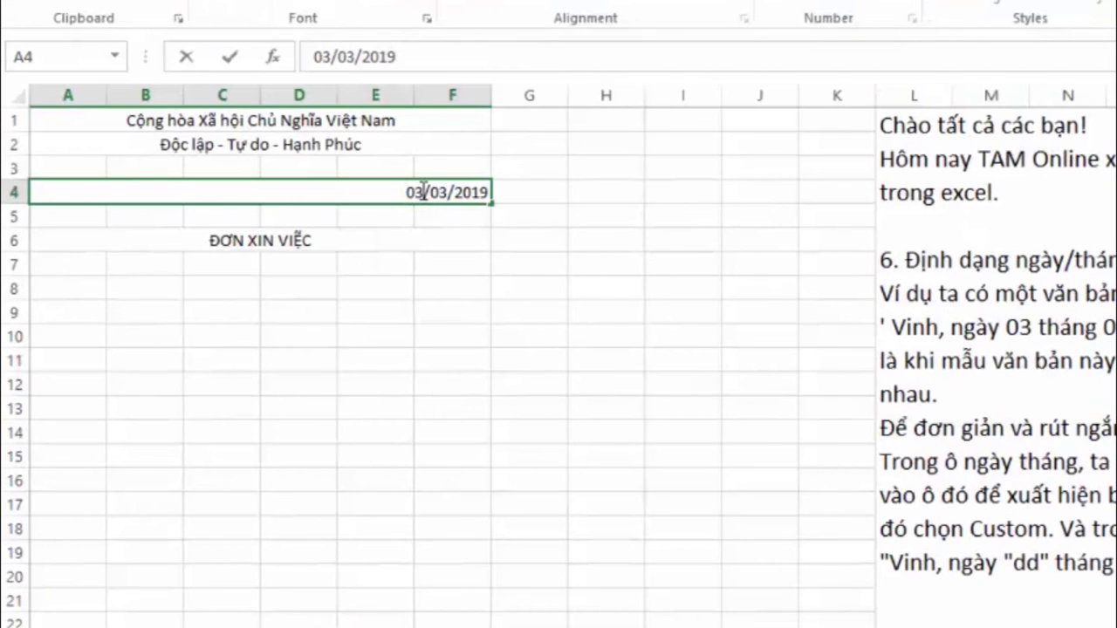
pyautogui.doubleClick(417, 192)
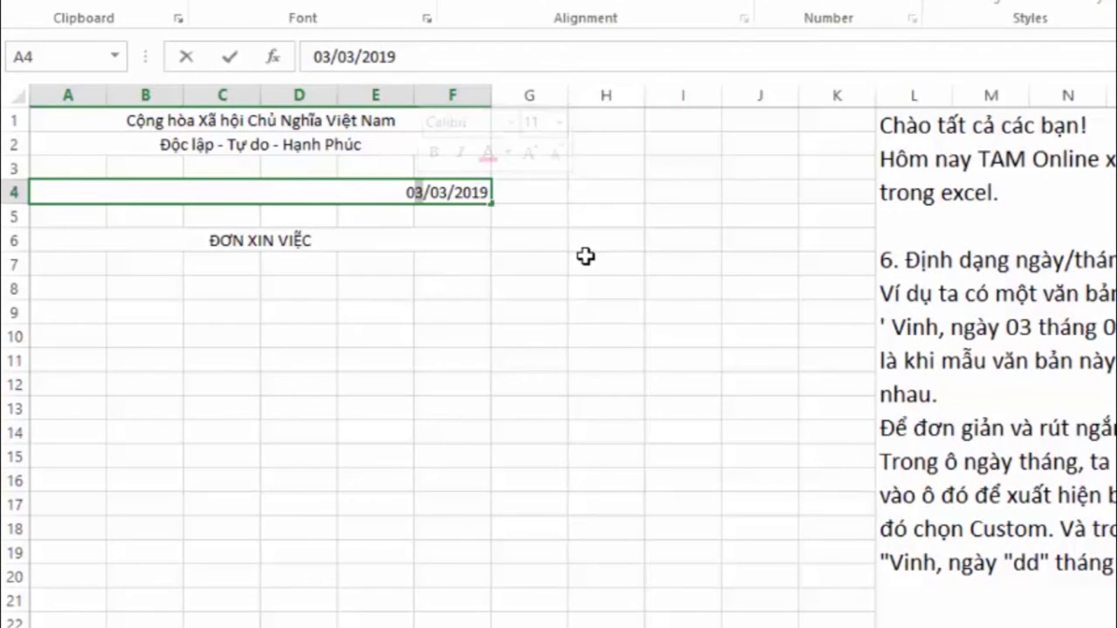
pyautogui.write('01')
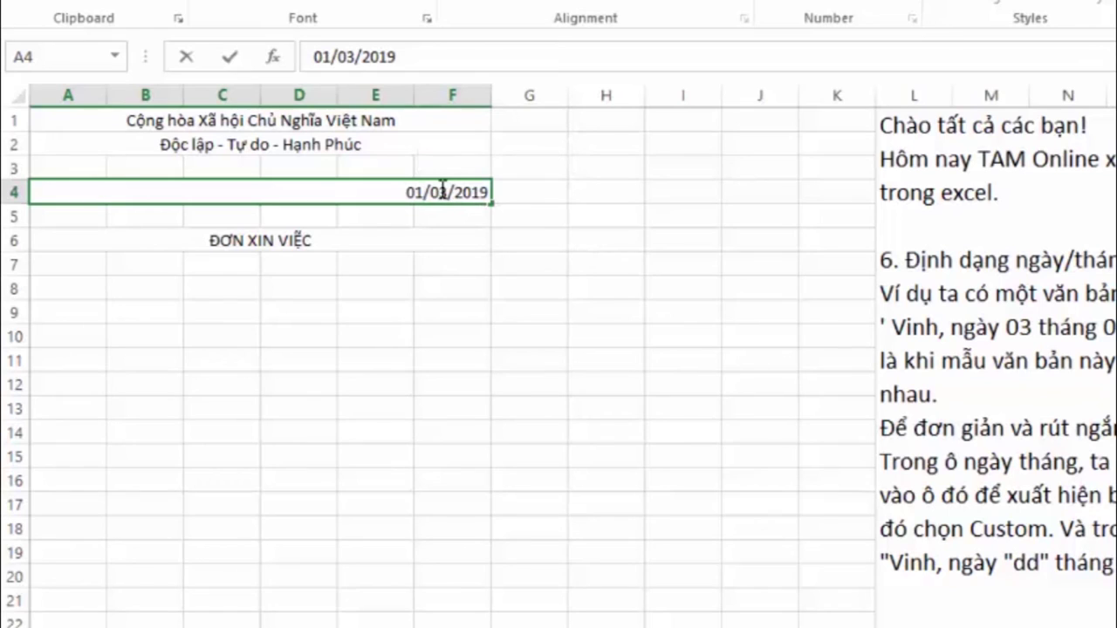
pyautogui.doubleClick(443, 192)
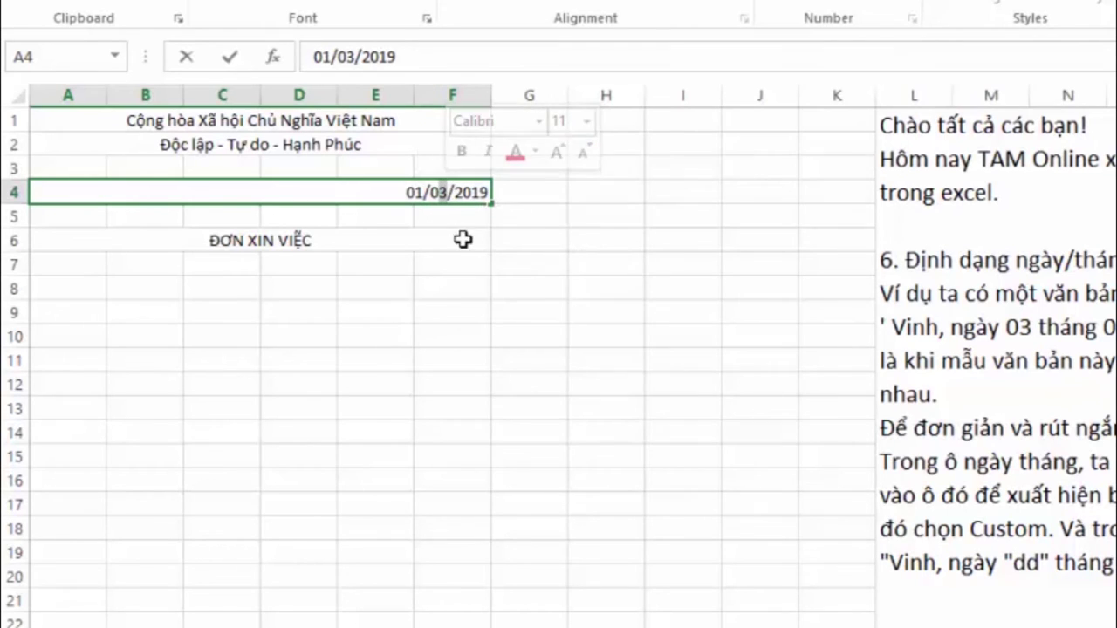
pyautogui.write('01')
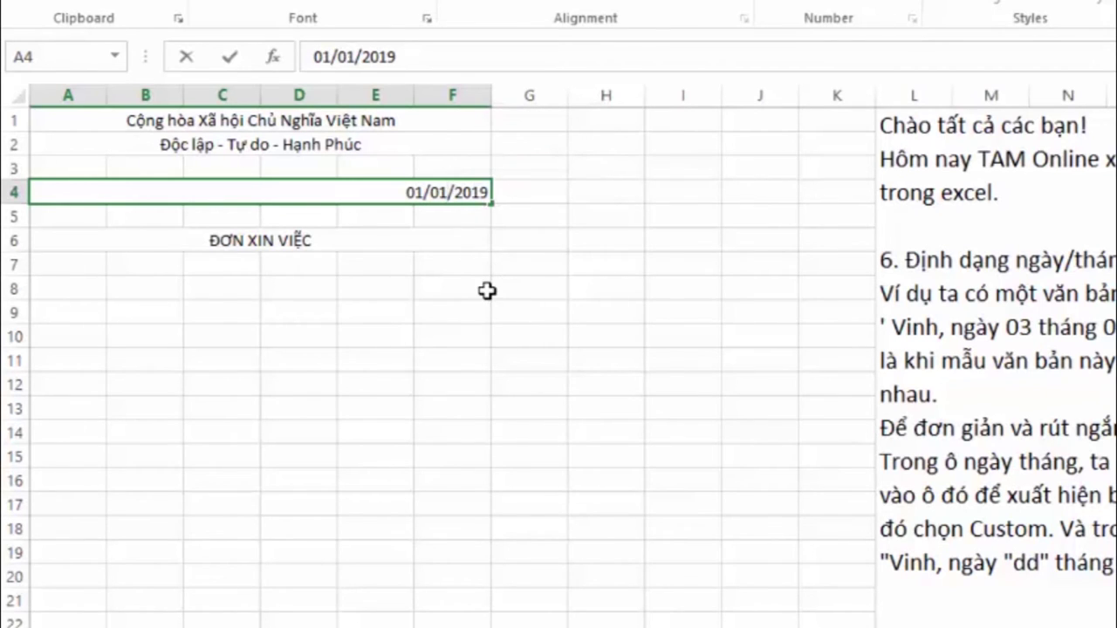
pyautogui.click(483, 289)
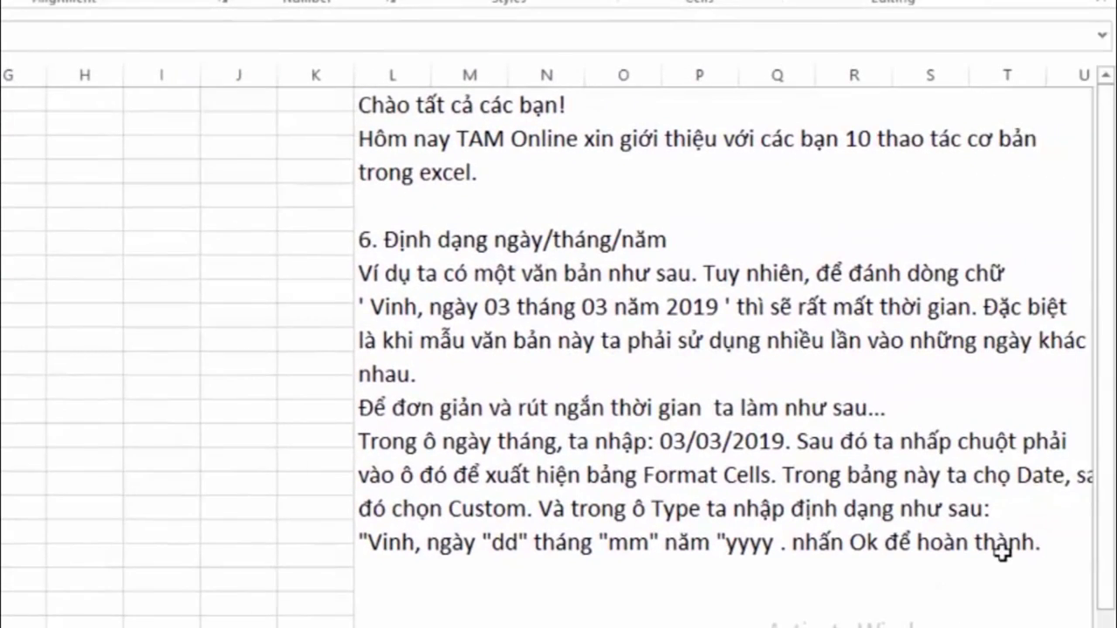
# Add a note line saying a job application only needs ' =today() ' entered, then Enter
pyautogui.click(1051, 547)
pyautogui.press('Return')
pyautogui.write('Thao ')
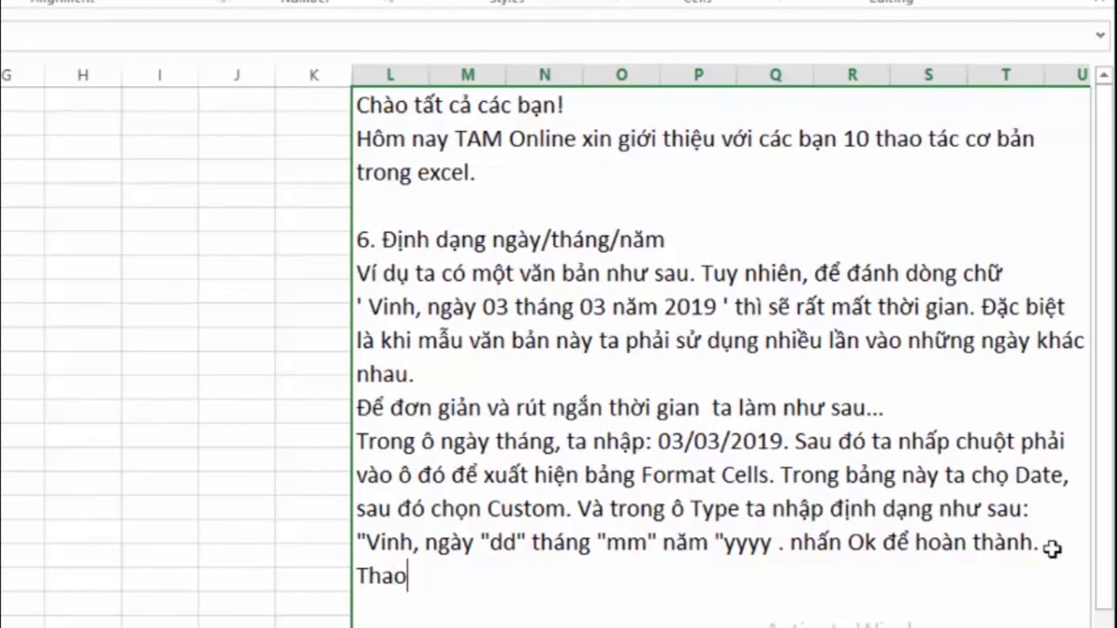
pyautogui.write('tác')
pyautogui.write(' nay')
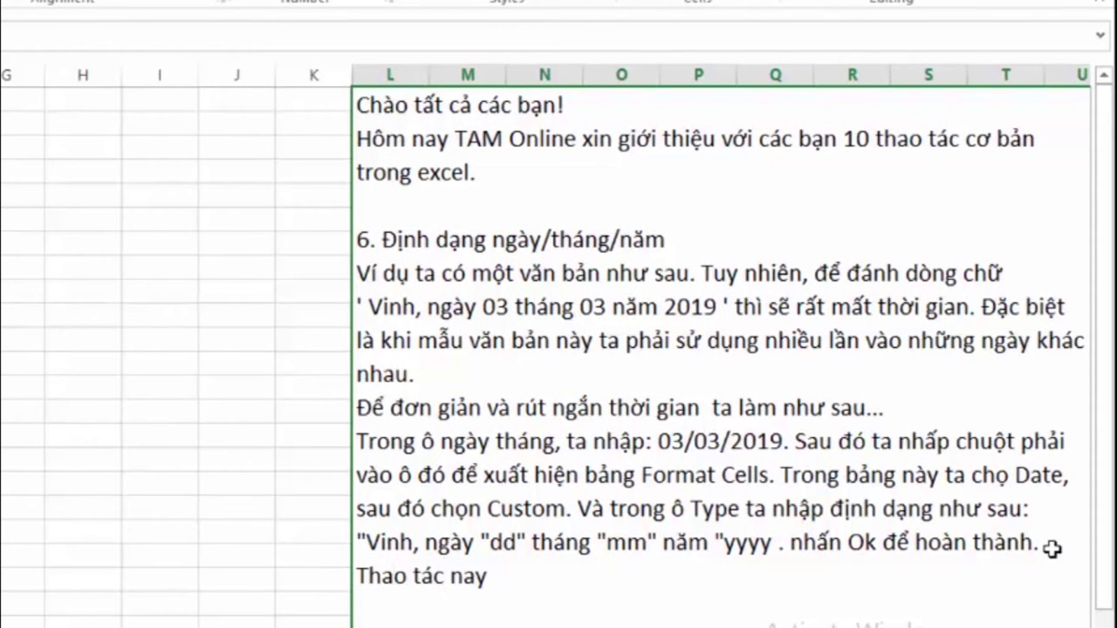
pyautogui.press('BackSpace')
pyautogui.press('BackSpace')
pyautogui.write('ày thuận ti')
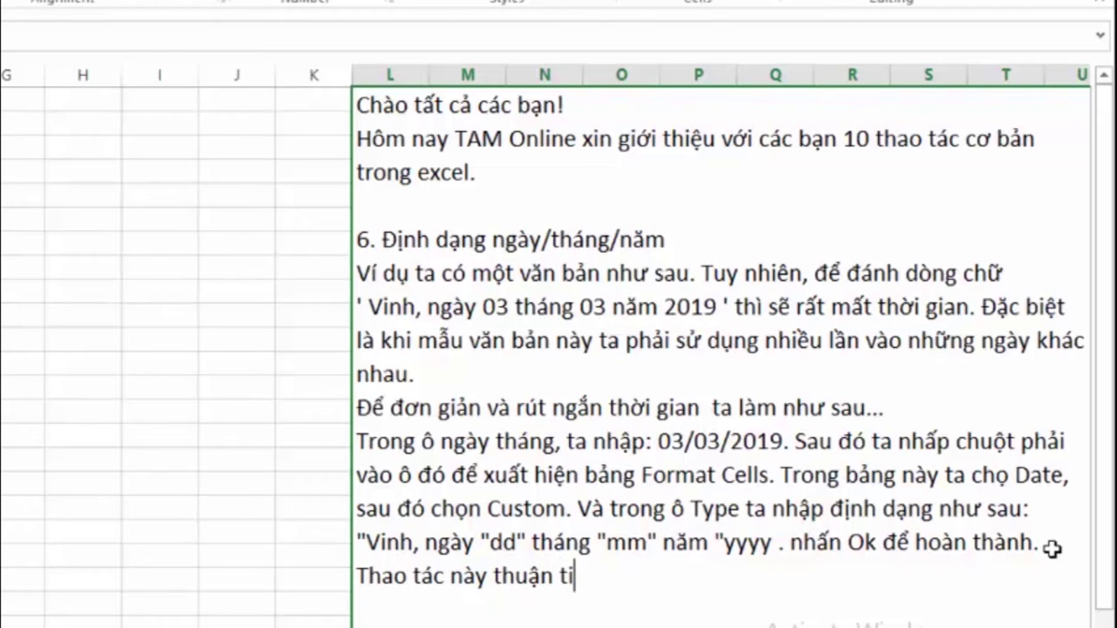
pyautogui.write('ên')
pyautogui.write(' ở')
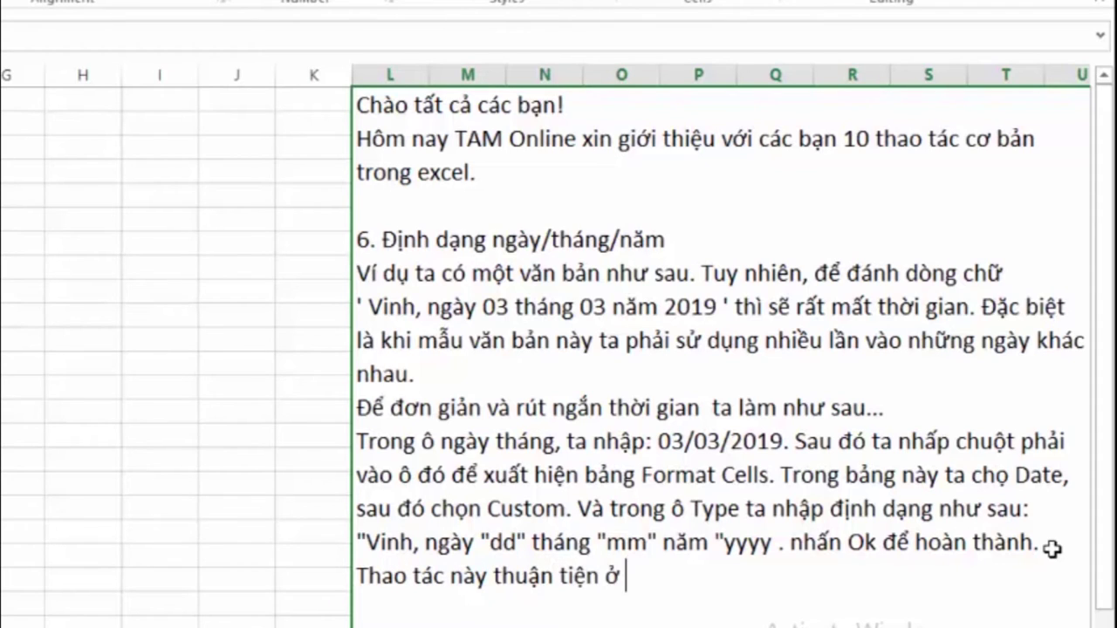
pyautogui.write('chỗ,')
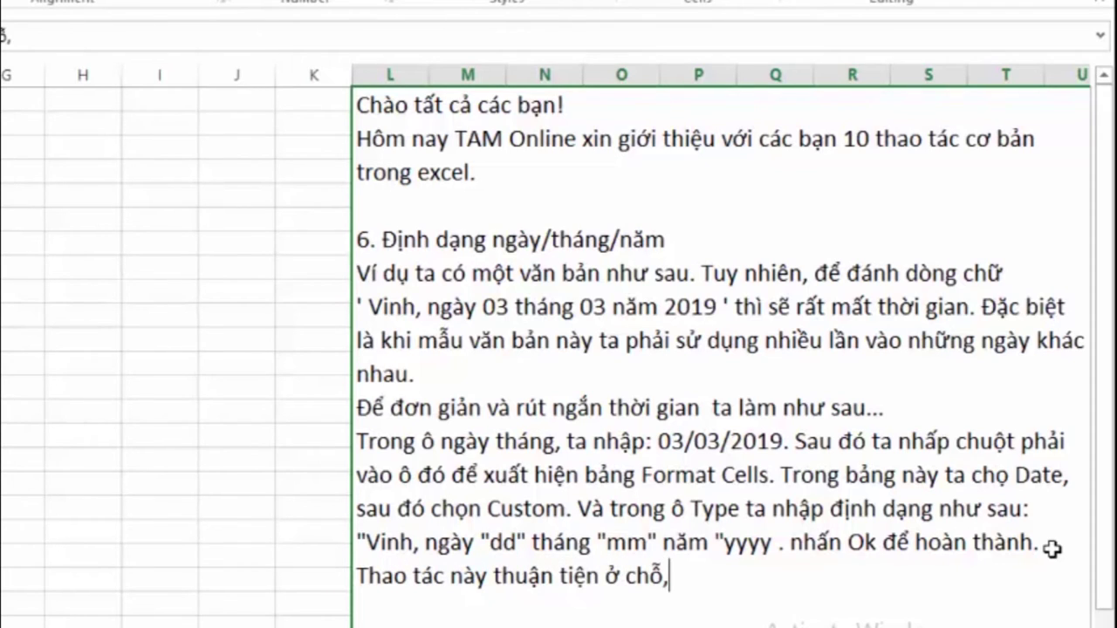
pyautogui.write(' nếu ngay')
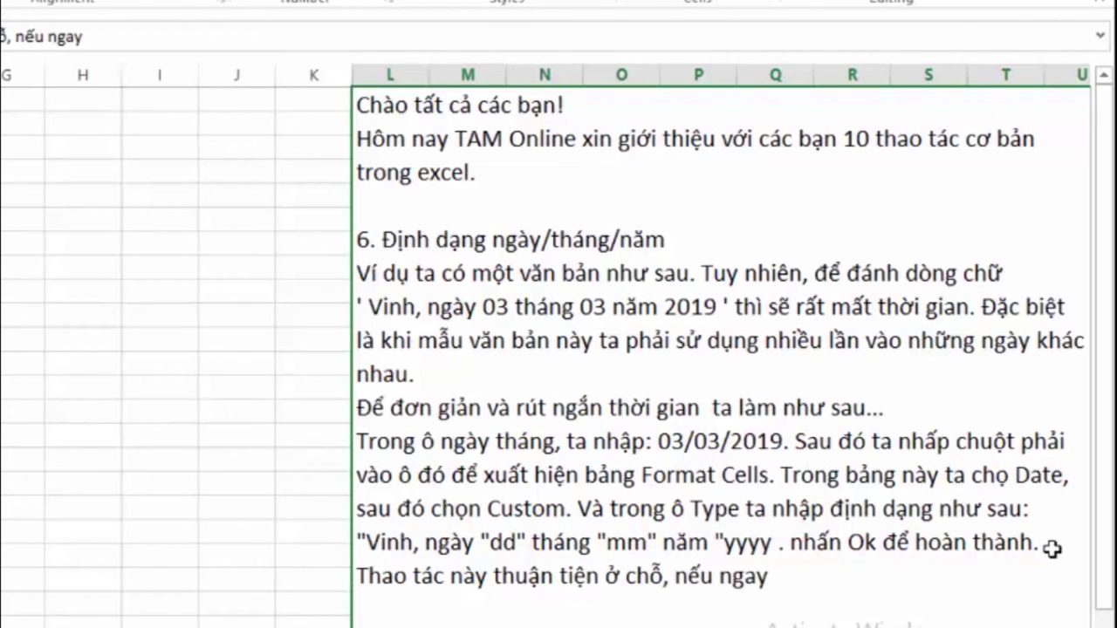
pyautogui.write('à hôm')
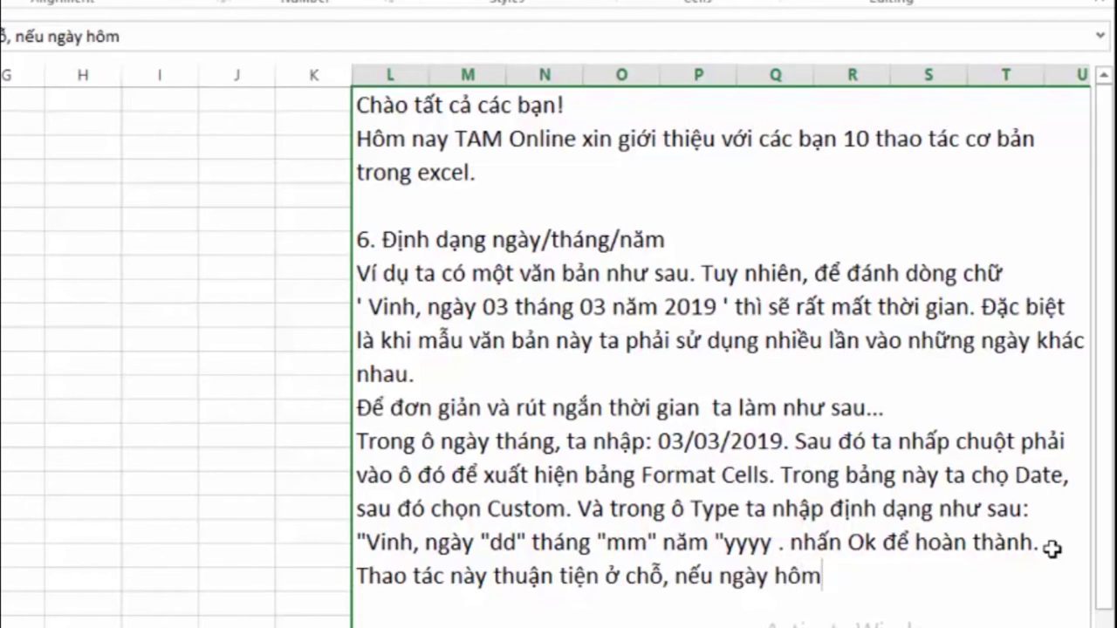
pyautogui.write(' nay ban')
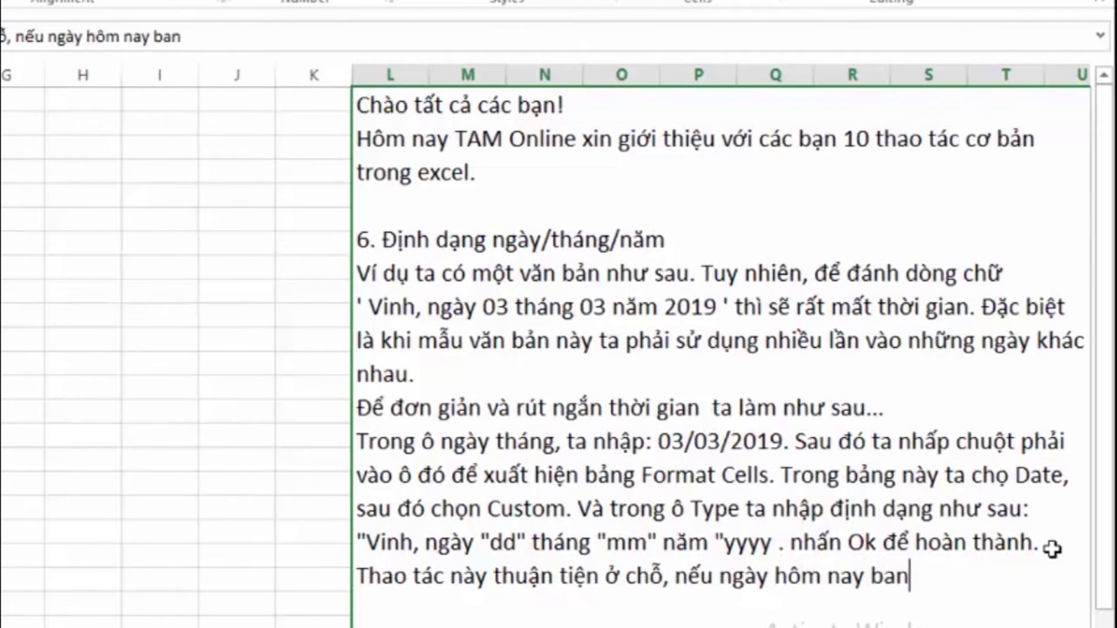
pyautogui.press('BackSpace')
pyautogui.press('BackSpace')
pyautogui.write('ạn mu')
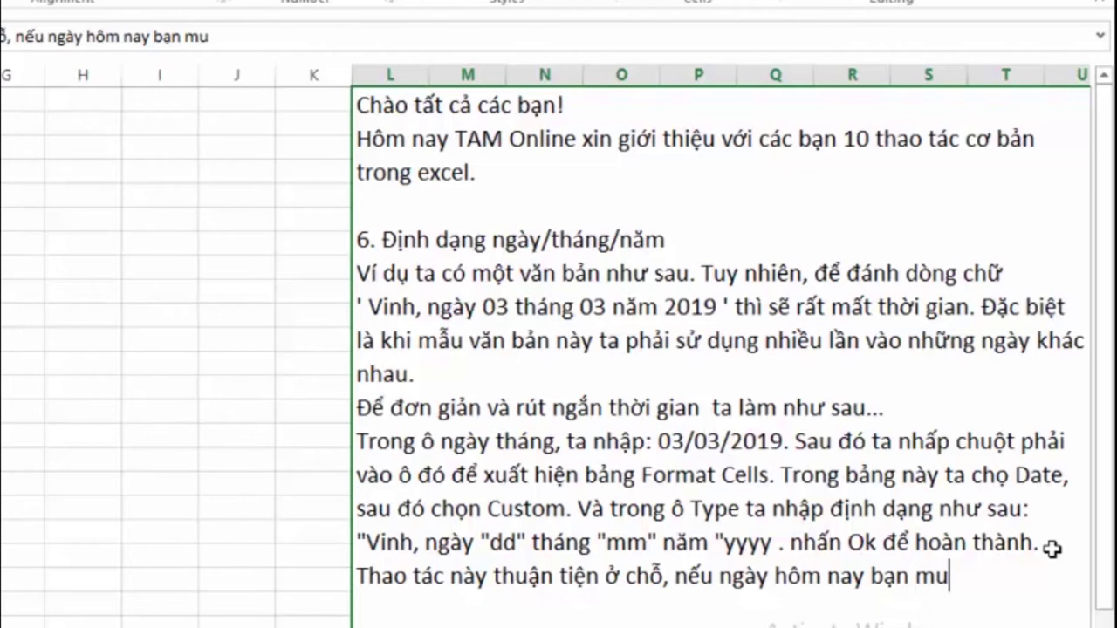
pyautogui.write('ôn')
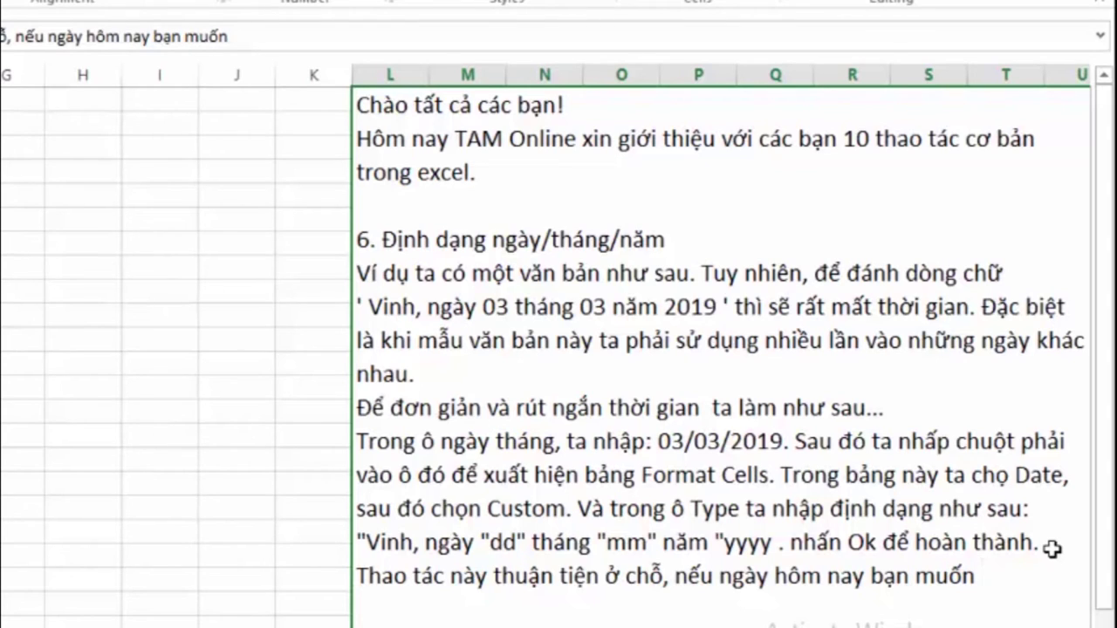
pyautogui.write('viêt')
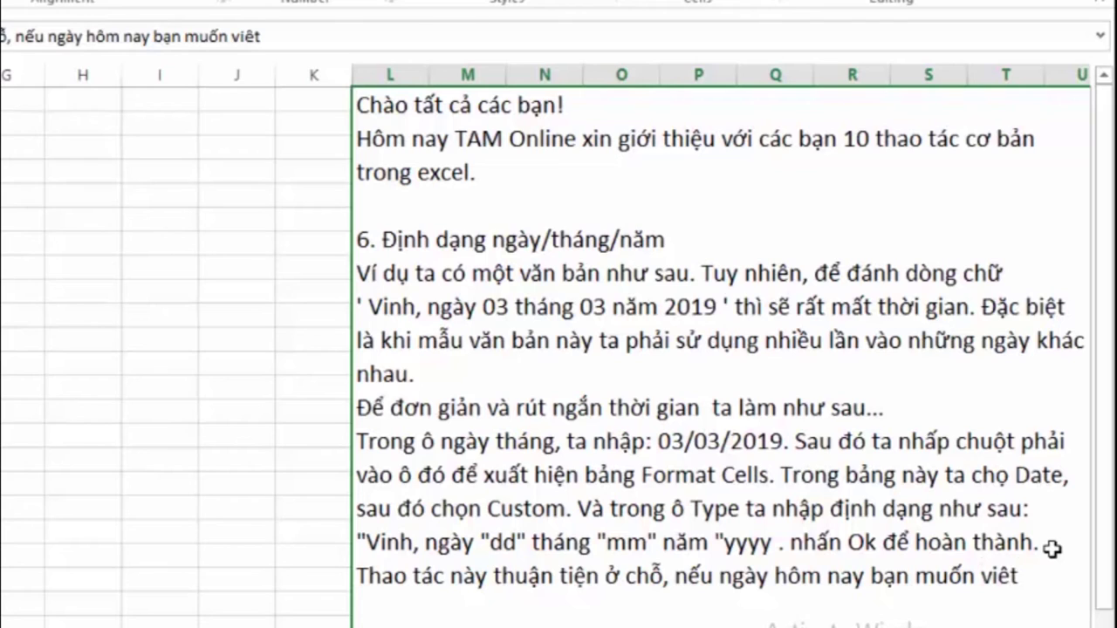
pyautogui.press('BackSpace')
pyautogui.press('BackSpace')
pyautogui.write('ết đ')
pyautogui.write('ơn ')
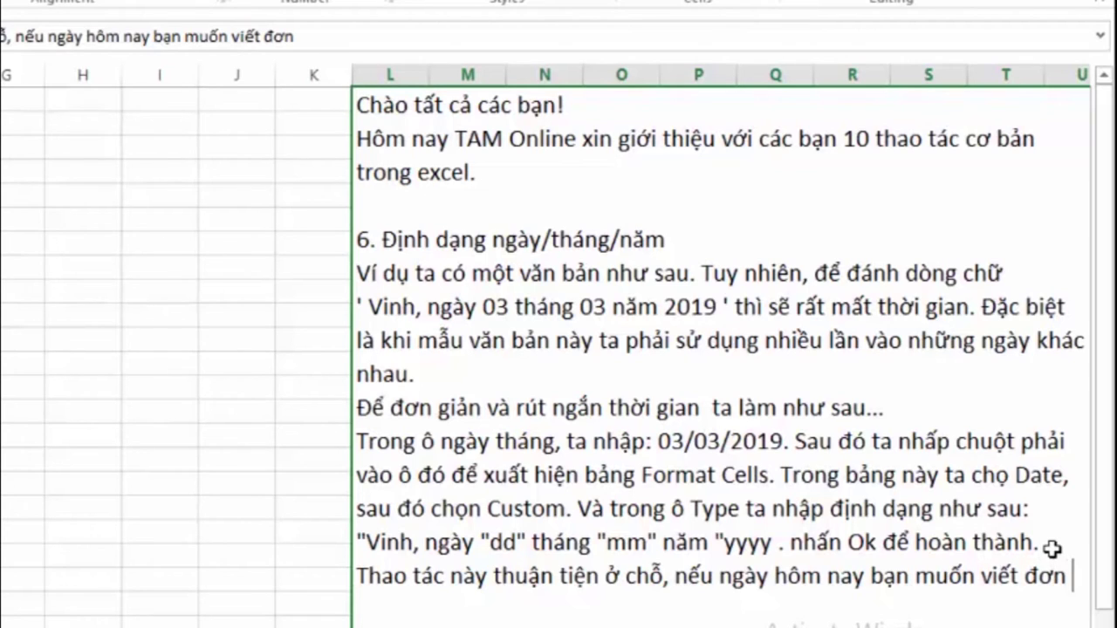
pyautogui.write('xin ')
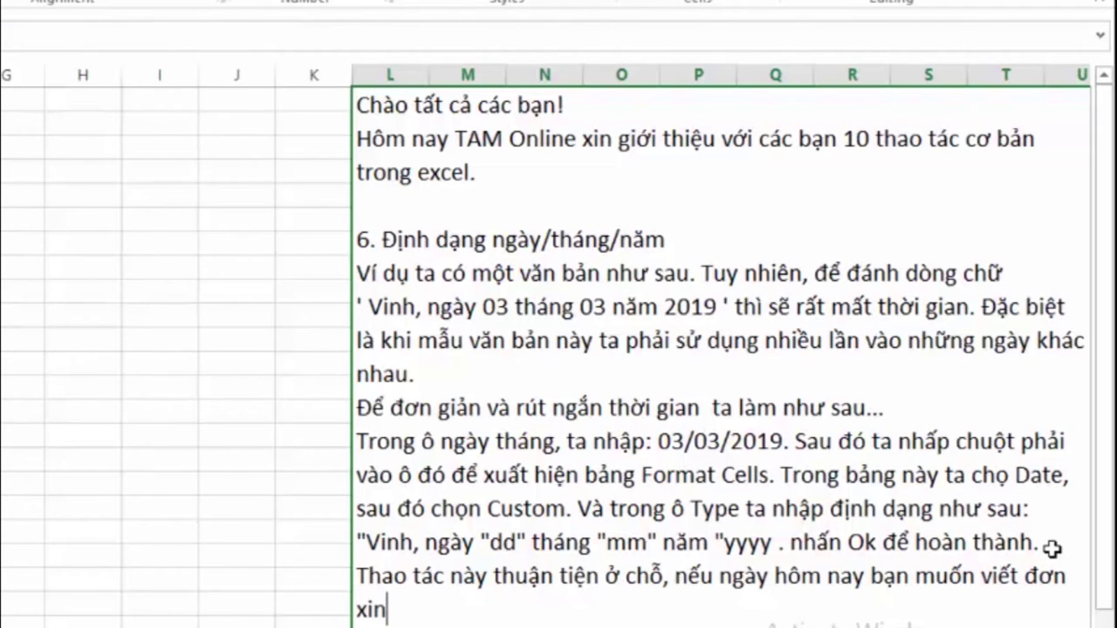
pyautogui.write('vieec')
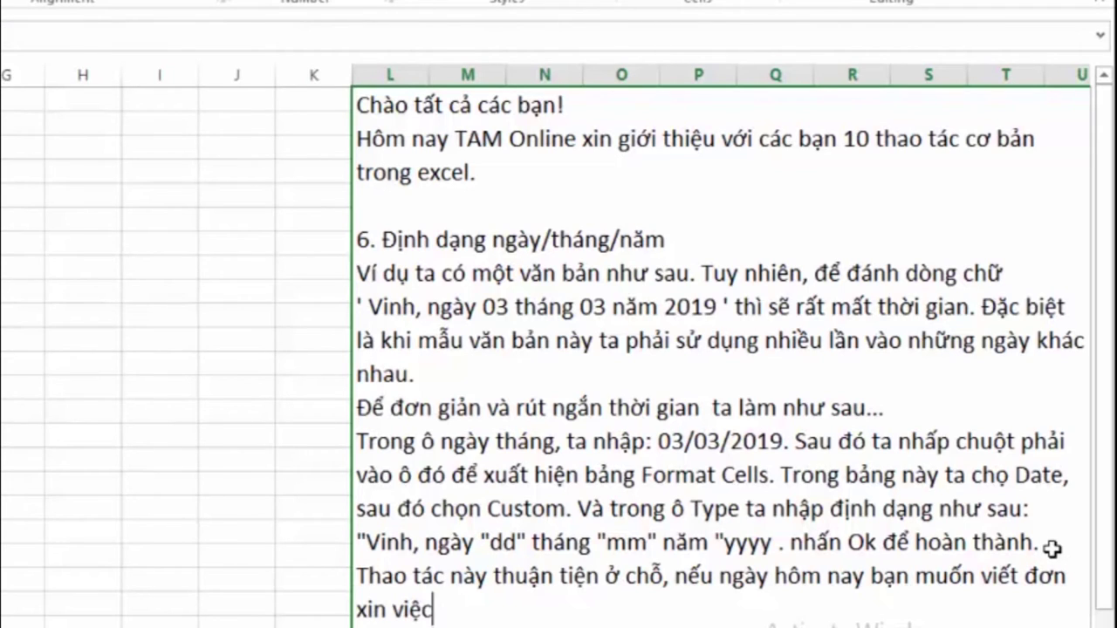
pyautogui.write(' như ví ')
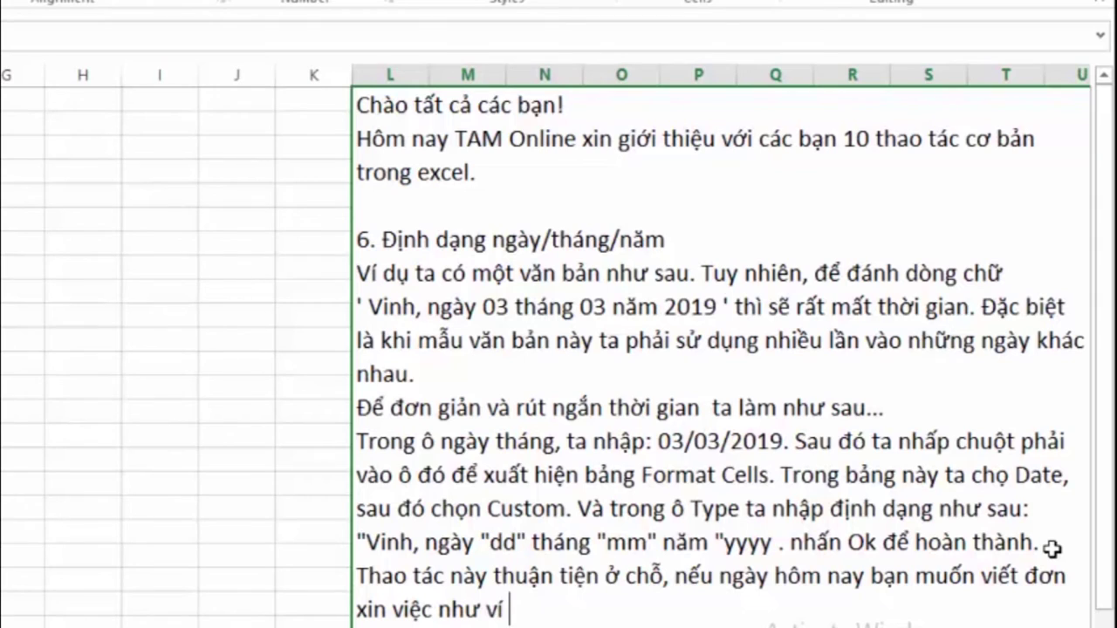
pyautogui.write('dụ thif ')
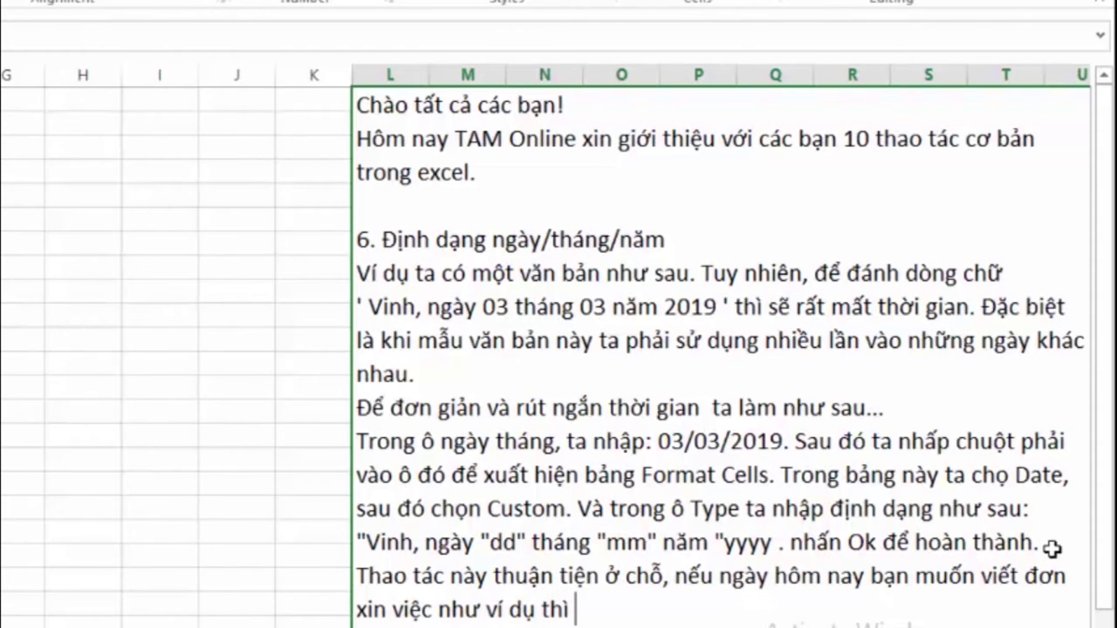
pyautogui.write('chir caafn ')
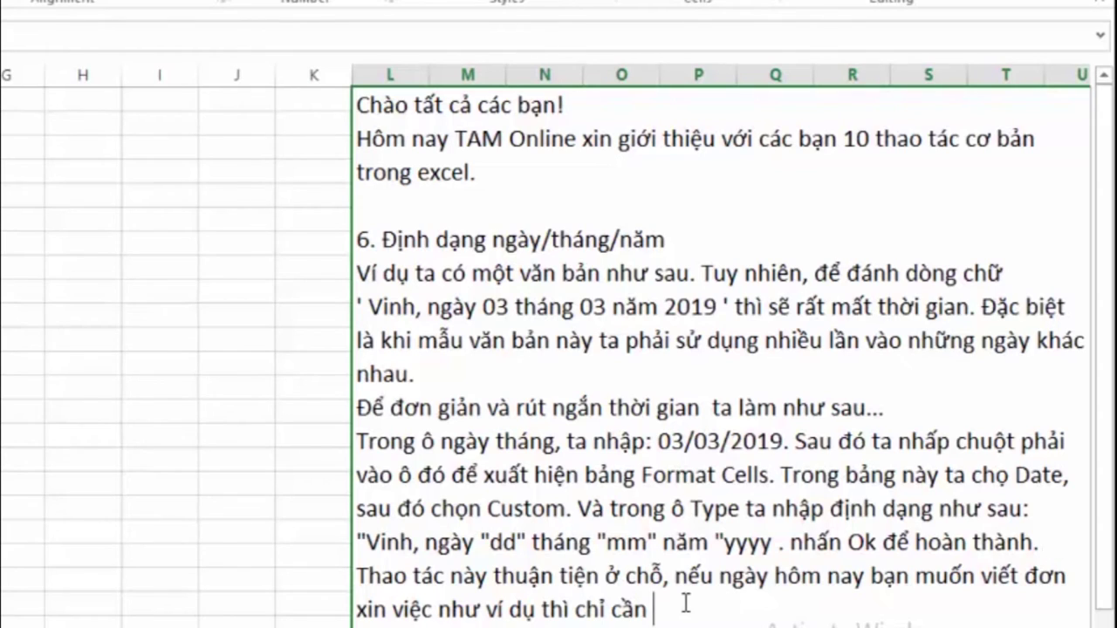
pyautogui.write('nhaapjk')
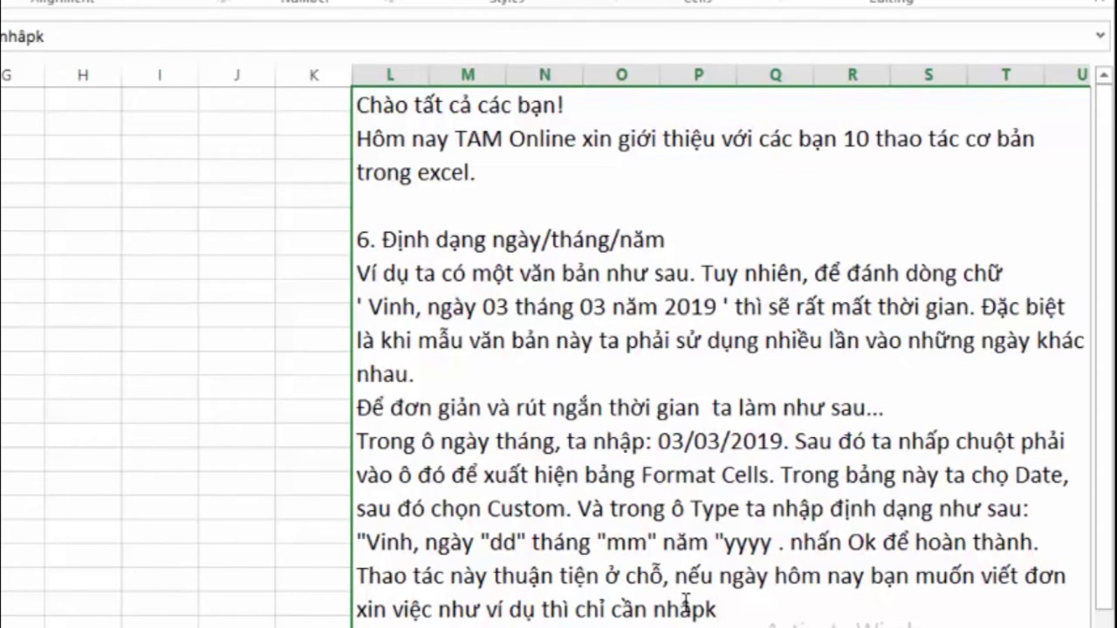
pyautogui.press('BackSpace')
pyautogui.write("' ")
pyautogui.write('=')
pyautogui.write('toda')
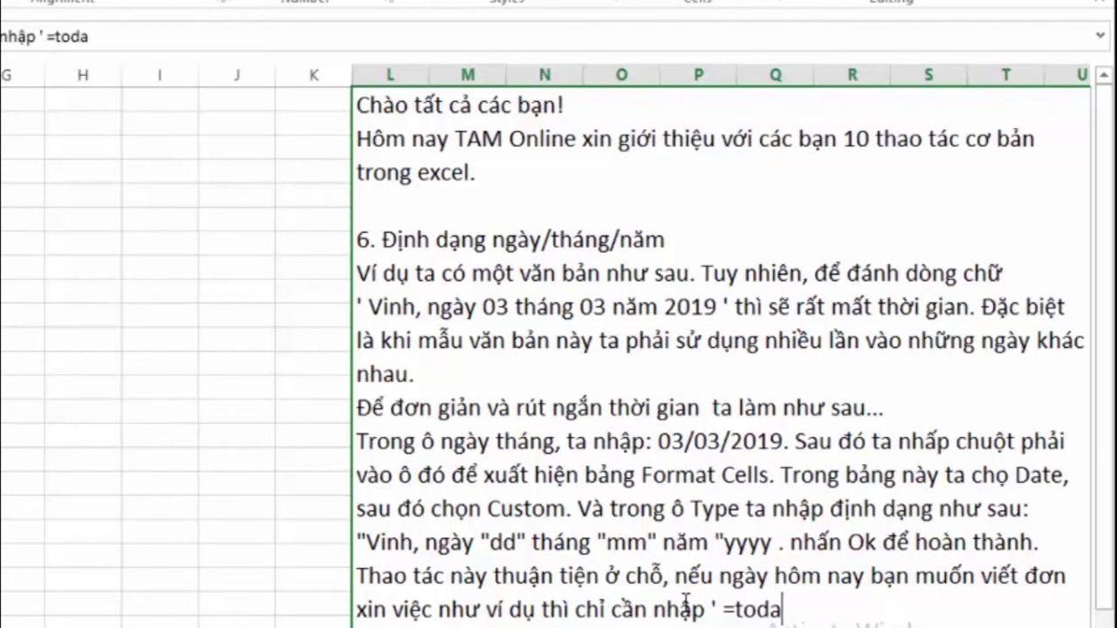
pyautogui.write('y')
pyautogui.write('()')
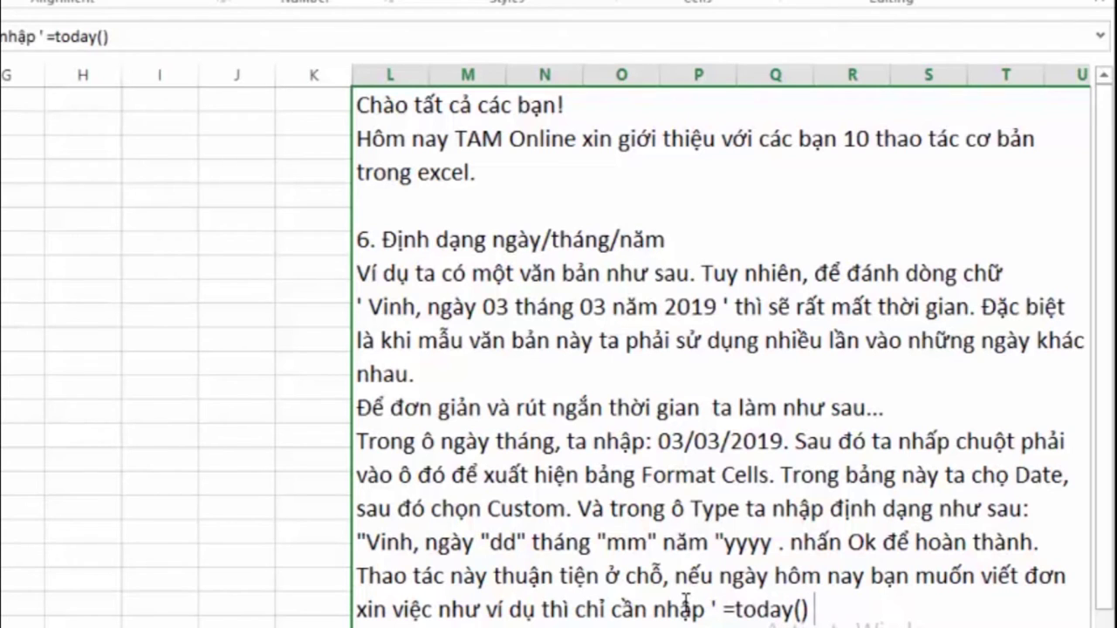
pyautogui.write(" ' sau ")
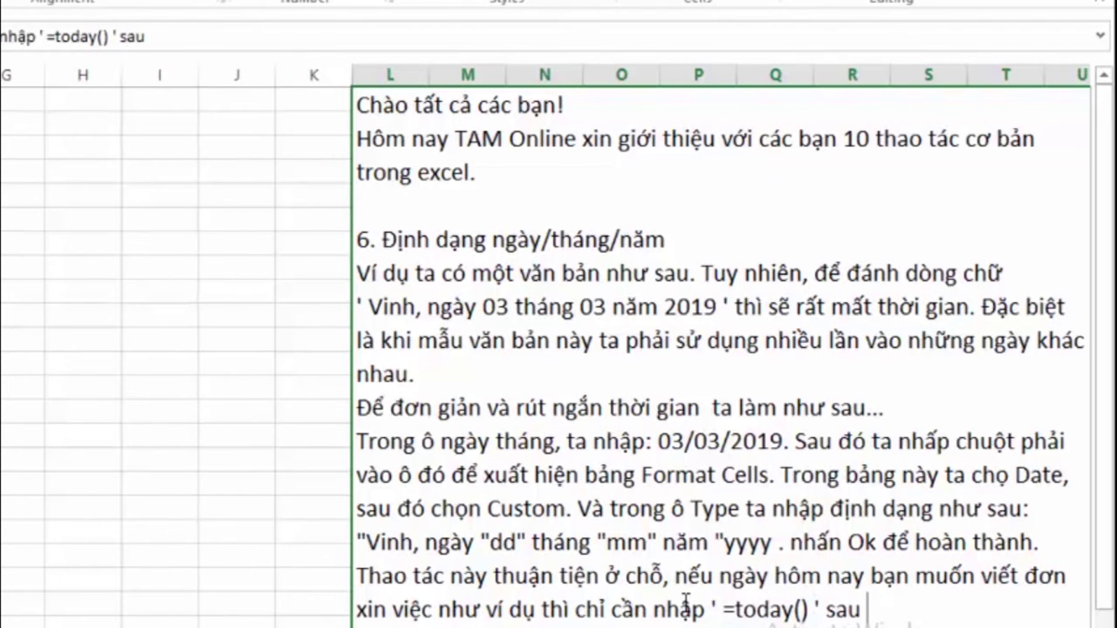
pyautogui.write('đó nhấn ')
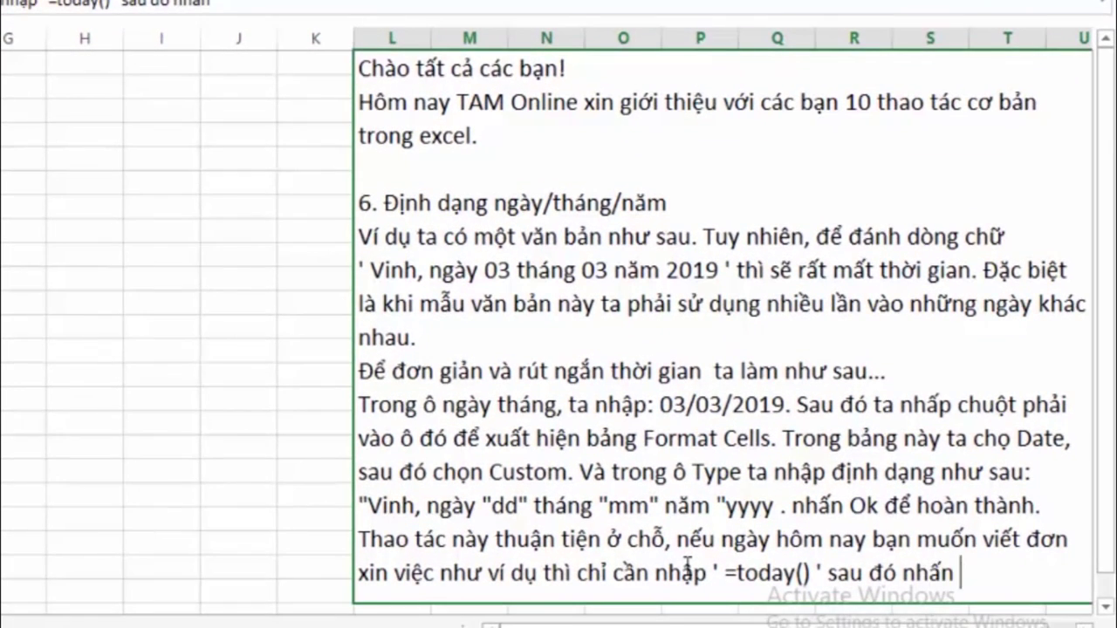
pyautogui.write('En')
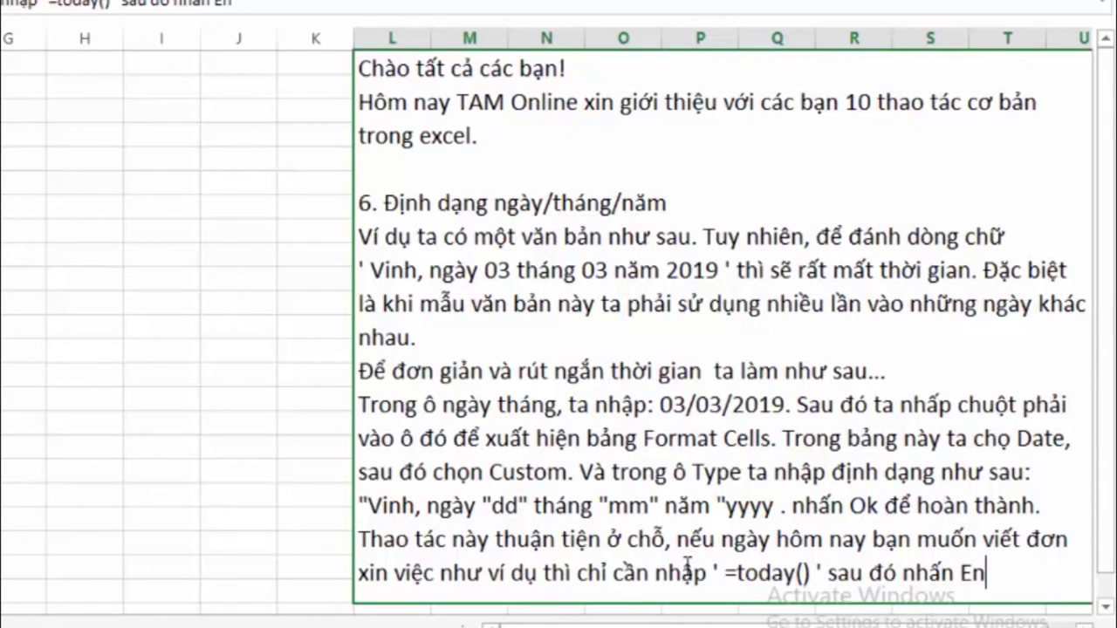
pyautogui.write('ter l')
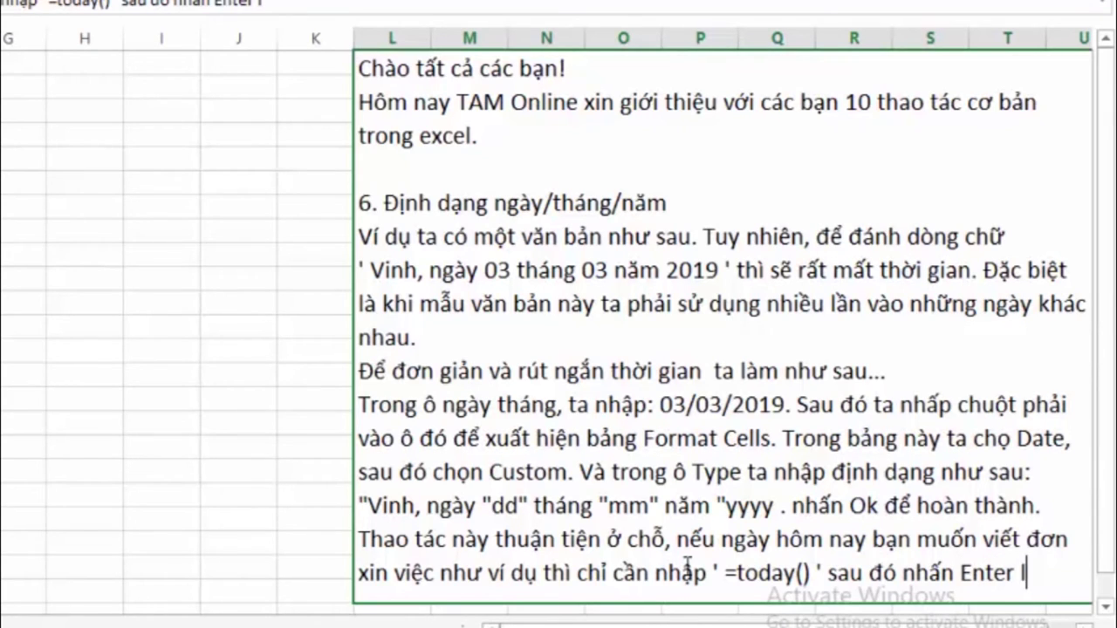
pyautogui.write('à xong')
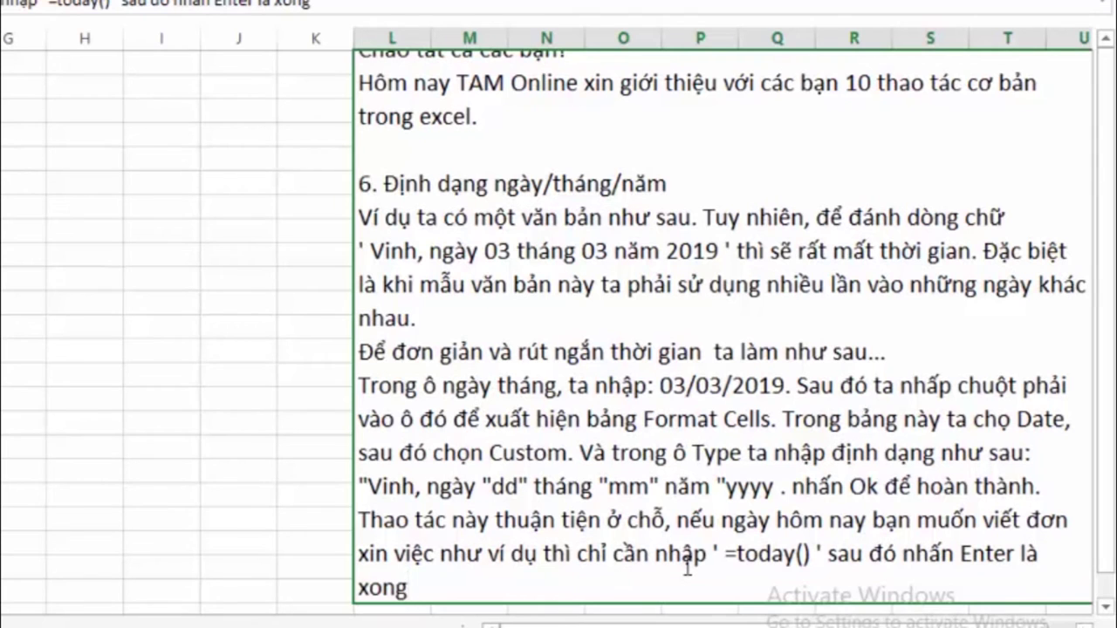
pyautogui.write('.')
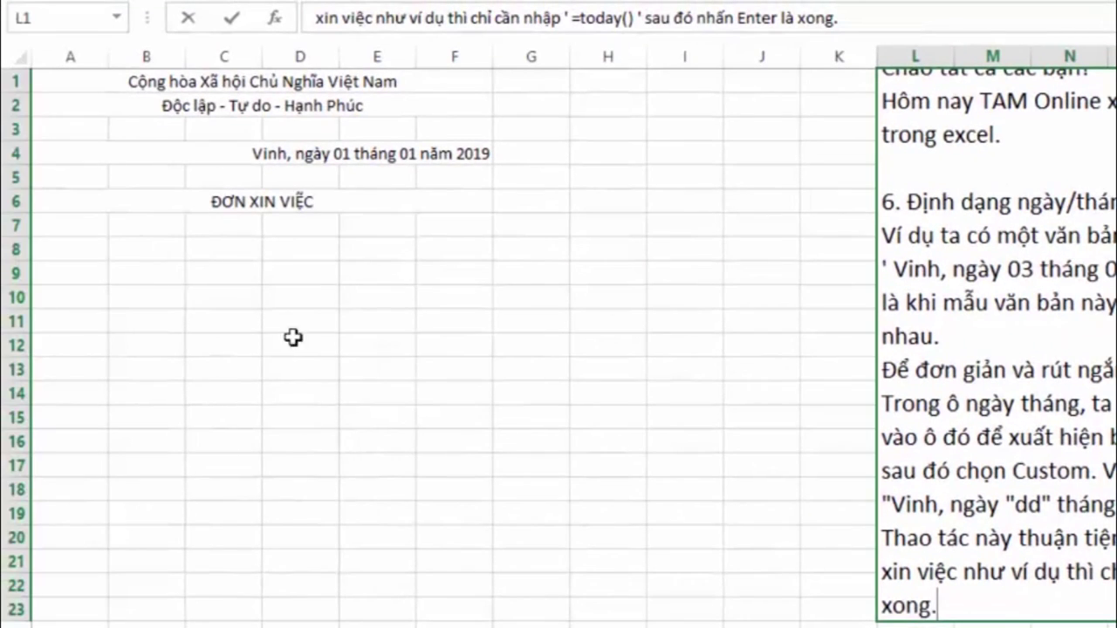
# Type =today() into merged cell A4 over the fixed 01/01/2019 date
pyautogui.click(375, 321)
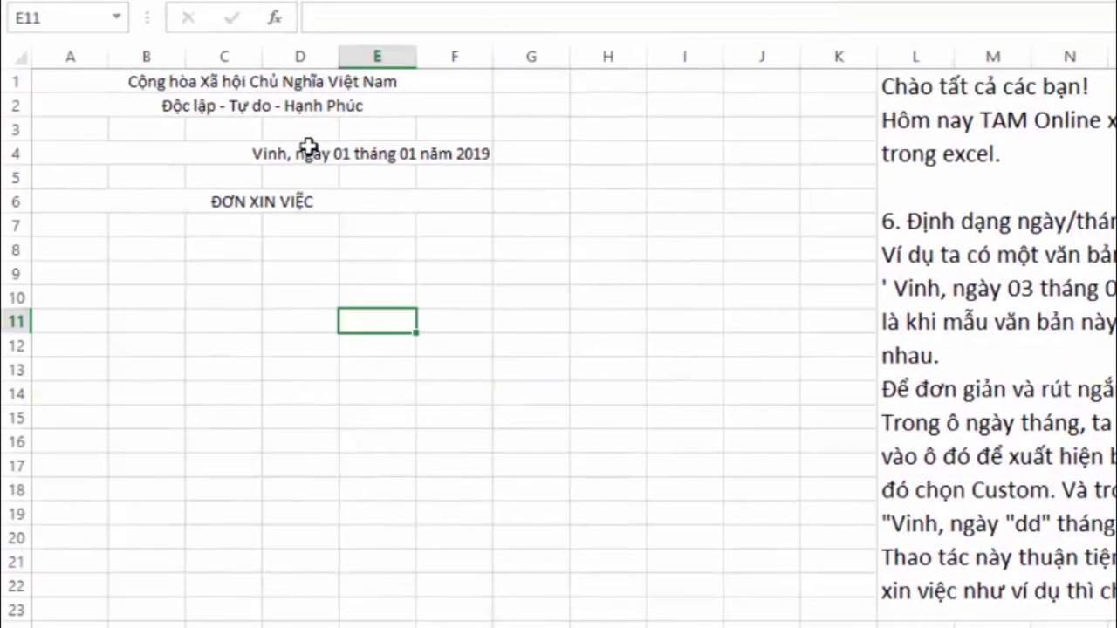
pyautogui.click(323, 156)
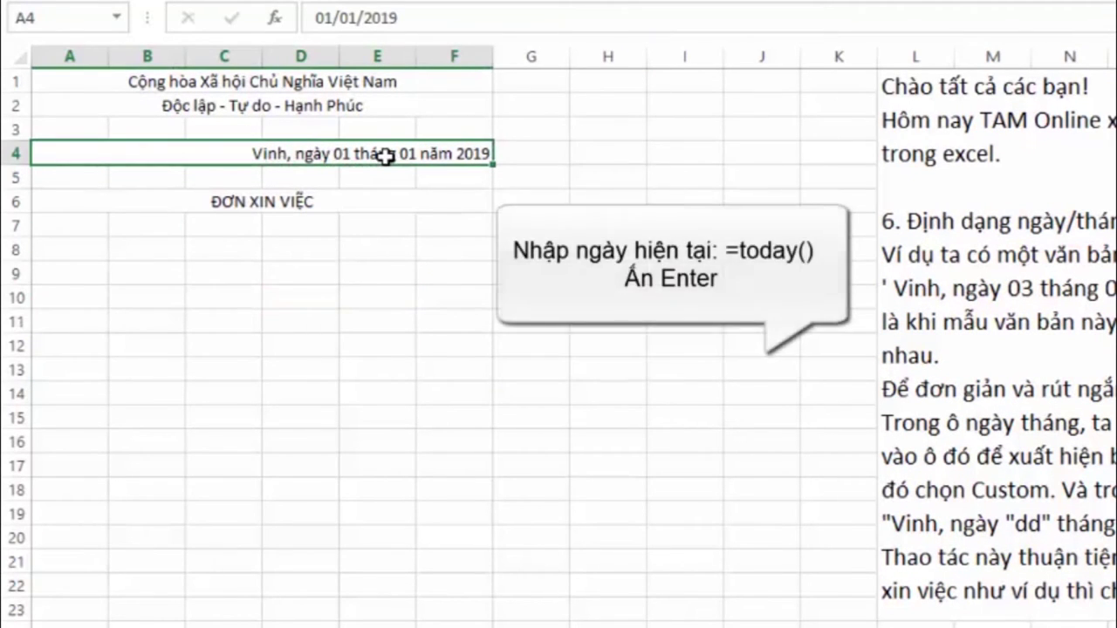
pyautogui.write('=')
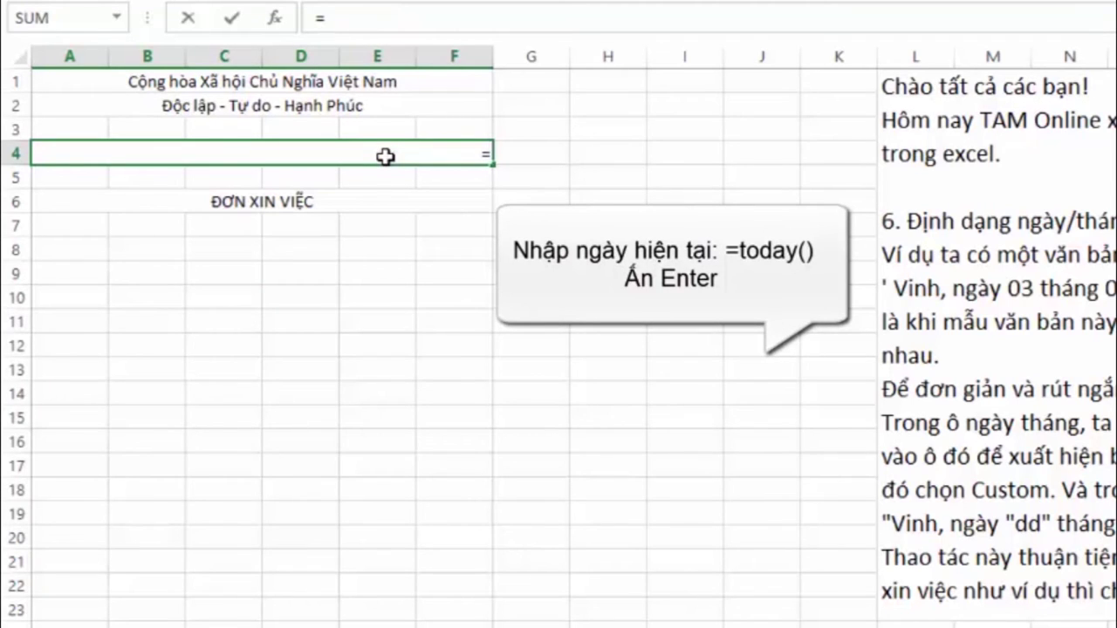
pyautogui.write('tod')
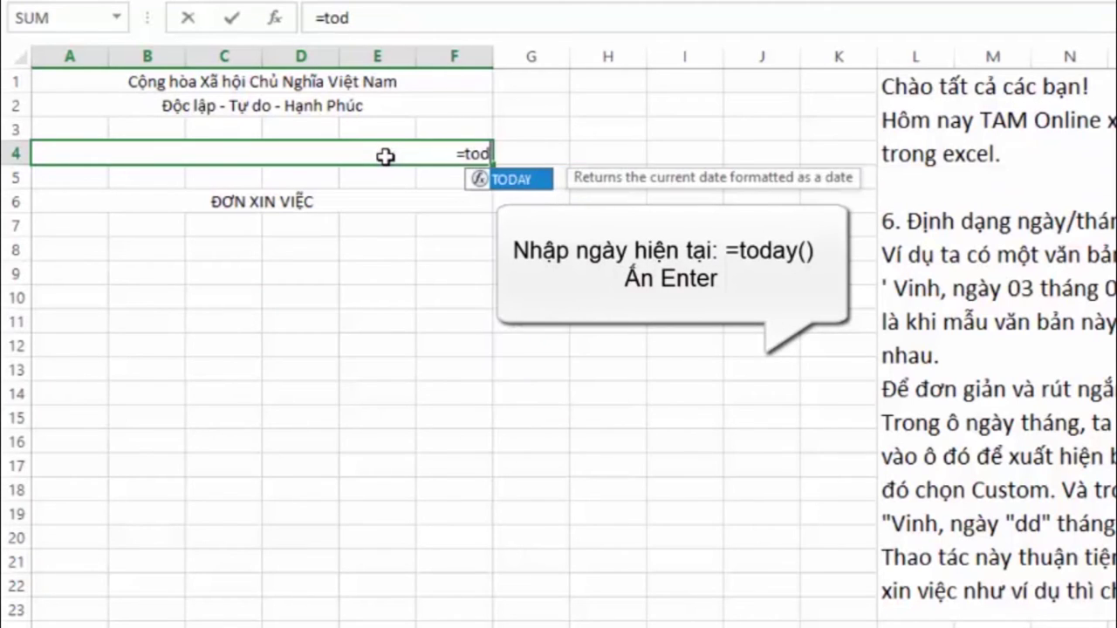
pyautogui.write('ay')
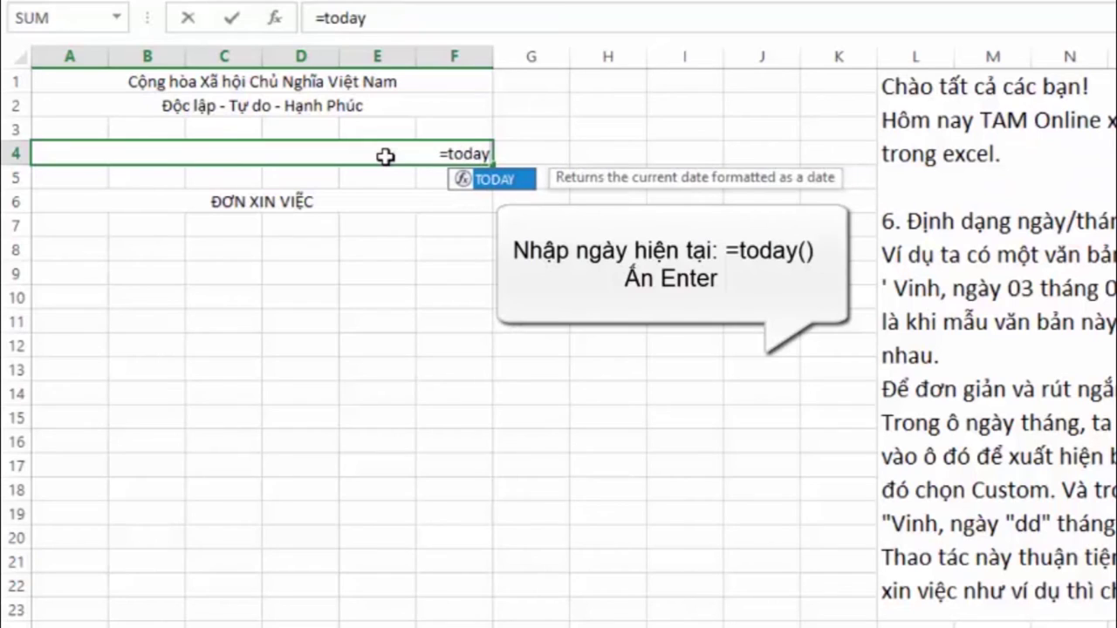
pyautogui.write('()')
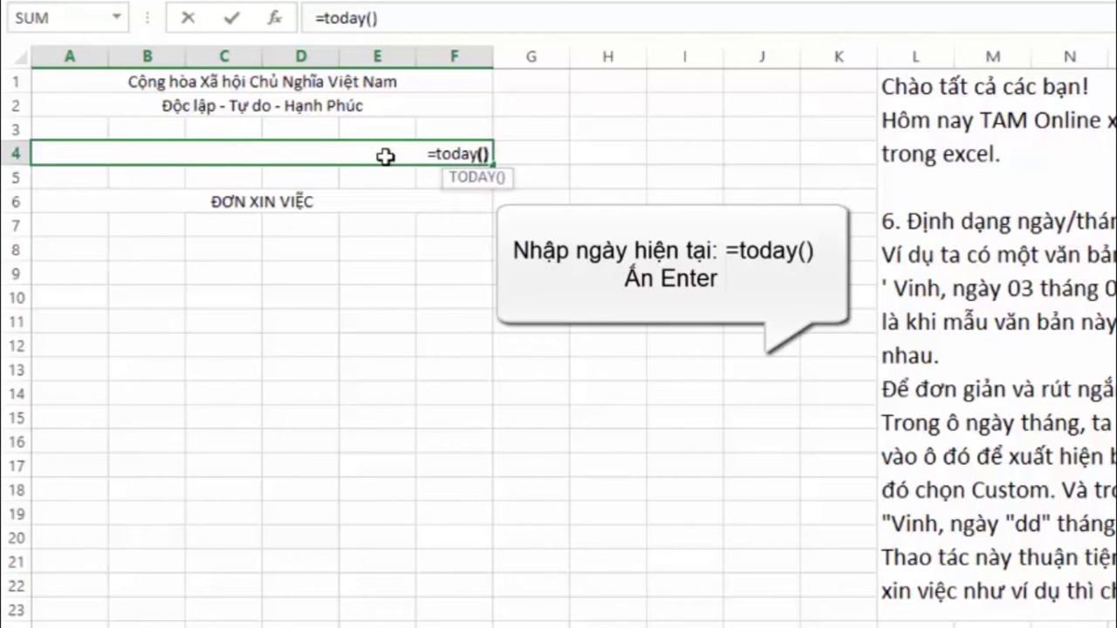
# Commit =today() in A4 and begin a note with a tip for copying a similar sheet
pyautogui.press('Return')
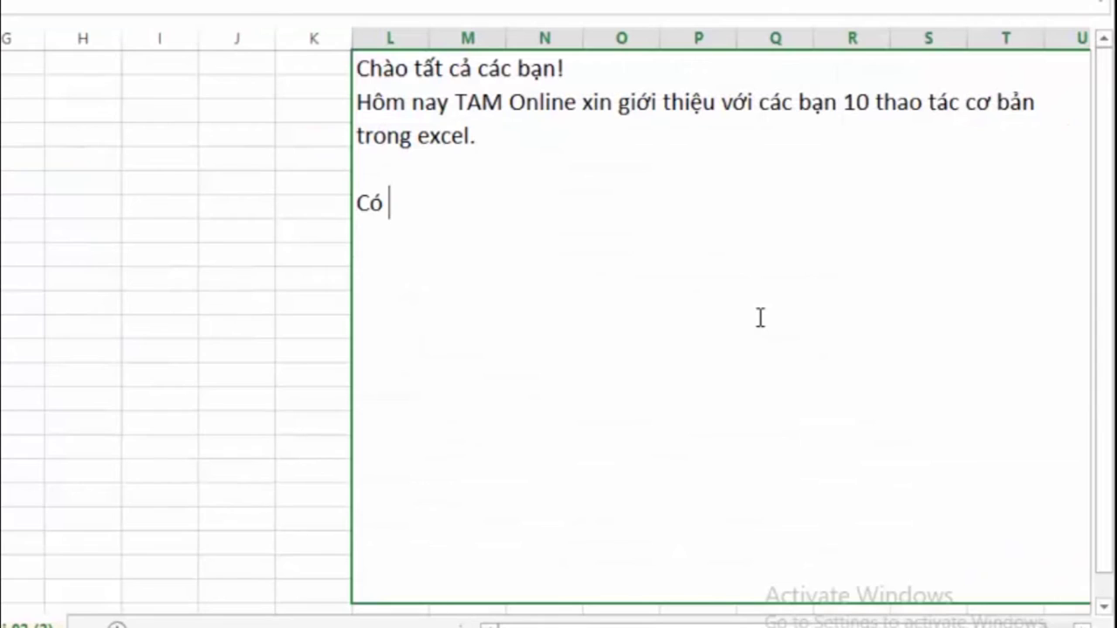
pyautogui.write('môt')
pyautogui.write('một m')
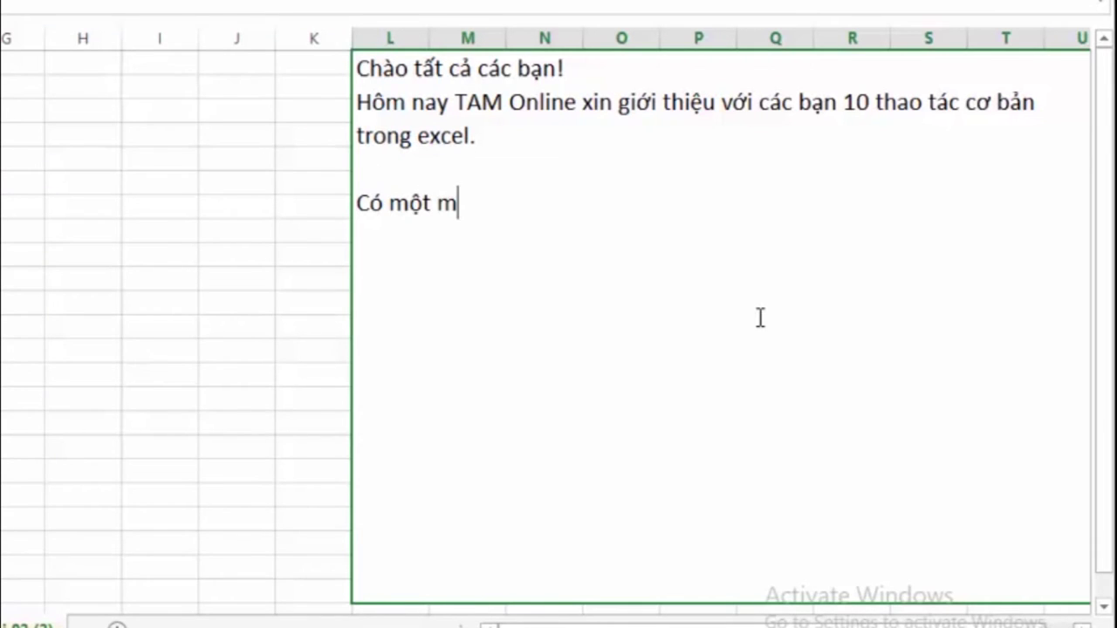
pyautogui.write('ẹo nhoỏ ')
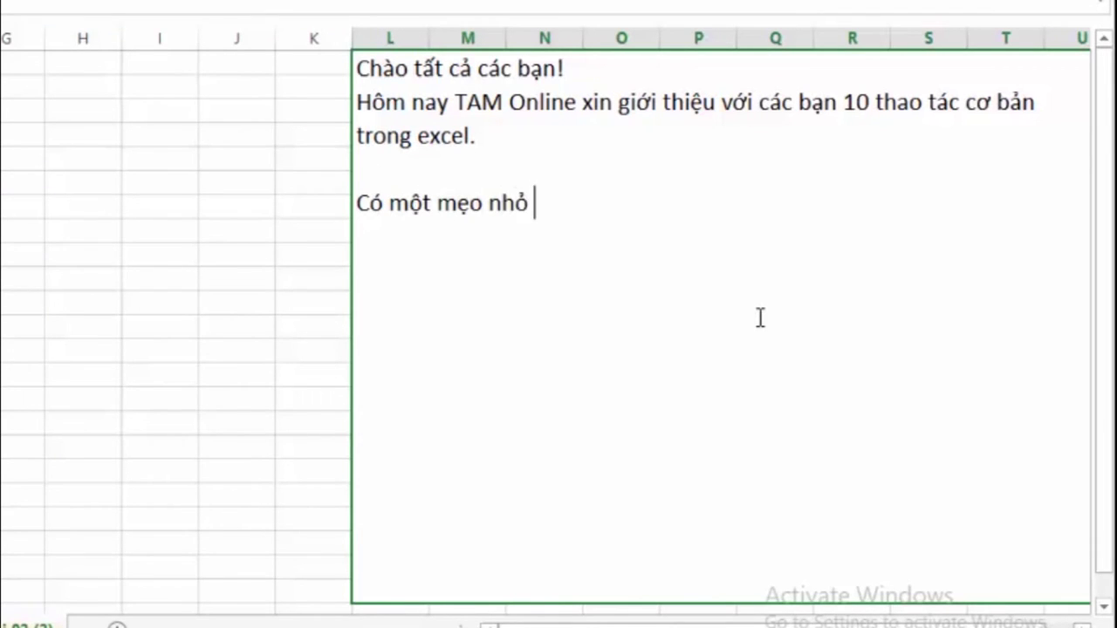
pyautogui.write('đeể c')
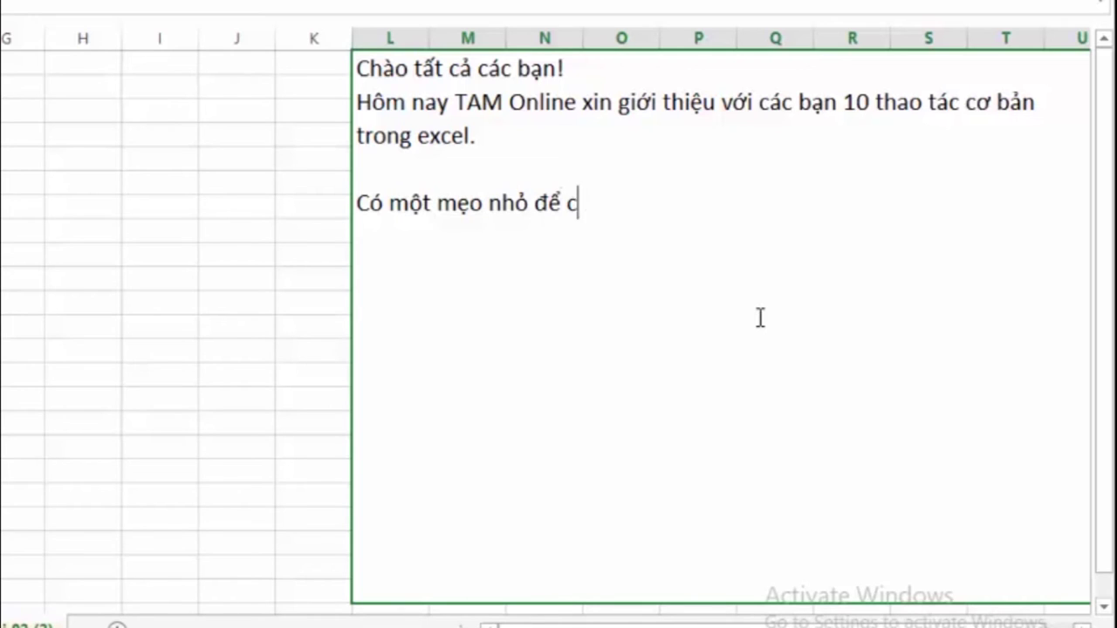
pyautogui.write('opy')
pyautogui.write(' m')
pyautogui.write('ôtộ ')
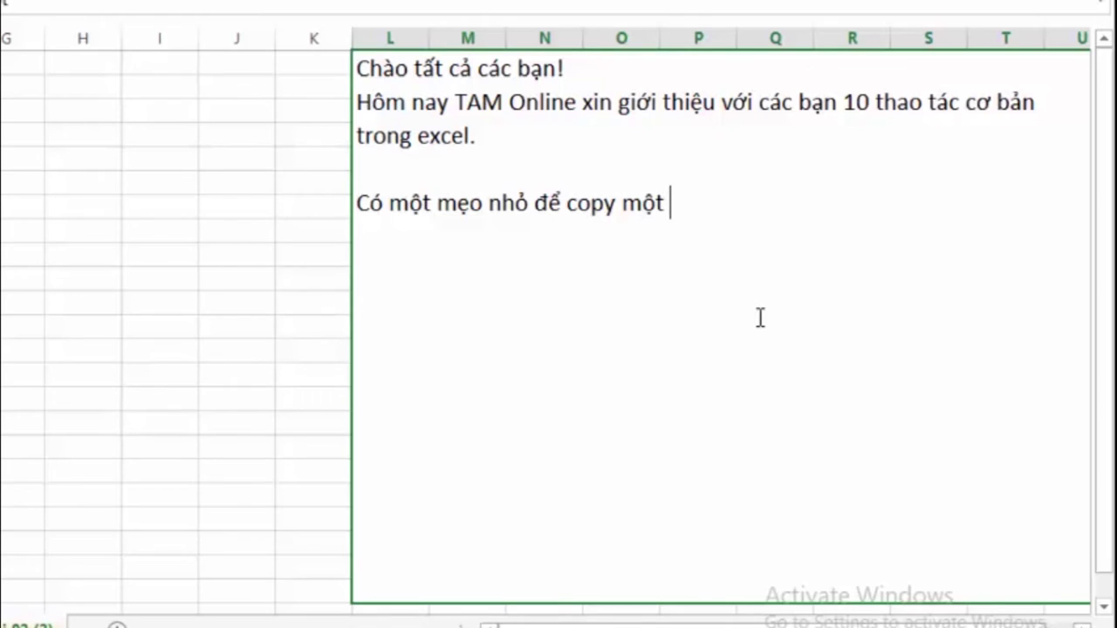
pyautogui.write('sheet')
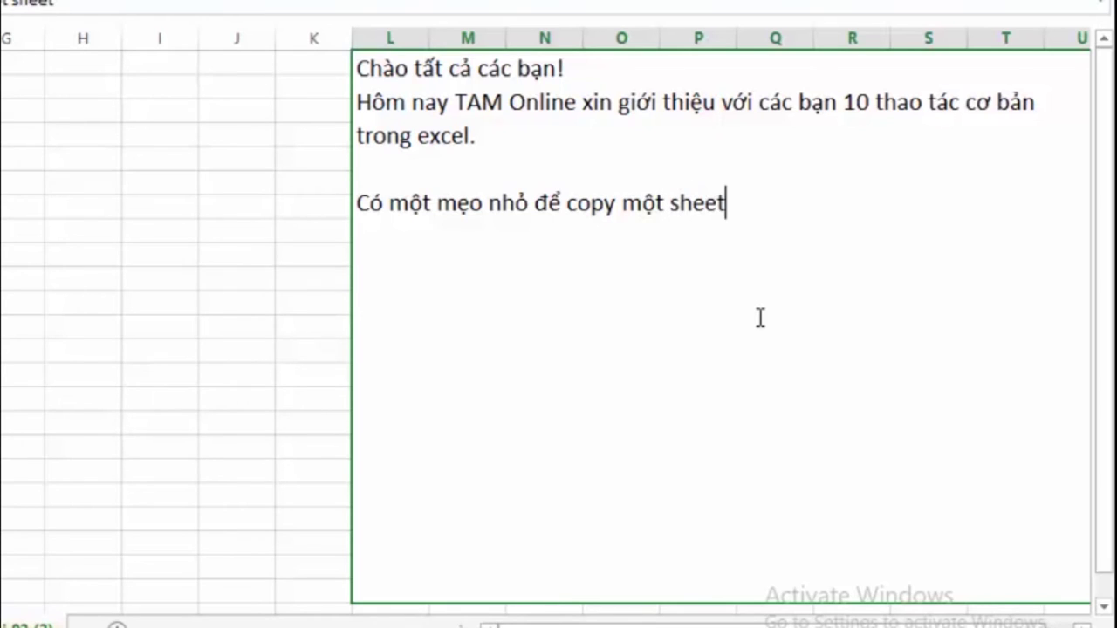
pyautogui.write(' tương')
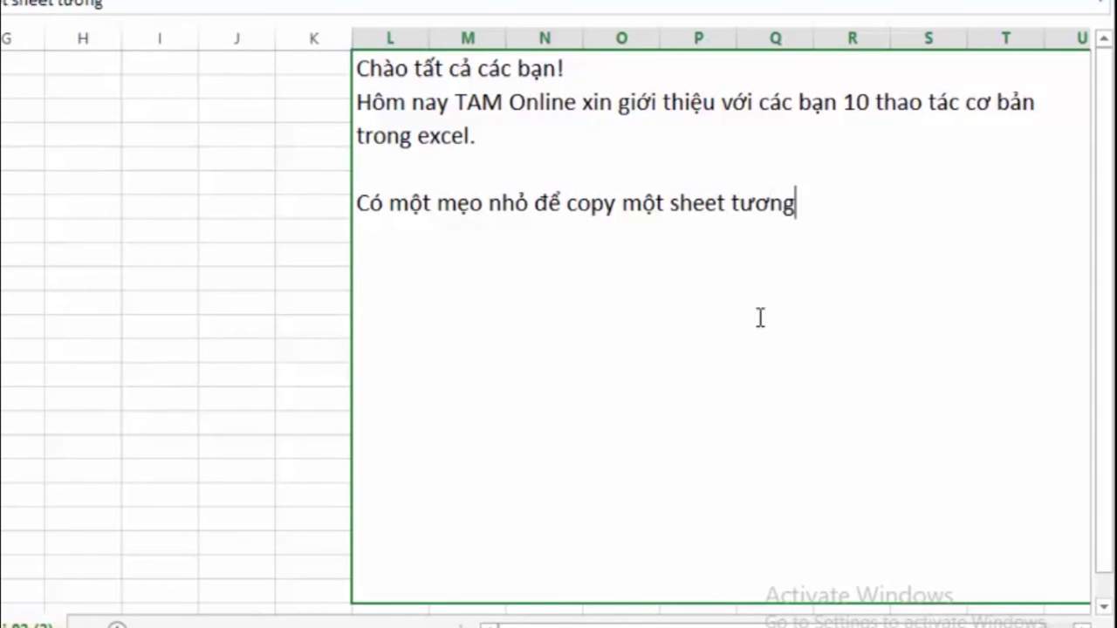
pyautogui.write(' tư')
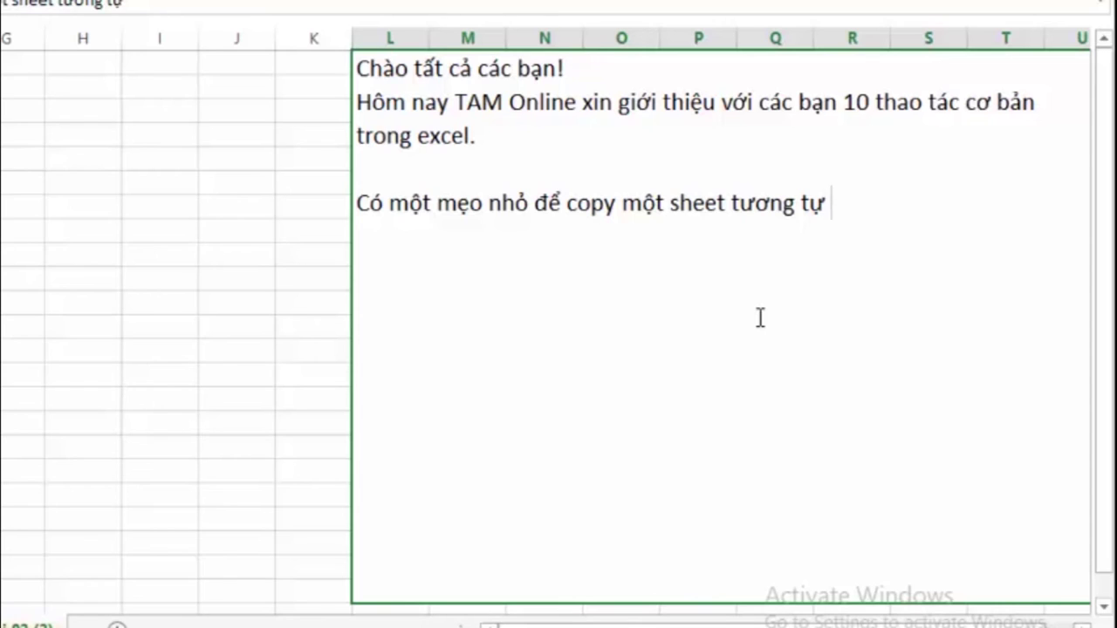
# Add the sheet-copy tip to the note: right-click the sheet, choose Move and Copy, tick Create a copy
pyautogui.write(', ta ')
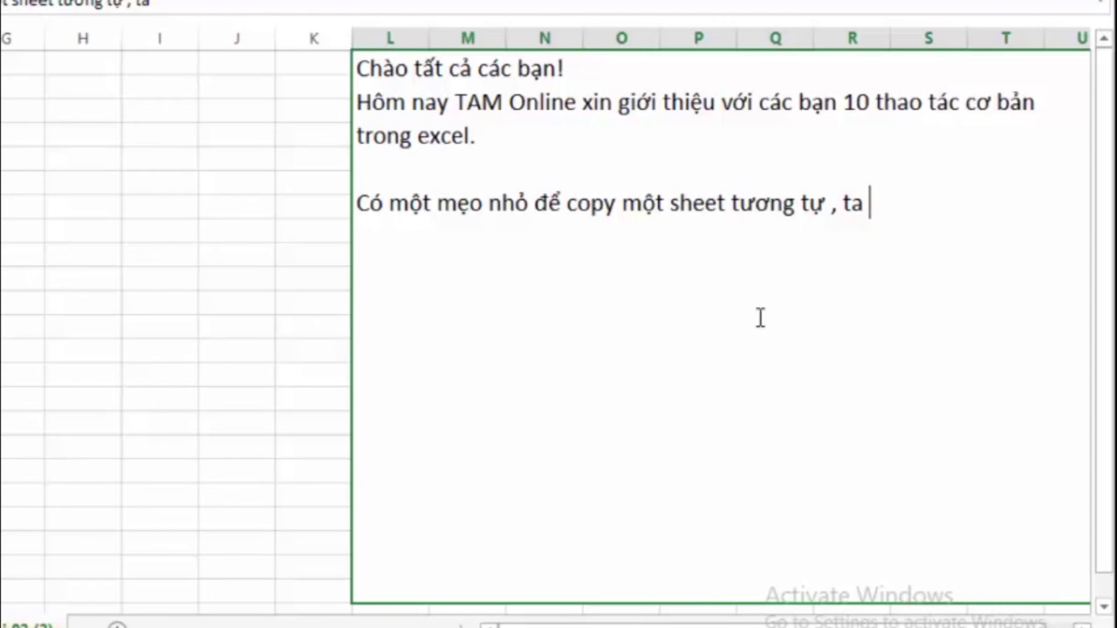
pyautogui.write('lam')
pyautogui.write('như s')
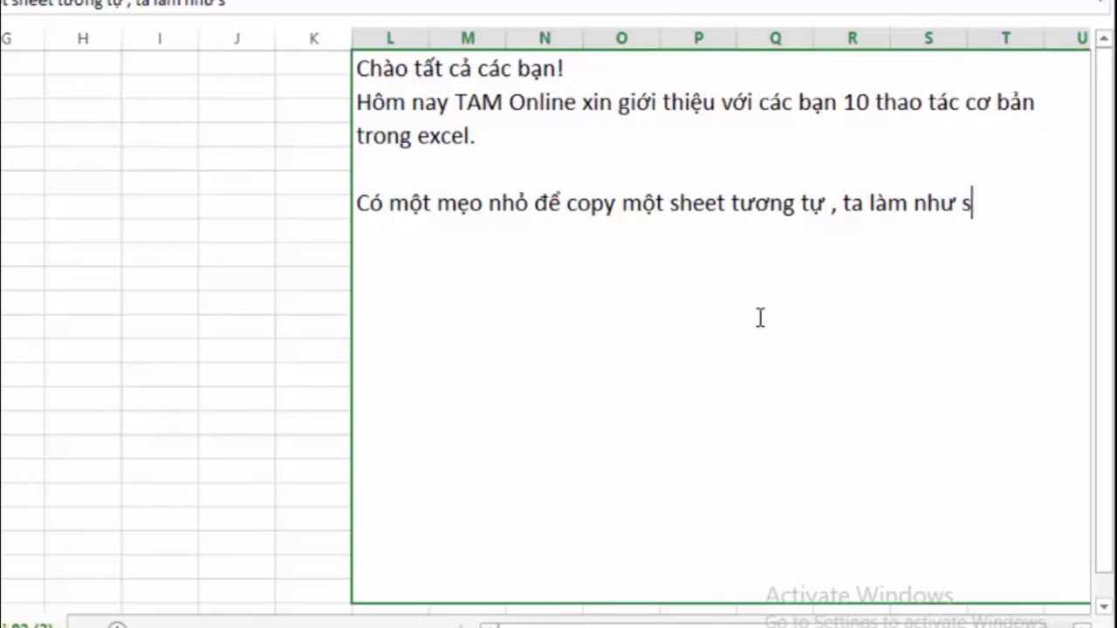
pyautogui.write('au...')
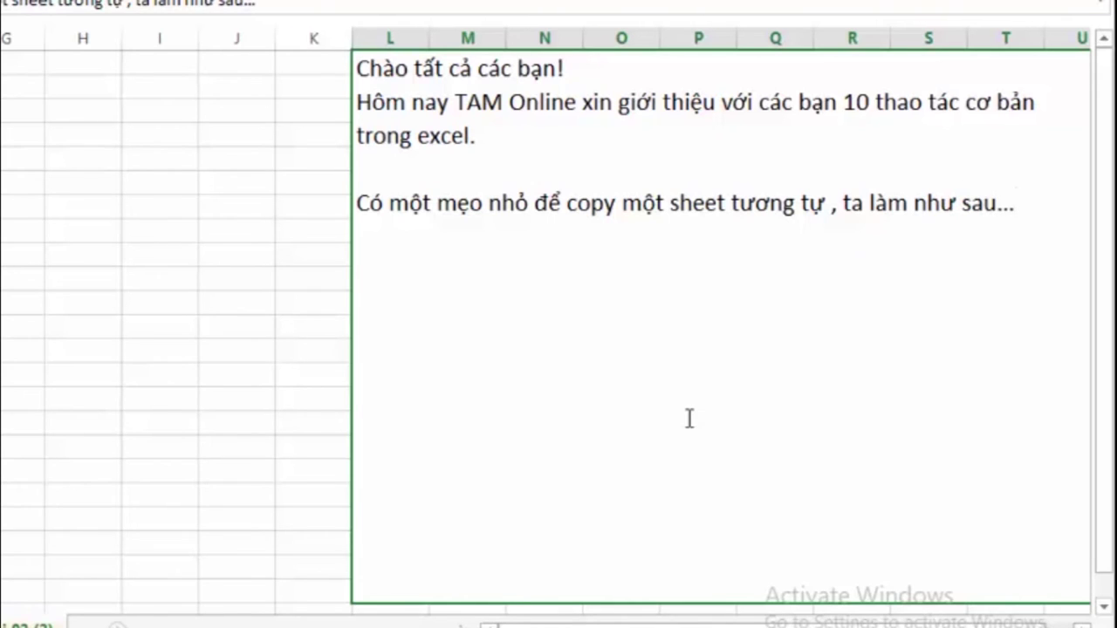
pyautogui.write(' ta nhay')
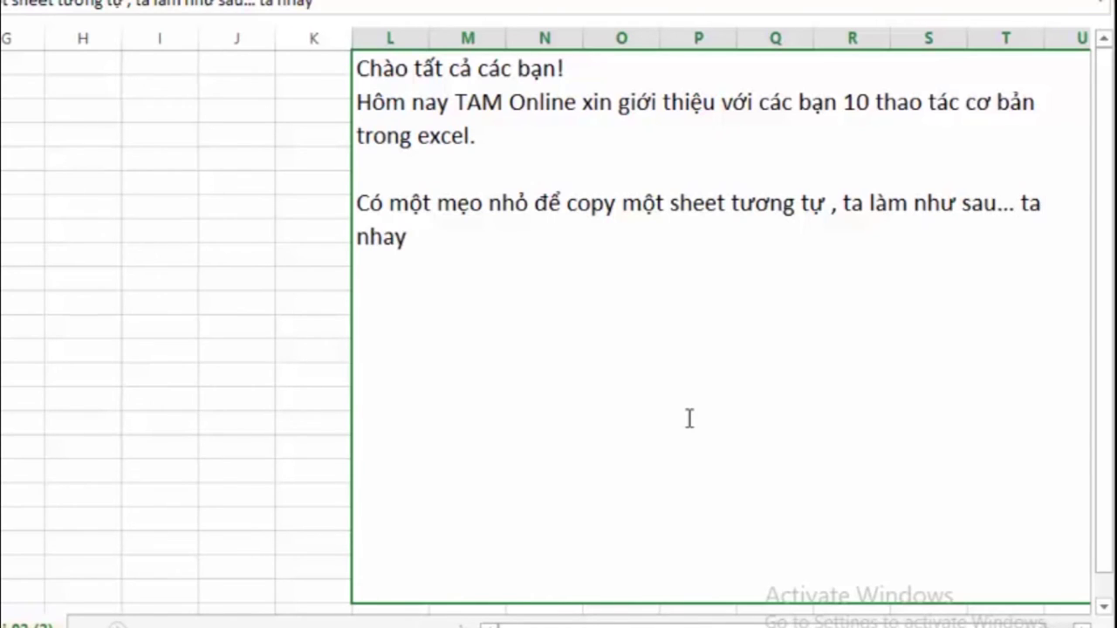
pyautogui.write('s chouu')
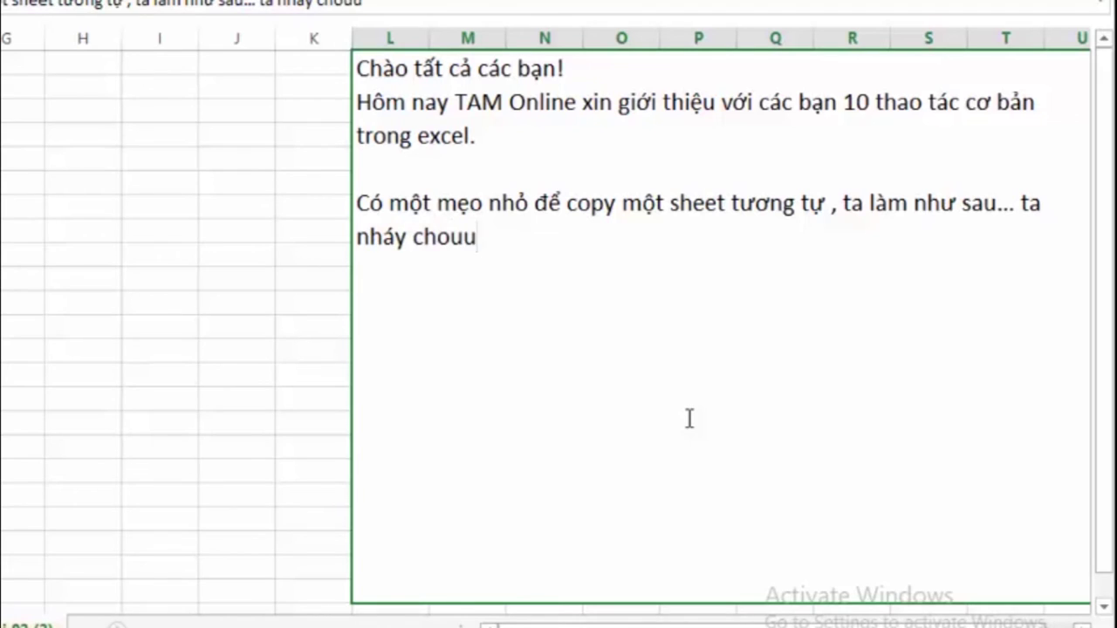
pyautogui.write('j')
pyautogui.press('BackSpace')
pyautogui.press('BackSpace')
pyautogui.press('BackSpace')
pyautogui.press('BackSpace')
pyautogui.write('u')
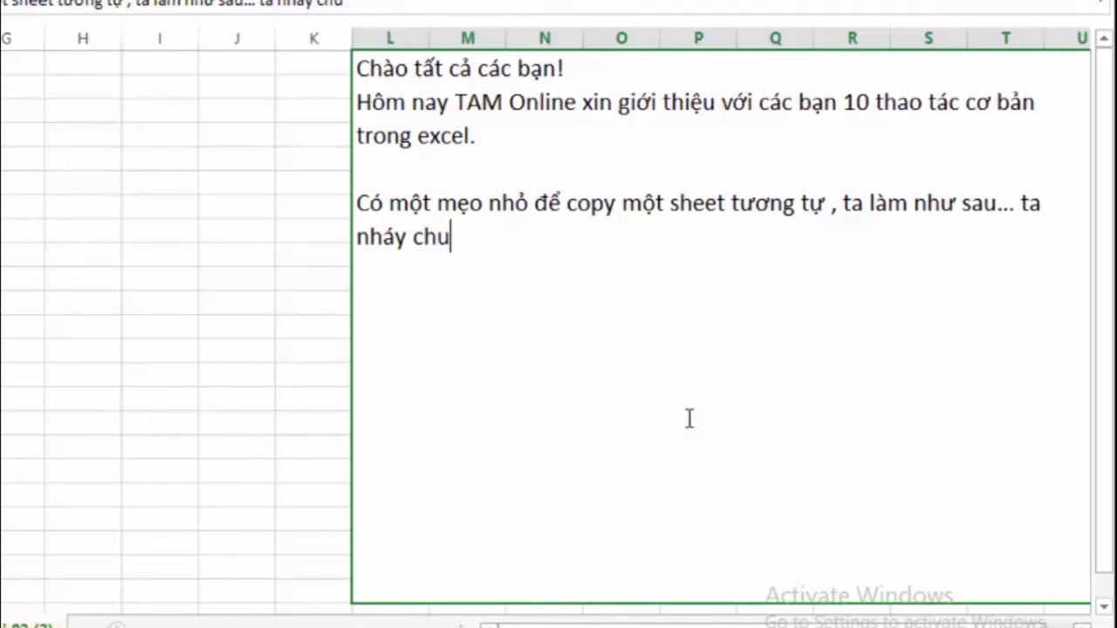
pyautogui.write('ột phải v')
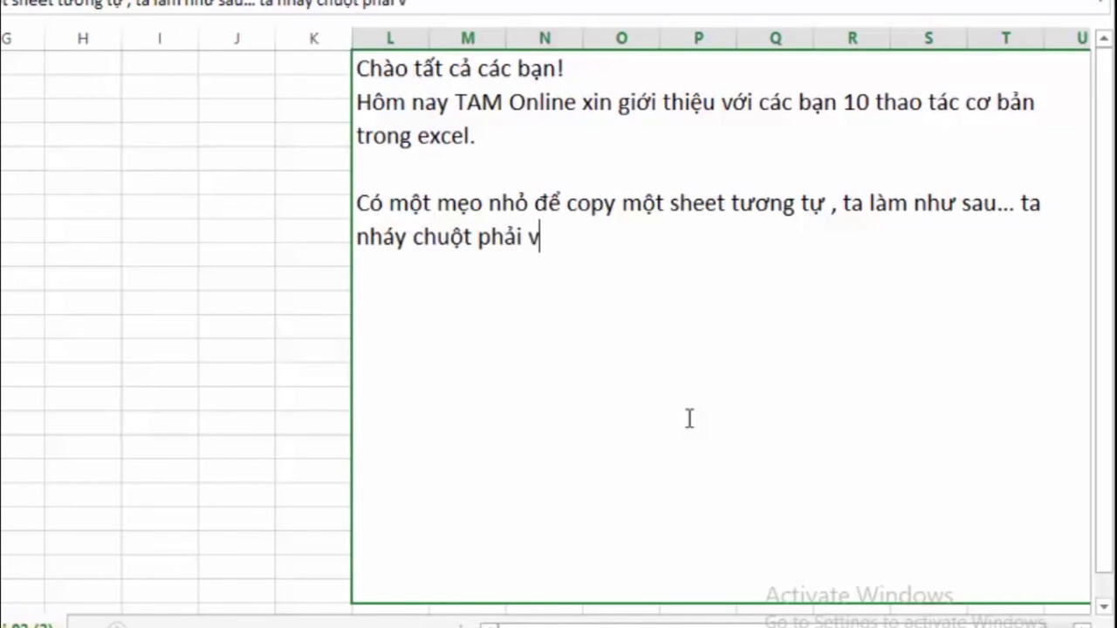
pyautogui.write('ào shee')
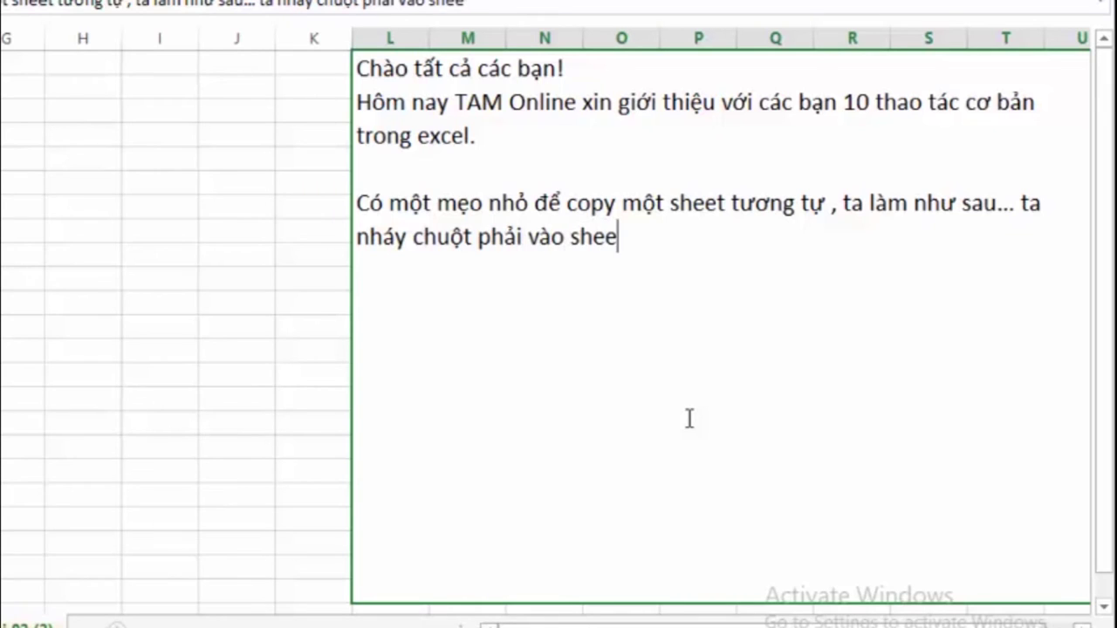
pyautogui.write('t đã')
pyautogui.write(' có')
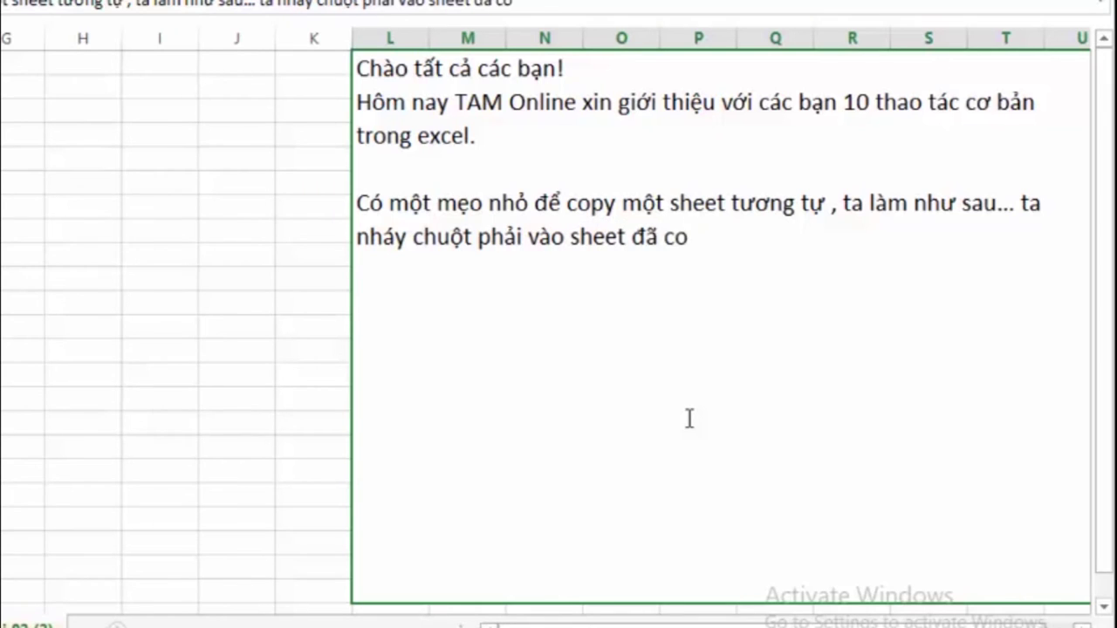
pyautogui.write(', ')
pyautogui.write('chon')
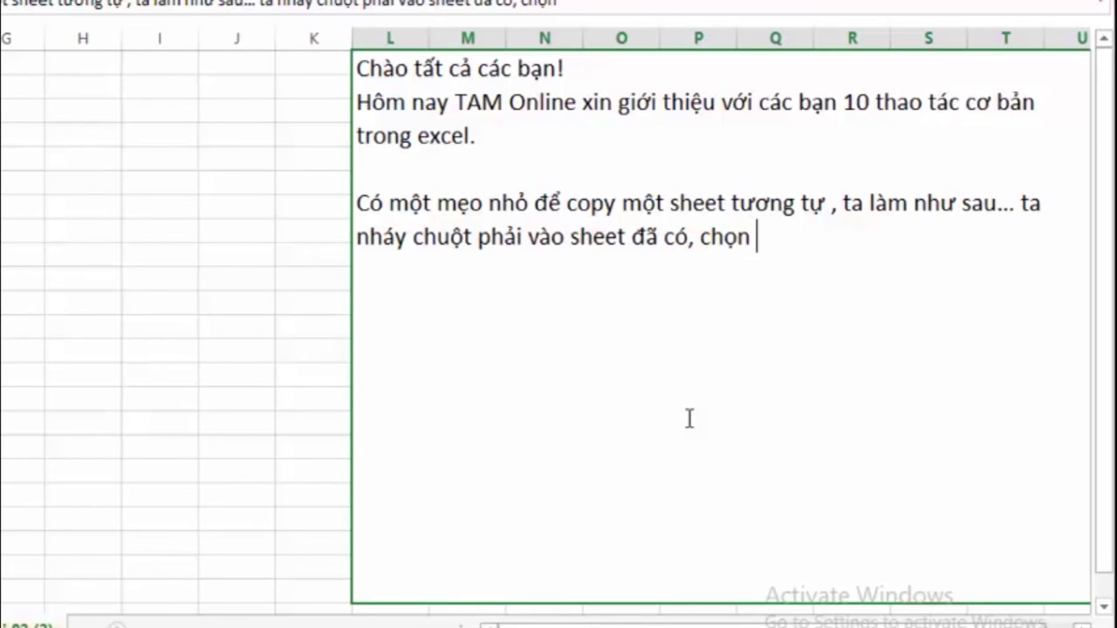
pyautogui.write('Mo')
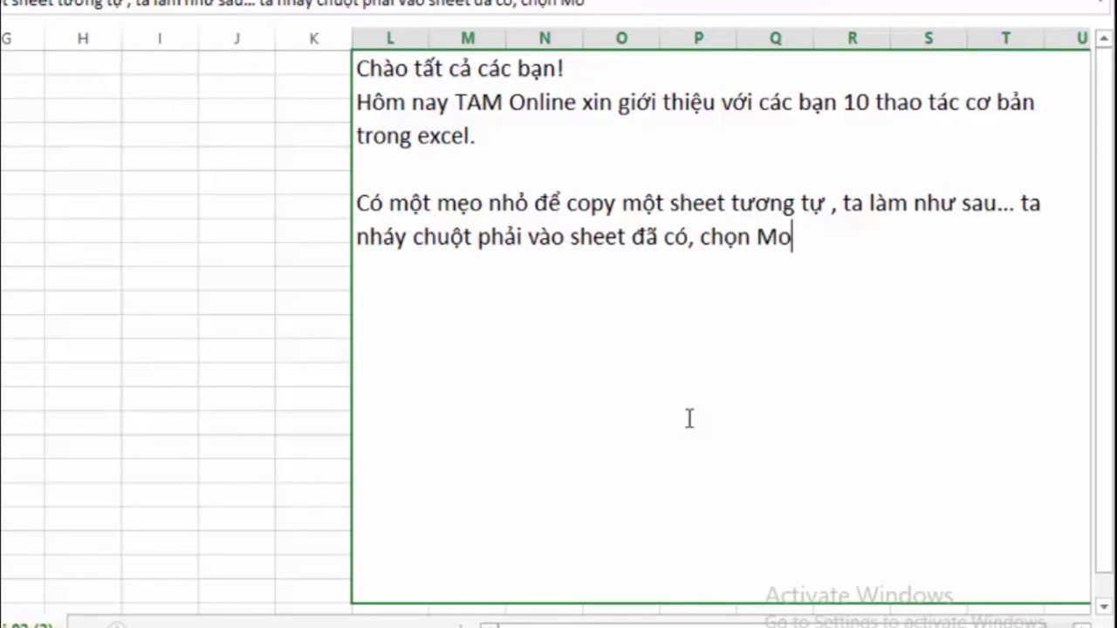
pyautogui.write('ve a')
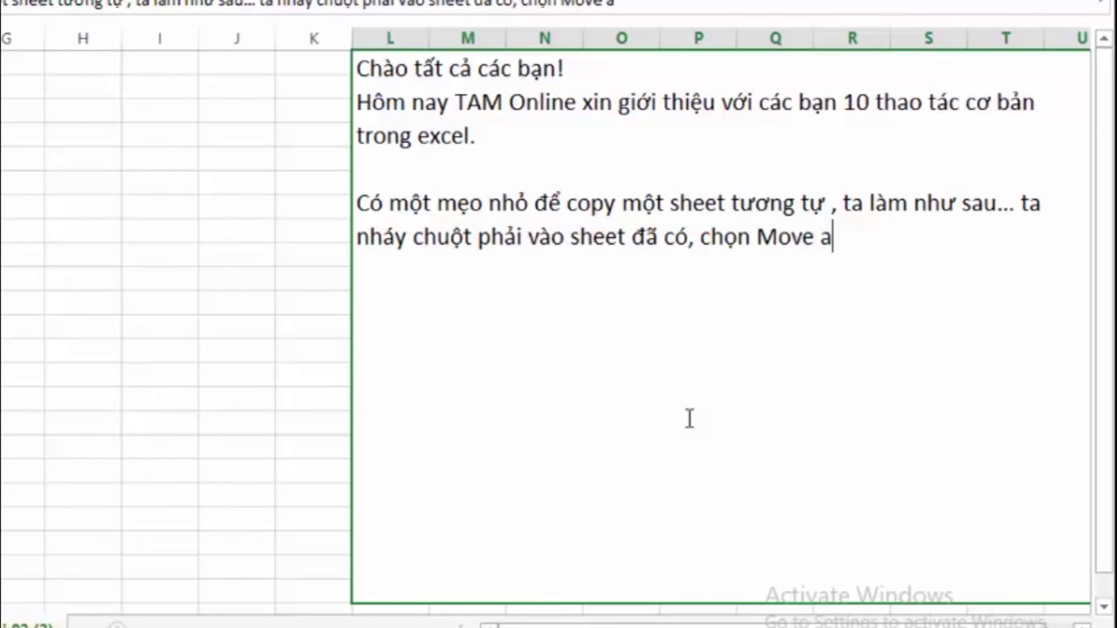
pyautogui.write('nd C')
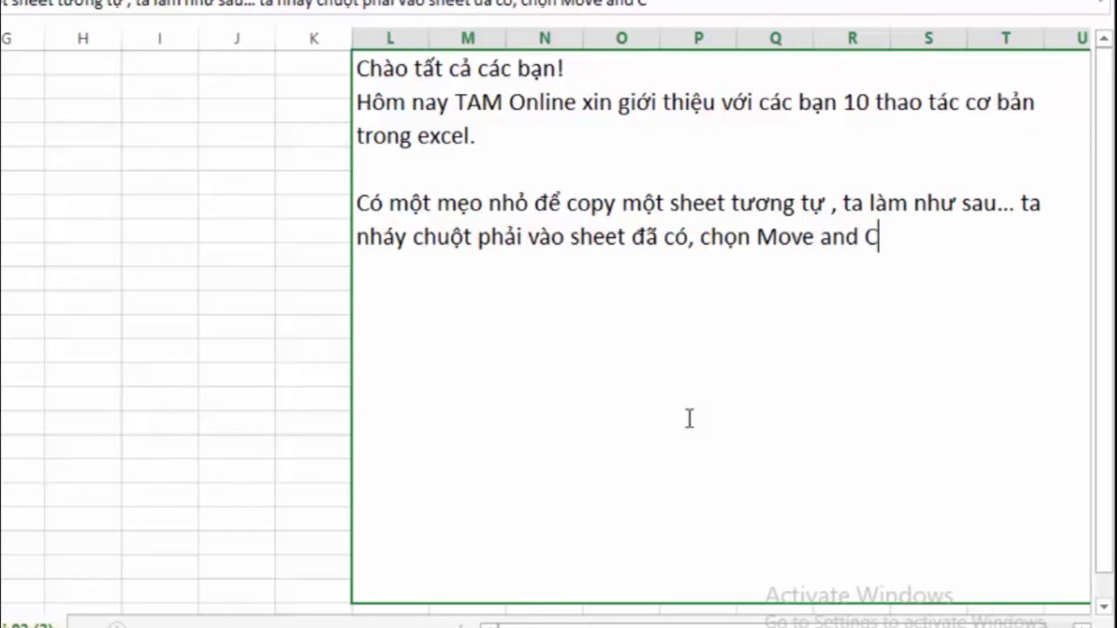
pyautogui.write('opy')
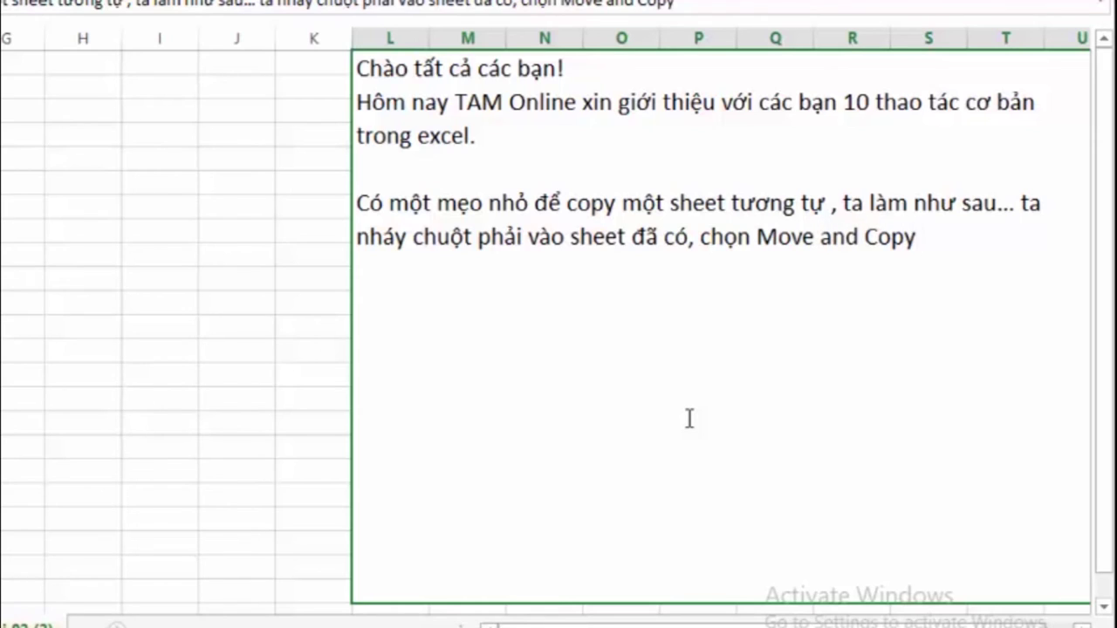
pyautogui.write('...')
pyautogui.write(' sau ')
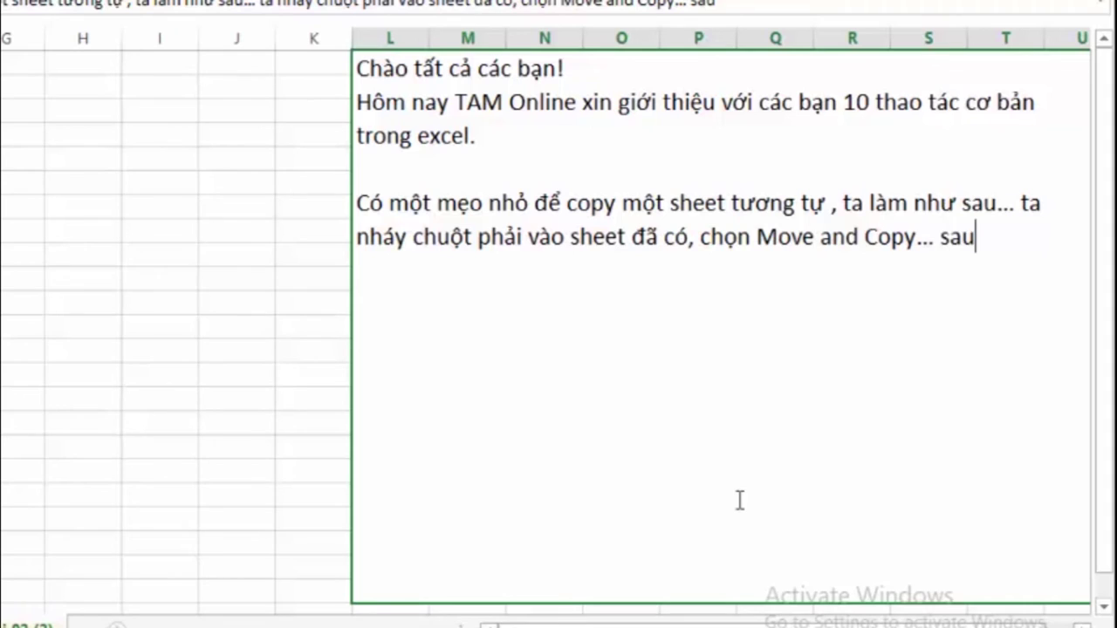
pyautogui.write('đó t')
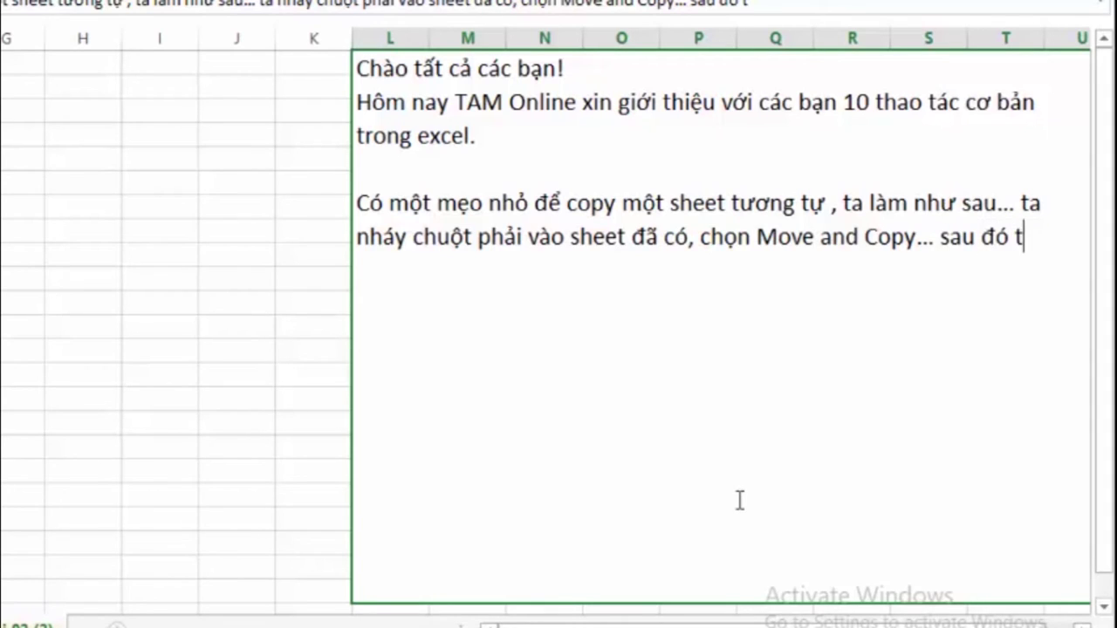
pyautogui.write('ích chu')
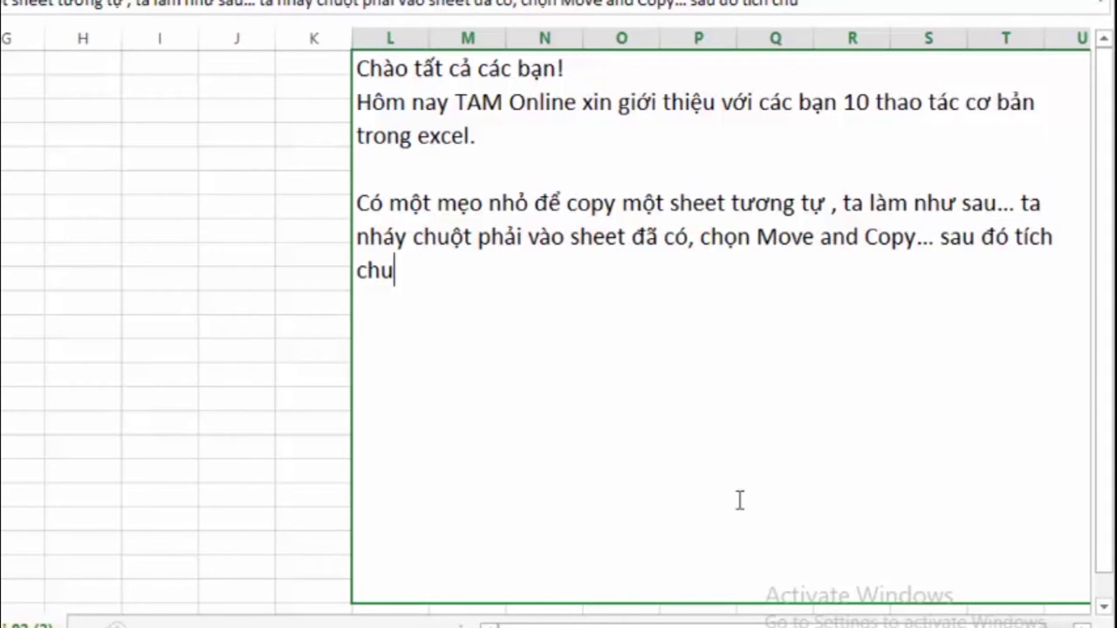
pyautogui.write('ột chon')
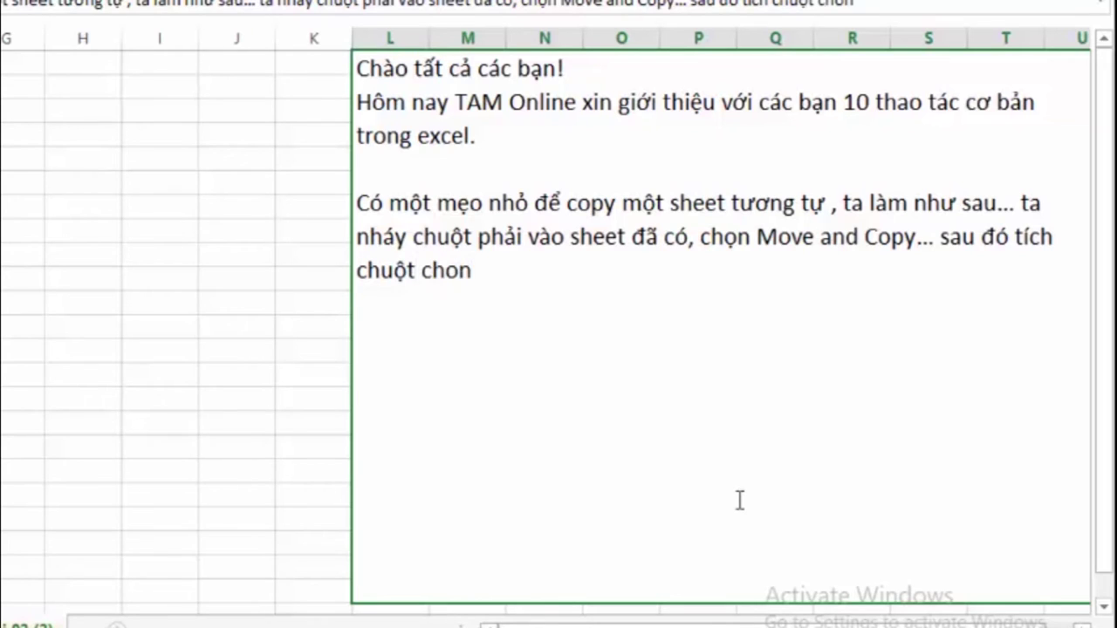
pyautogui.write('j')
pyautogui.write(' Create')
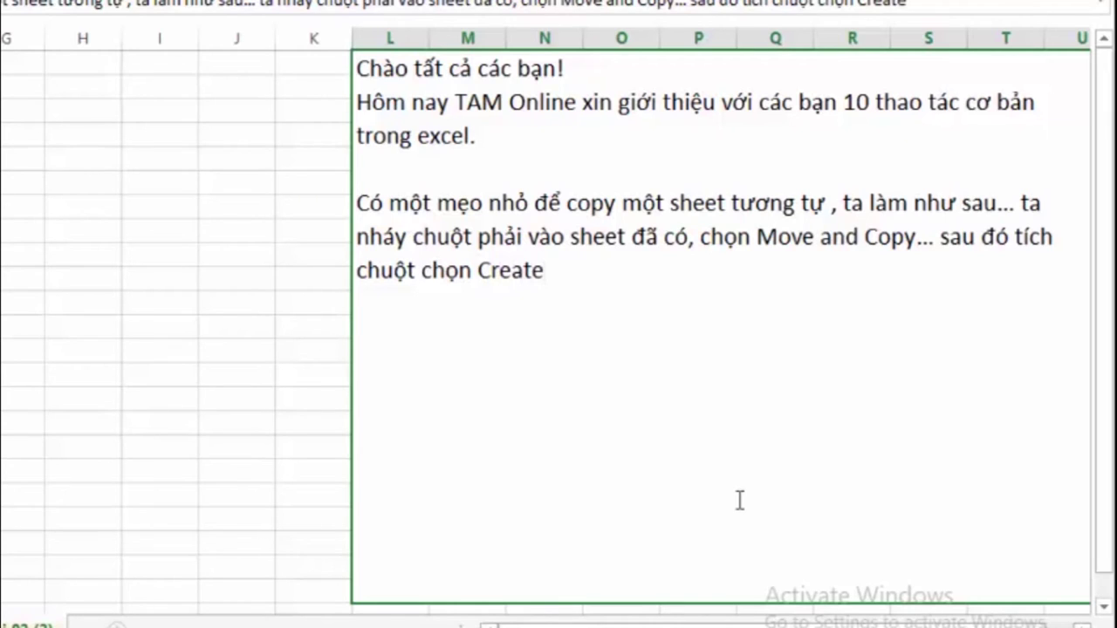
pyautogui.write(' a ')
pyautogui.write('copy')
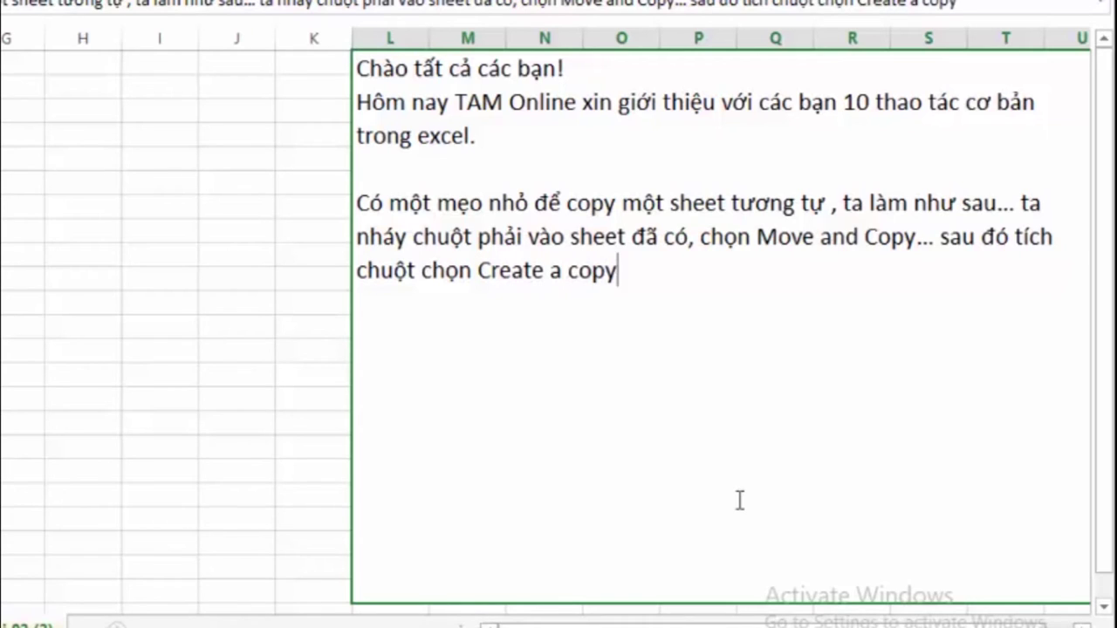
pyautogui.write(' >')
pyautogui.write(' ch')
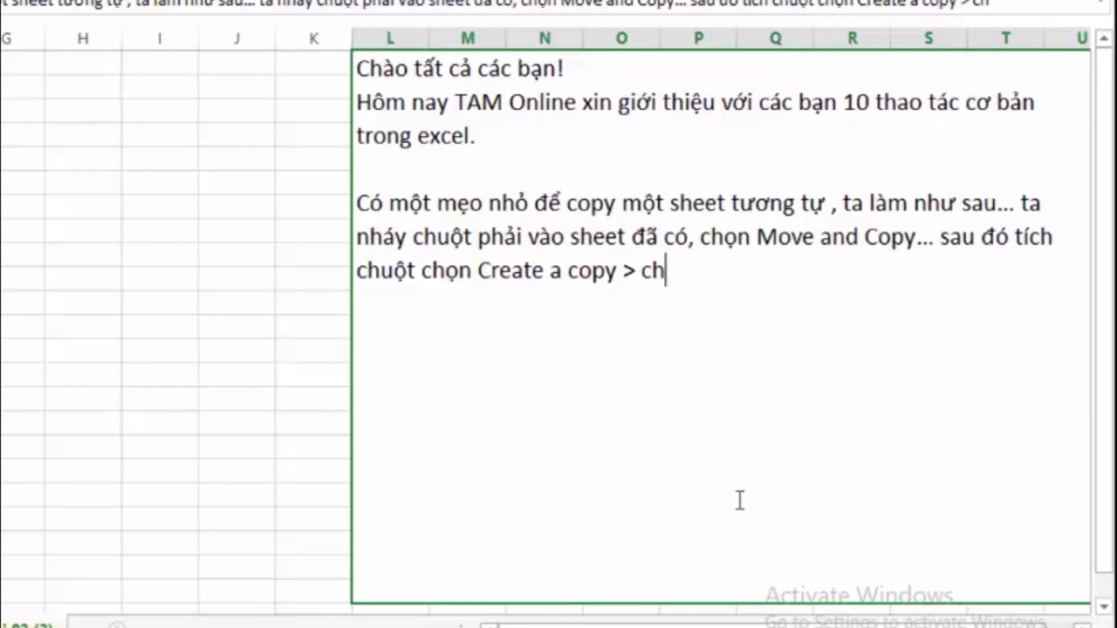
pyautogui.write('o')
pyautogui.write('n ')
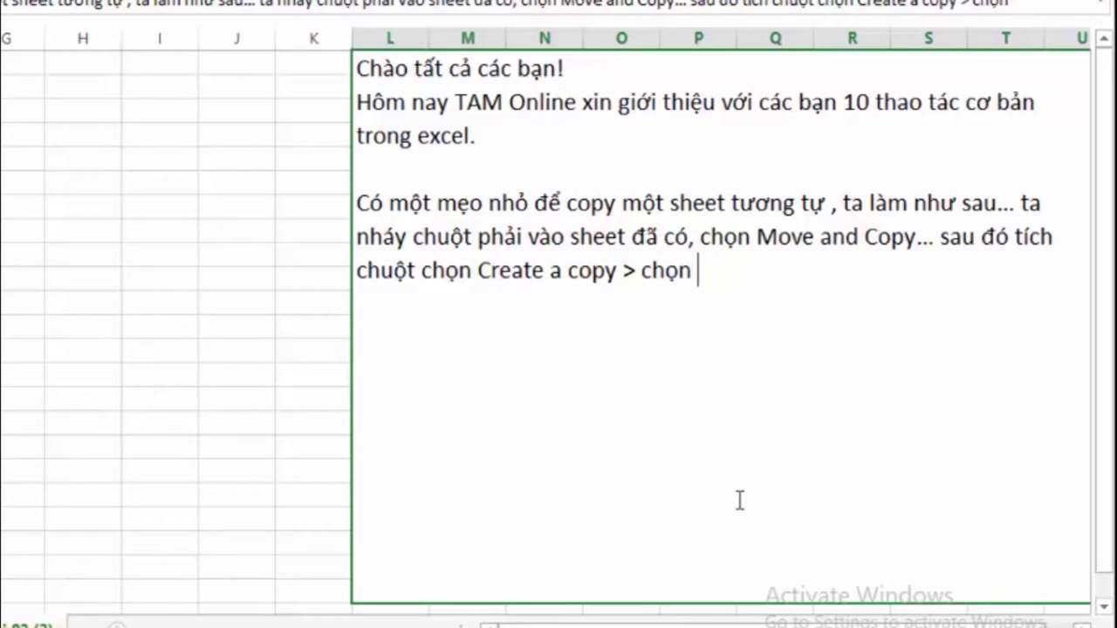
pyautogui.write('(')
pyautogui.write('move')
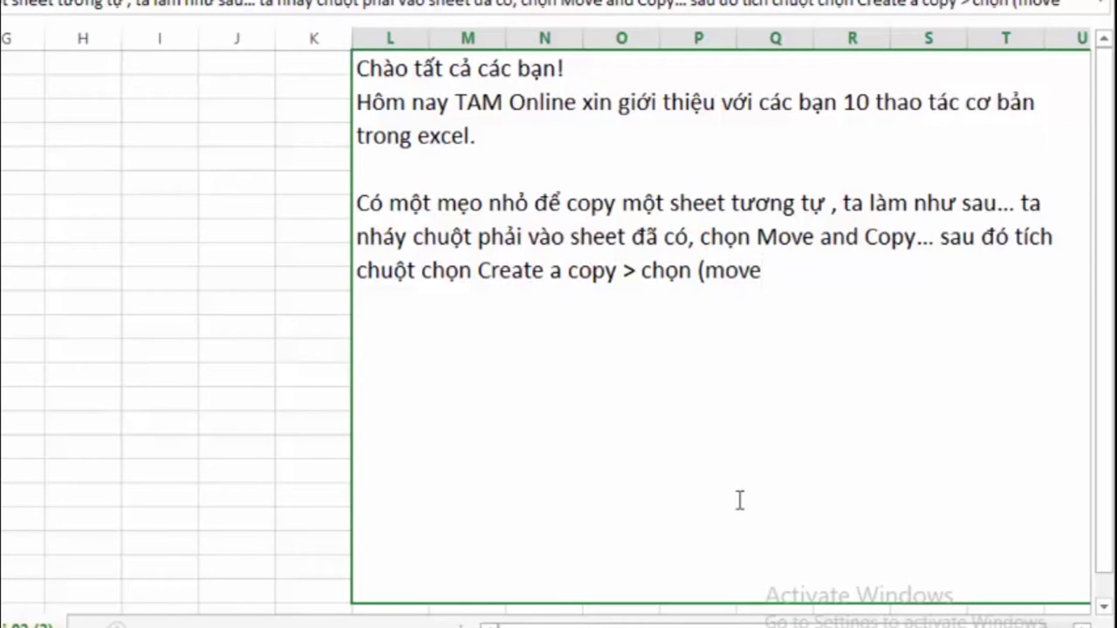
pyautogui.write(' to a')
pyautogui.write('nd) ')
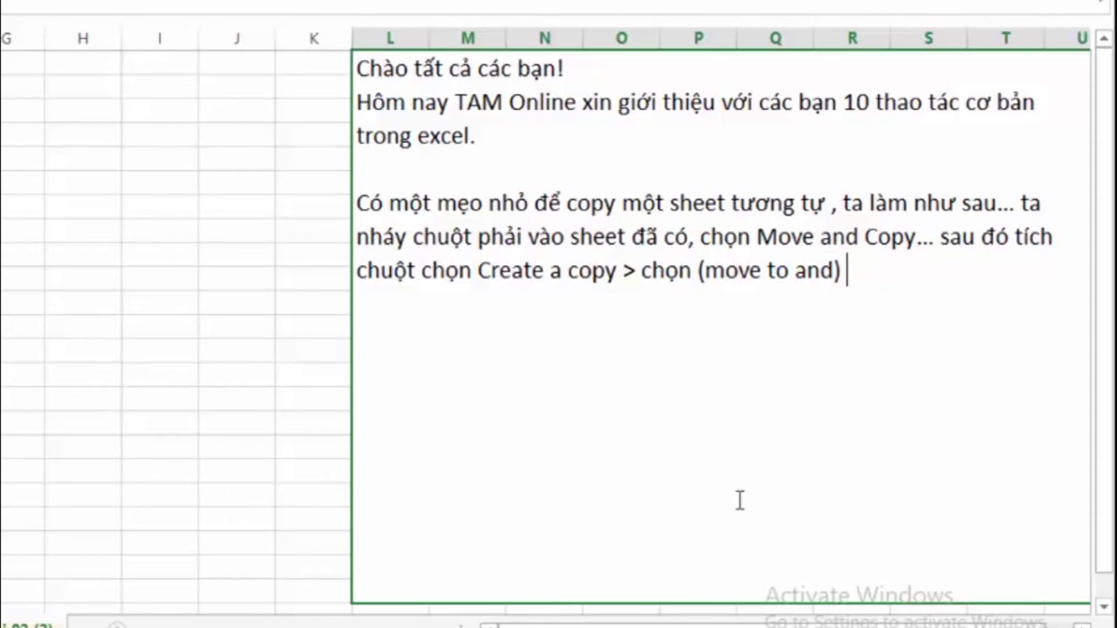
pyautogui.write('> OK')
# Duplicate the Hoc Excel bài 02 sheet to the end of the workbook, then go to Học Excel bài 02 (2)
pyautogui.click(293, 354)
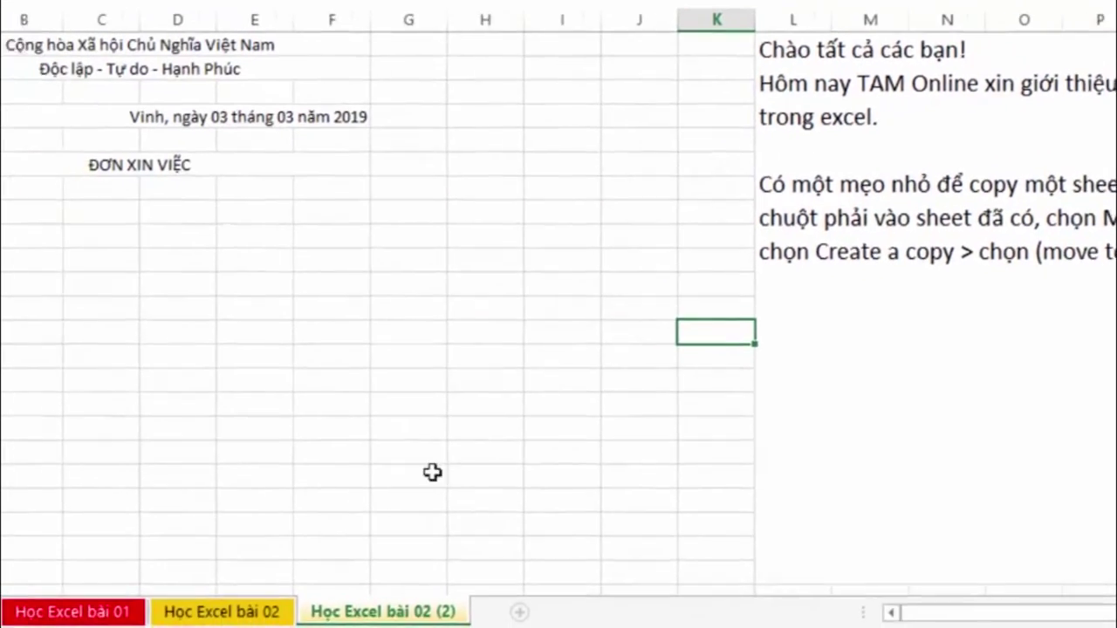
pyautogui.click(378, 611)
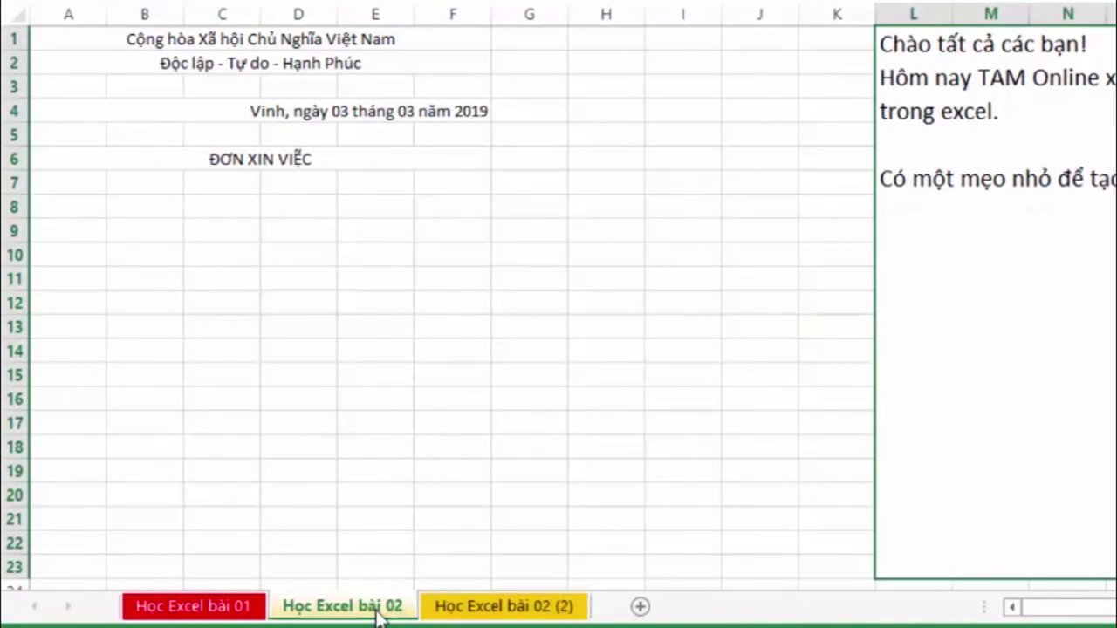
pyautogui.rightClick(378, 615)
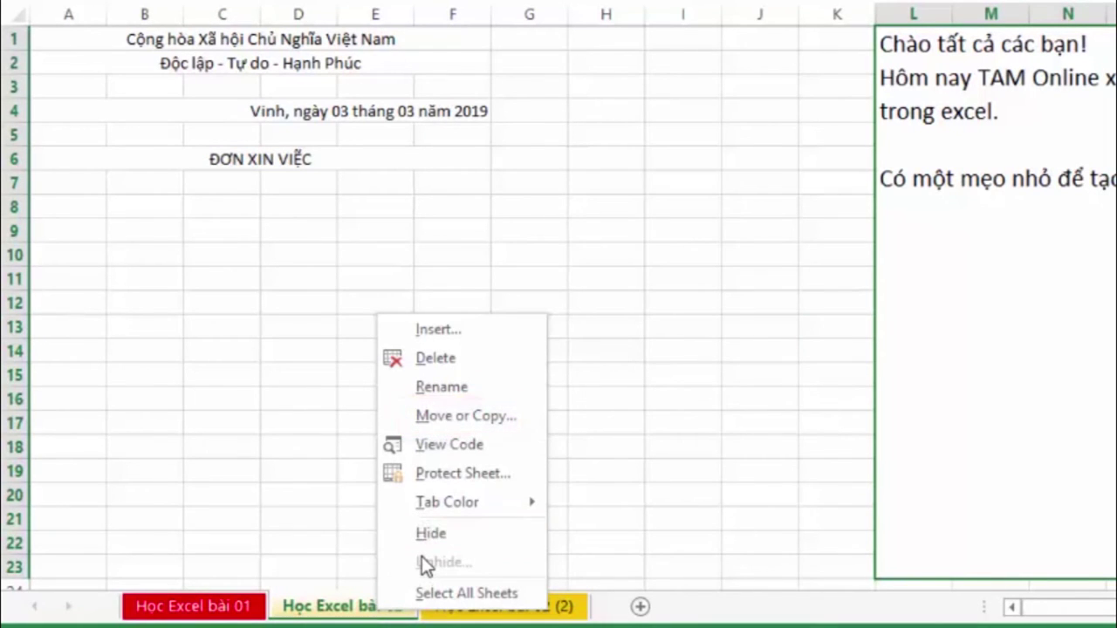
pyautogui.click(464, 419)
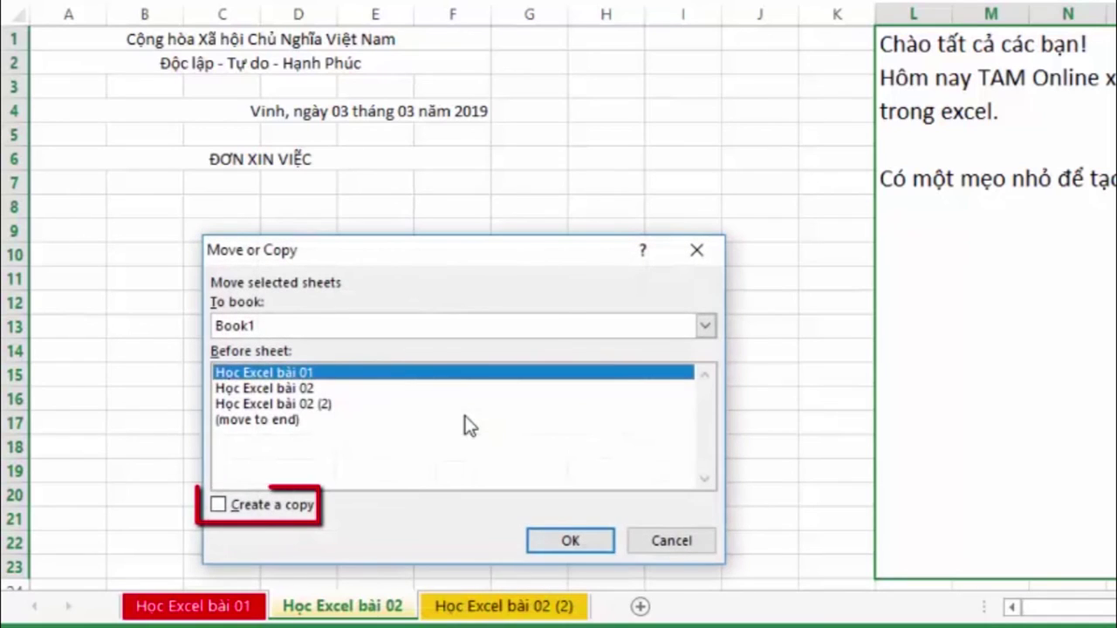
pyautogui.click(218, 505)
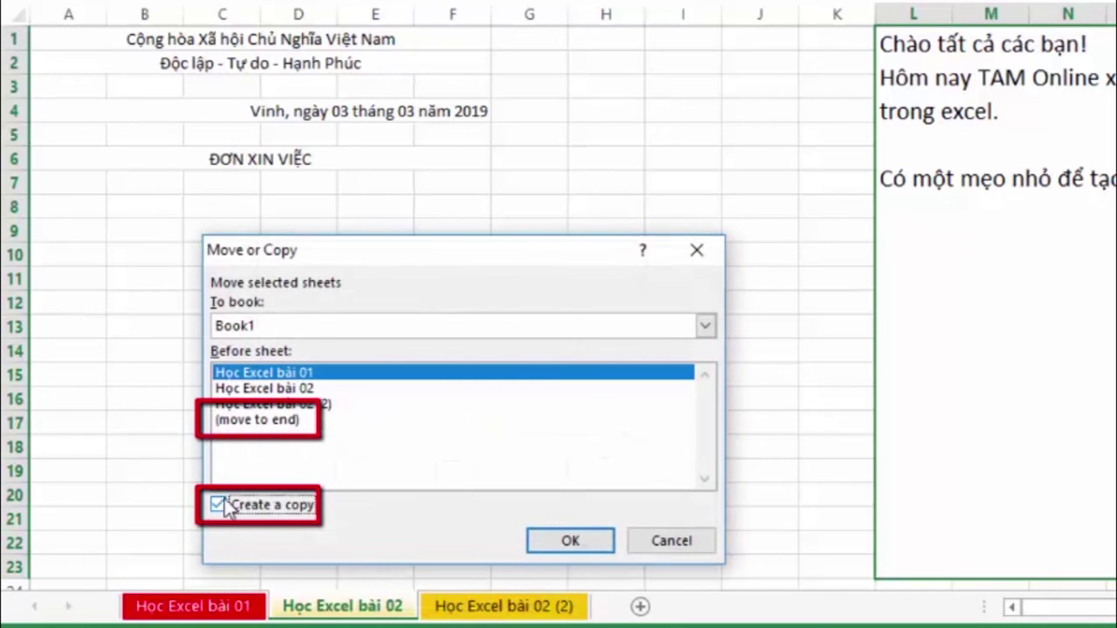
pyautogui.click(277, 422)
pyautogui.click(559, 543)
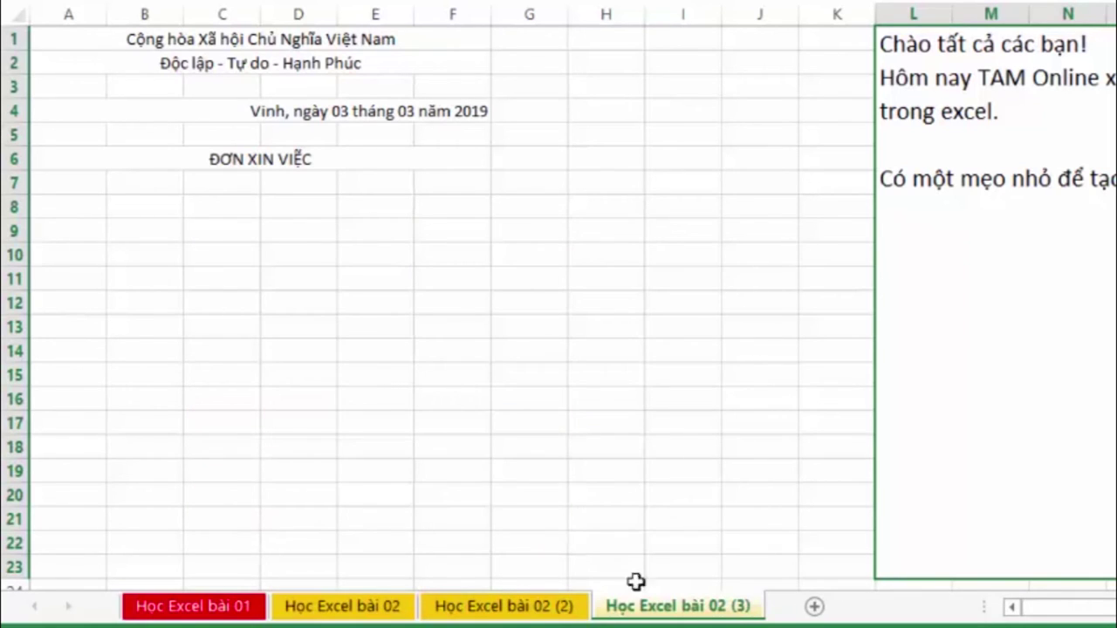
pyautogui.click(539, 608)
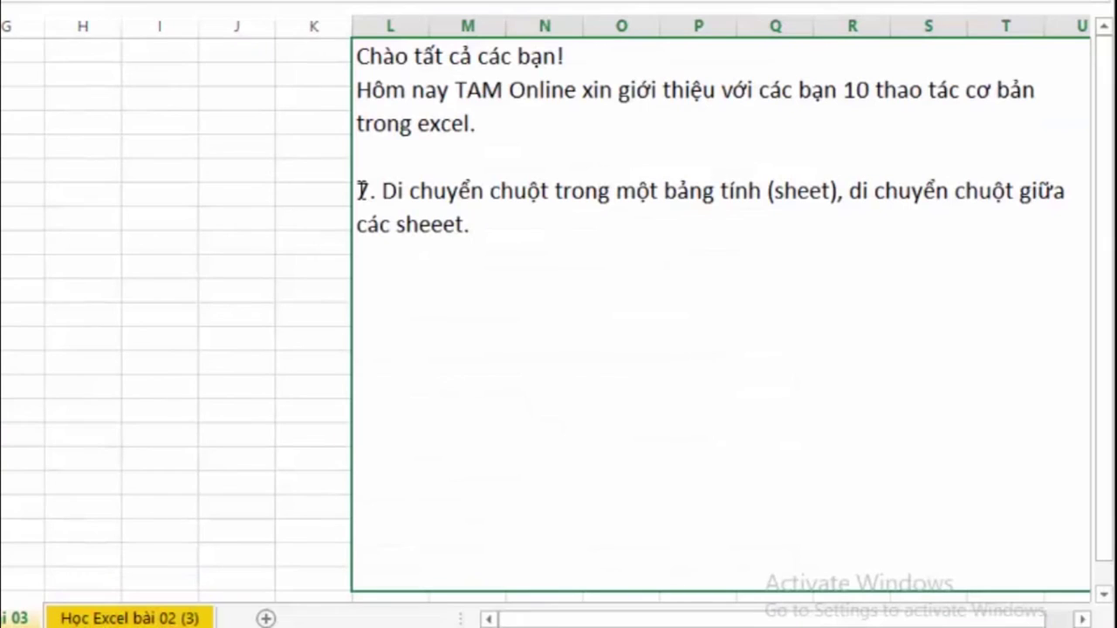
# On a new line, add '- Để di chuyển chuột một cách nhanh chóng ta sử dụng các tổ hợp phím như sau:'
pyautogui.press('Return')
pyautogui.write('- Để ')
pyautogui.write('di ')
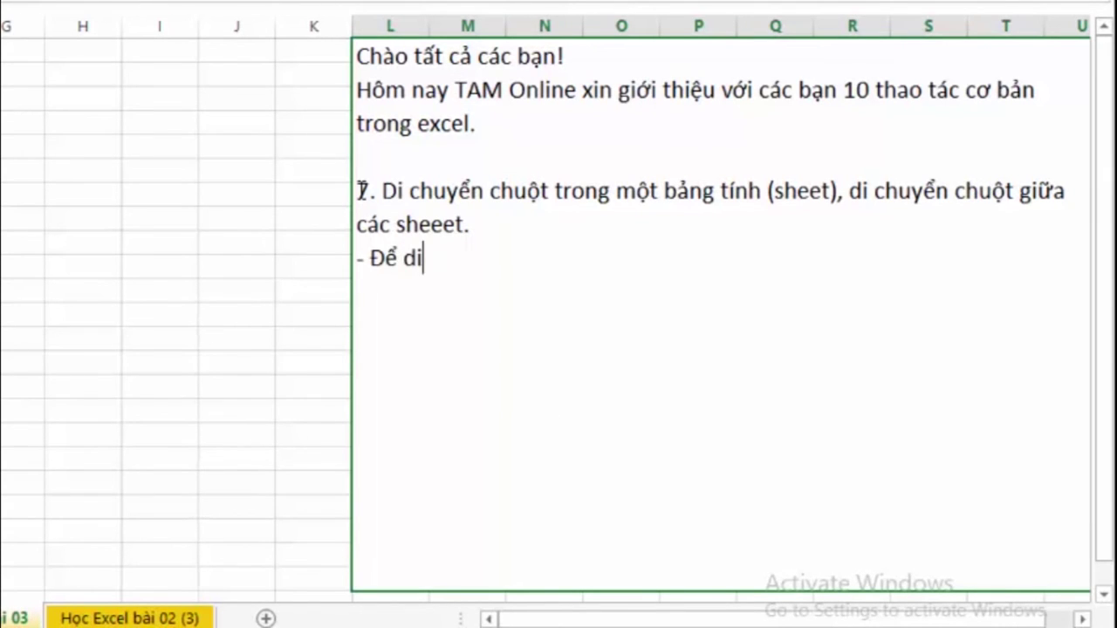
pyautogui.write('chuyê')
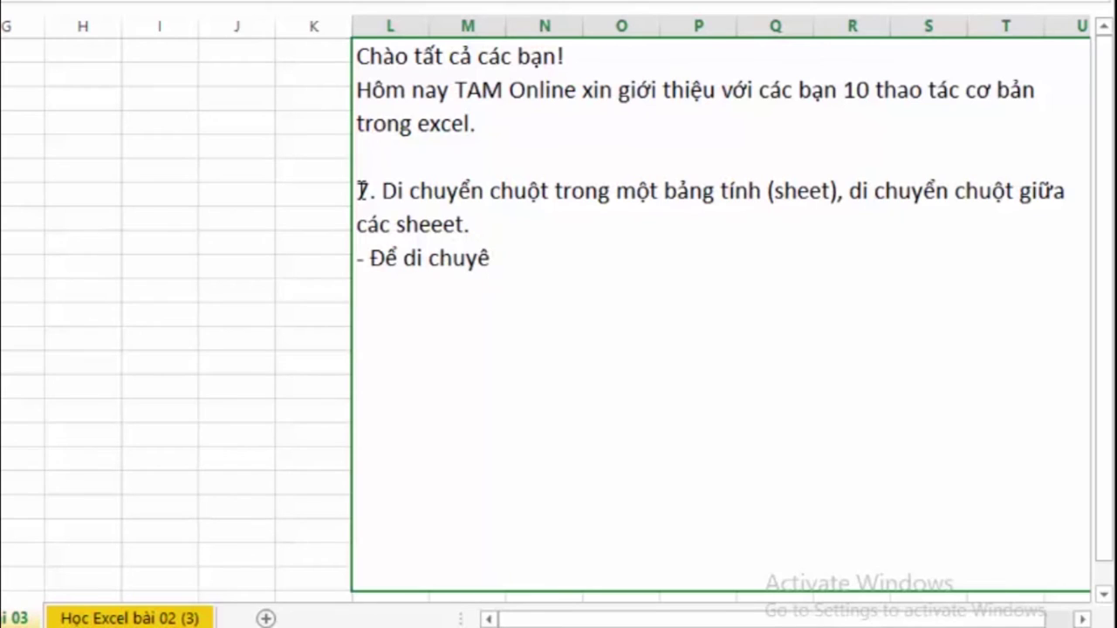
pyautogui.write('n chuôt')
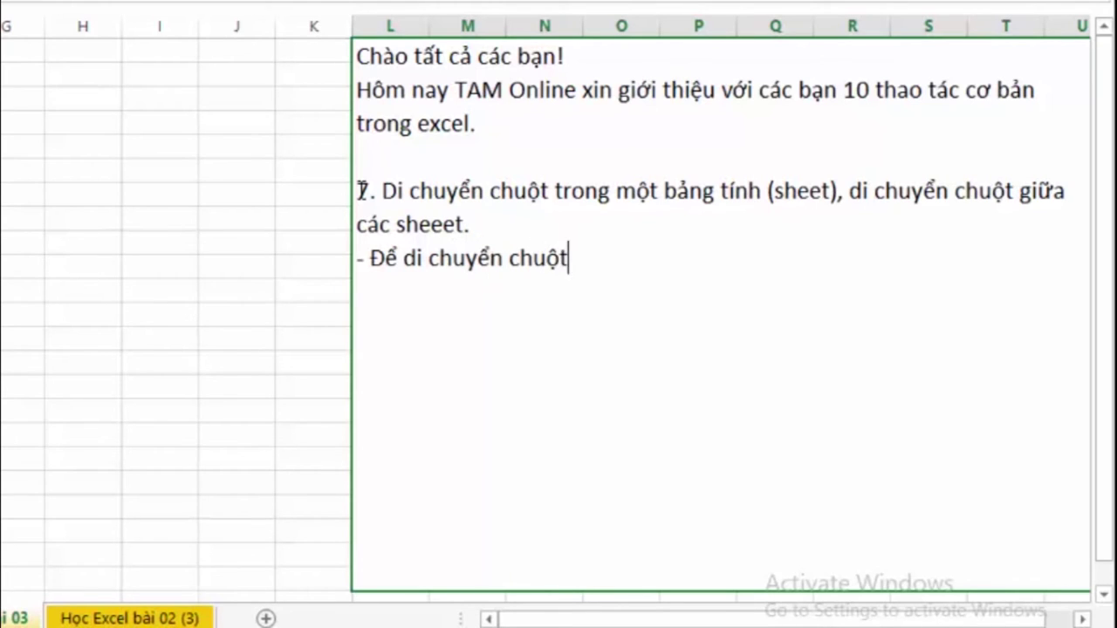
pyautogui.write(' môtj cach')
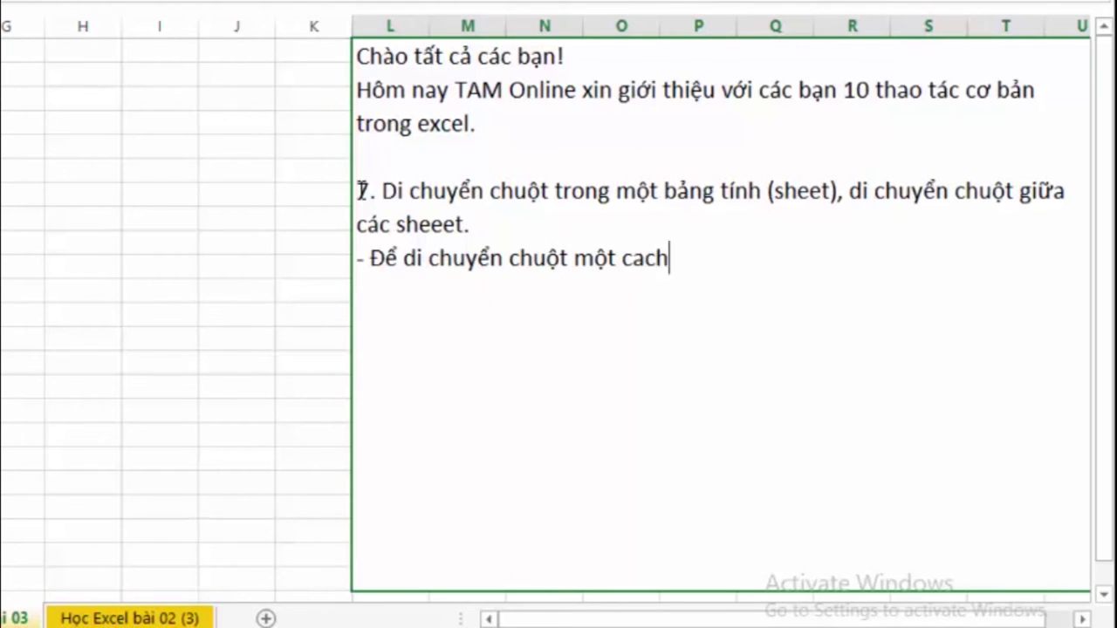
pyautogui.write('s nhanh c')
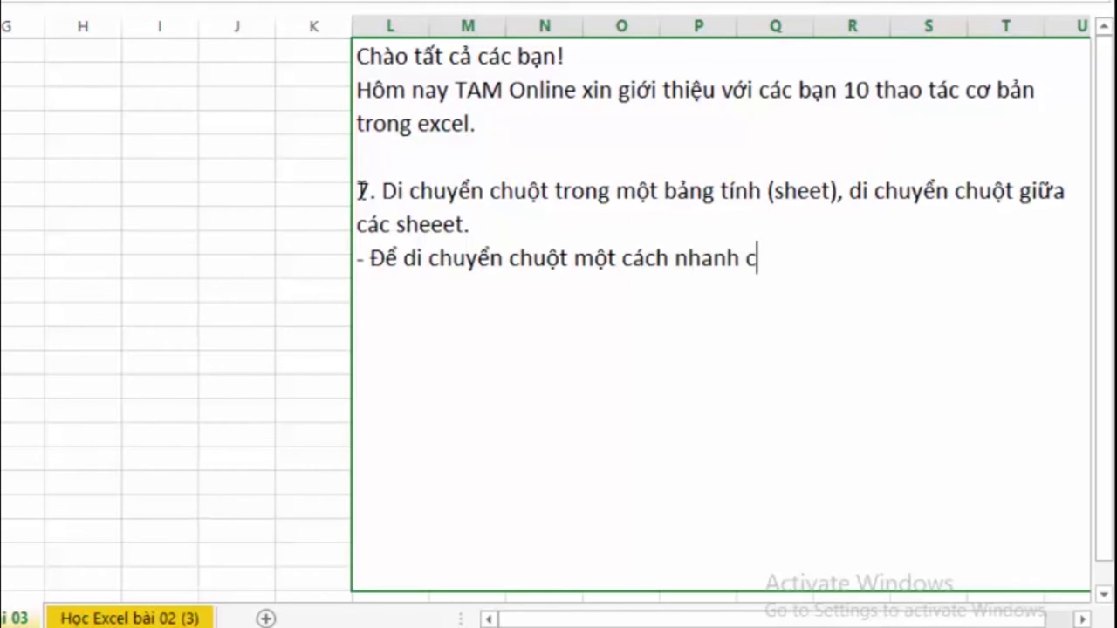
pyautogui.write('honhs')
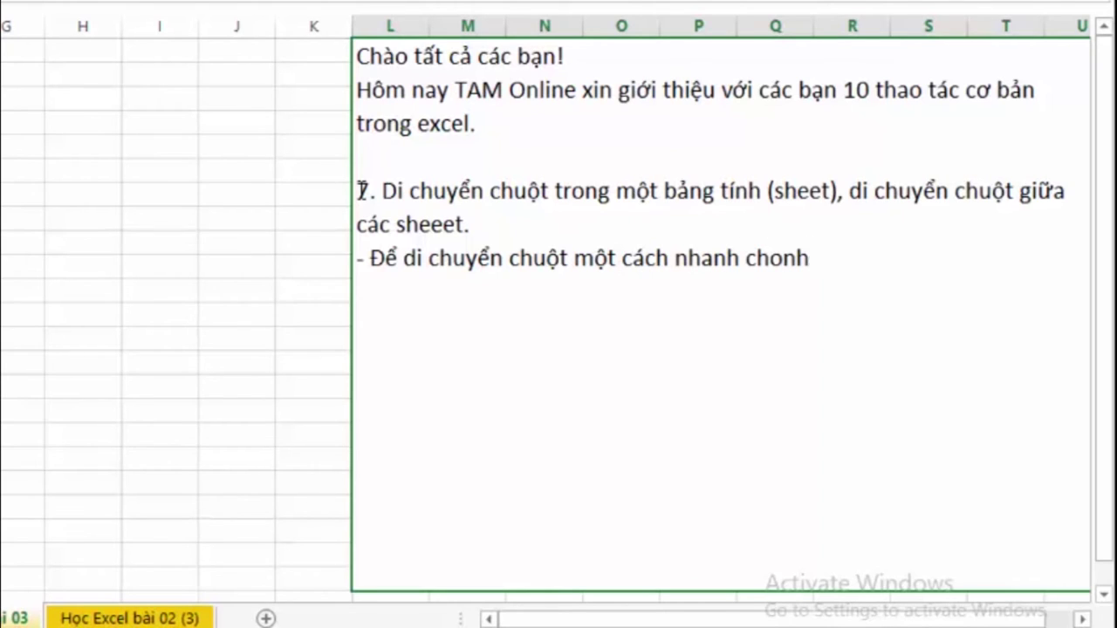
pyautogui.press('BackSpace')
pyautogui.write('gs ')
pyautogui.write('ta')
pyautogui.write(' s')
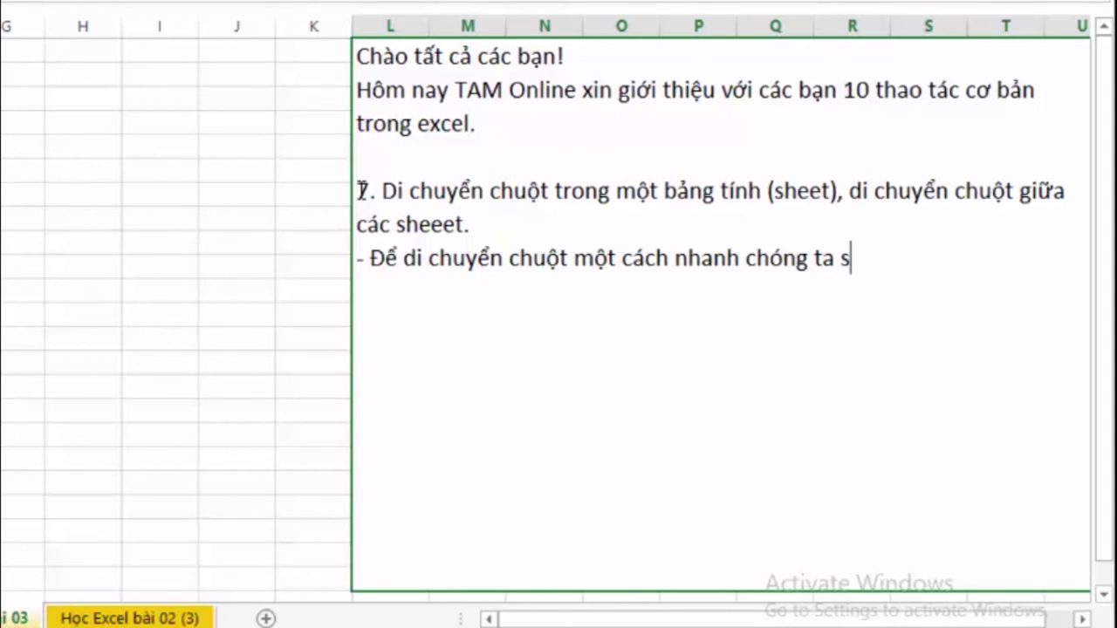
pyautogui.write('ử su')
pyautogui.press('BackSpace')
pyautogui.press('BackSpace')
pyautogui.write('dun')
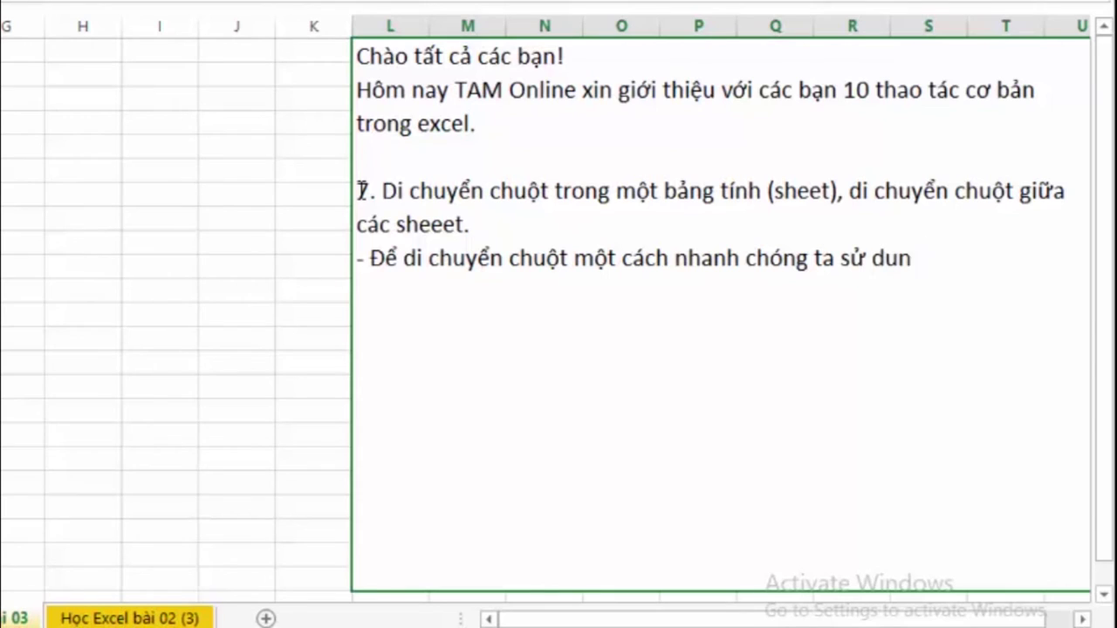
pyautogui.write('gjcacs ')
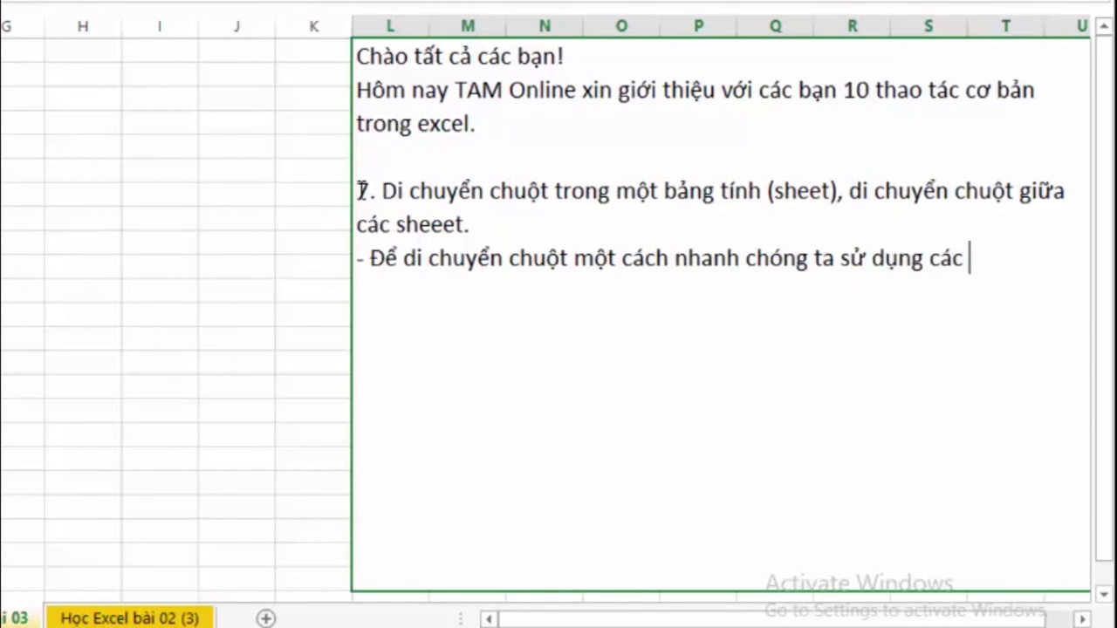
pyautogui.write('toor hợp ')
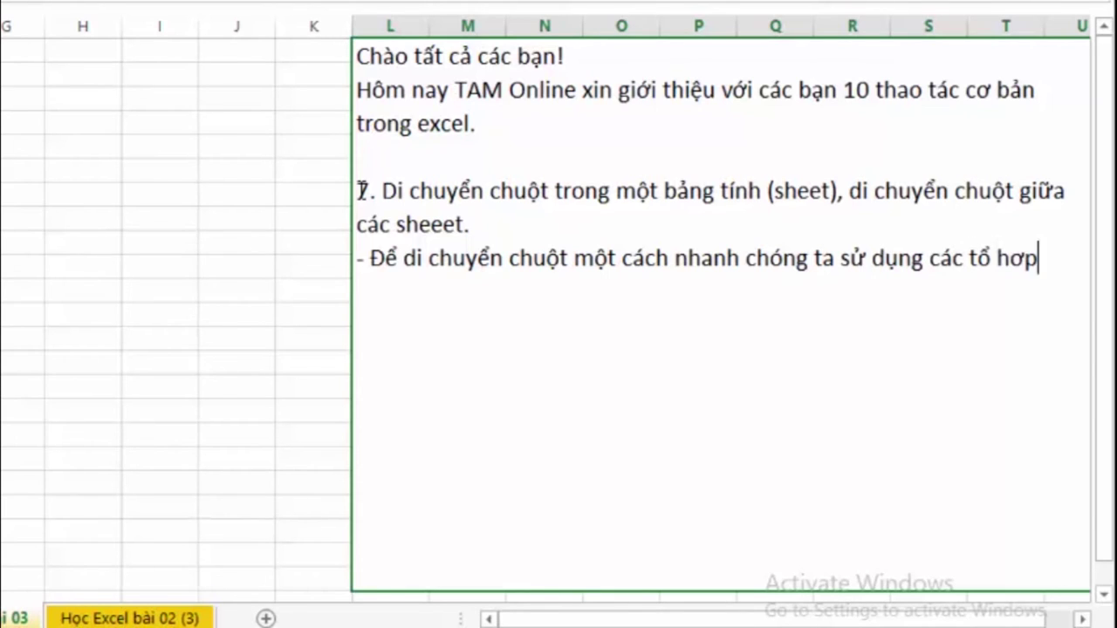
pyautogui.write('phim')
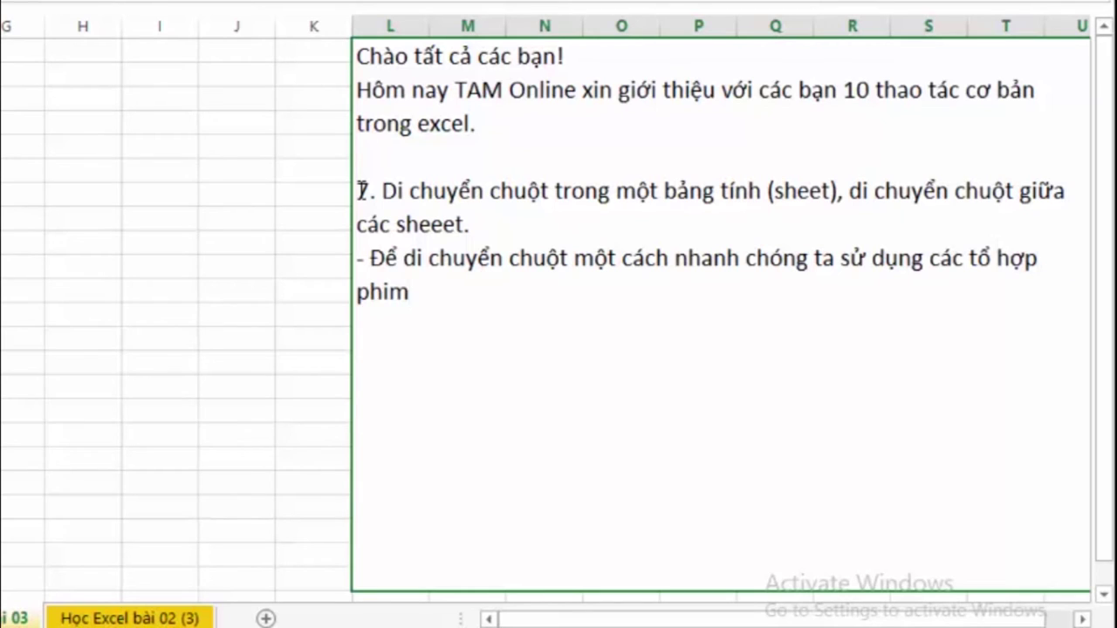
pyautogui.press('BackSpace')
pyautogui.press('BackSpace')
pyautogui.write('ím như sa')
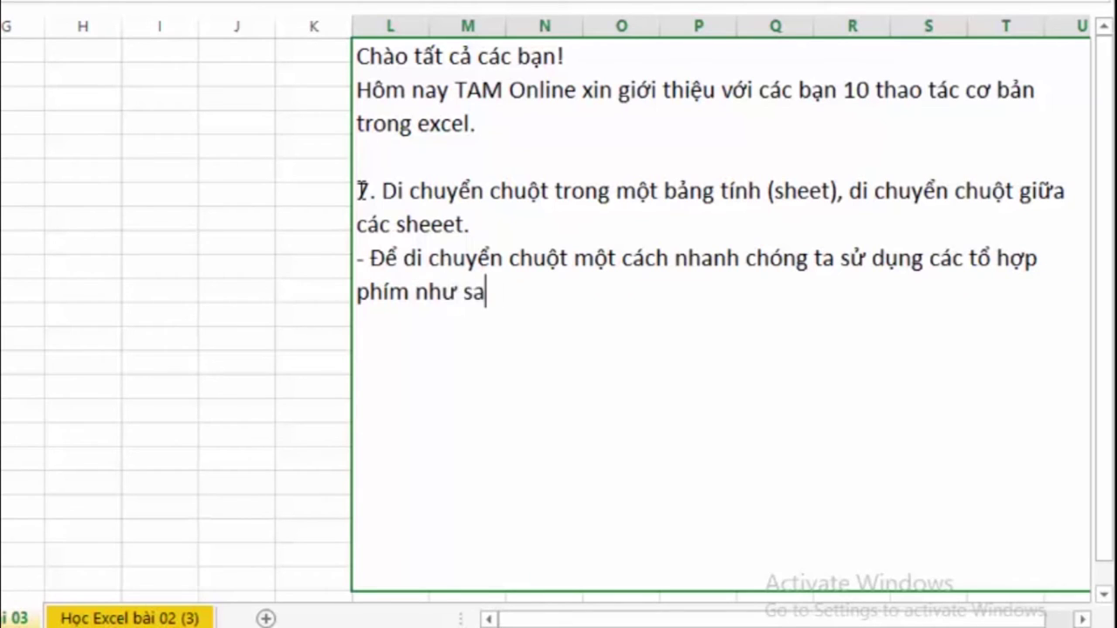
pyautogui.write('u:')
pyautogui.press('Return')
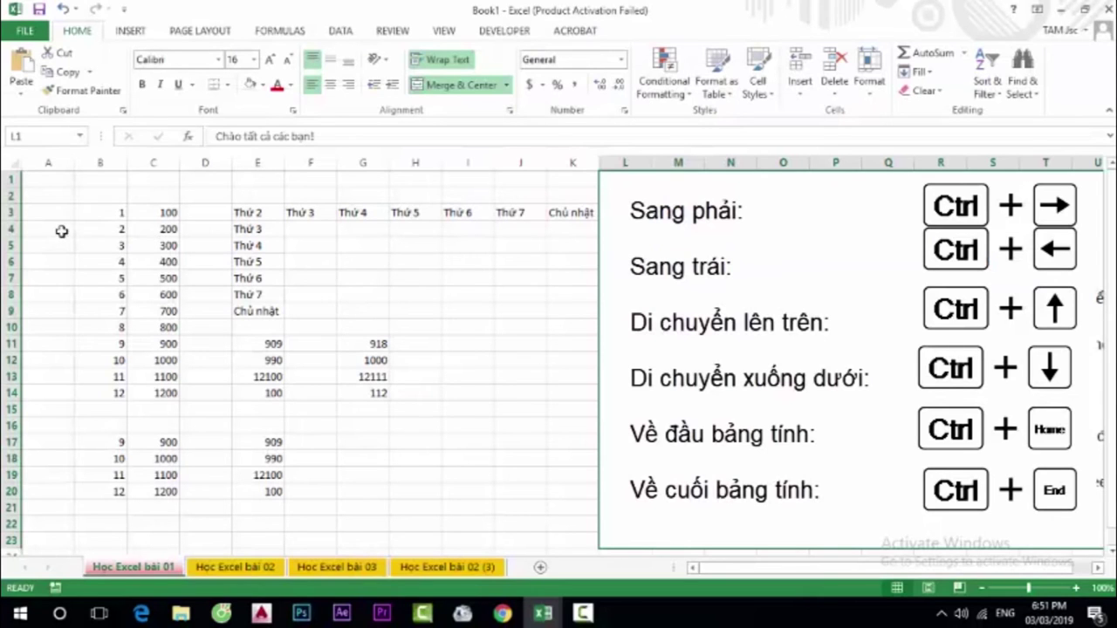
# Starting from F12, jump to the top and bottom data edges of column F with Ctrl+Up/Down
pyautogui.click(310, 362)
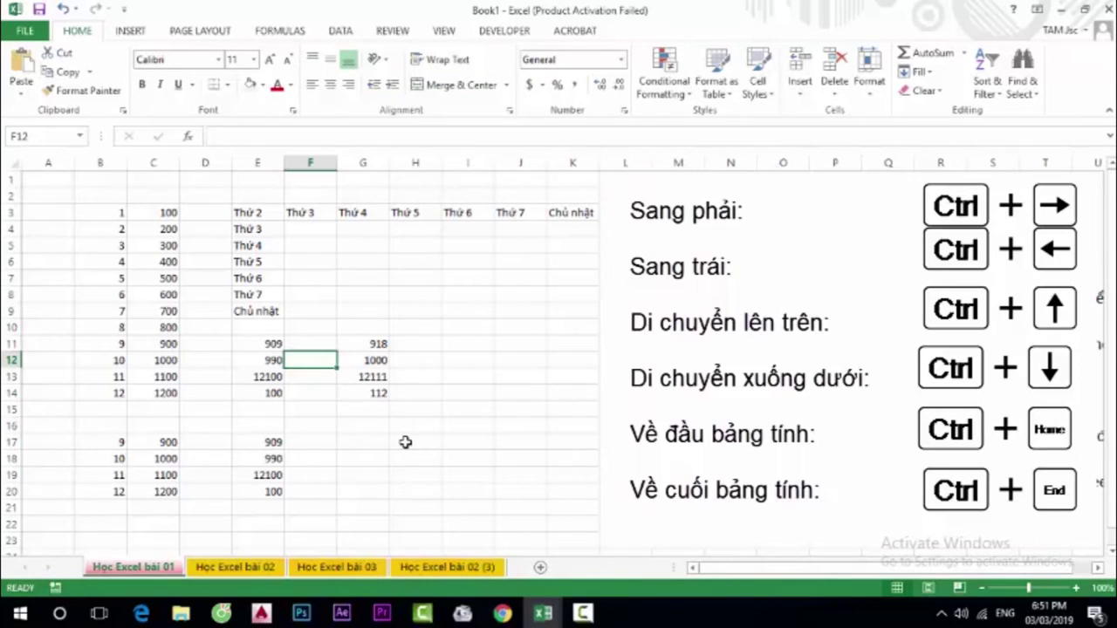
pyautogui.hotkey('ctrl', 'Up')
pyautogui.hotkey('ctrl', 'Up')
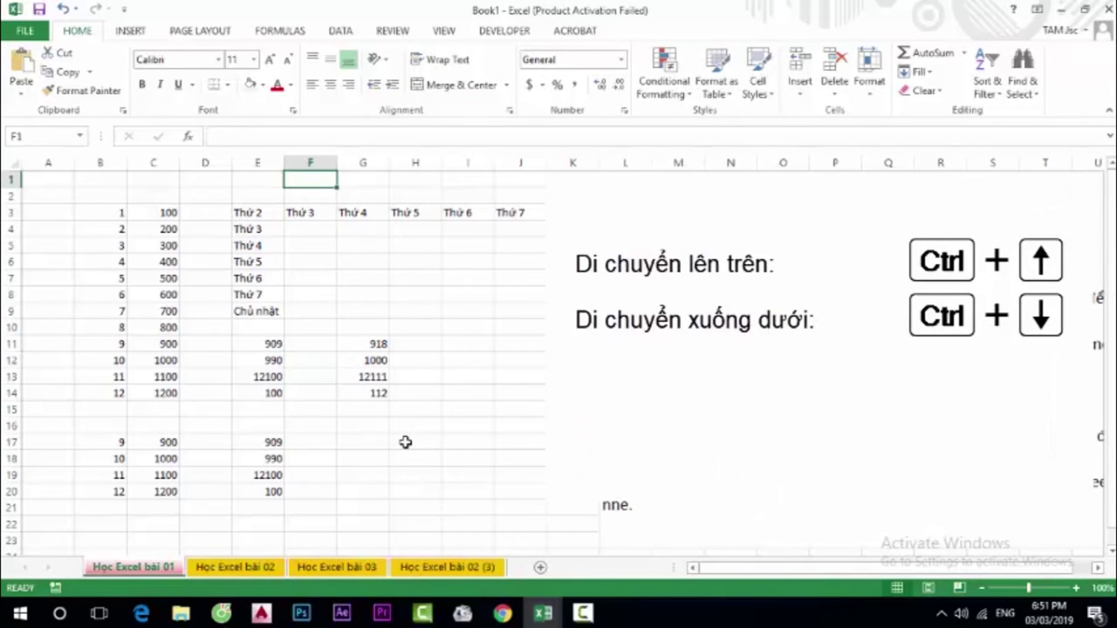
pyautogui.hotkey('ctrl', 'Down')
pyautogui.hotkey('ctrl', 'Down')
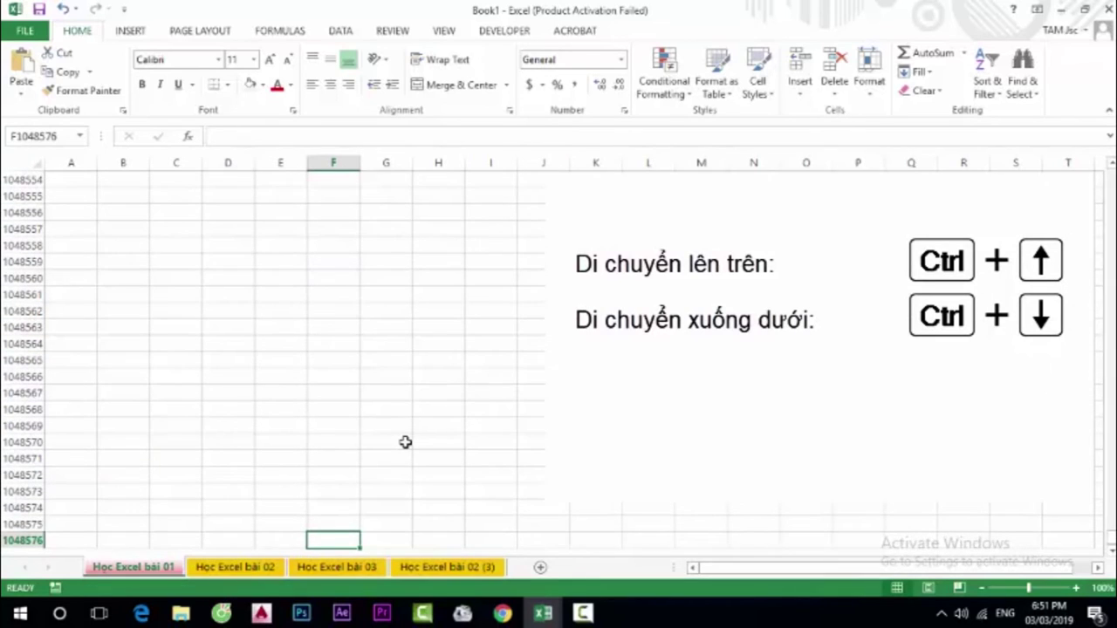
pyautogui.hotkey('ctrl', 'Up')
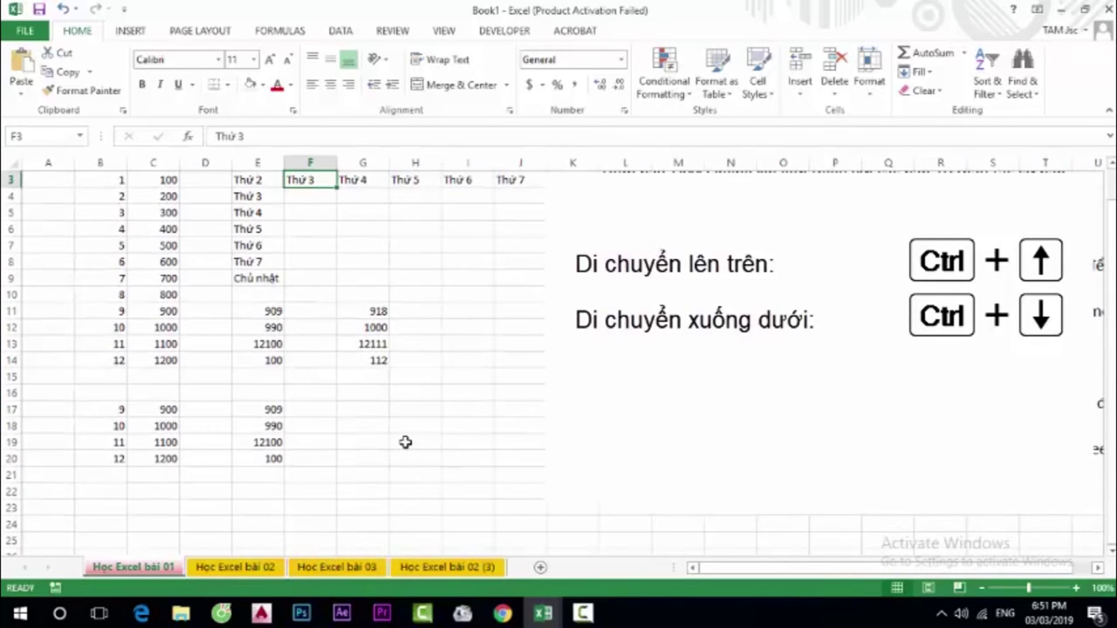
pyautogui.press('Down')
pyautogui.press('Down')
pyautogui.press('Down')
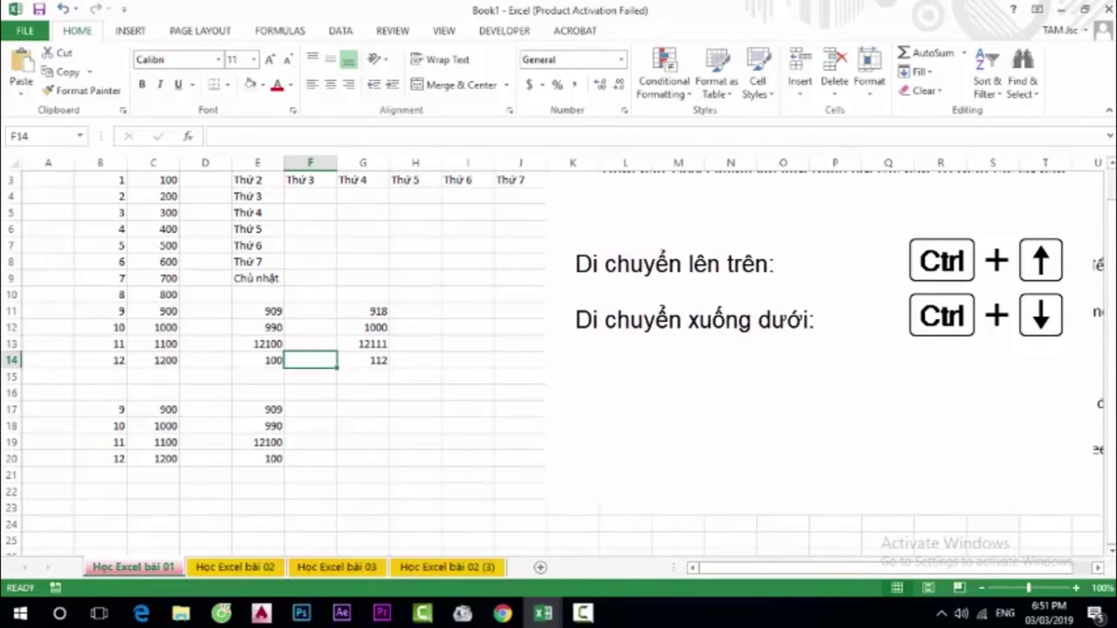
# Jump along row 14 with Ctrl+Left/Right, then to A1 with Ctrl+Home and U33 with Ctrl+End
pyautogui.hotkey('ctrl', 'Left')
pyautogui.hotkey('ctrl', 'Left')
pyautogui.hotkey('ctrl', 'Left')
pyautogui.hotkey('ctrl', 'Left')
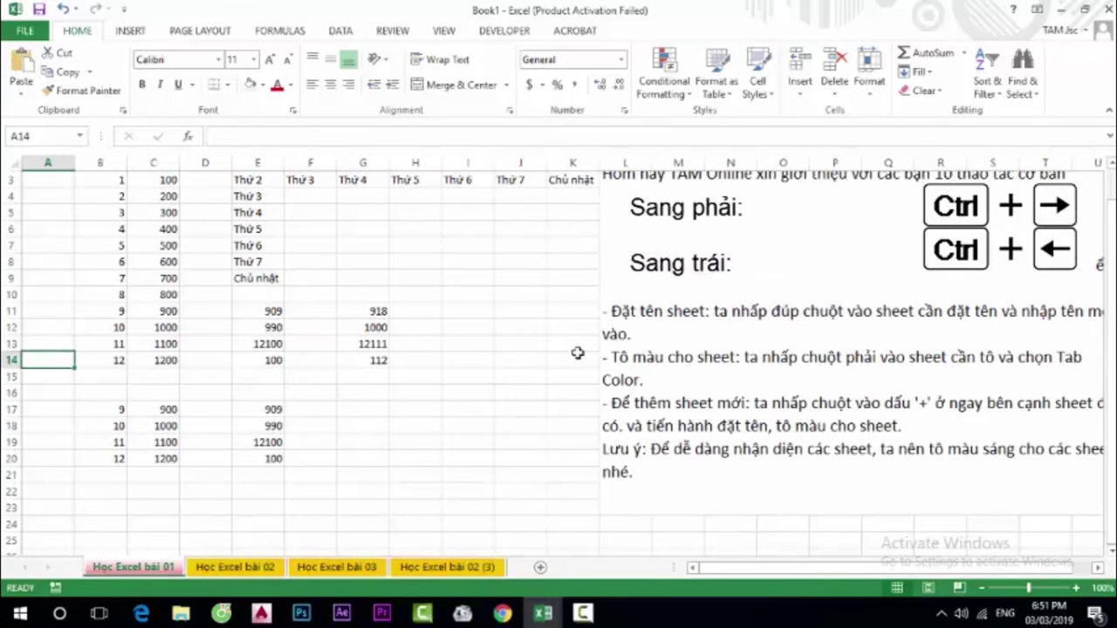
pyautogui.hotkey('ctrl', 'Right')
pyautogui.hotkey('ctrl', 'Right')
pyautogui.hotkey('ctrl', 'Right')
pyautogui.hotkey('ctrl', 'Right')
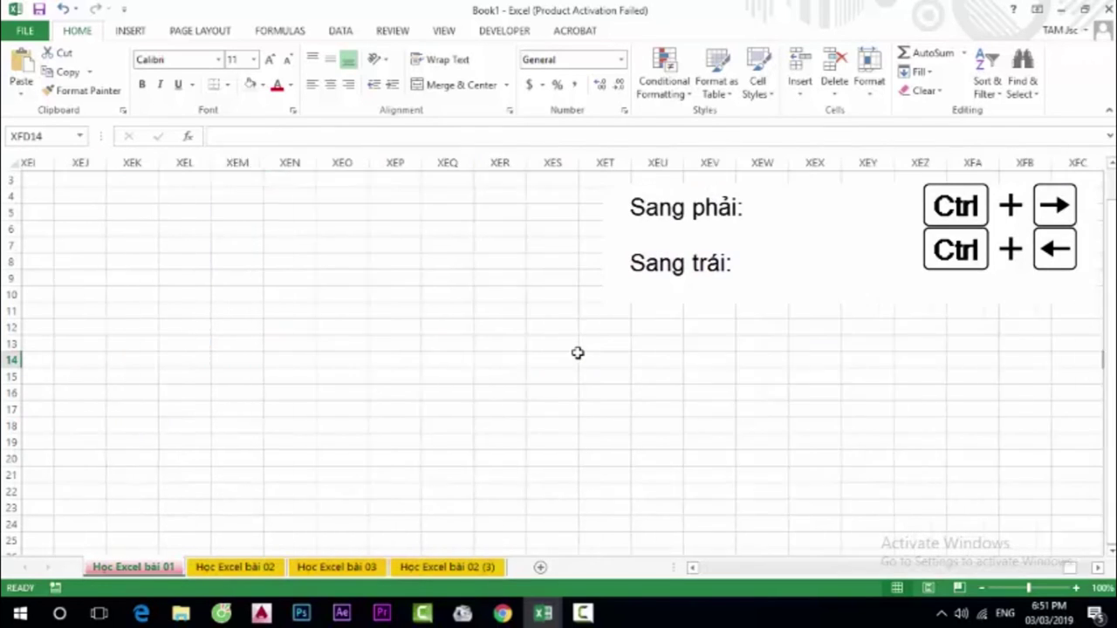
pyautogui.hotkey('ctrl', 'Left')
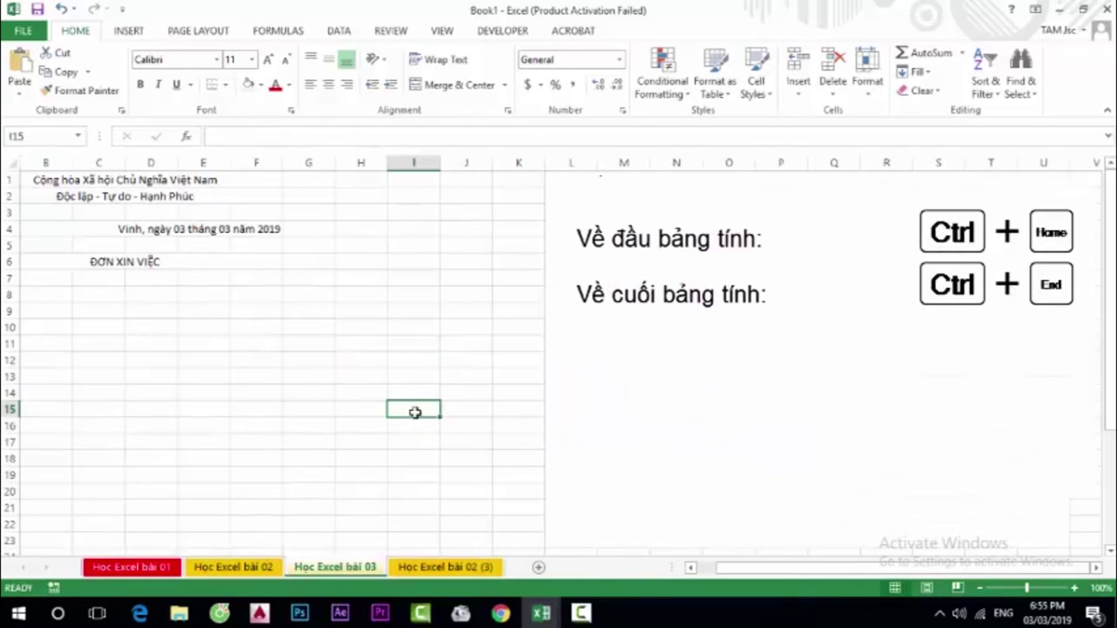
pyautogui.hotkey('ctrl', 'Home')
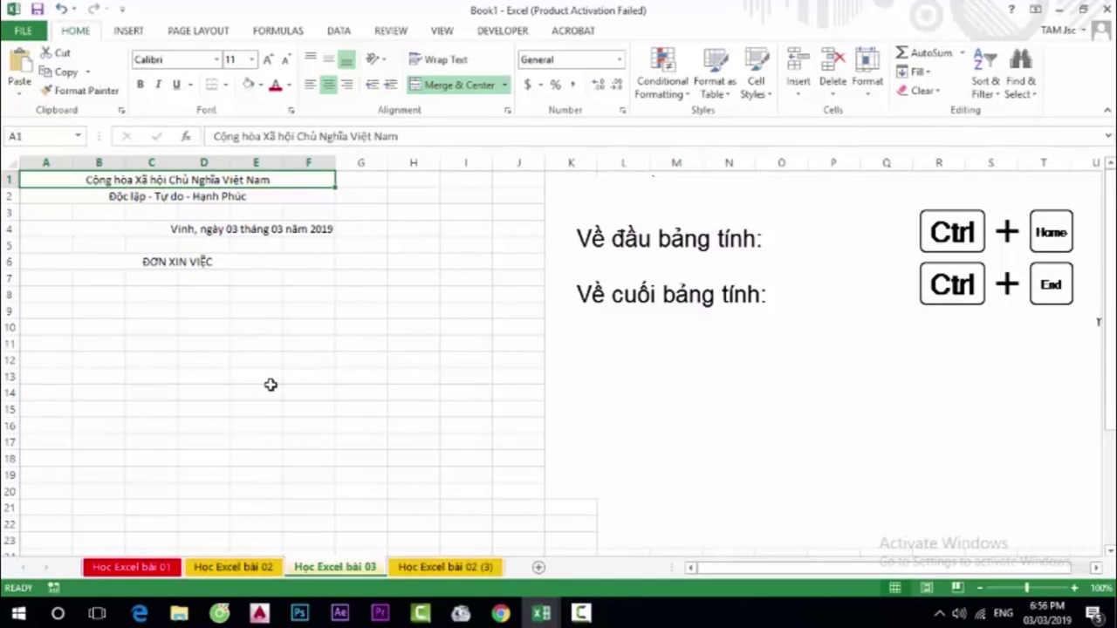
pyautogui.hotkey('ctrl', 'End')
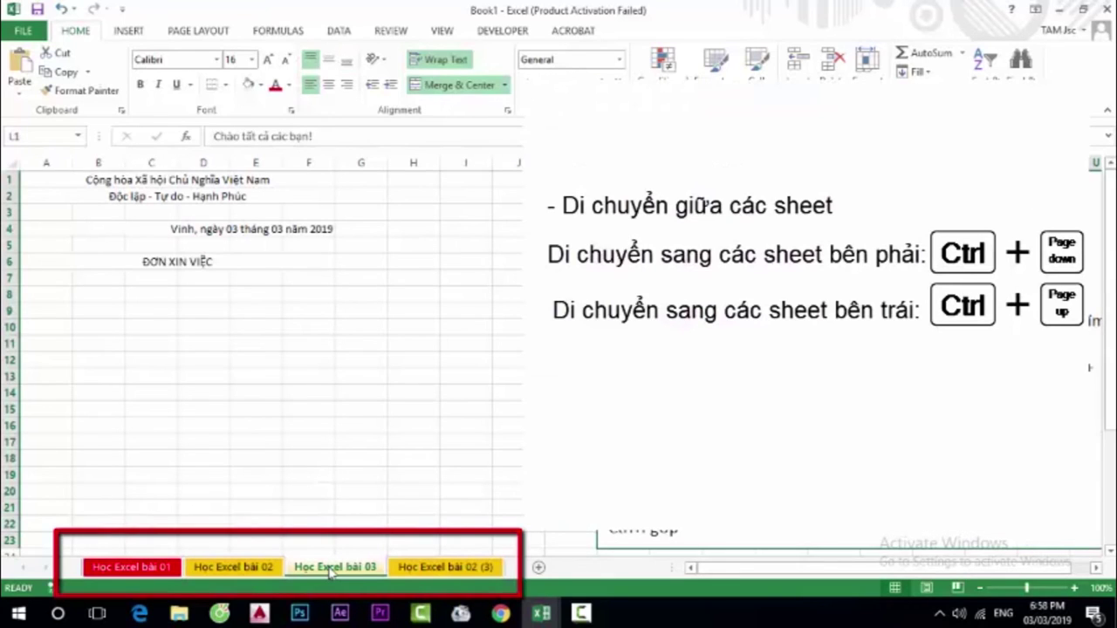
pyautogui.hotkey('ctrl', 'pagedown')
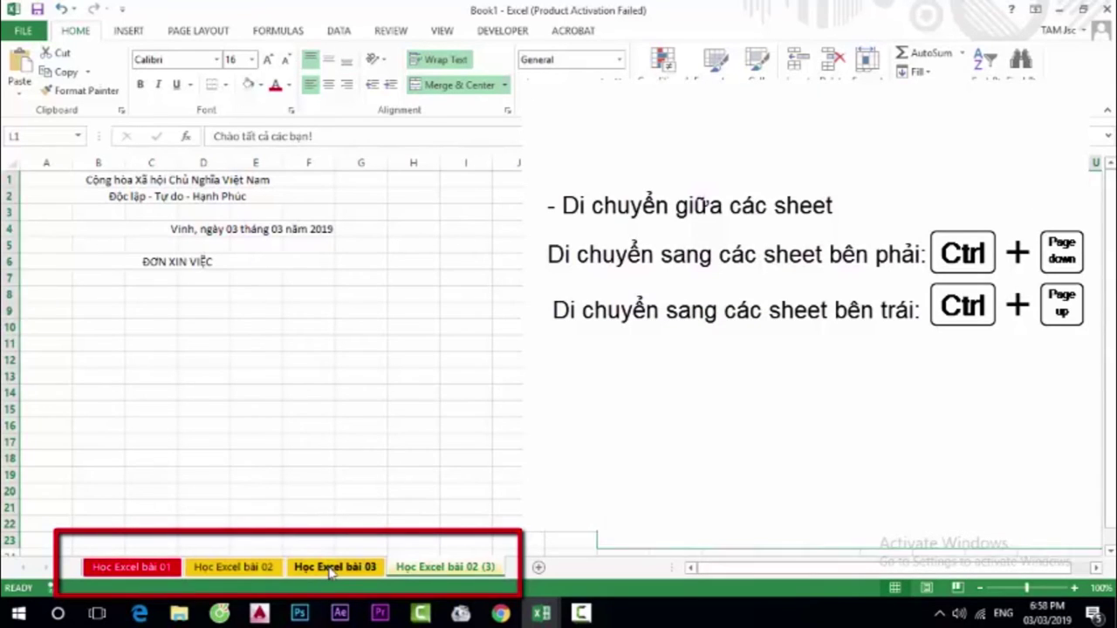
pyautogui.hotkey('ctrl', 'pageup')
pyautogui.hotkey('ctrl', 'pageup')
pyautogui.hotkey('ctrl', 'pageup')
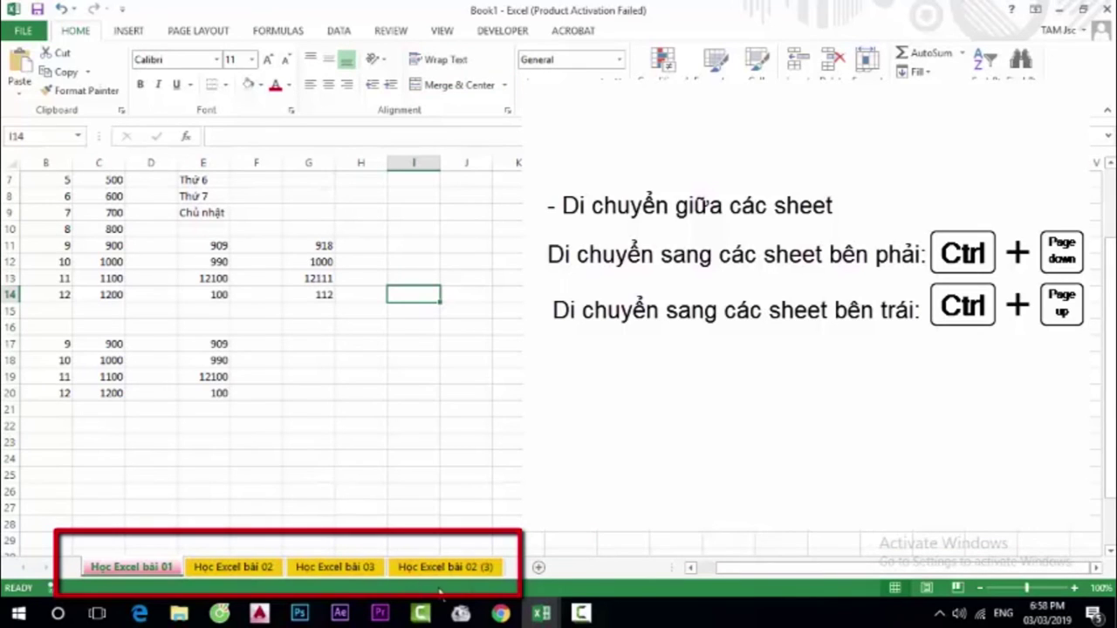
pyautogui.hotkey('ctrl', 'pagedown')
pyautogui.hotkey('ctrl', 'pagedown')
pyautogui.hotkey('ctrl', 'pagedown')
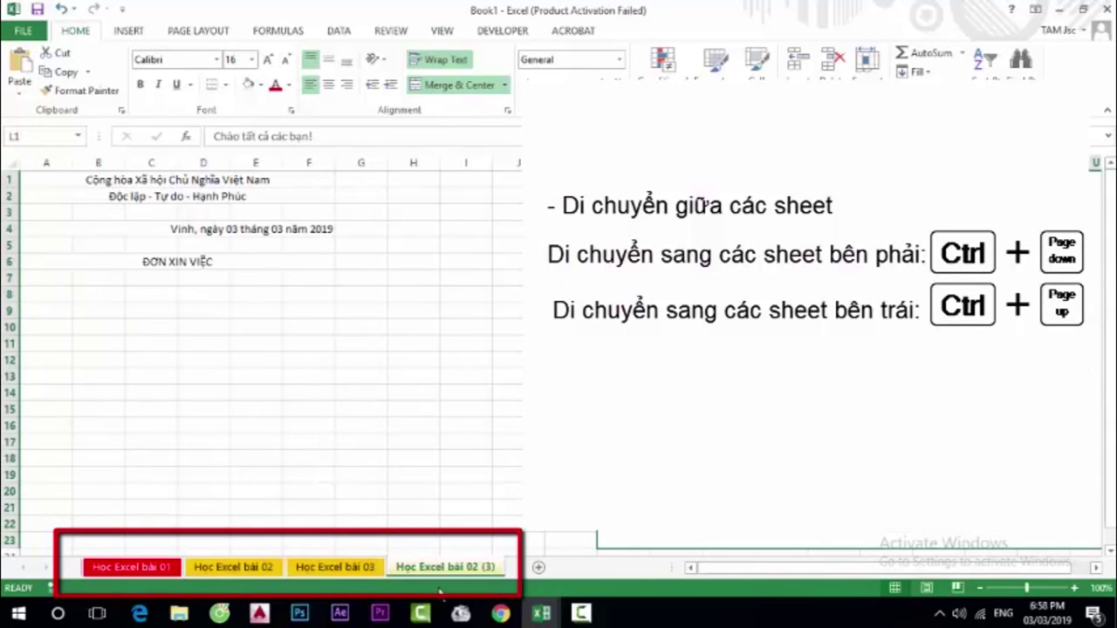
pyautogui.hotkey('ctrl', 'pageup')
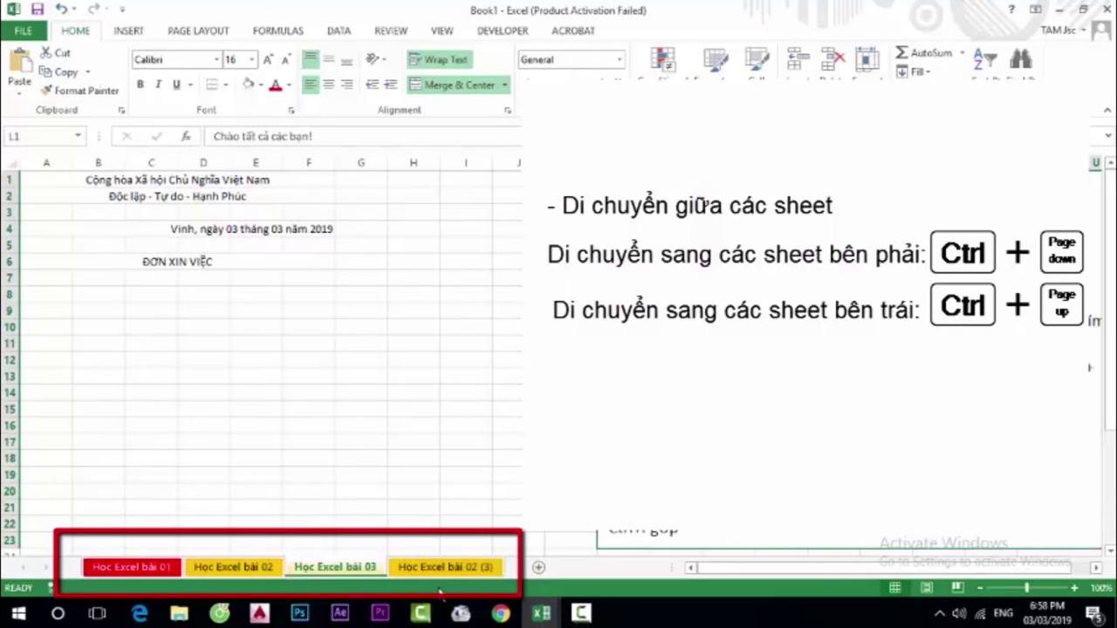
pyautogui.hotkey('ctrl', 'pageup')
pyautogui.hotkey('ctrl', 'pageup')
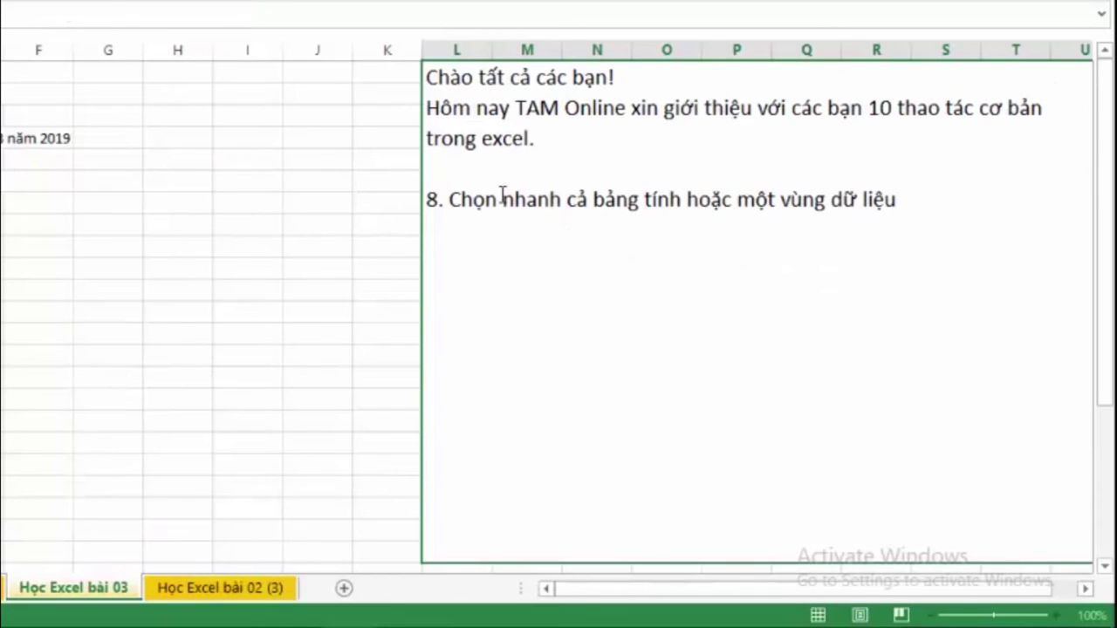
# Type 'Khi ta làm việc trên một bảng tính lớn, việc chọn dữ liệu bằng việc rê chuột chọn rất mất thời gian mà không hiệu quả'
pyautogui.write('K')
pyautogui.write('hi ta l')
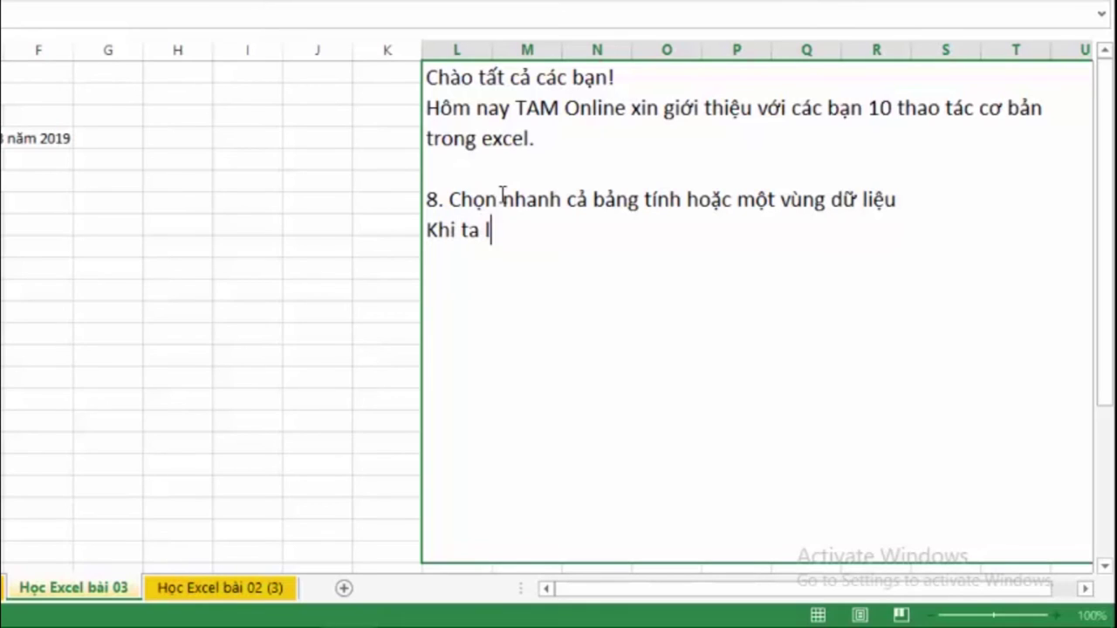
pyautogui.write('àm viẹc ')
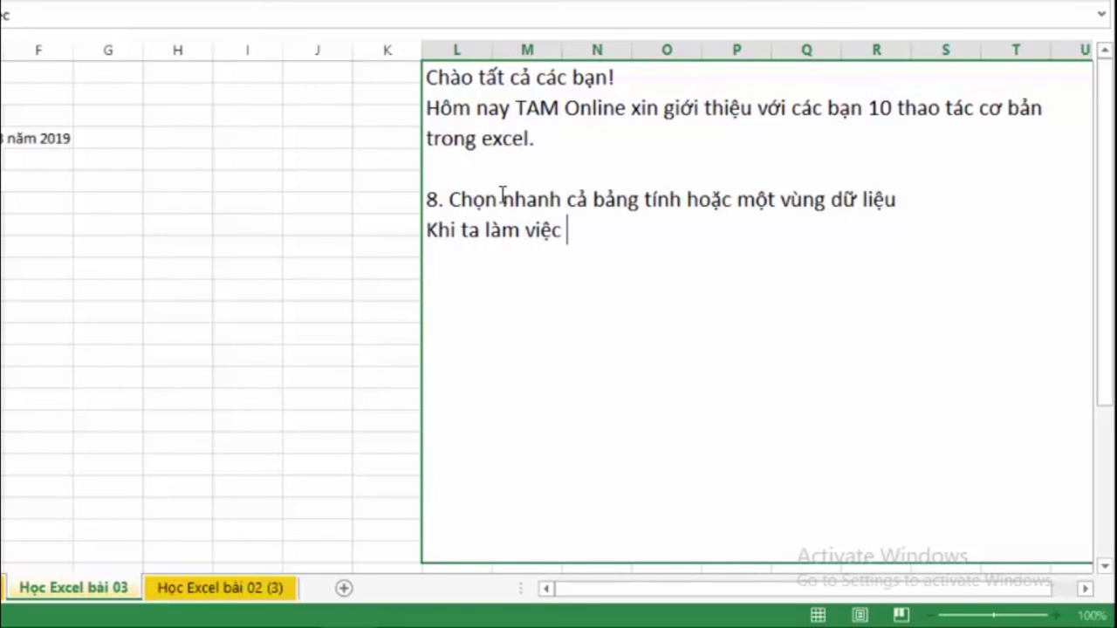
pyautogui.write('trên mô')
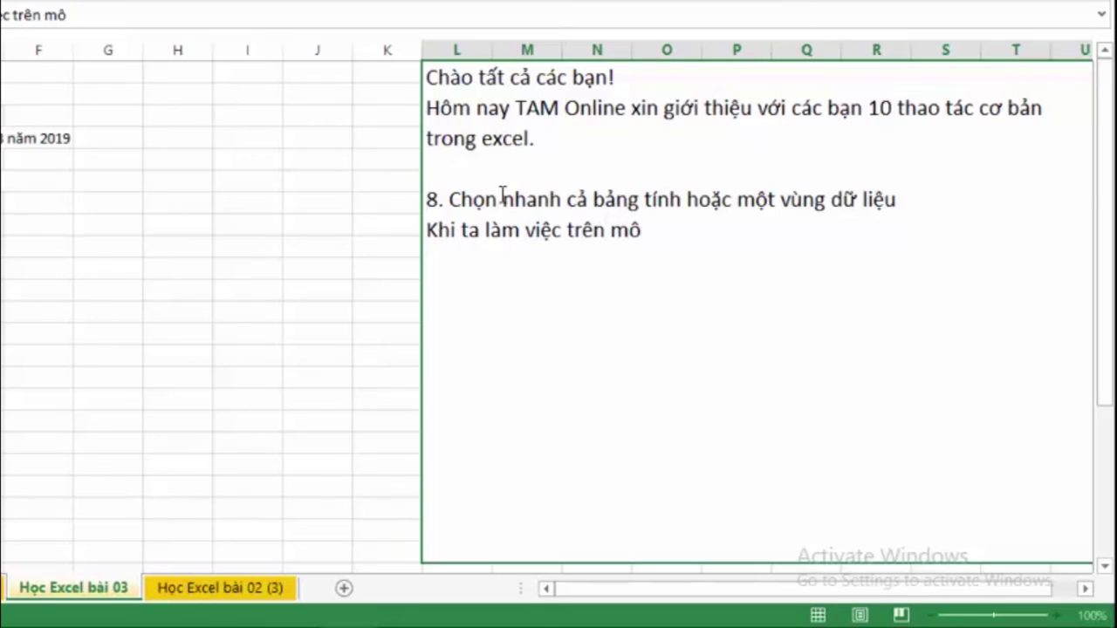
pyautogui.press('BackSpace')
pyautogui.write('ột bảng tinh')
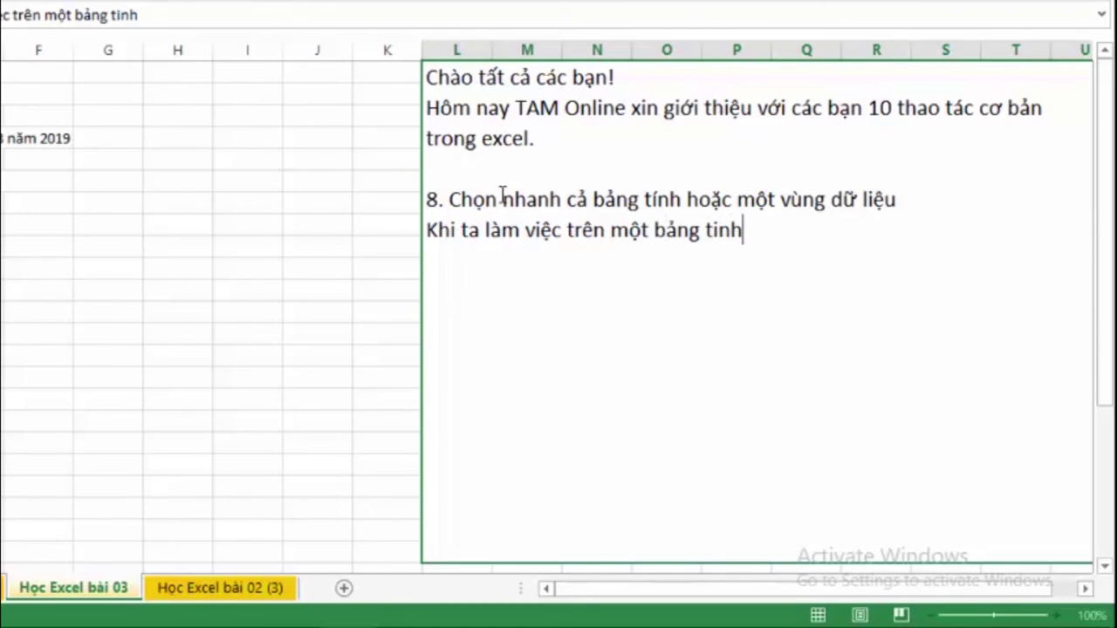
pyautogui.write('s lơớn')
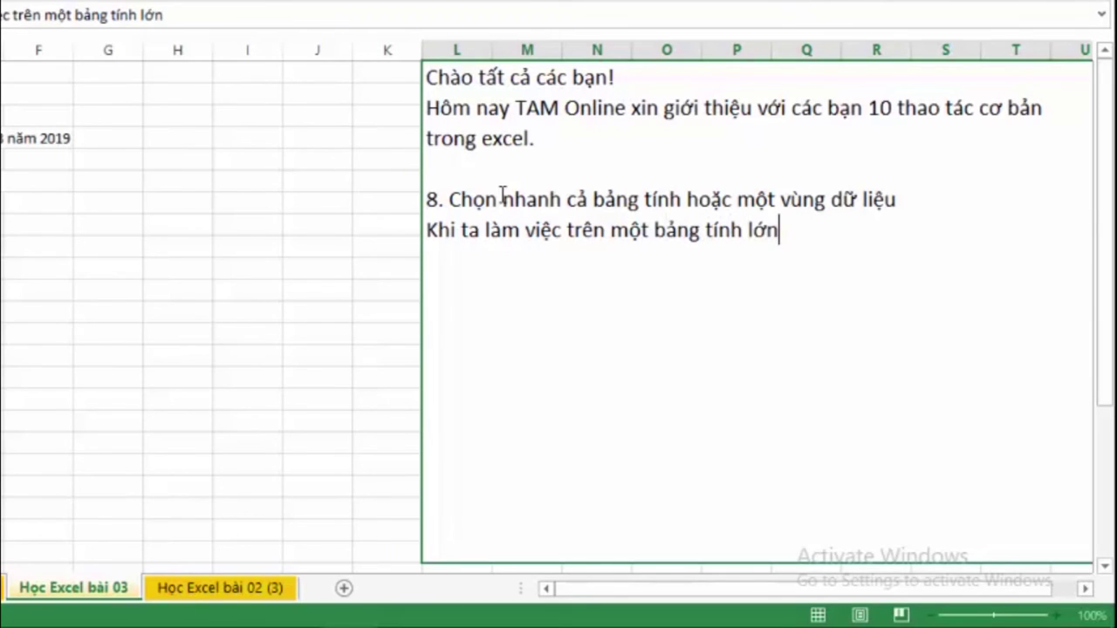
pyautogui.write(', ')
pyautogui.write('viêc ')
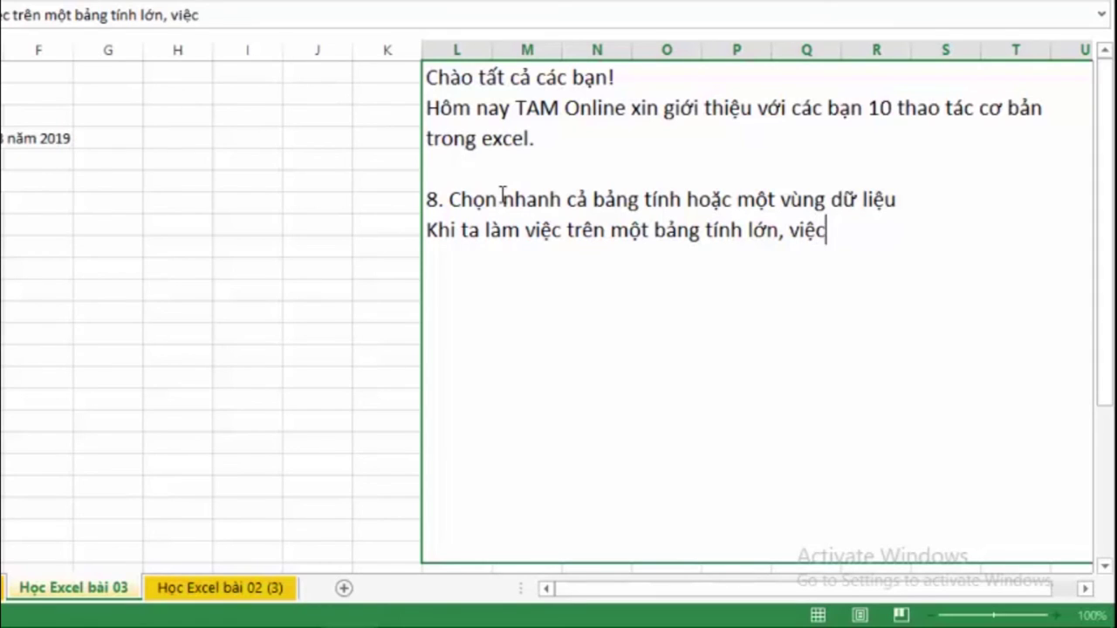
pyautogui.write('chon')
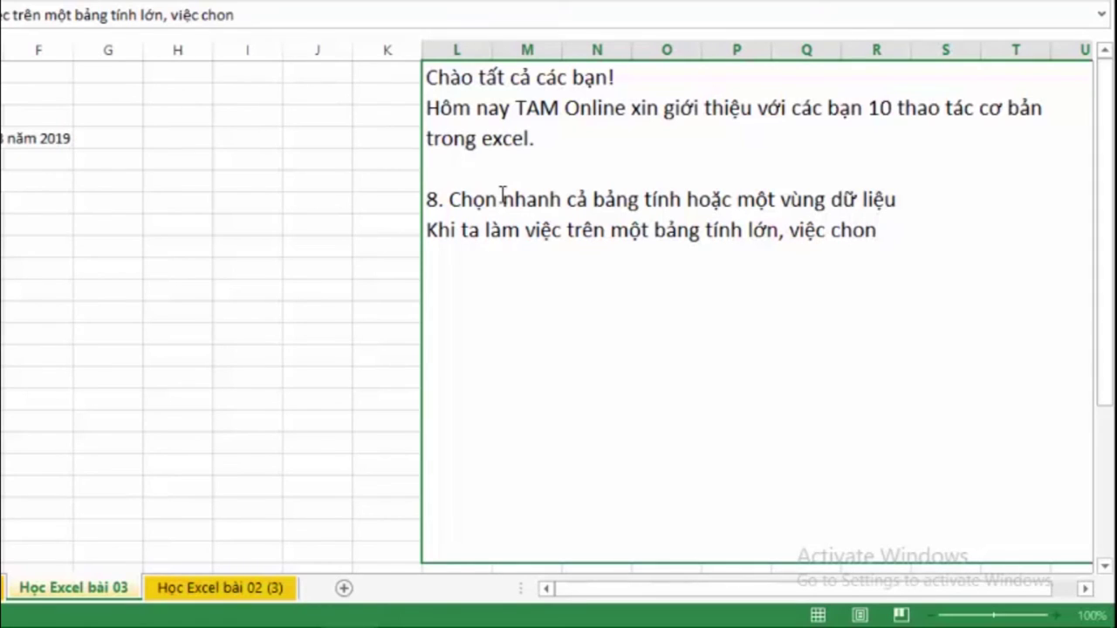
pyautogui.write('j dữ lie')
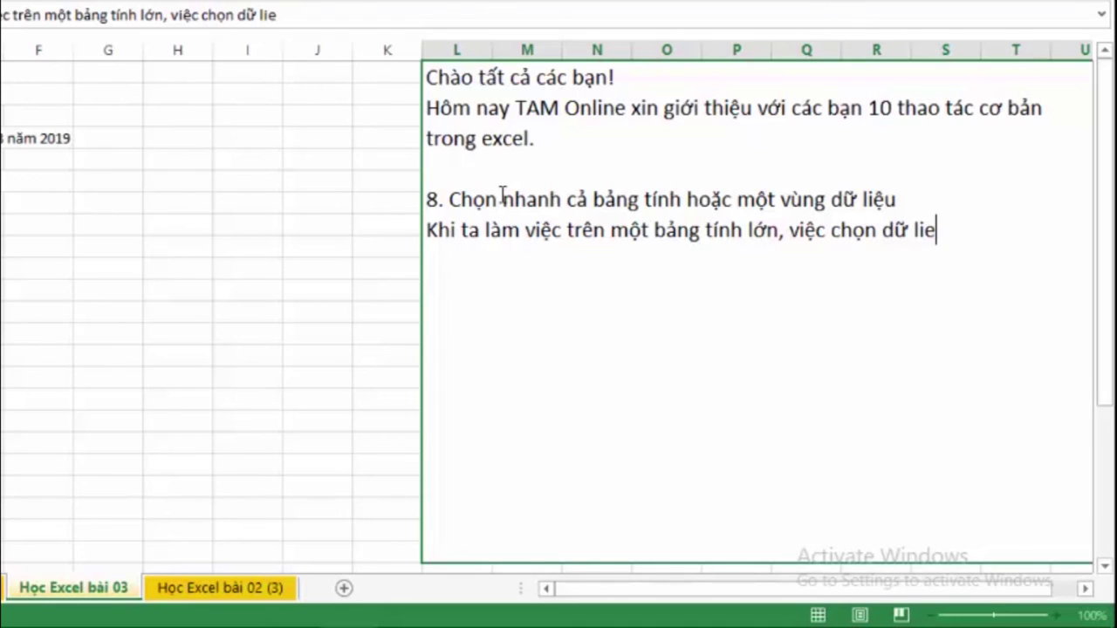
pyautogui.write('eju t')
pyautogui.press('BackSpace')
pyautogui.write('raats')
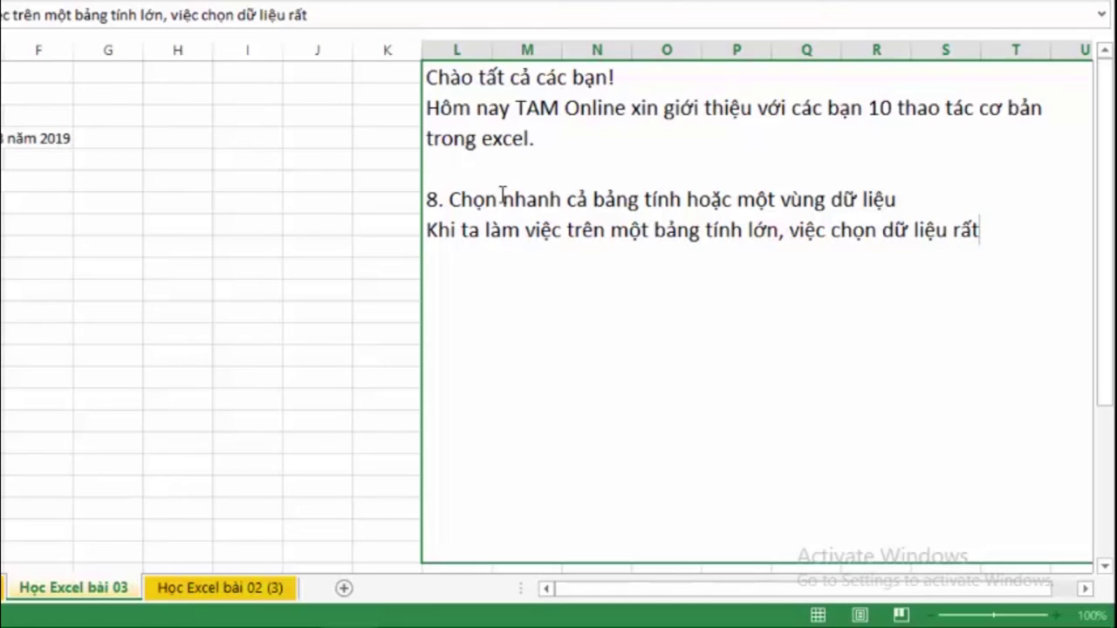
pyautogui.press('BackSpace')
pyautogui.press('BackSpace')
pyautogui.press('BackSpace')
pyautogui.write('băn')
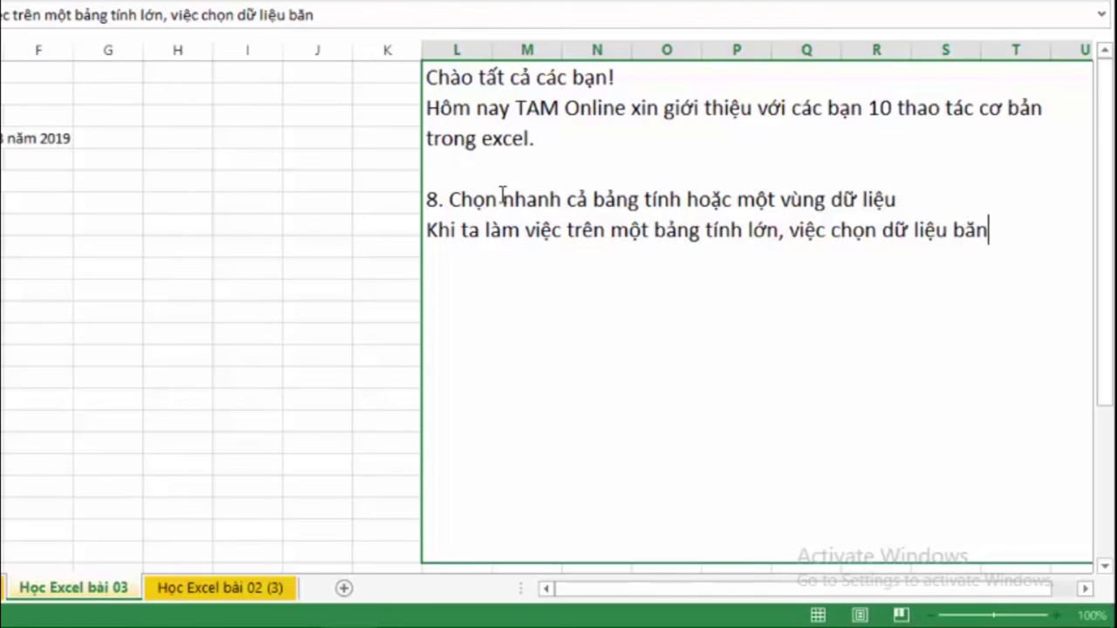
pyautogui.press('BackSpace')
pyautogui.press('BackSpace')
pyautogui.write('ằng vie')
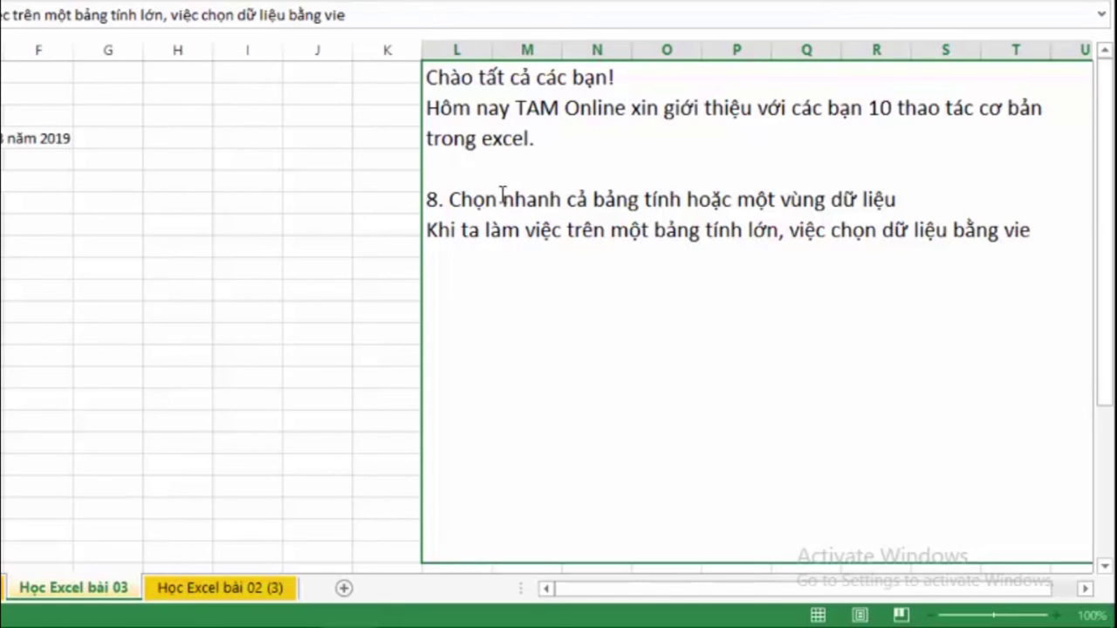
pyautogui.write('ec')
pyautogui.write('rê chuo')
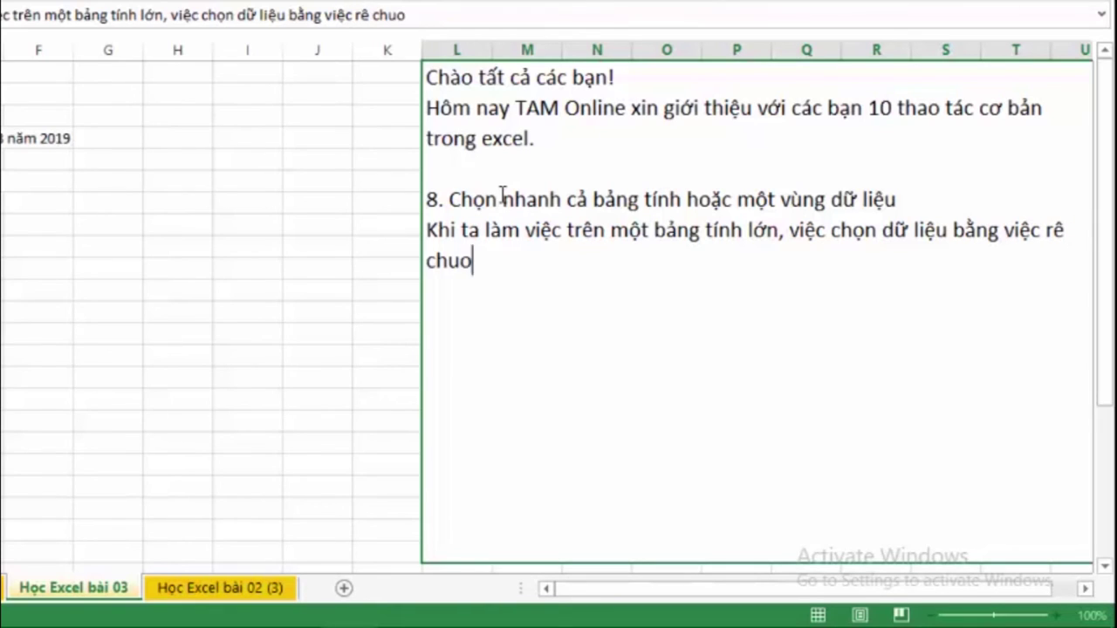
pyautogui.write('tj chonj')
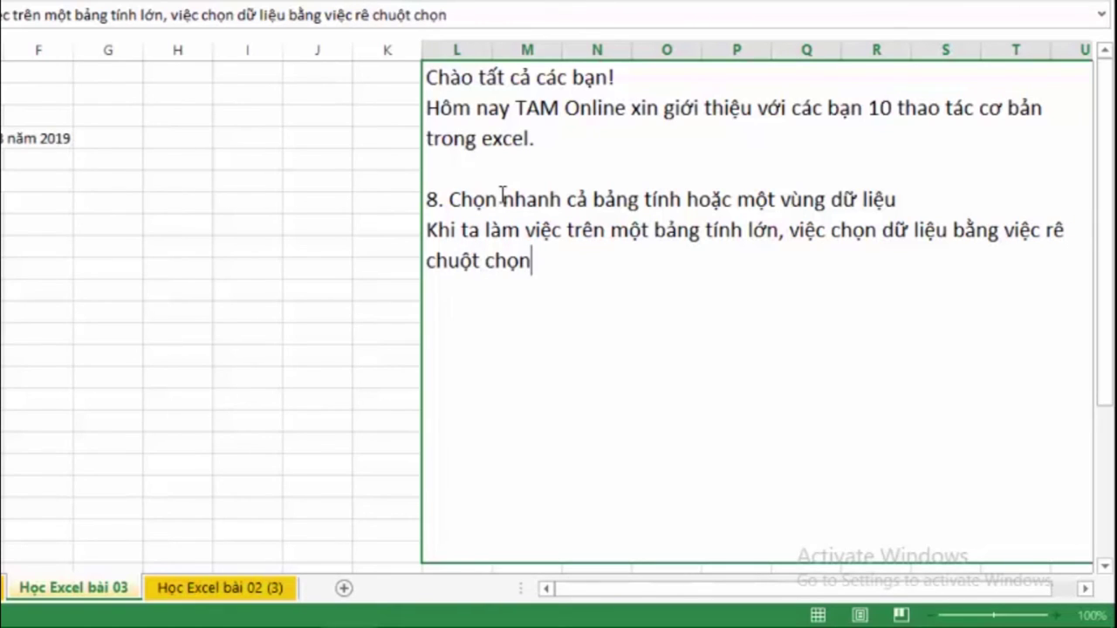
pyautogui.write(' raast')
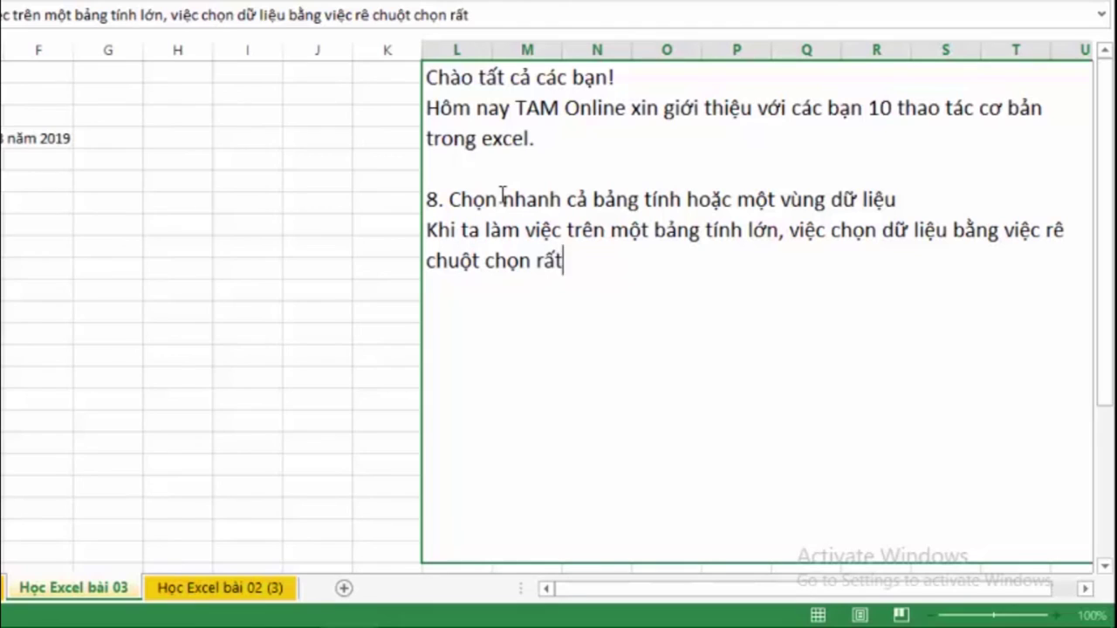
pyautogui.write(' maast thowi')
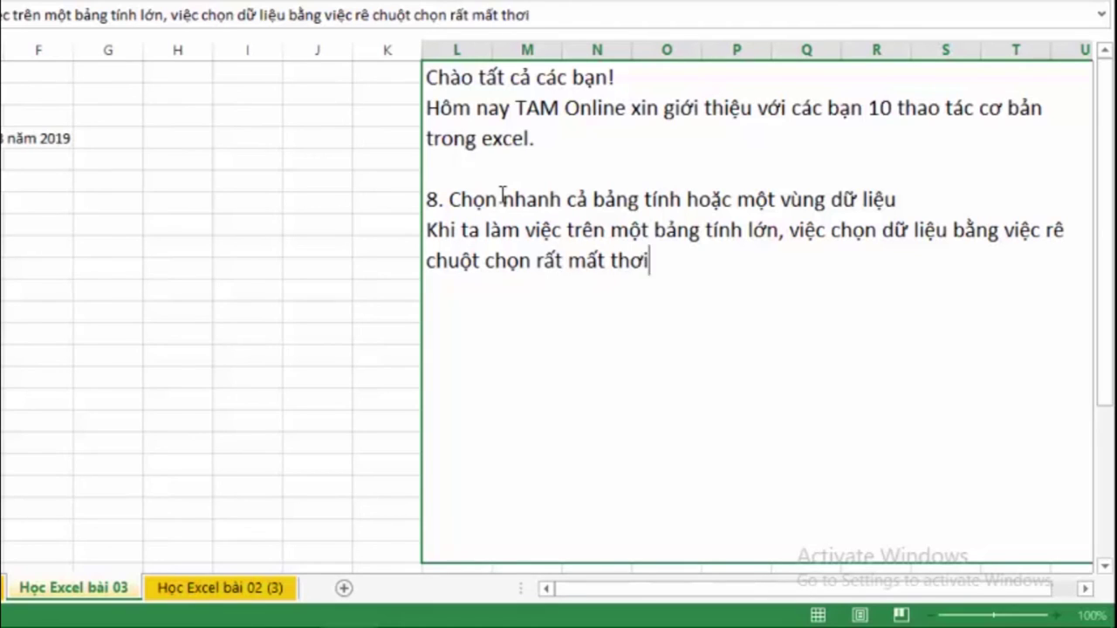
pyautogui.write('f gian m')
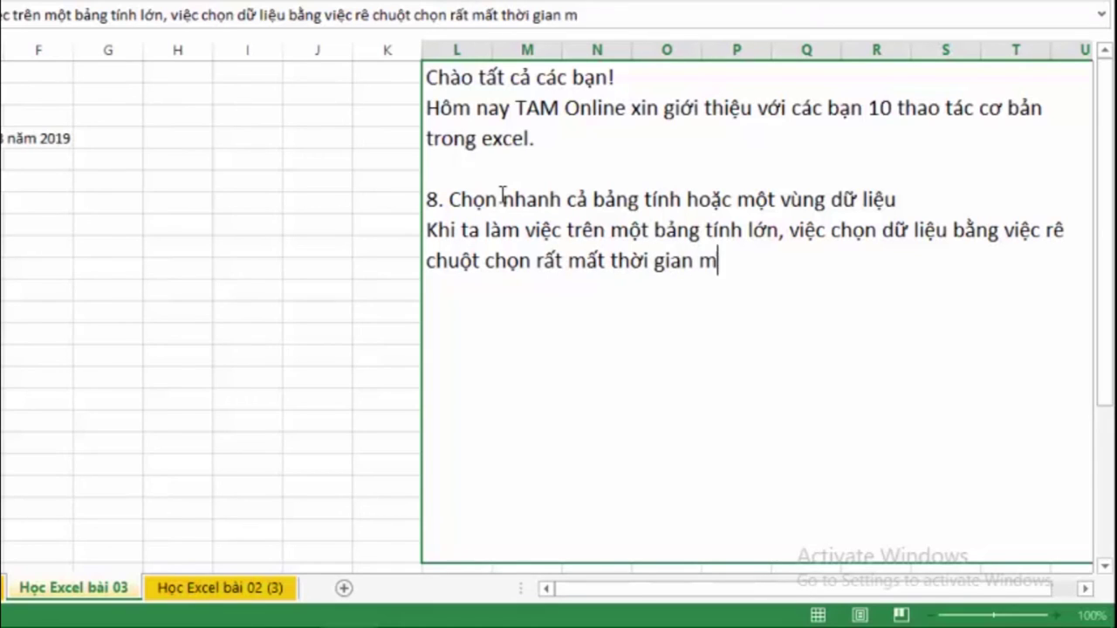
pyautogui.write('af khoong hi')
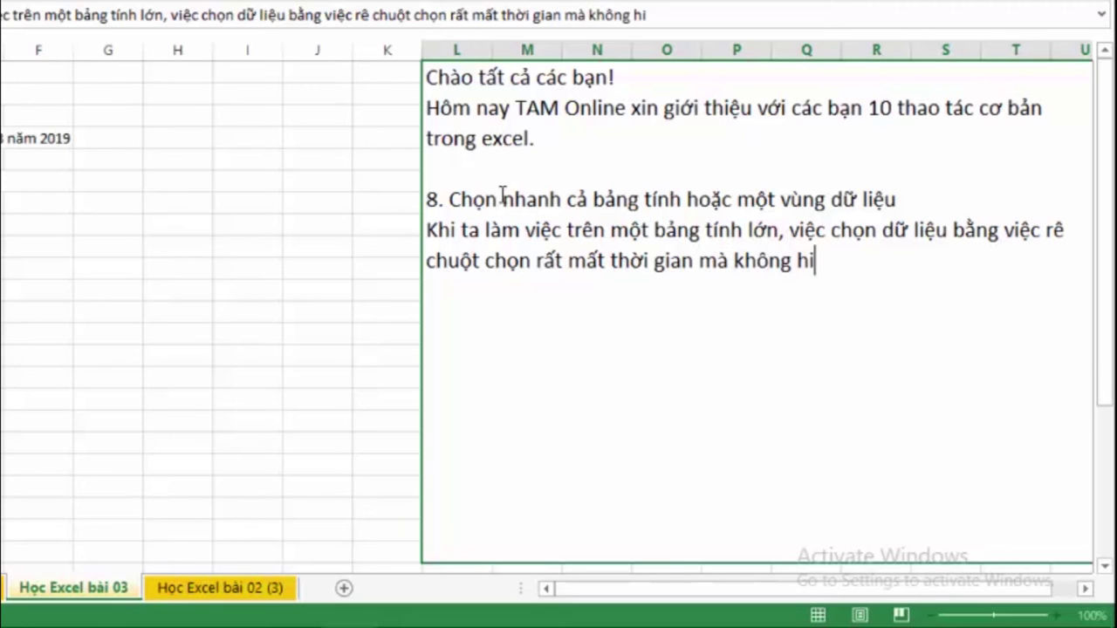
pyautogui.write('eeuj qua')
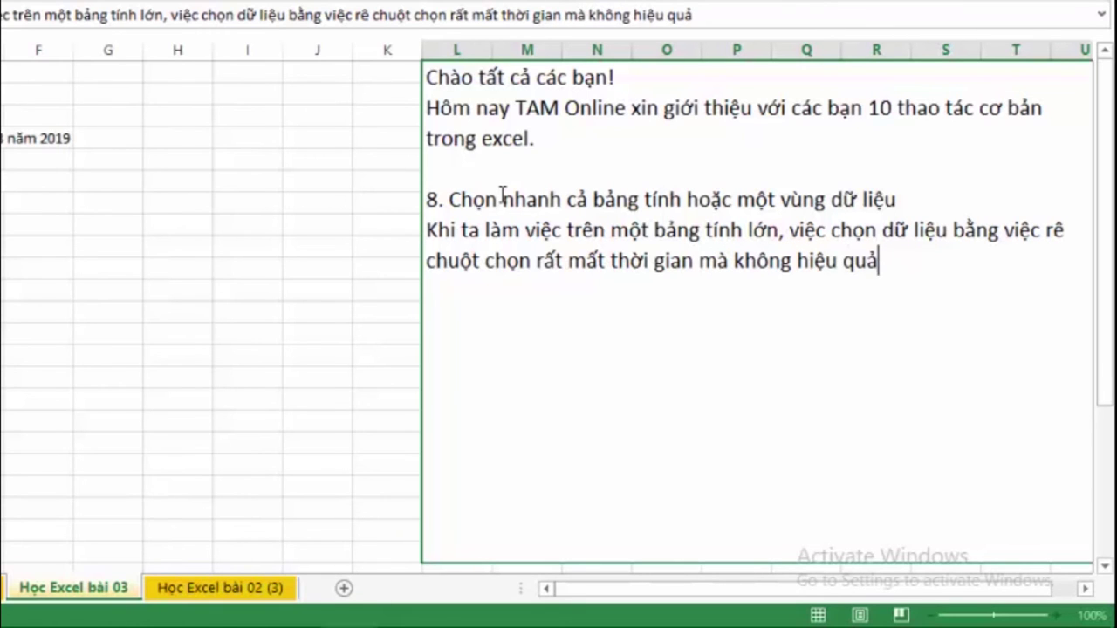
# Drag-select the bang_cham_cong attendance table from A1, then start the note's next sentence with 'Vì vậy'
pyautogui.moveTo(539, 613)
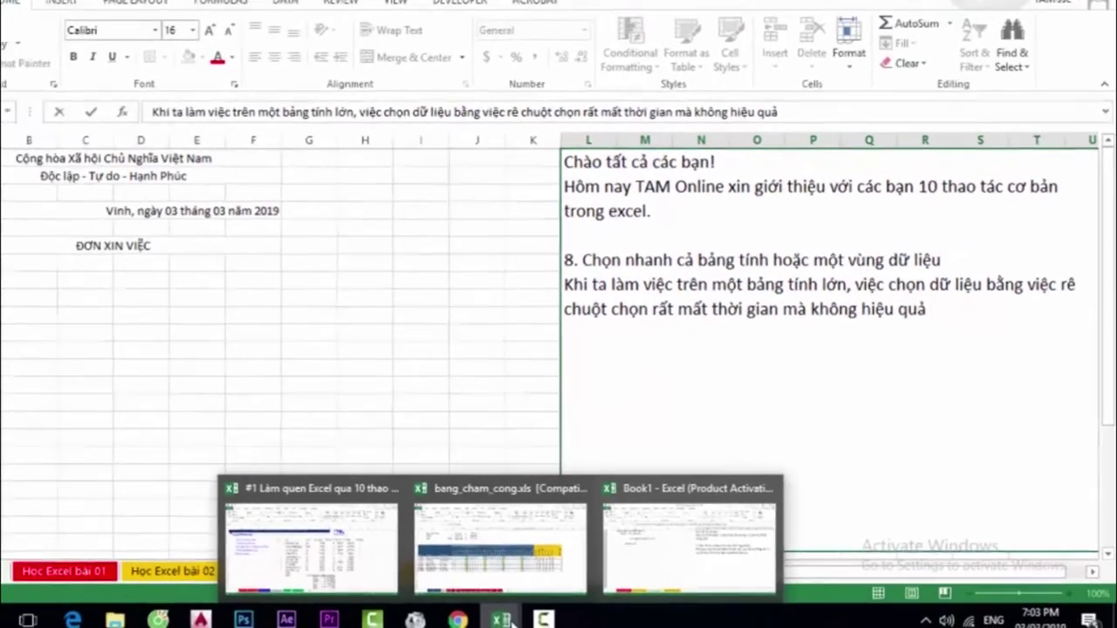
pyautogui.click(555, 567)
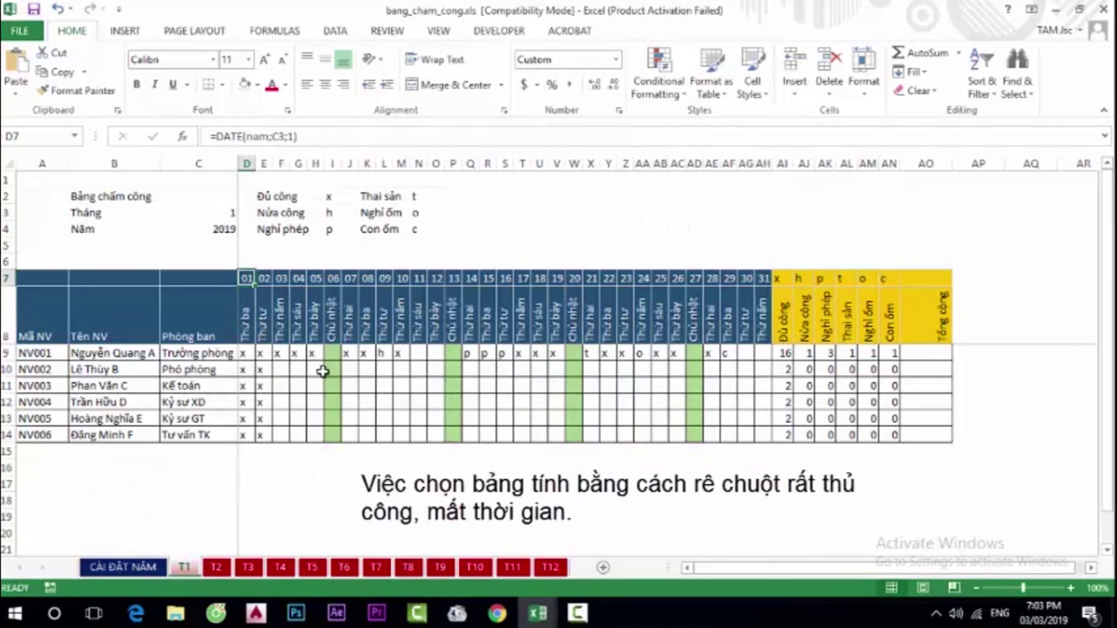
pyautogui.moveTo(52, 185)
pyautogui.mouseDown()
pyautogui.moveTo(201, 252)
pyautogui.moveTo(996, 491)
pyautogui.moveTo(781, 480)
pyautogui.moveTo(783, 393)
pyautogui.moveTo(702, 276)
pyautogui.mouseUp()
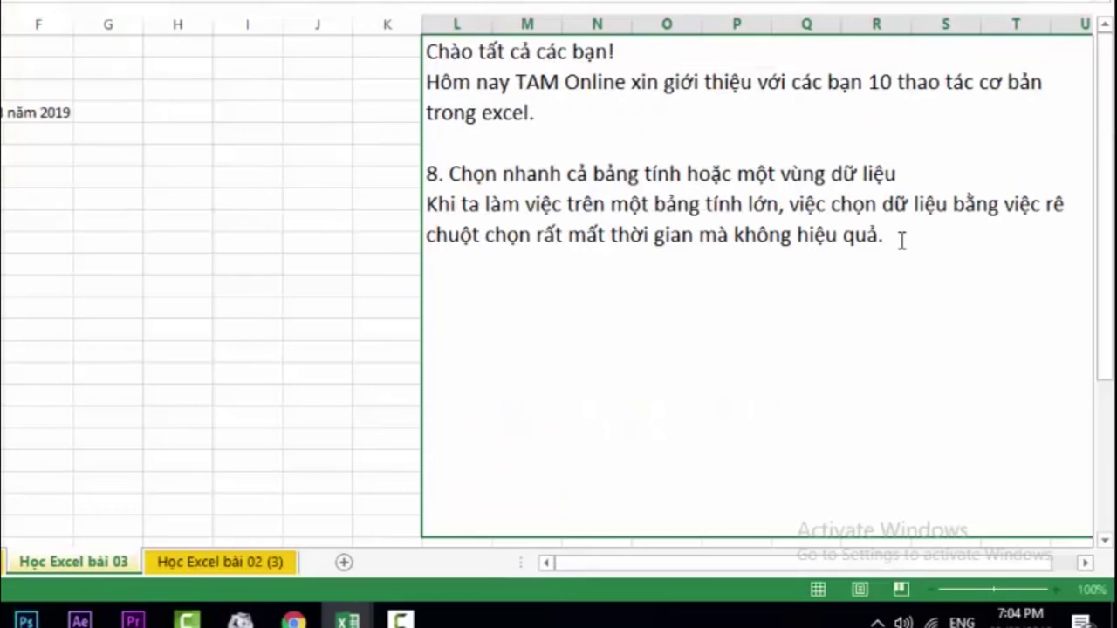
pyautogui.write('Vij')
pyautogui.write(' vaayk')
# Finish the sentence as 'Vì vậy ta cần sử dụng lệnh tắt như sau:'
pyautogui.press('BackSpace')
pyautogui.write('j ta ca')
pyautogui.write('an m')
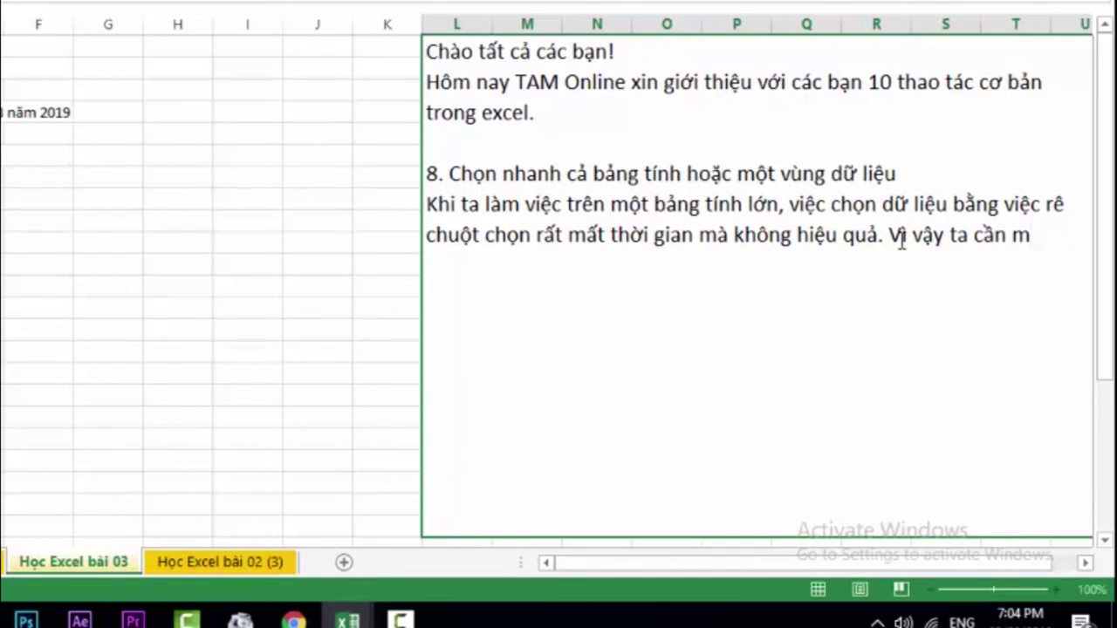
pyautogui.write('swr')
pyautogui.press('BackSpace')
pyautogui.press('BackSpace')
pyautogui.press('BackSpace')
pyautogui.press('BackSpace')
pyautogui.write('sử')
pyautogui.write(' dungj')
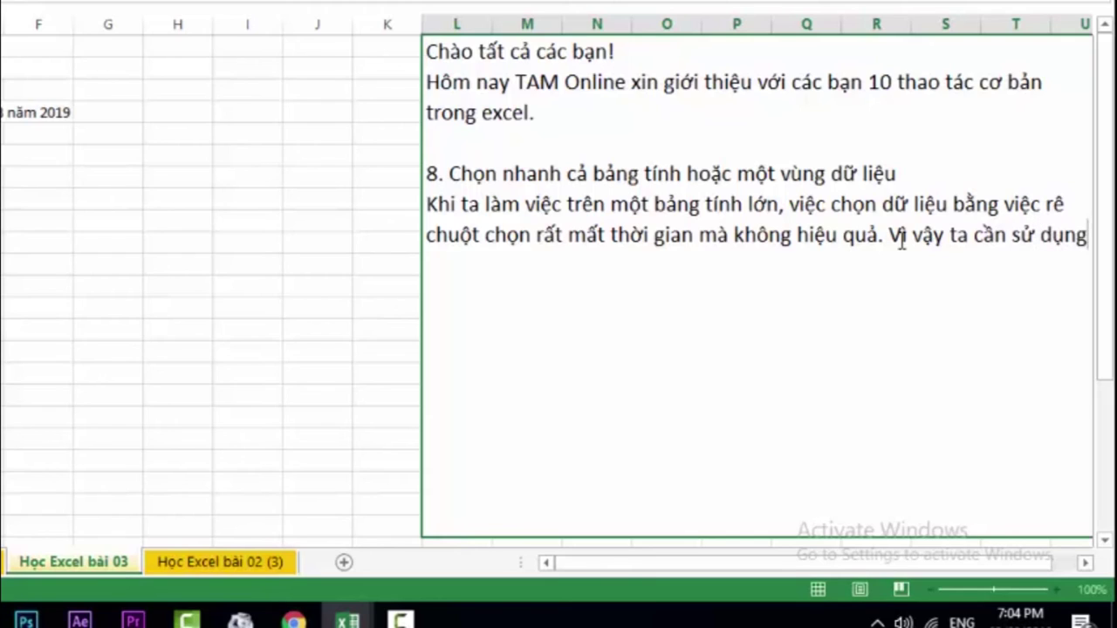
pyautogui.write(' lên')
pyautogui.write('hj ta')
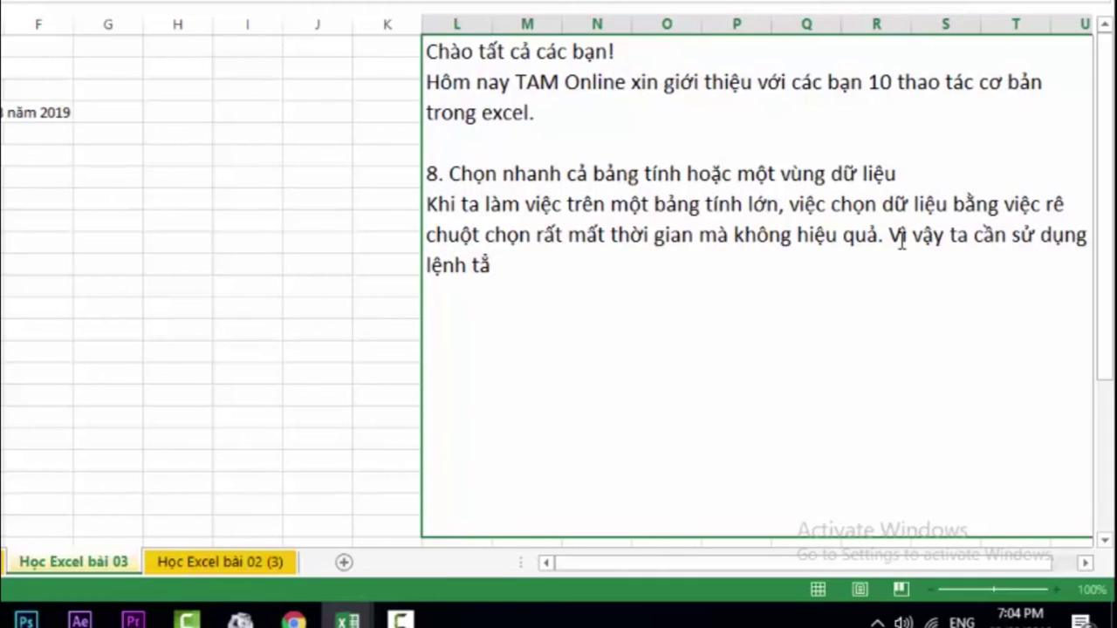
pyautogui.write('t')
pyautogui.write(' như')
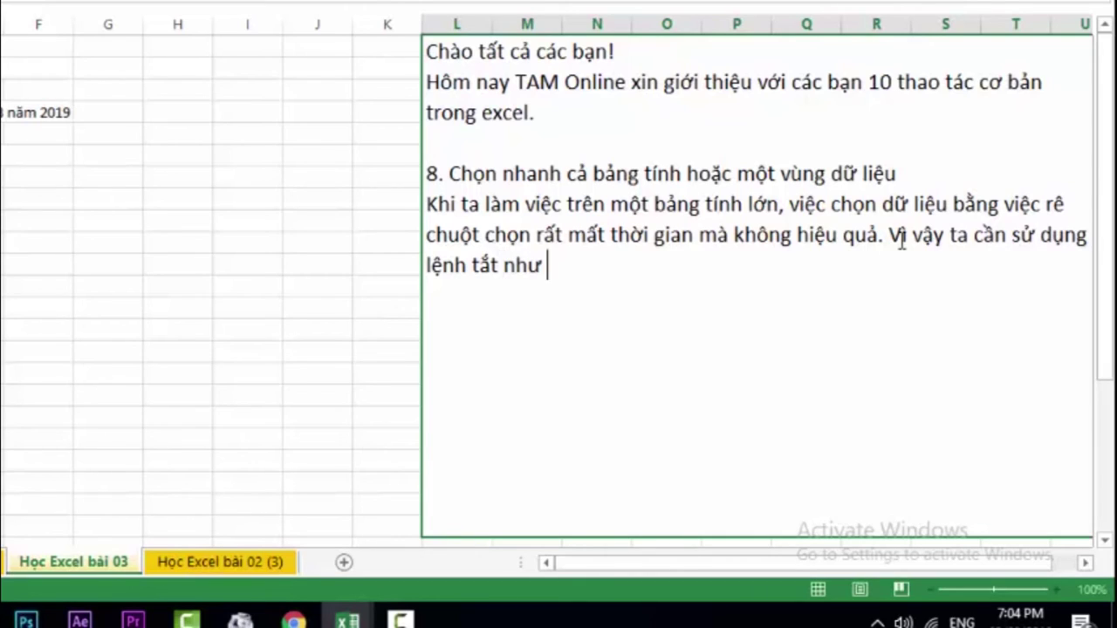
pyautogui.write(' sau:')
# Add the bullet '- Để chọn cả bảng tính, ta chỉ cần nhấn tổ hợp phím ' Ctrl+A ''
pyautogui.press('Return')
pyautogui.write('- ')
pyautogui.write('Để ')
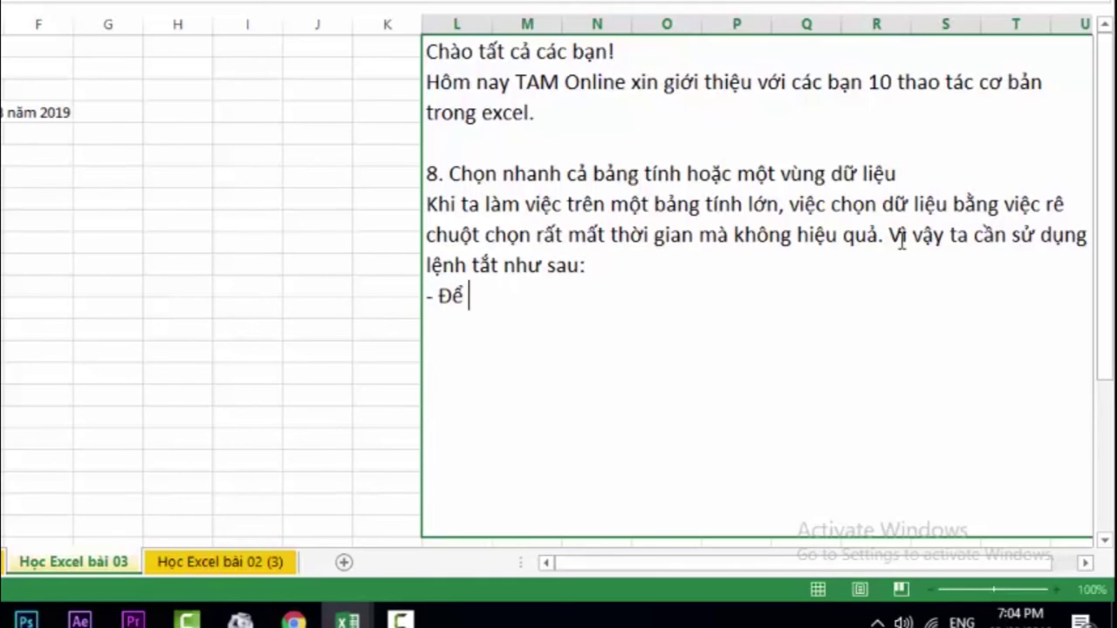
pyautogui.write('chon cả ')
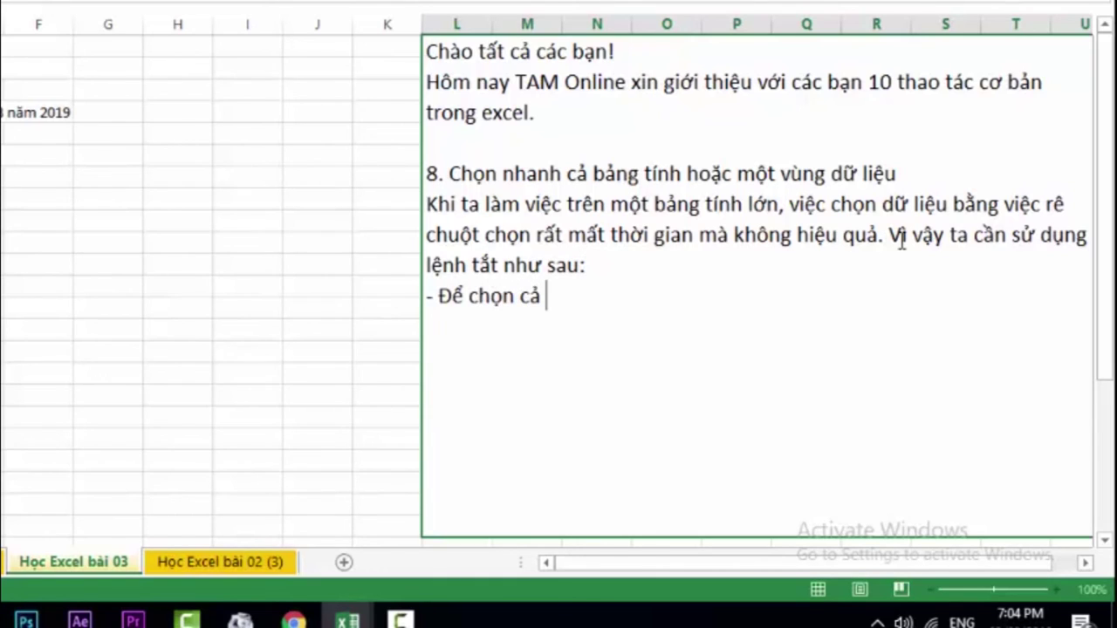
pyautogui.write('bangả tin')
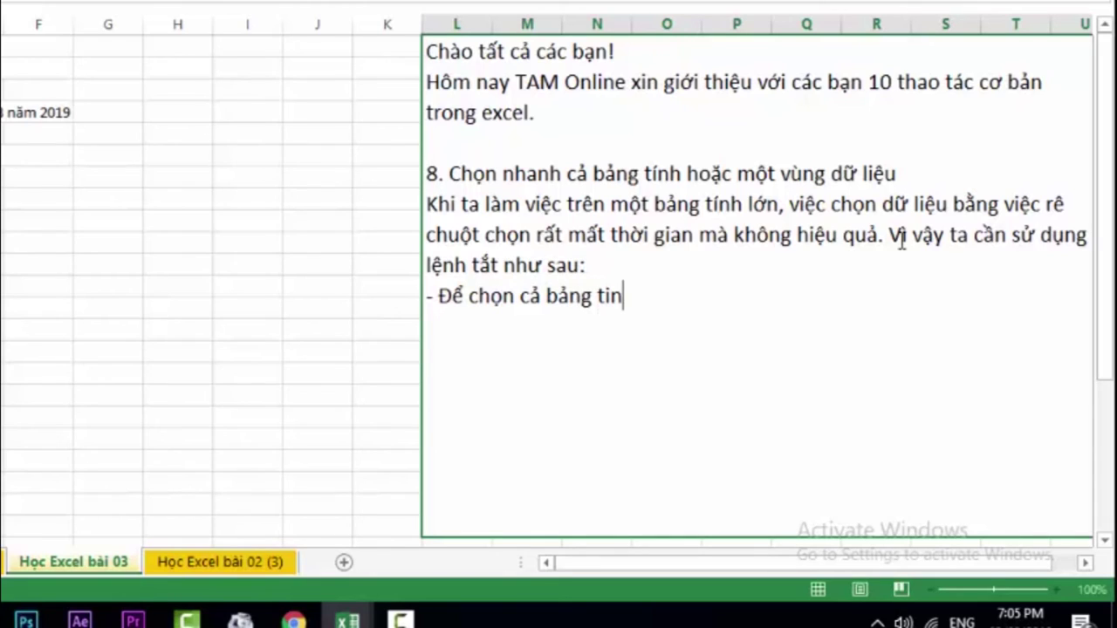
pyautogui.write('h,')
pyautogui.write('ta')
pyautogui.write('chỉ cần')
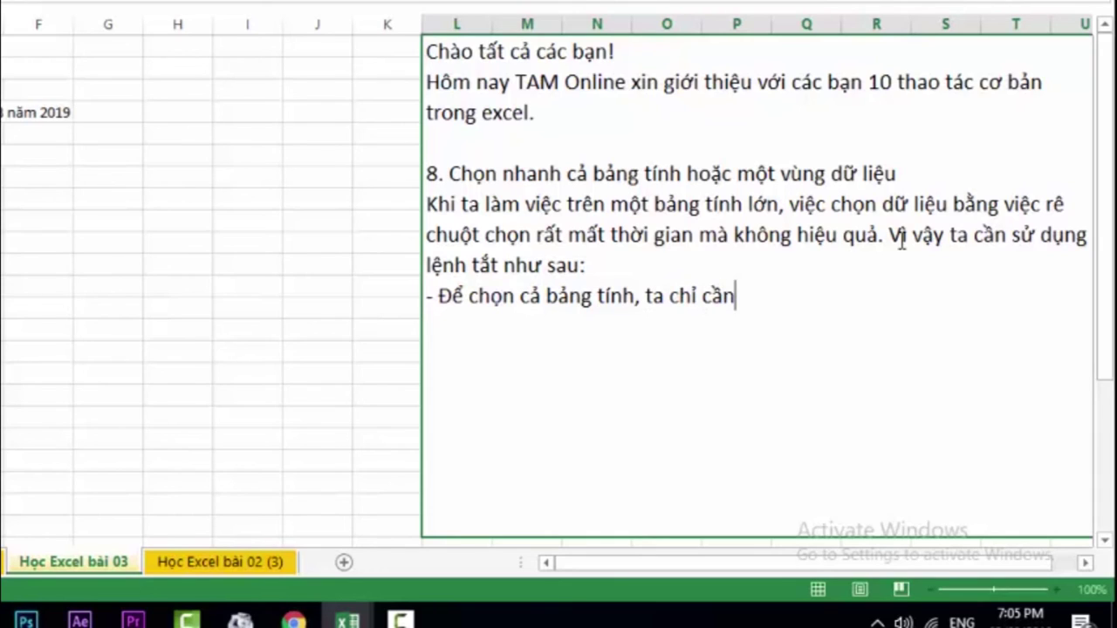
pyautogui.write(' nh')
pyautogui.write('ấn tổ h')
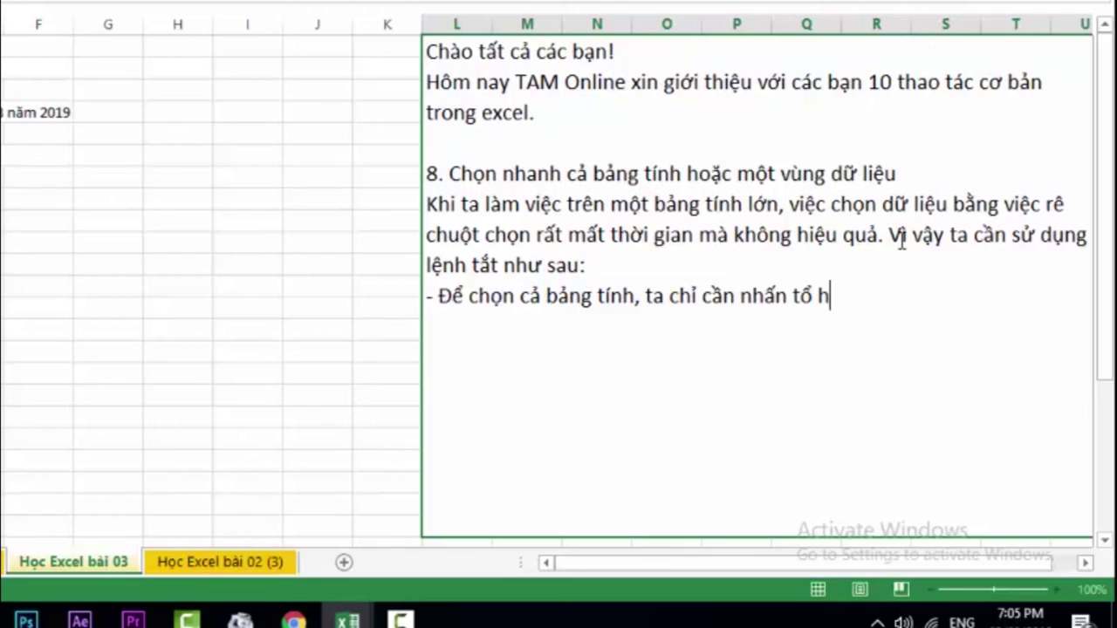
pyautogui.write('ợp pi')
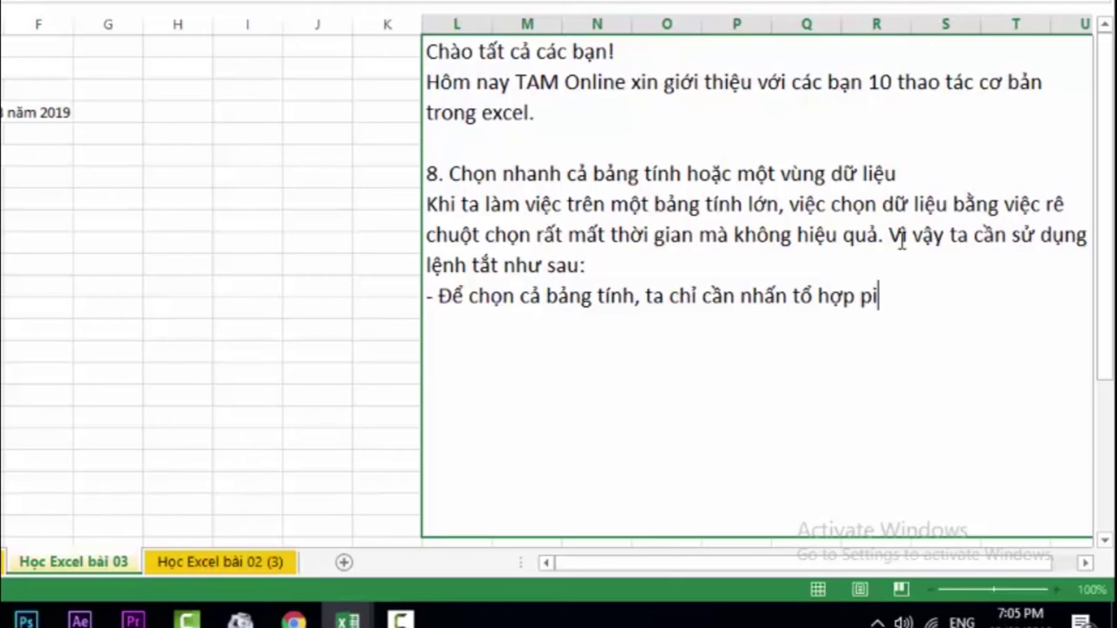
pyautogui.press('BackSpace')
pyautogui.write('him')
pyautogui.write("'")
pyautogui.write(' Ctrl')
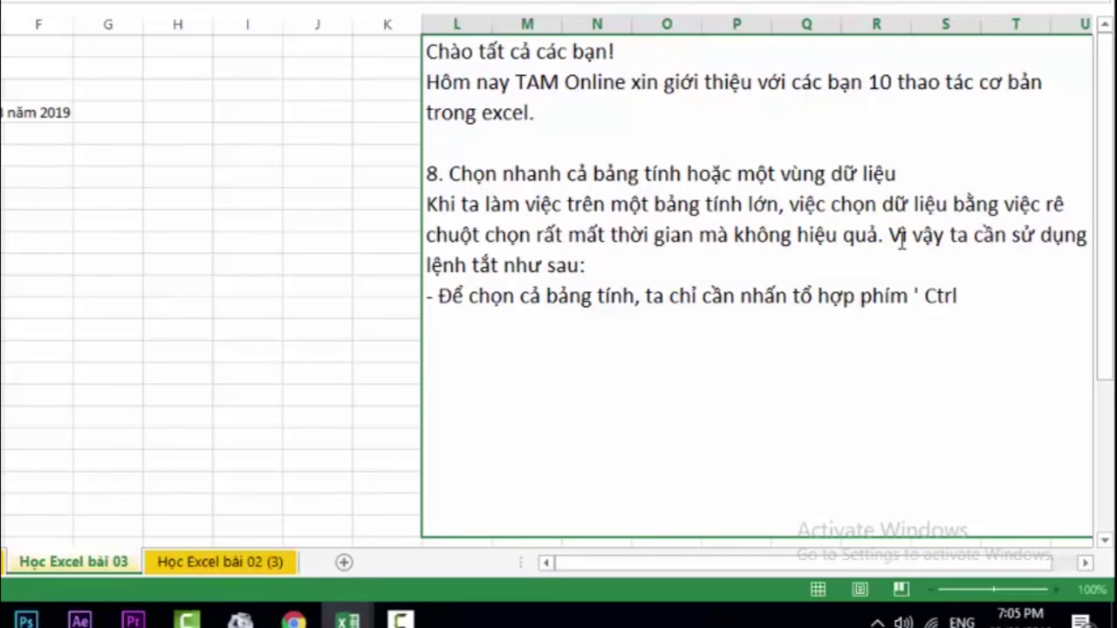
pyautogui.write('+')
pyautogui.write('A ')
pyautogui.write('"')
pyautogui.write("'")
pyautogui.click(302, 217)
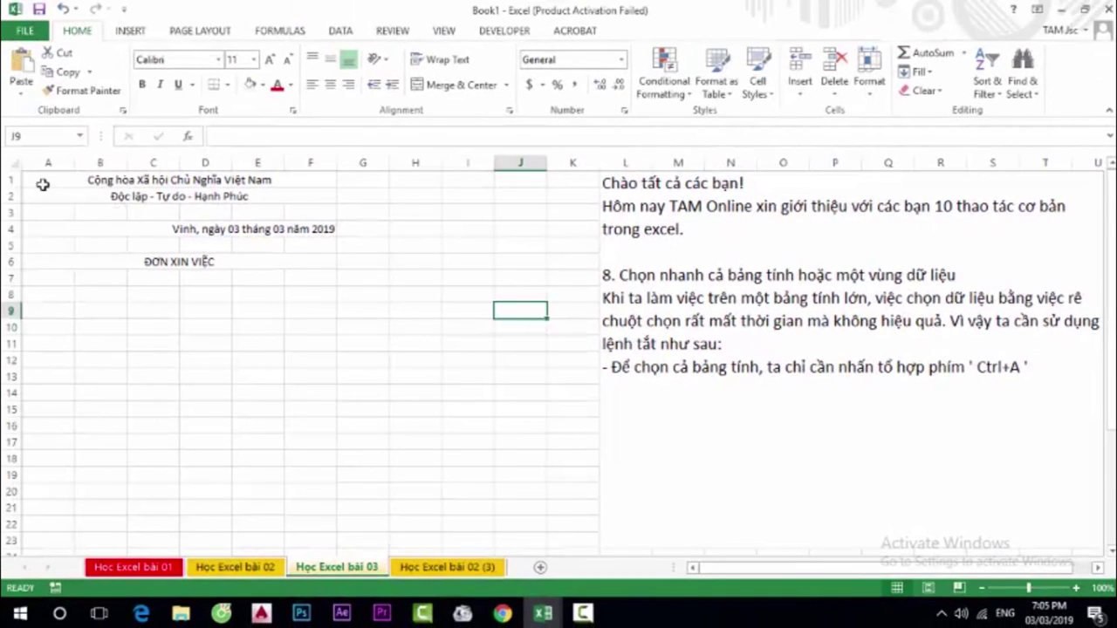
pyautogui.click(42, 185)
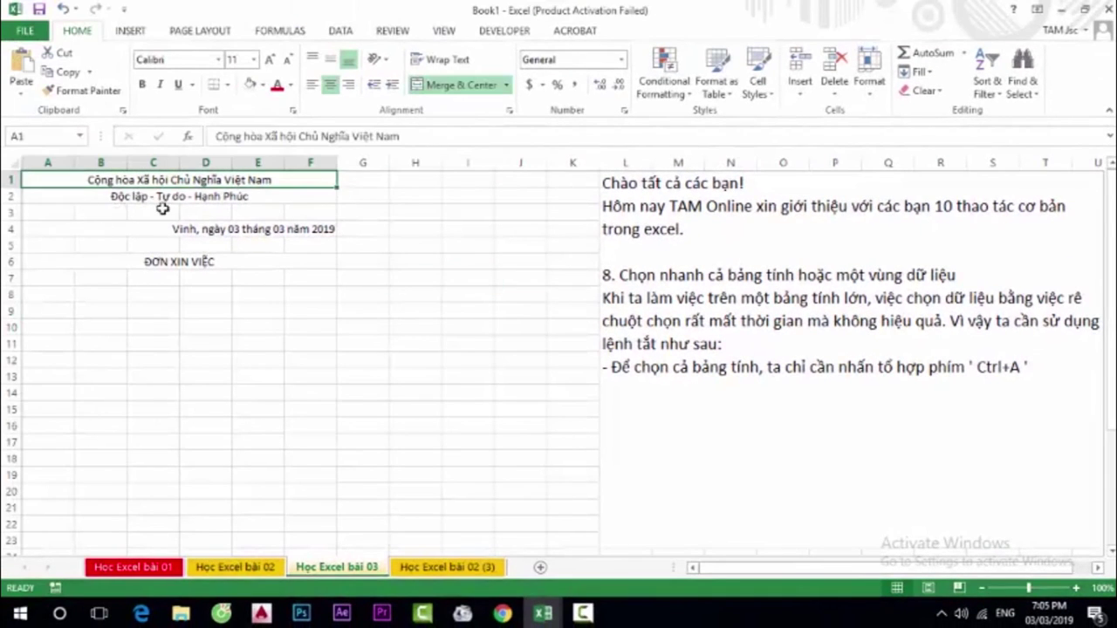
pyautogui.click(205, 261)
pyautogui.click(249, 310)
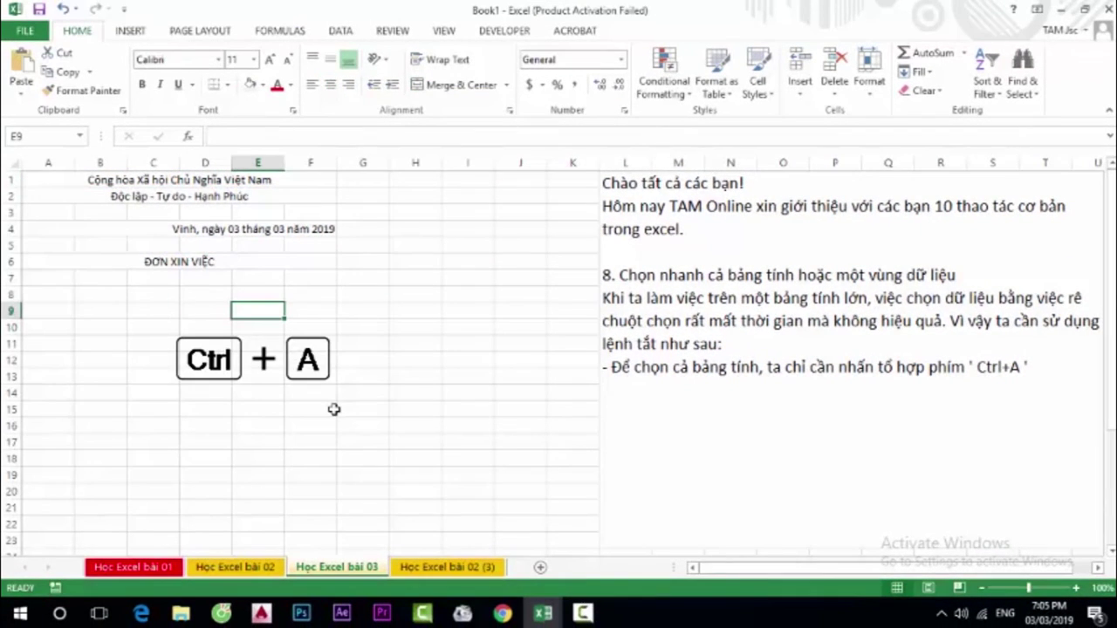
pyautogui.hotkey('ctrl', 'a')
pyautogui.scroll(-1, 514, 329)
pyautogui.scroll(-5, 514, 329)
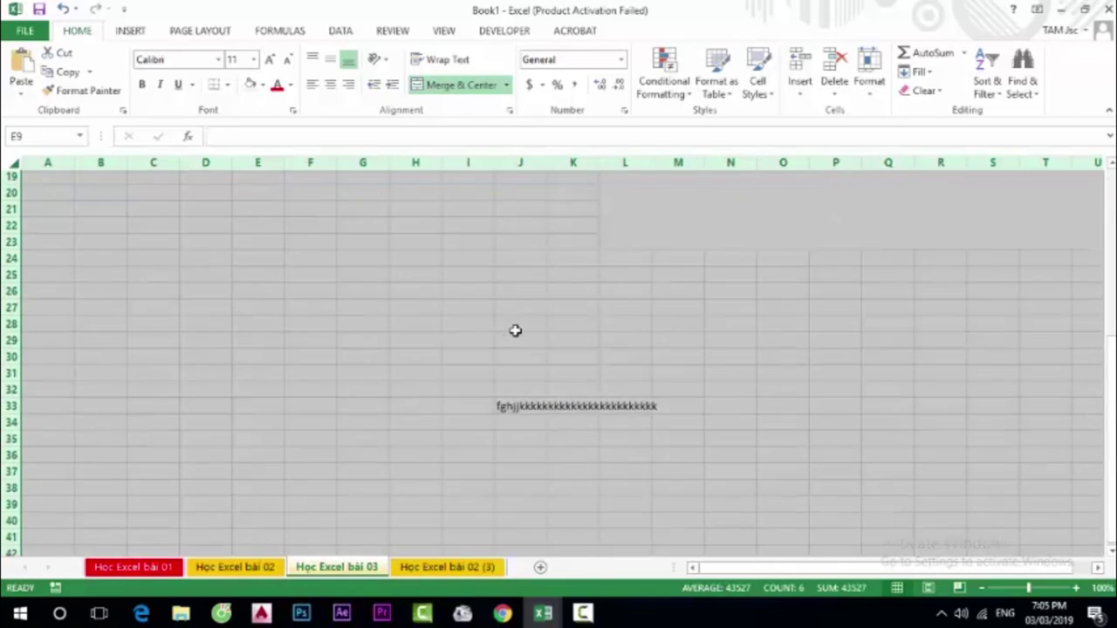
pyautogui.scroll(-5, 515, 332)
pyautogui.scroll(4, 515, 332)
pyautogui.scroll(7, 515, 333)
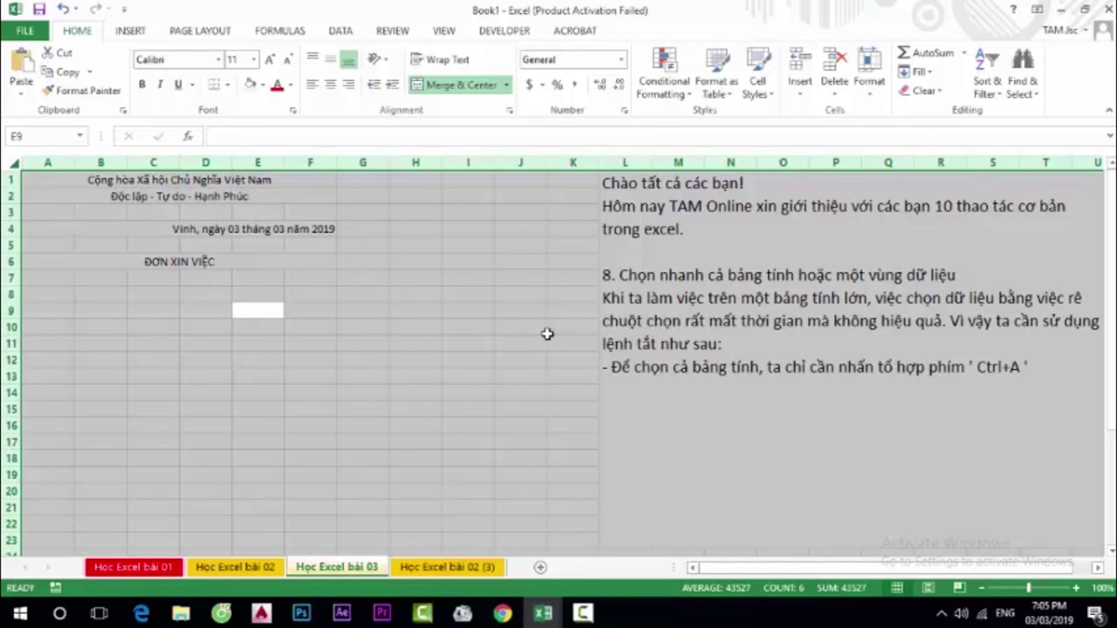
pyautogui.click(663, 345)
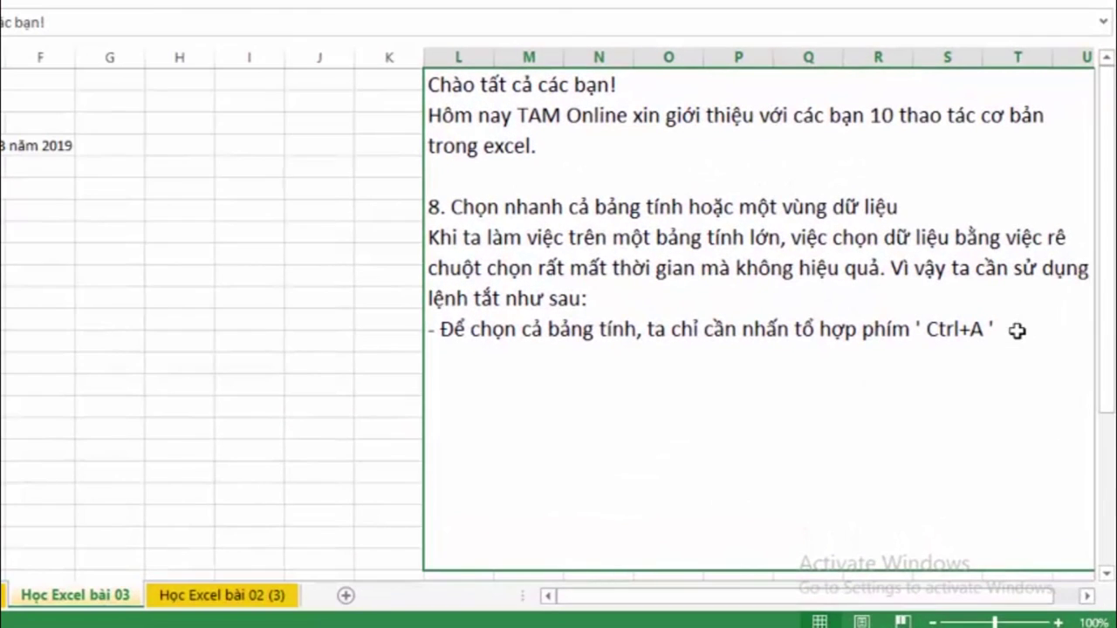
# On a new line in L1, type 'Thao tác này giúp ta chọn và copy một bảng tính (sheet) rất nhanh chóng'
pyautogui.hotkey('alt', 'Return')
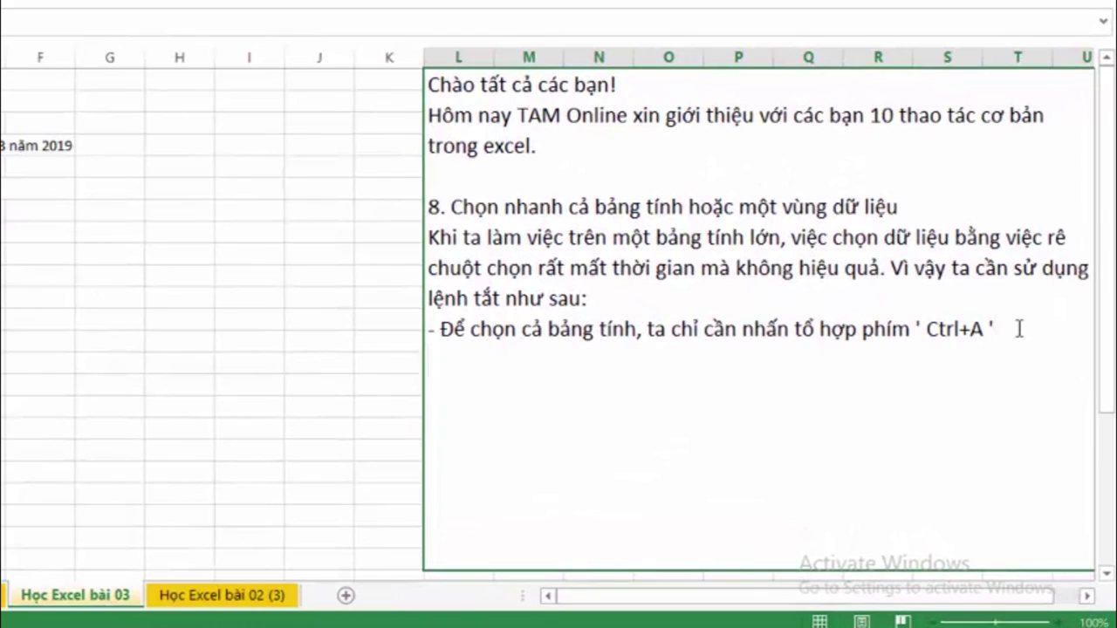
pyautogui.write('Thao tac')
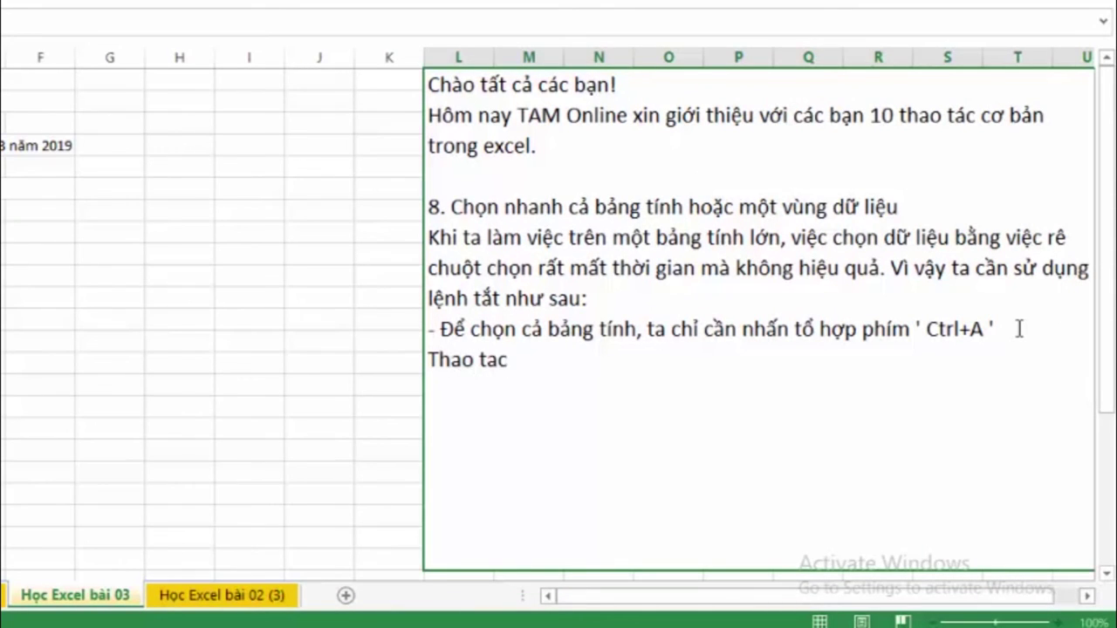
pyautogui.write('s nayf gi')
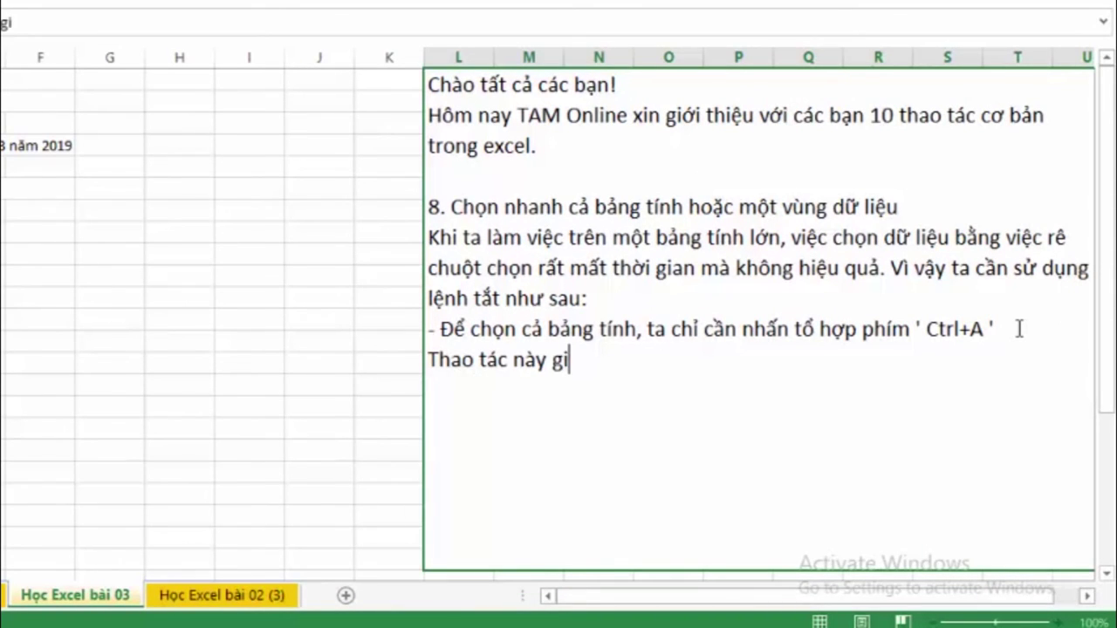
pyautogui.write('ups ta ')
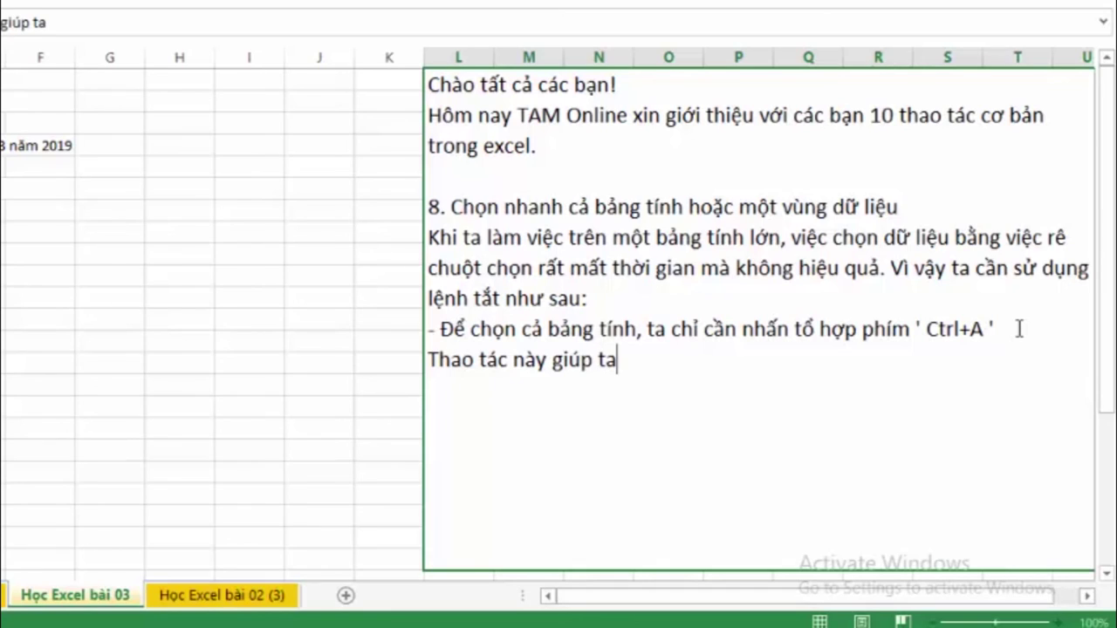
pyautogui.write('cop')
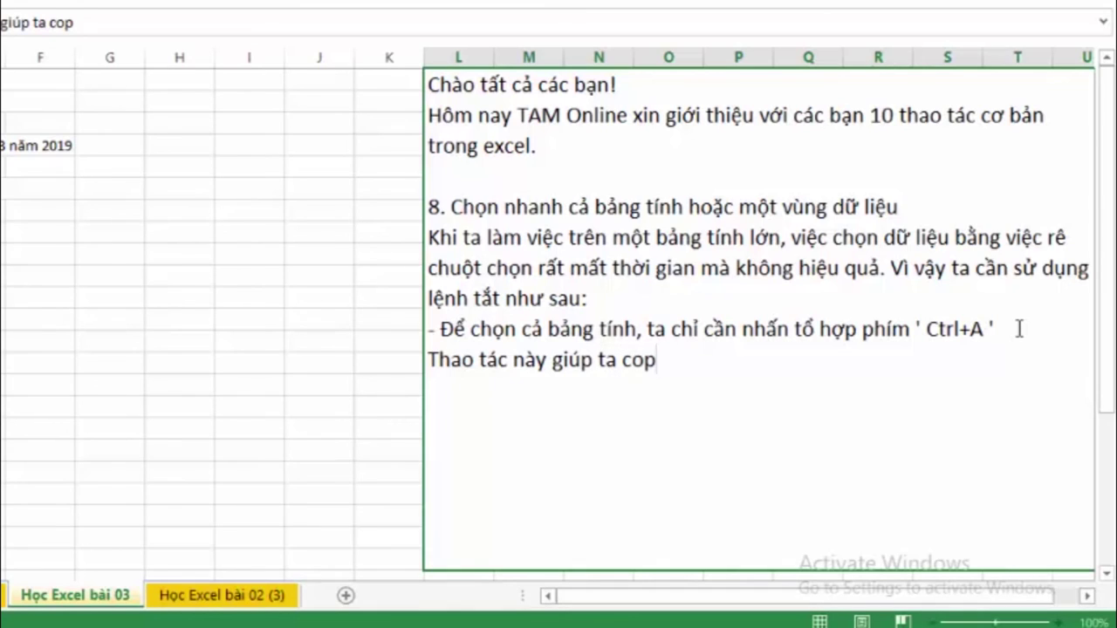
pyautogui.write('y')
pyautogui.press('BackSpace')
pyautogui.press('BackSpace')
pyautogui.press('BackSpace')
pyautogui.press('BackSpace')
pyautogui.write('cho')
pyautogui.press('BackSpace')
pyautogui.write('ọn va copy')
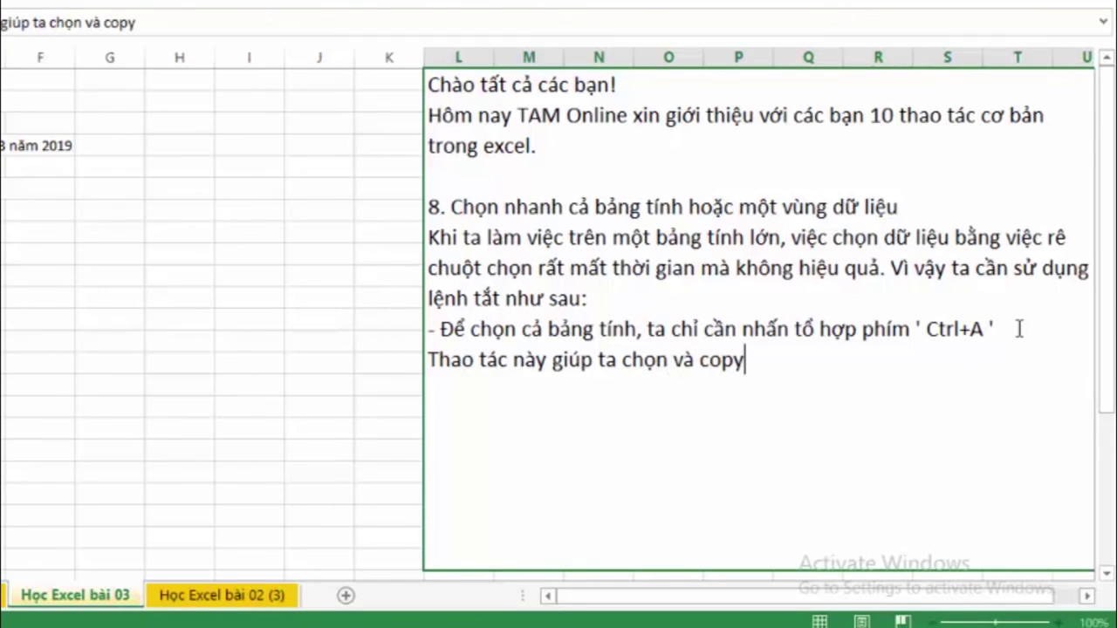
pyautogui.write(' một ba')
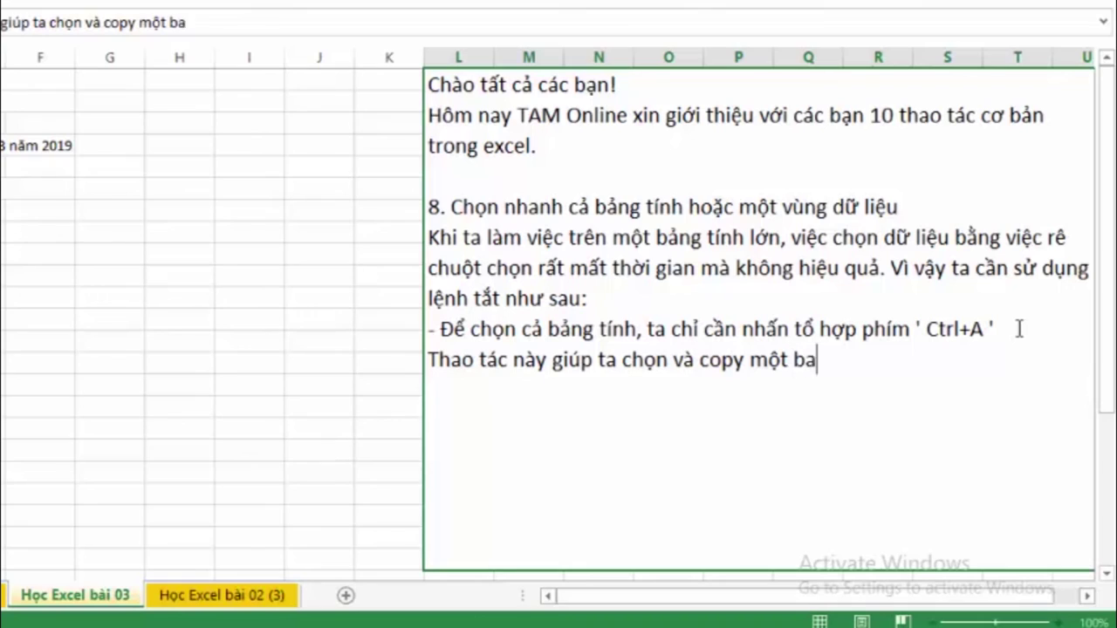
pyautogui.write('ảng')
pyautogui.write('tín')
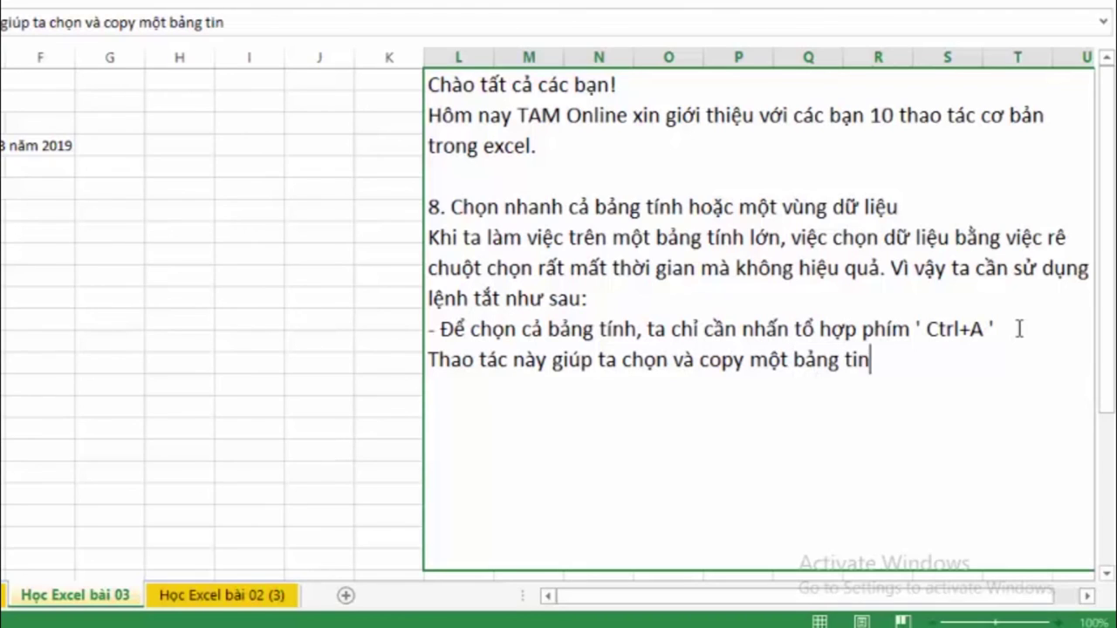
pyautogui.write('h (shee')
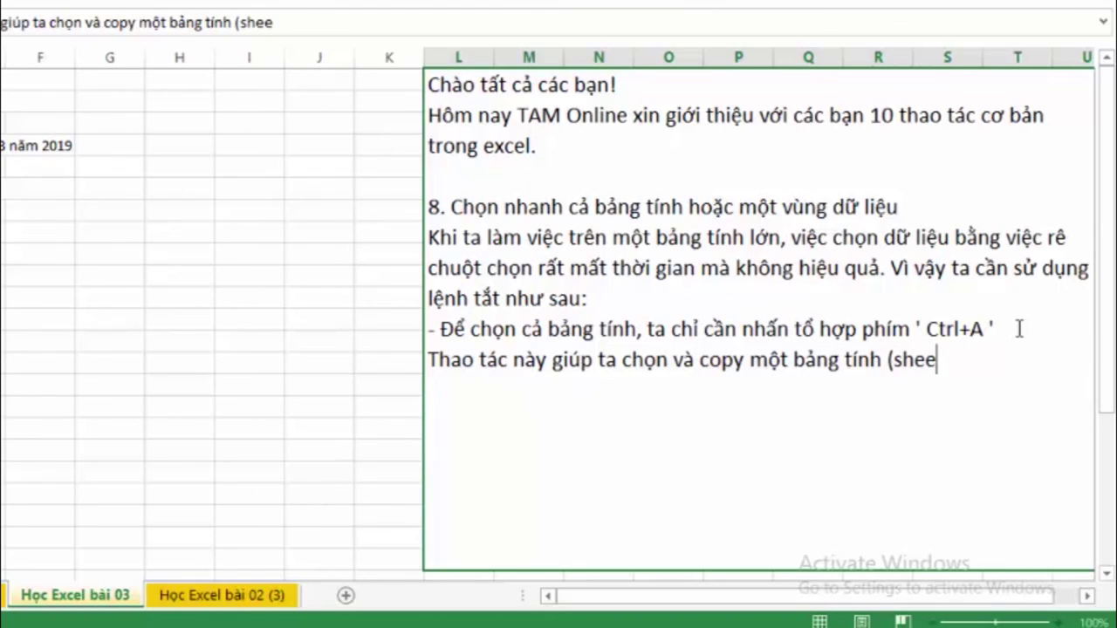
pyautogui.write('t')
pyautogui.write(')')
pyautogui.write(' raất nha')
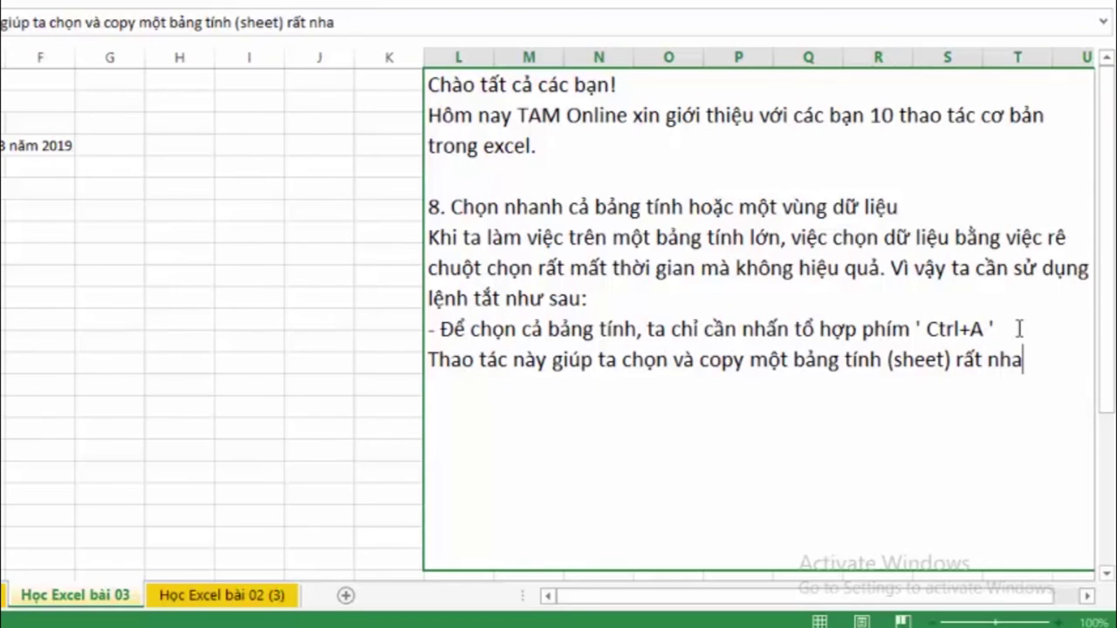
pyautogui.write('nh chong.')
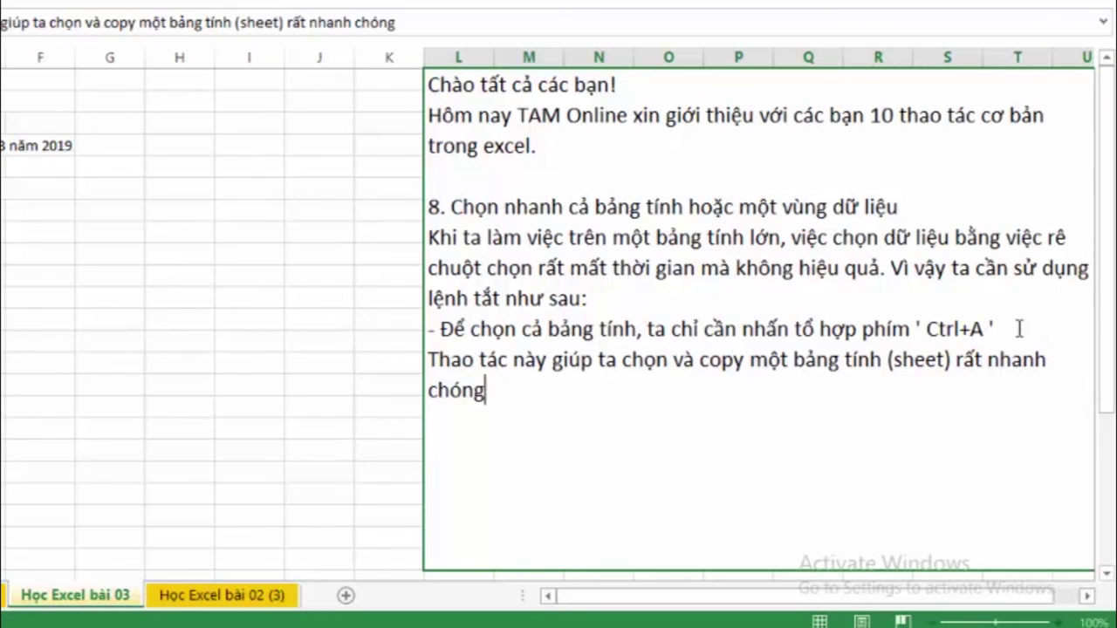
# Select all of Học Excel bài 03 with Ctrl+A, copy it, and paste it over the whole Học Excel bài 02 (3) sheet
pyautogui.click(419, 377)
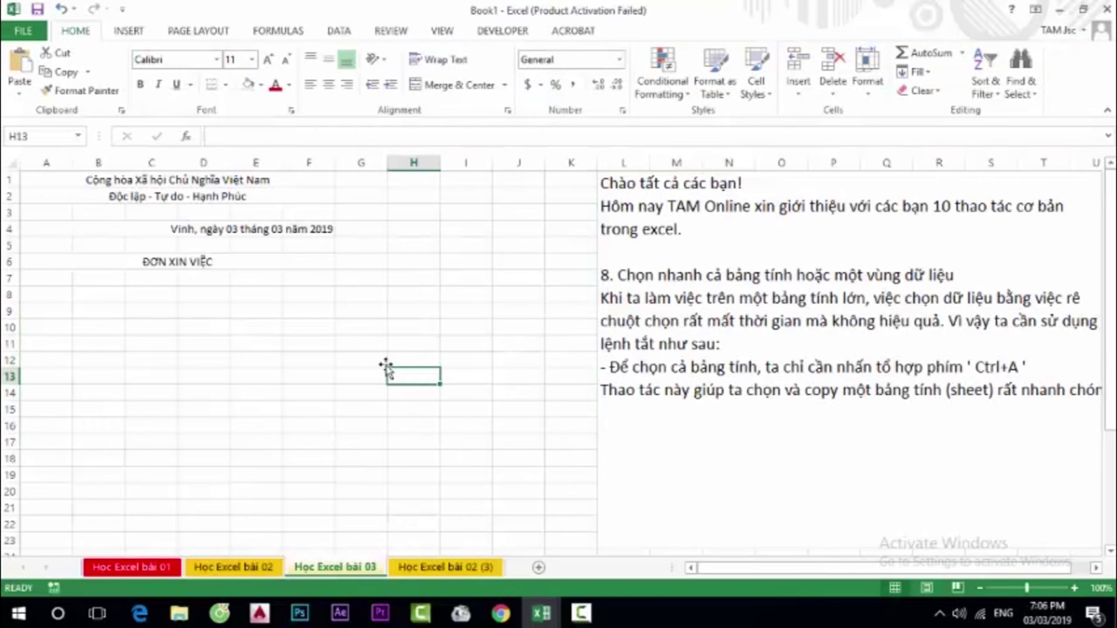
pyautogui.hotkey('ctrl', 'a')
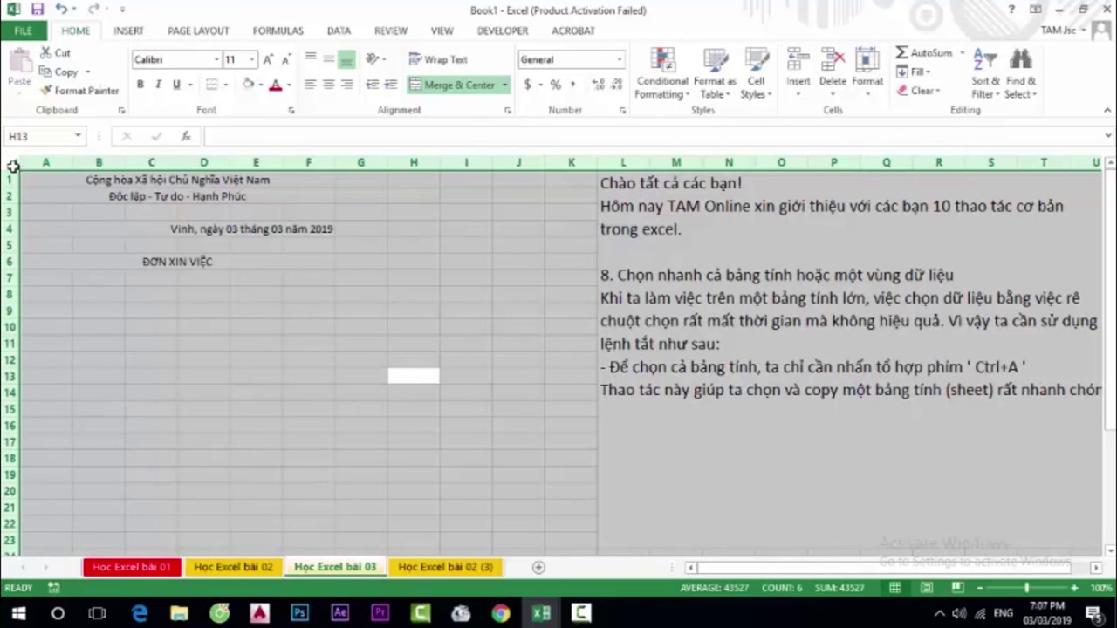
pyautogui.rightClick(12, 166)
pyautogui.click(53, 199)
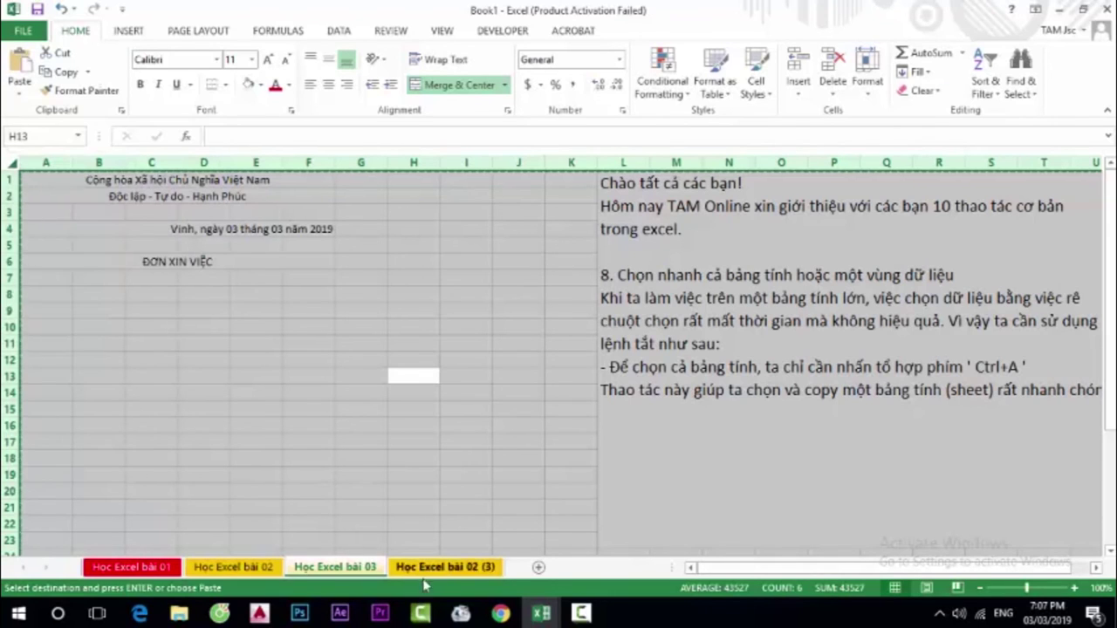
pyautogui.click(445, 567)
pyautogui.click(15, 167)
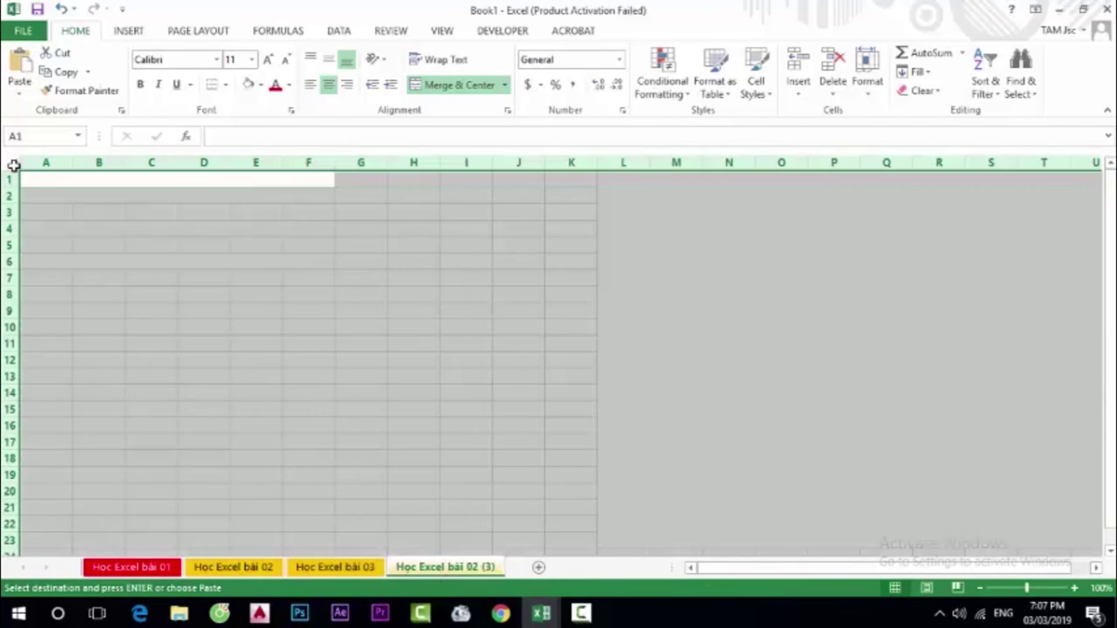
pyautogui.rightClick(15, 166)
pyautogui.click(46, 240)
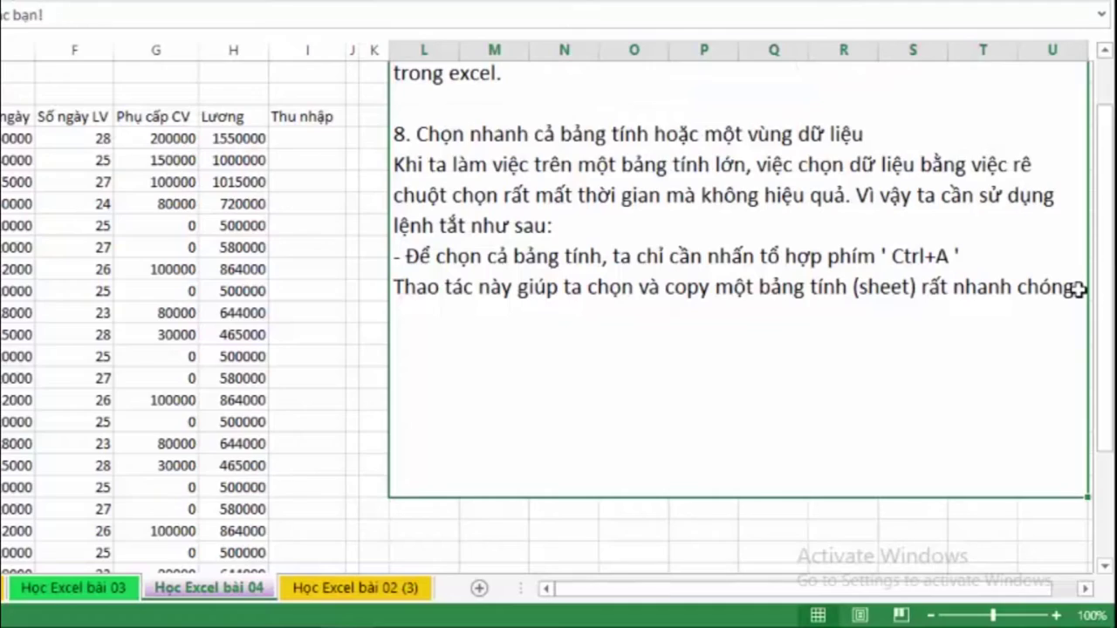
# Add the heading line 'Chọn một vùng dữ liệu:' at the end of the note
pyautogui.click(1080, 352)
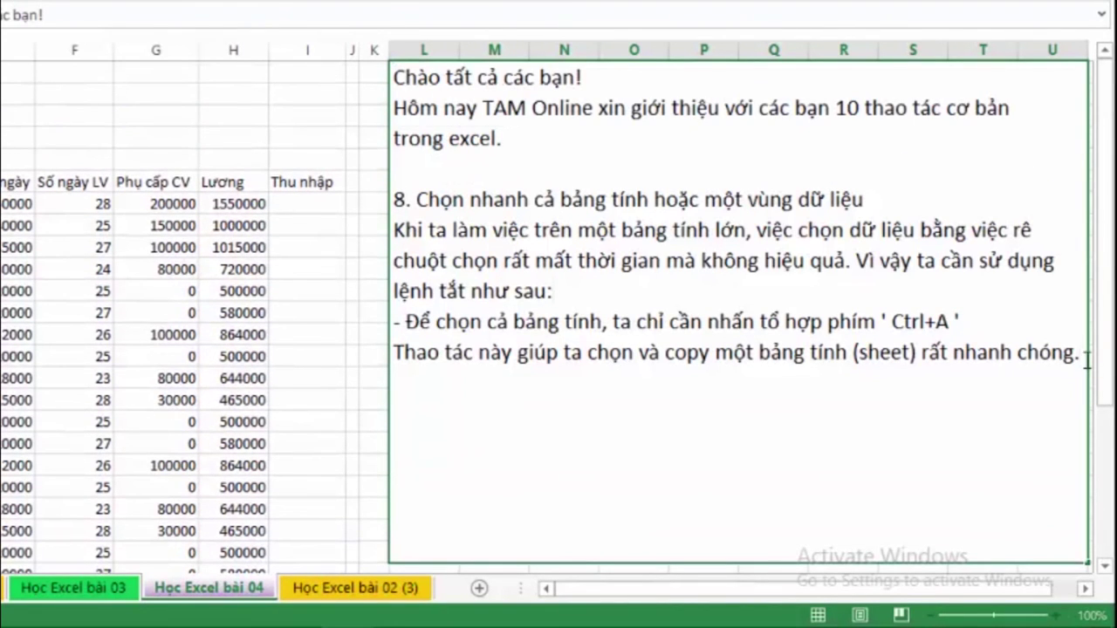
pyautogui.press('Return')
pyautogui.write('Chọn mô')
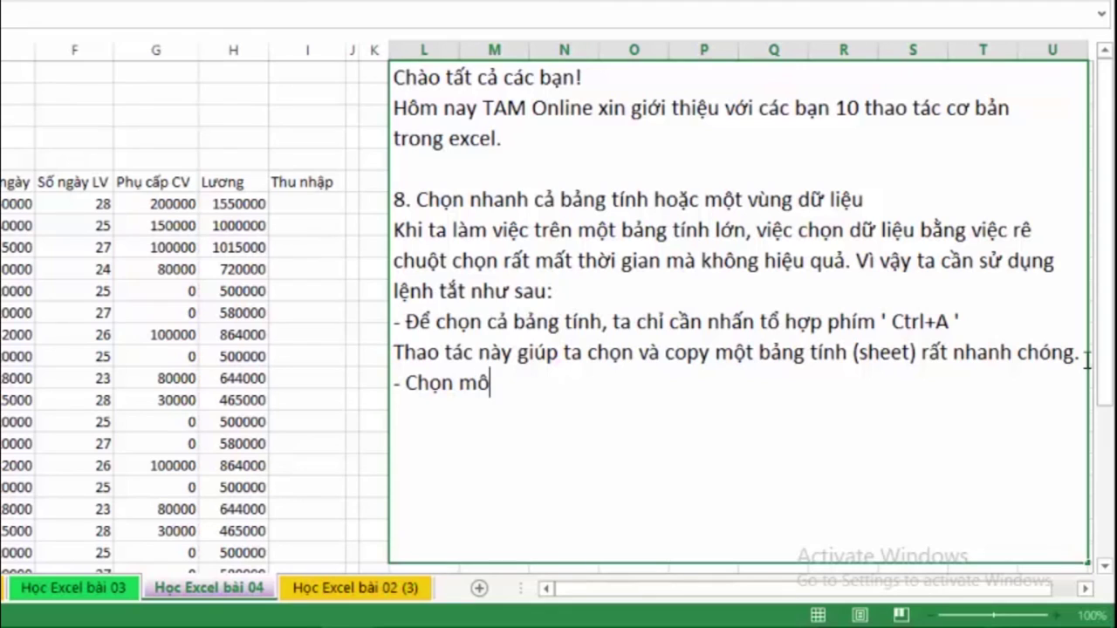
pyautogui.write('̣t v')
pyautogui.write('ung')
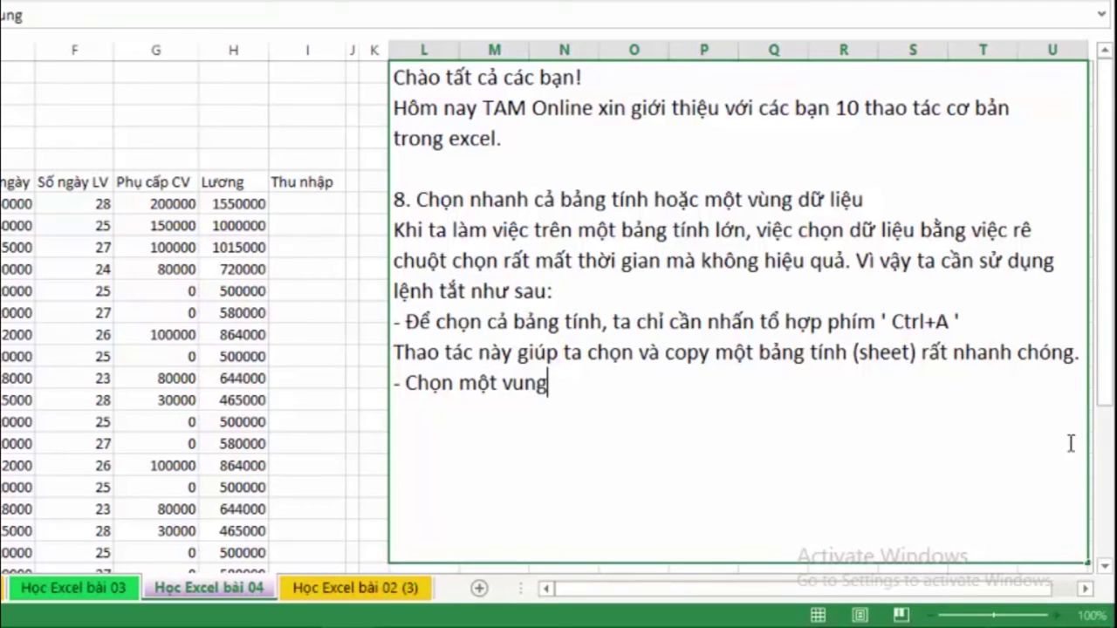
pyautogui.press('BackSpace')
pyautogui.press('BackSpace')
pyautogui.press('BackSpace')
pyautogui.write('ùng ')
pyautogui.write('dữ')
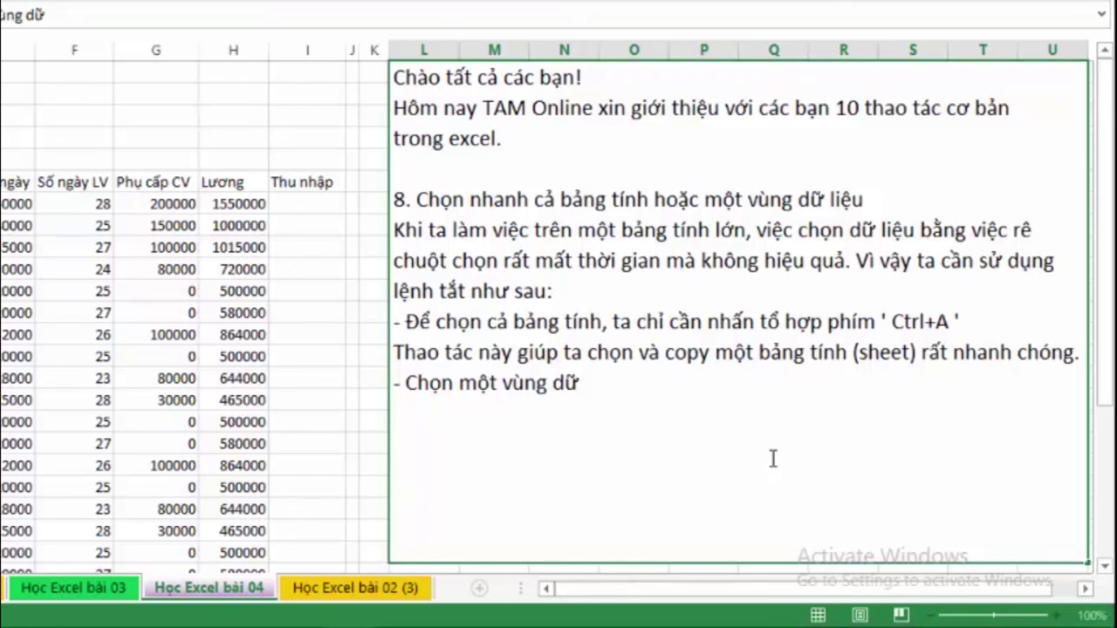
pyautogui.write(' lie')
pyautogui.press('BackSpace')
pyautogui.write('ệu')
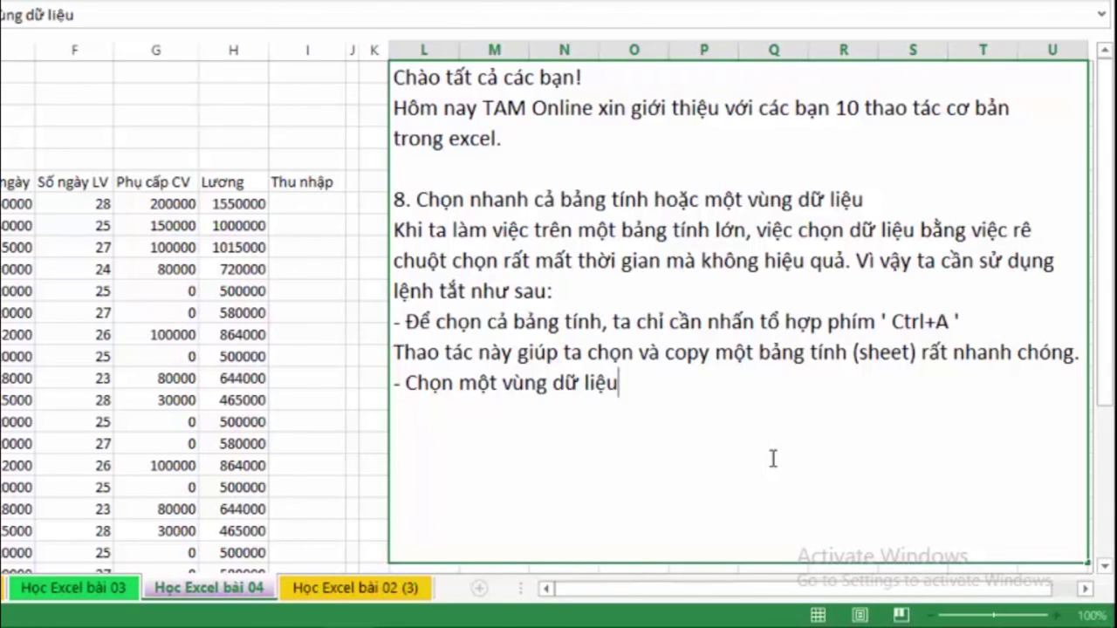
pyautogui.write(':')
# Add the bullet '+ Chọn nhiều cột hoặc dòng riêng lẻ', explaining drag-selecting rows, columns or a separate area
pyautogui.press('Return')
pyautogui.write('+')
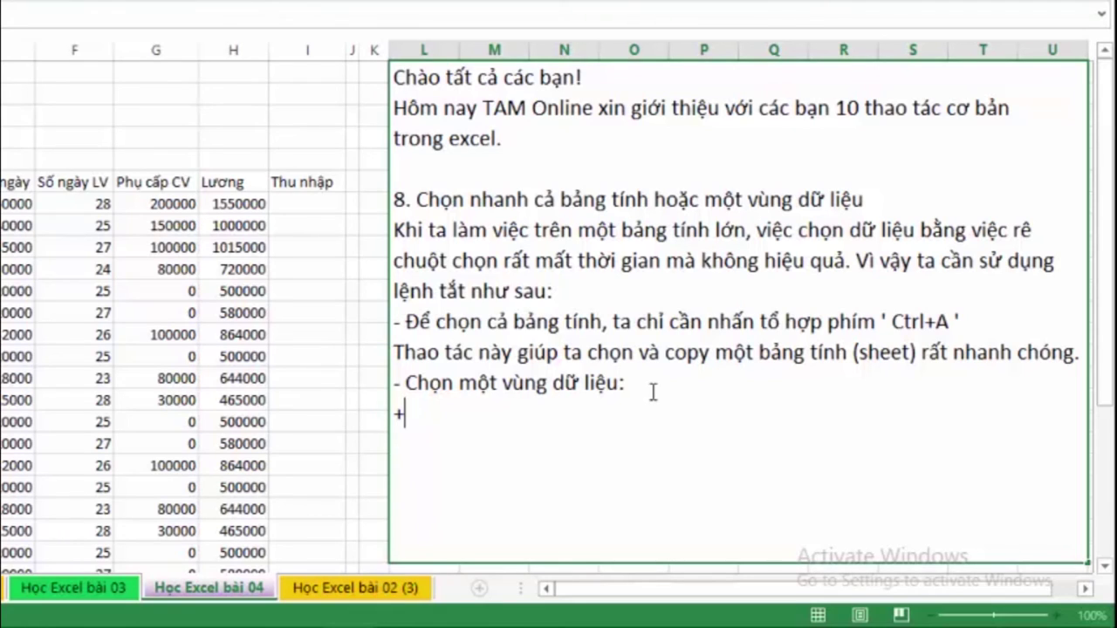
pyautogui.write(' C')
pyautogui.write('hon')
pyautogui.write(' nhi')
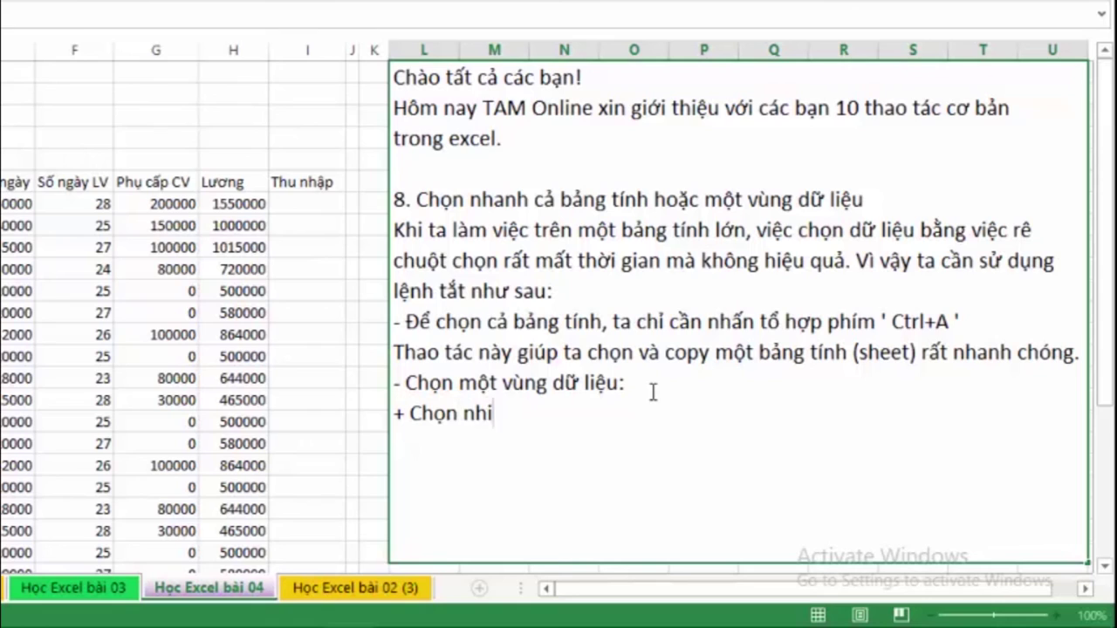
pyautogui.write('êu')
pyautogui.write(' cô')
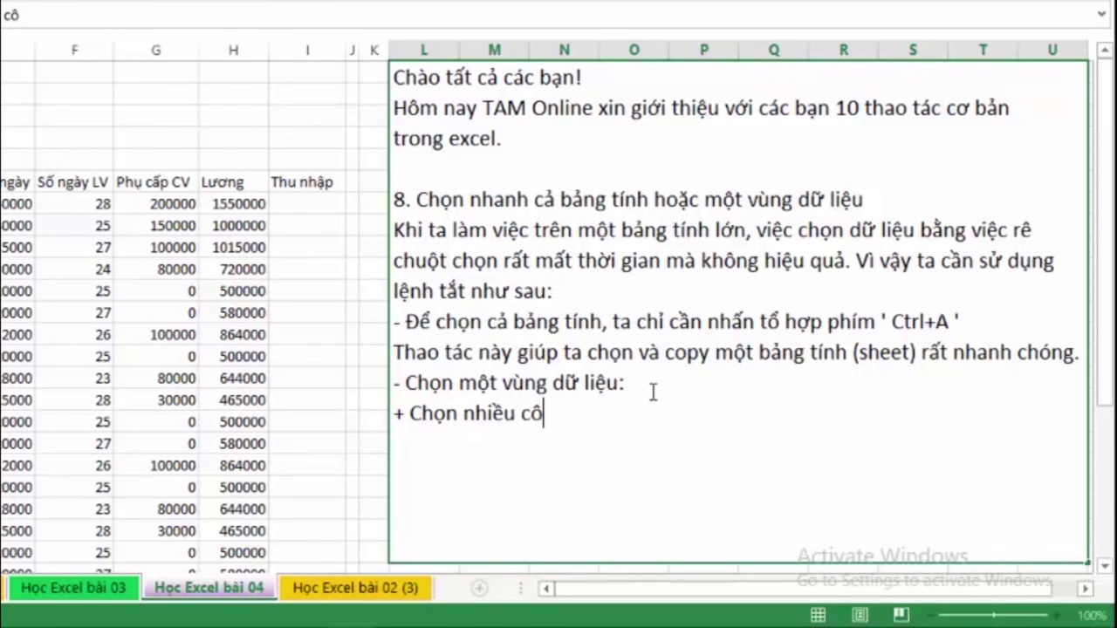
pyautogui.press('BackSpace')
pyautogui.write('ột hoă')
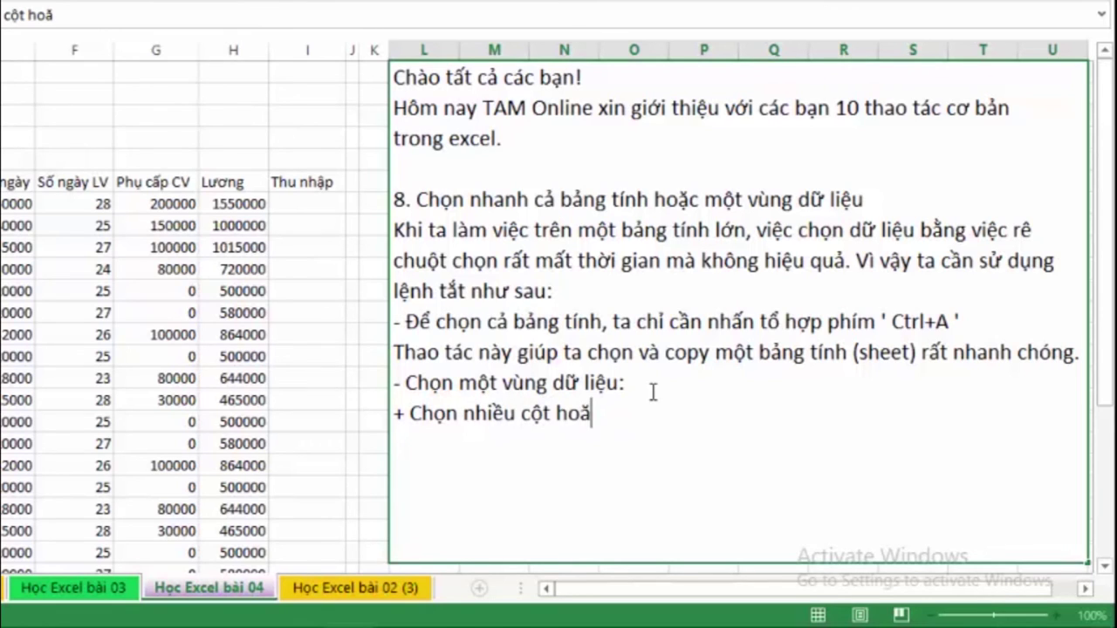
pyautogui.press('BackSpace')
pyautogui.write('ặc do')
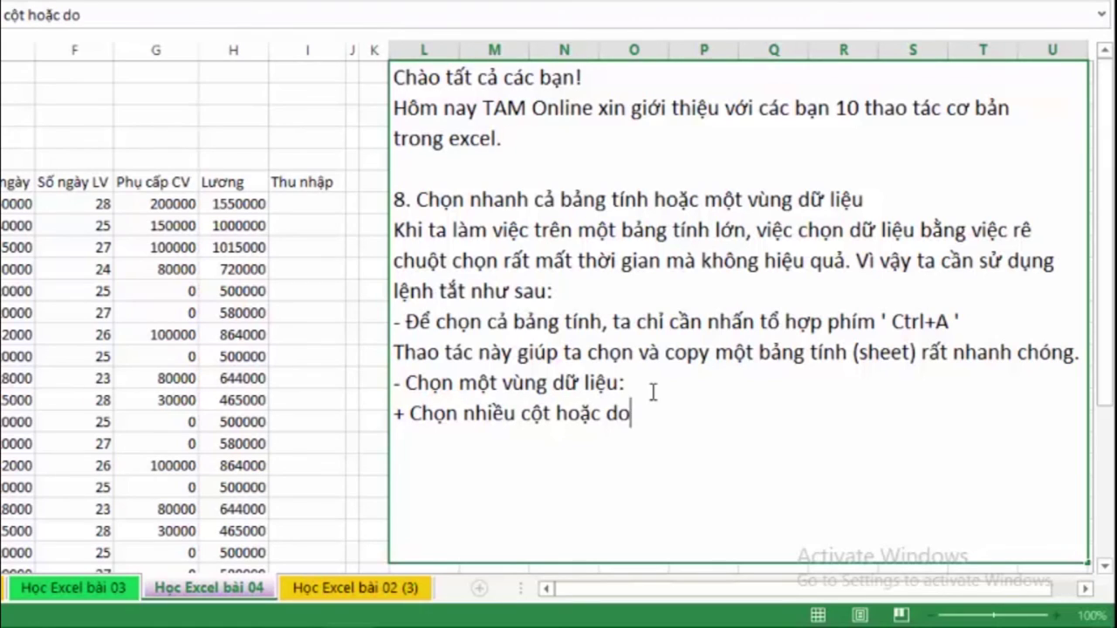
pyautogui.write('ng')
pyautogui.write('ri')
pyautogui.write('êng le')
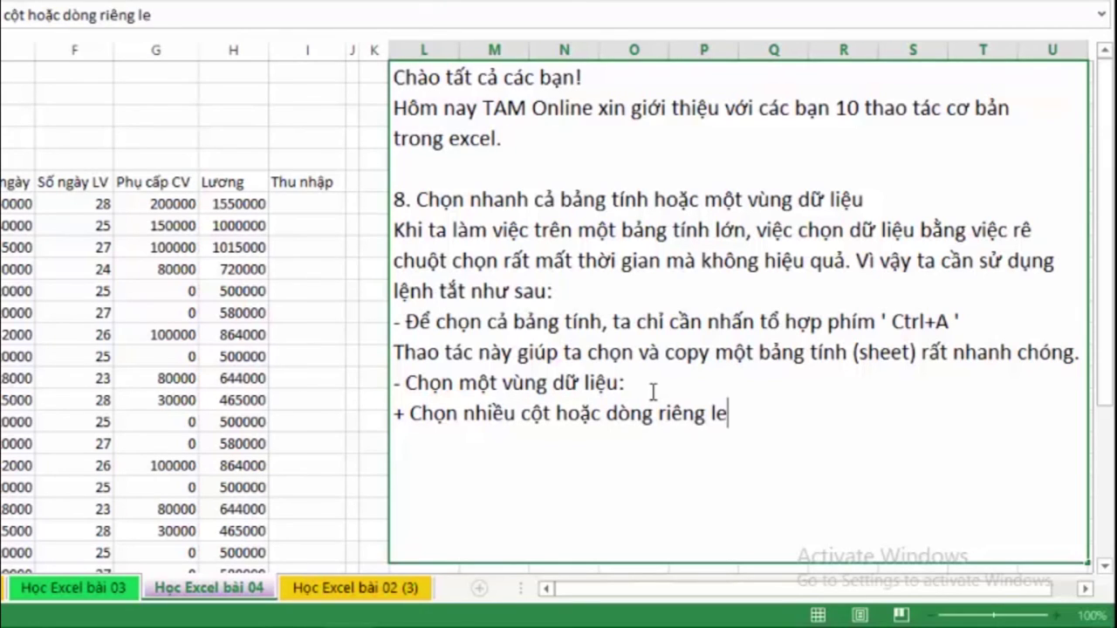
pyautogui.scroll(-1, 652, 392)
pyautogui.write(': Đă')
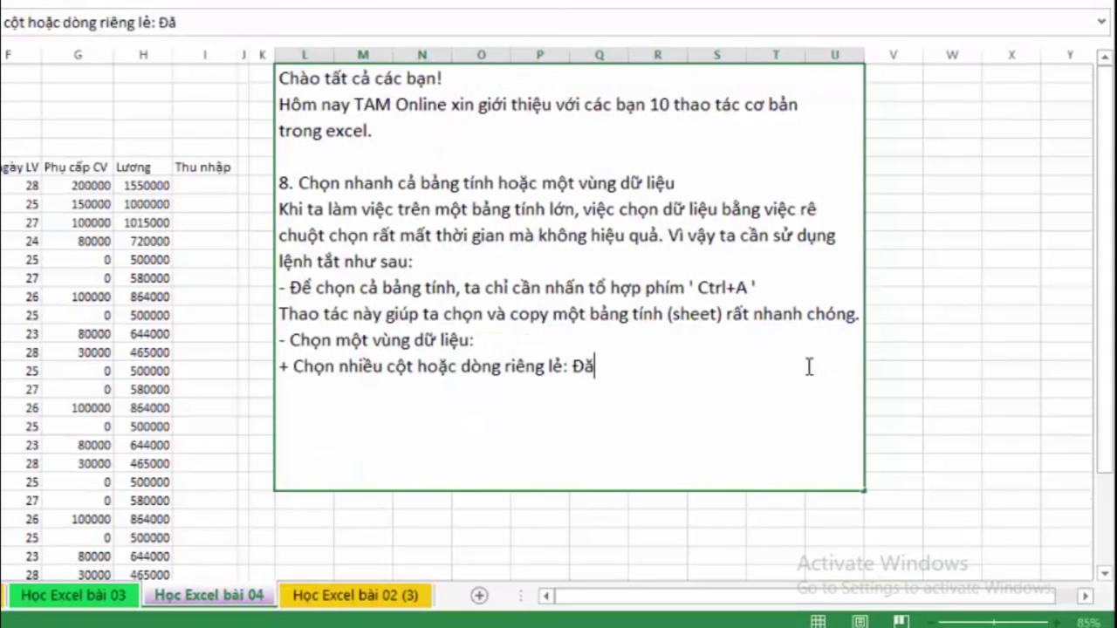
pyautogui.press('BackSpace')
pyautogui.write('ặt trỏ')
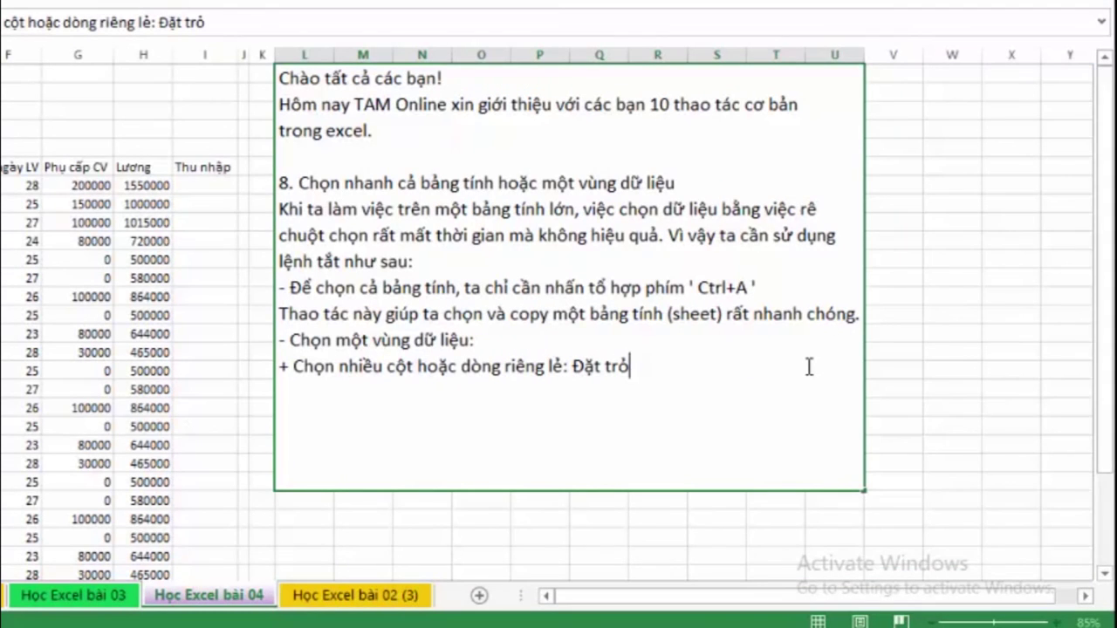
pyautogui.write(' chuoột')
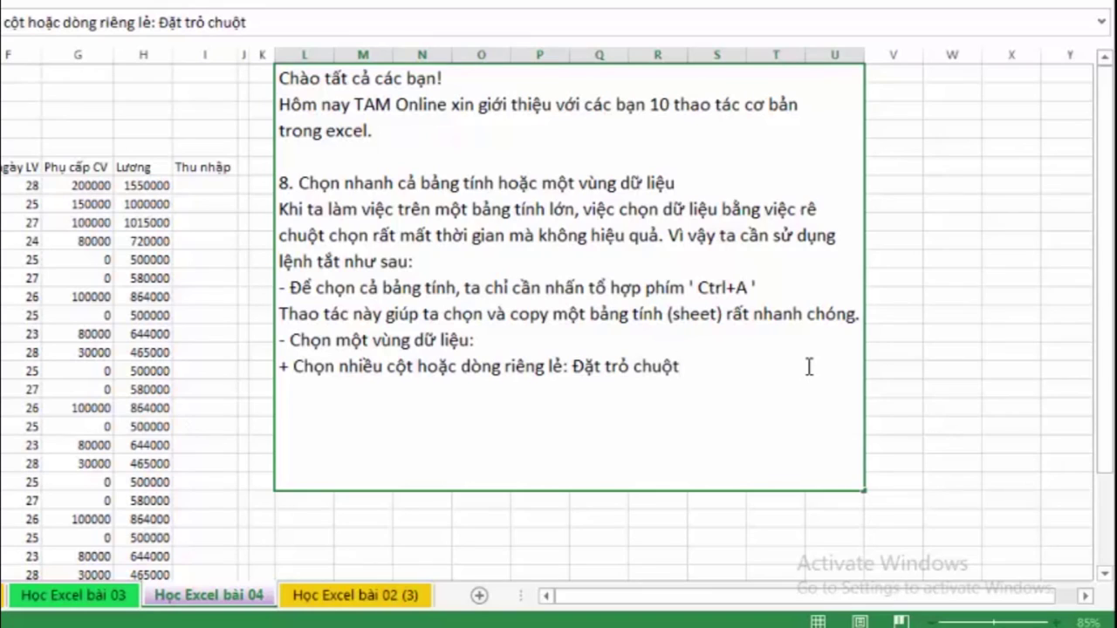
pyautogui.write(' vaào ')
pyautogui.write('m')
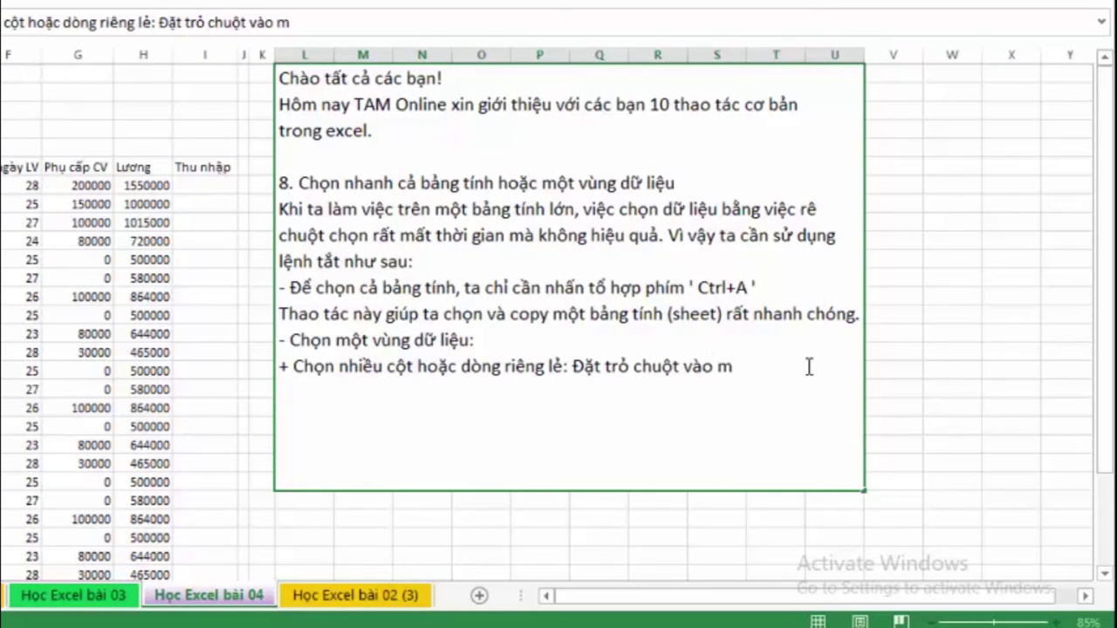
pyautogui.write('ôt')
pyautogui.write(' ô')
pyautogui.write(' nh')
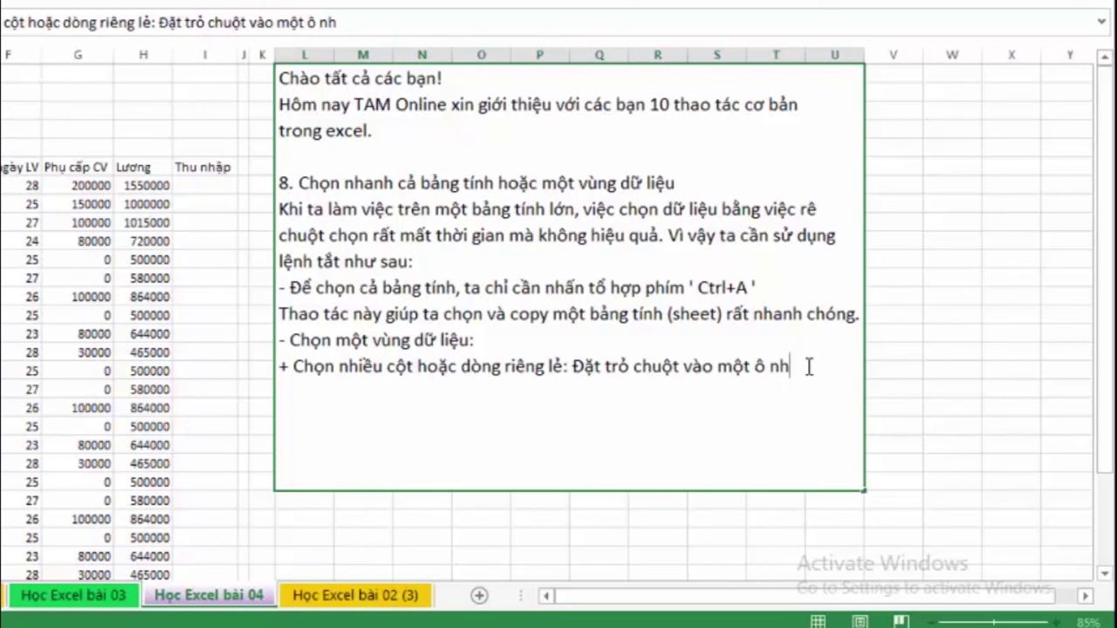
pyautogui.write('aất')
pyautogui.write(' định')
pyautogui.write(',')
pyautogui.write(' sau d')
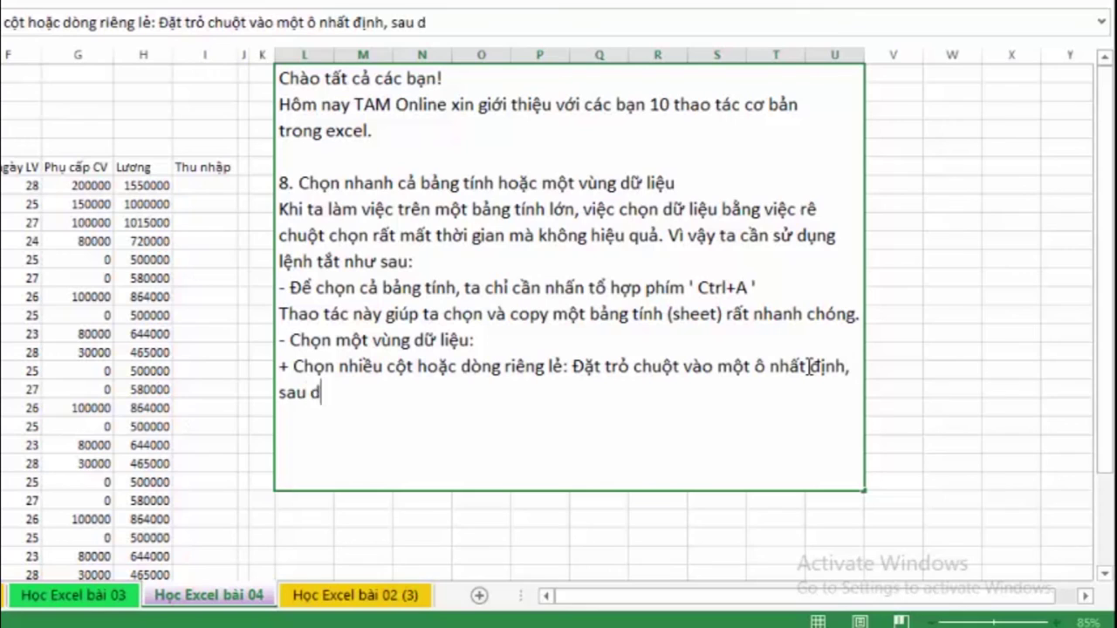
pyautogui.write('đó sử d')
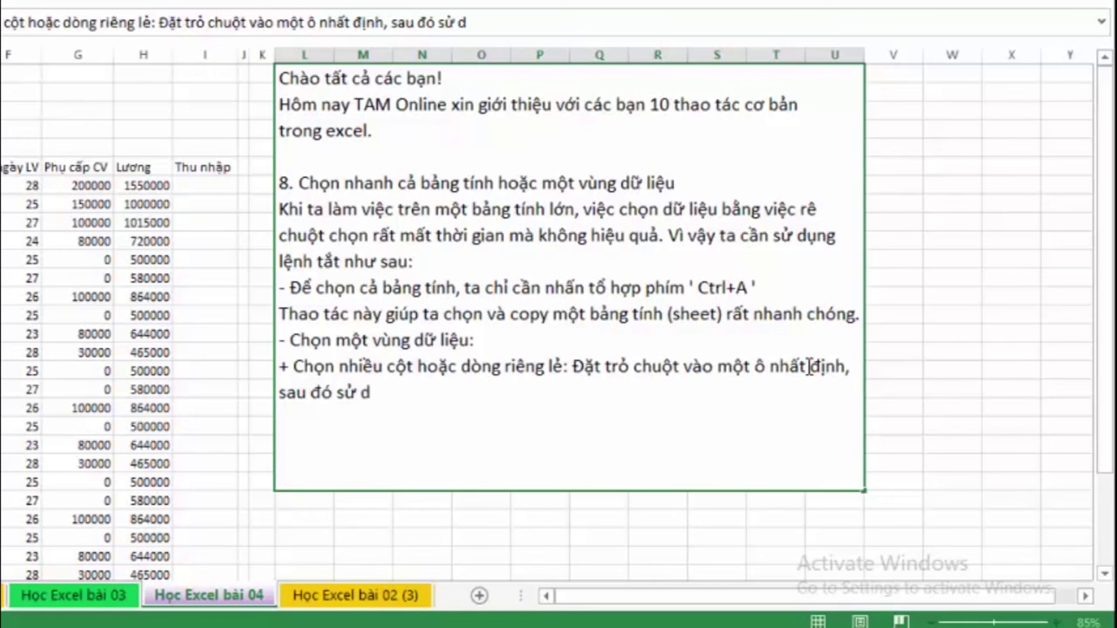
pyautogui.write('ung chuột')
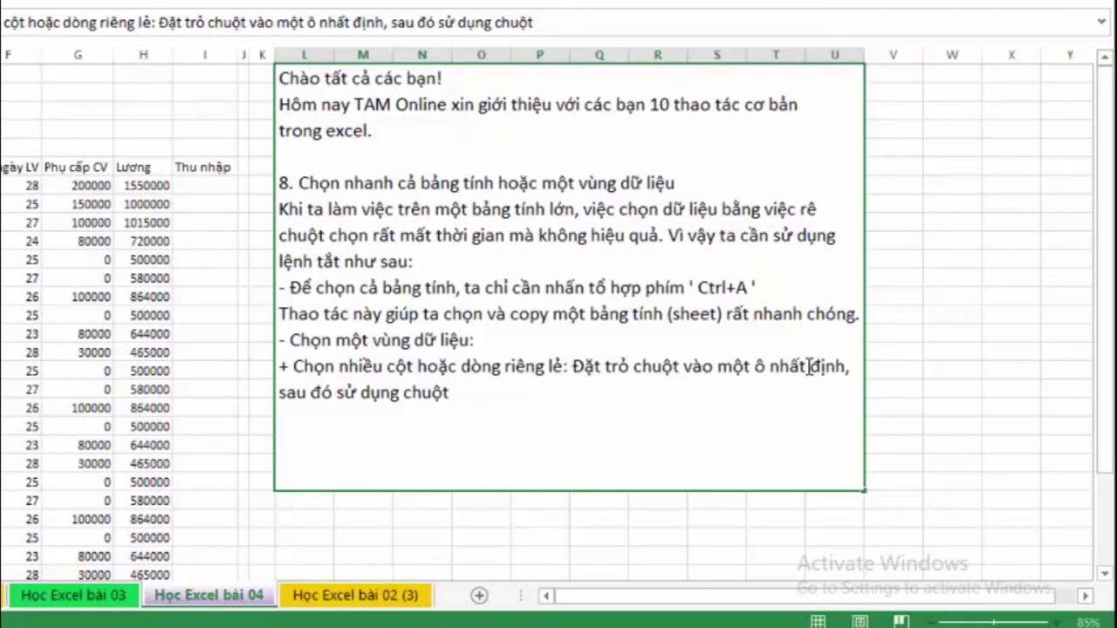
pyautogui.write(' keoé t')
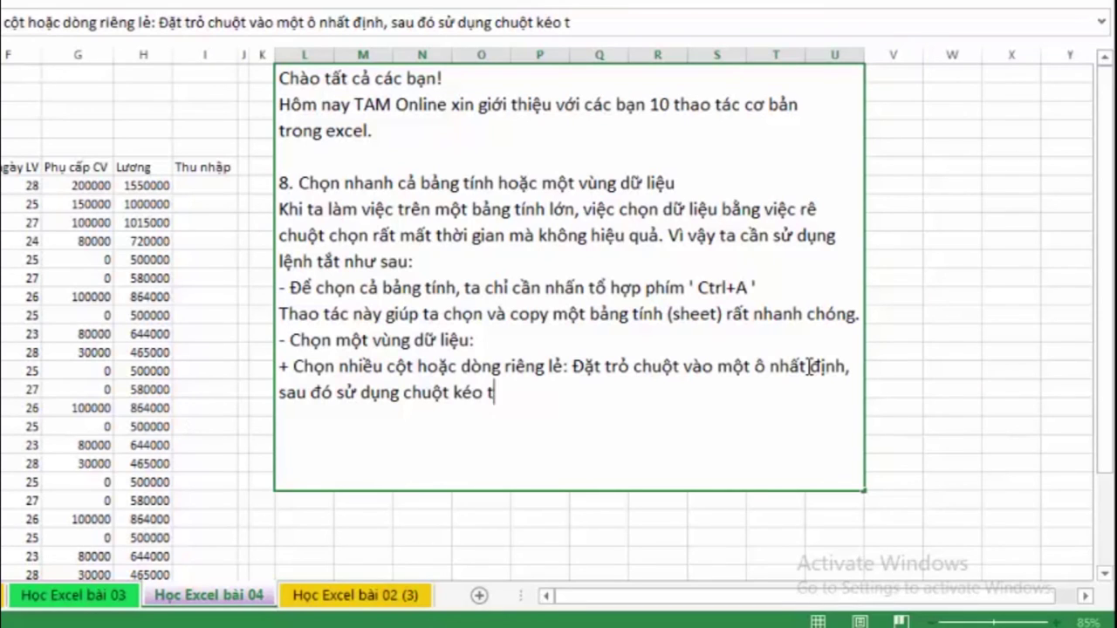
pyautogui.press('BackSpace')
pyautogui.write('rê')
pyautogui.write(' choọn')
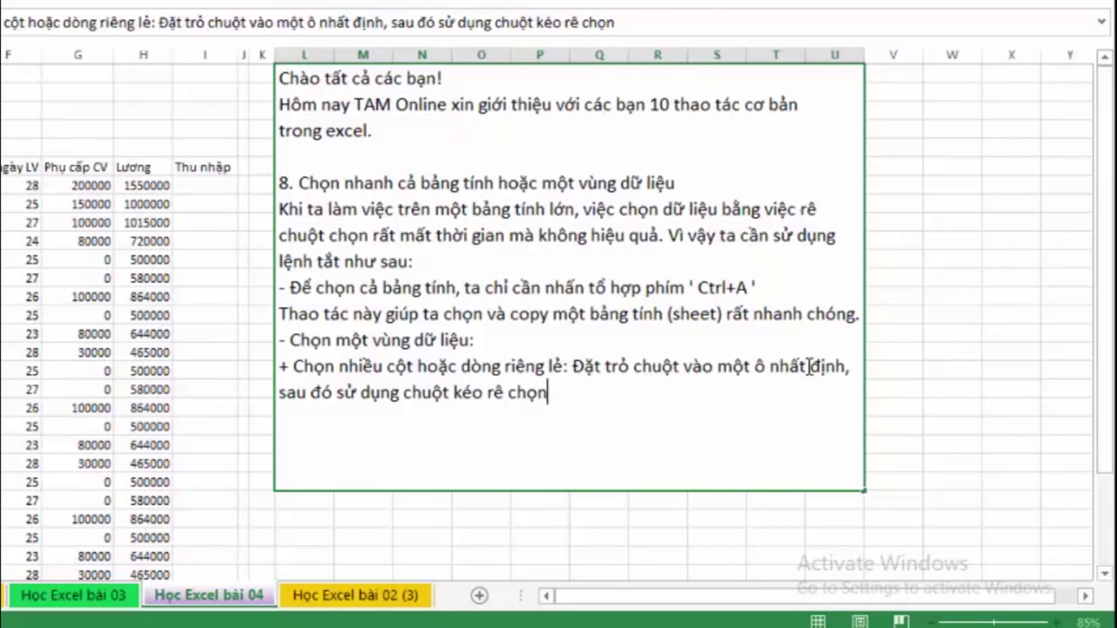
pyautogui.write('hàng')
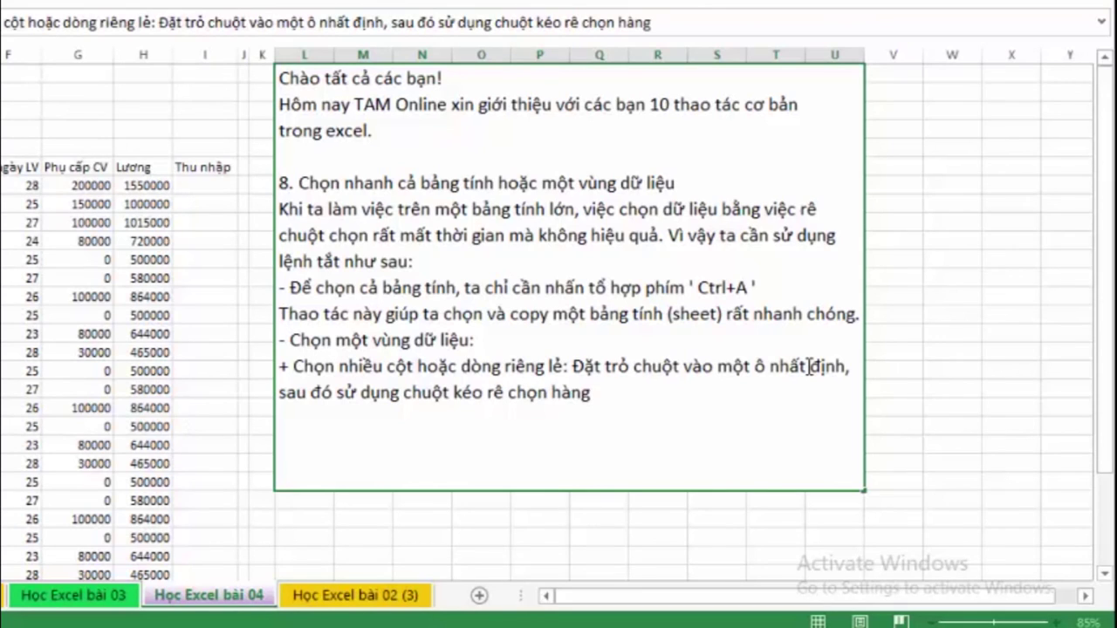
pyautogui.write(', cột,')
pyautogui.write(' h')
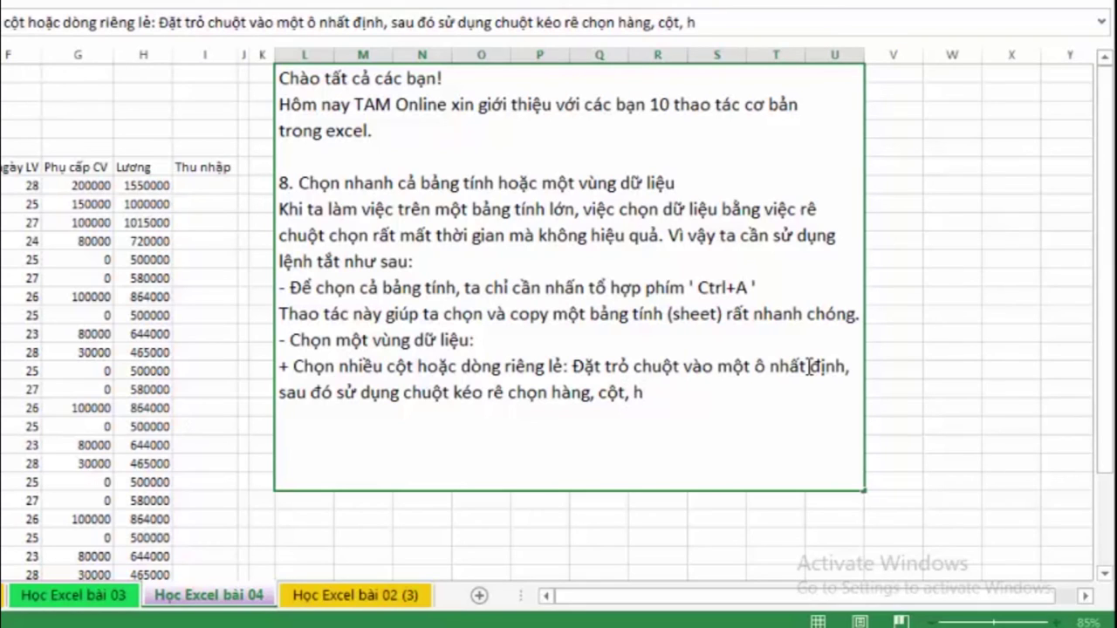
pyautogui.write('oa')
pyautogui.write('ạce')
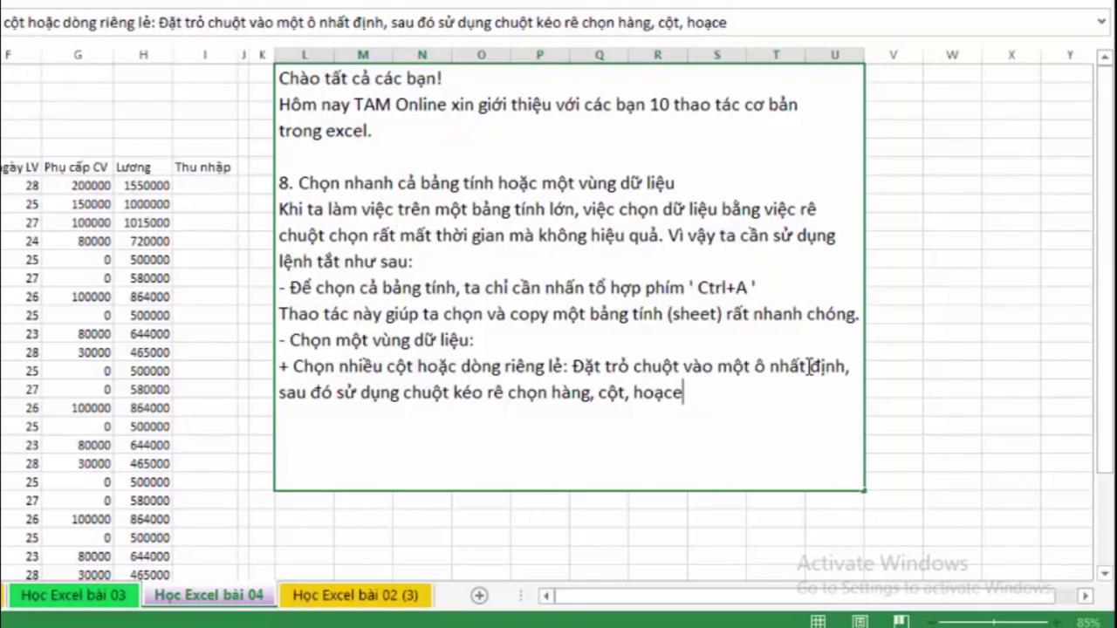
pyautogui.press('BackSpace')
pyautogui.write('m')
pyautogui.write('ột')
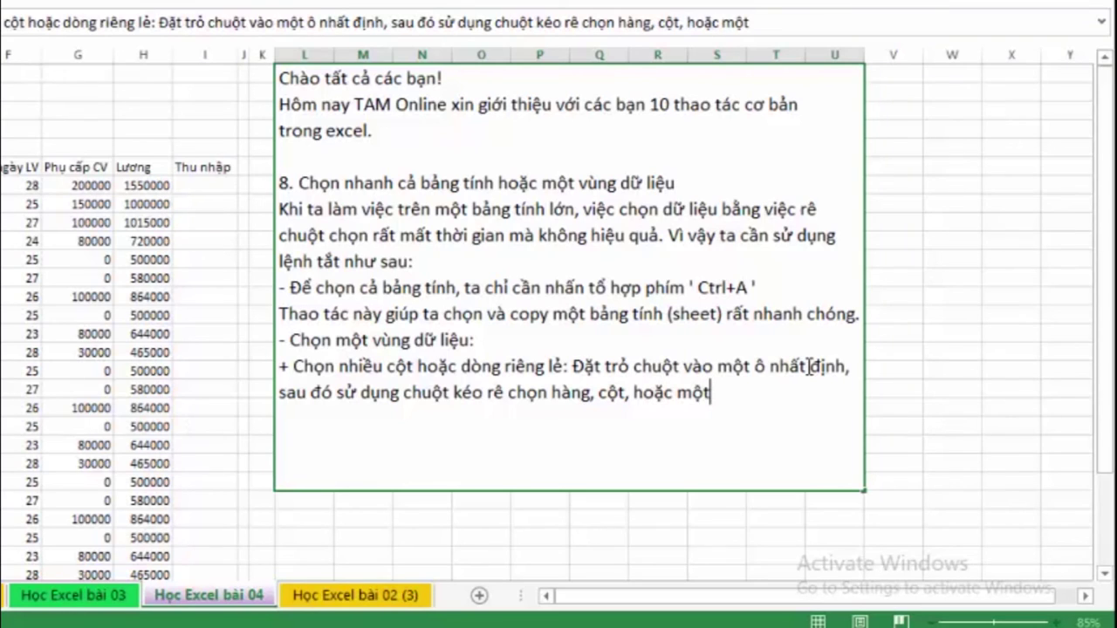
pyautogui.write(' vung')
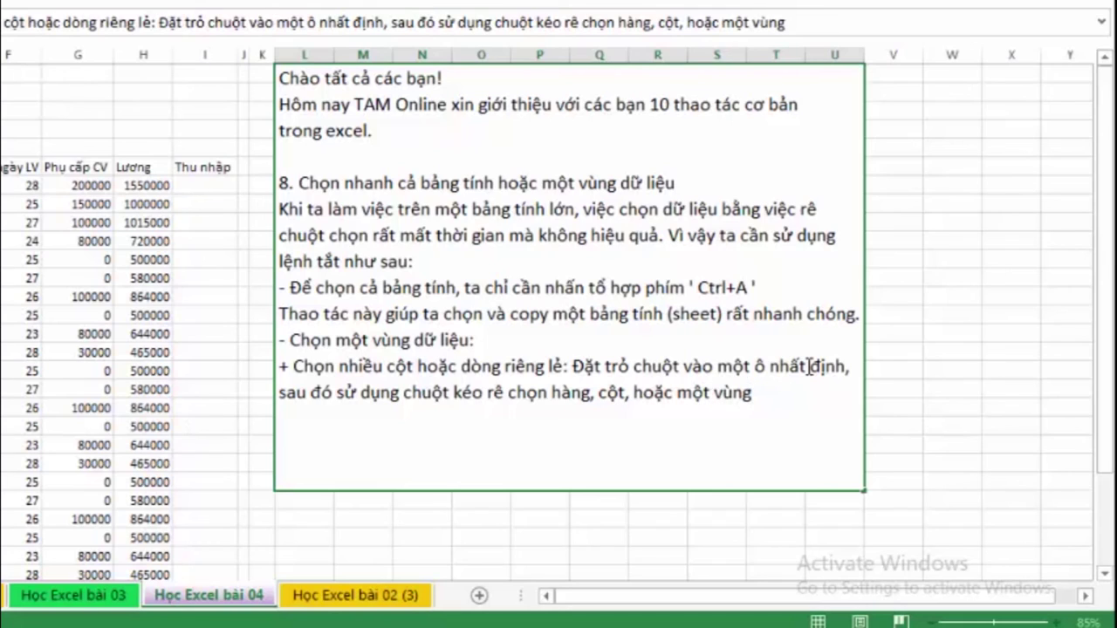
pyautogui.write(' riên')
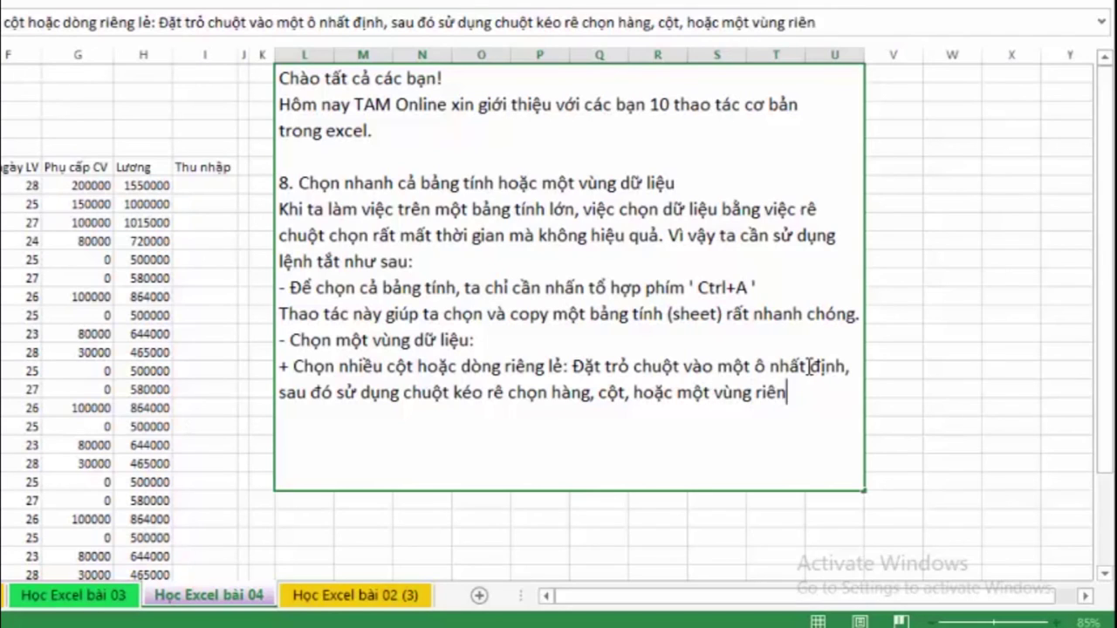
pyautogui.write('g')
pyautogui.write(' ler')
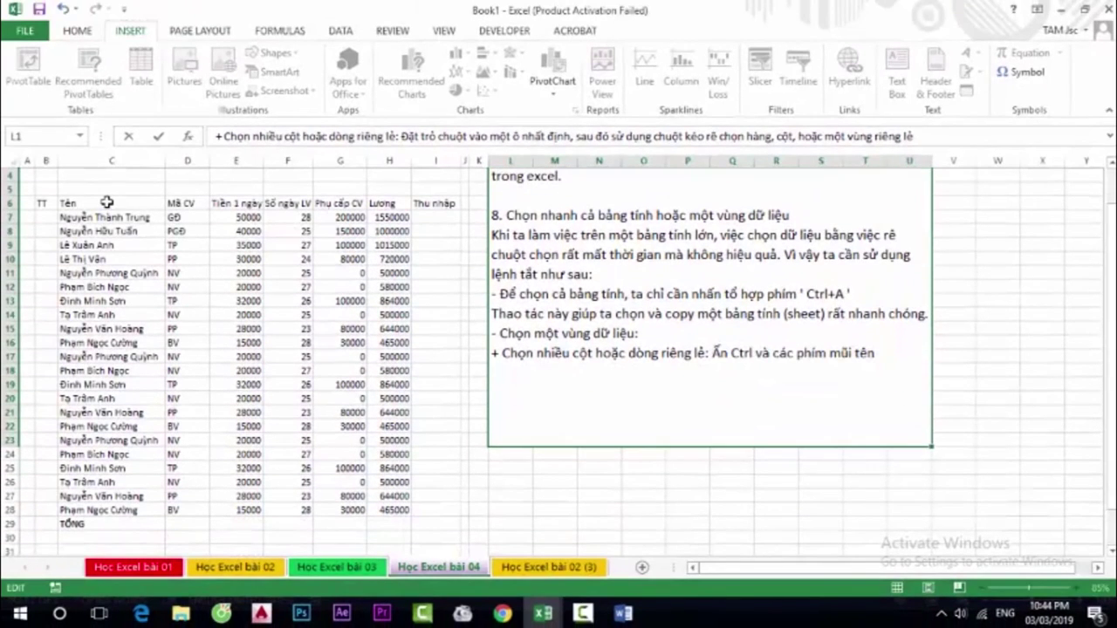
# Select the Tên column from C6 to row 28, then add rows 15–16, row 23, the Tiền 1 ngày column and F19:G19
pyautogui.click(107, 203)
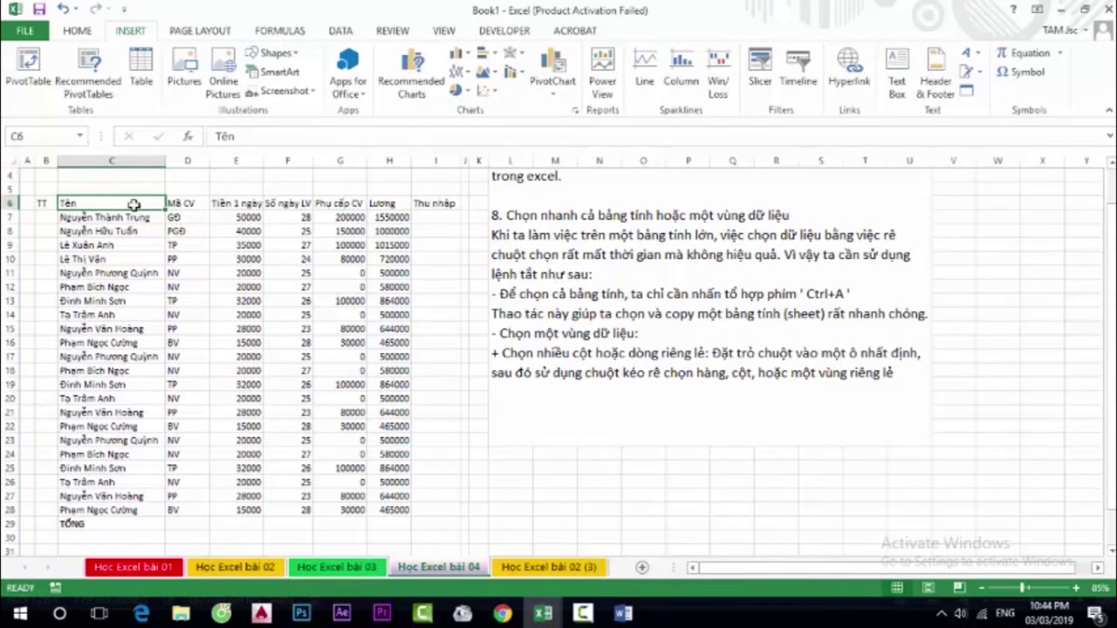
pyautogui.moveTo(106, 202); pyautogui.dragTo(83, 503)
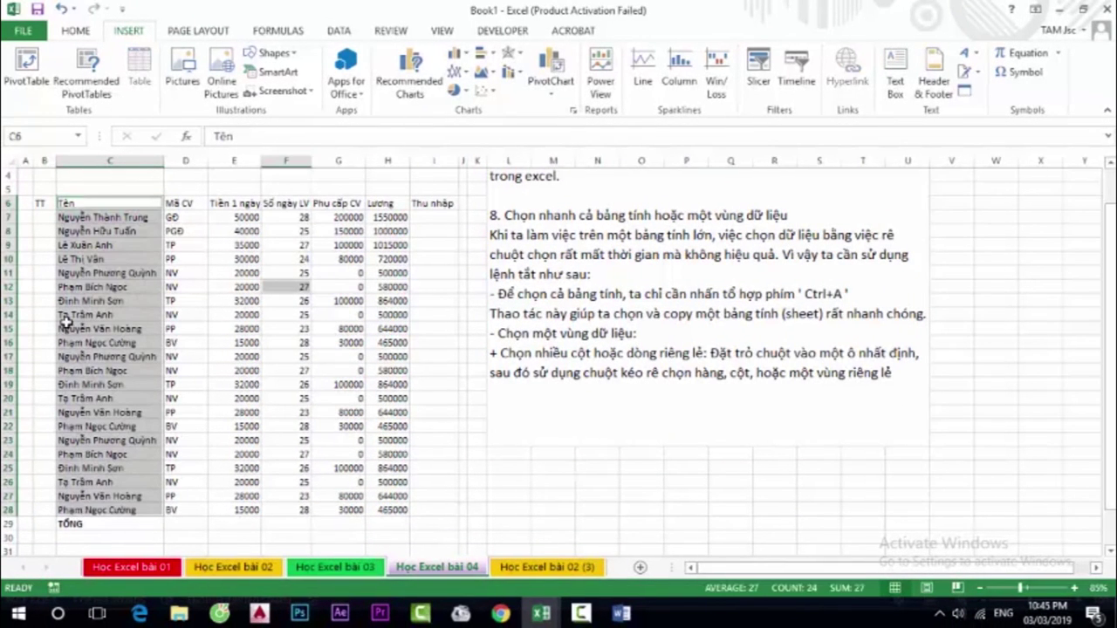
pyautogui.moveTo(65, 329)
pyautogui.mouseDown()
pyautogui.moveTo(159, 344)
pyautogui.moveTo(384, 343)
pyautogui.mouseUp()
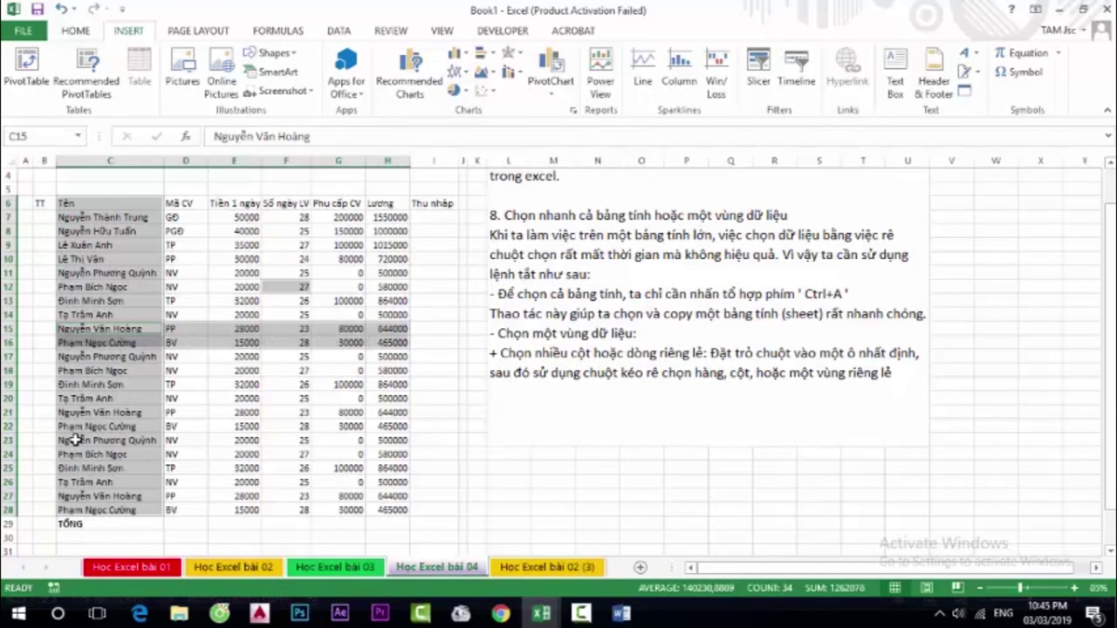
pyautogui.moveTo(114, 441); pyautogui.dragTo(393, 441)
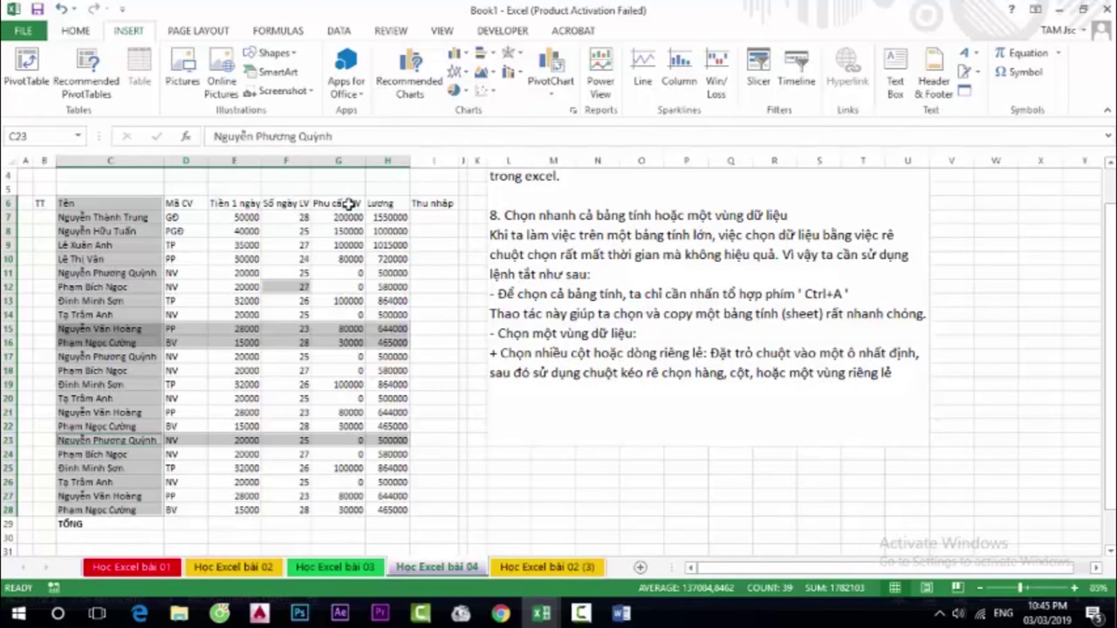
pyautogui.moveTo(245, 204); pyautogui.dragTo(233, 510)
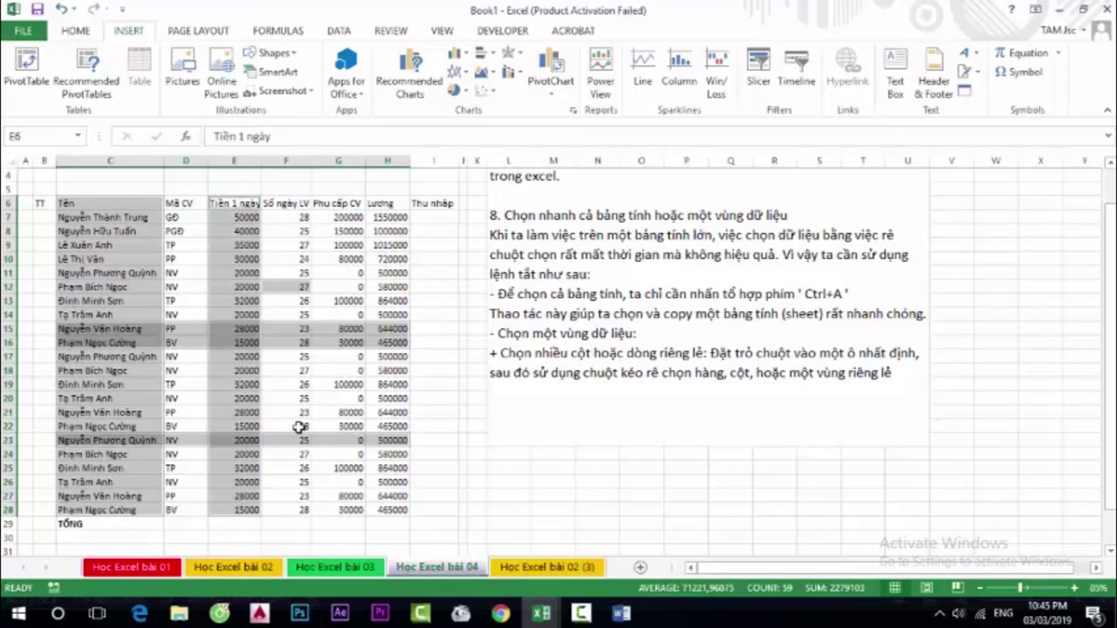
pyautogui.moveTo(294, 384)
pyautogui.mouseDown()
pyautogui.moveTo(354, 384)
pyautogui.moveTo(357, 410)
pyautogui.mouseUp()
pyautogui.write('+')
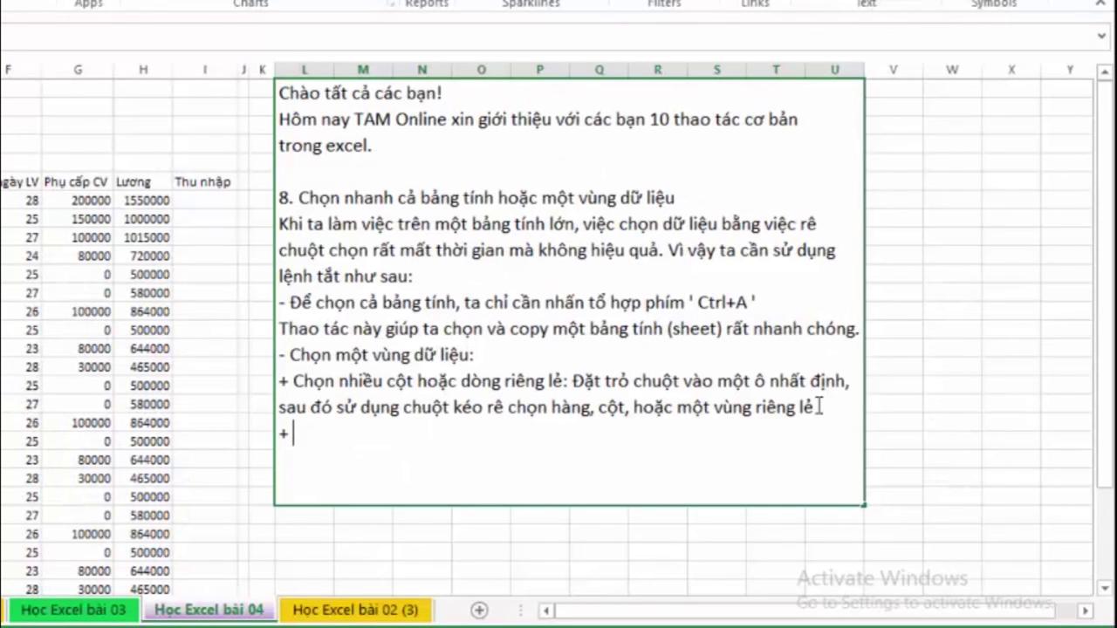
# Add the note line '+ Chọn cả vùng dữ liệu: Ta ấn đồng thời phím Shift+Ctrl+phím mũi tên'
pyautogui.write('Choọn ca')
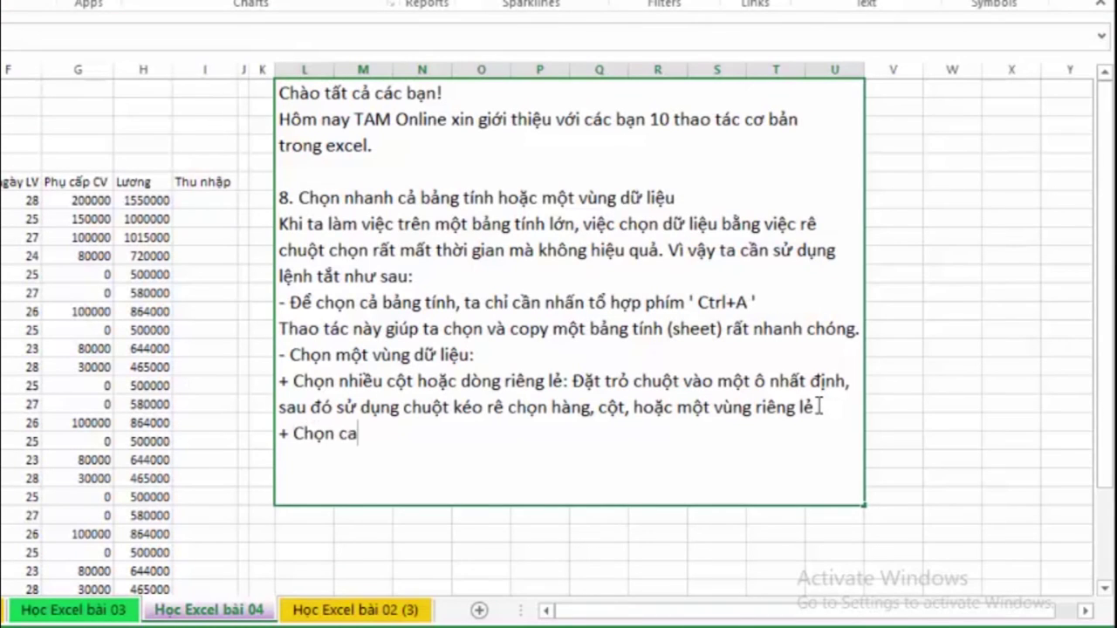
pyautogui.write('ả vung ')
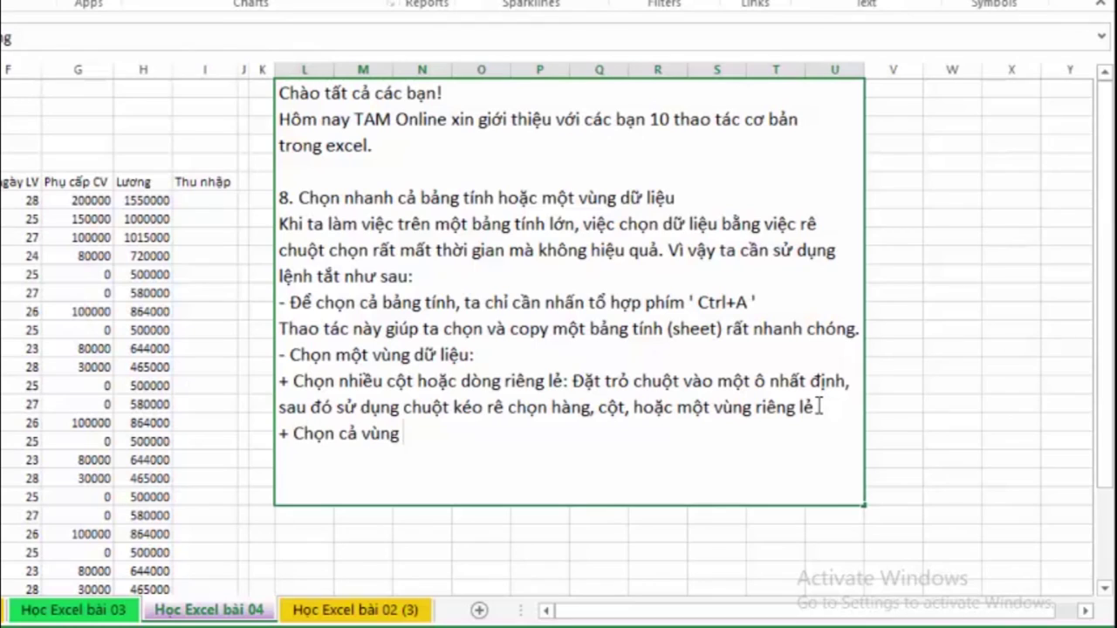
pyautogui.write('d')
pyautogui.write('ữ')
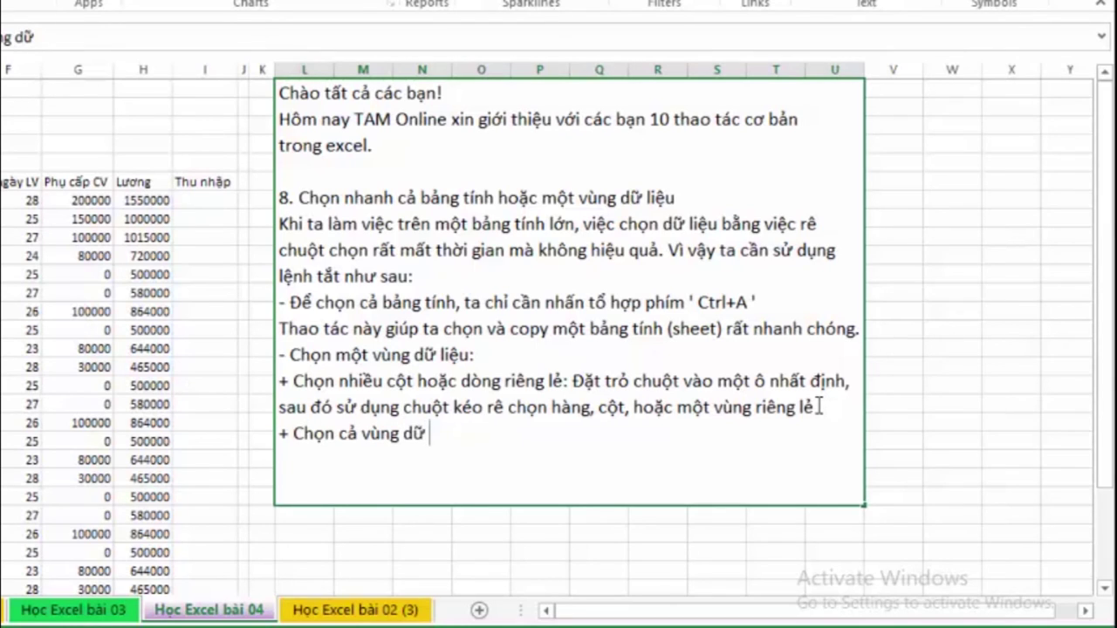
pyautogui.write(' liêu')
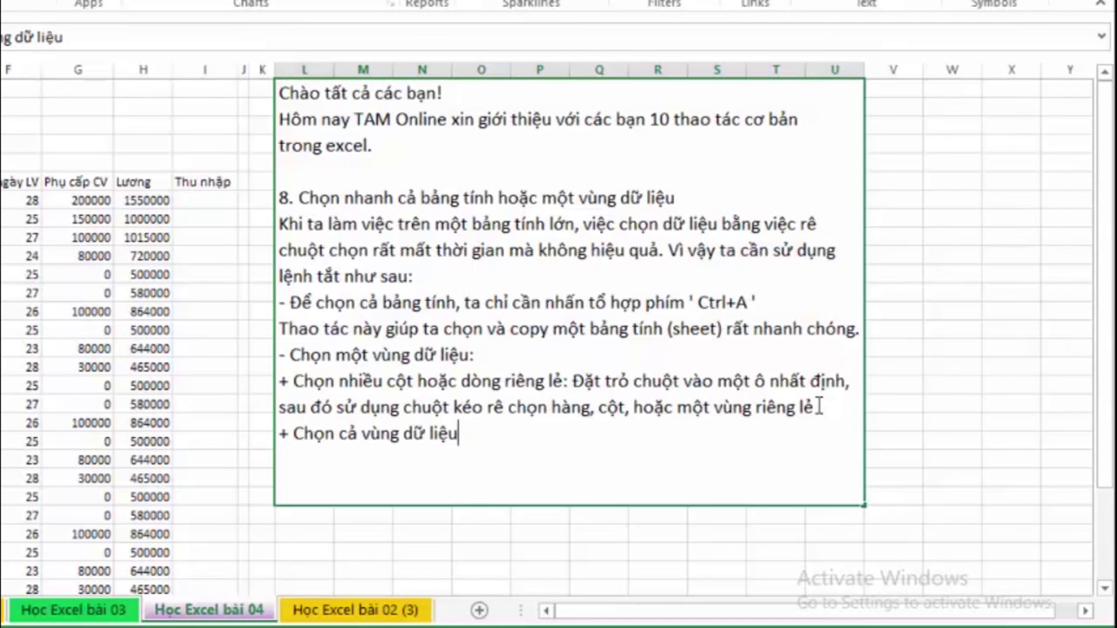
pyautogui.write(':')
pyautogui.write(' Ta')
pyautogui.write(' ấn')
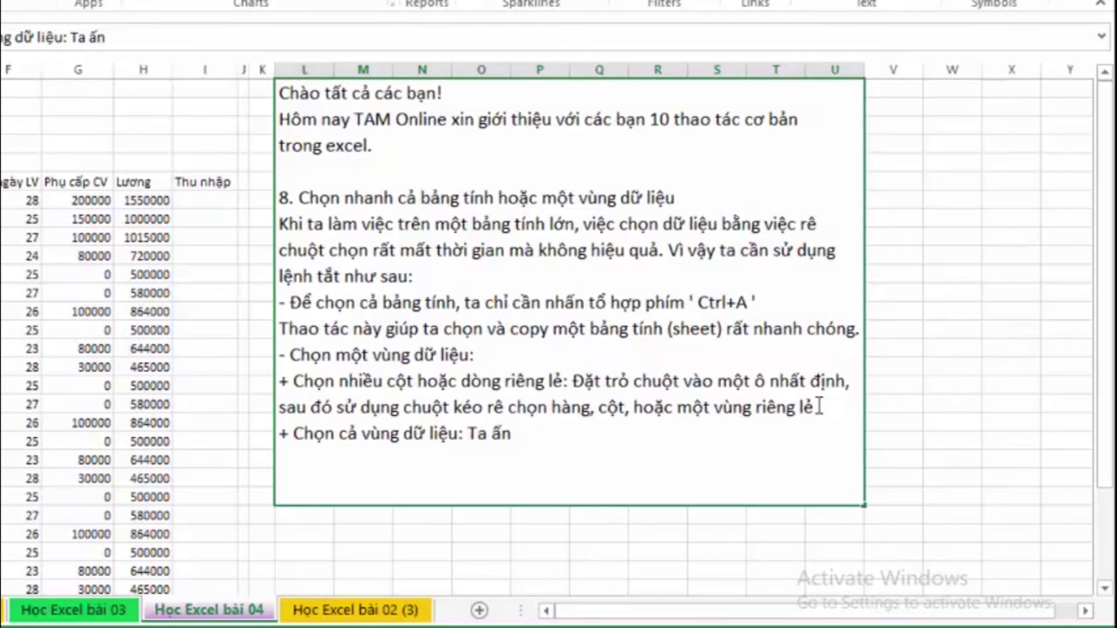
pyautogui.write('đô')
pyautogui.write('ng')
pyautogui.write(' thơ')
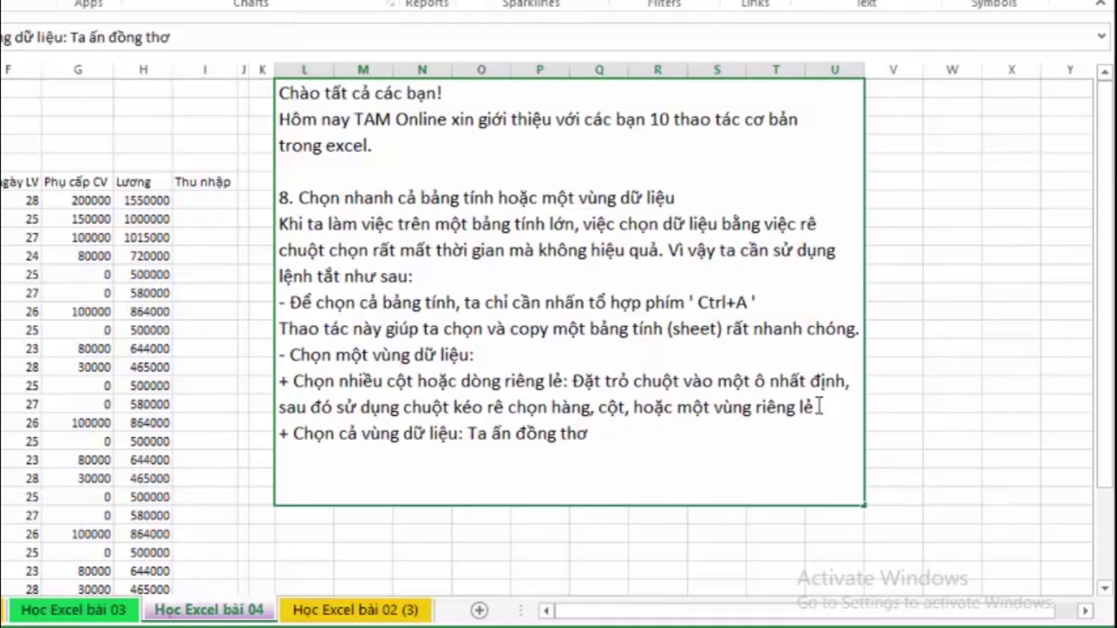
pyautogui.write('i')
pyautogui.write('phim')
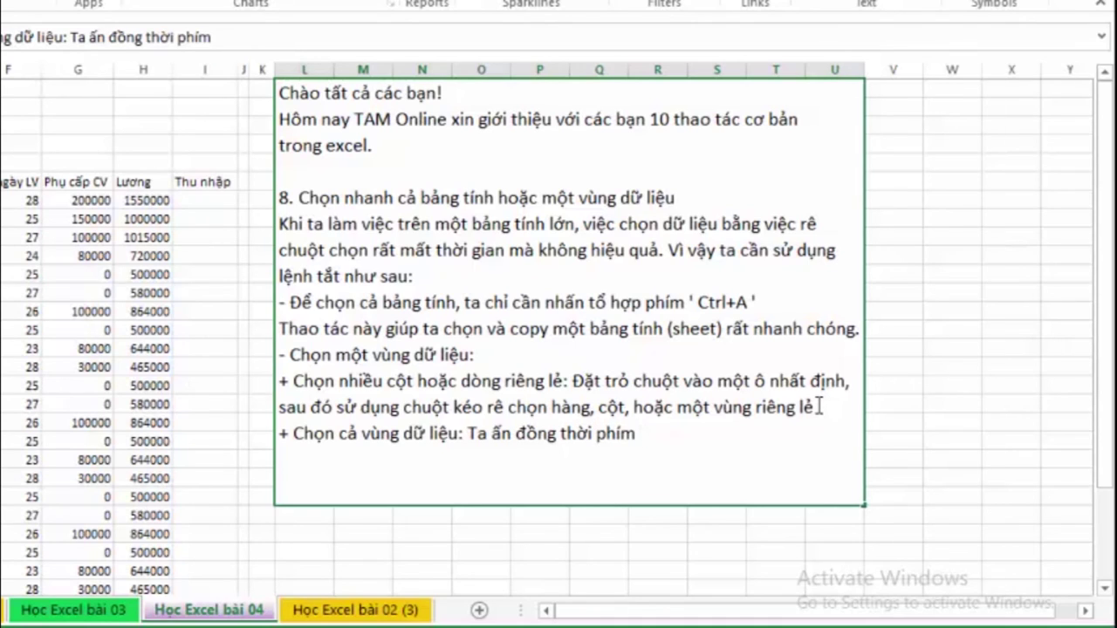
pyautogui.write('A')
pyautogui.press('BackSpace')
pyautogui.write('Shif')
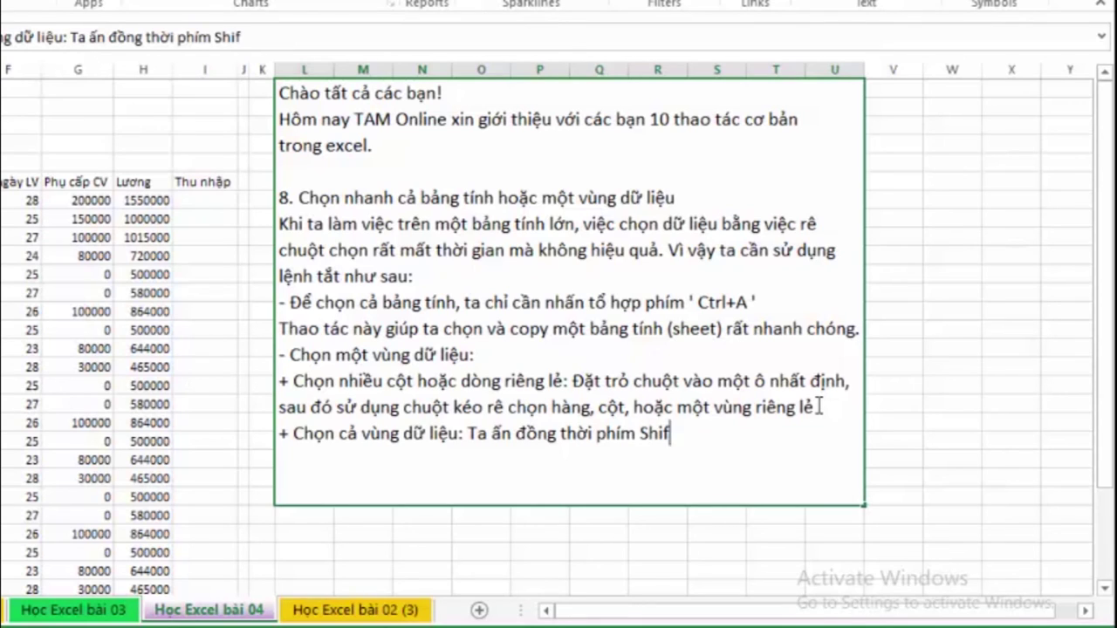
pyautogui.write('t+')
pyautogui.write('Ctr')
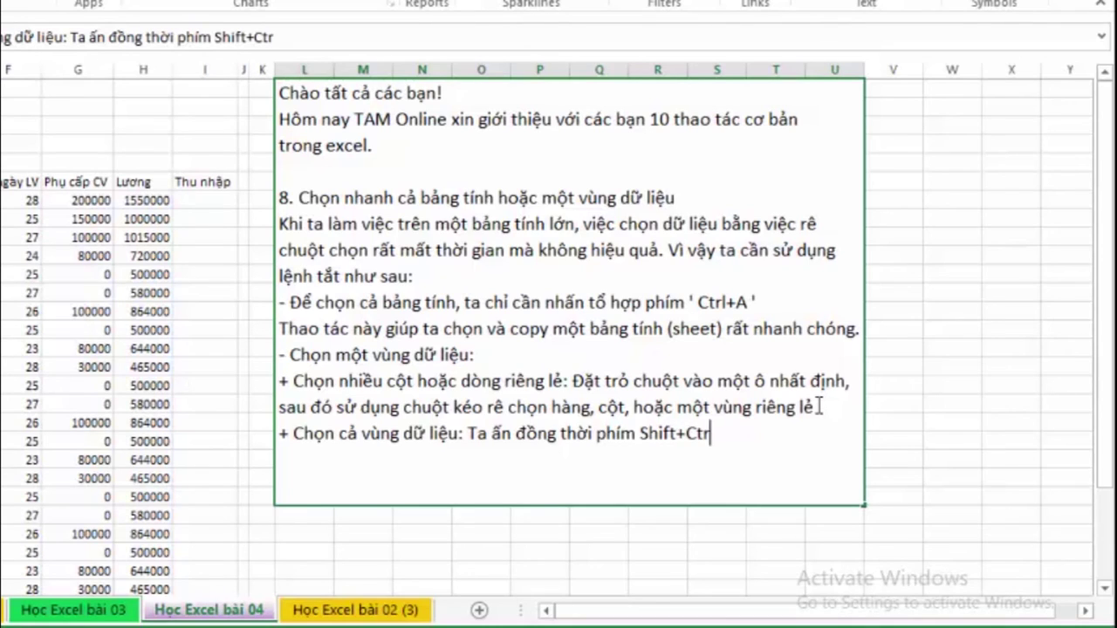
pyautogui.write('l')
pyautogui.write('+phím')
pyautogui.write(' san')
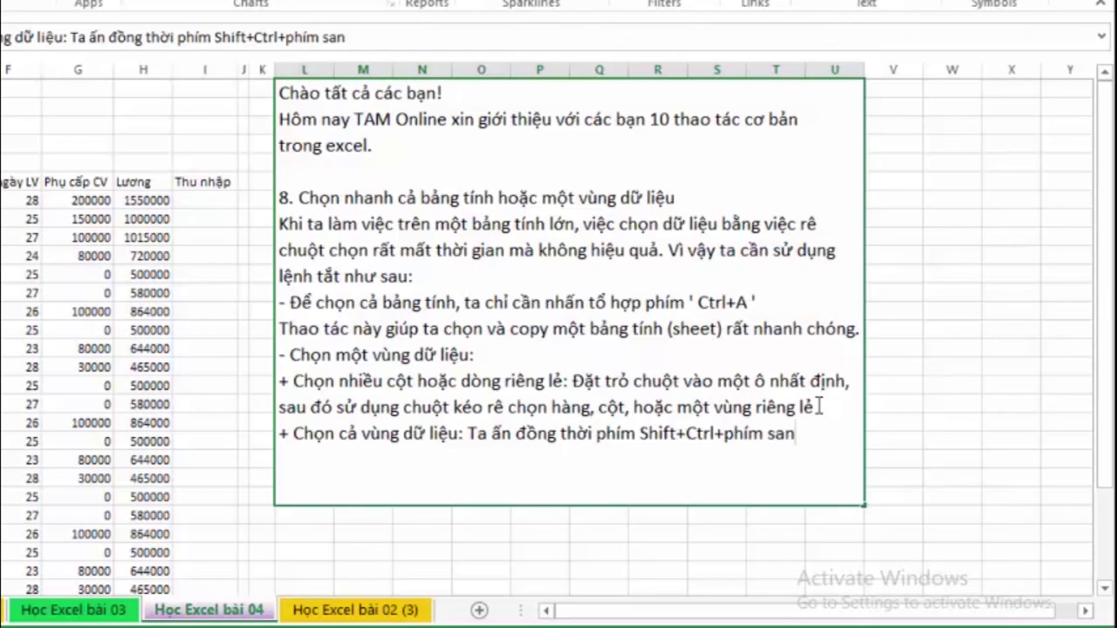
pyautogui.write('g')
pyautogui.press('BackSpace')
pyautogui.press('BackSpace')
pyautogui.press('BackSpace')
pyautogui.press('BackSpace')
pyautogui.write('mui')
pyautogui.write('x')
pyautogui.write(' tên')
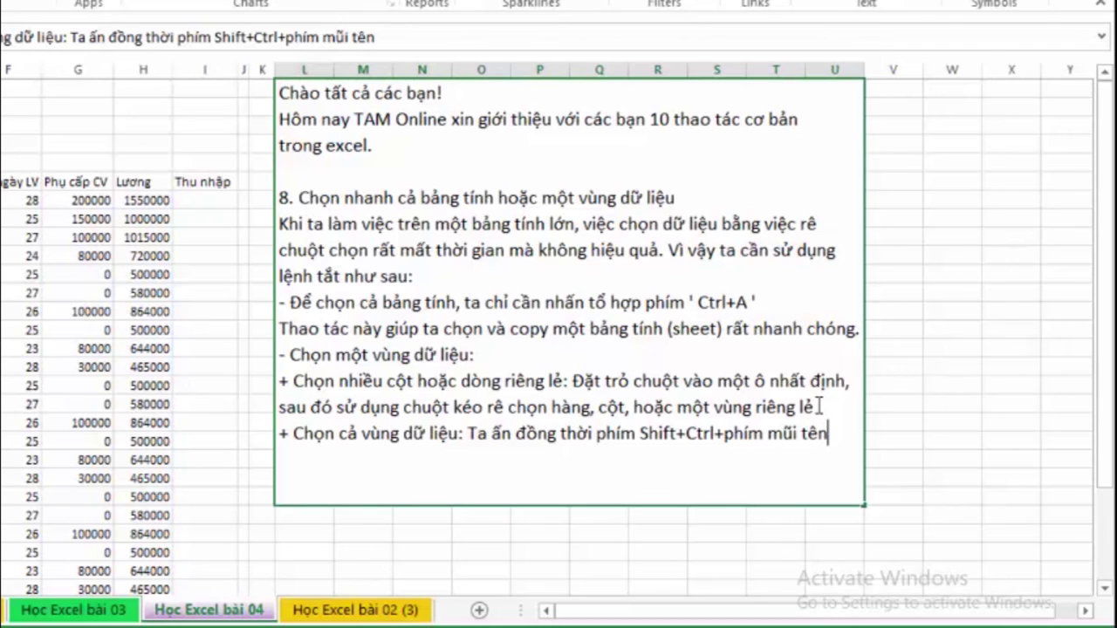
pyautogui.scroll(-1, 582, 387)
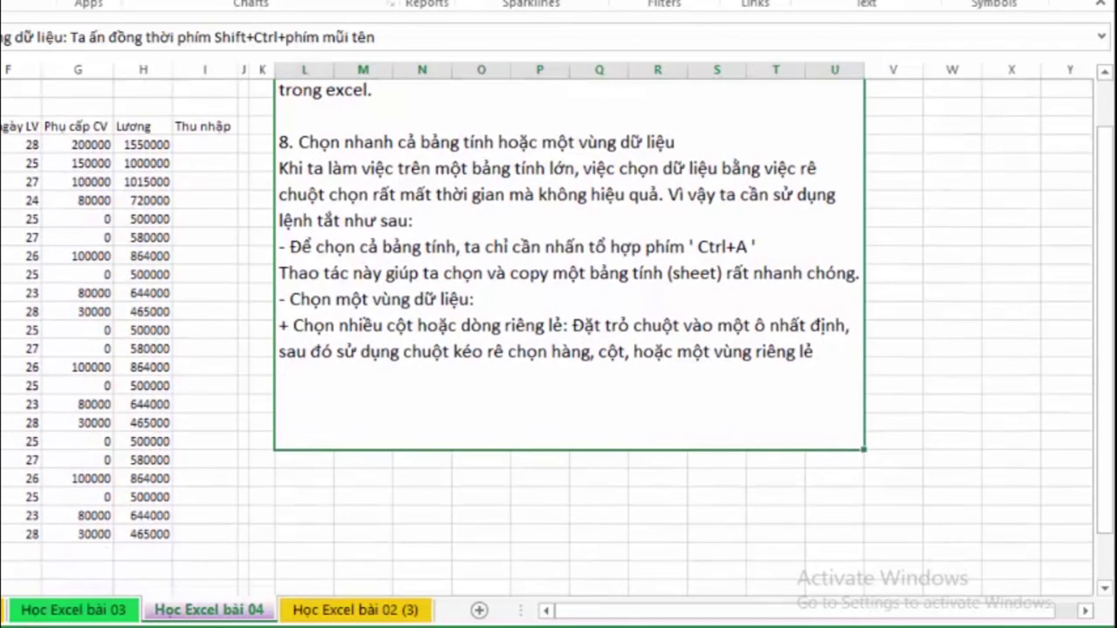
pyautogui.press('Return')
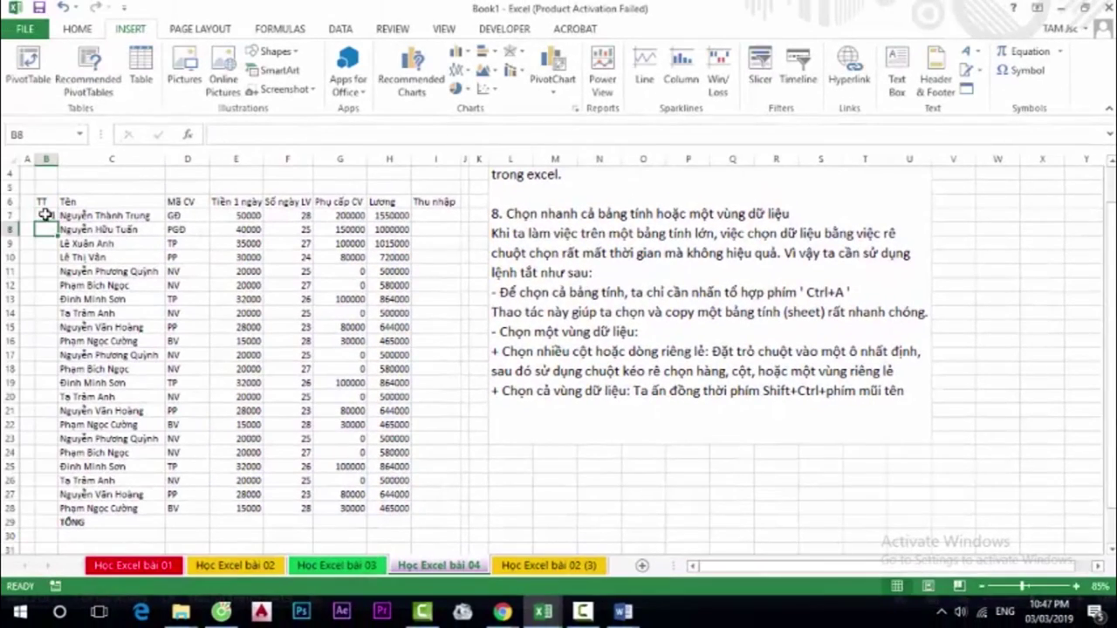
# Fill the TT column from B7 down as a numbered series 1 to 23
pyautogui.click(45, 214)
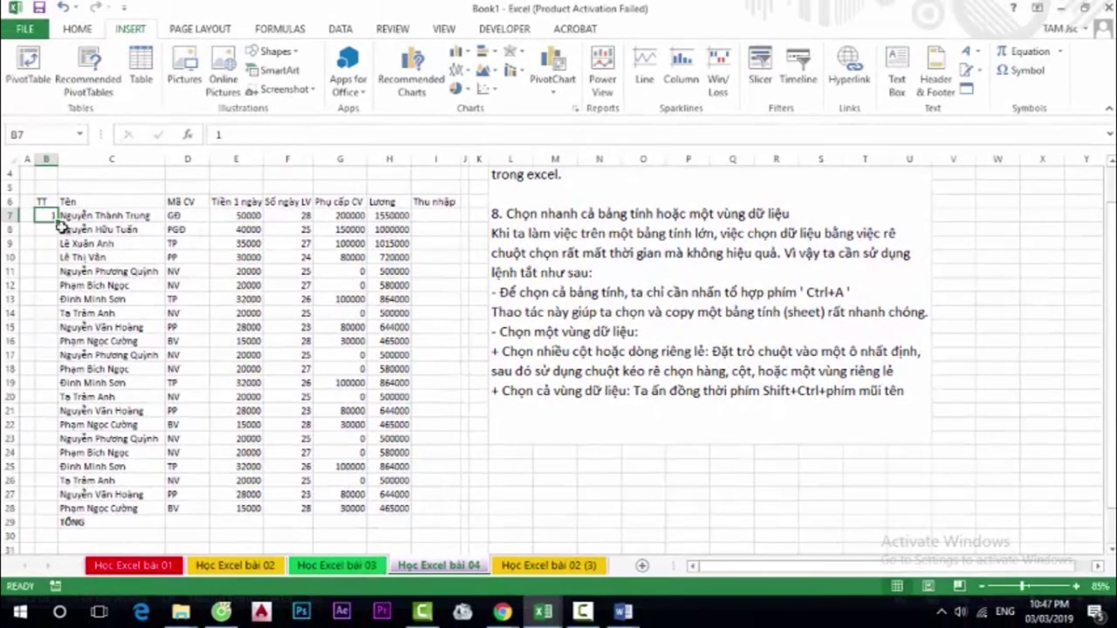
pyautogui.doubleClick(56, 221)
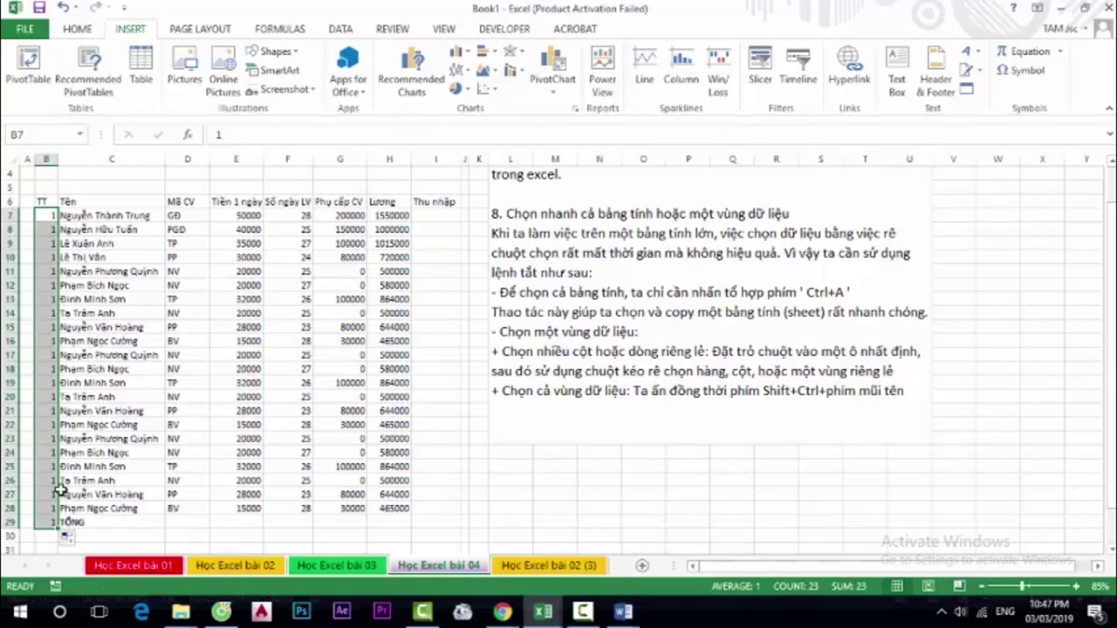
pyautogui.click(76, 541)
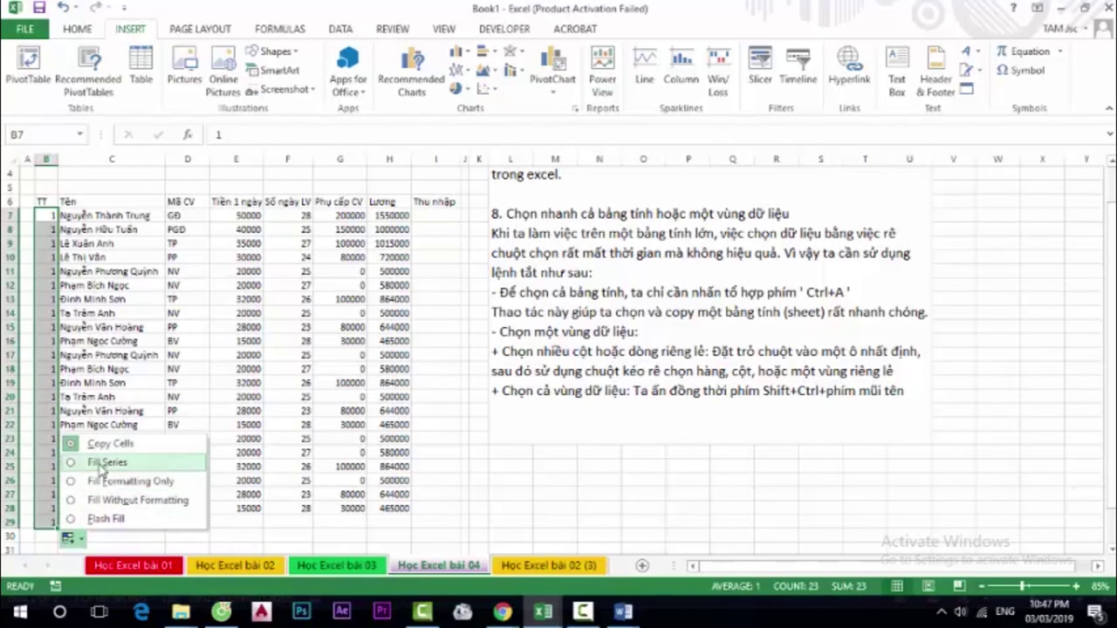
pyautogui.click(103, 463)
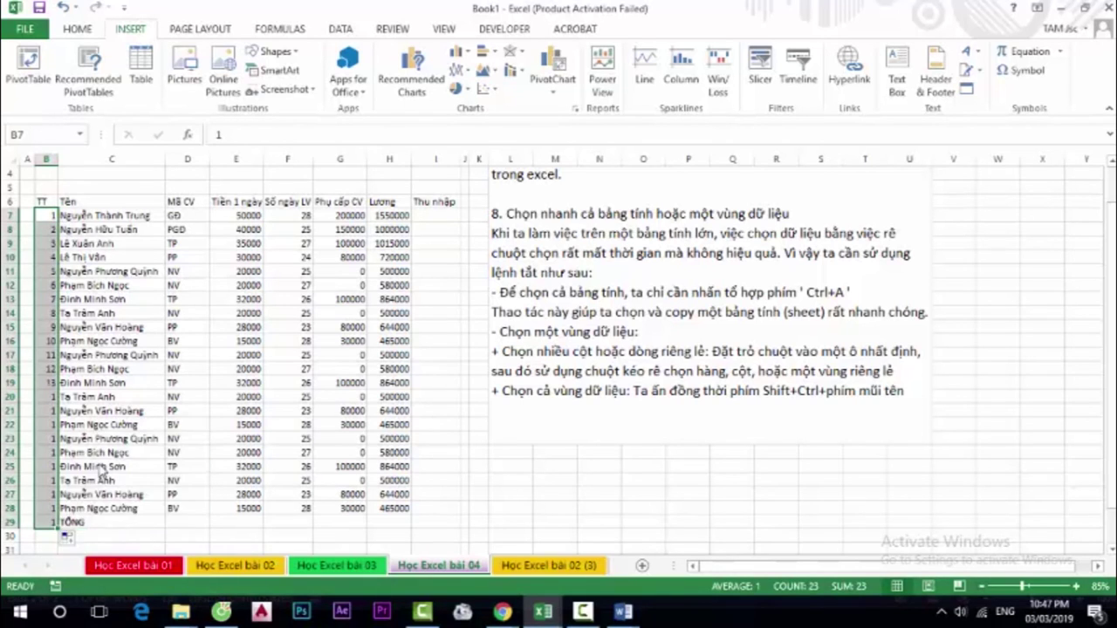
# Enter =G7+H7 in I7 and fill the Thu nhập formula down to I29
pyautogui.click(429, 214)
pyautogui.write('=')
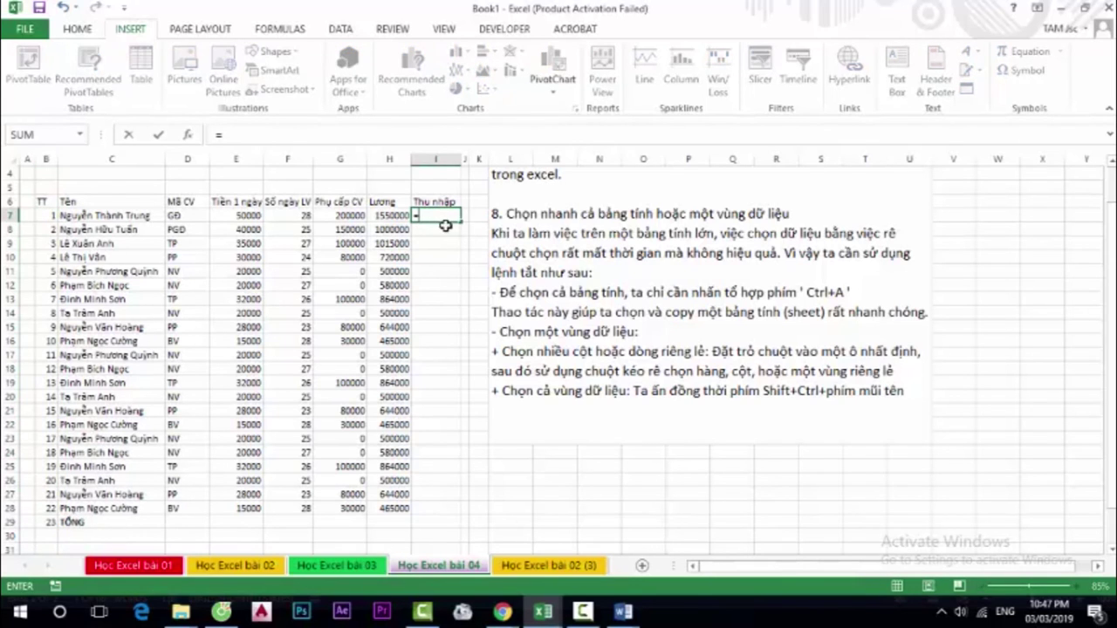
pyautogui.click(343, 217)
pyautogui.write('+')
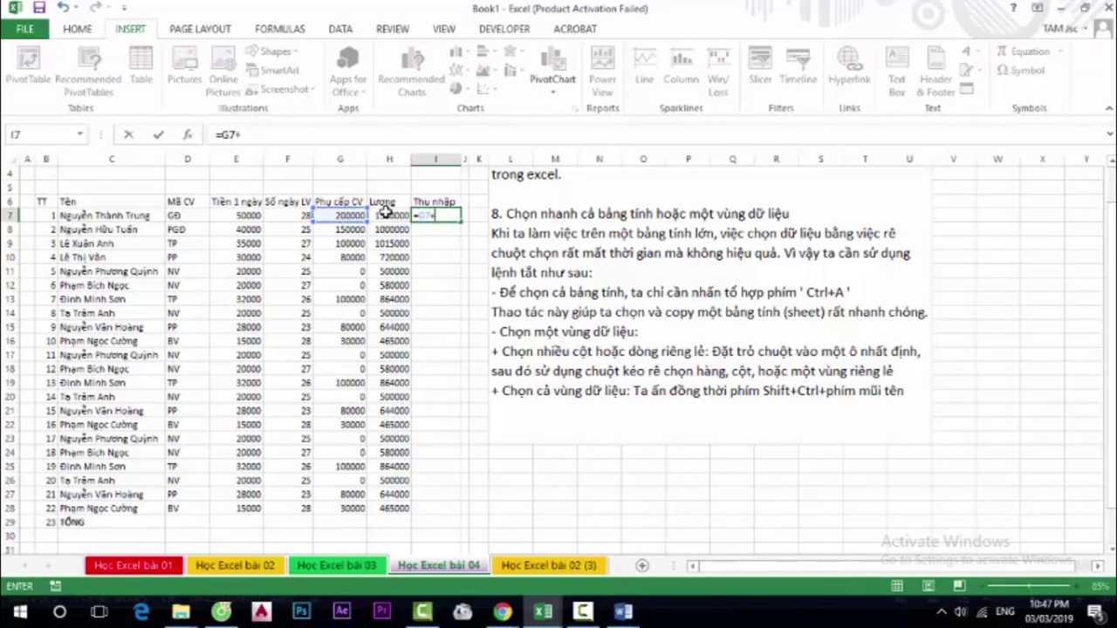
pyautogui.click(387, 215)
pyautogui.press('Return')
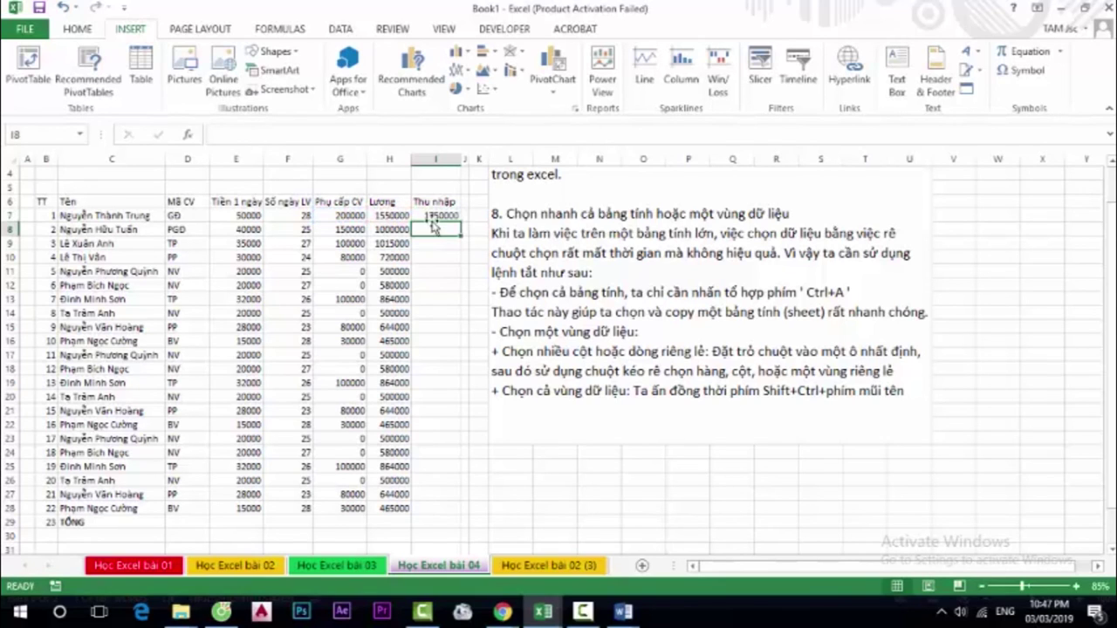
pyautogui.click(443, 216)
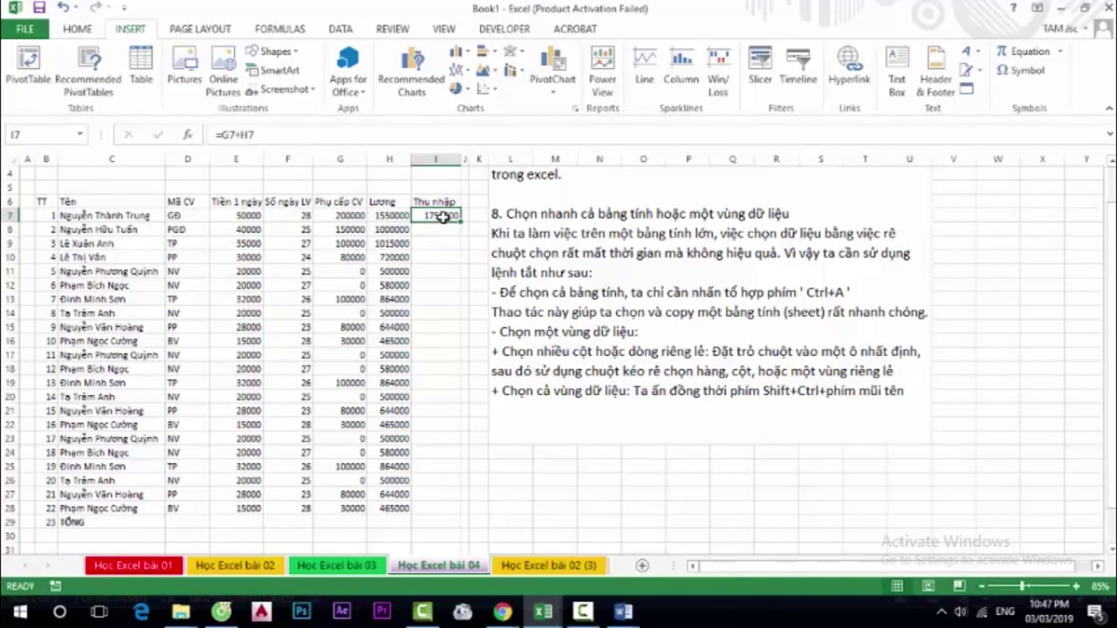
pyautogui.doubleClick(460, 223)
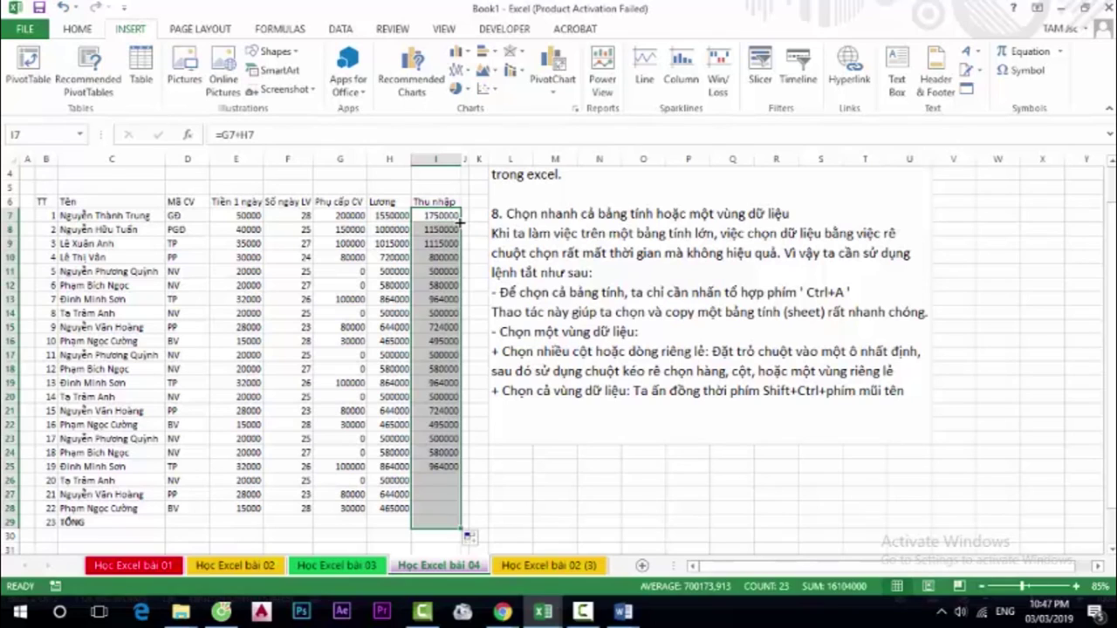
pyautogui.click(434, 521)
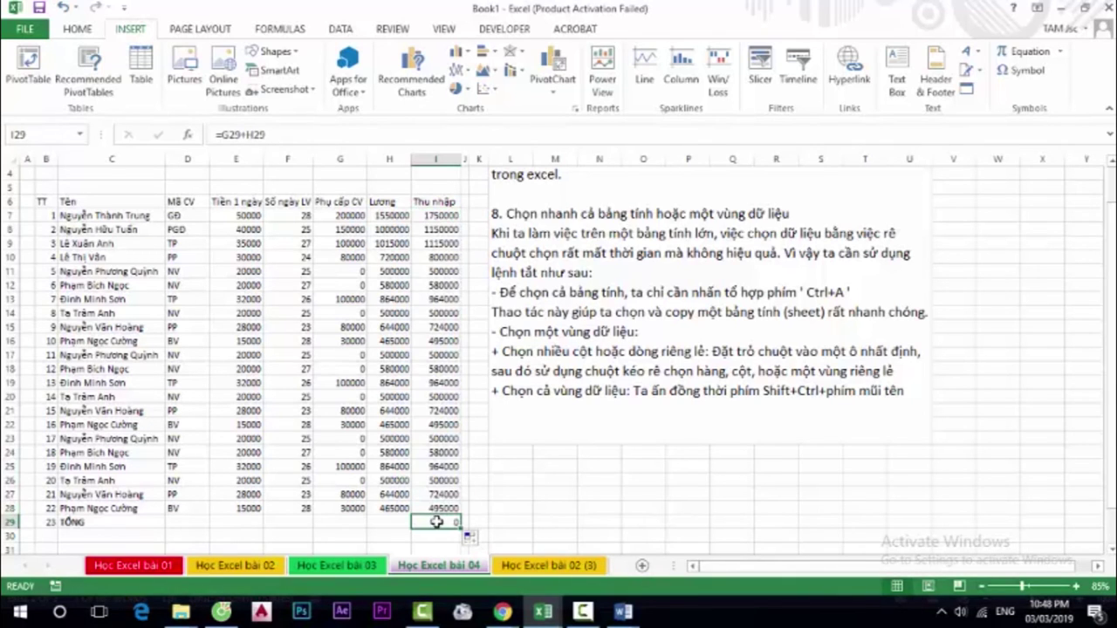
# Select the whole staff table from B6 using Ctrl+Shift+Right and Ctrl+Shift+Down
pyautogui.click(50, 201)
pyautogui.hotkey('ctrl', 'shift', 'Right')
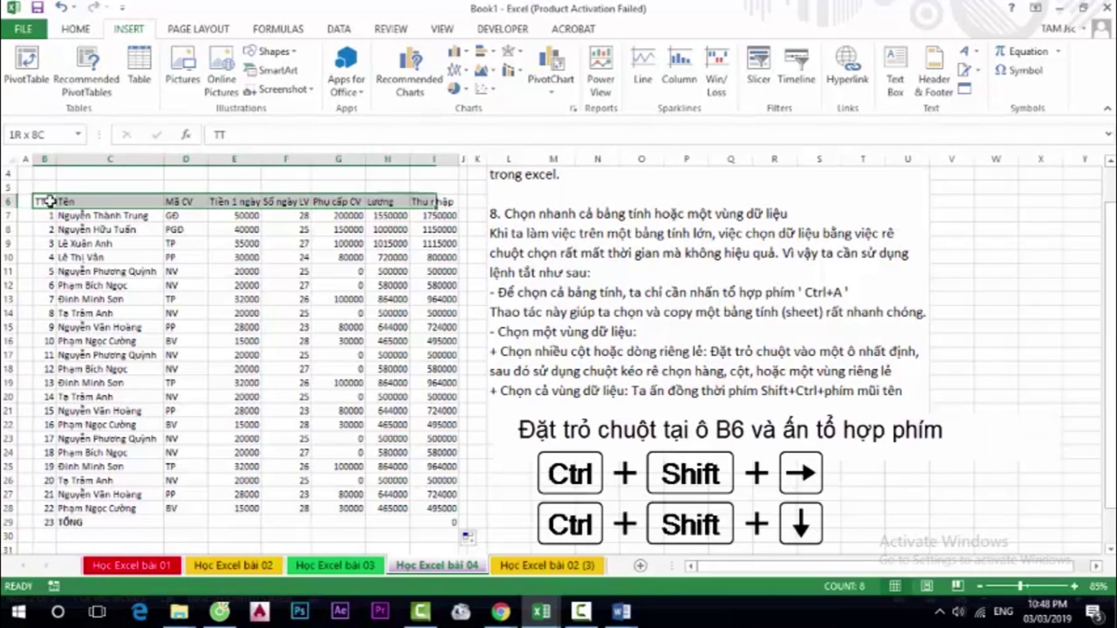
pyautogui.hotkey('ctrl', 'shift', 'Down')
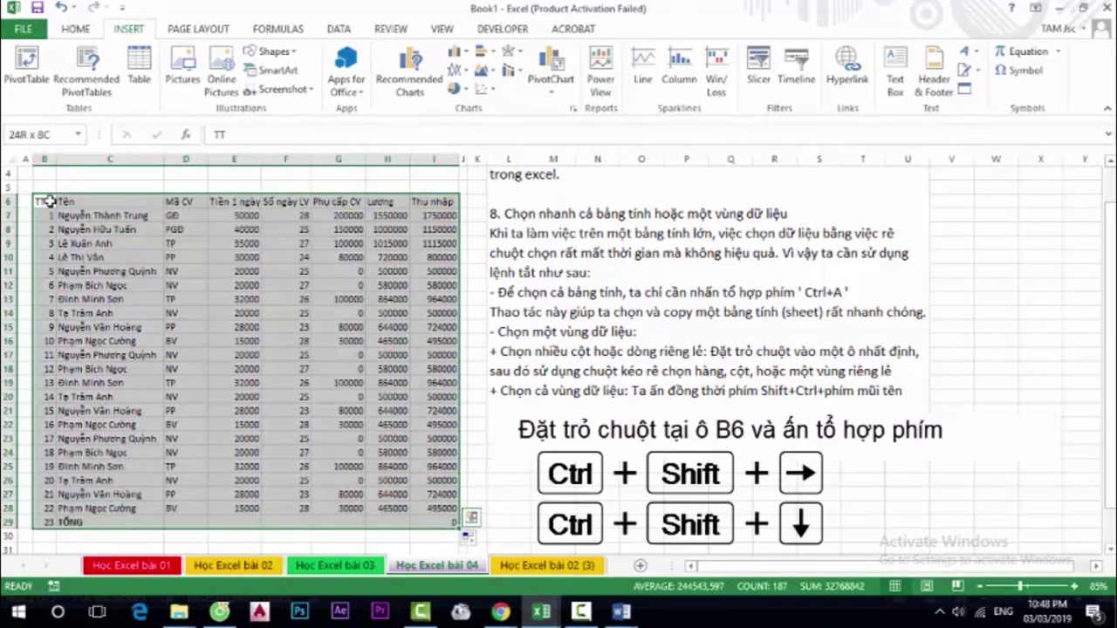
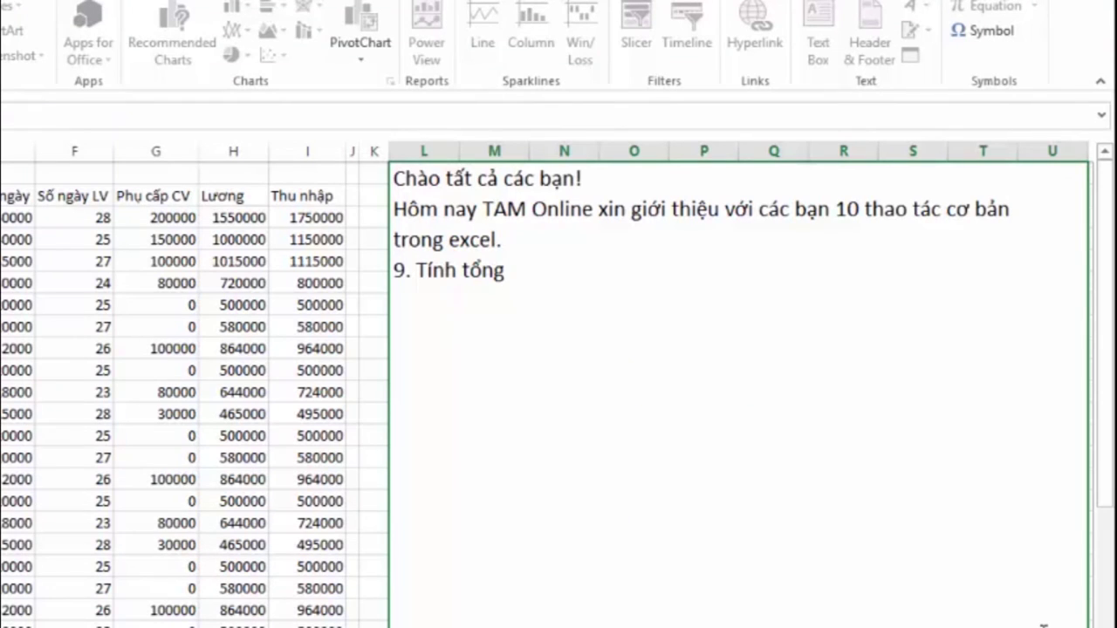
# Under '9. Tính tổng', add a line saying that summing each cell by hand takes long
pyautogui.press('Return')
pyautogui.write('Thao tác')
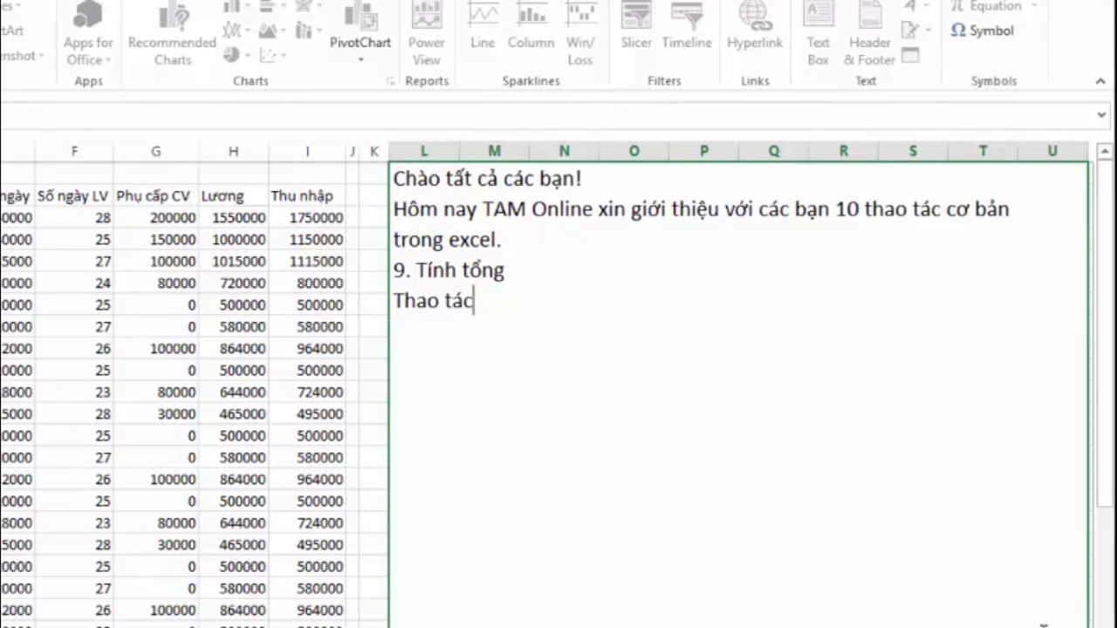
pyautogui.write(' này ta ')
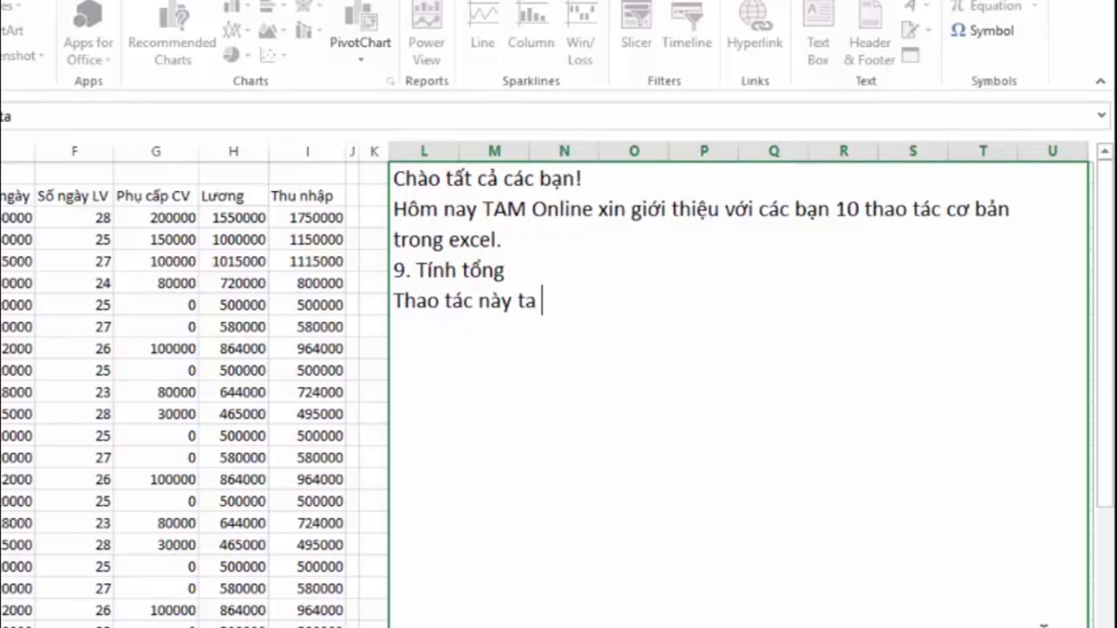
pyautogui.write('có thể ')
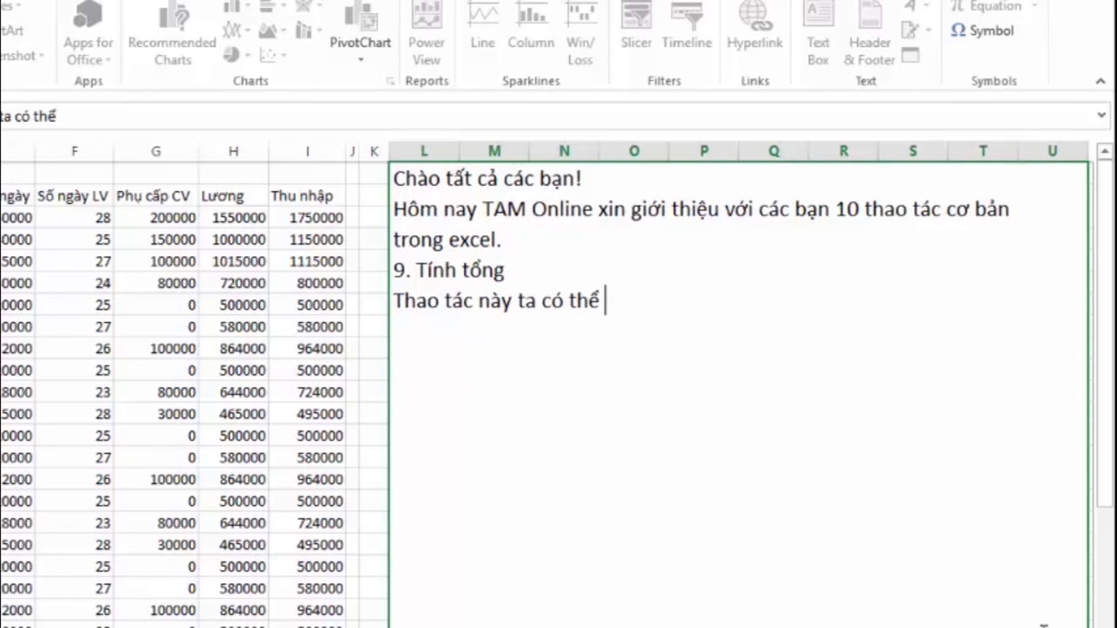
pyautogui.write('thưc')
pyautogui.write('hực h')
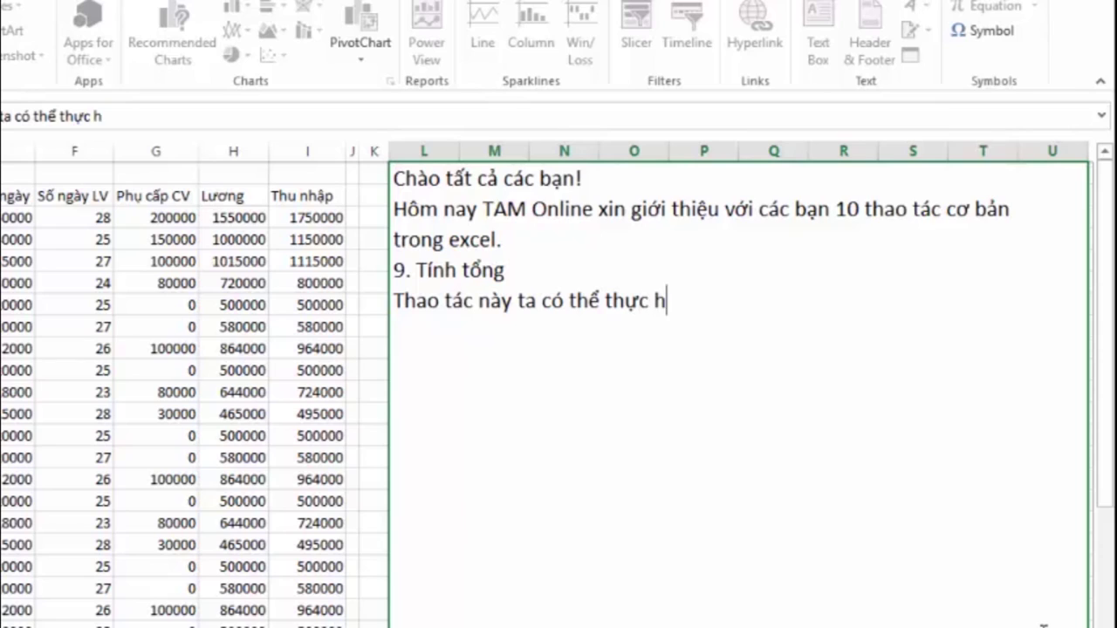
pyautogui.write('iên')
pyautogui.write(' thu')
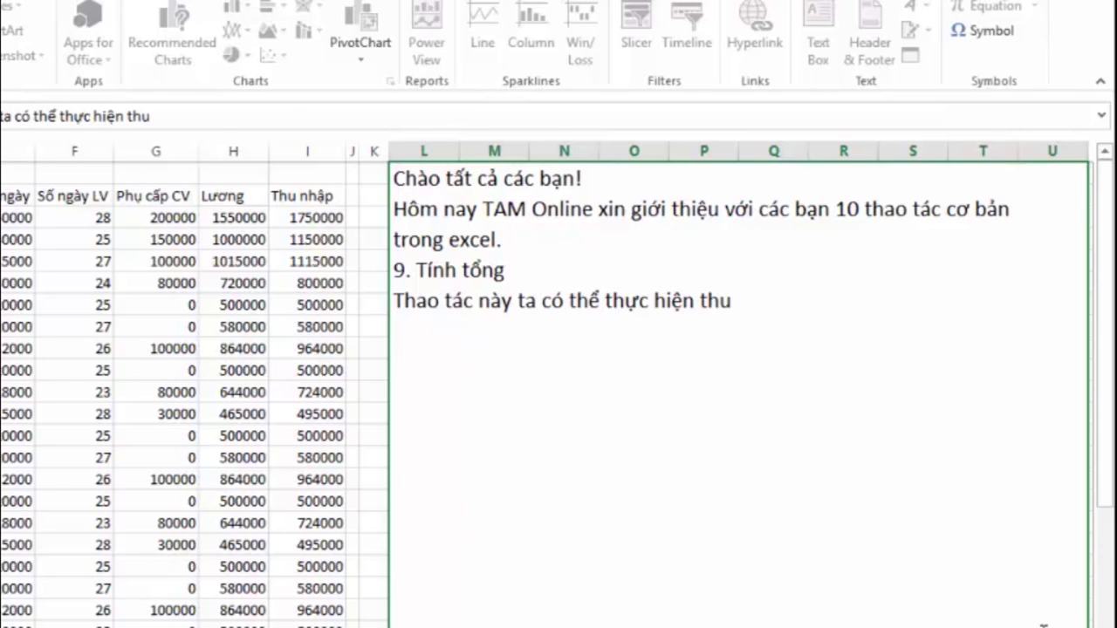
pyautogui.press('BackSpace')
pyautogui.write('ủ công')
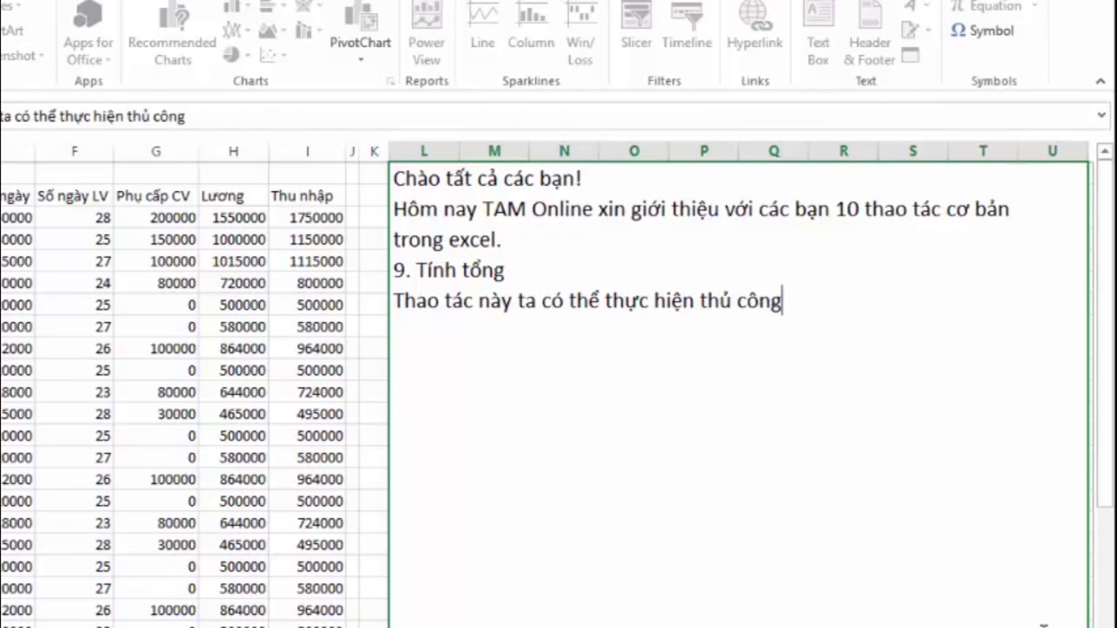
pyautogui.write('băng ca')
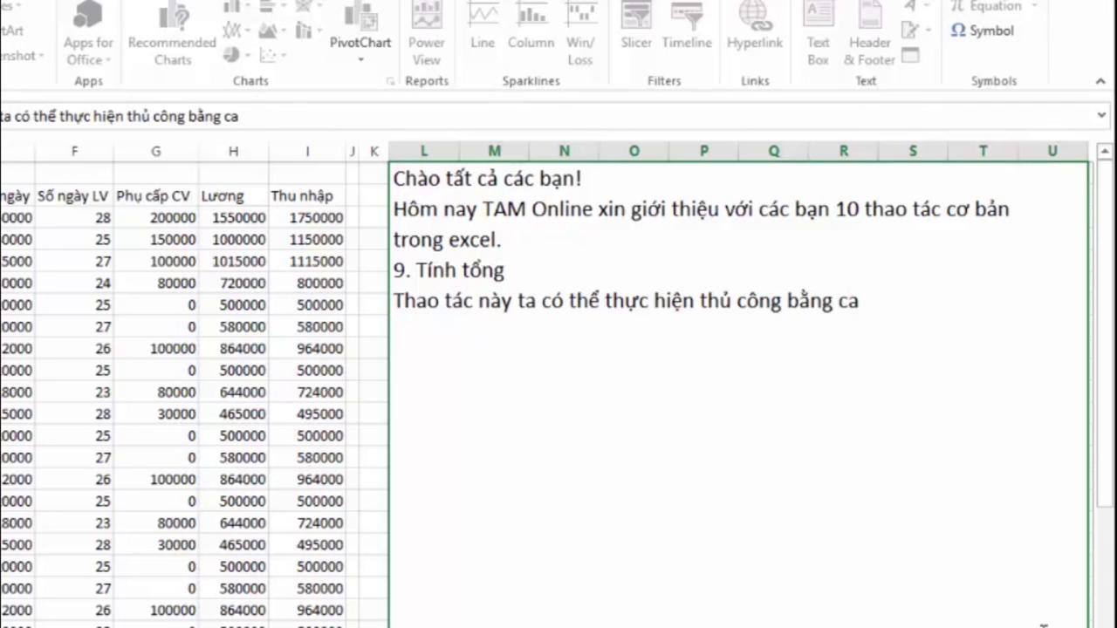
pyautogui.write('ch côngộ')
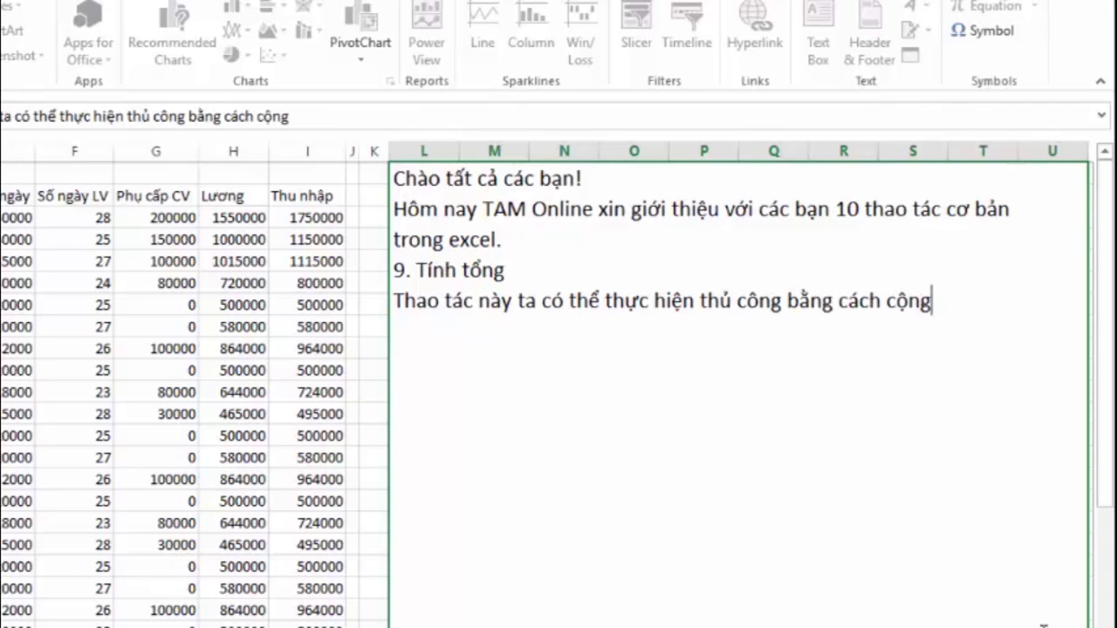
pyautogui.write(' từng')
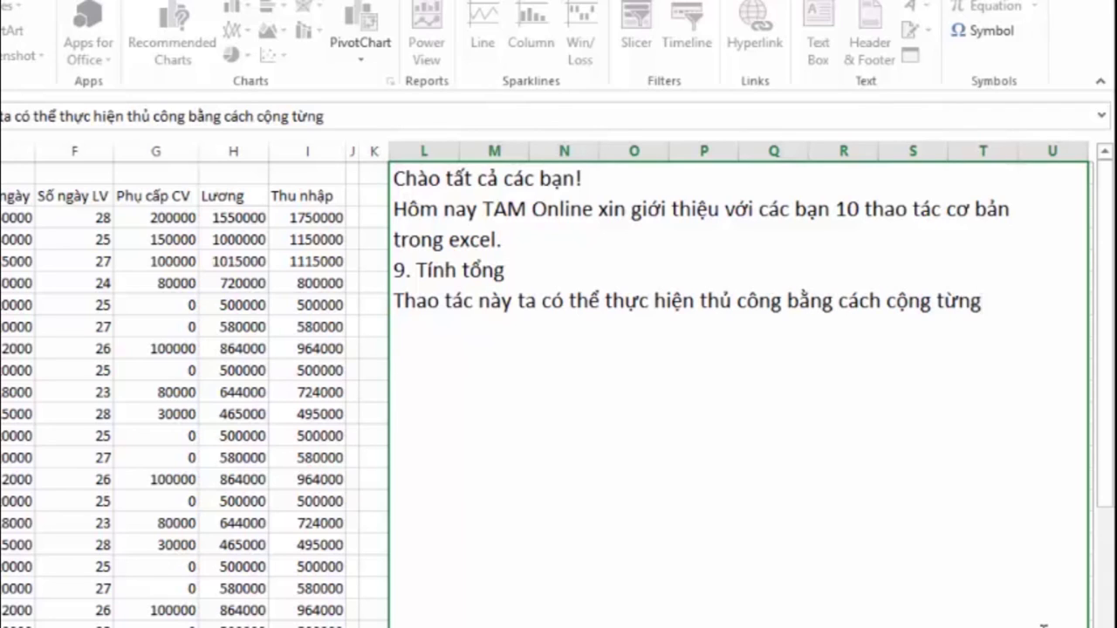
pyautogui.write(' o')
pyautogui.write('rat lau')
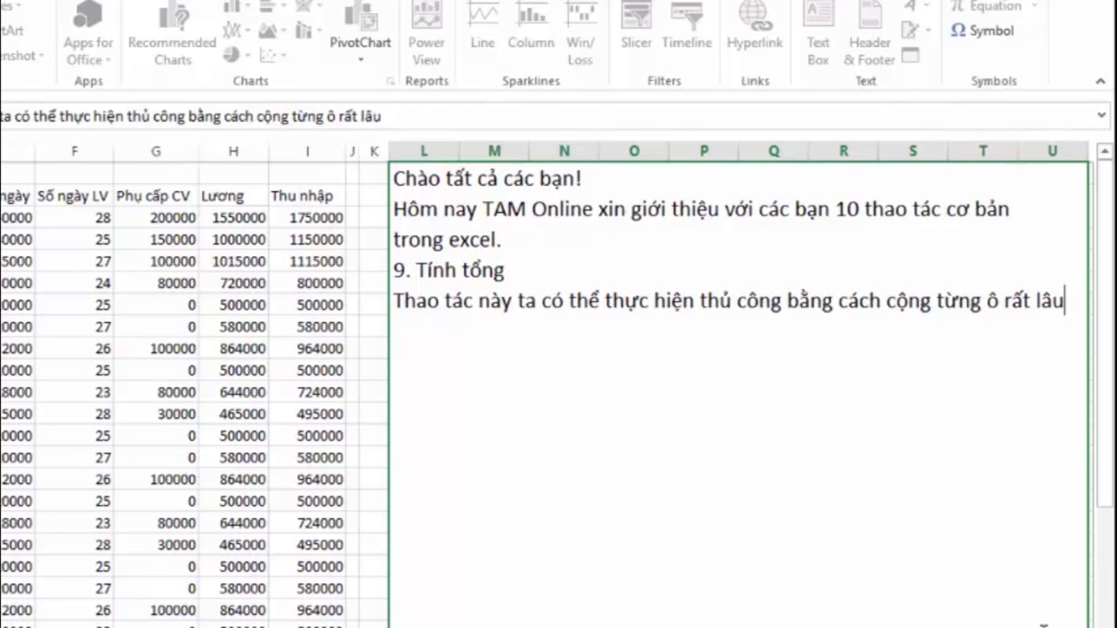
pyautogui.scroll(-1, 369, 419)
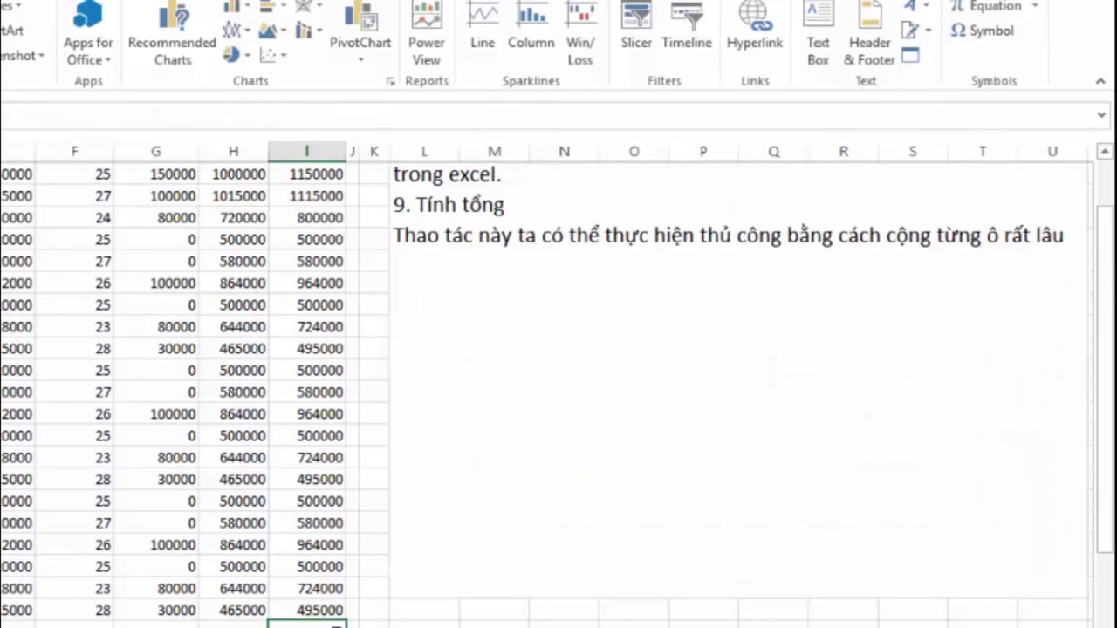
pyautogui.scroll(3, 316, 564)
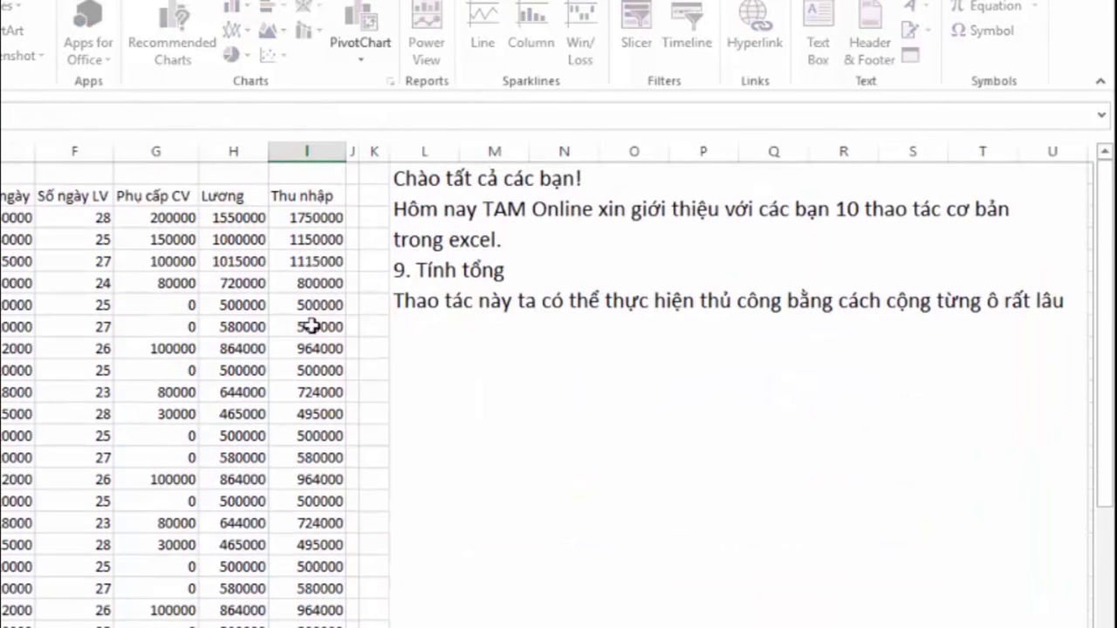
pyautogui.click(317, 218)
pyautogui.hotkey('ctrl', 'c')
pyautogui.write('+')
pyautogui.click(317, 240)
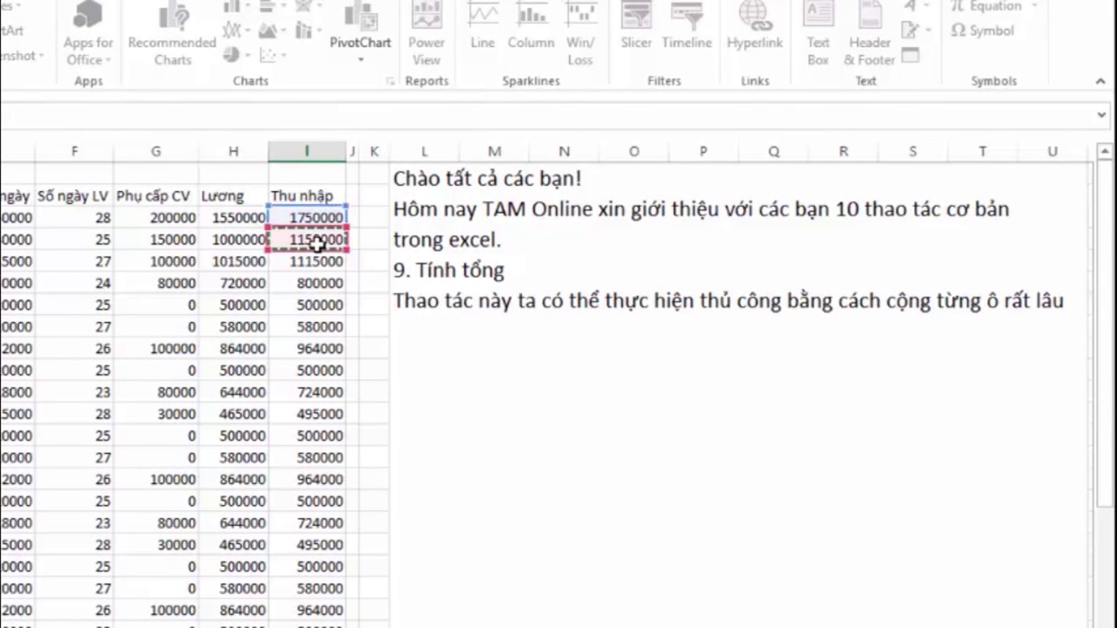
pyautogui.write('+')
pyautogui.click(339, 260)
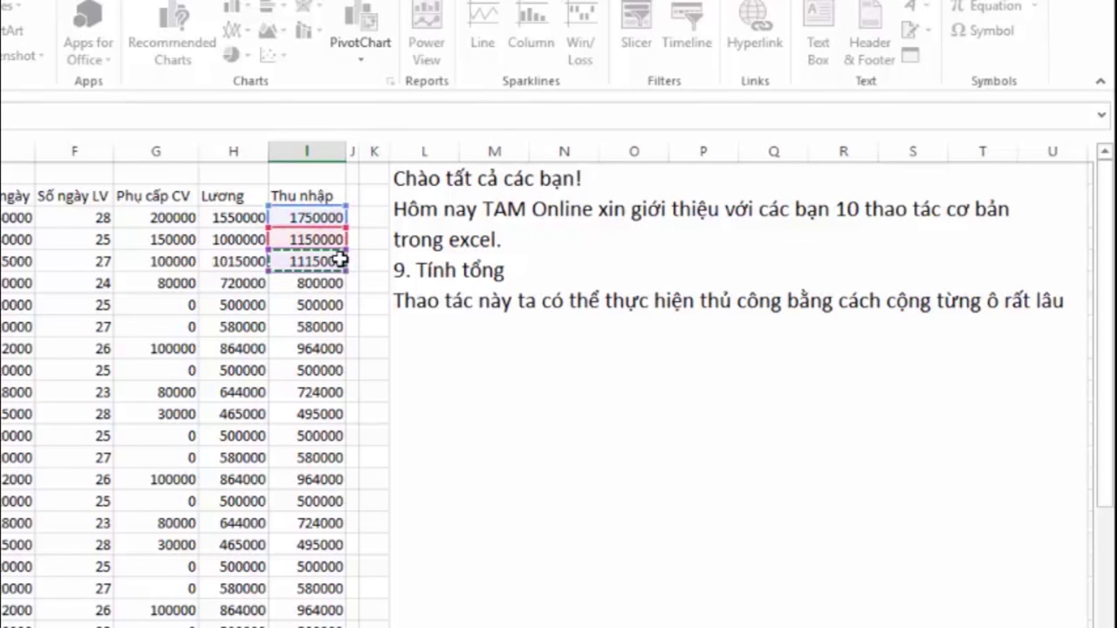
pyautogui.write('+')
pyautogui.click(331, 282)
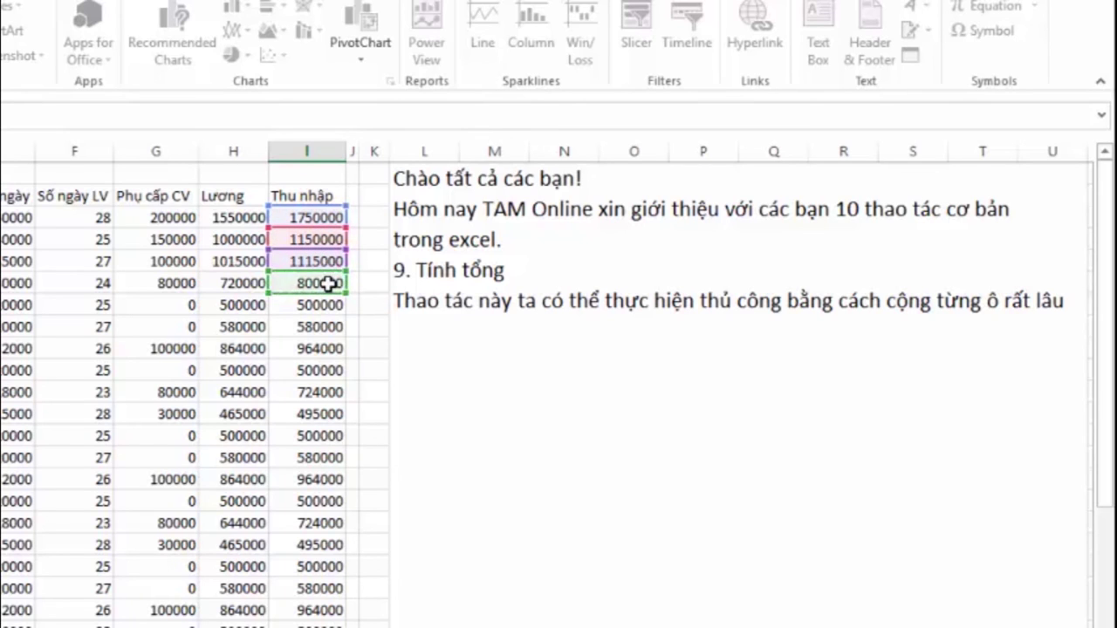
pyautogui.press('Return')
pyautogui.click(1048, 237)
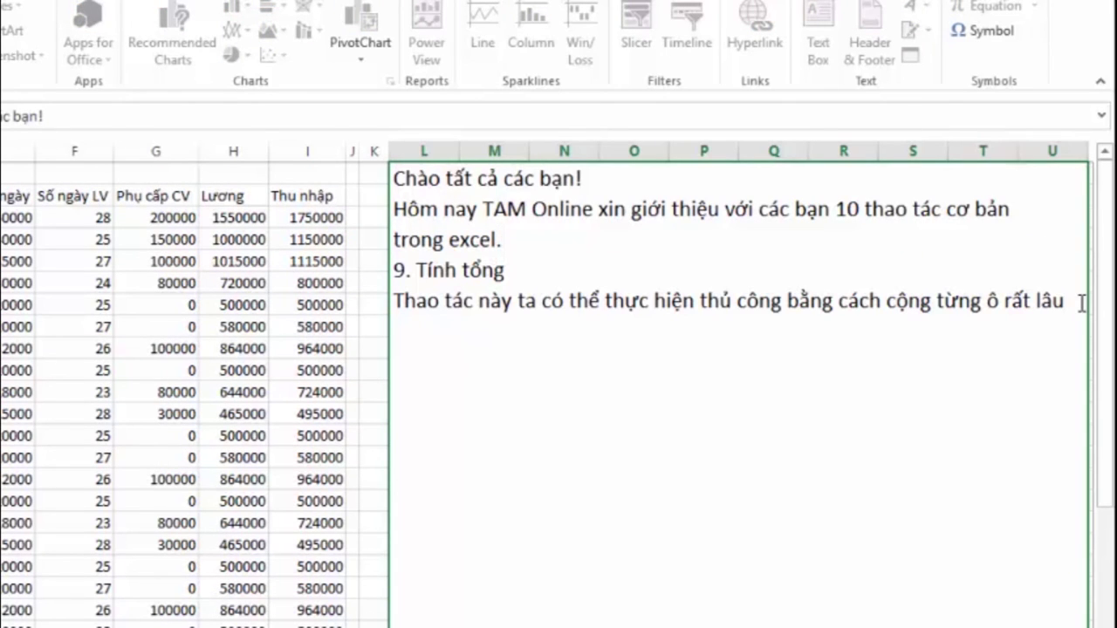
# Add a note line: 'Vì vậy ta có thể làm như sau: Chọn tất cả các dữ liệu cần cộng tổng, sau đó chọn AutoSum'
pyautogui.write('.')
pyautogui.hotkey('alt', 'Return')
pyautogui.write('Vì')
pyautogui.write(' vây')
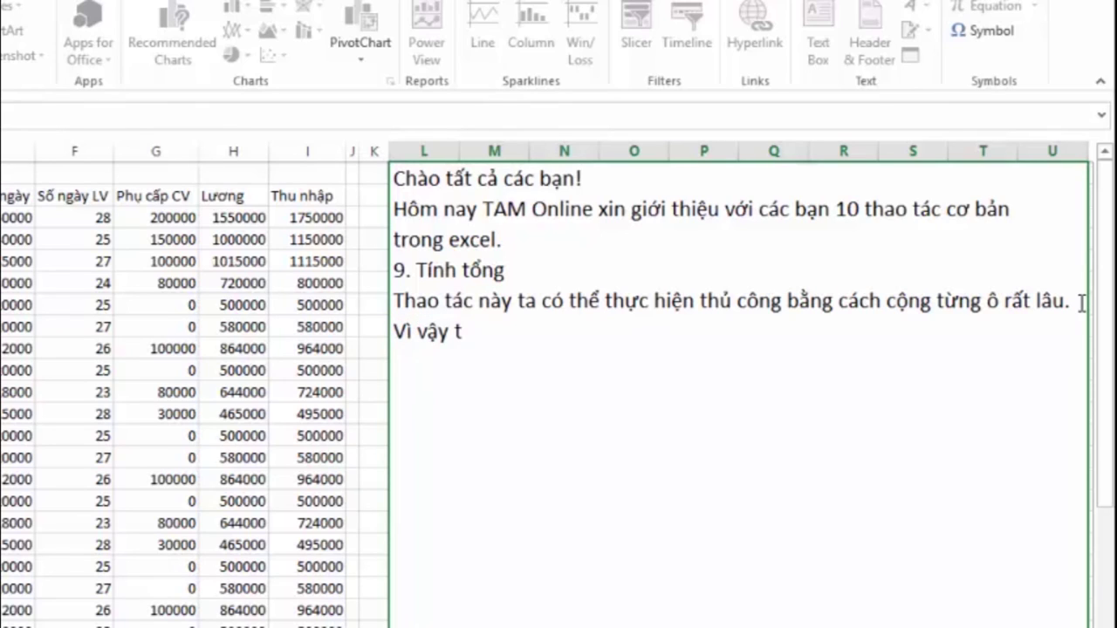
pyautogui.write('a co')
pyautogui.write(' th')
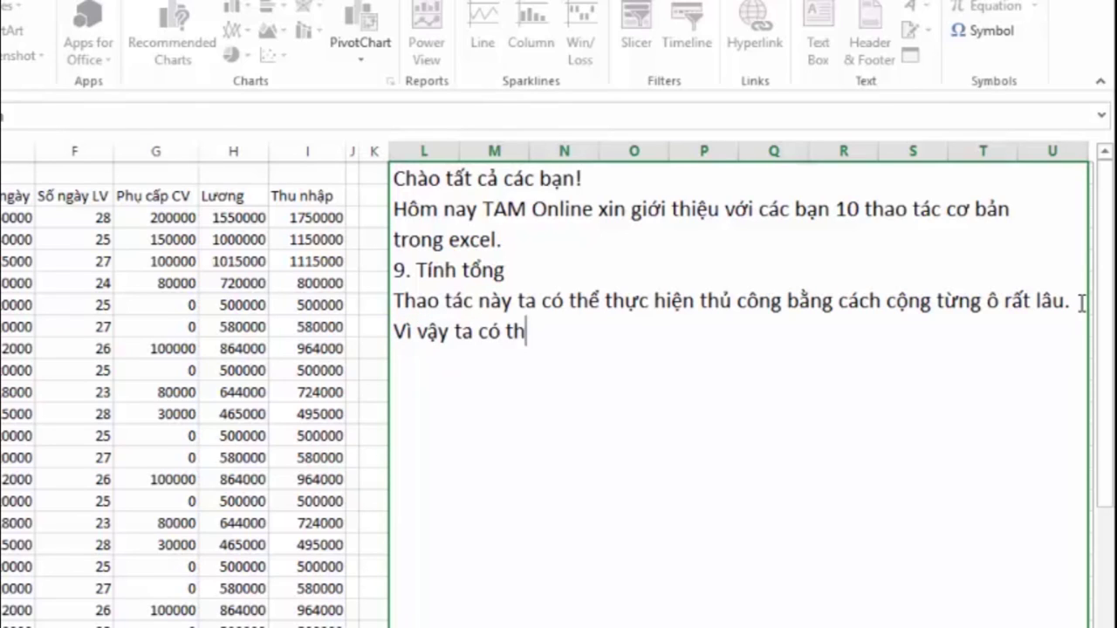
pyautogui.write('ể')
pyautogui.write(' lamf như')
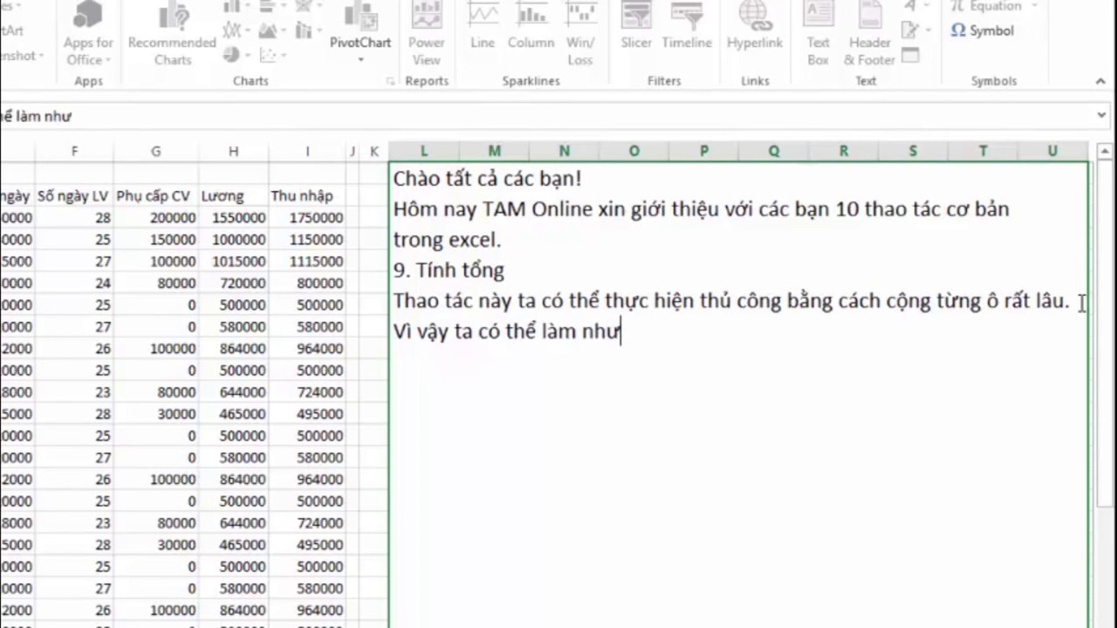
pyautogui.write(' sau')
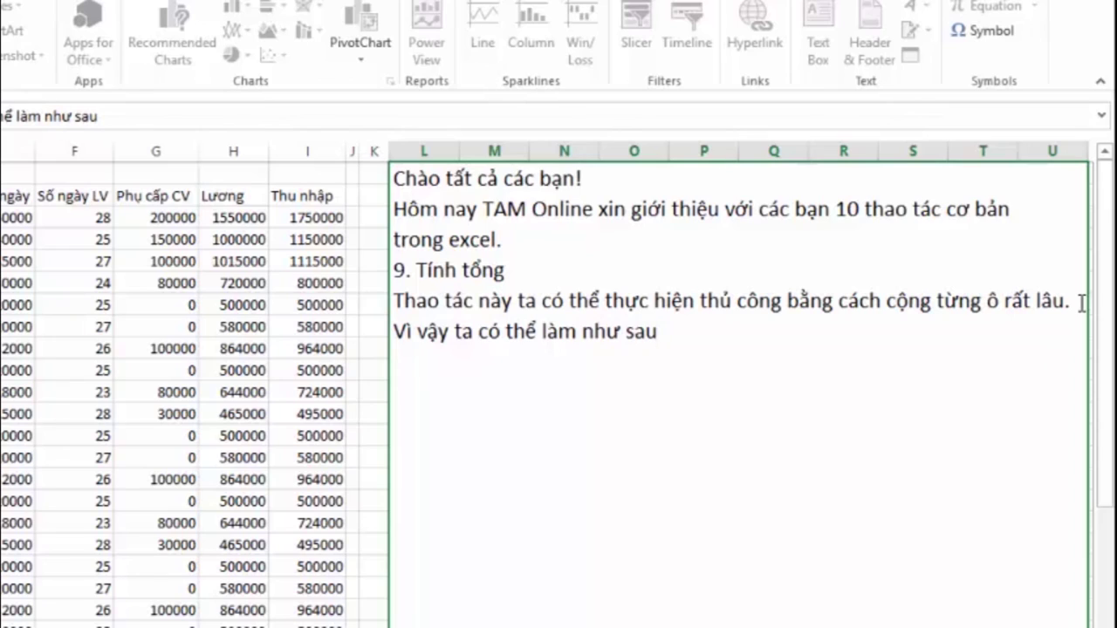
pyautogui.write(':')
pyautogui.write(' Chon')
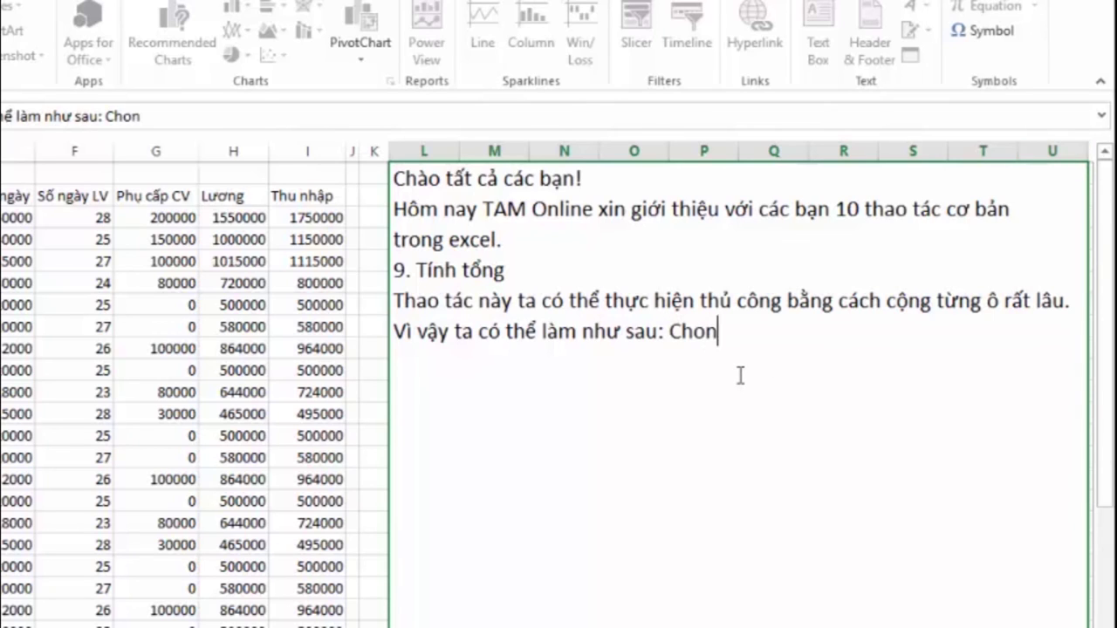
pyautogui.write(' t')
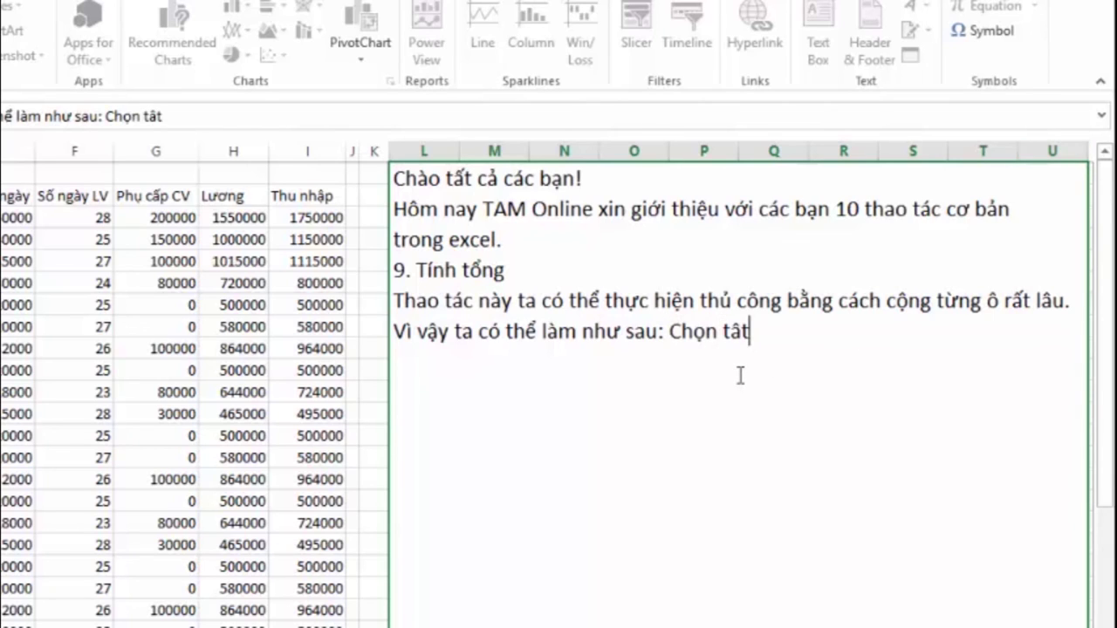
pyautogui.write('ất cả c')
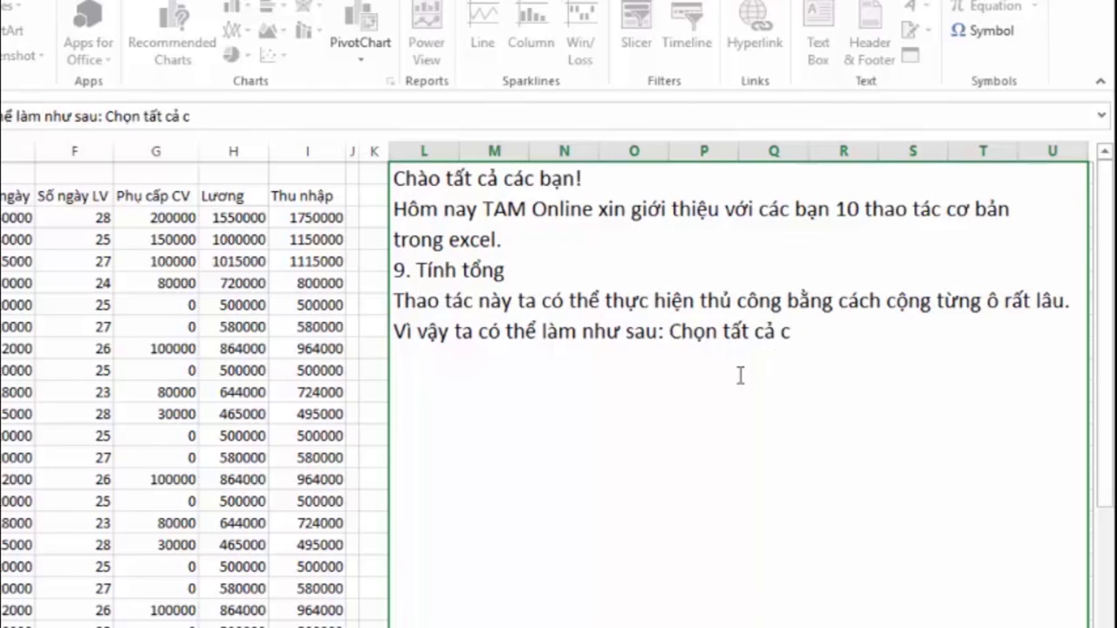
pyautogui.write('ác dư')
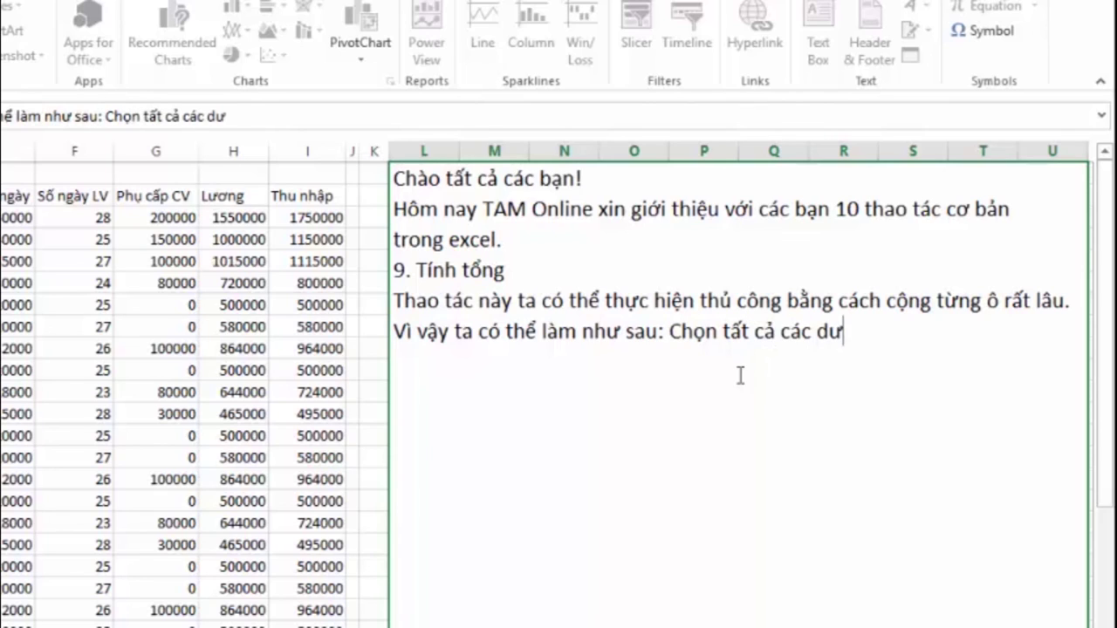
pyautogui.press('BackSpace')
pyautogui.write('ữ liệu')
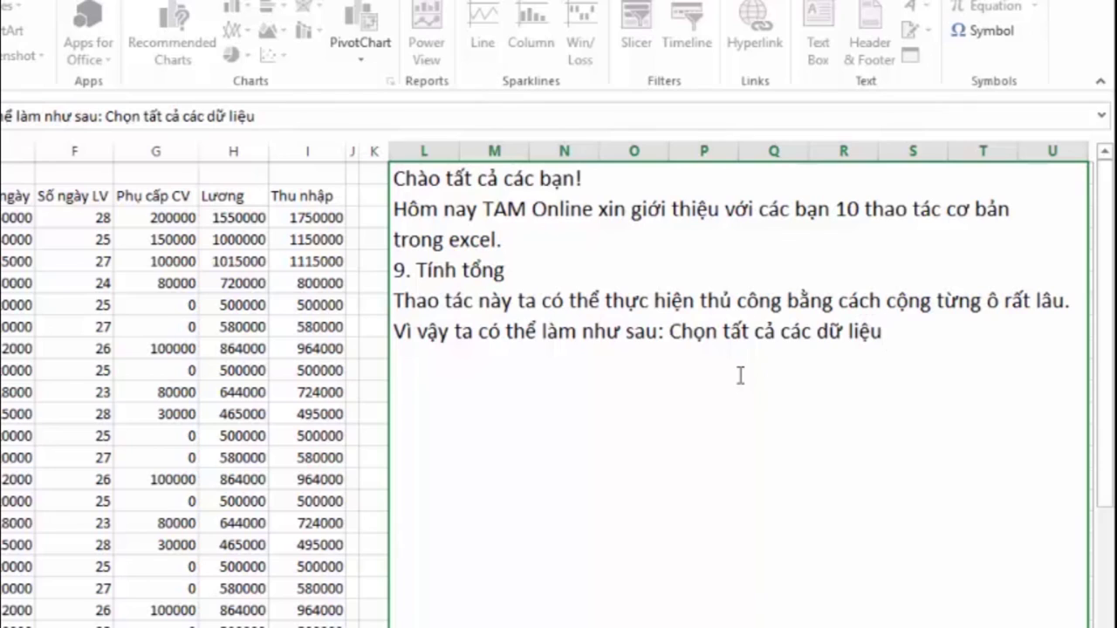
pyautogui.write(' cần công')
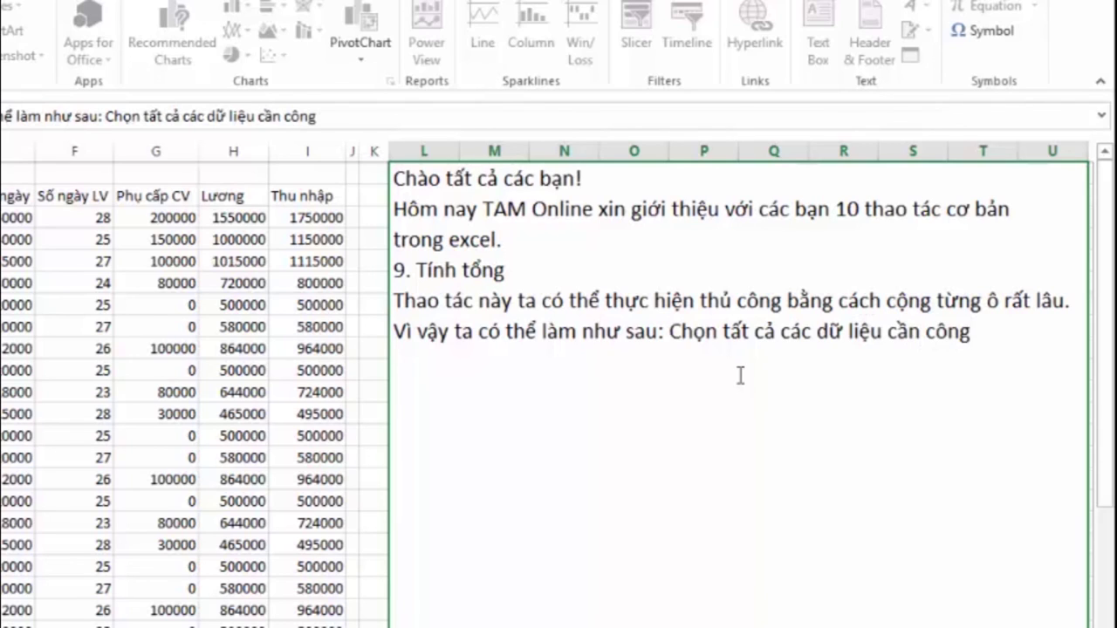
pyautogui.write(' toong')
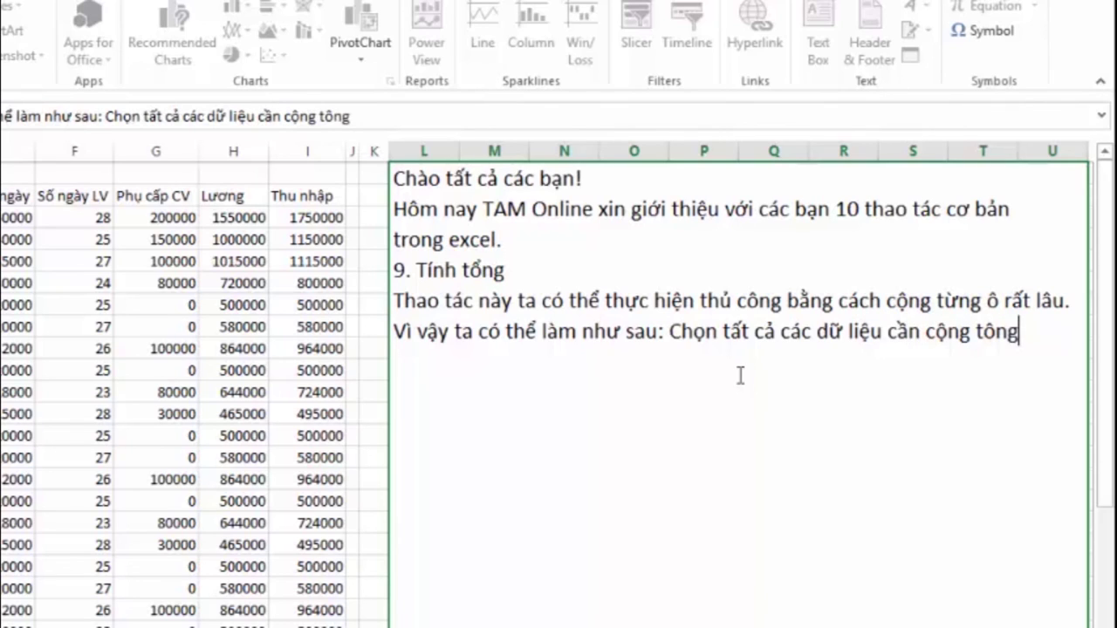
pyautogui.write(', sa')
pyautogui.write('u đó')
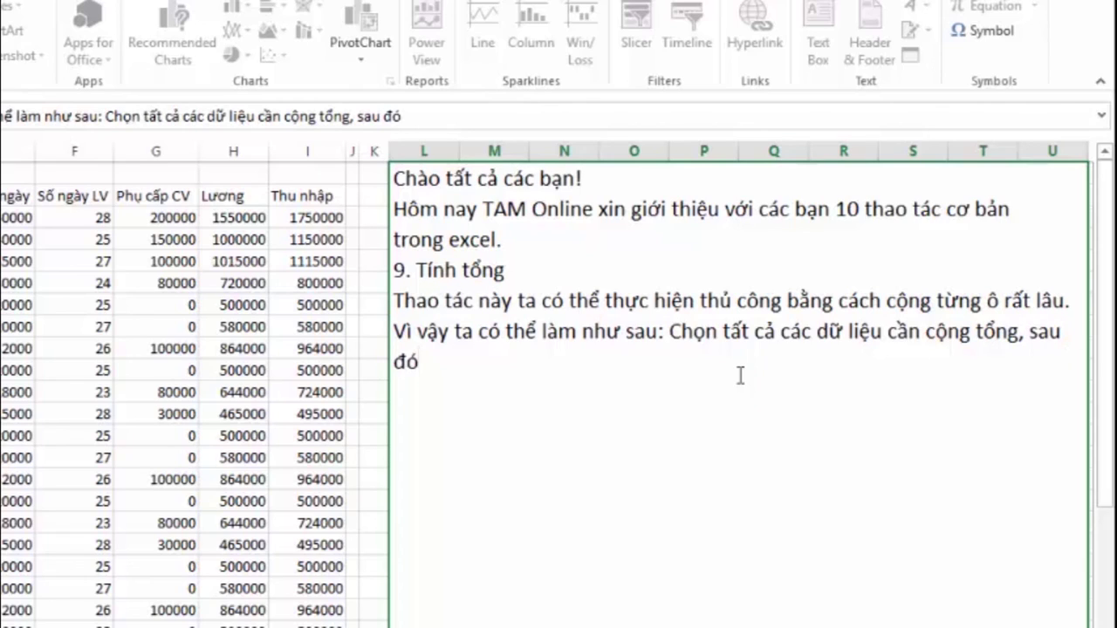
pyautogui.write('chon')
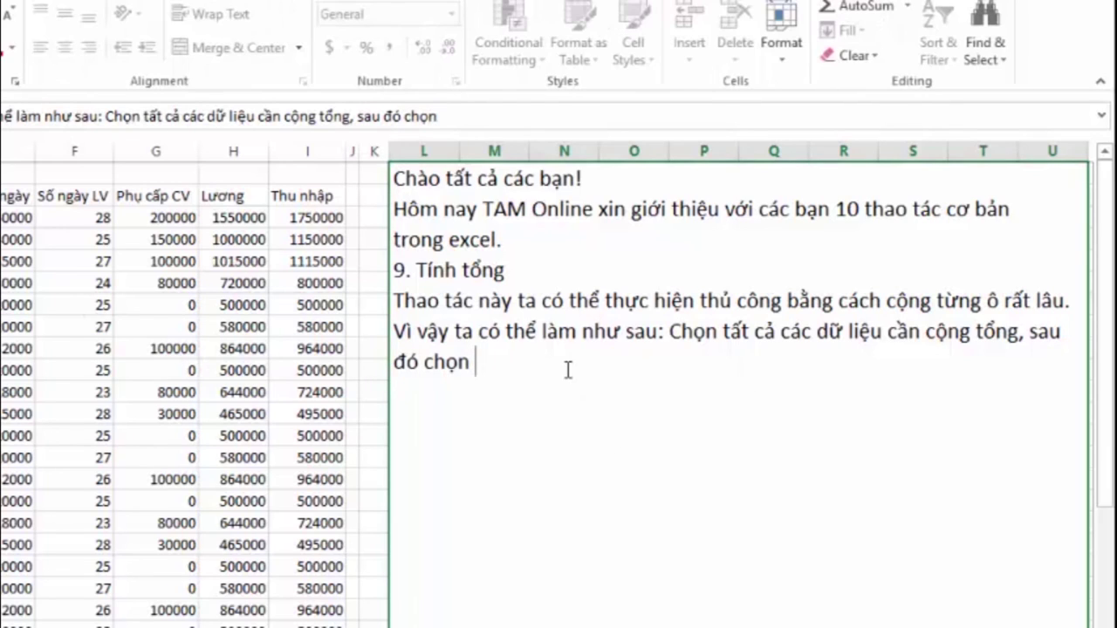
pyautogui.write('Auto')
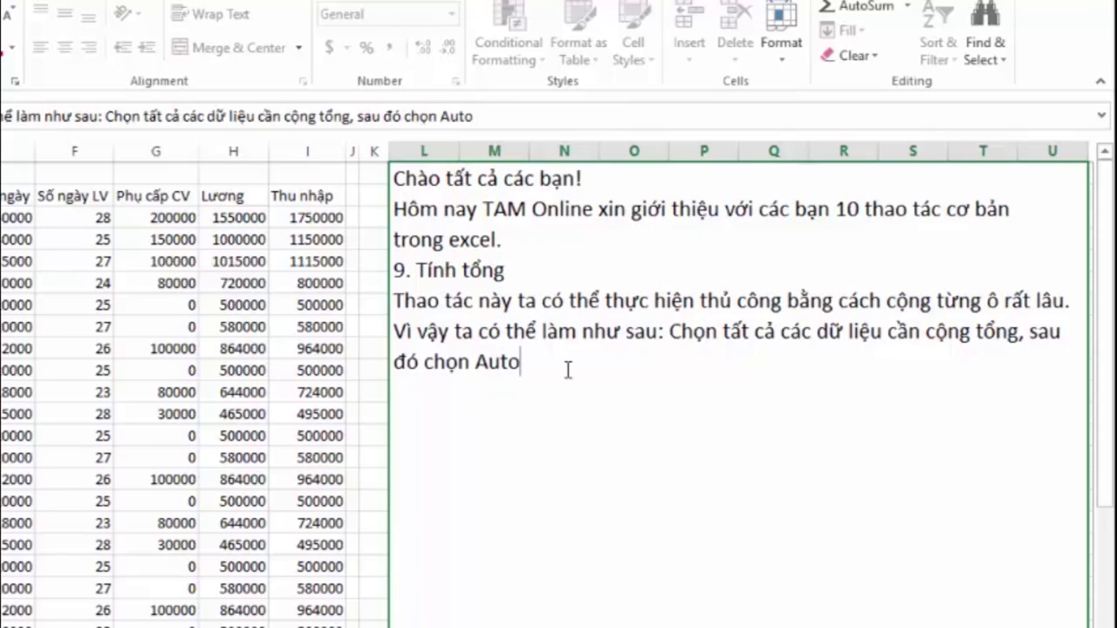
pyautogui.write('Sum')
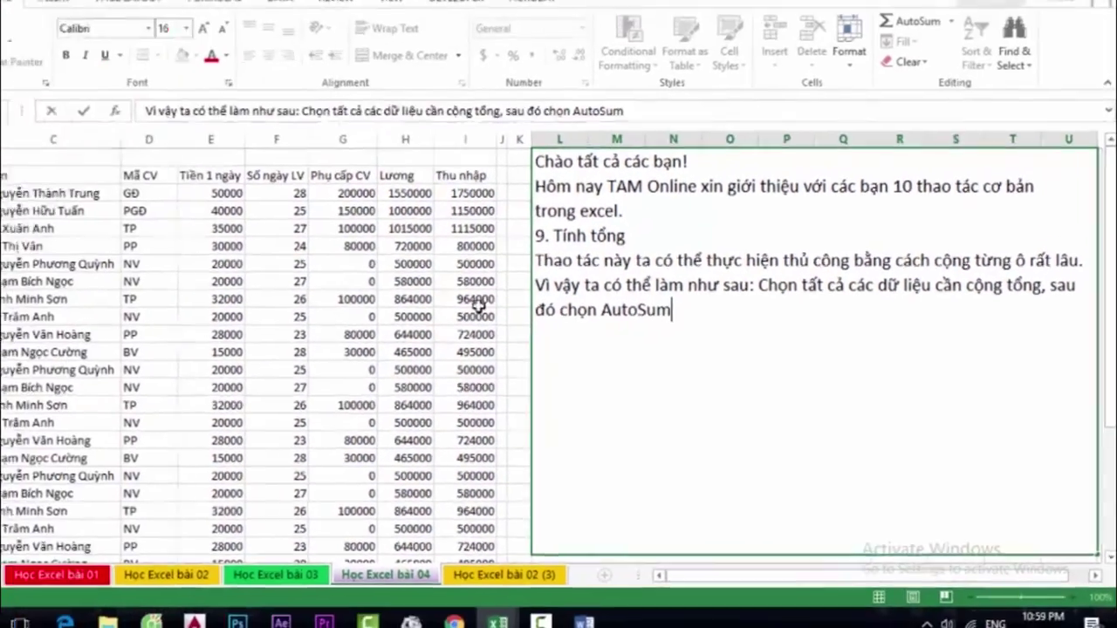
pyautogui.click(524, 312)
pyautogui.click(527, 213)
pyautogui.scroll(-1, 649, 342)
pyautogui.scroll(-1, 648, 341)
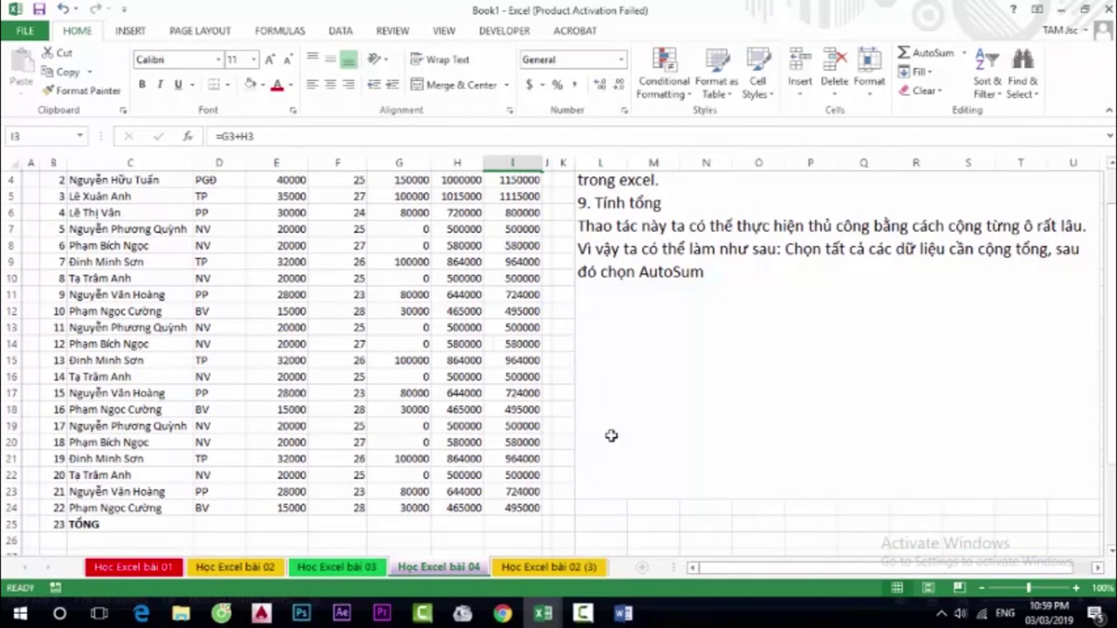
pyautogui.keyDown('shift'); pyautogui.click(529, 522); pyautogui.keyUp('shift')
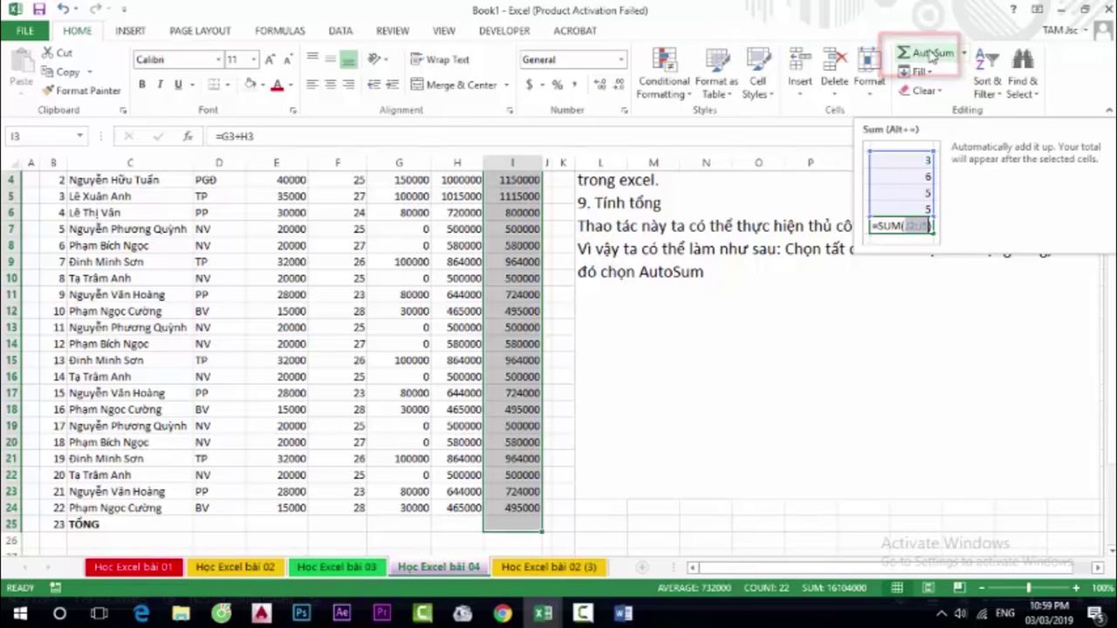
pyautogui.click(930, 63)
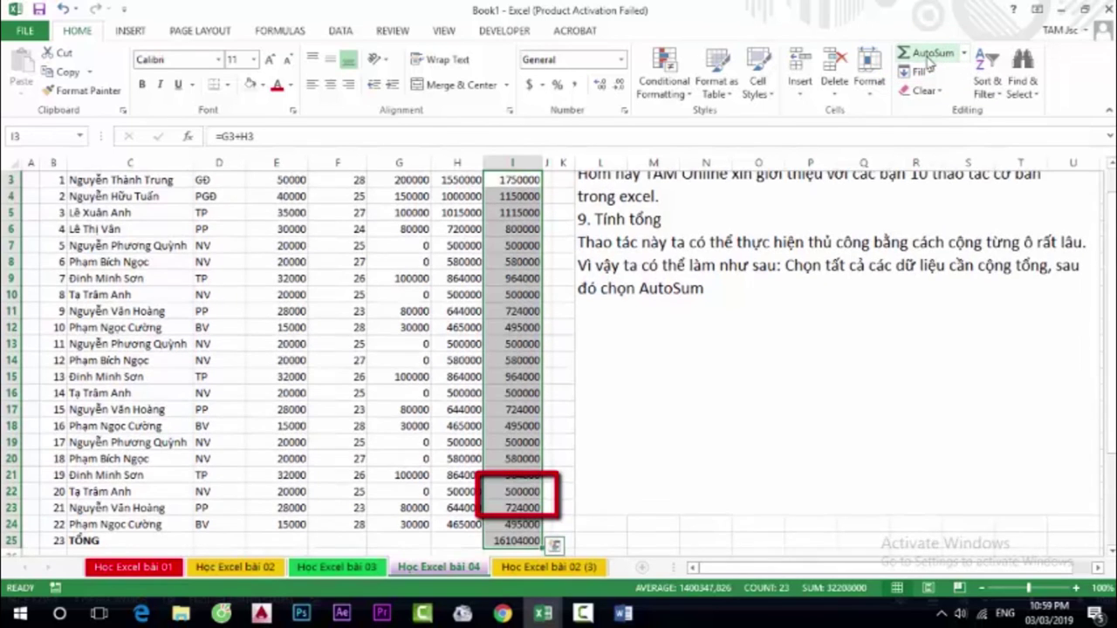
pyautogui.scroll(-2, 511, 489)
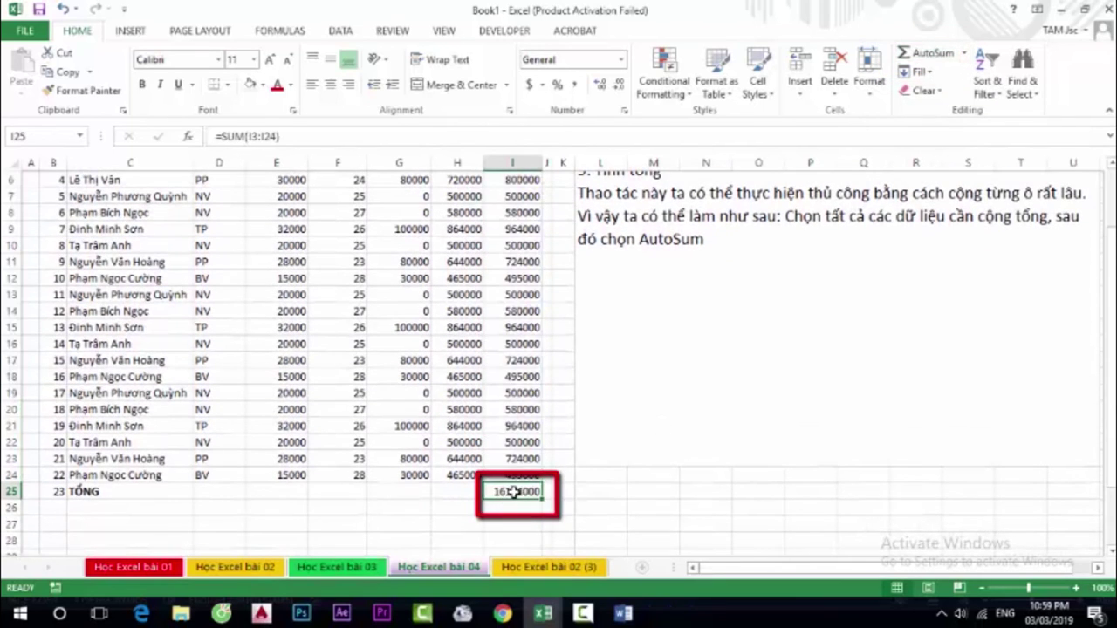
pyautogui.scroll(1, 505, 493)
pyautogui.doubleClick(506, 517)
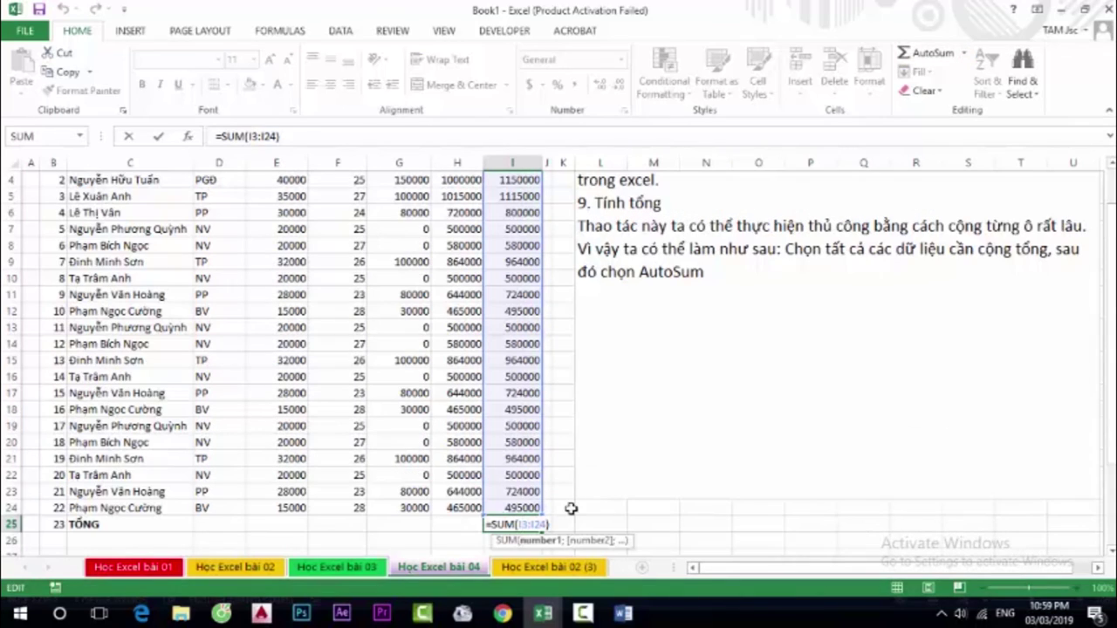
pyautogui.press('Escape')
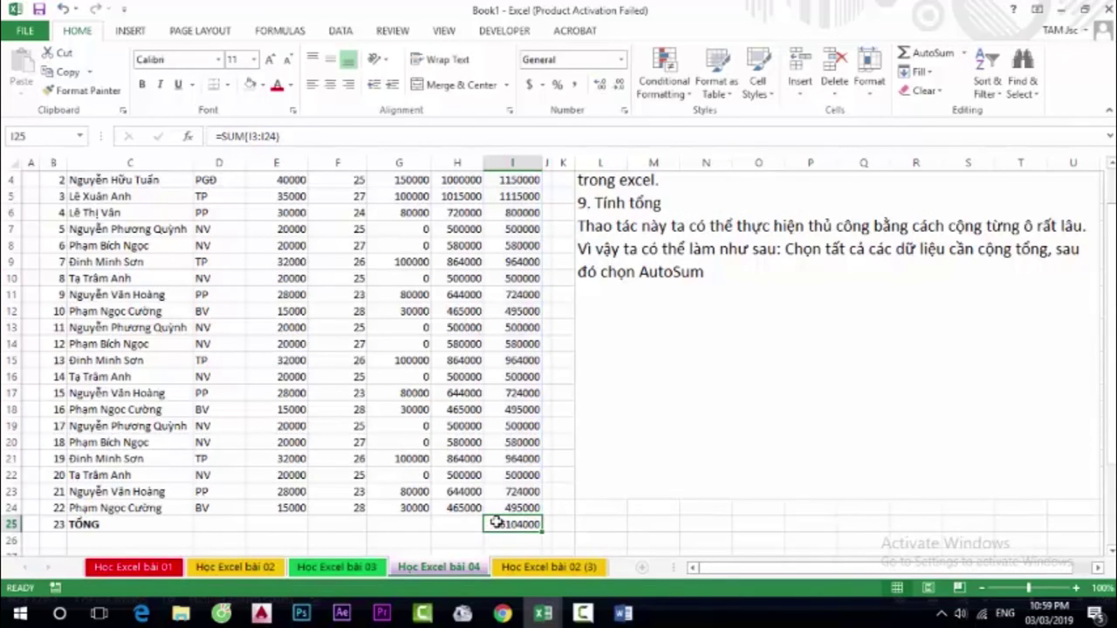
pyautogui.press('Delete')
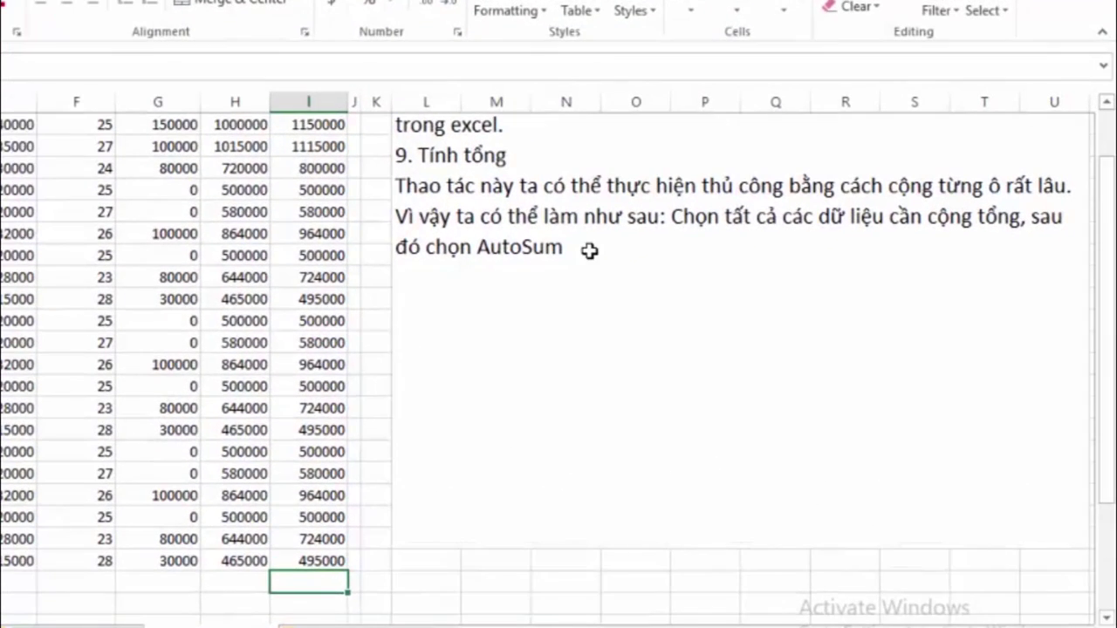
pyautogui.click(590, 250)
pyautogui.scroll(1, 590, 250)
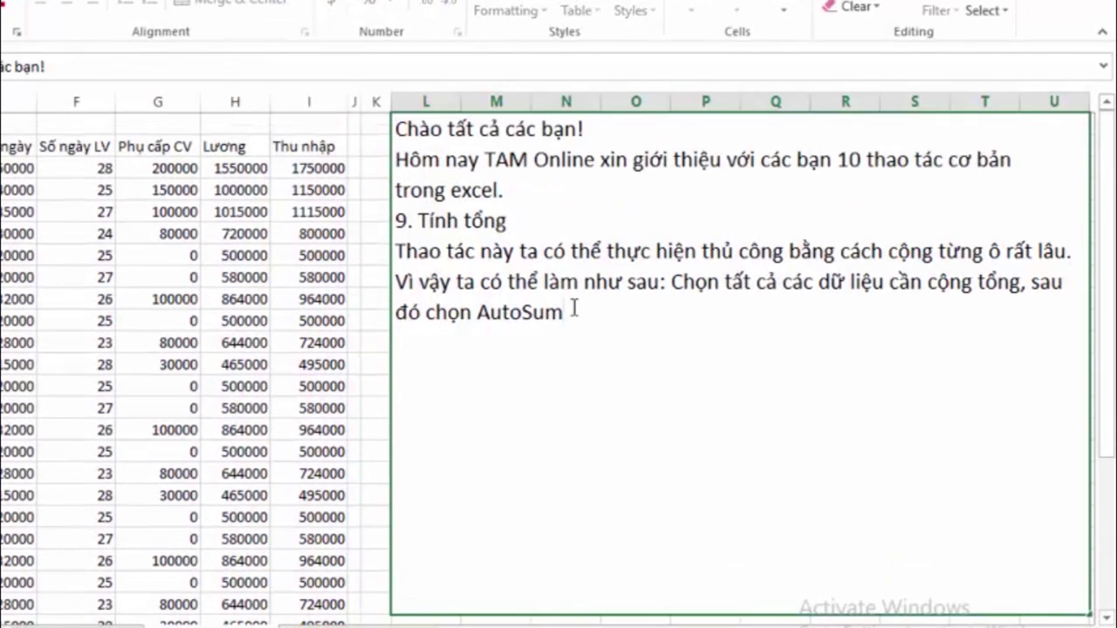
# Add the alternative: select the data to total and press Ctrl+Q for Quick Analysis
pyautogui.write('.')
pyautogui.write(' Hoặ')
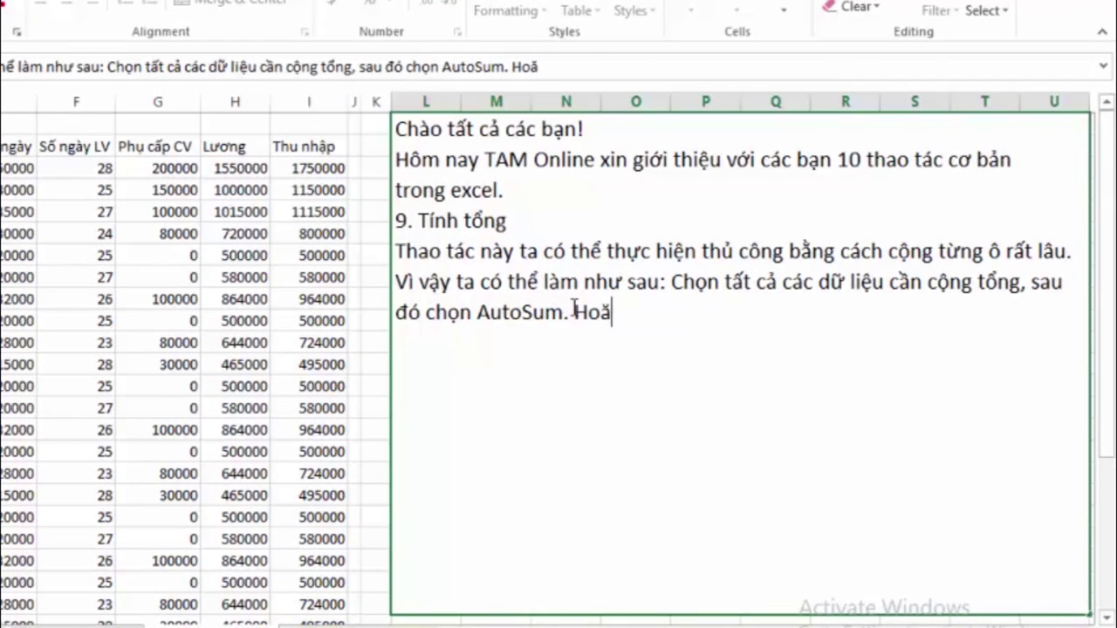
pyautogui.write('c')
pyautogui.write(' c')
pyautogui.write('hon')
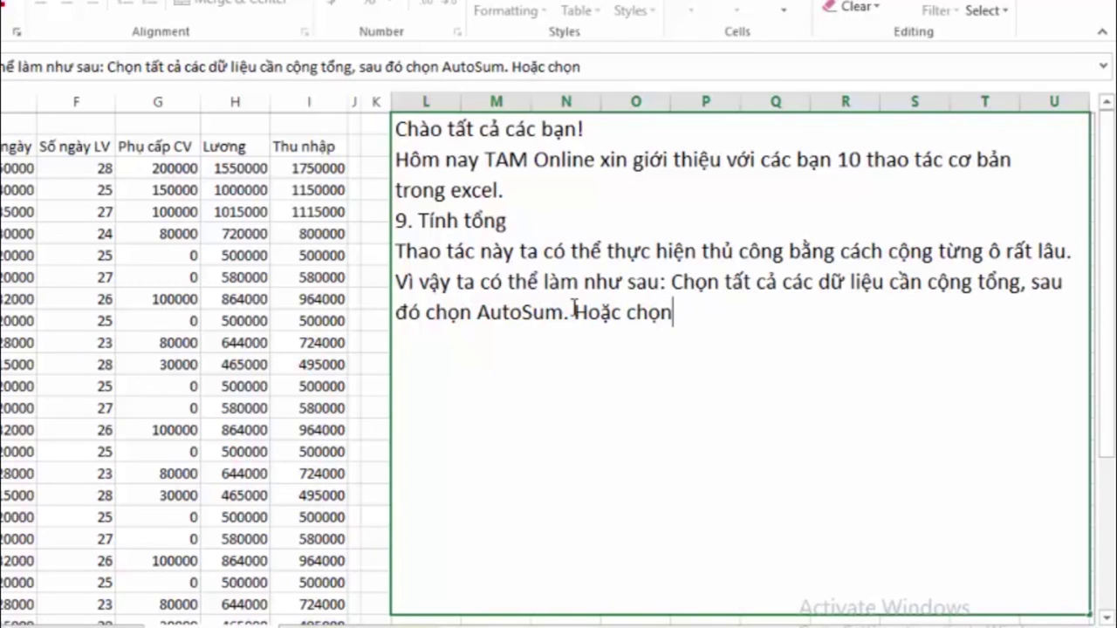
pyautogui.write(' tất ca')
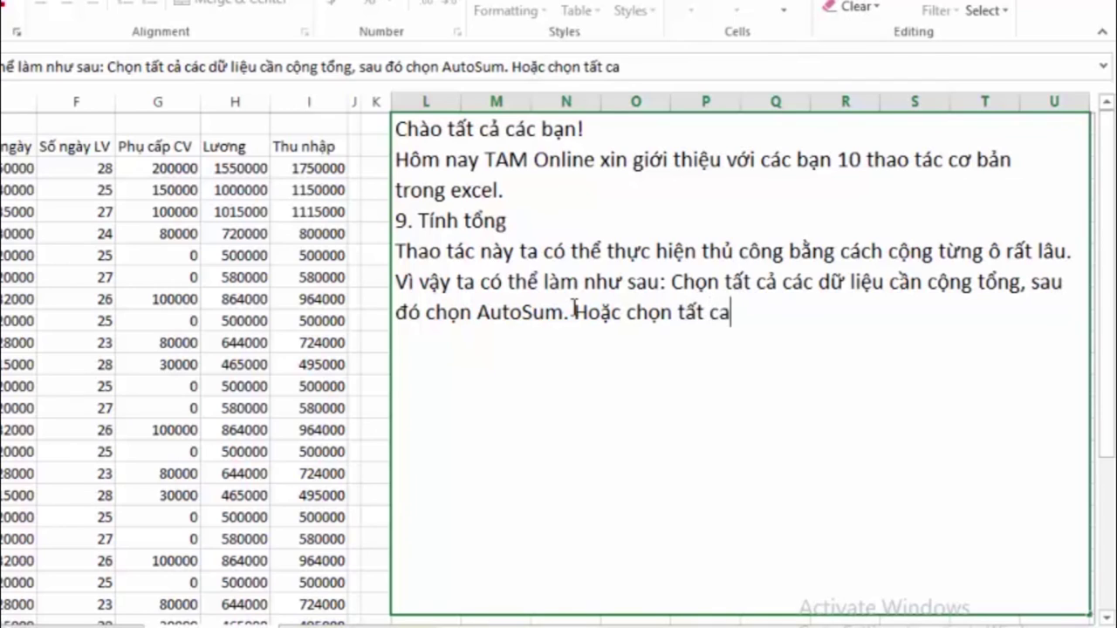
pyautogui.write('ảcác')
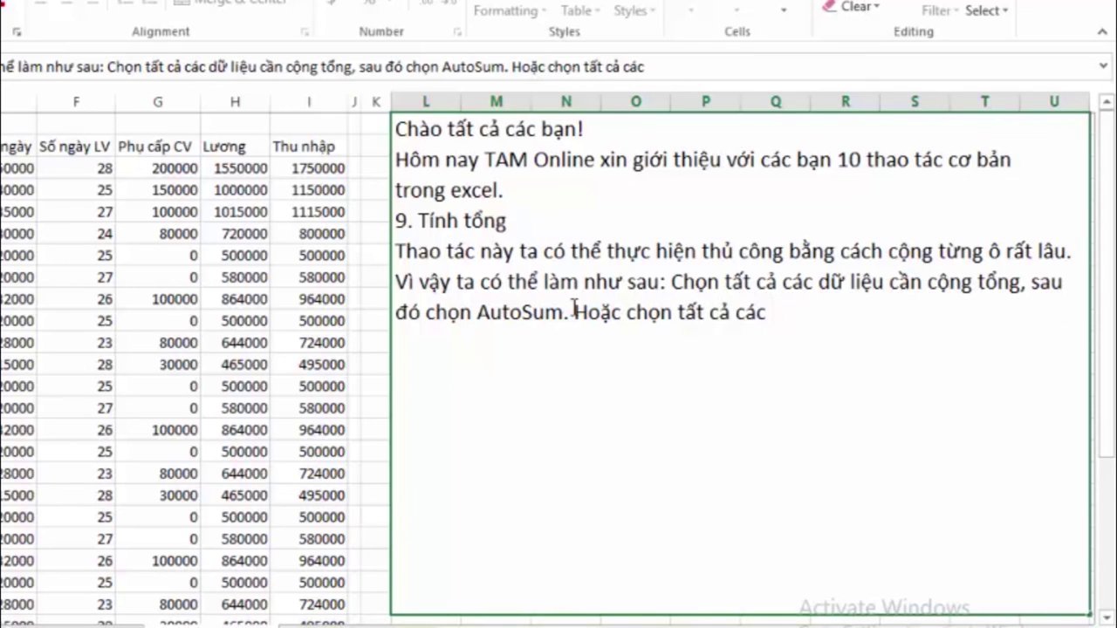
pyautogui.write(' dữ liệu')
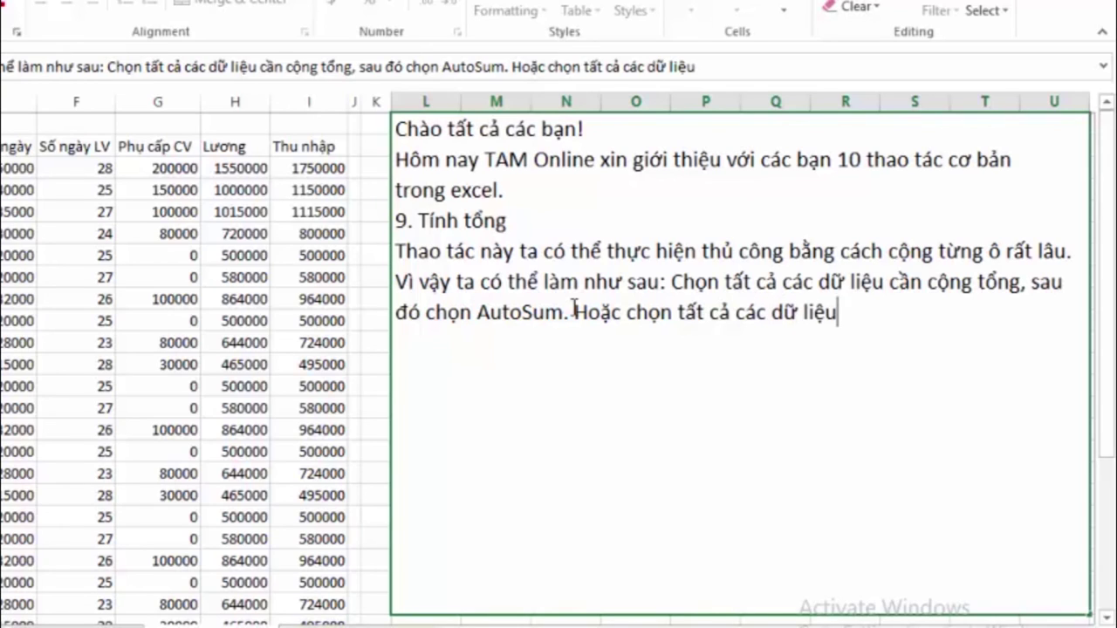
pyautogui.write(' caâng')
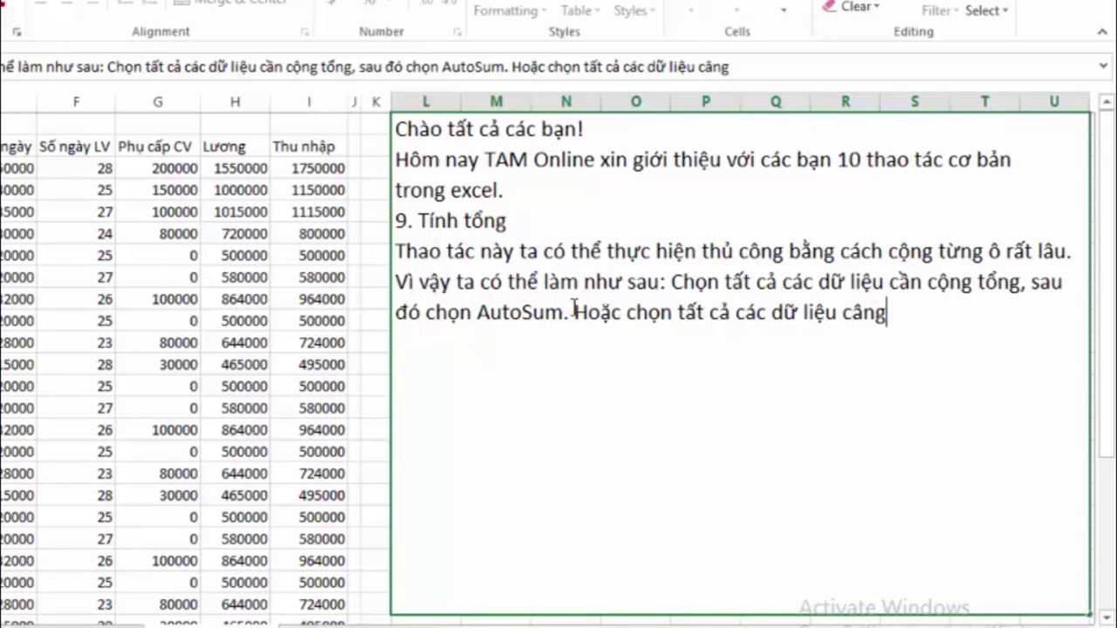
pyautogui.press('BackSpace')
pyautogui.write('f cong')
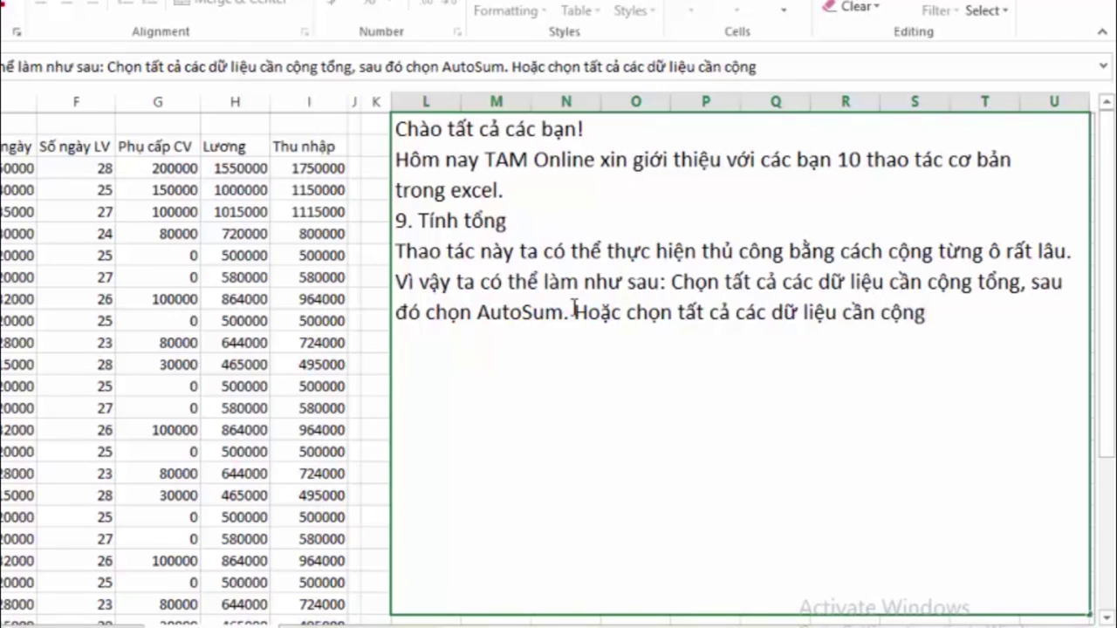
pyautogui.write(' toổng ')
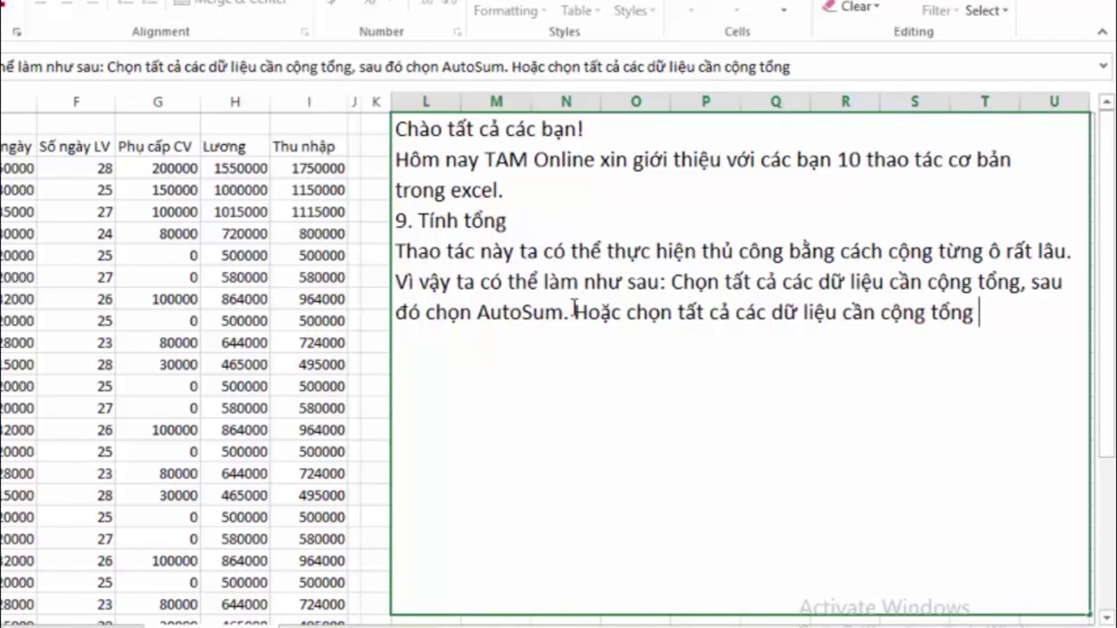
pyautogui.write('và nhâ')
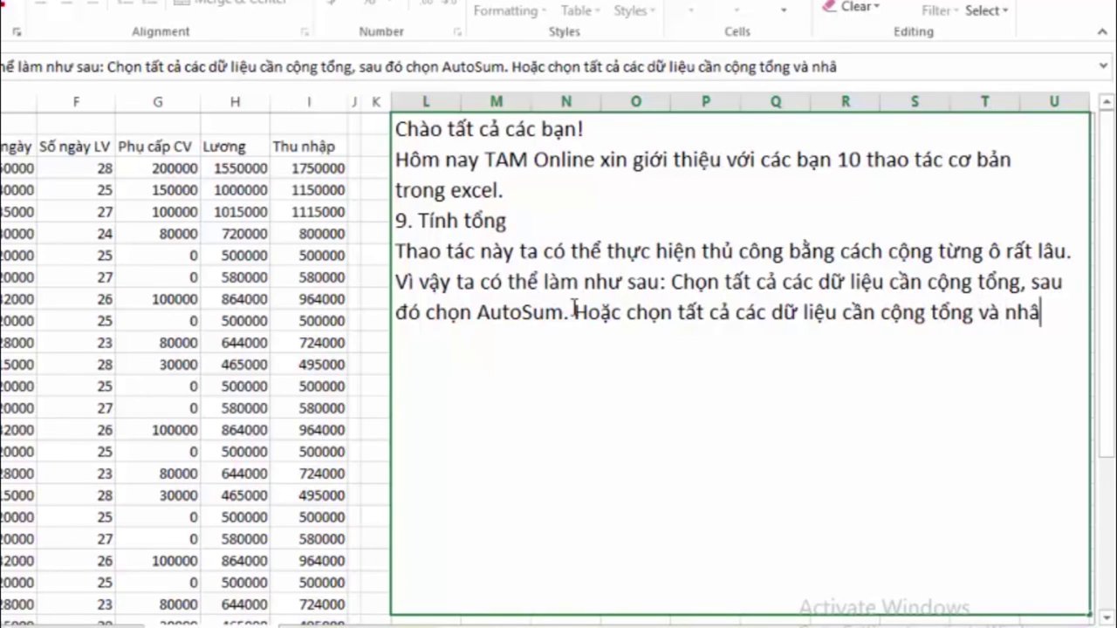
pyautogui.write('n tổ')
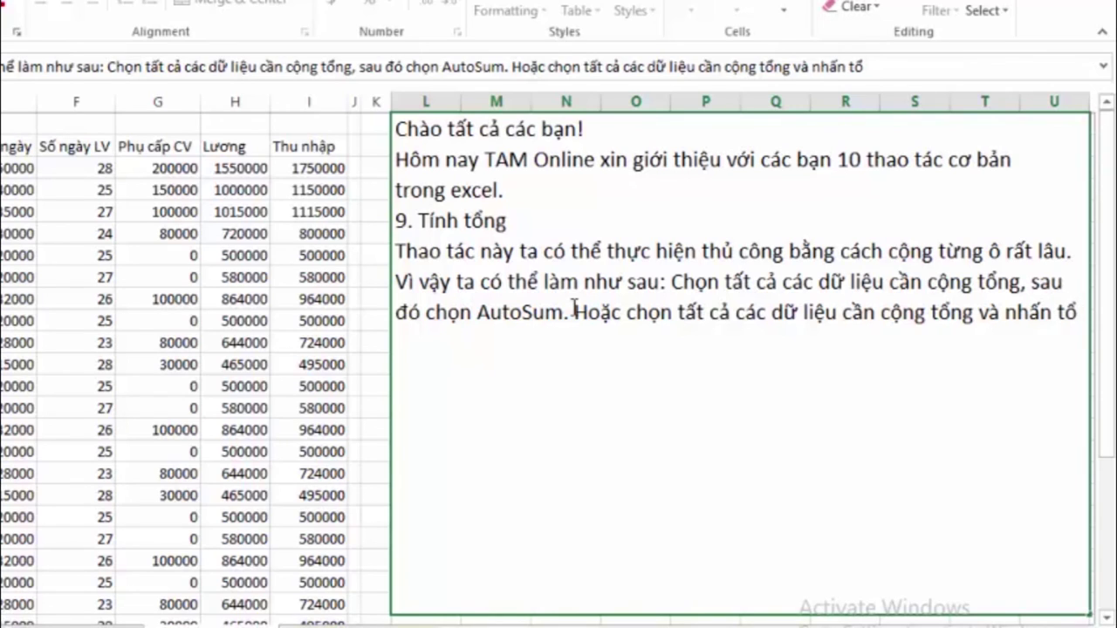
pyautogui.write(' h')
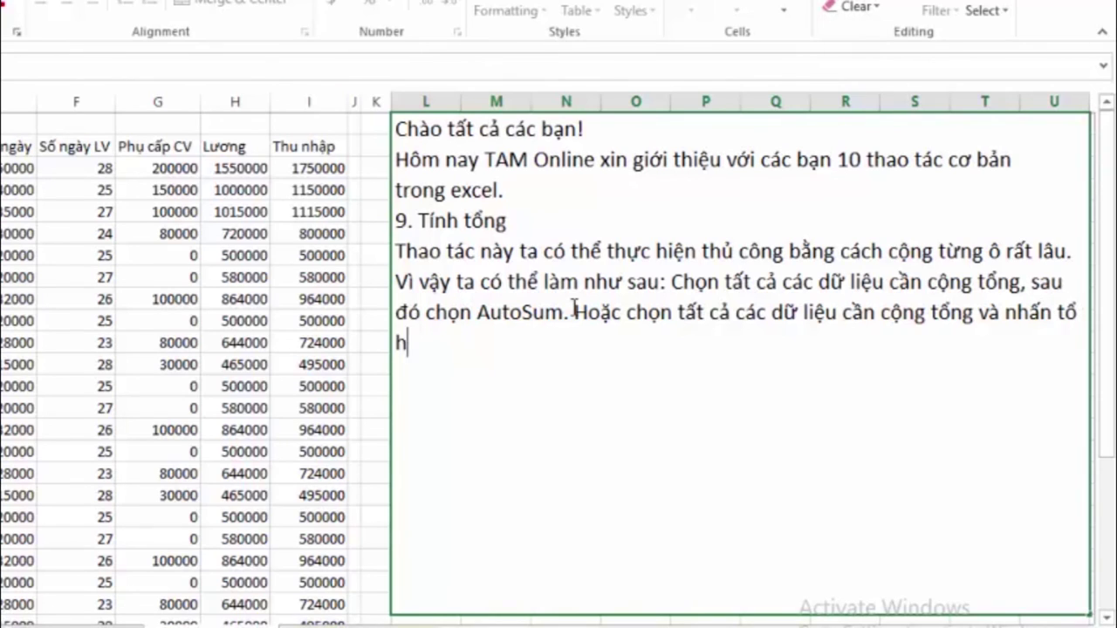
pyautogui.write('ợp')
pyautogui.write(' phim')
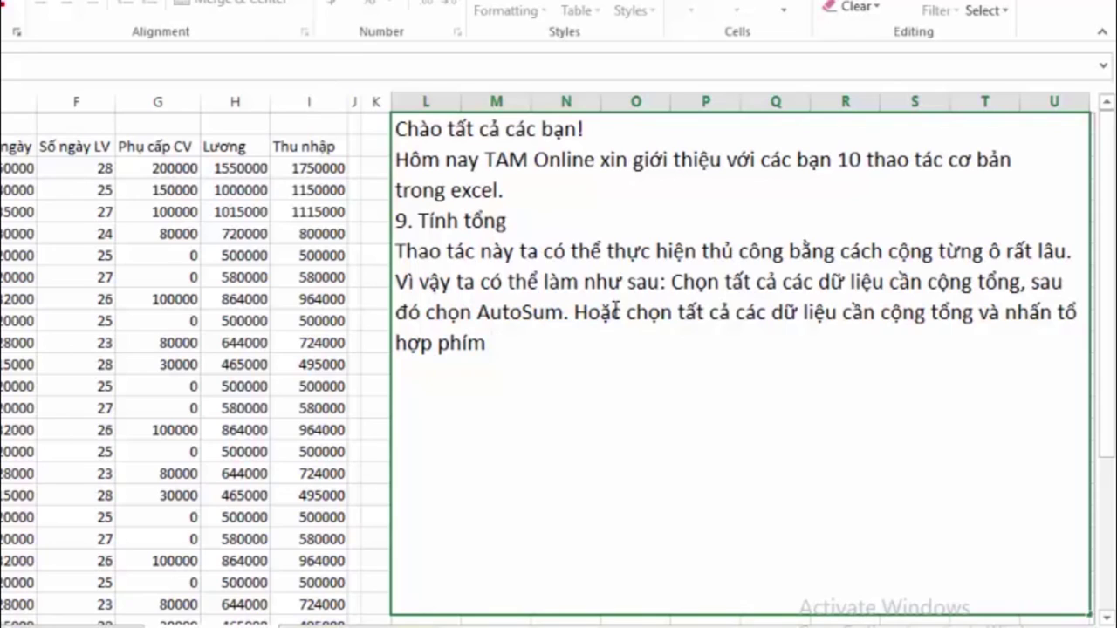
pyautogui.write(' Ctrl+')
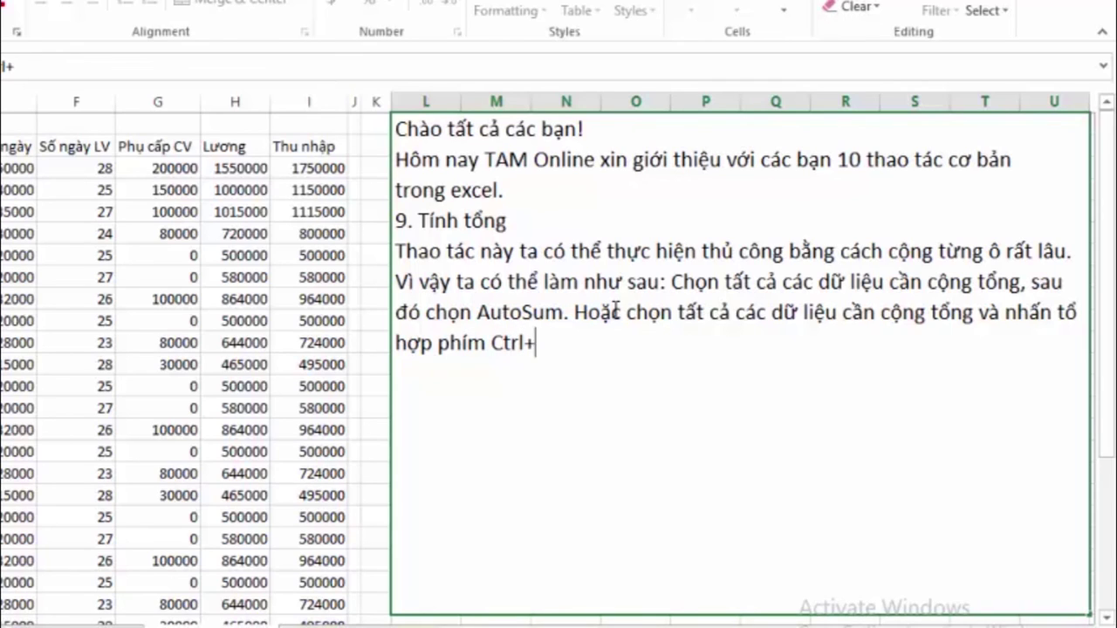
pyautogui.write('Q')
pyautogui.write(' đe')
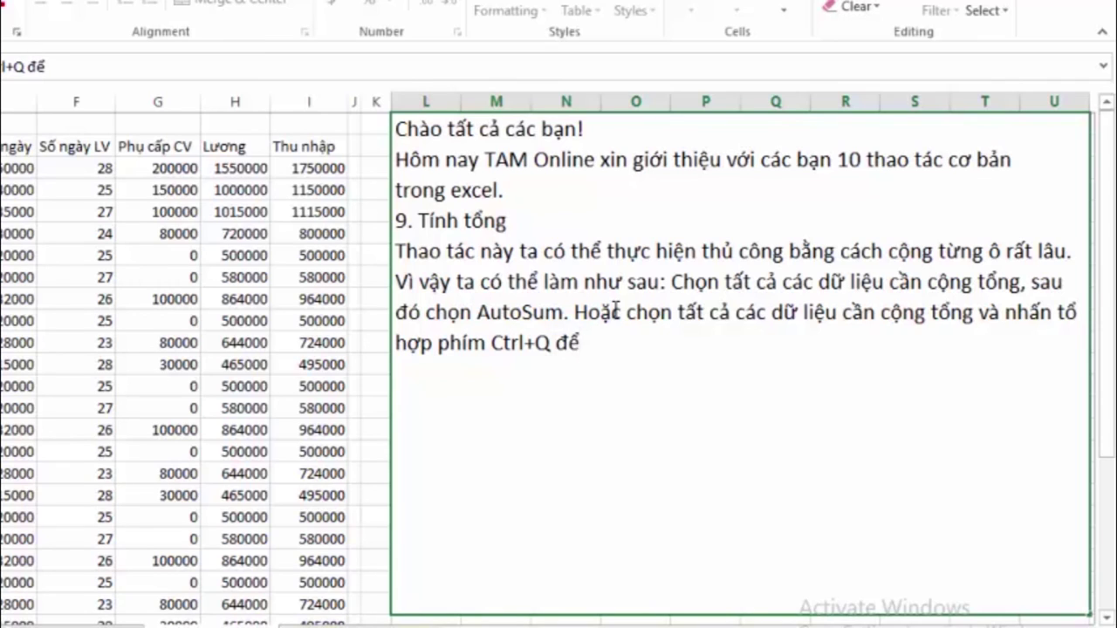
pyautogui.write(' sư')
pyautogui.write(' dung')
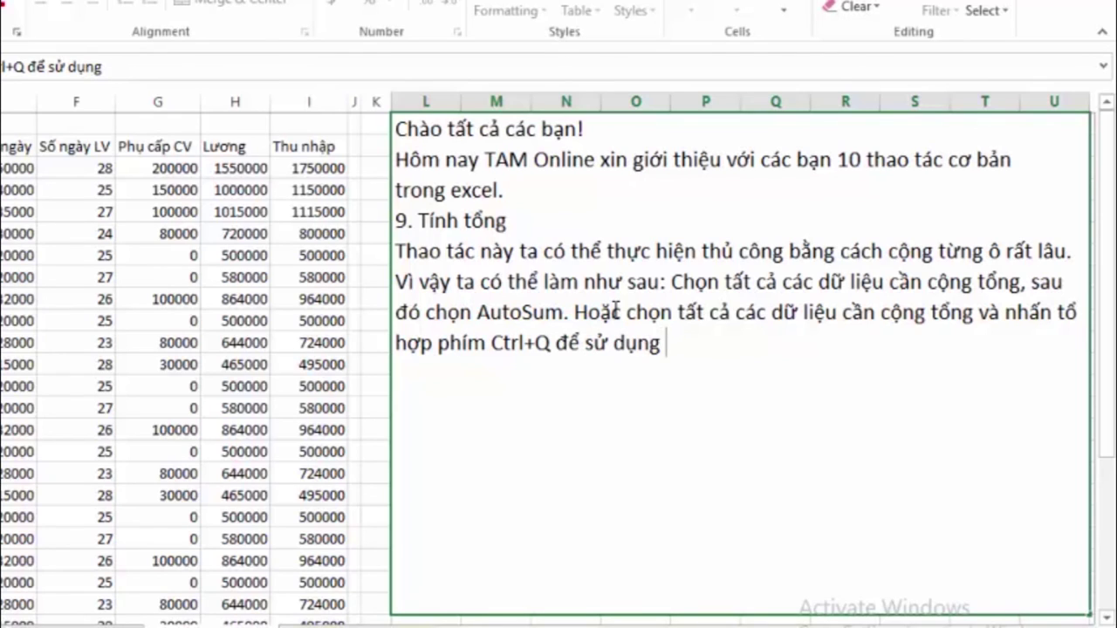
pyautogui.write(' chư')
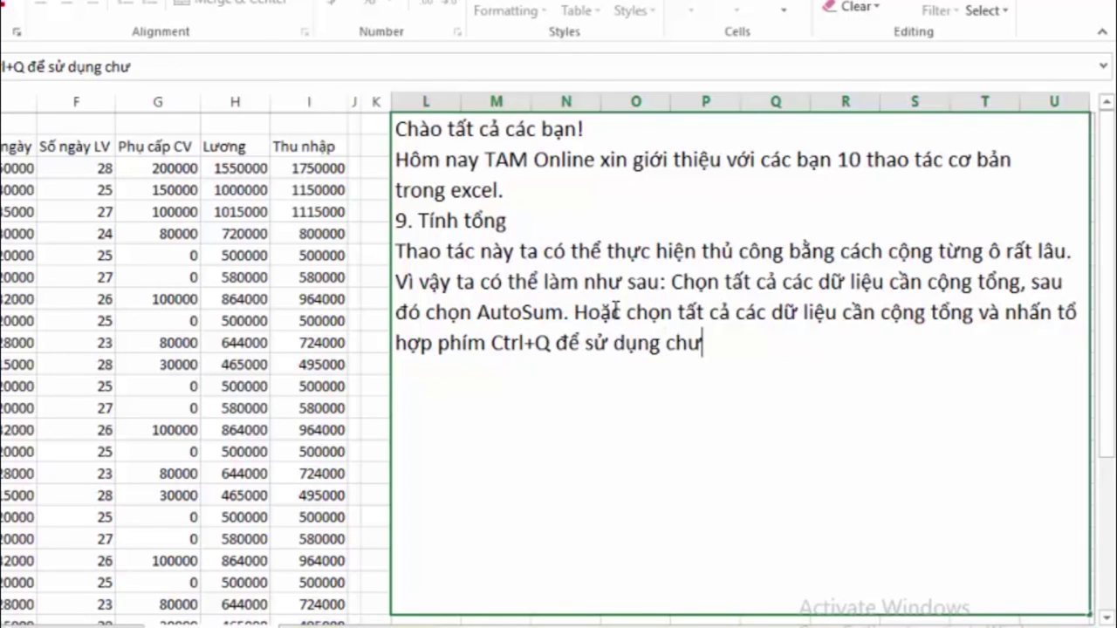
pyautogui.press('BackSpace')
pyautogui.write('ức năng ')
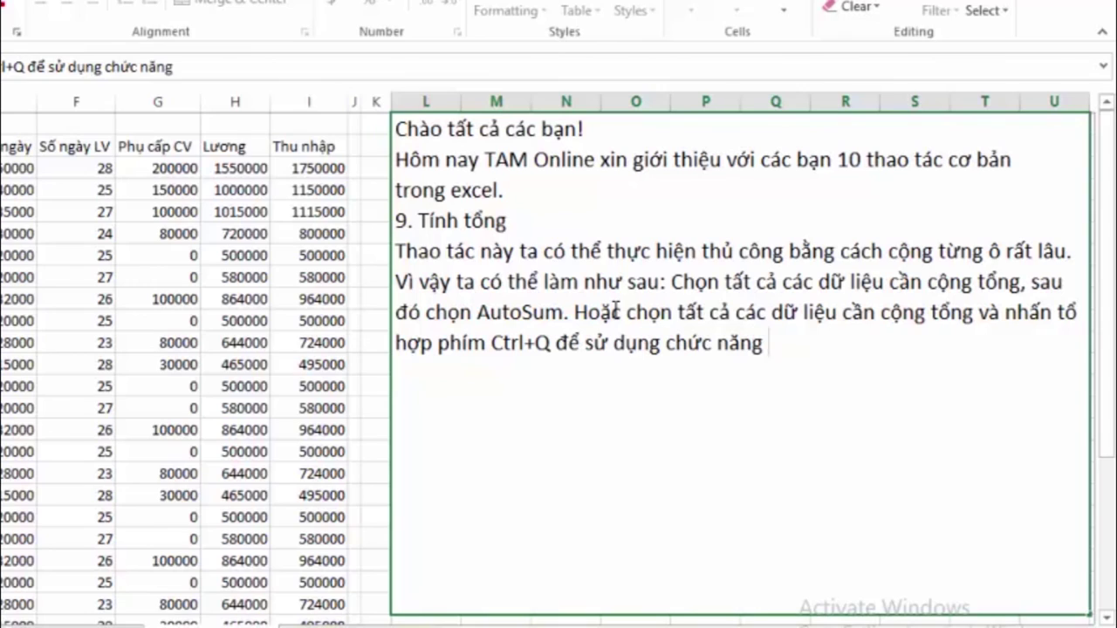
pyautogui.write('Qy')
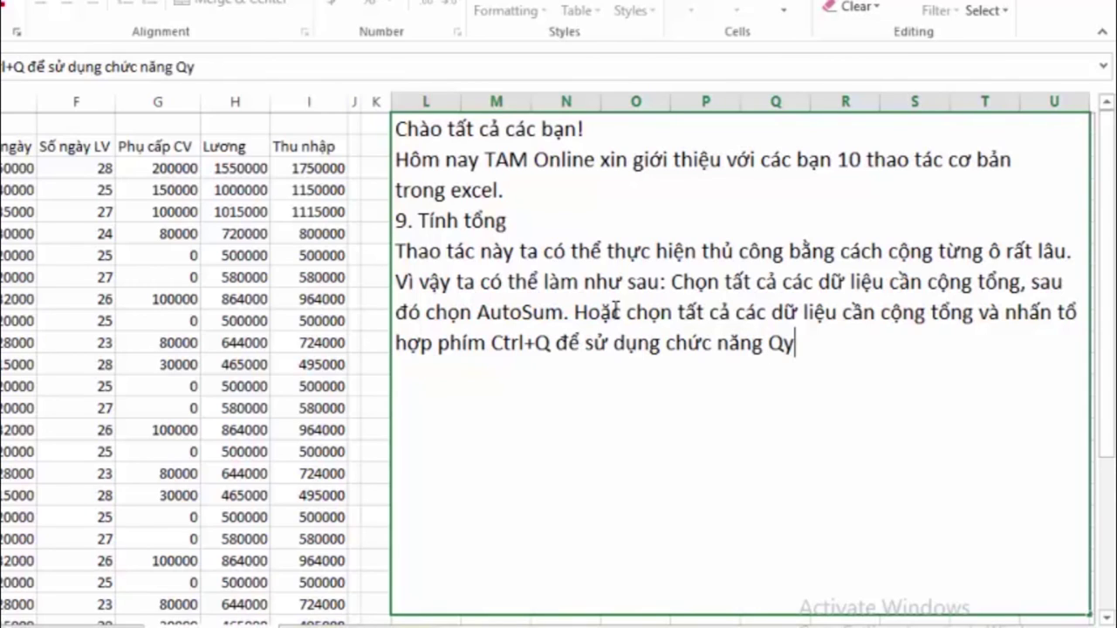
pyautogui.write('ick')
pyautogui.write(' An')
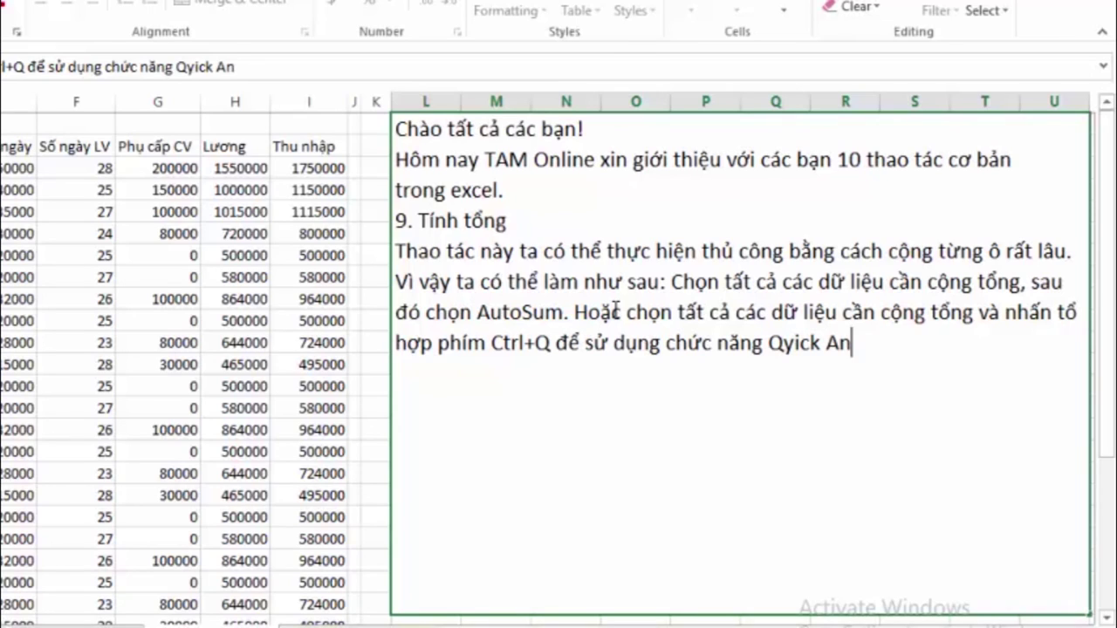
pyautogui.write('a')
pyautogui.write('lys')
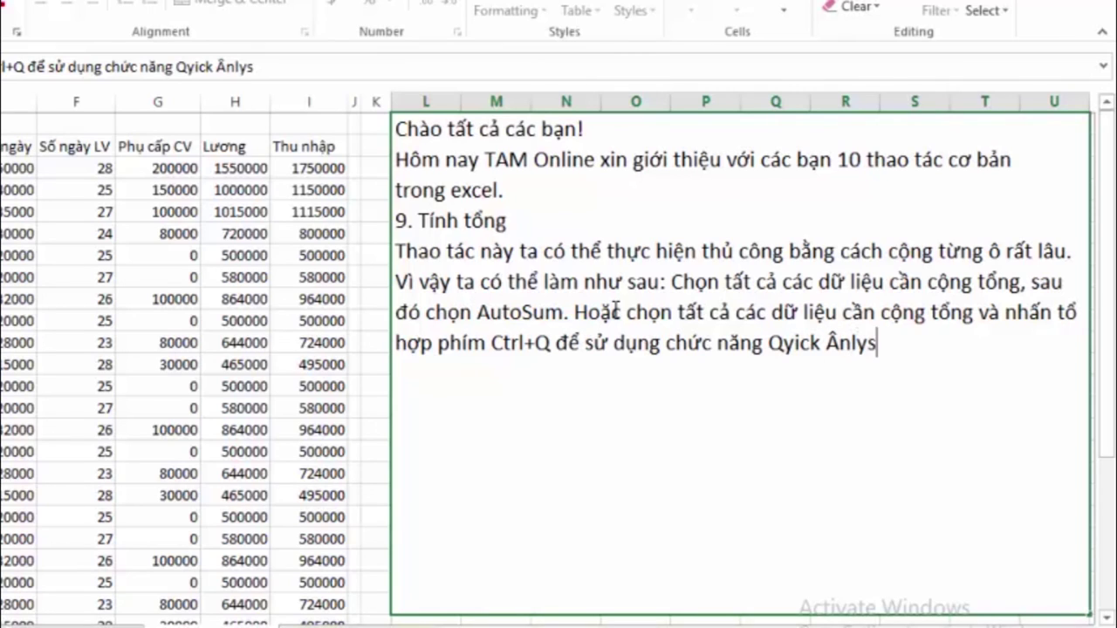
pyautogui.write('ic')
pyautogui.press('BackSpace')
pyautogui.press('BackSpace')
pyautogui.press('BackSpace')
pyautogui.press('BackSpace')
pyautogui.press('BackSpace')
pyautogui.press('BackSpace')
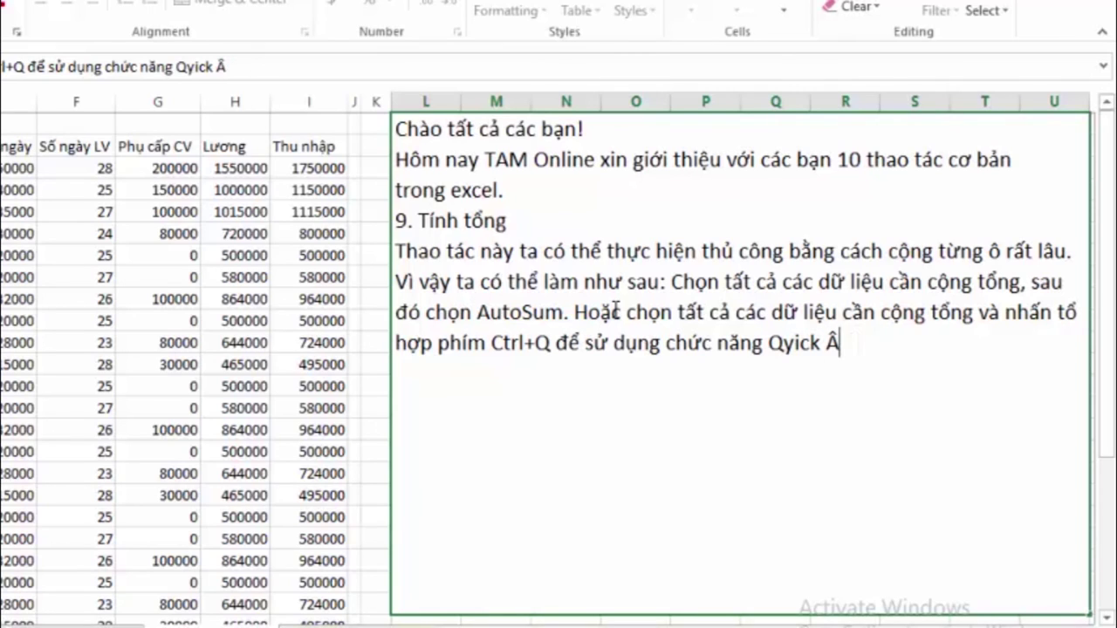
pyautogui.press('BackSpace')
pyautogui.write('Ana')
pyautogui.write('lys')
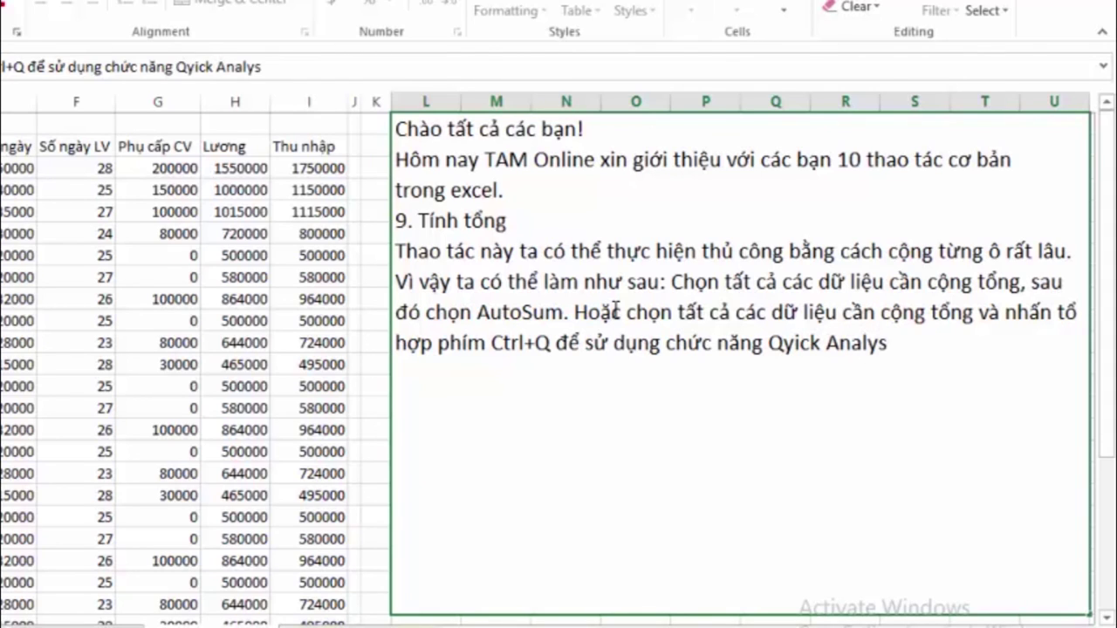
pyautogui.write('ic')
pyautogui.write('s')
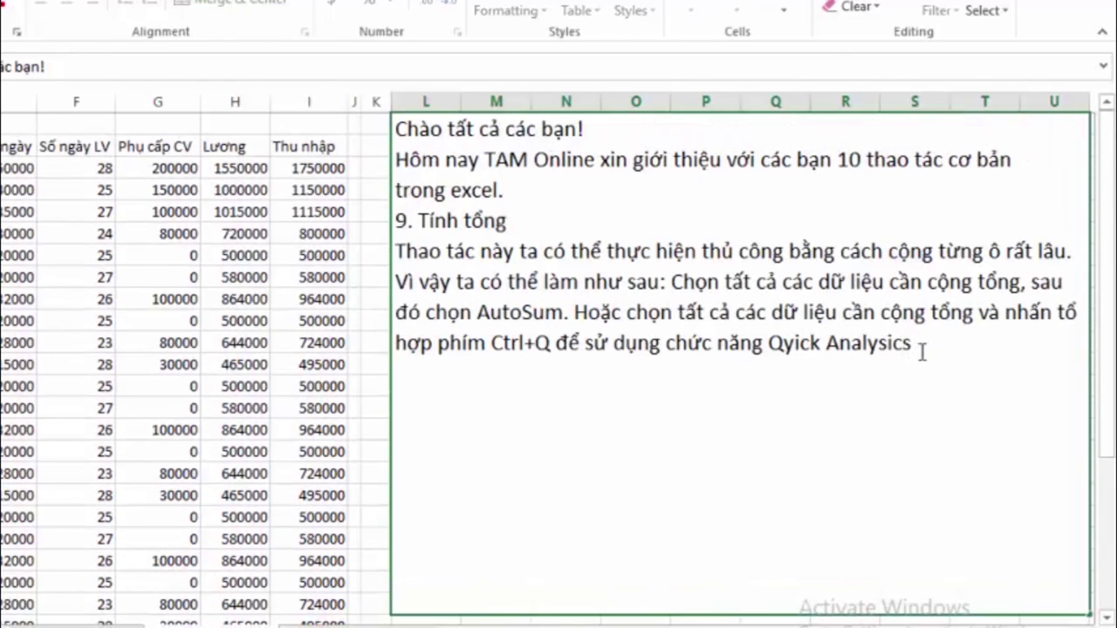
# Fix 'Analysics' to 'Analysis' and append 'sau đó chọn TOTAL > Sum'
pyautogui.click(904, 343)
pyautogui.press('BackSpace')
pyautogui.write(',')
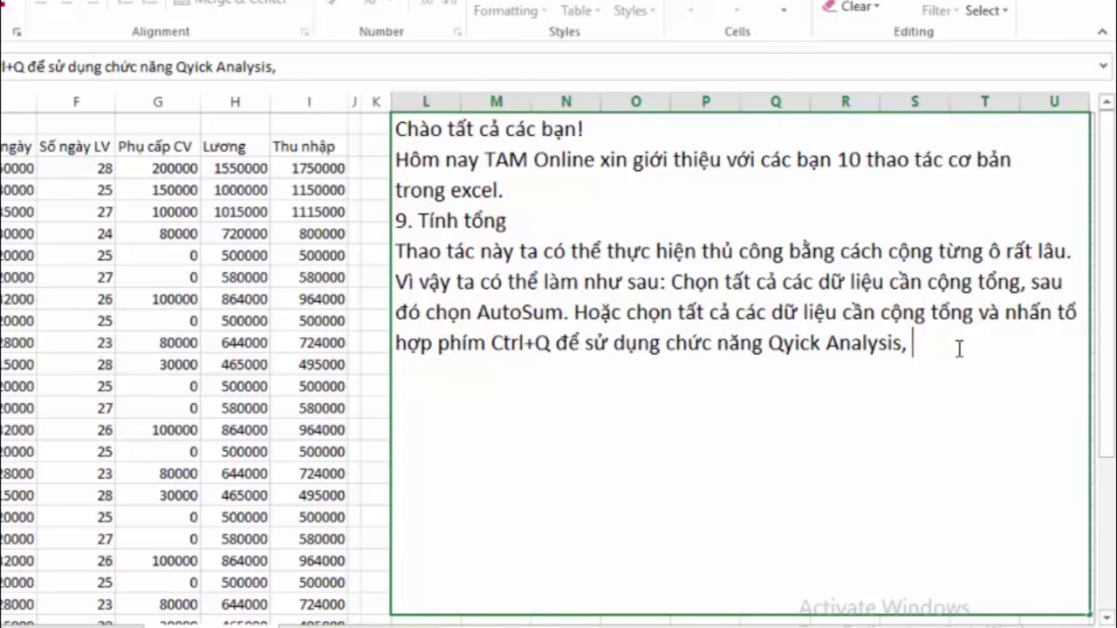
pyautogui.write('sau đó')
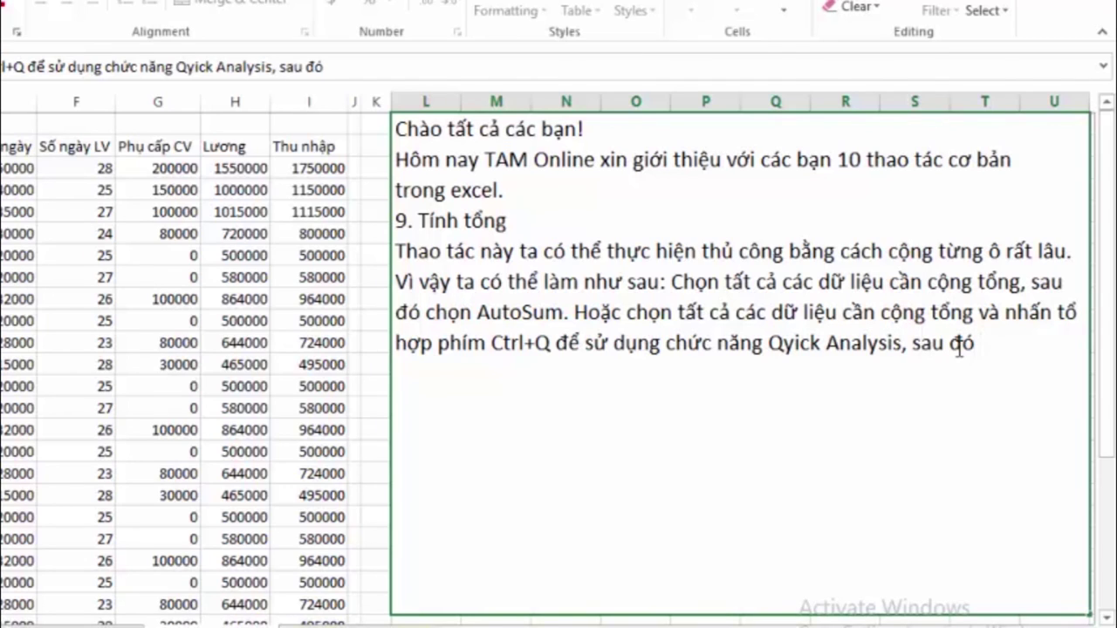
pyautogui.write(' chọn ')
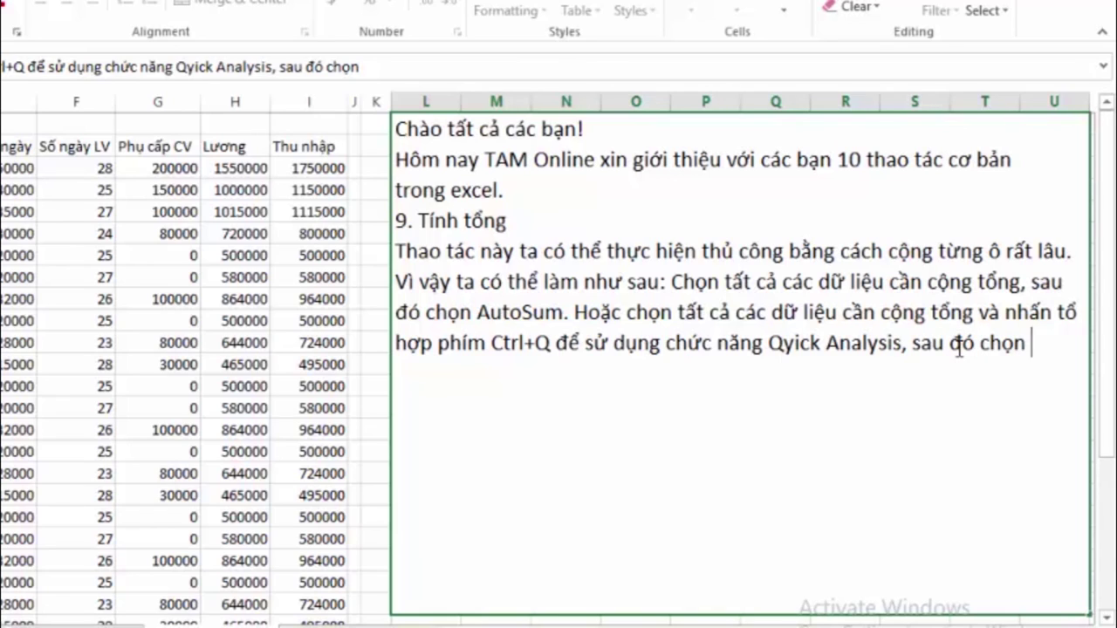
pyautogui.write('T')
pyautogui.write('O')
pyautogui.write('TA')
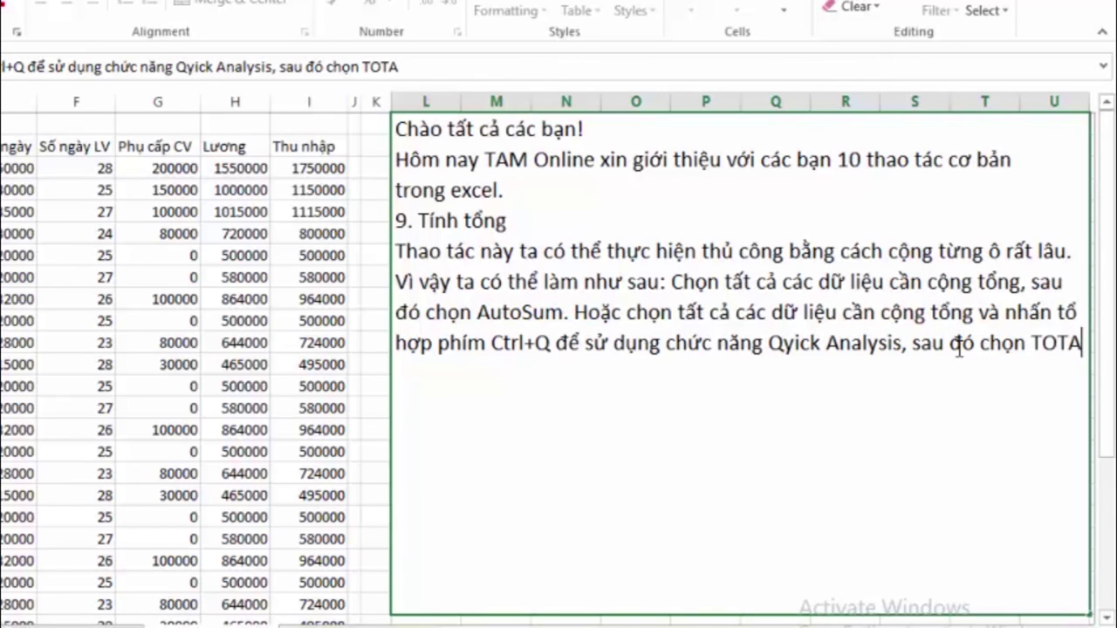
pyautogui.write('L')
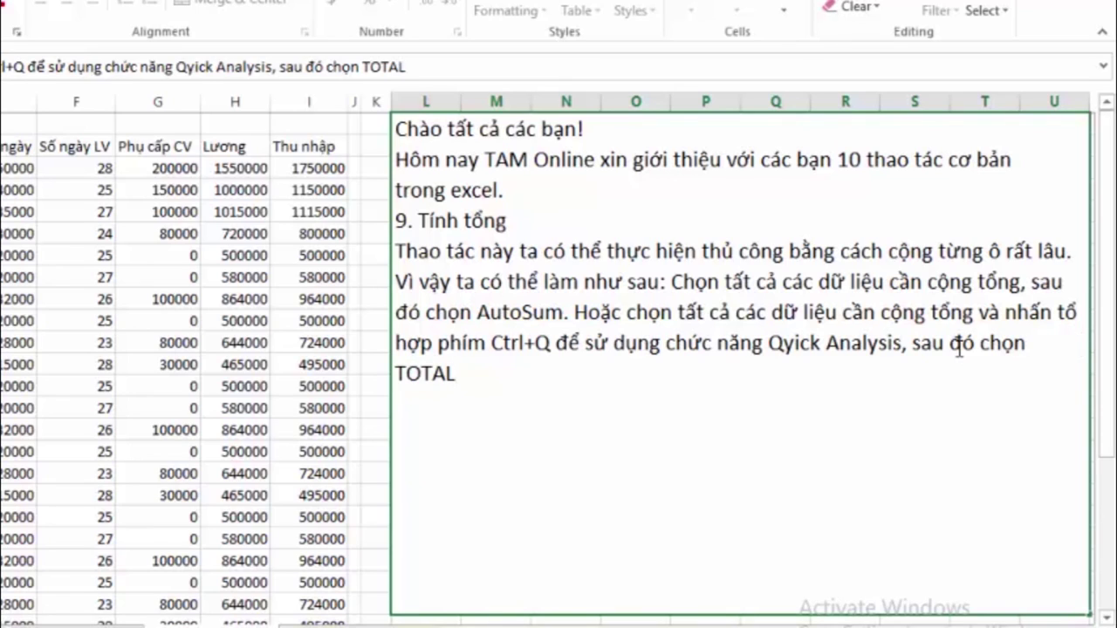
pyautogui.write(' >')
pyautogui.write(' Sum')
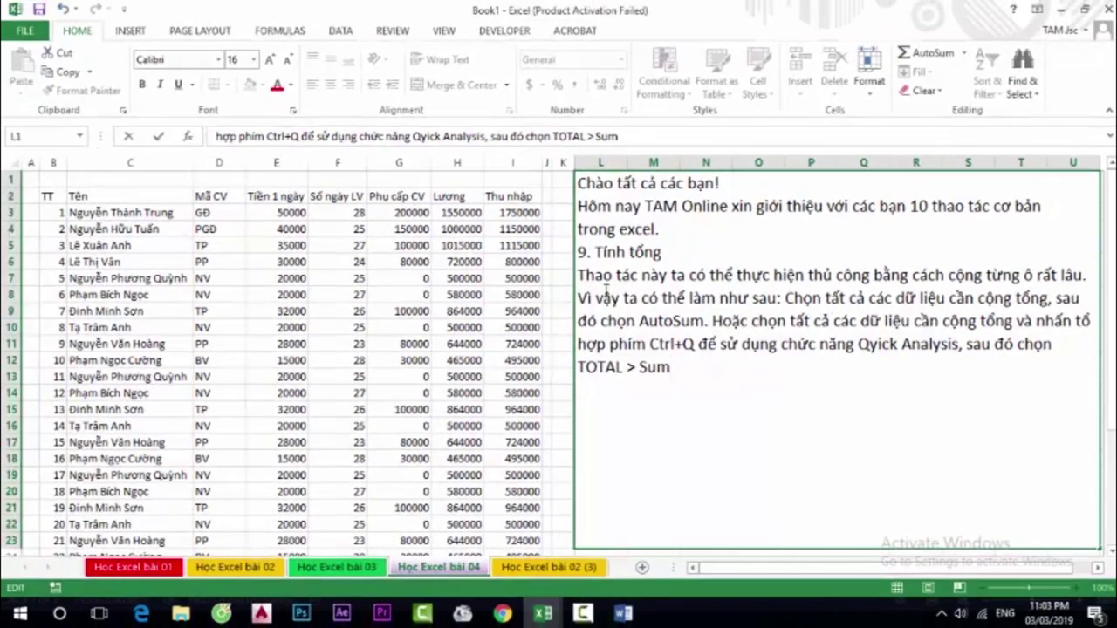
# Sum Thu nhập cells I3:I24 with Quick Analysis Totals > Sum, placing =SUM(I3:I24) in I25
pyautogui.click(522, 212)
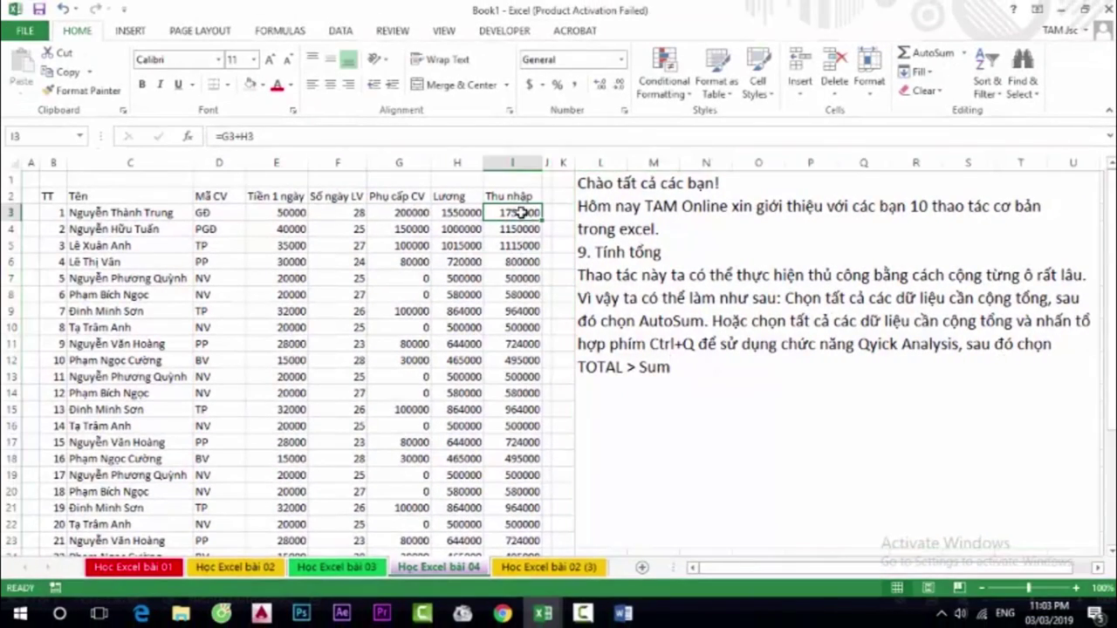
pyautogui.scroll(-3, 544, 288)
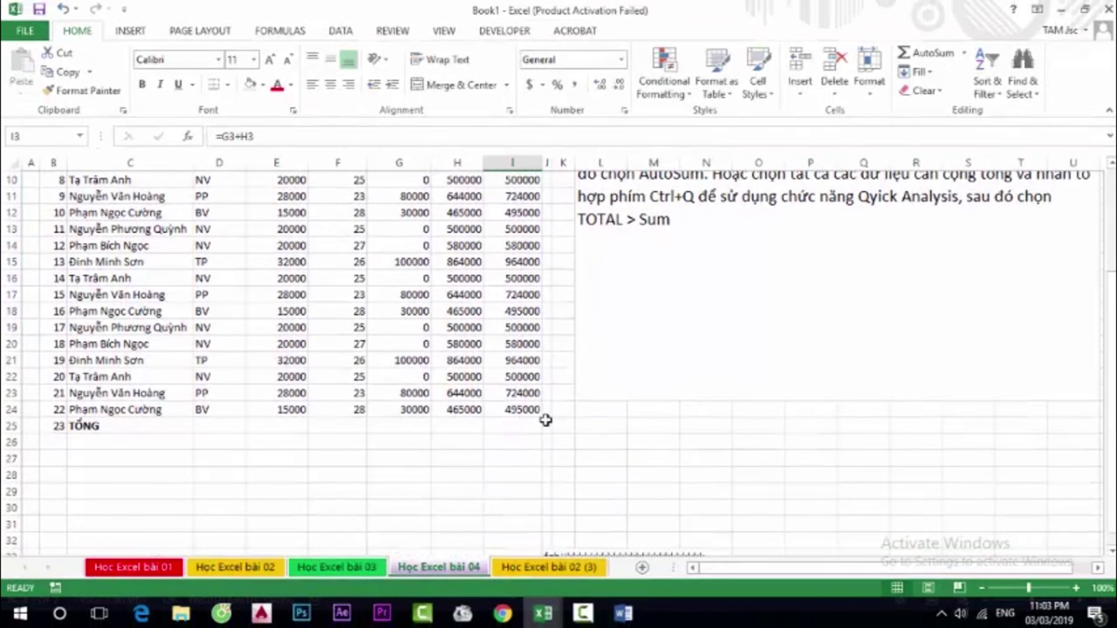
pyautogui.keyDown('shift'); pyautogui.click(523, 409); pyautogui.keyUp('shift')
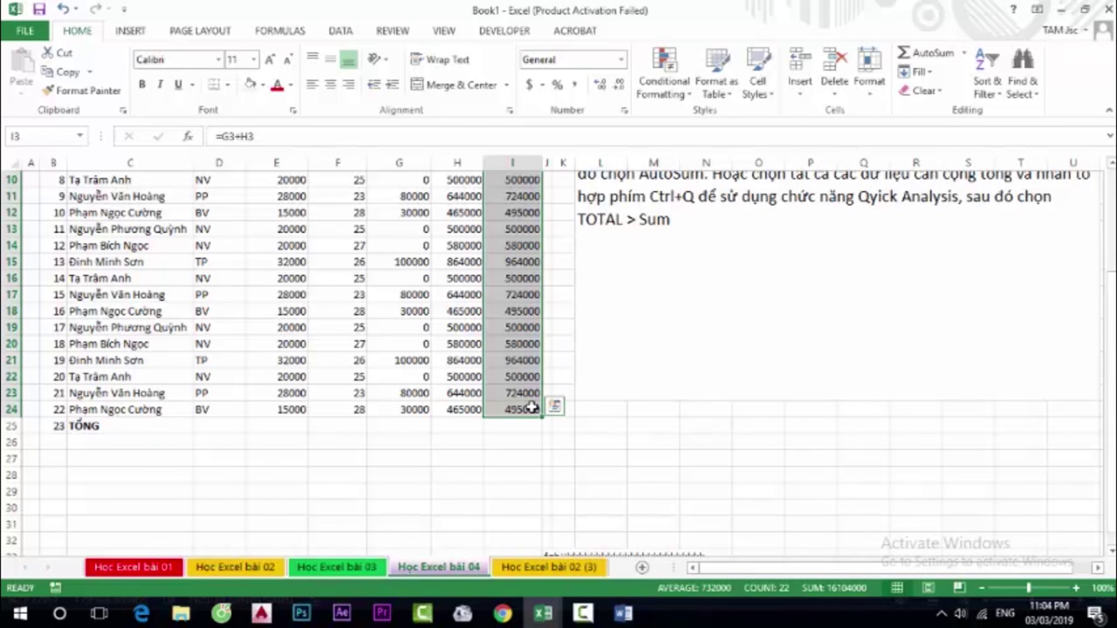
pyautogui.hotkey('ctrl', 'q')
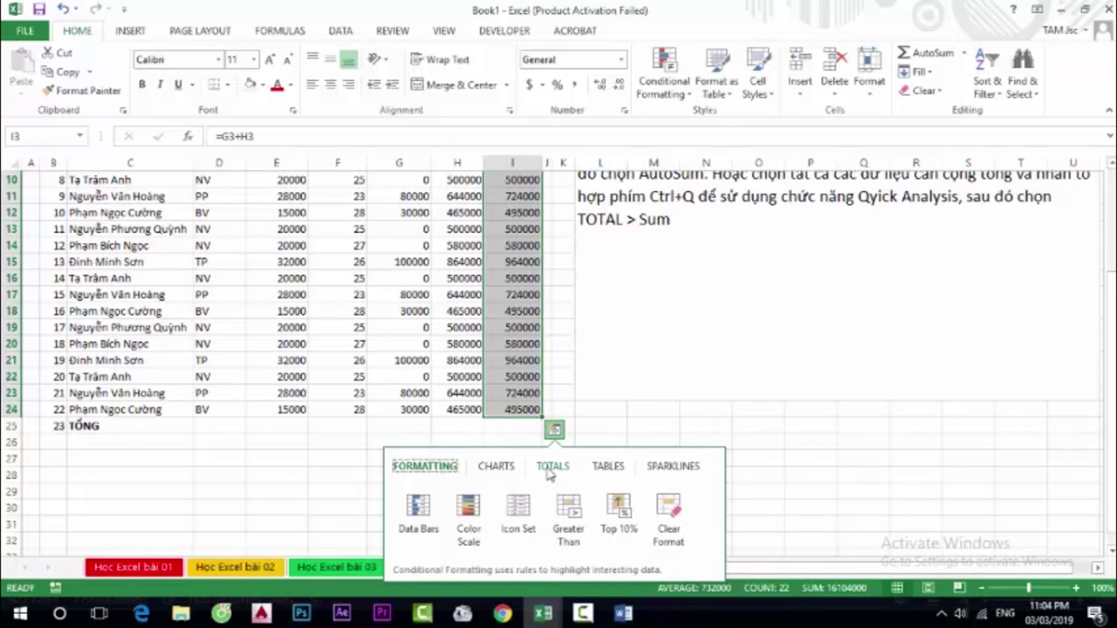
pyautogui.click(548, 471)
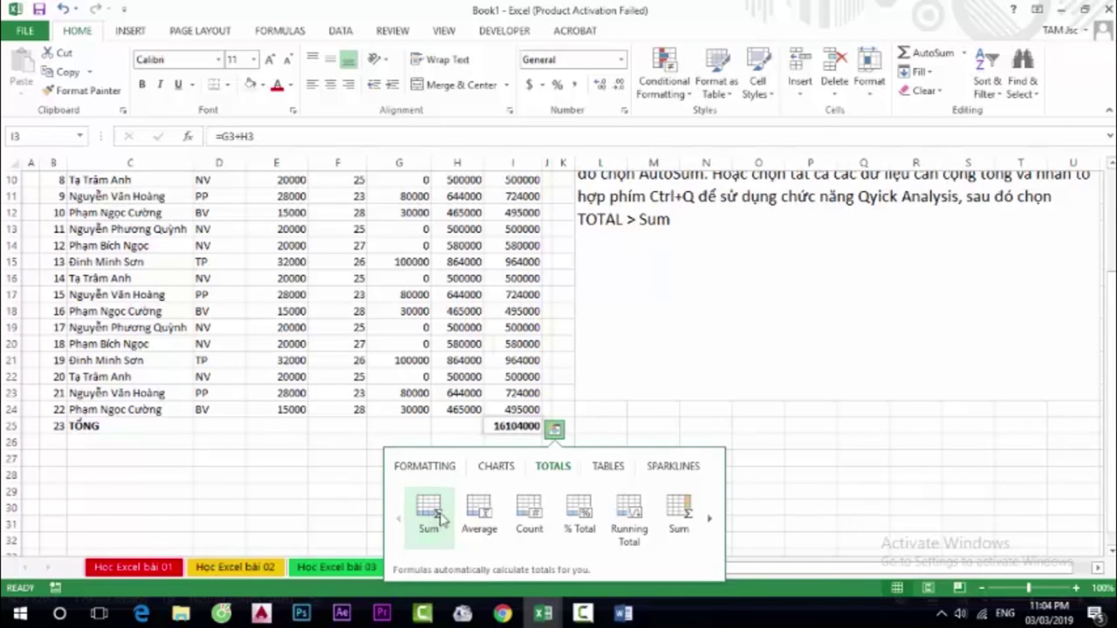
pyautogui.click(441, 520)
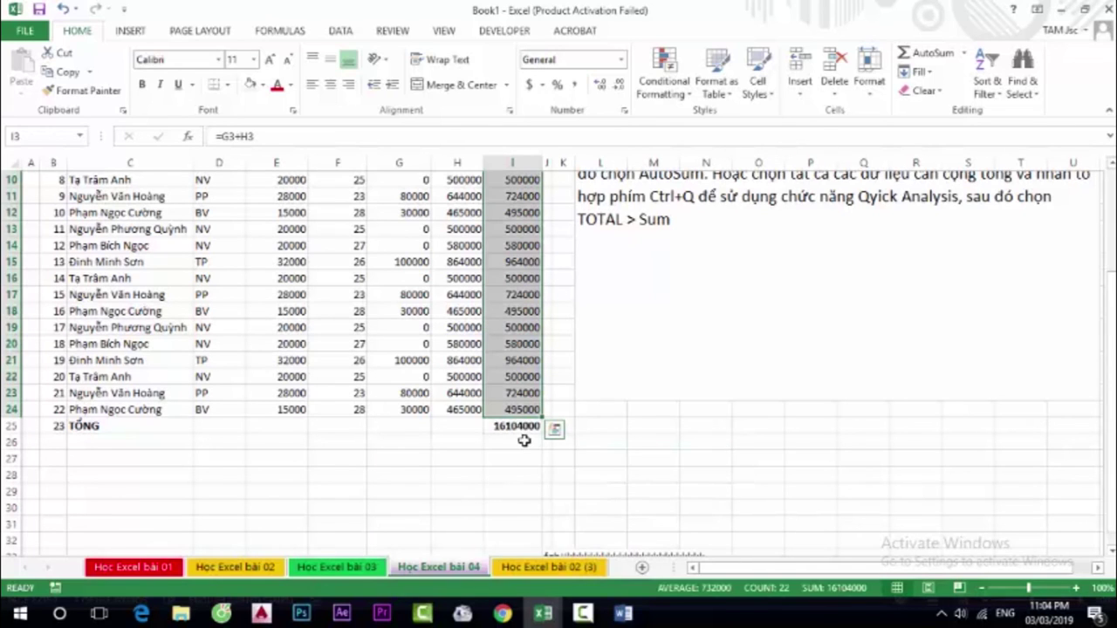
pyautogui.click(527, 426)
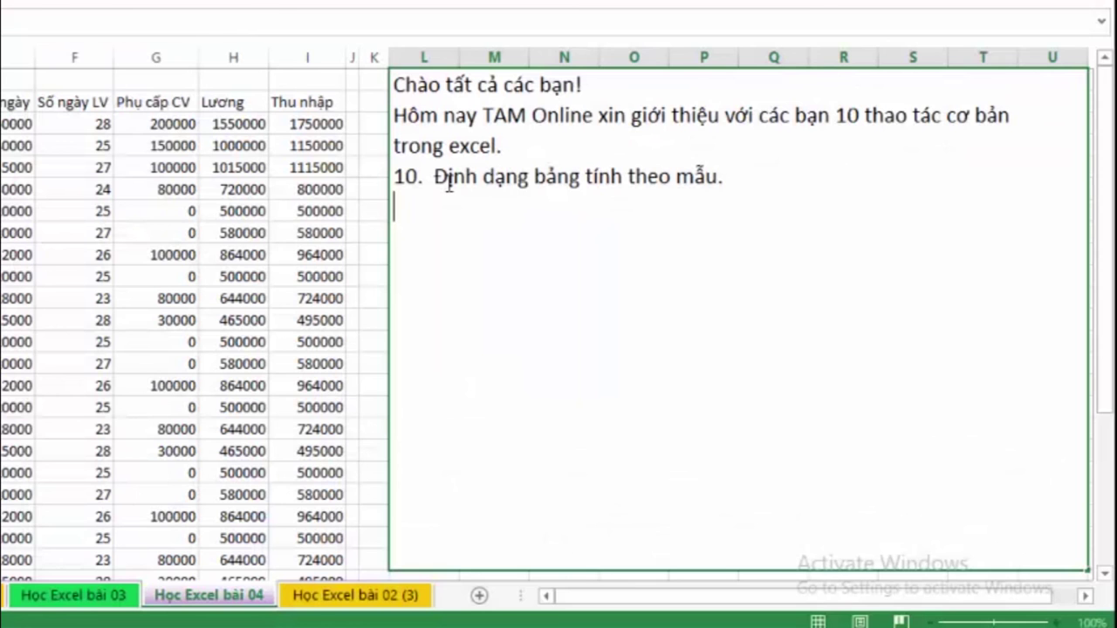
# Under heading 10, write that the table lacks borders and decoration, and formatting by hand wastes time
pyautogui.write('Như ở')
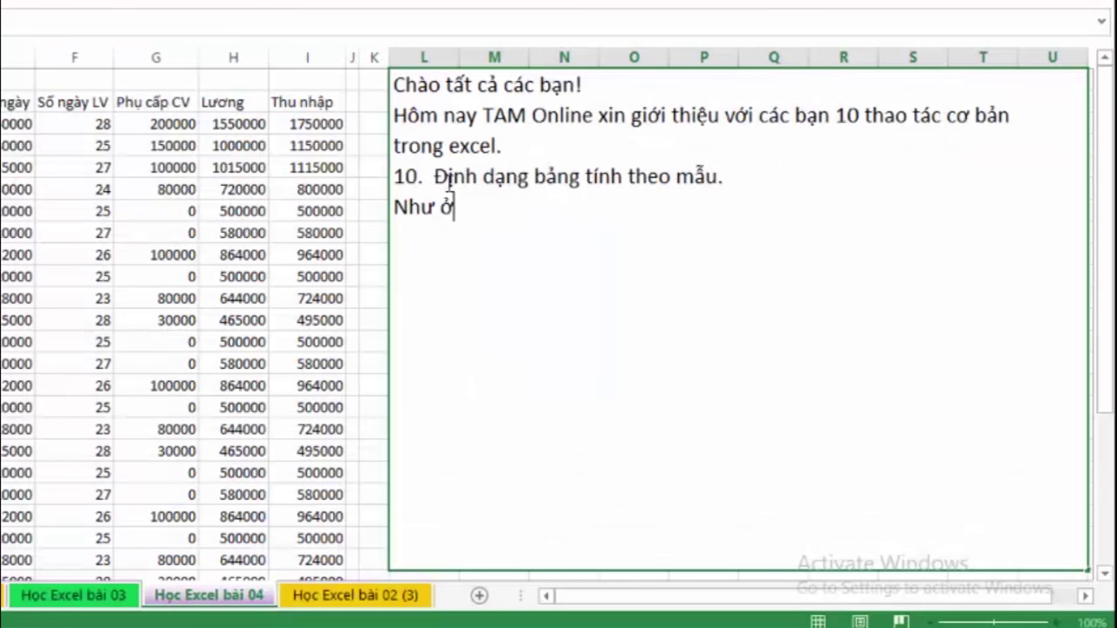
pyautogui.write(' bên')
pyautogui.write(' ta có mô')
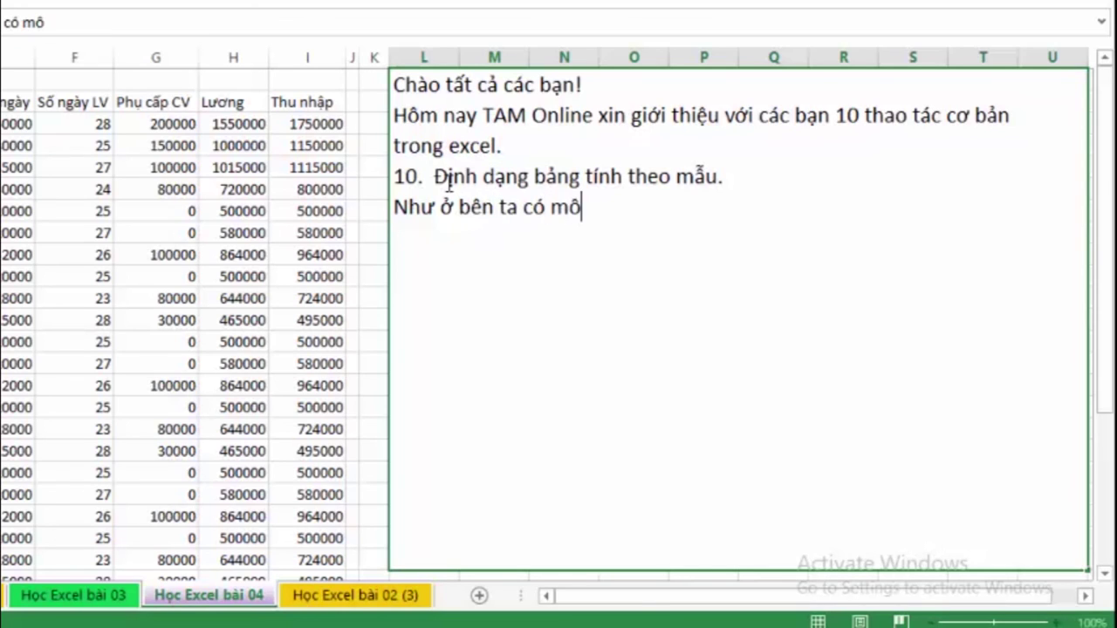
pyautogui.write('t bang')
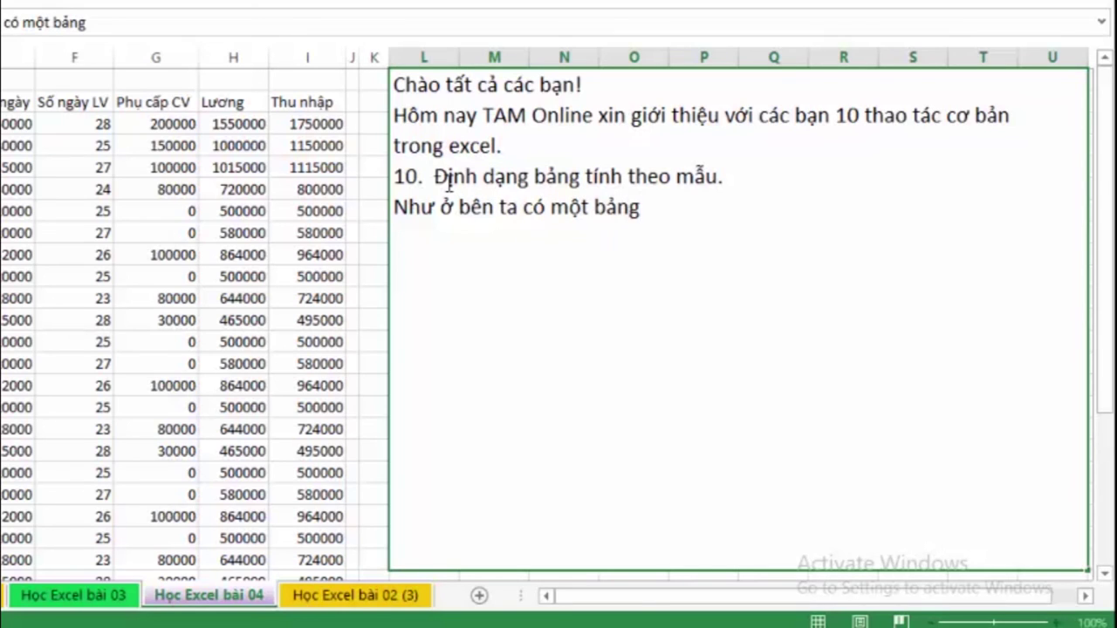
pyautogui.write(' tinh chưa')
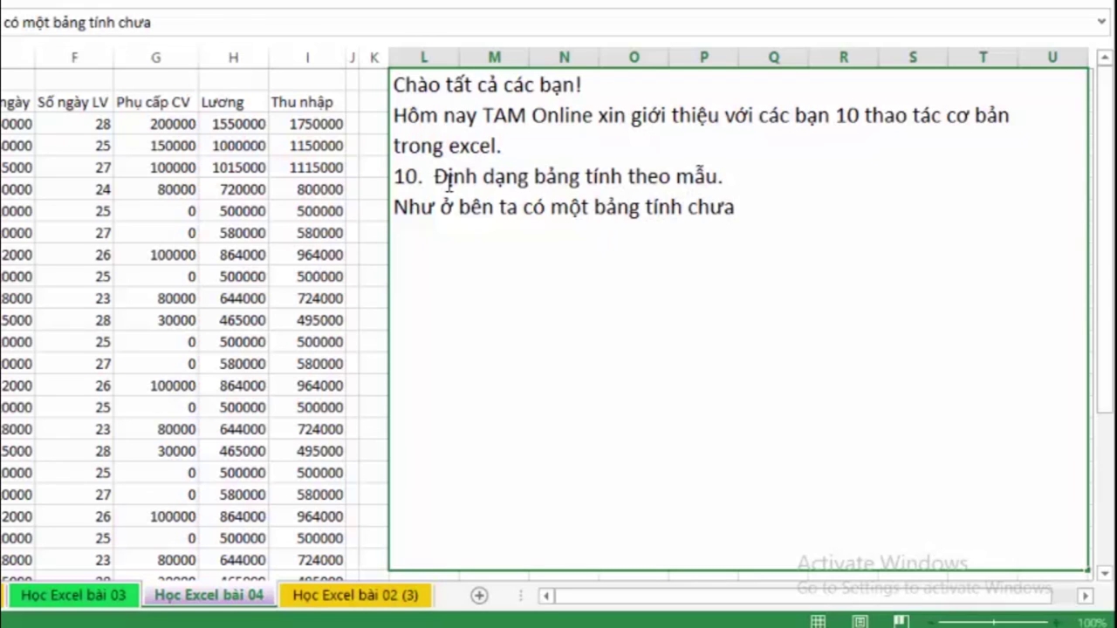
pyautogui.write(' đươc')
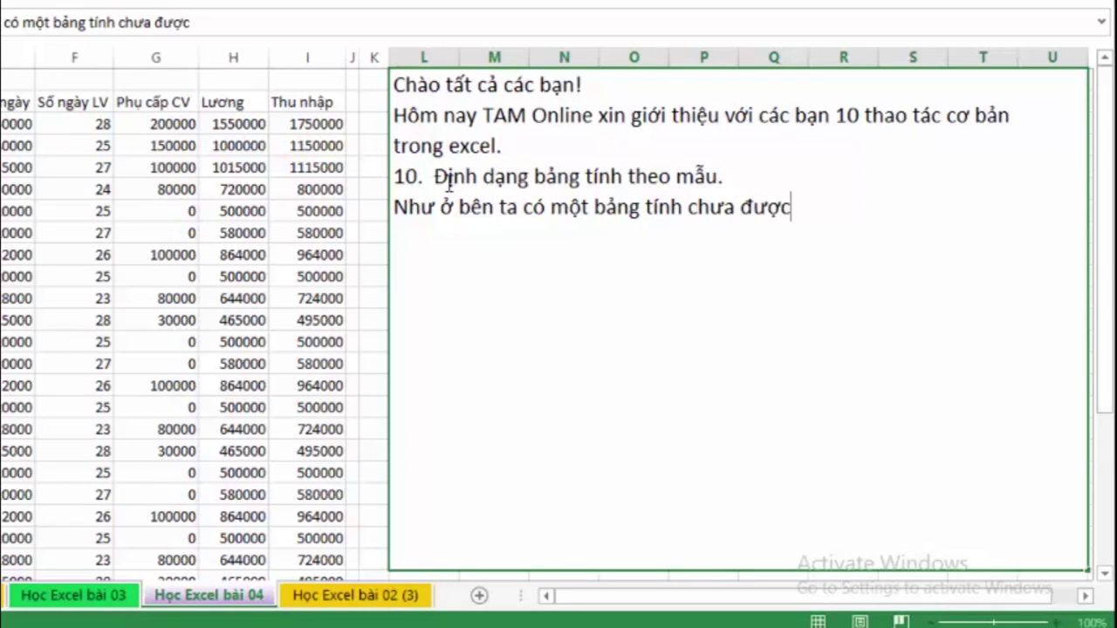
pyautogui.write('ke')
pyautogui.write(' dong')
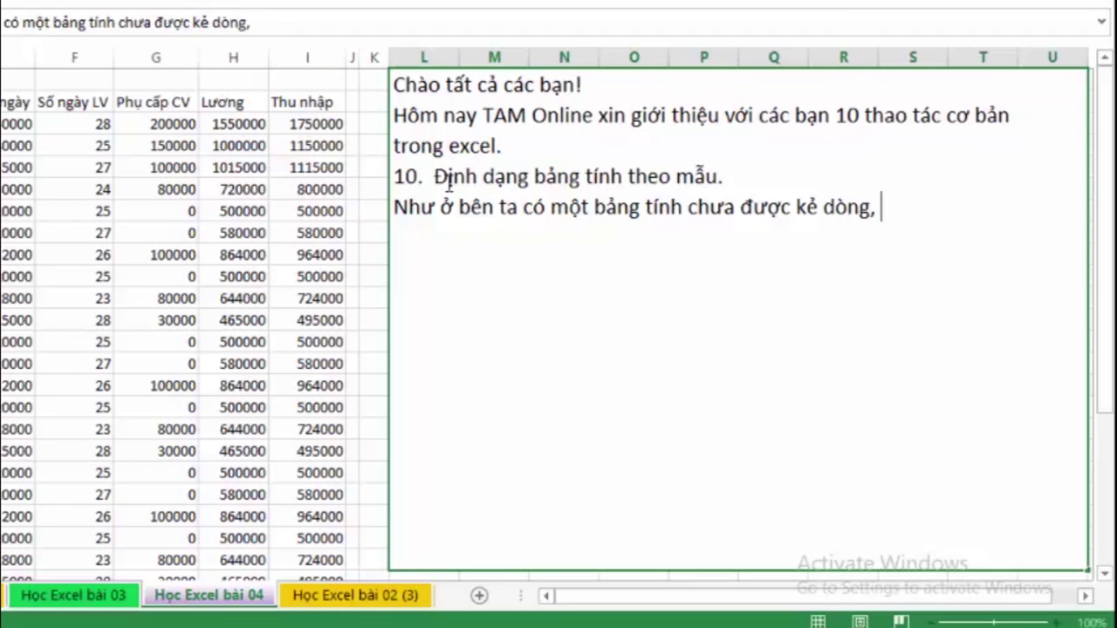
pyautogui.write('côt')
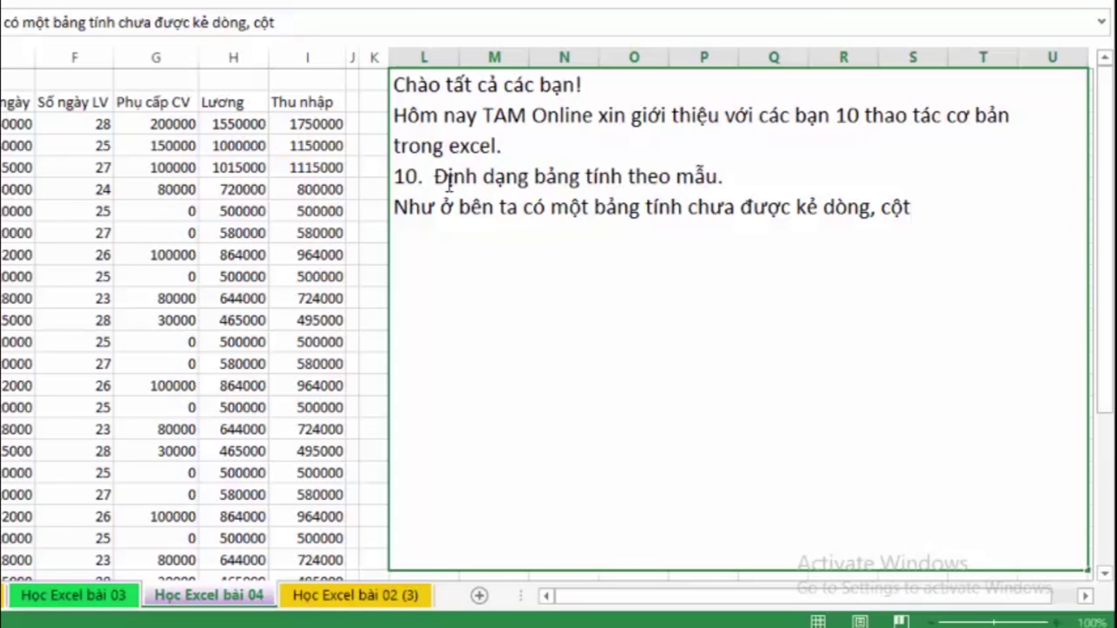
pyautogui.write(' va chưa')
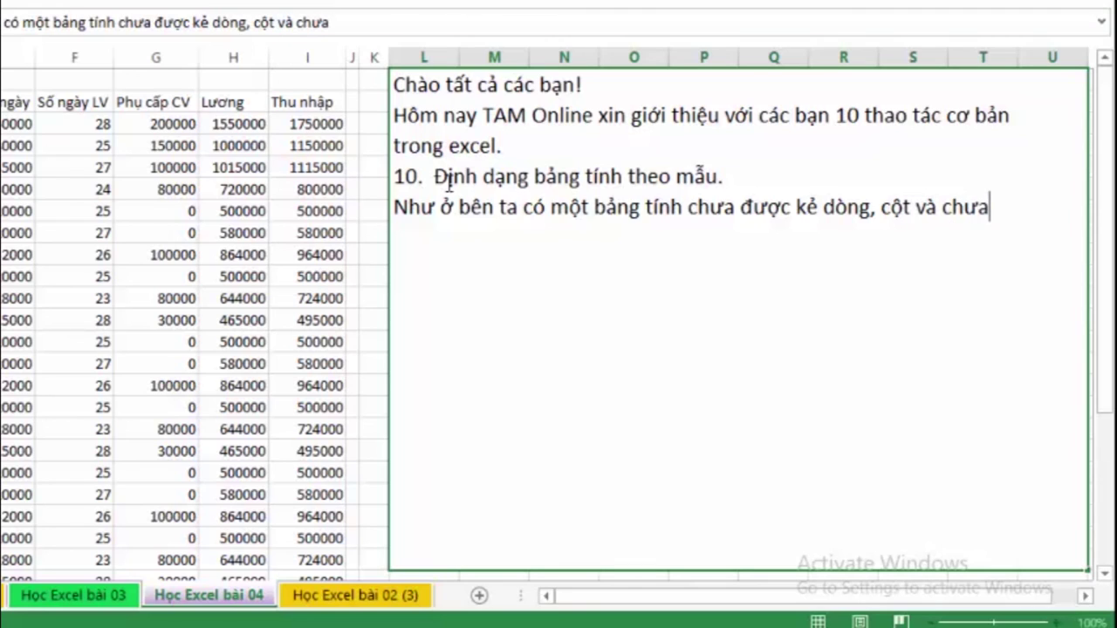
pyautogui.write(' dược t')
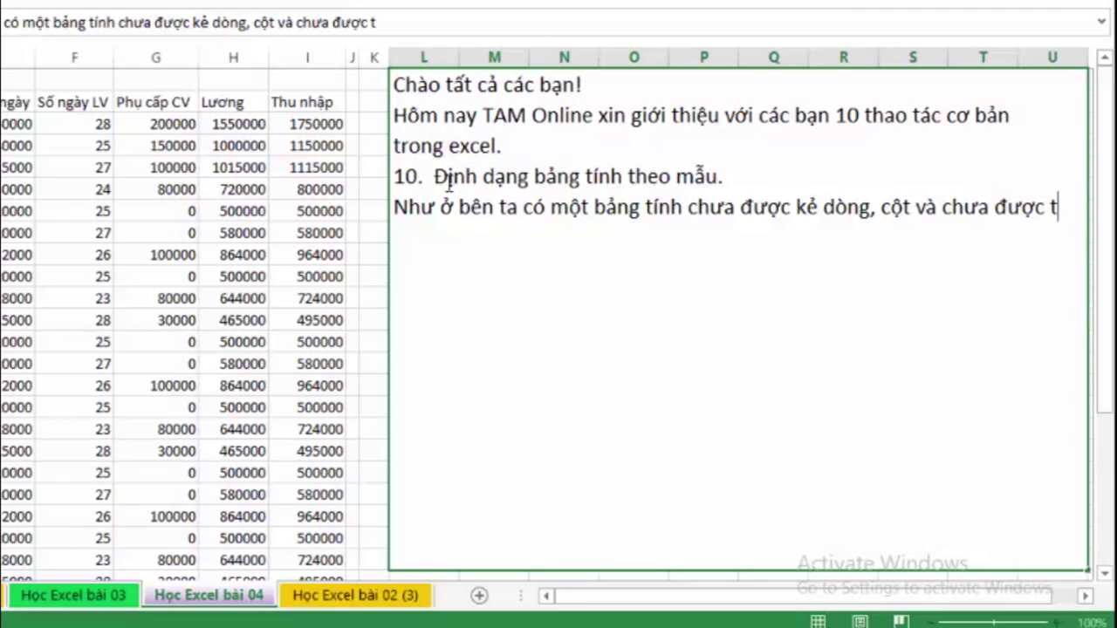
pyautogui.write('rang tr')
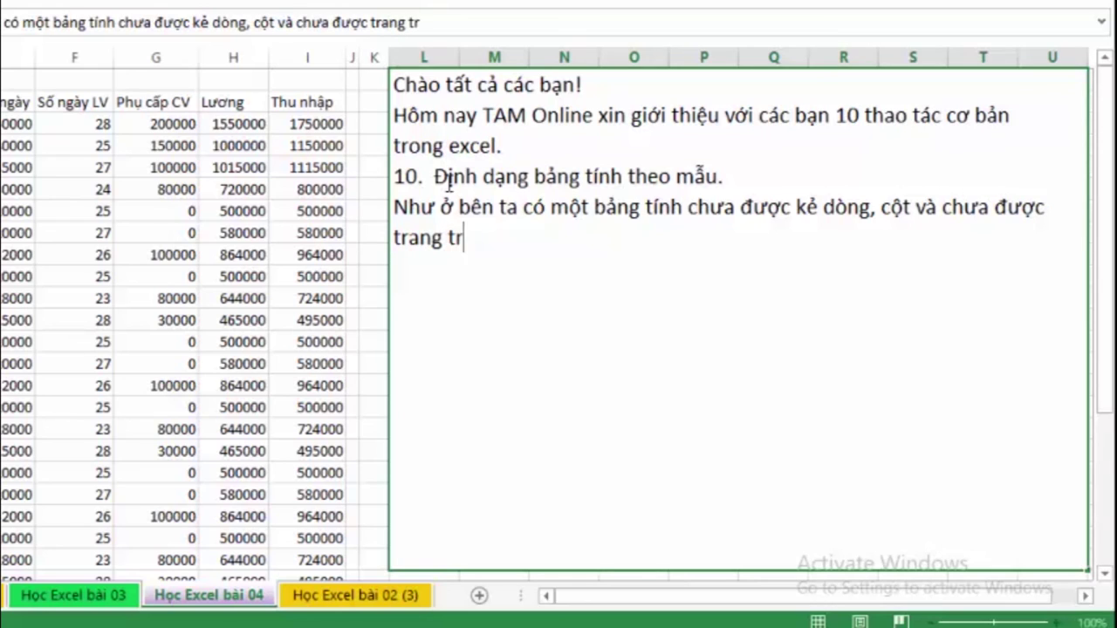
pyautogui.write('ids ne')
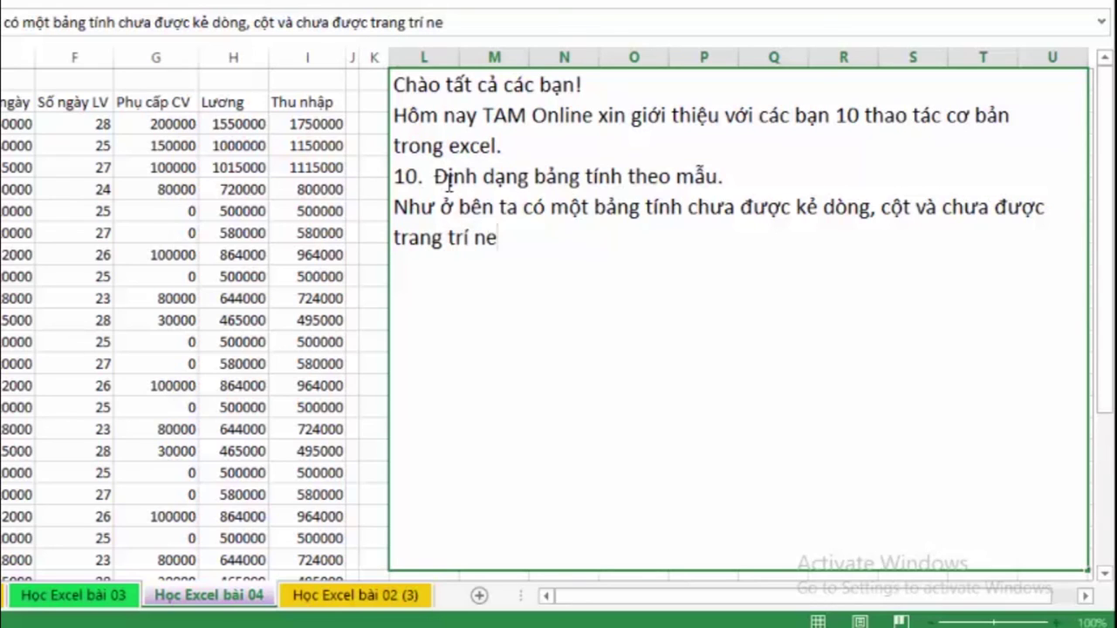
pyautogui.write('en troong')
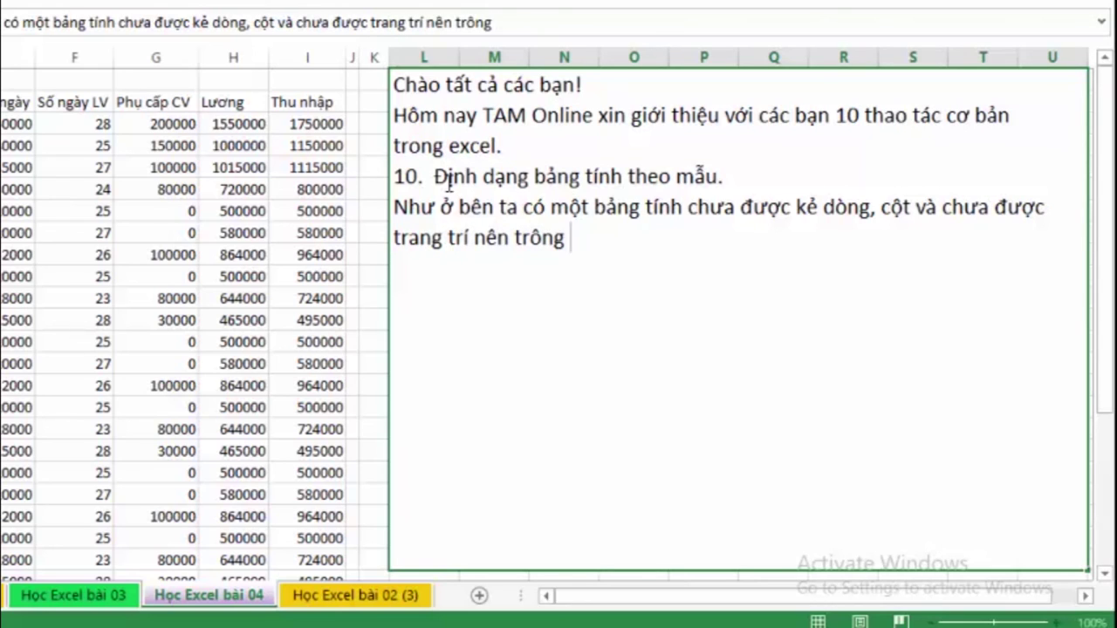
pyautogui.write(' khoongddepj')
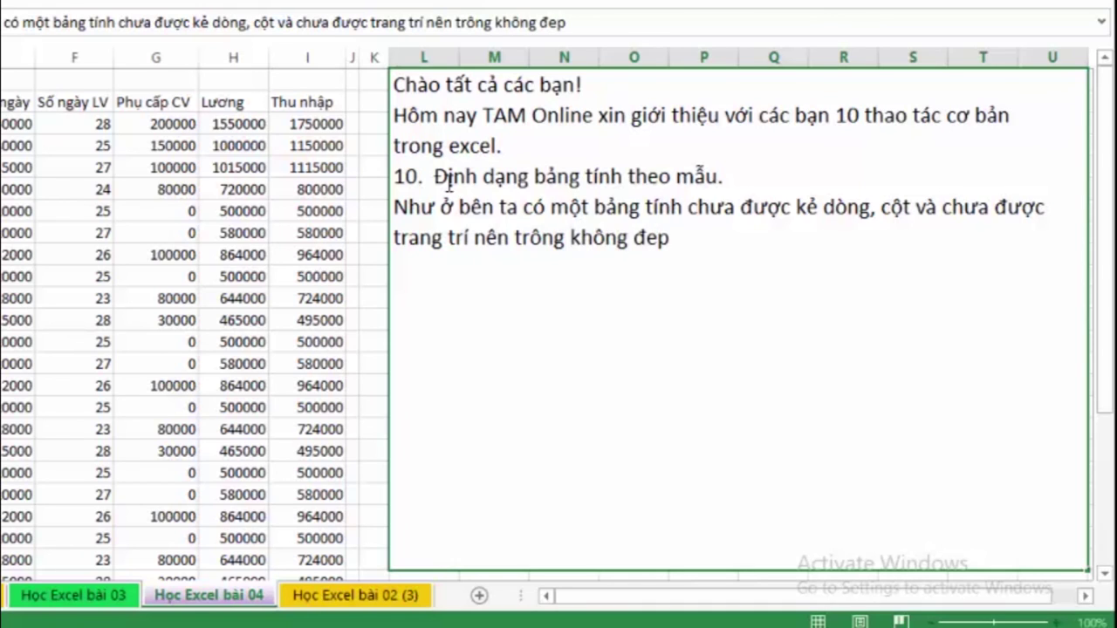
pyautogui.write(' mawts')
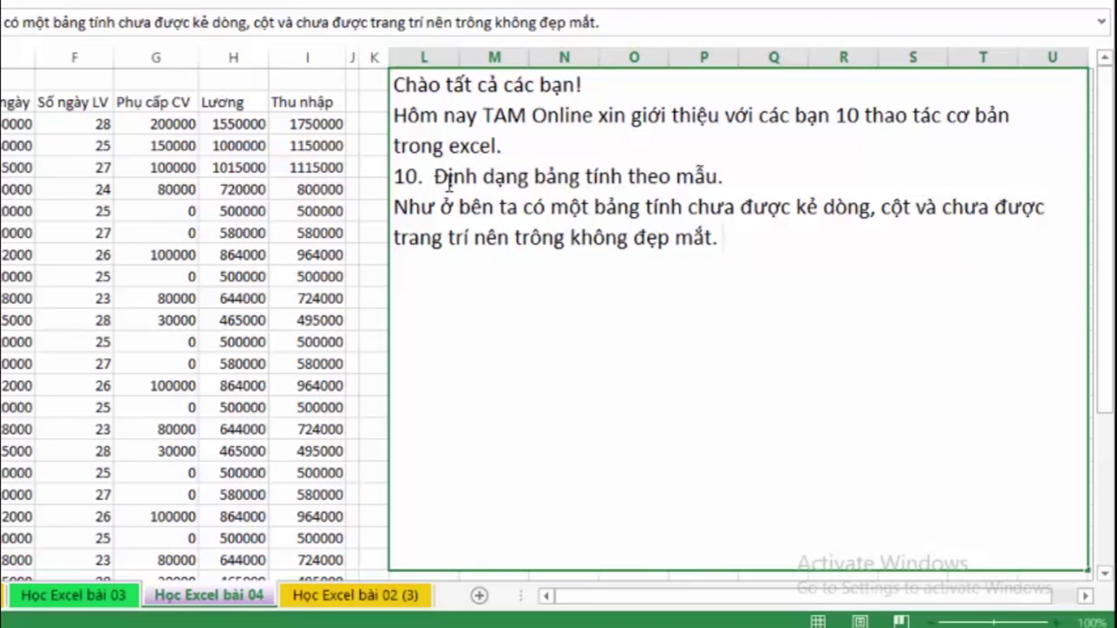
pyautogui.write('Neeu')
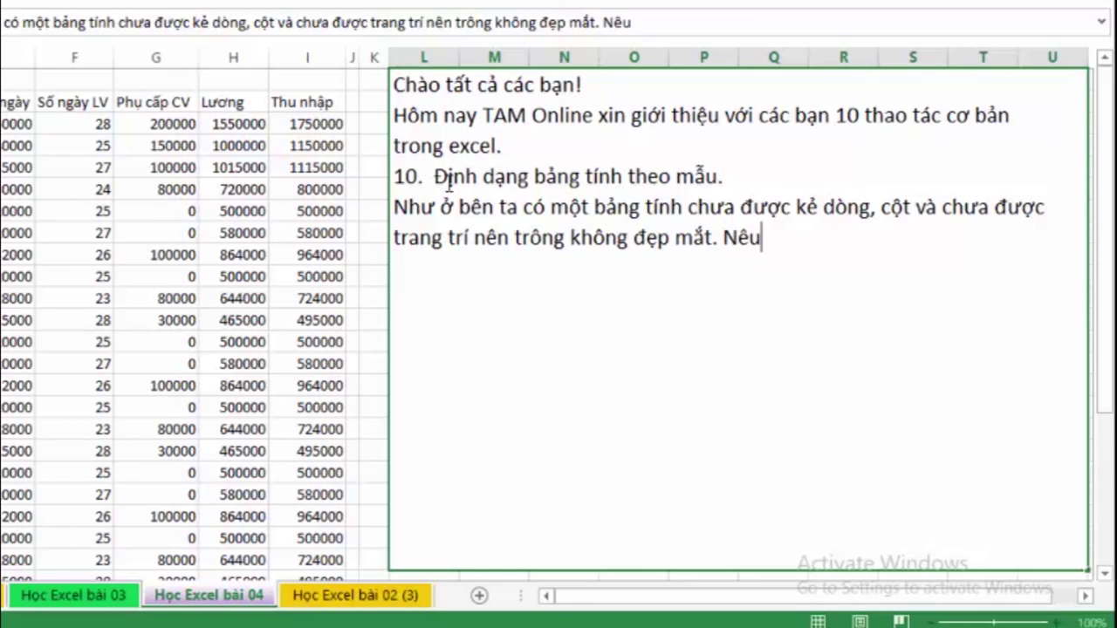
pyautogui.write(' ta')
pyautogui.write('lam')
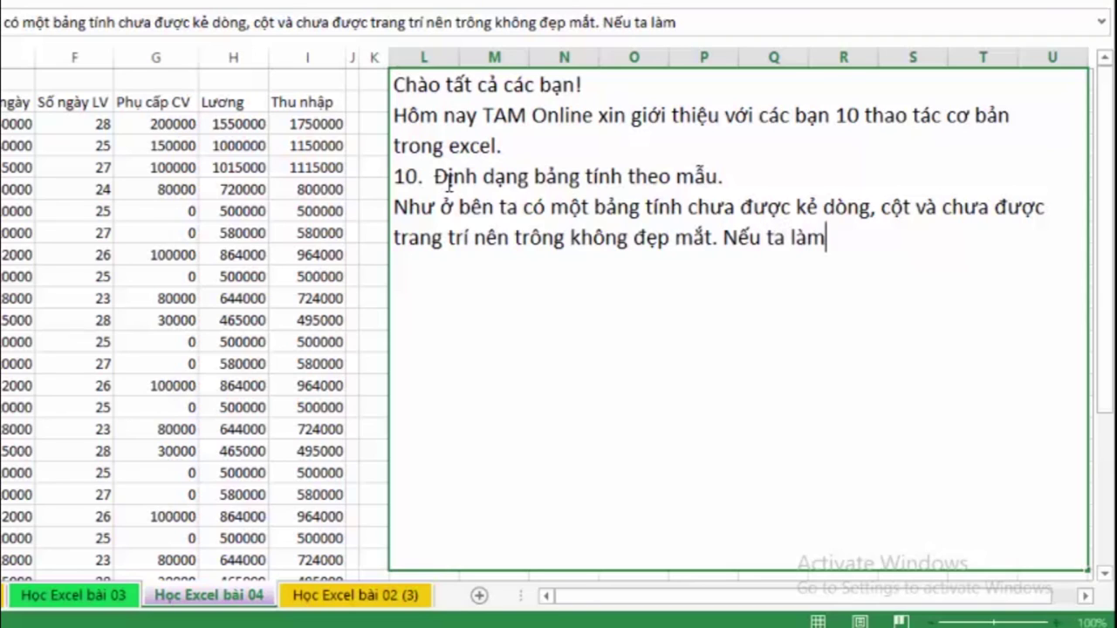
pyautogui.write(' băngf')
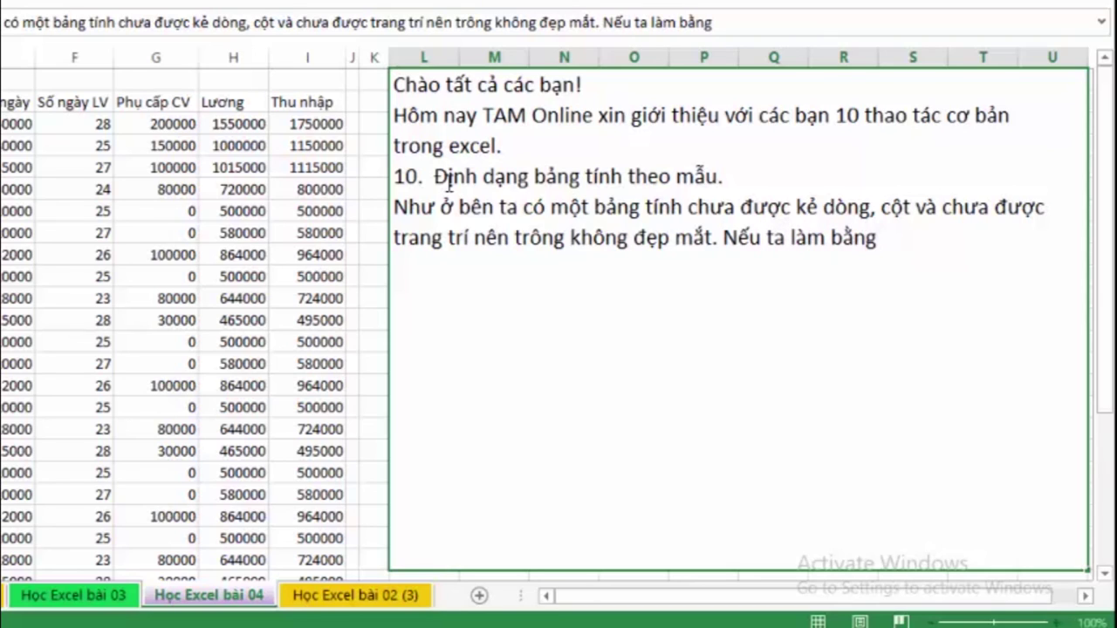
pyautogui.write(' thur co')
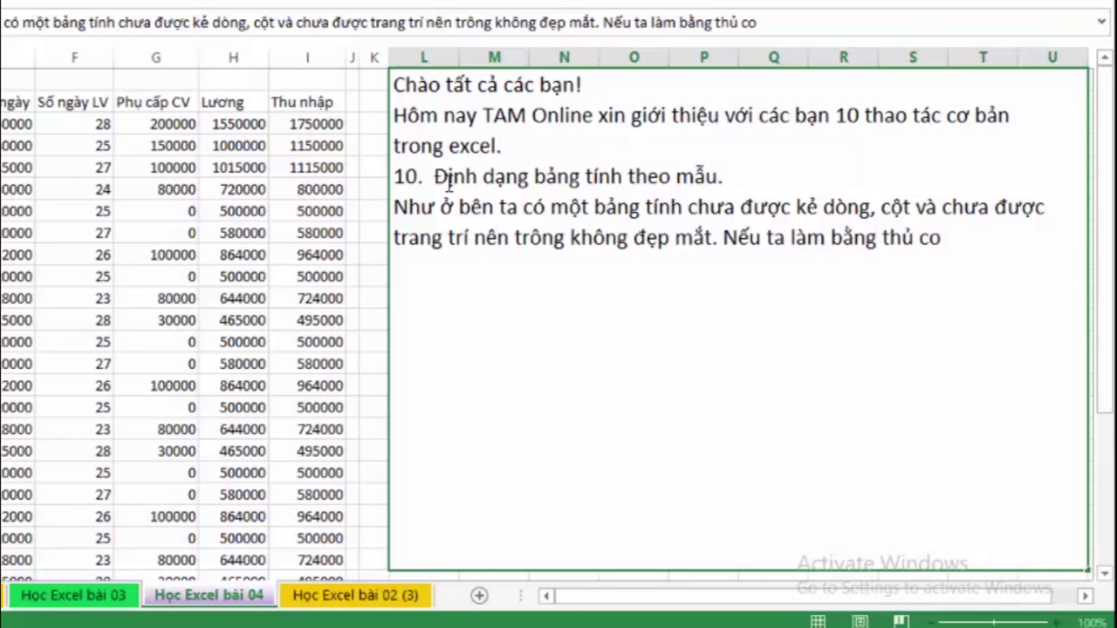
pyautogui.write('ngo thif cu')
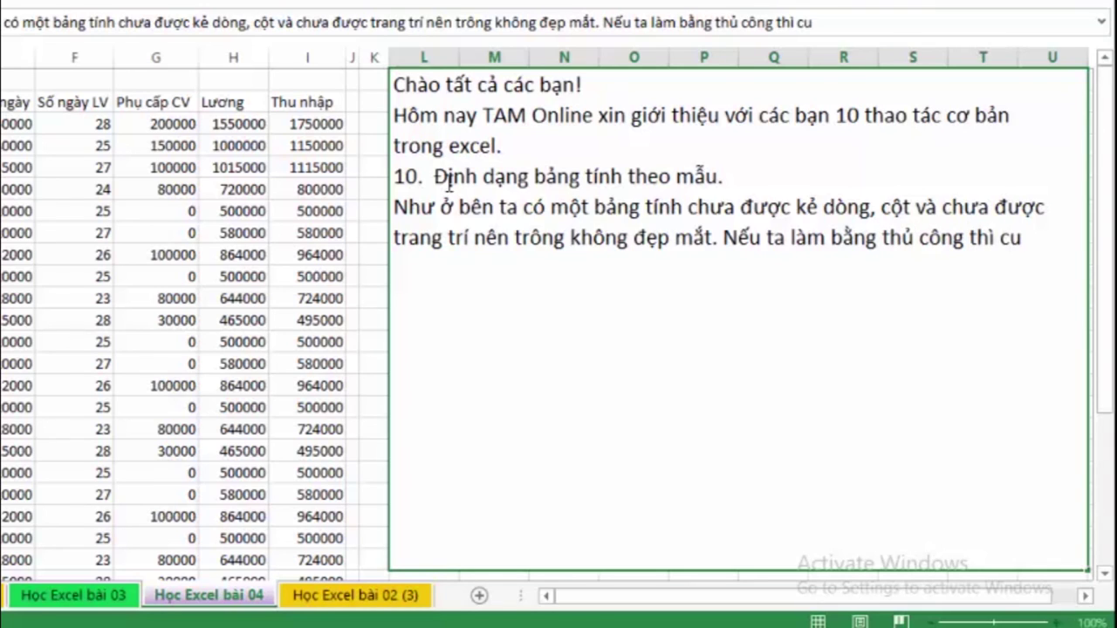
pyautogui.write('xng')
pyautogui.write('raat')
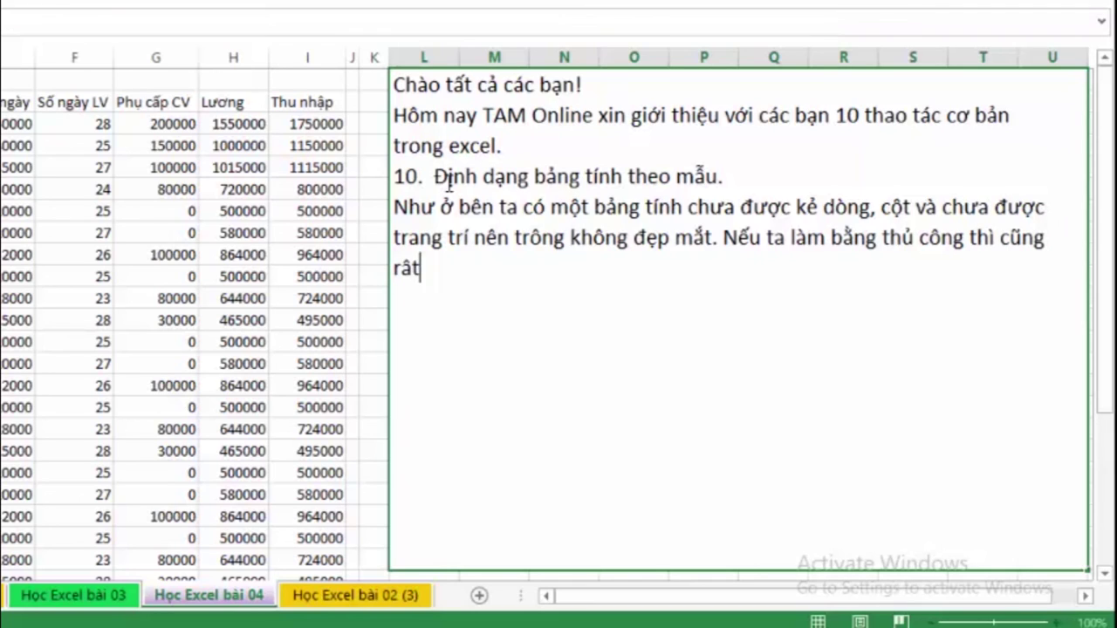
pyautogui.write(' maats')
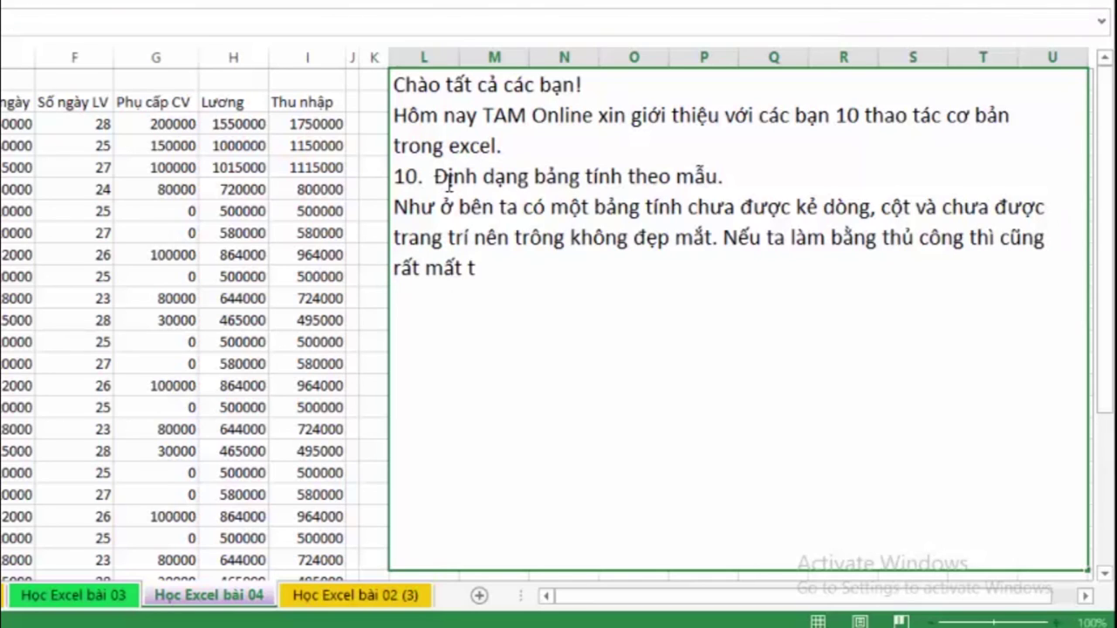
pyautogui.write('hời gian...')
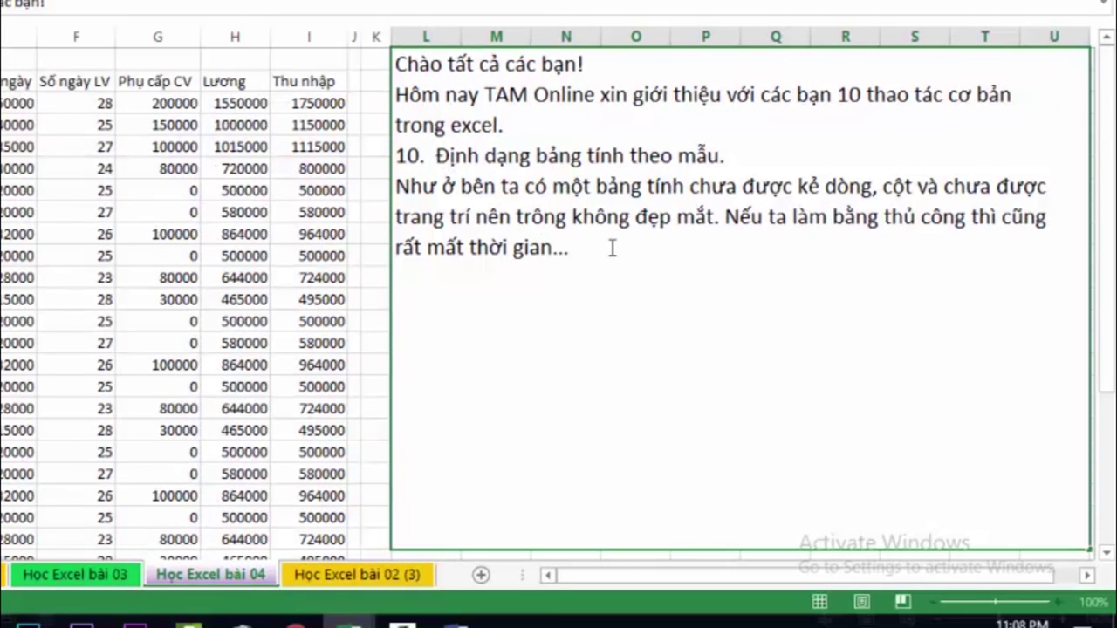
# Add a line saying that to decorate the table quickly and attractively, one can use..
pyautogui.press('Return')
pyautogui.write('Đeer')
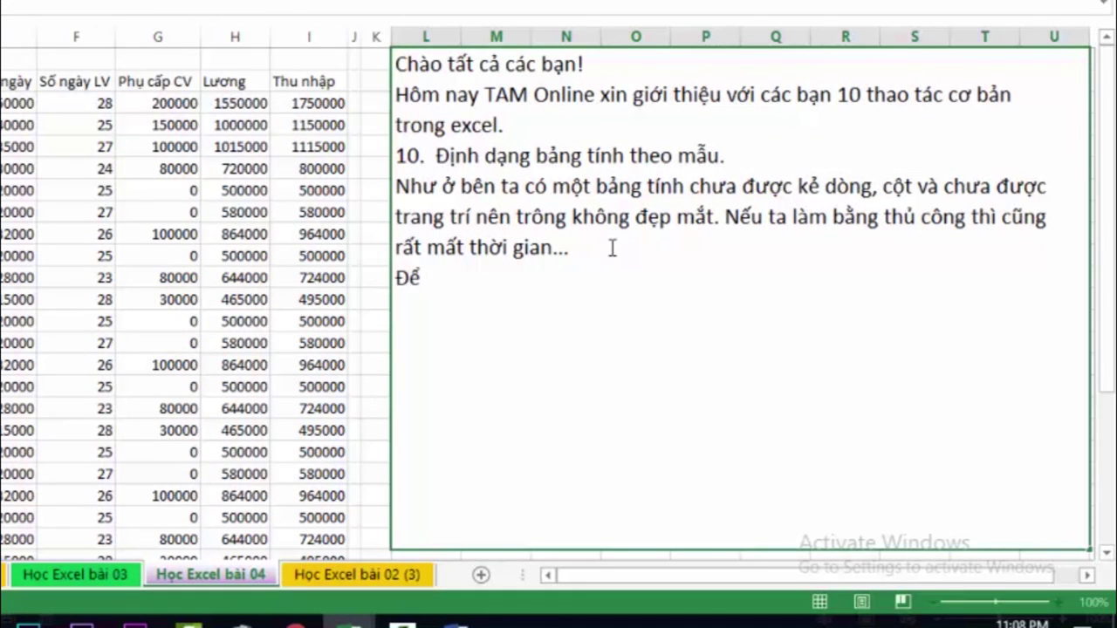
pyautogui.write('tieest')
pyautogui.write('iêm')
pyautogui.write(' th')
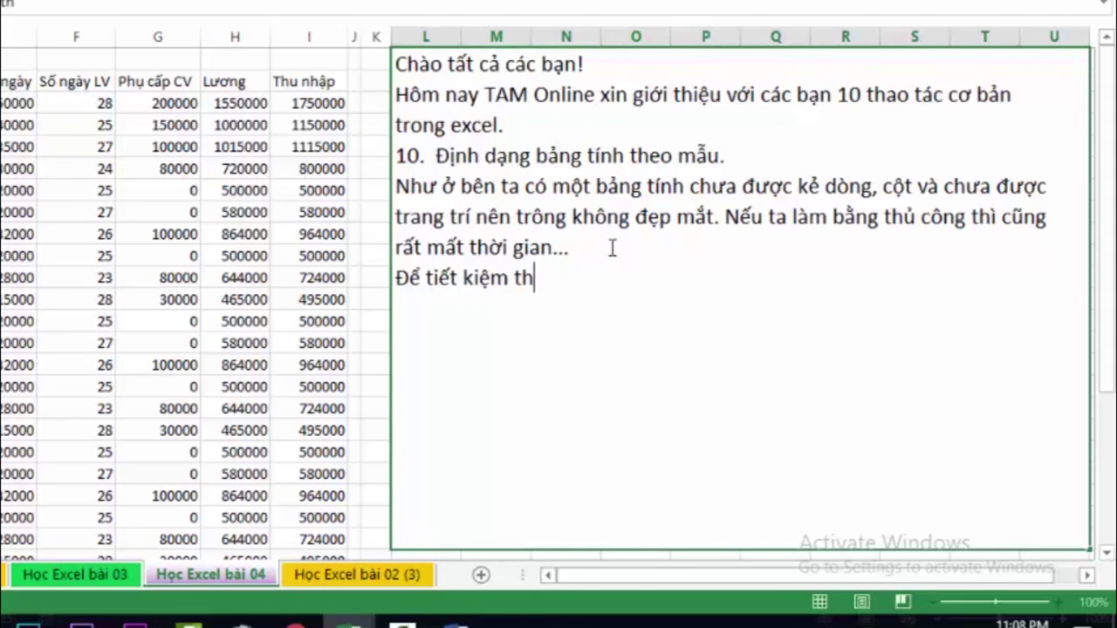
pyautogui.write('ơi')
pyautogui.write(' gian')
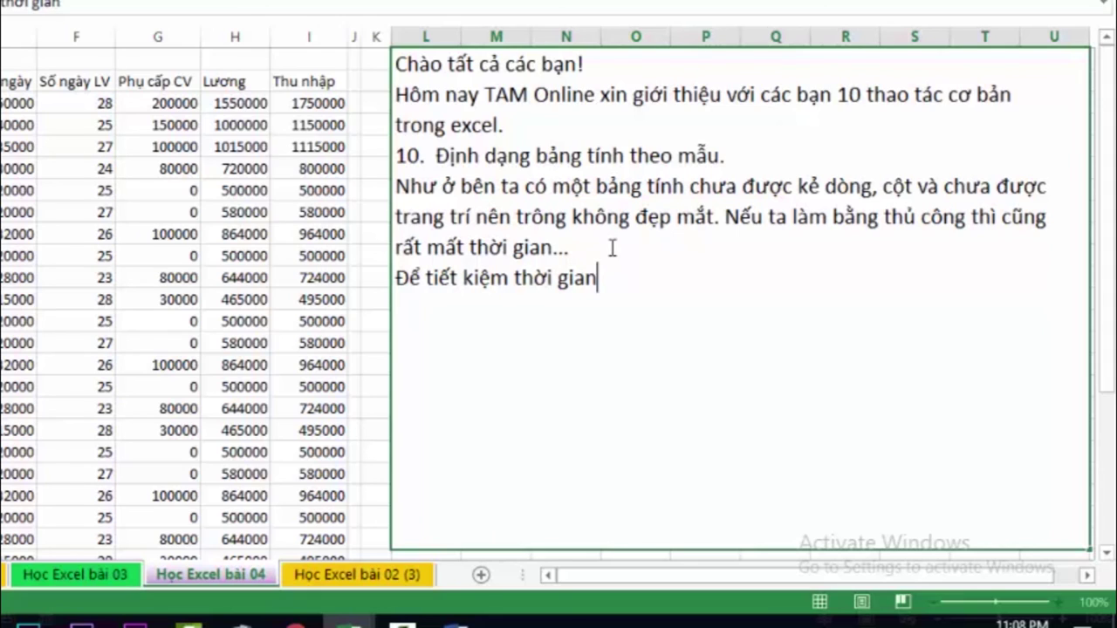
pyautogui.press('BackSpace')
pyautogui.press('BackSpace')
pyautogui.press('BackSpace')
pyautogui.press('BackSpace')
pyautogui.press('BackSpace')
pyautogui.press('BackSpace')
pyautogui.press('BackSpace')
pyautogui.press('BackSpace')
pyautogui.press('BackSpace')
pyautogui.press('BackSpace')
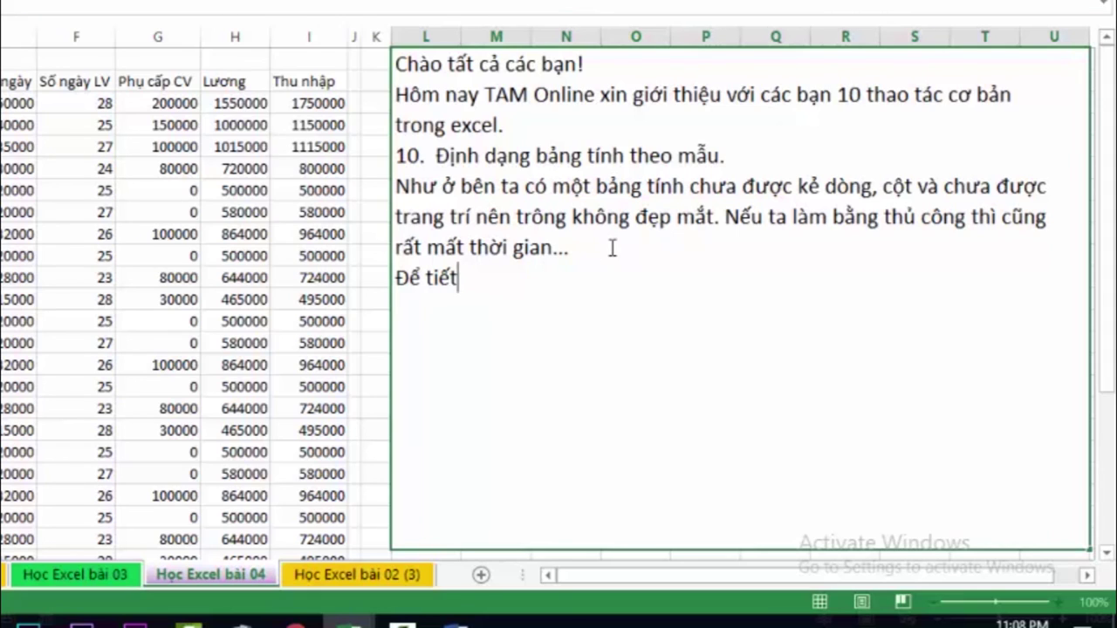
pyautogui.press('BackSpace')
pyautogui.press('BackSpace')
pyautogui.press('BackSpace')
pyautogui.write('thao t')
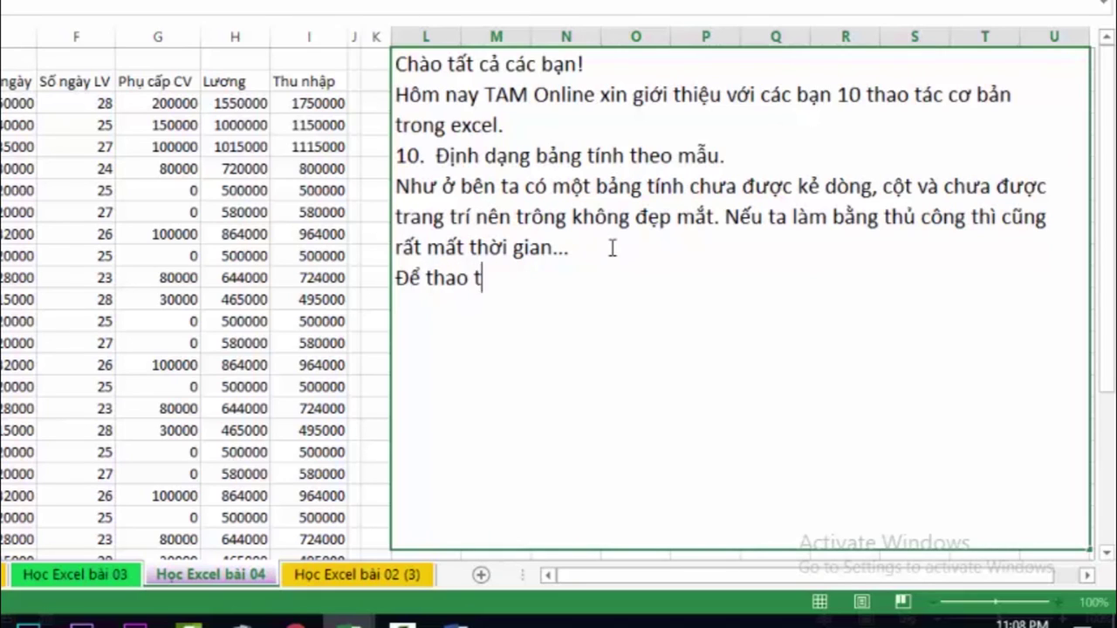
pyautogui.write('ác trang')
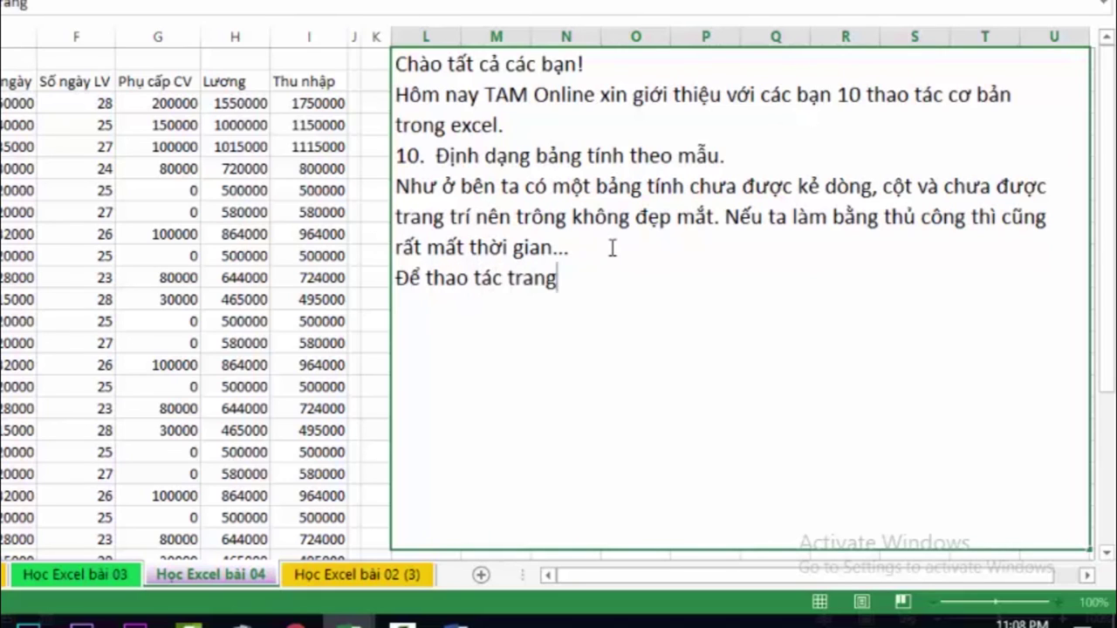
pyautogui.write(' trí')
pyautogui.write(' ban')
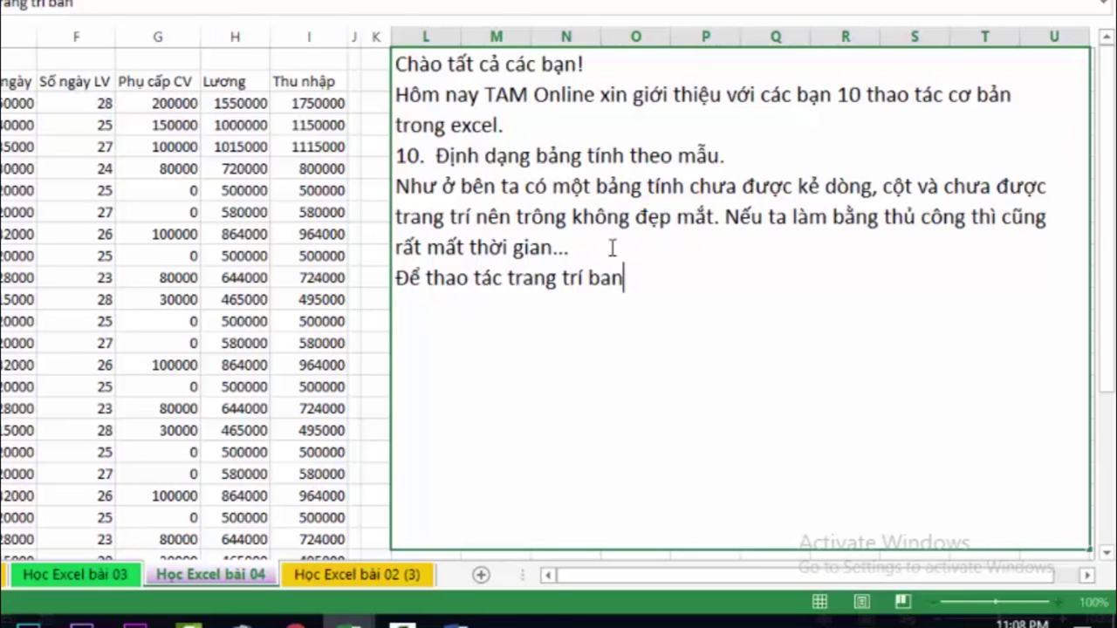
pyautogui.press('BackSpace')
pyautogui.press('BackSpace')
pyautogui.write('ảng tinh')
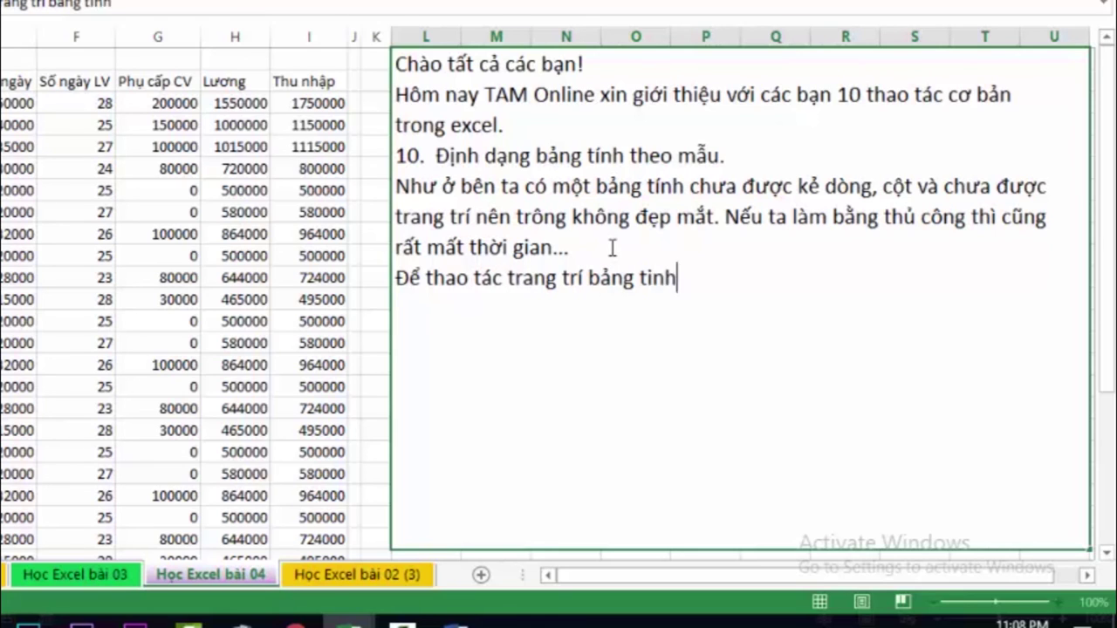
pyautogui.press('BackSpace')
pyautogui.press('BackSpace')
pyautogui.press('BackSpace')
pyautogui.write('ính vừa nh')
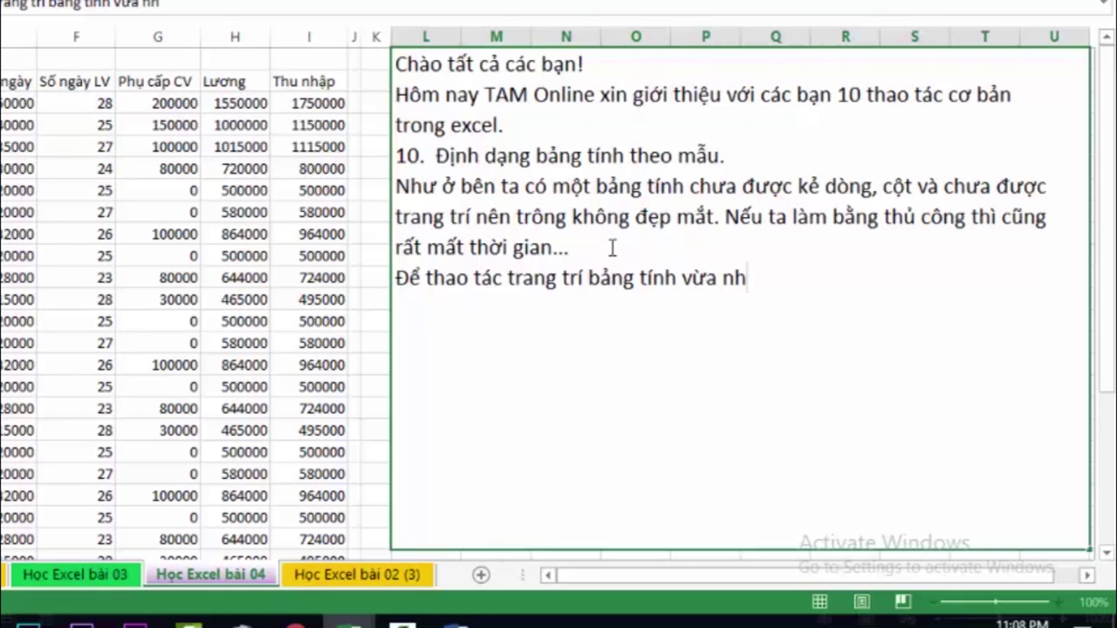
pyautogui.write('anh,')
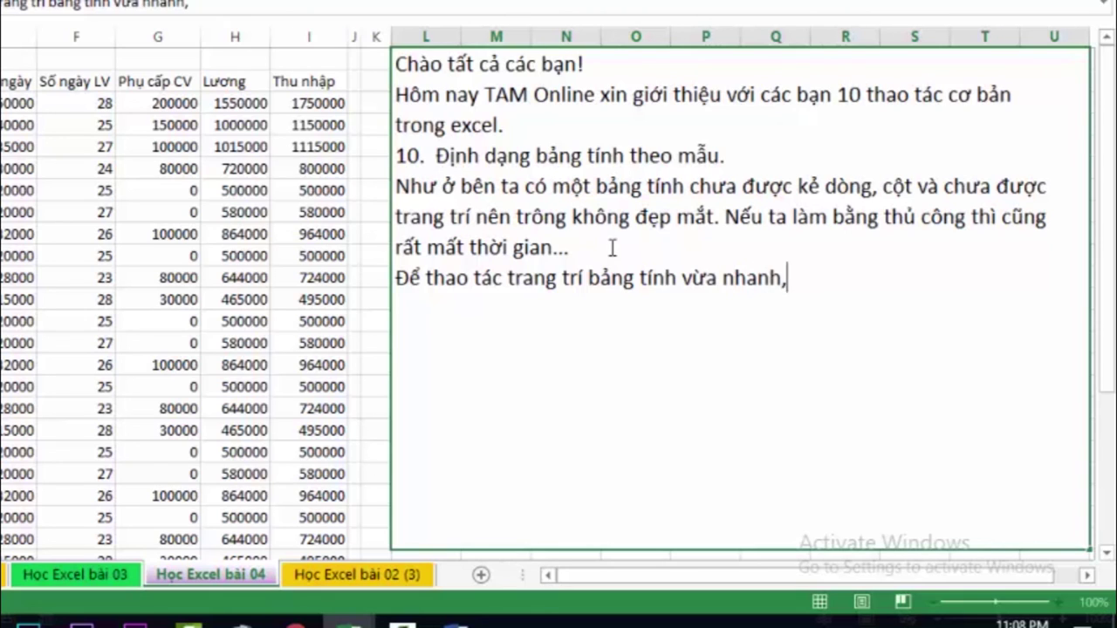
pyautogui.write(' vừa đe')
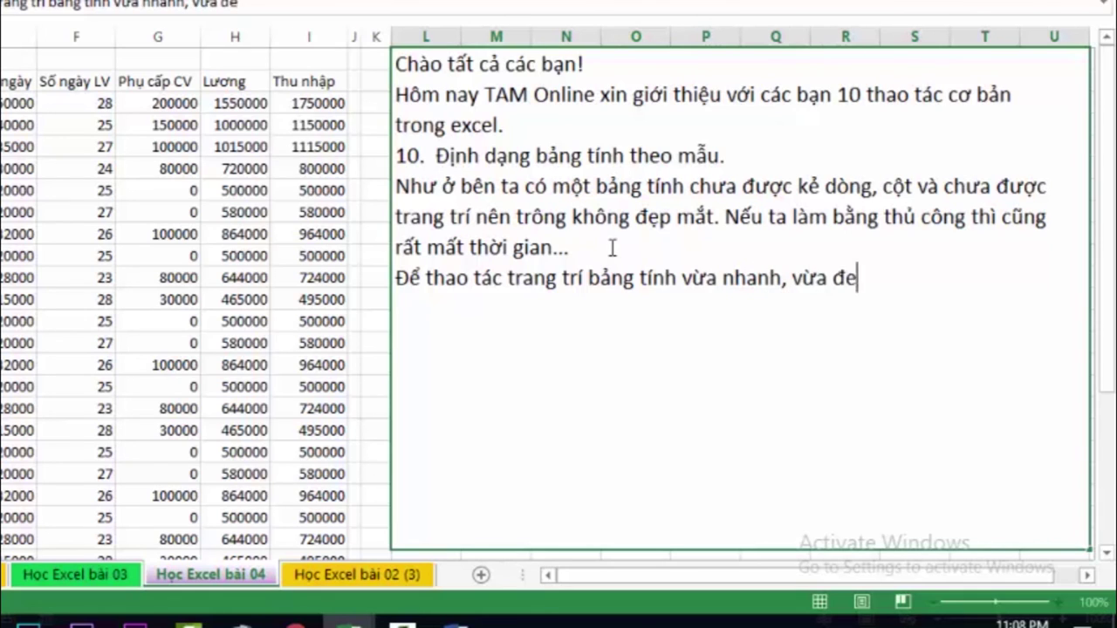
pyautogui.press('BackSpace')
pyautogui.write('ẹp thì')
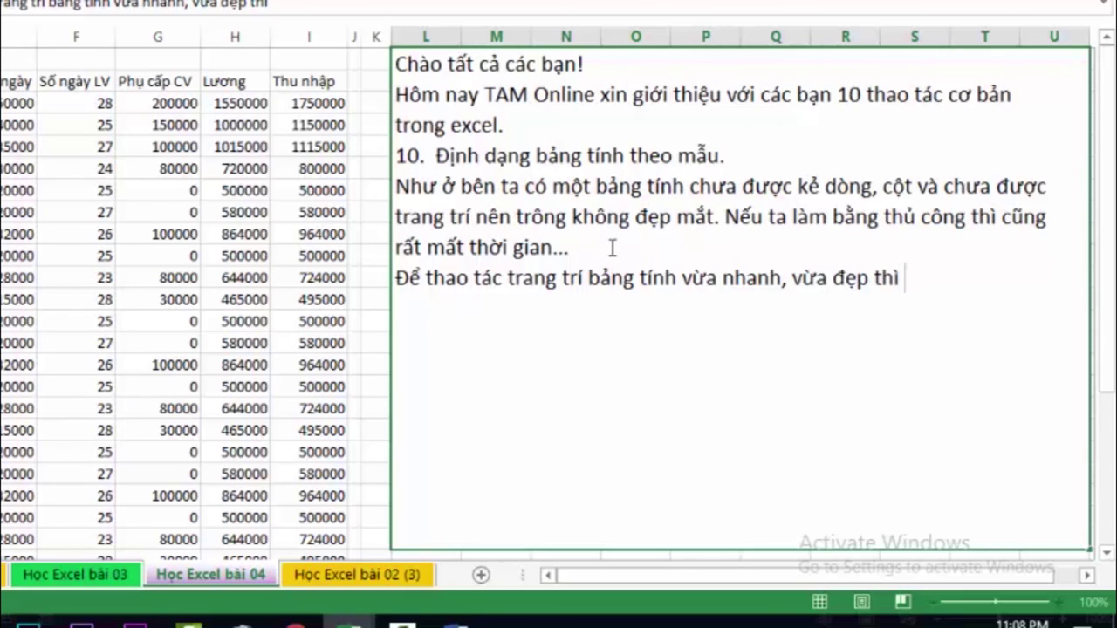
pyautogui.write(' ta co')
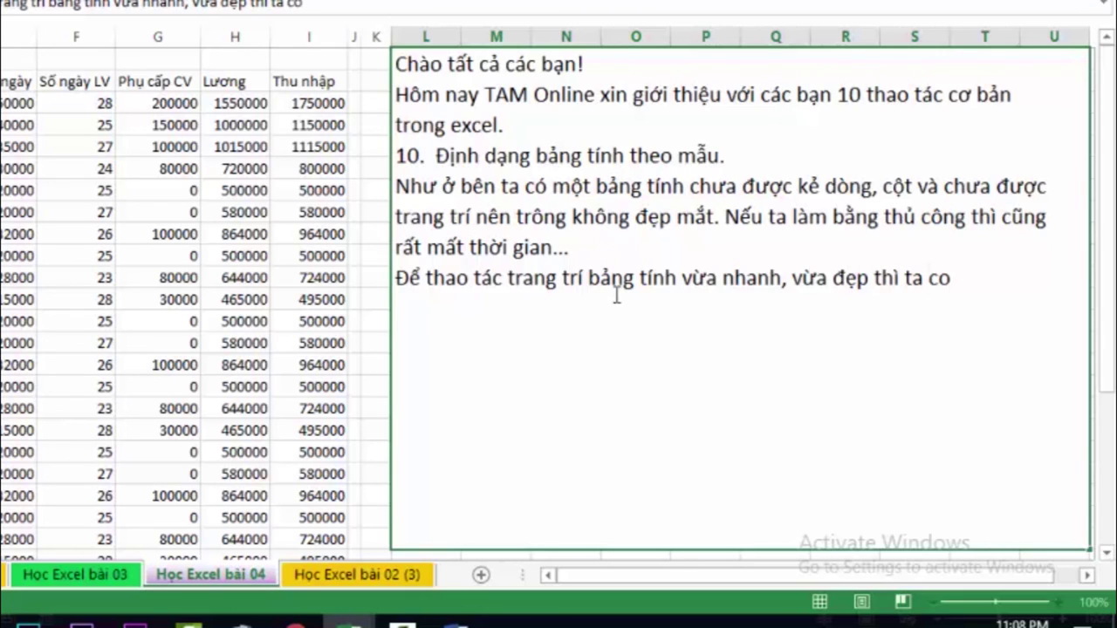
pyautogui.write(' the')
pyautogui.write(' suwr')
pyautogui.write('dung')
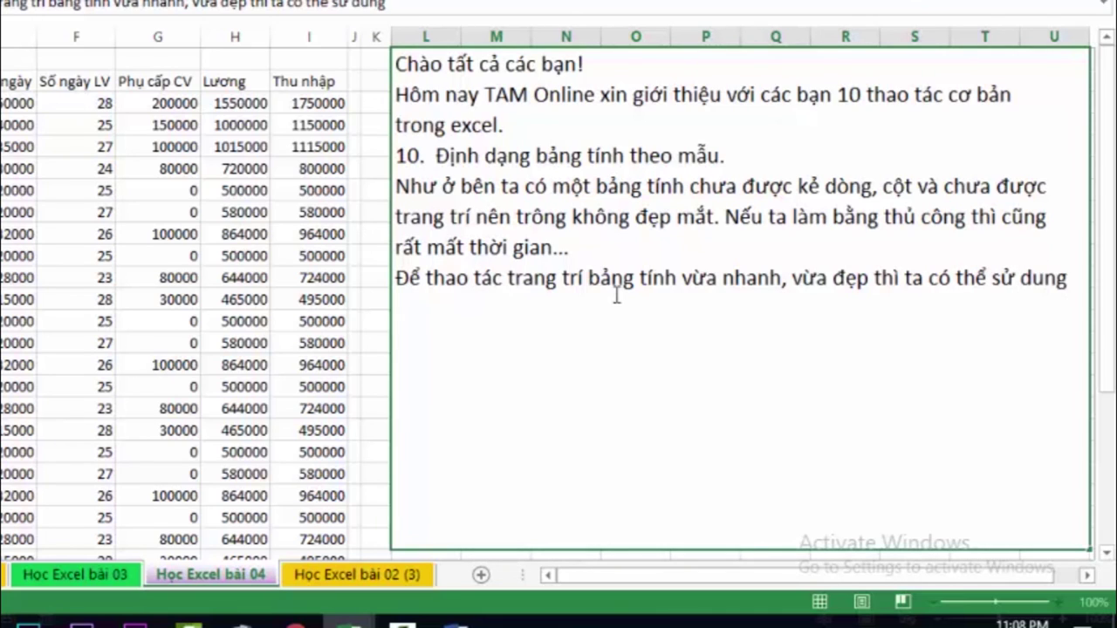
# On a new line, finish the note with 'chức năng Format as Table'
pyautogui.press('Return')
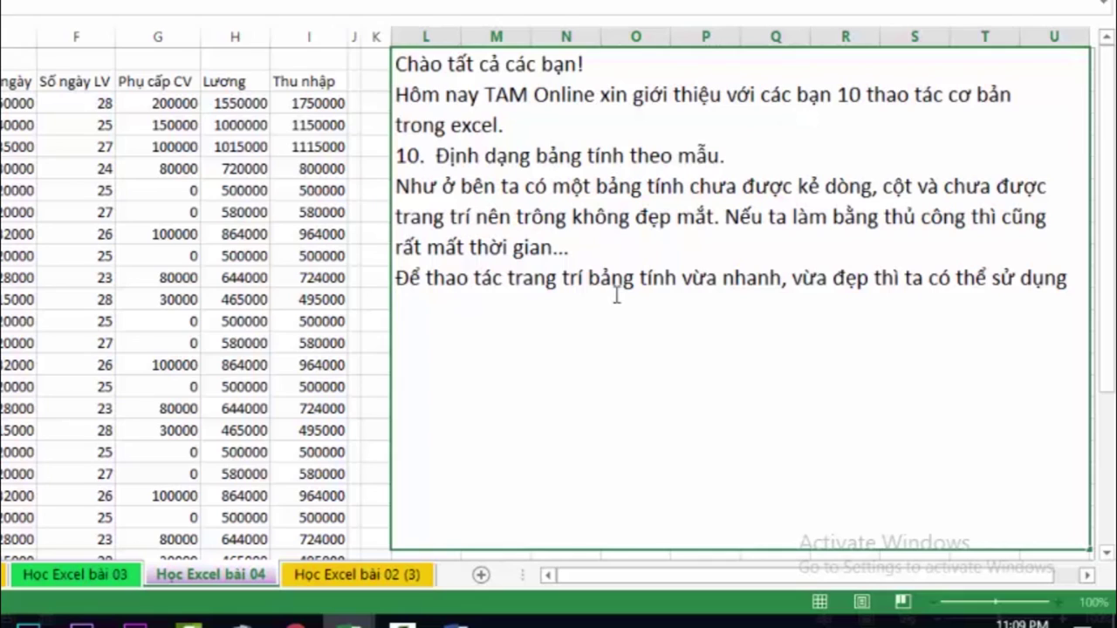
pyautogui.write('co')
pyautogui.write('ong')
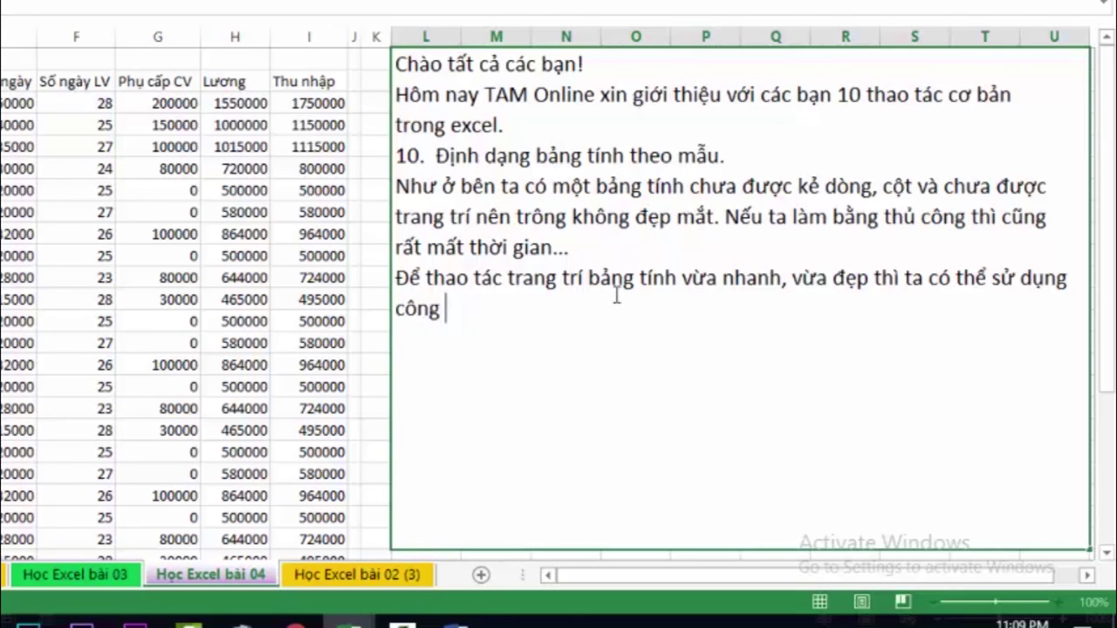
pyautogui.write(' c')
pyautogui.press('BackSpace')
pyautogui.press('BackSpace')
pyautogui.press('BackSpace')
pyautogui.press('BackSpace')
pyautogui.press('BackSpace')
pyautogui.press('BackSpace')
pyautogui.write('hư')
pyautogui.write('c nang')
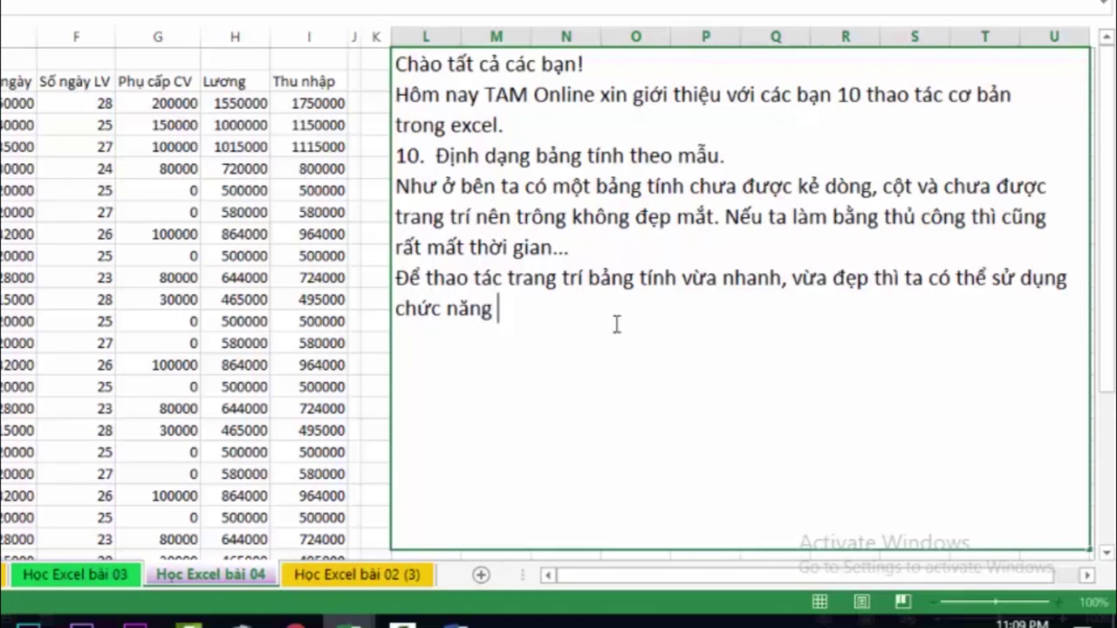
pyautogui.write('Fo')
pyautogui.write('r')
pyautogui.write('ma')
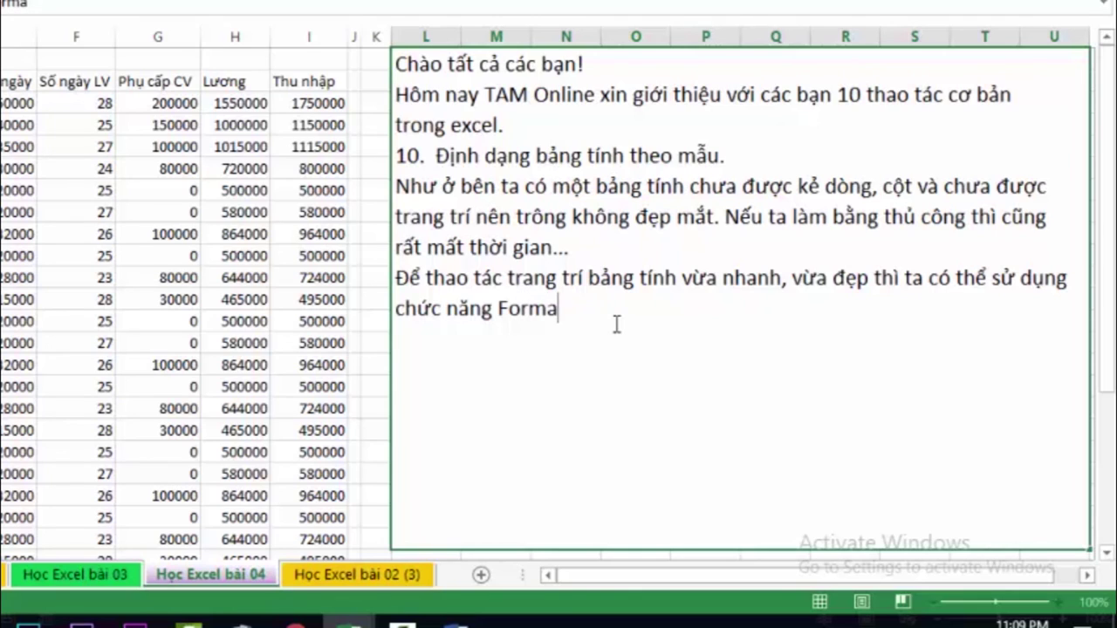
pyautogui.write('t')
pyautogui.write('as')
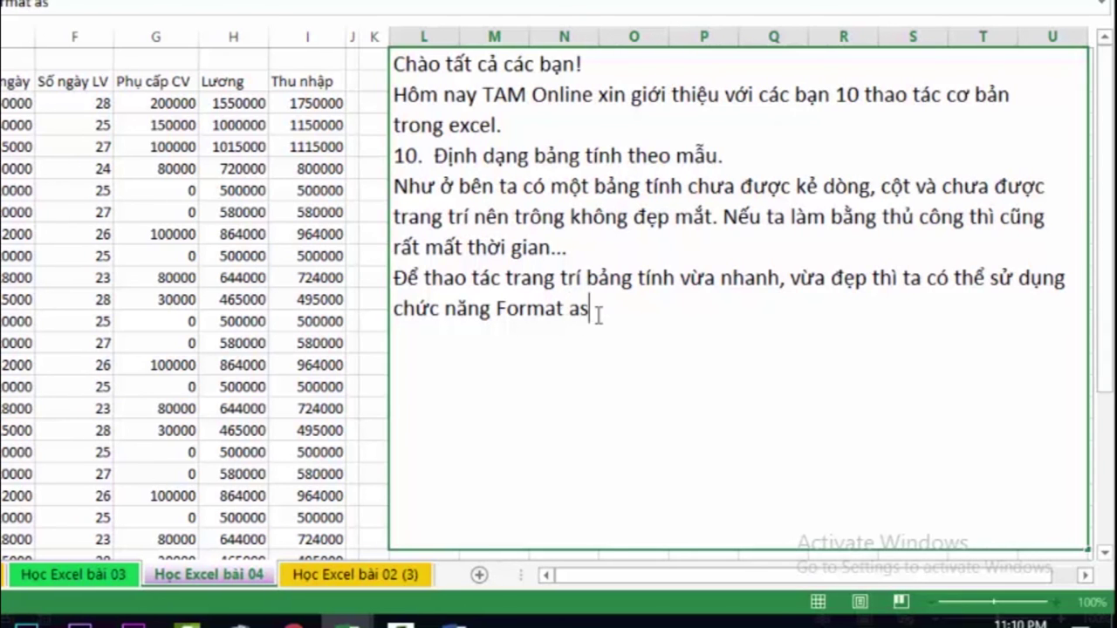
pyautogui.write(' Ta')
pyautogui.write('ble')
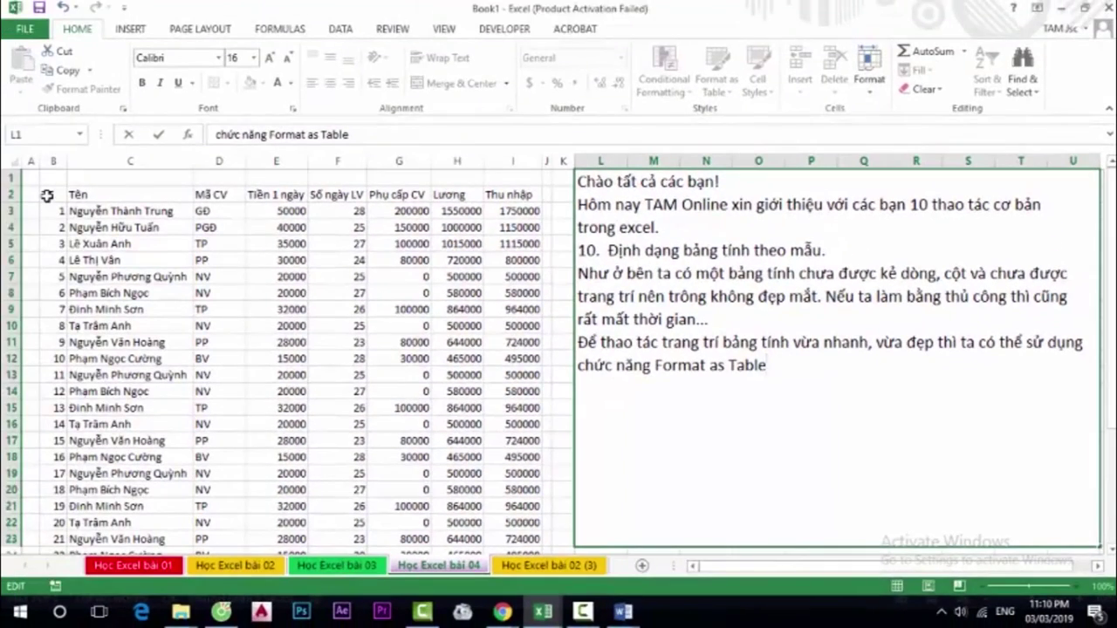
# Format the salary table B2:I25 as a table with headers using a light style
pyautogui.click(47, 196)
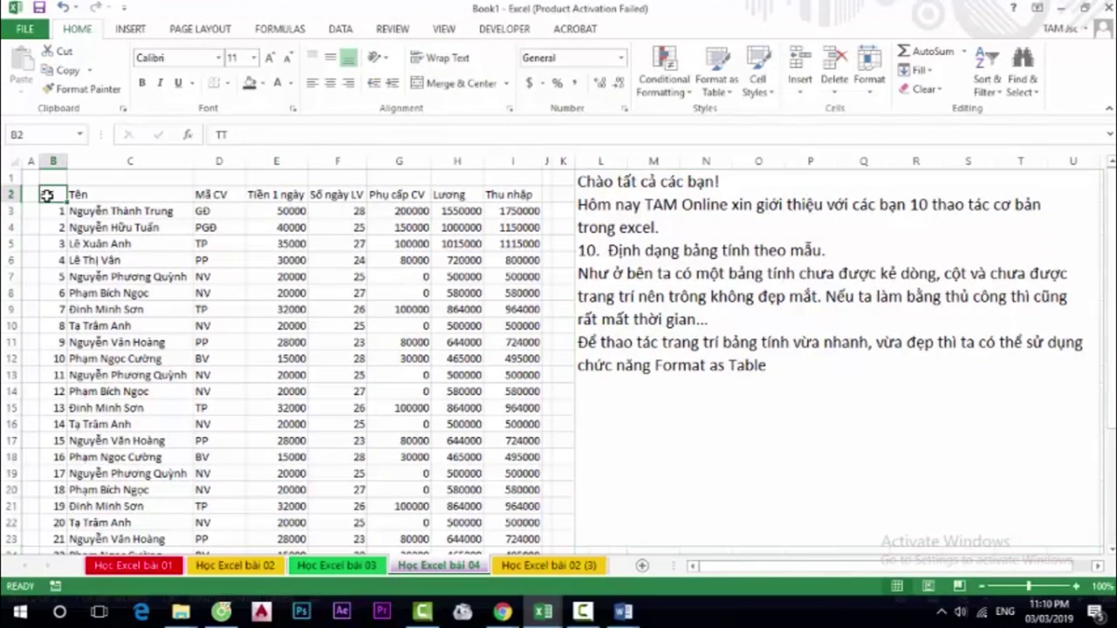
pyautogui.hotkey('ctrl', 'shift', 'Right')
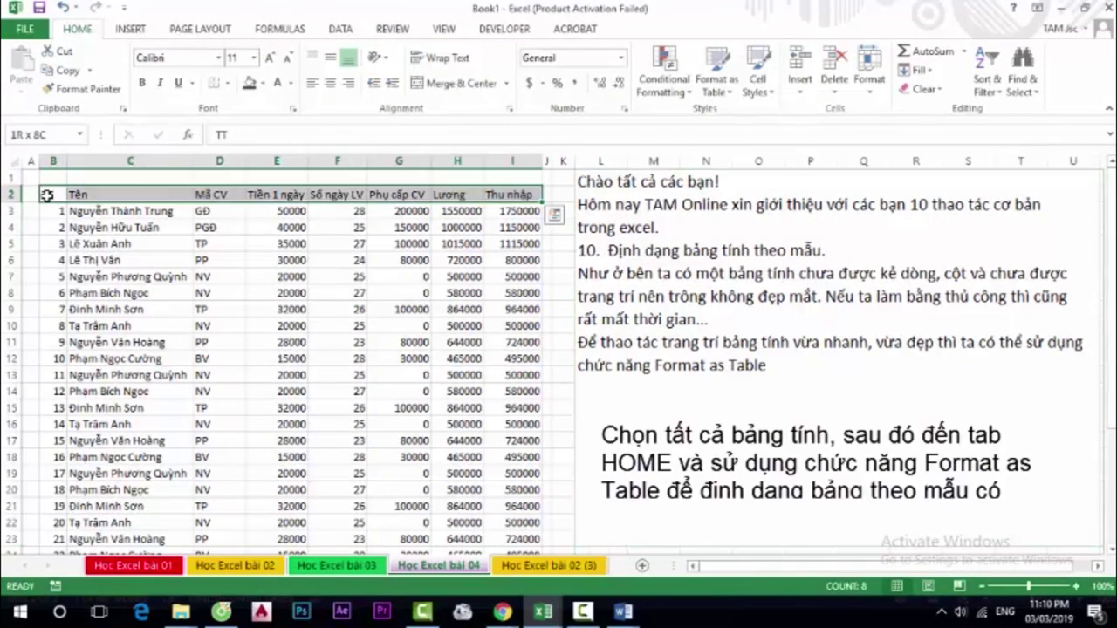
pyautogui.hotkey('ctrl', 'shift', 'Down')
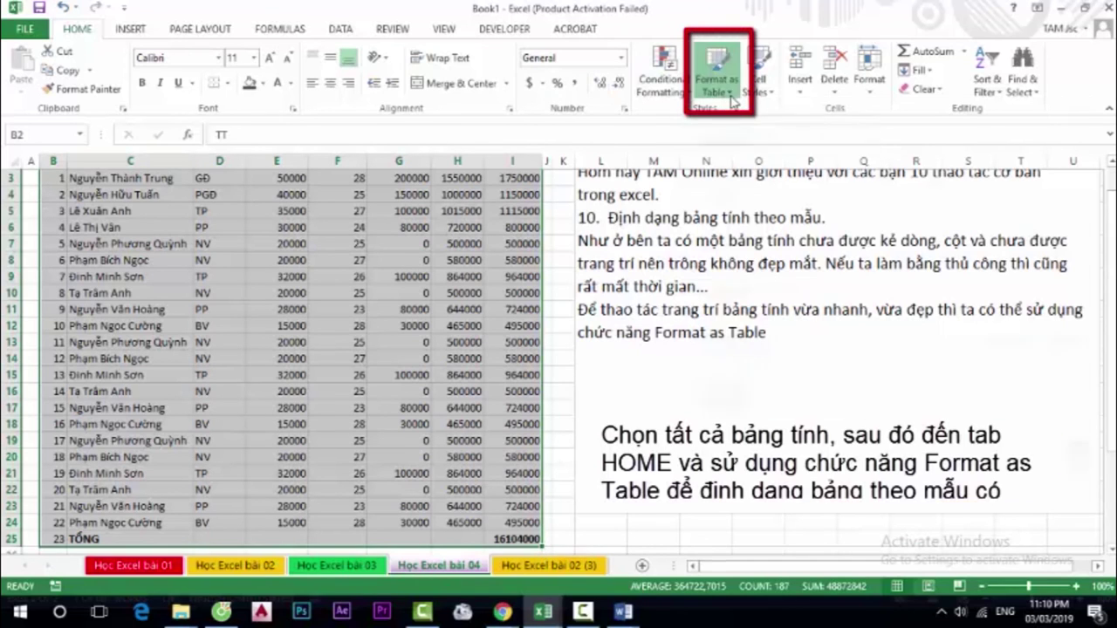
pyautogui.click(733, 101)
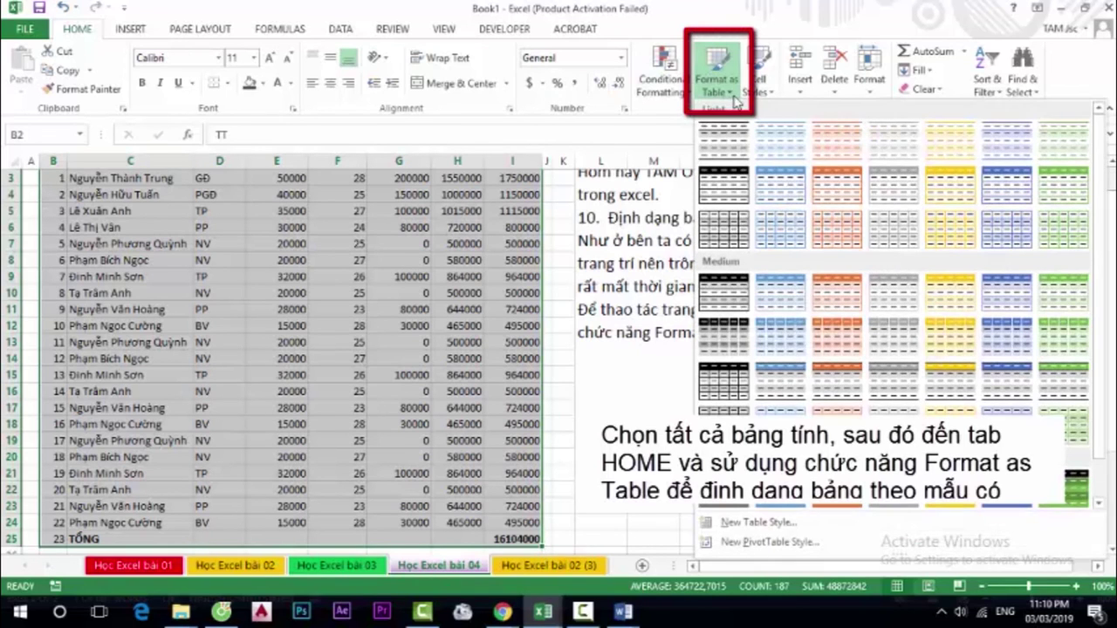
pyautogui.click(774, 188)
pyautogui.click(363, 227)
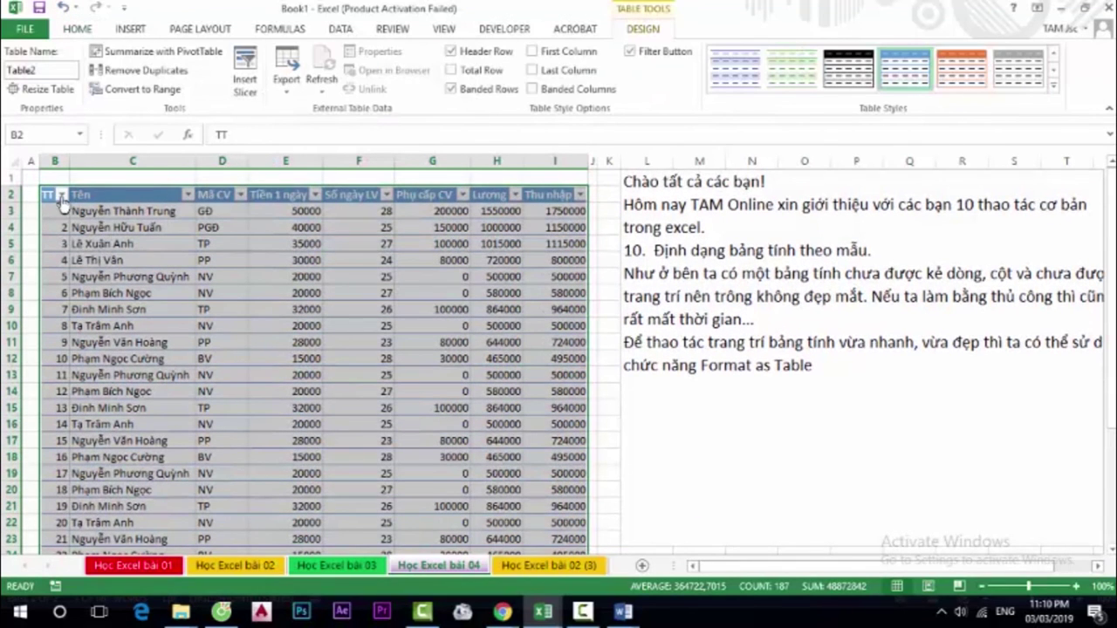
# Check the TT column's filter dropdown, close it unchanged, and deselect the table
pyautogui.click(61, 194)
pyautogui.click(170, 506)
pyautogui.scroll(-1, 419, 261)
pyautogui.scroll(-2, 379, 294)
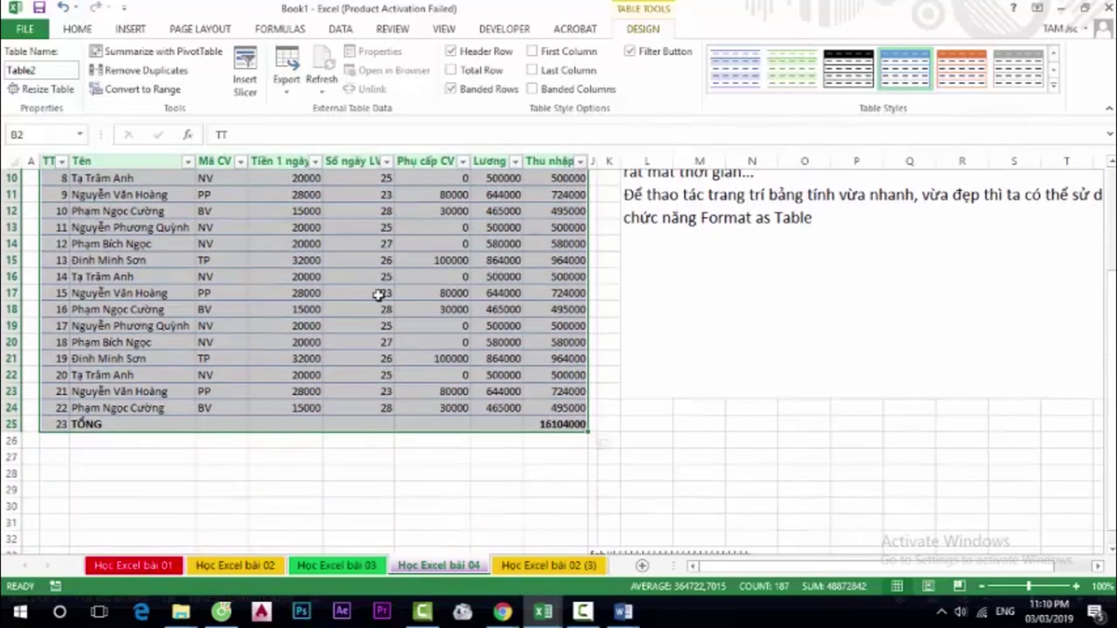
pyautogui.scroll(2, 379, 294)
pyautogui.click(247, 259)
pyautogui.scroll(1, 285, 281)
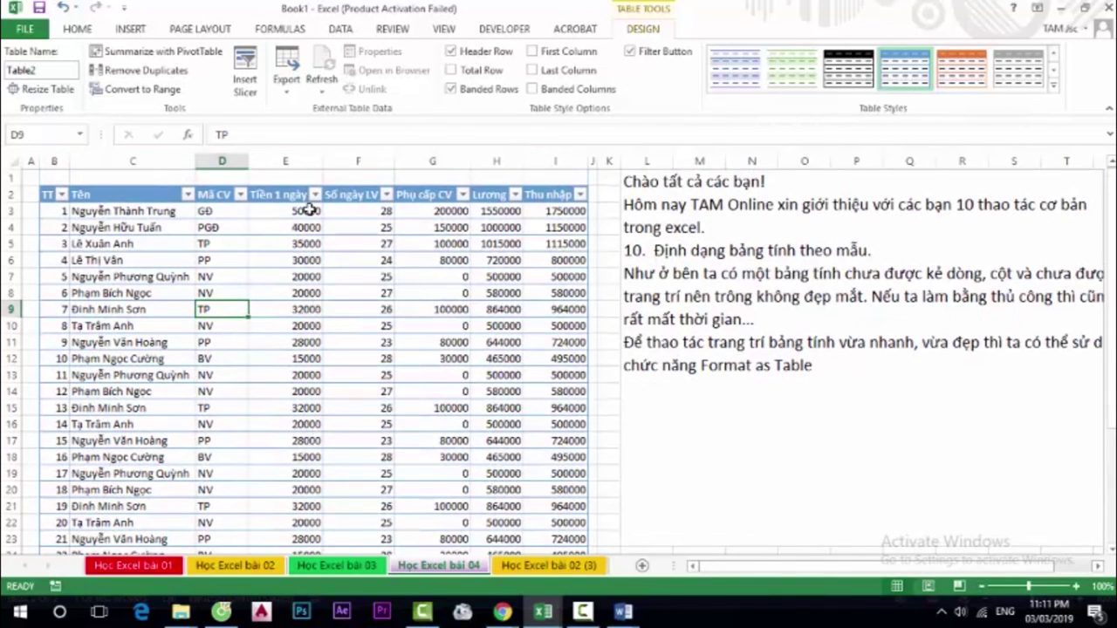
# Select the whole table and apply the green Table Style Light 7
pyautogui.click(49, 193)
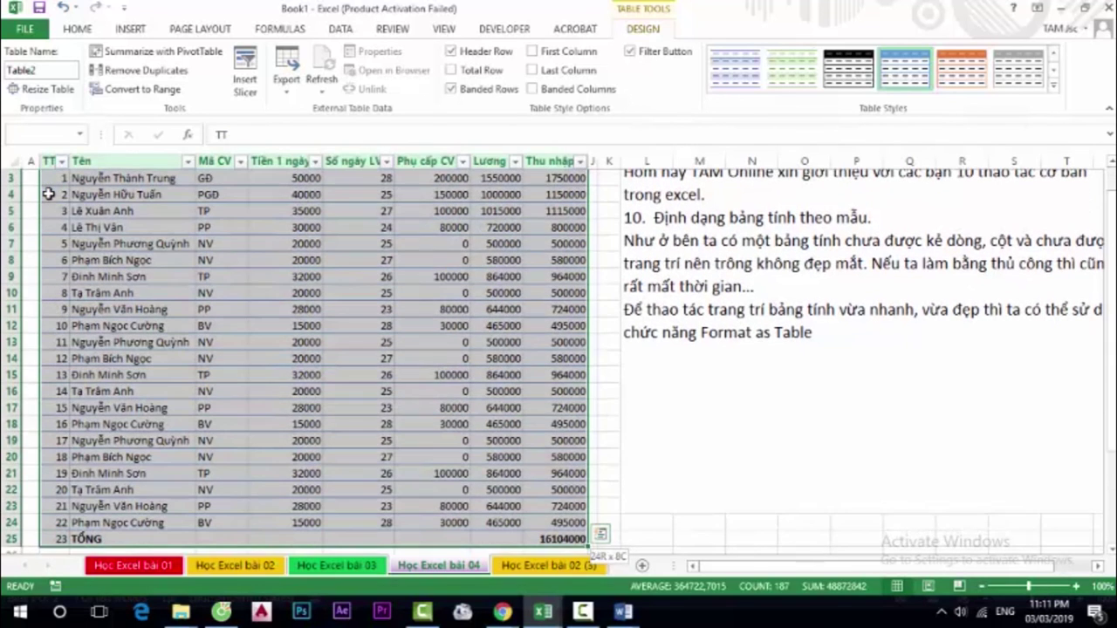
pyautogui.click(49, 193)
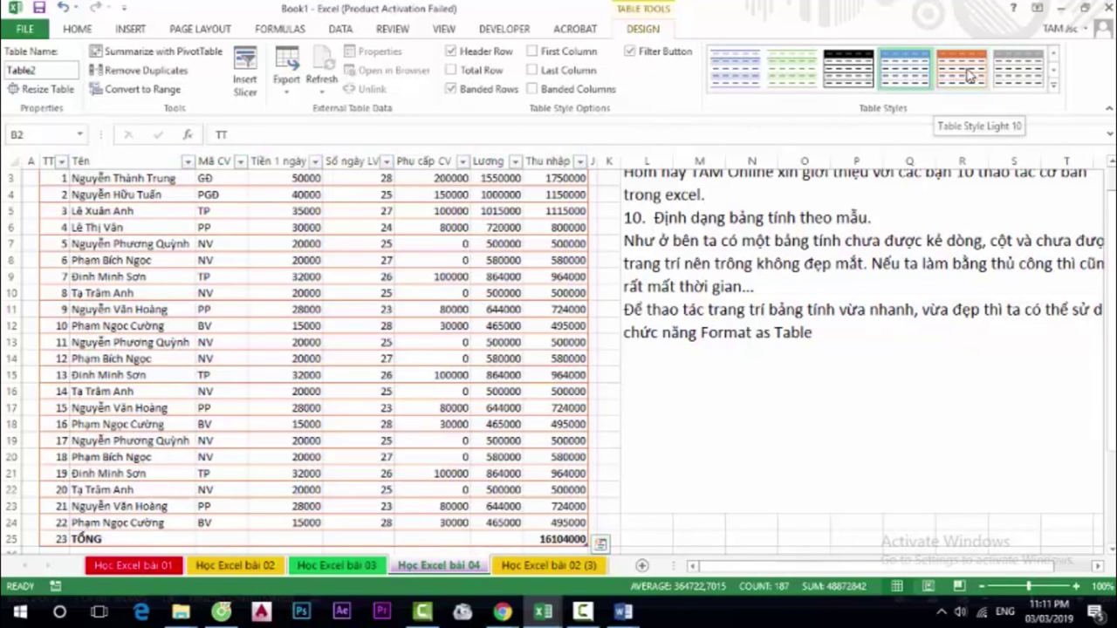
pyautogui.click(801, 81)
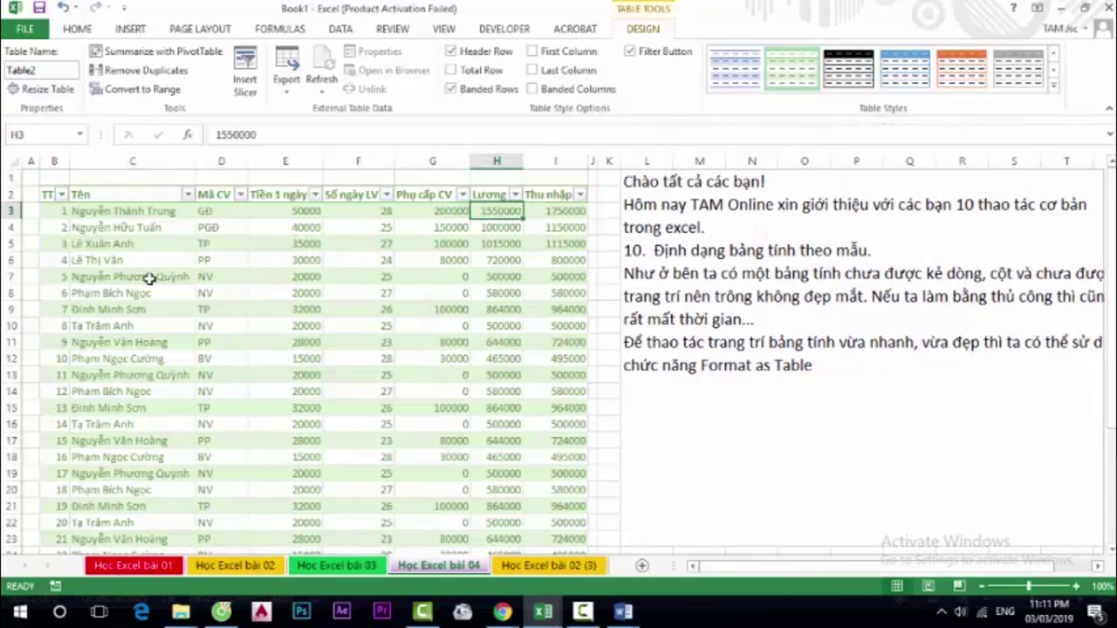
pyautogui.click(94, 270)
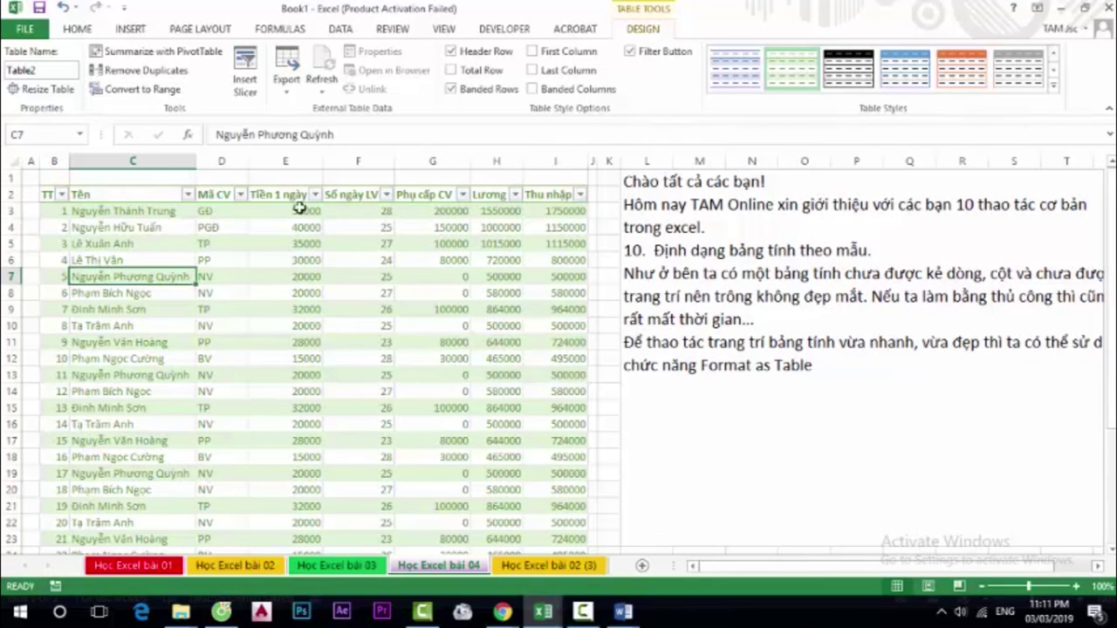
pyautogui.hotkey('ctrl', 'a')
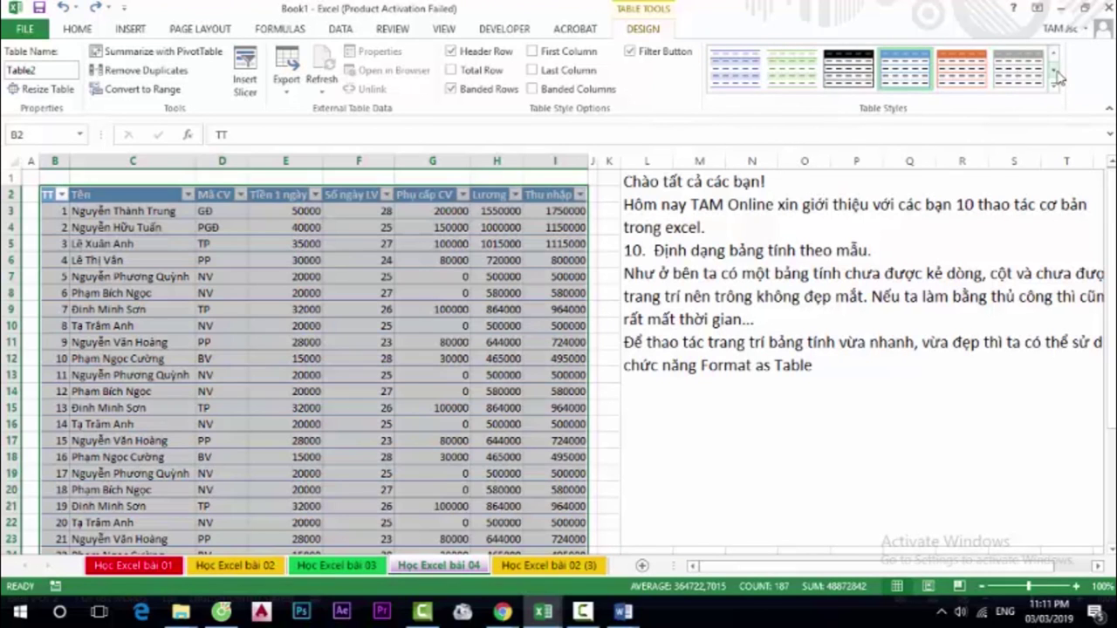
# Browse more table styles and apply a light blue banded style instead
pyautogui.click(1054, 69)
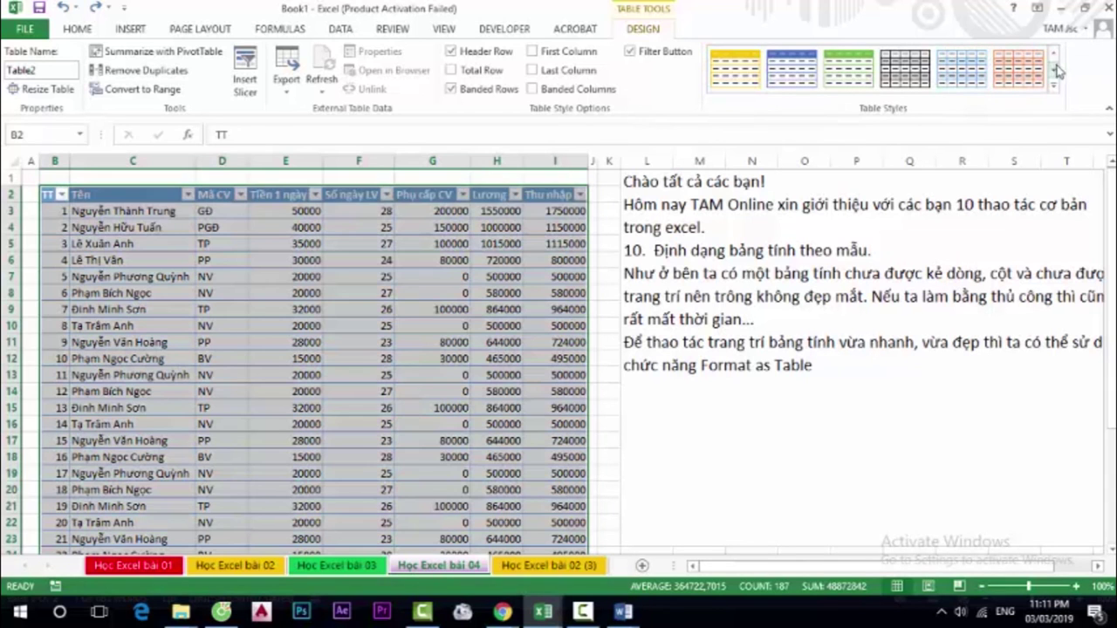
pyautogui.click(1054, 58)
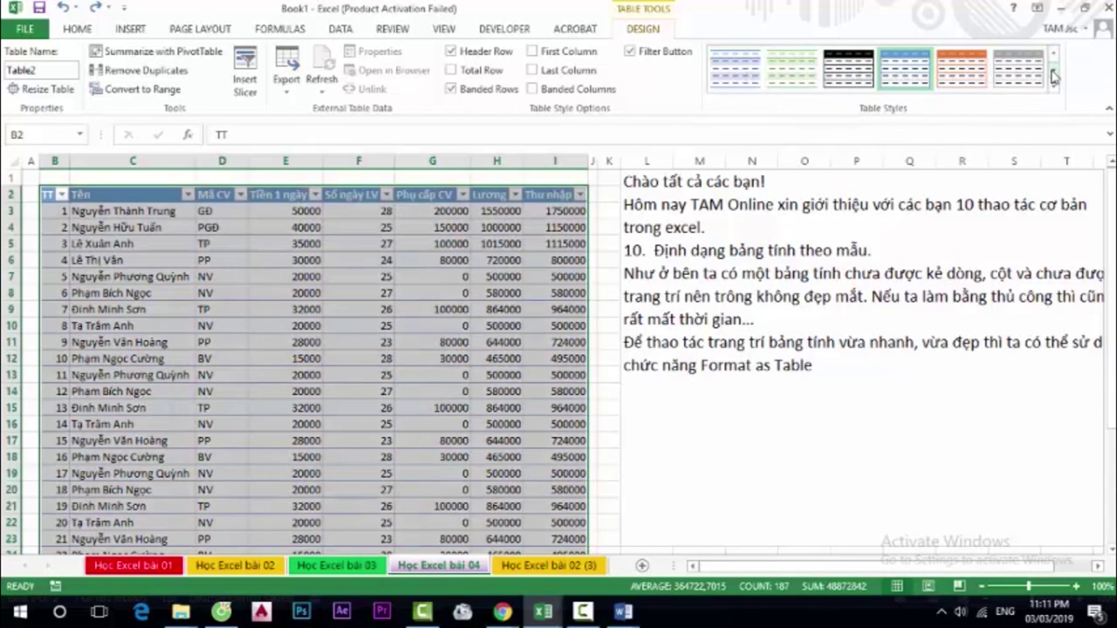
pyautogui.click(1054, 76)
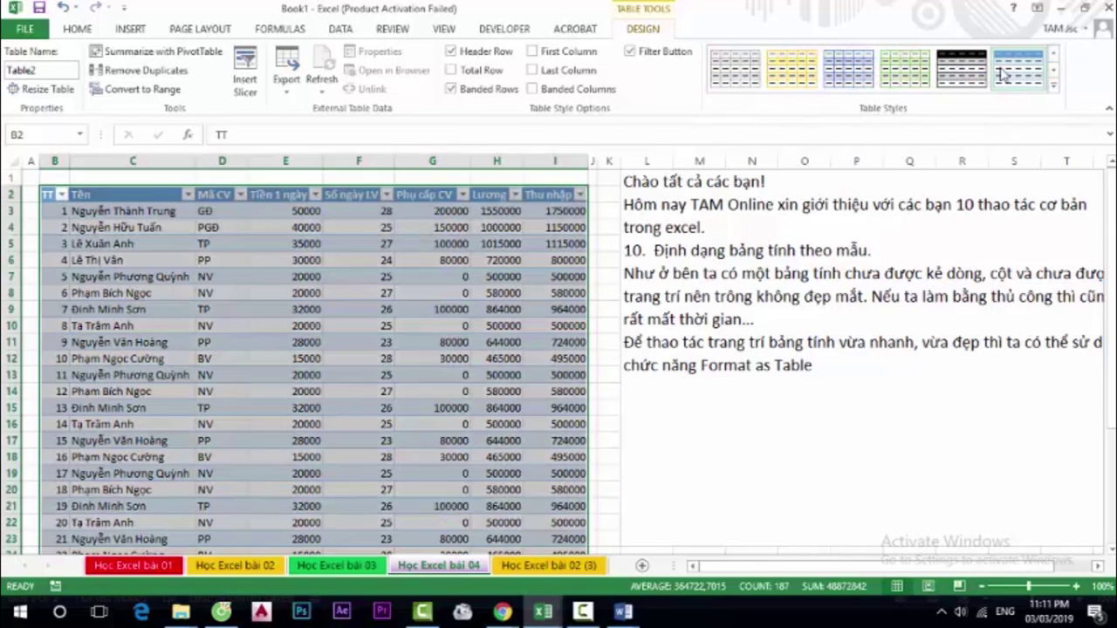
pyautogui.click(1003, 75)
pyautogui.click(297, 244)
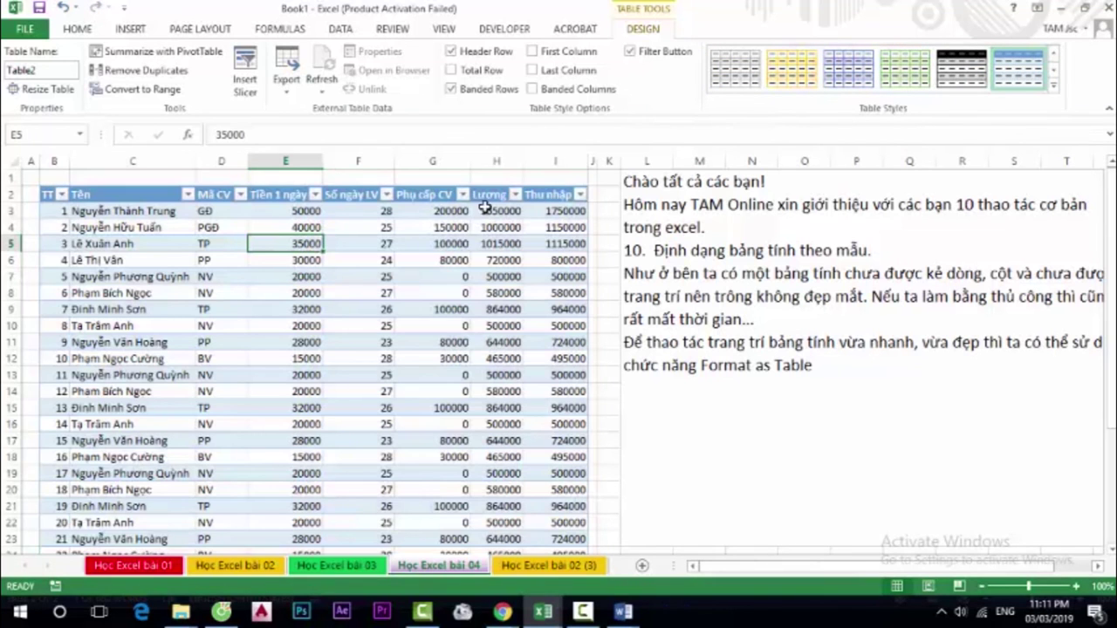
pyautogui.scroll(-2, 543, 340)
pyautogui.scroll(-2, 537, 443)
pyautogui.scroll(3, 298, 410)
pyautogui.scroll(-2, 436, 371)
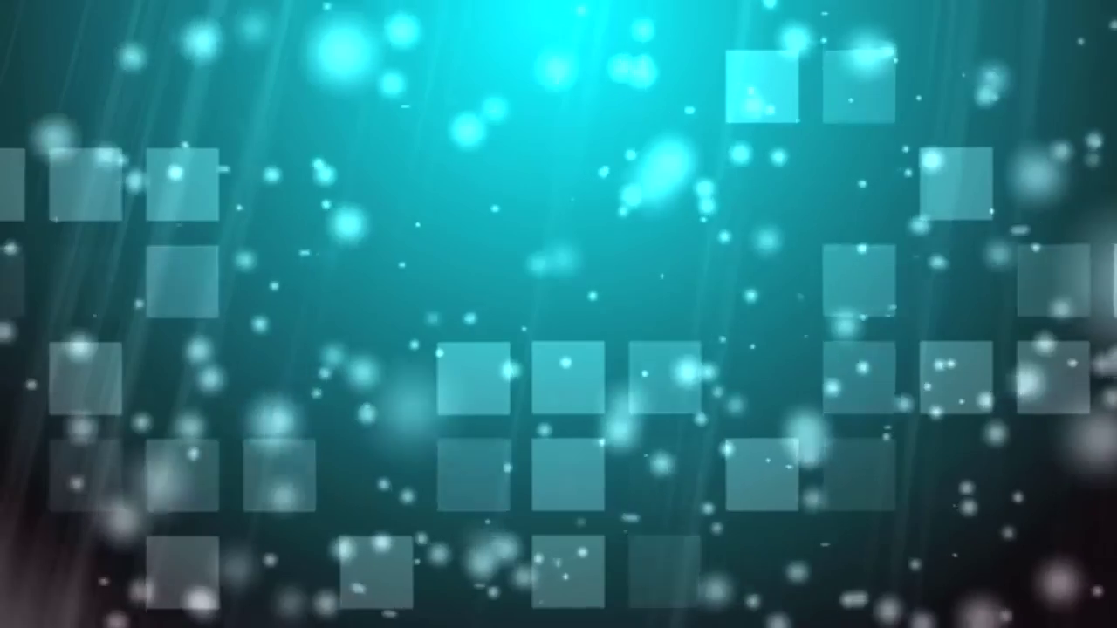